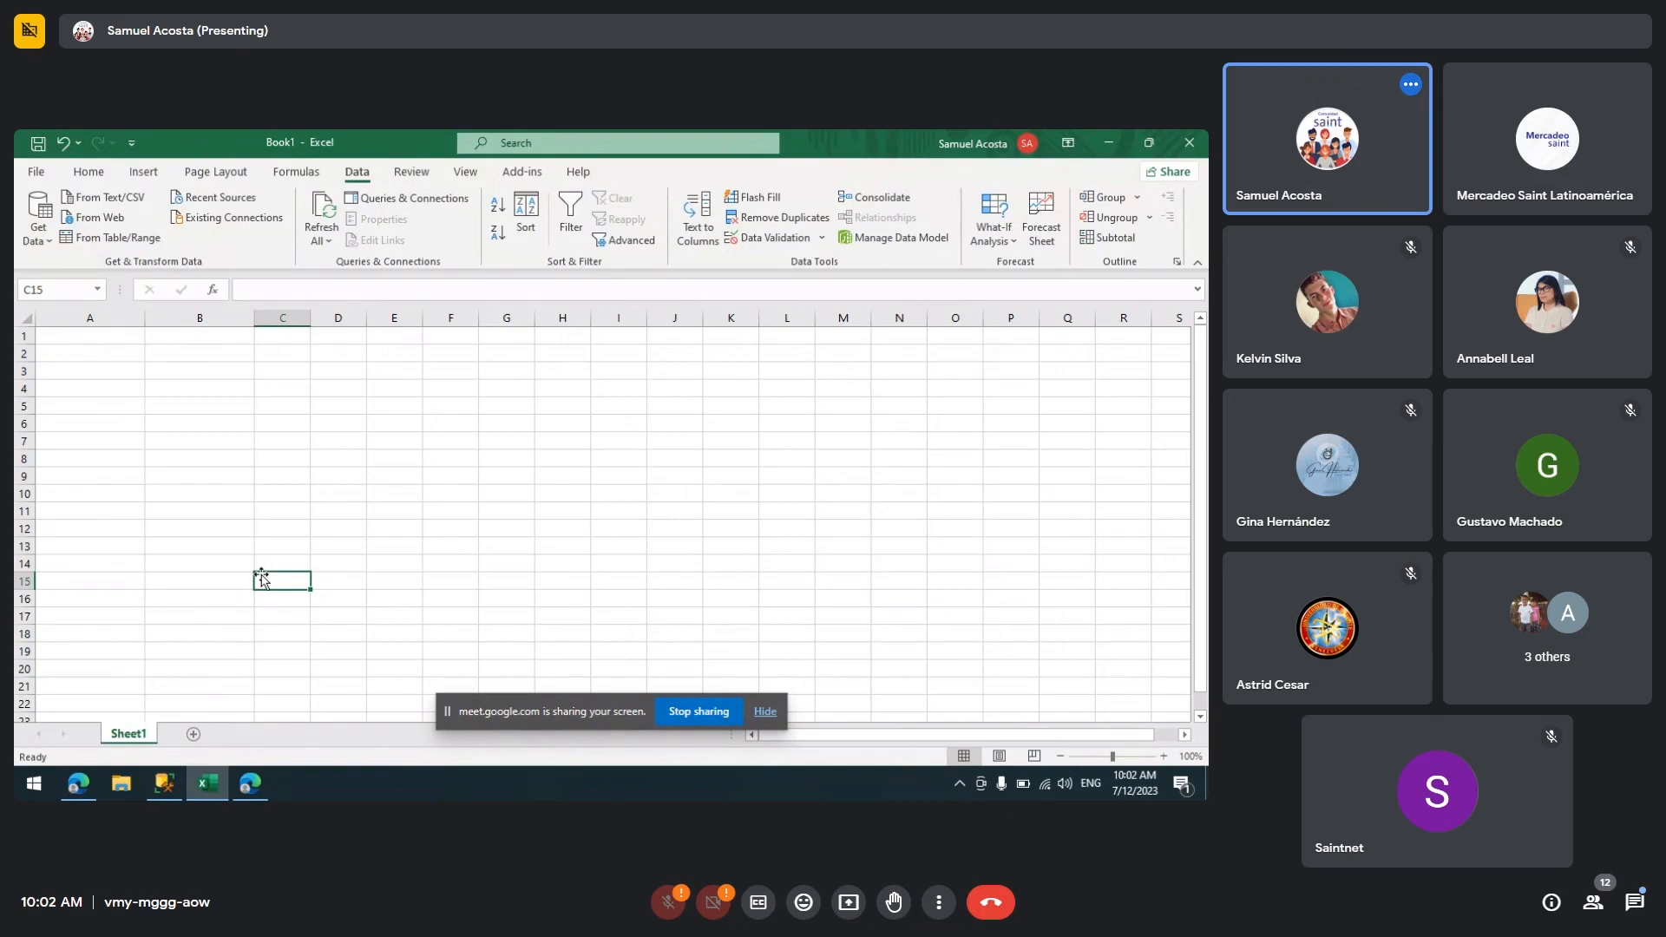
Step: Select cell A3 and start a Get Data import from a SQL Server database
click(74, 333)
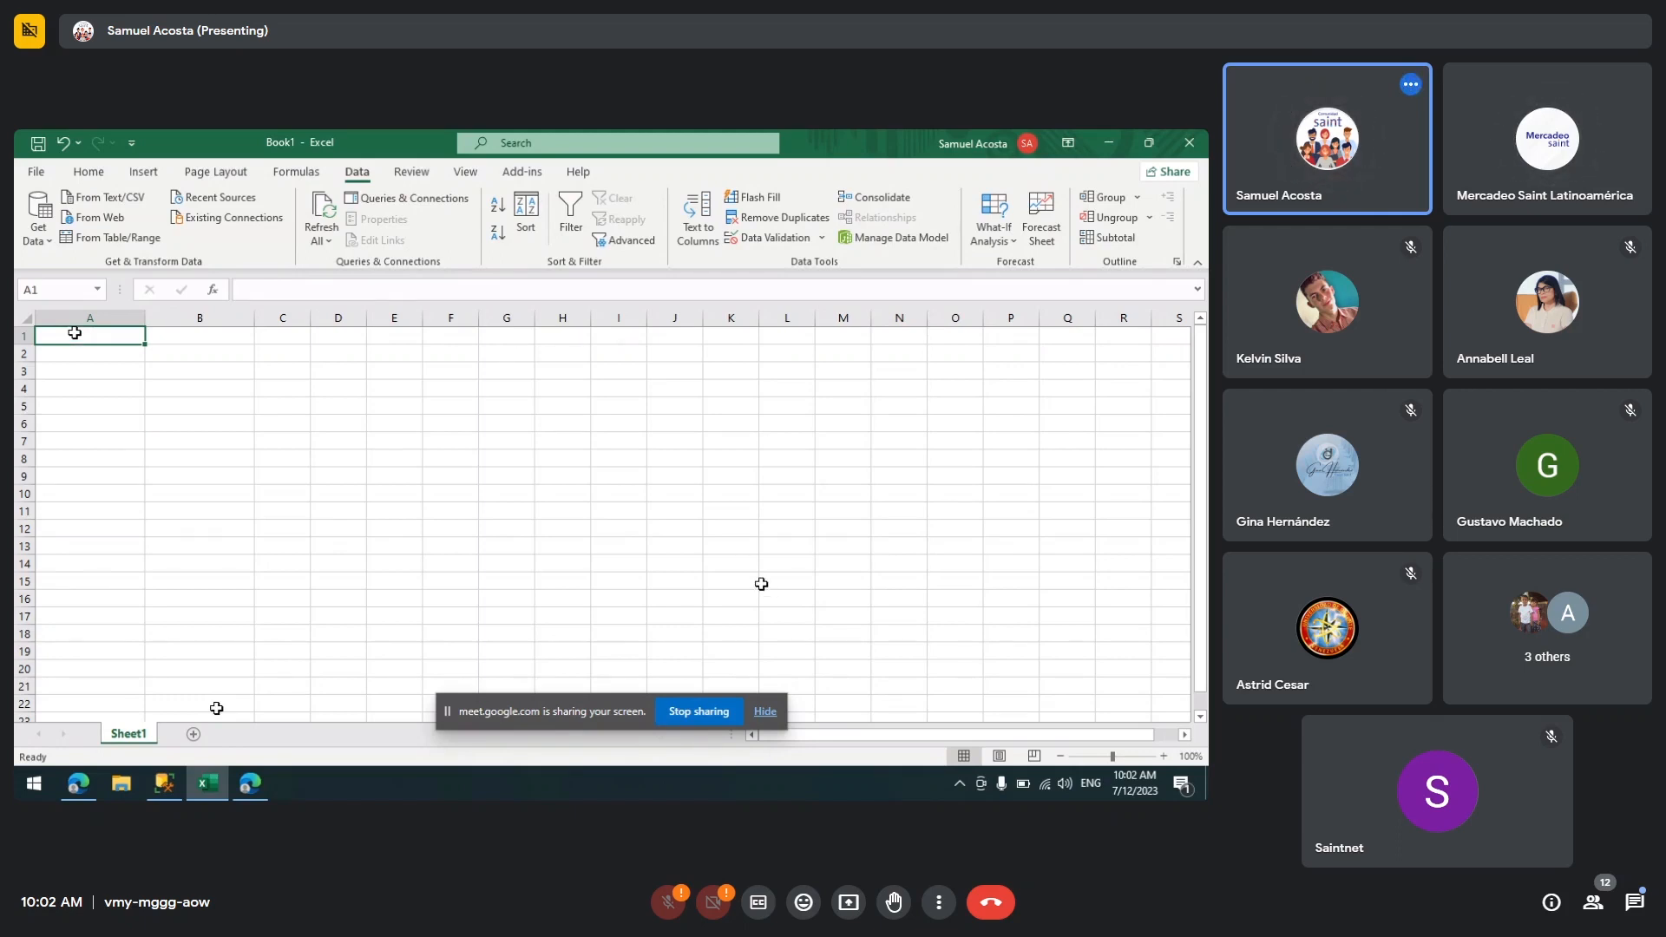
click(766, 712)
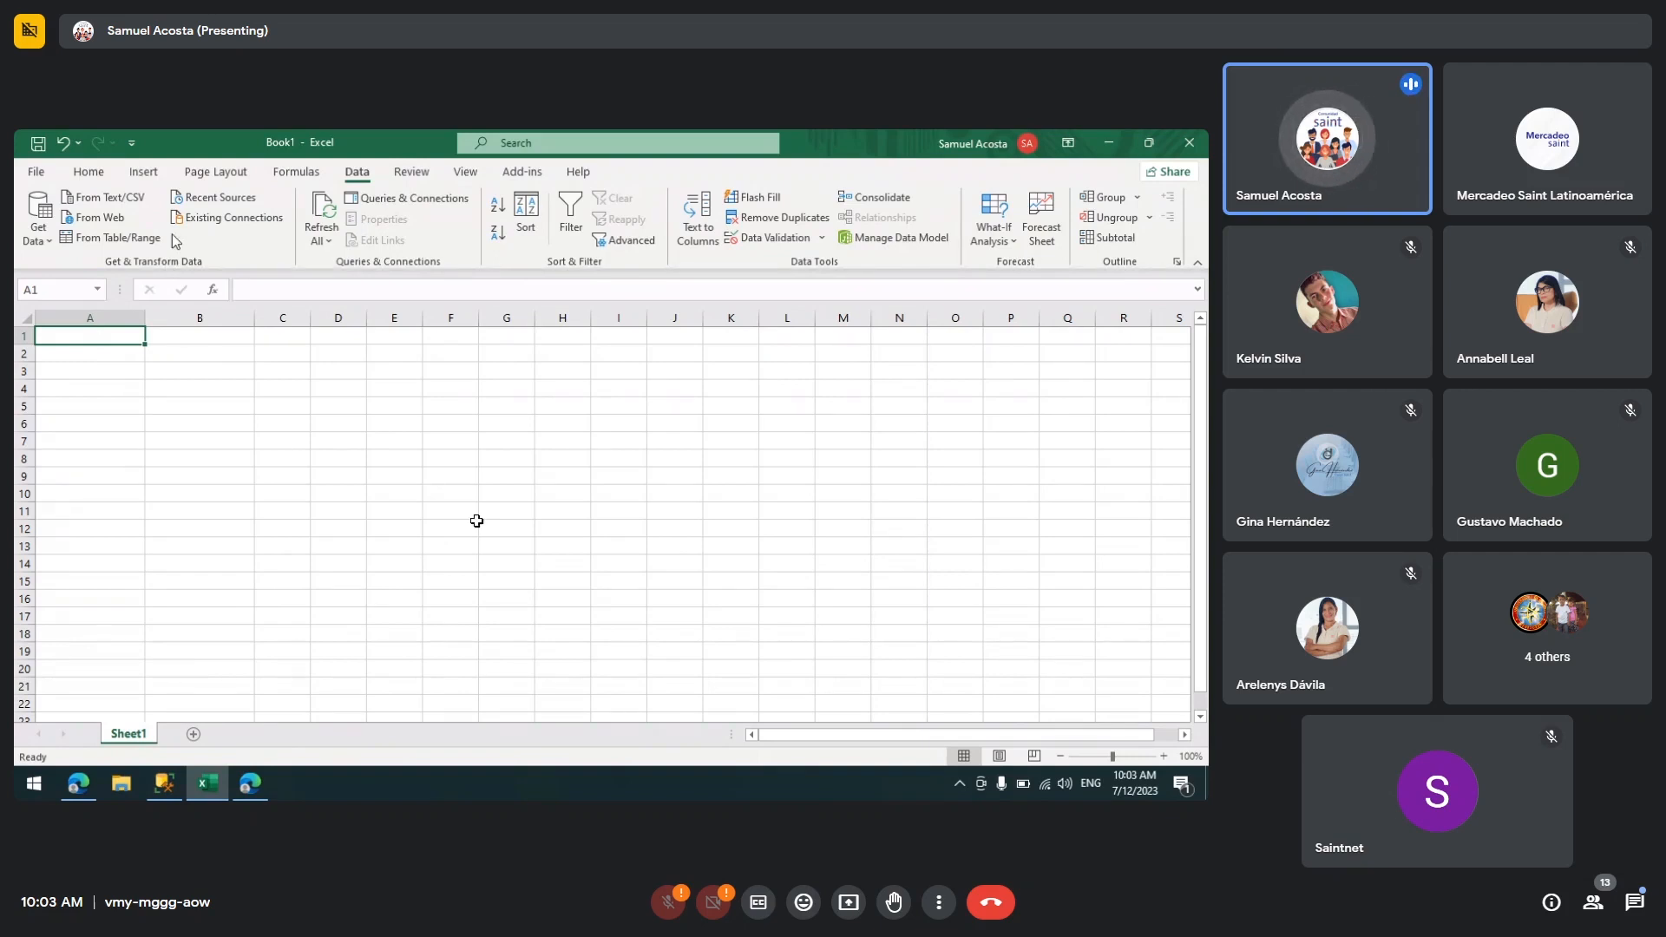
click(86, 174)
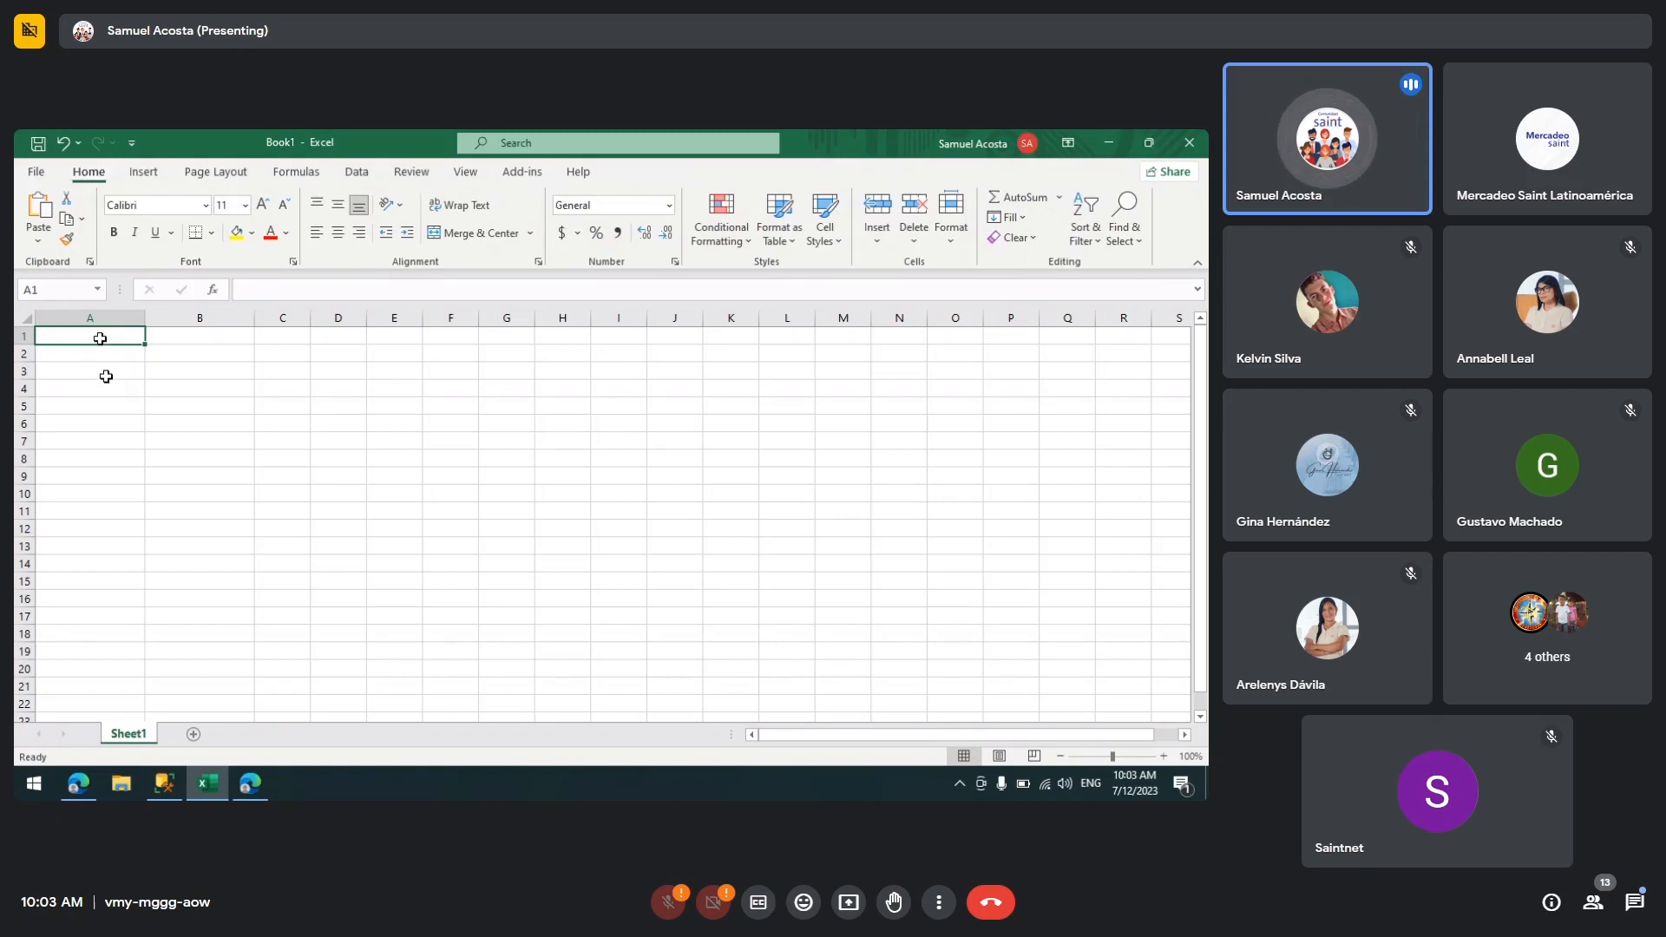
click(106, 377)
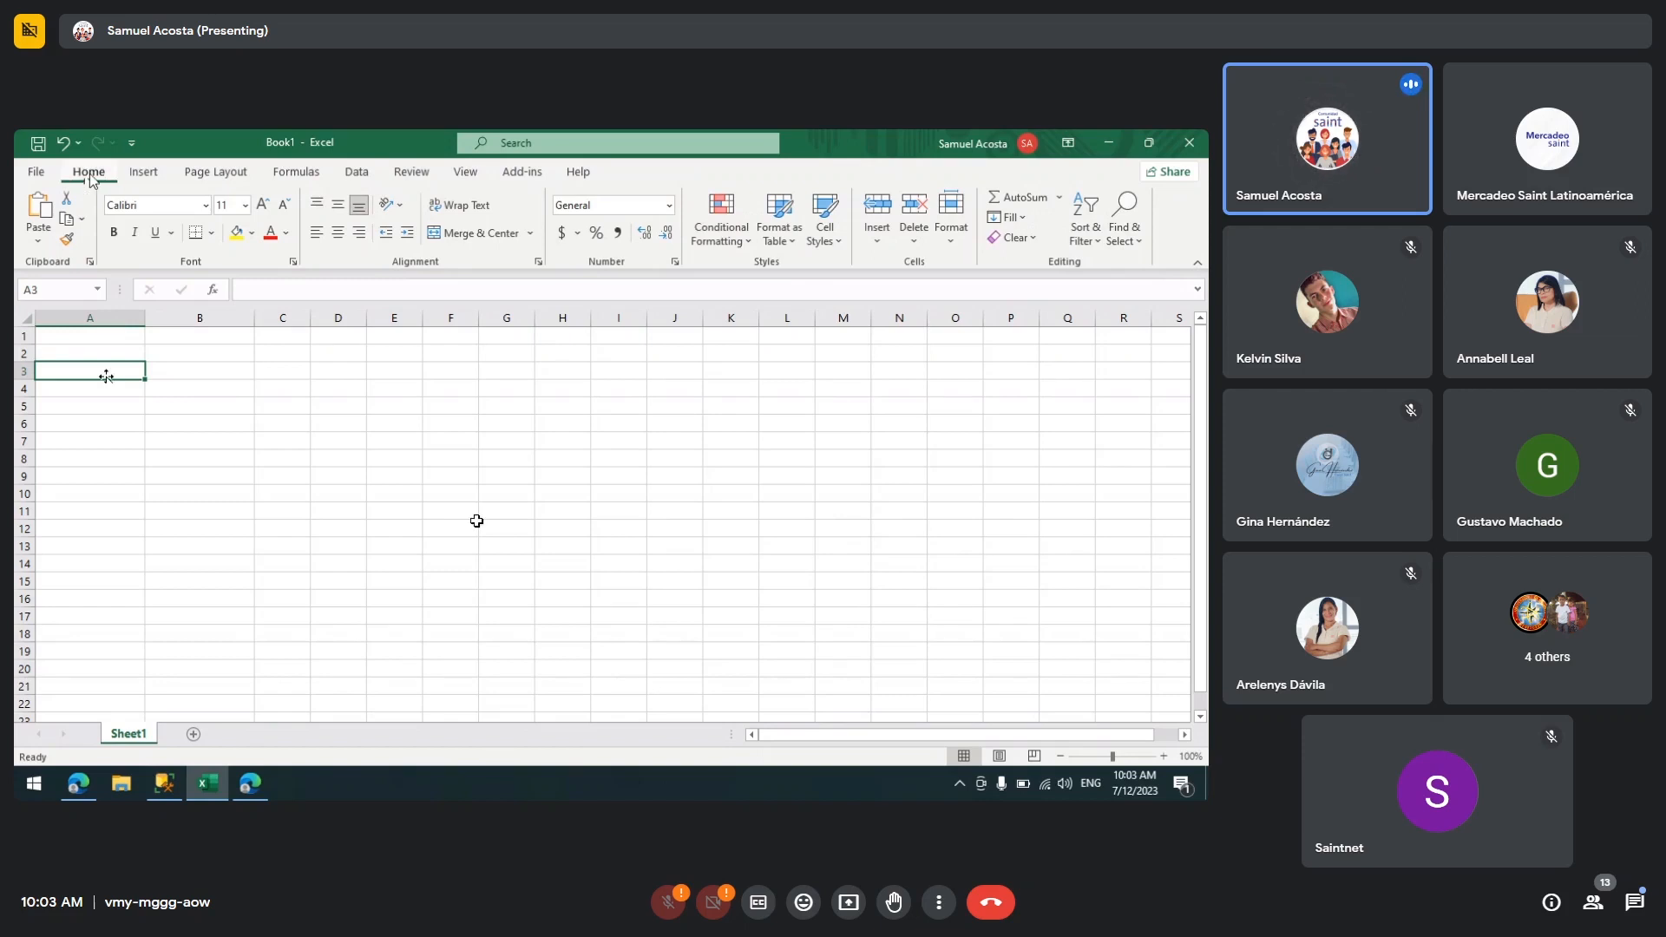
click(360, 175)
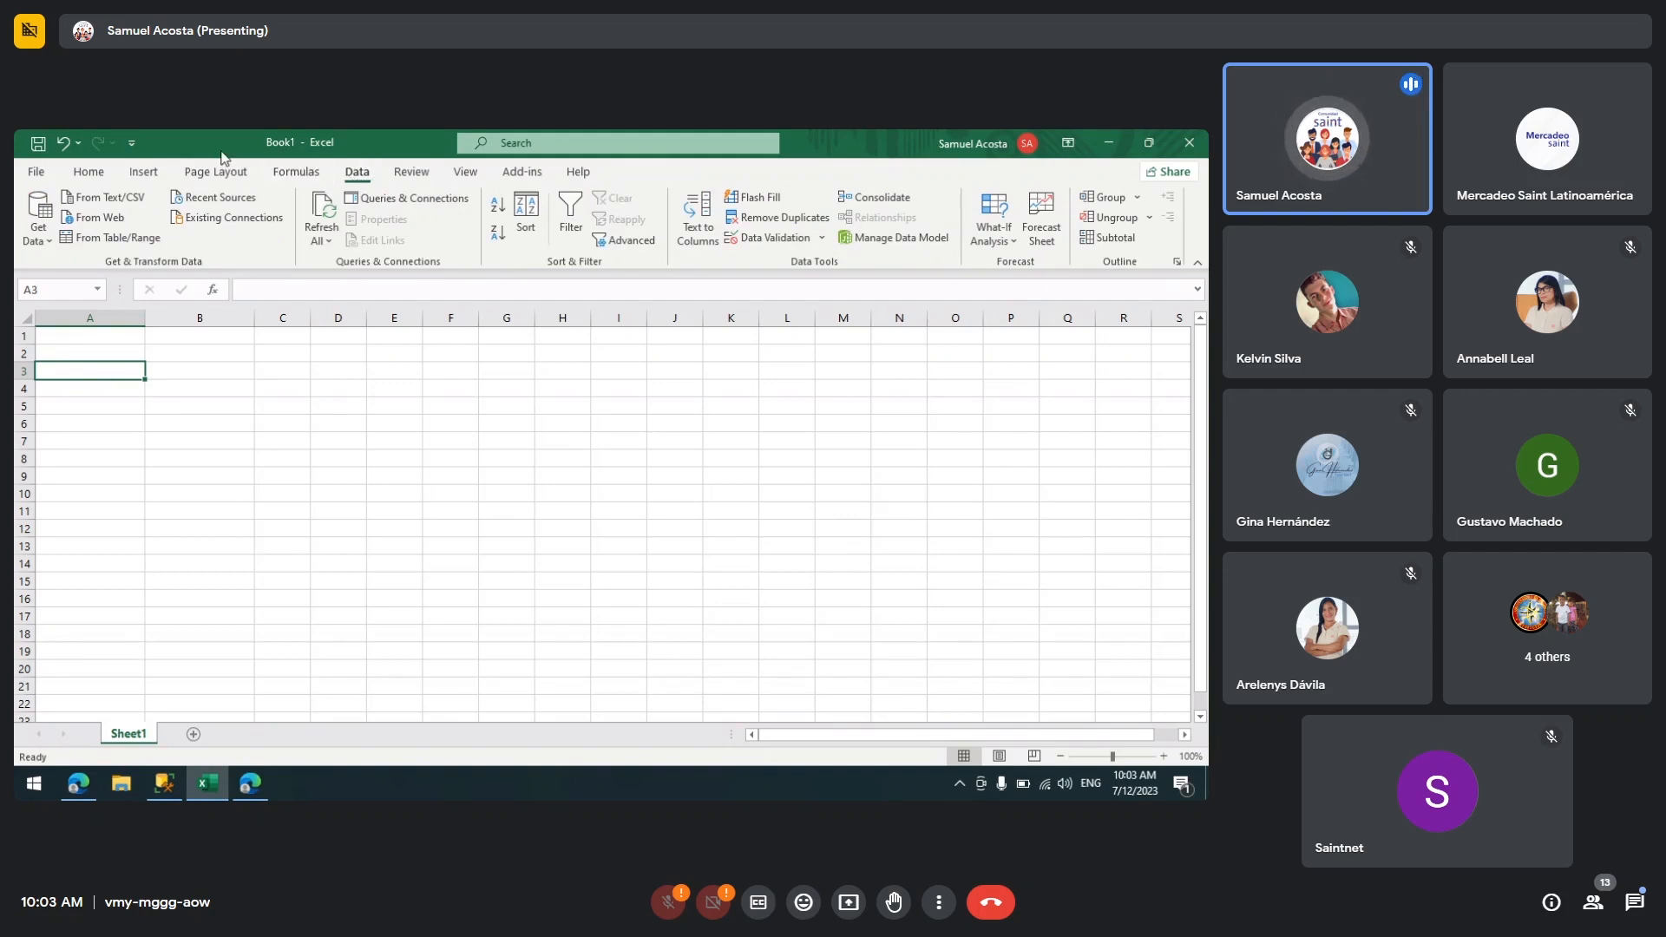
click(52, 247)
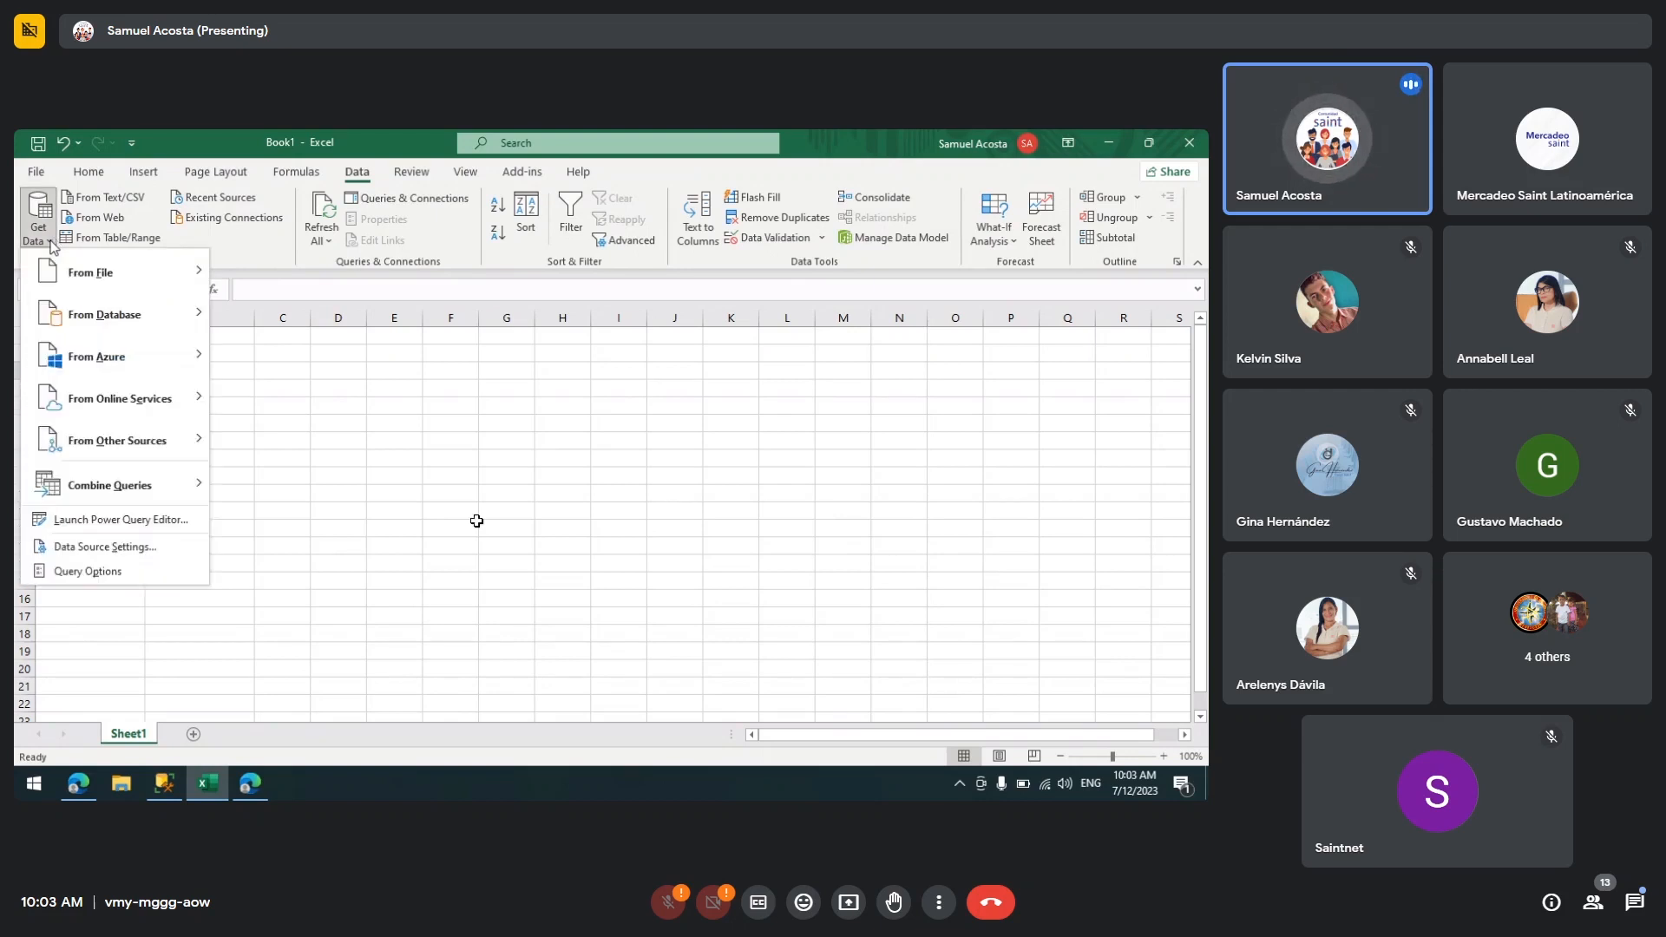
mouse_move(112, 324)
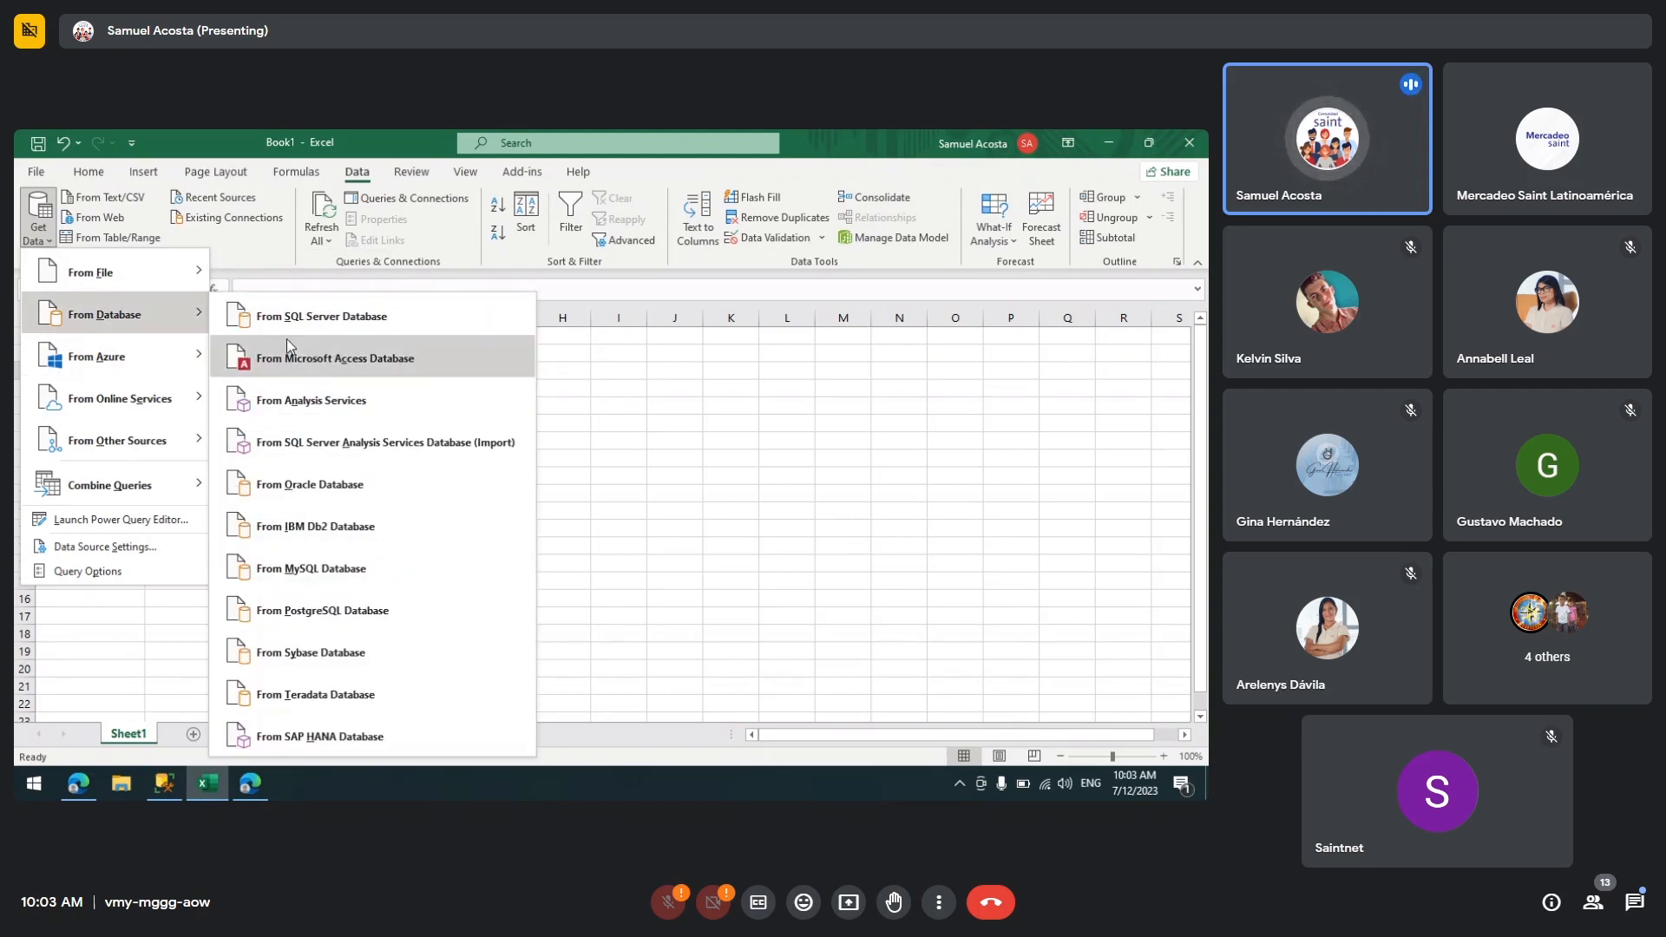
click(358, 314)
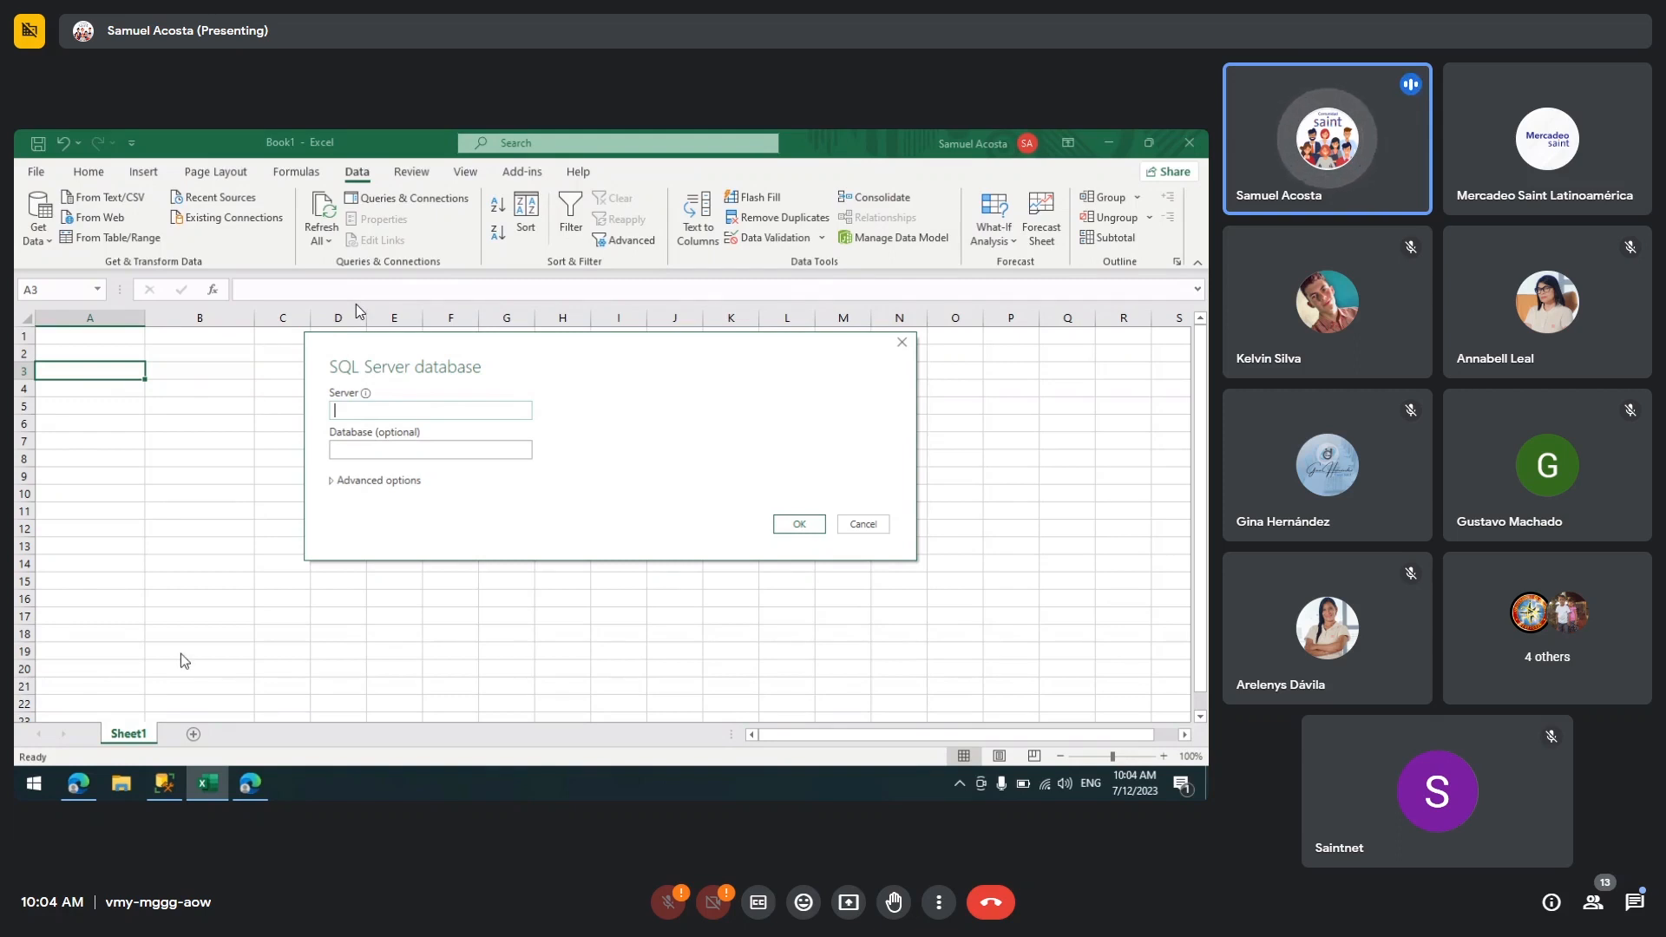
Step: Switch to SQL Server Management Studio and browse the local Database Engine servers to find the server name SAMUEL
click(164, 782)
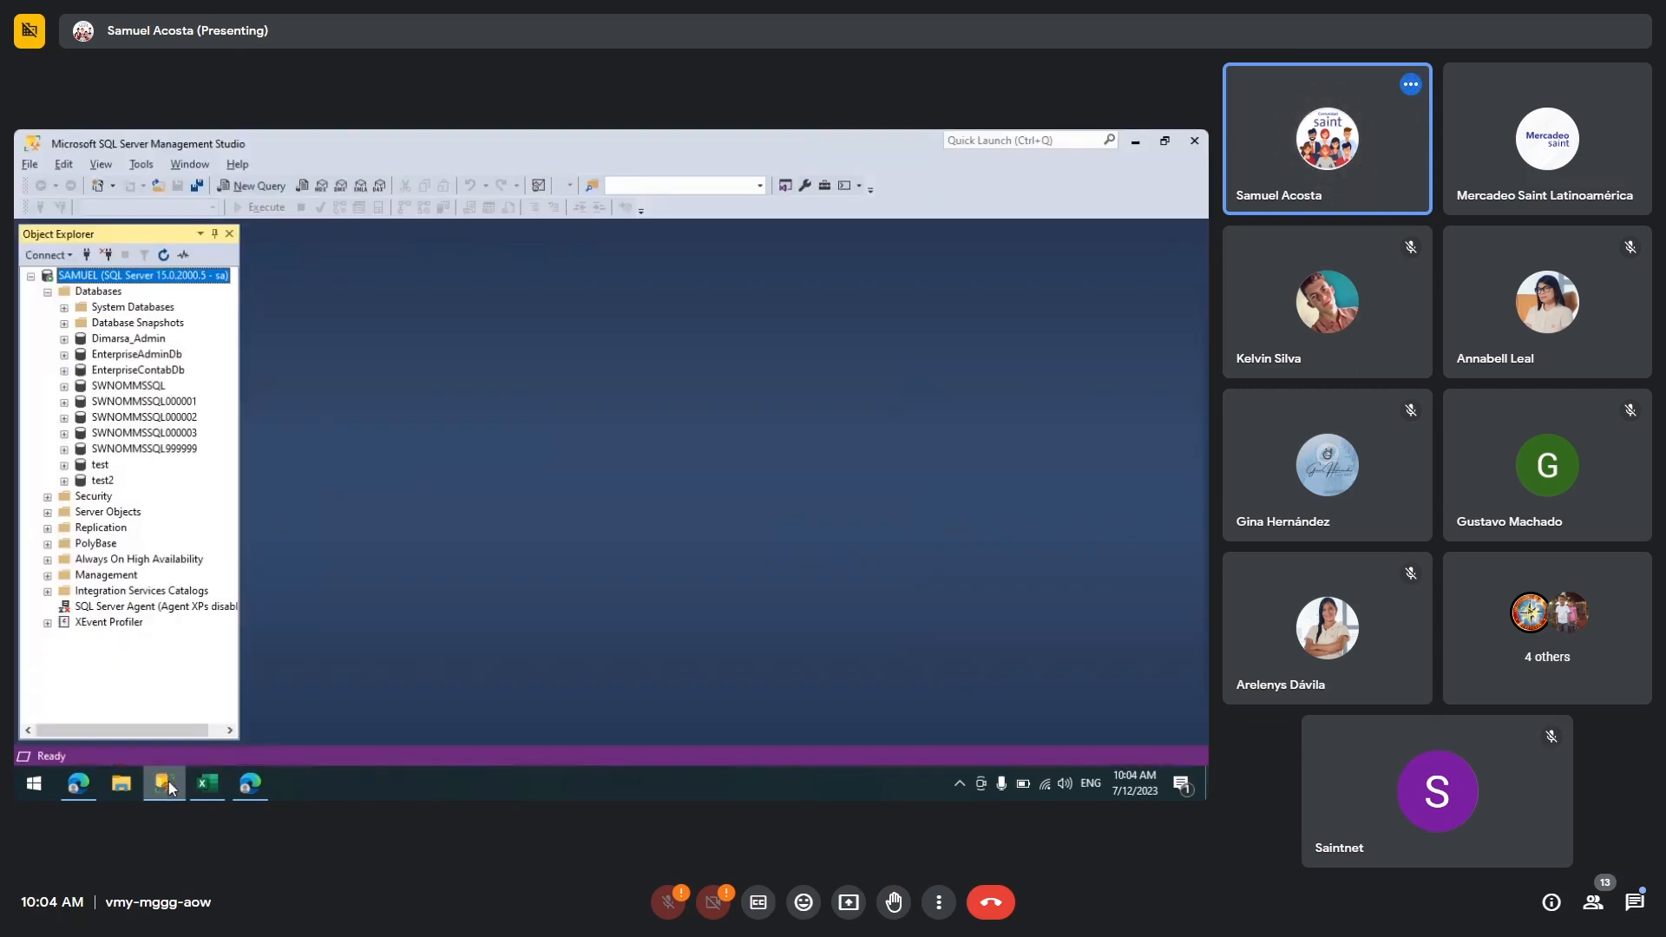
click(107, 254)
click(87, 256)
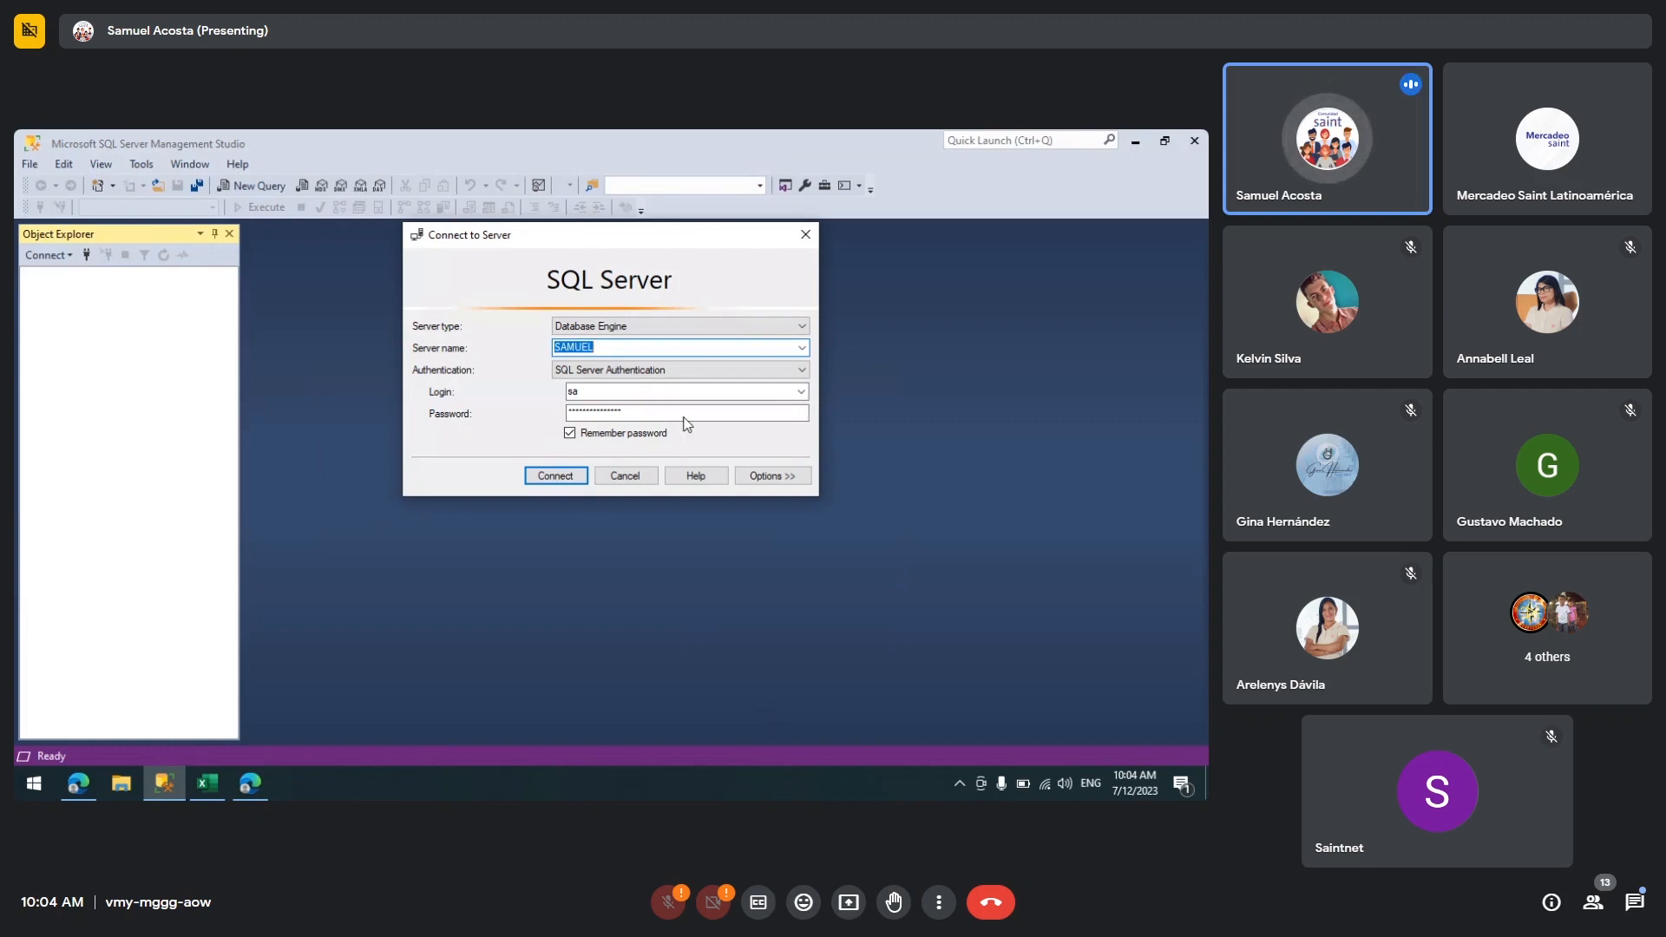
click(617, 349)
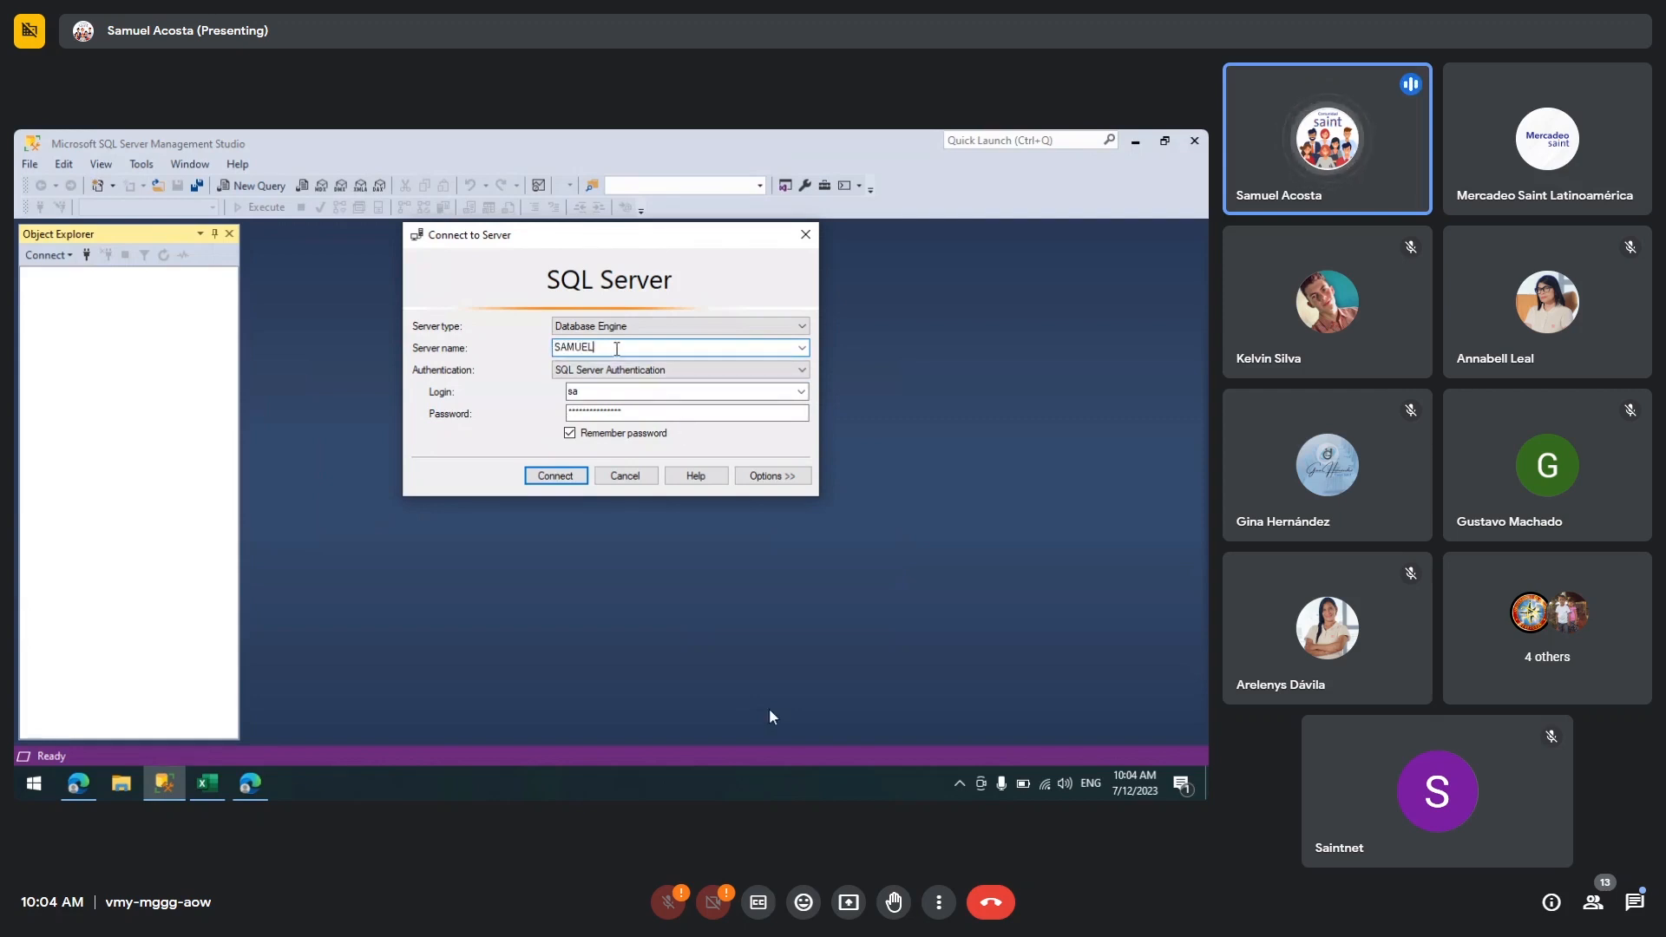
drag(617, 349, 526, 351)
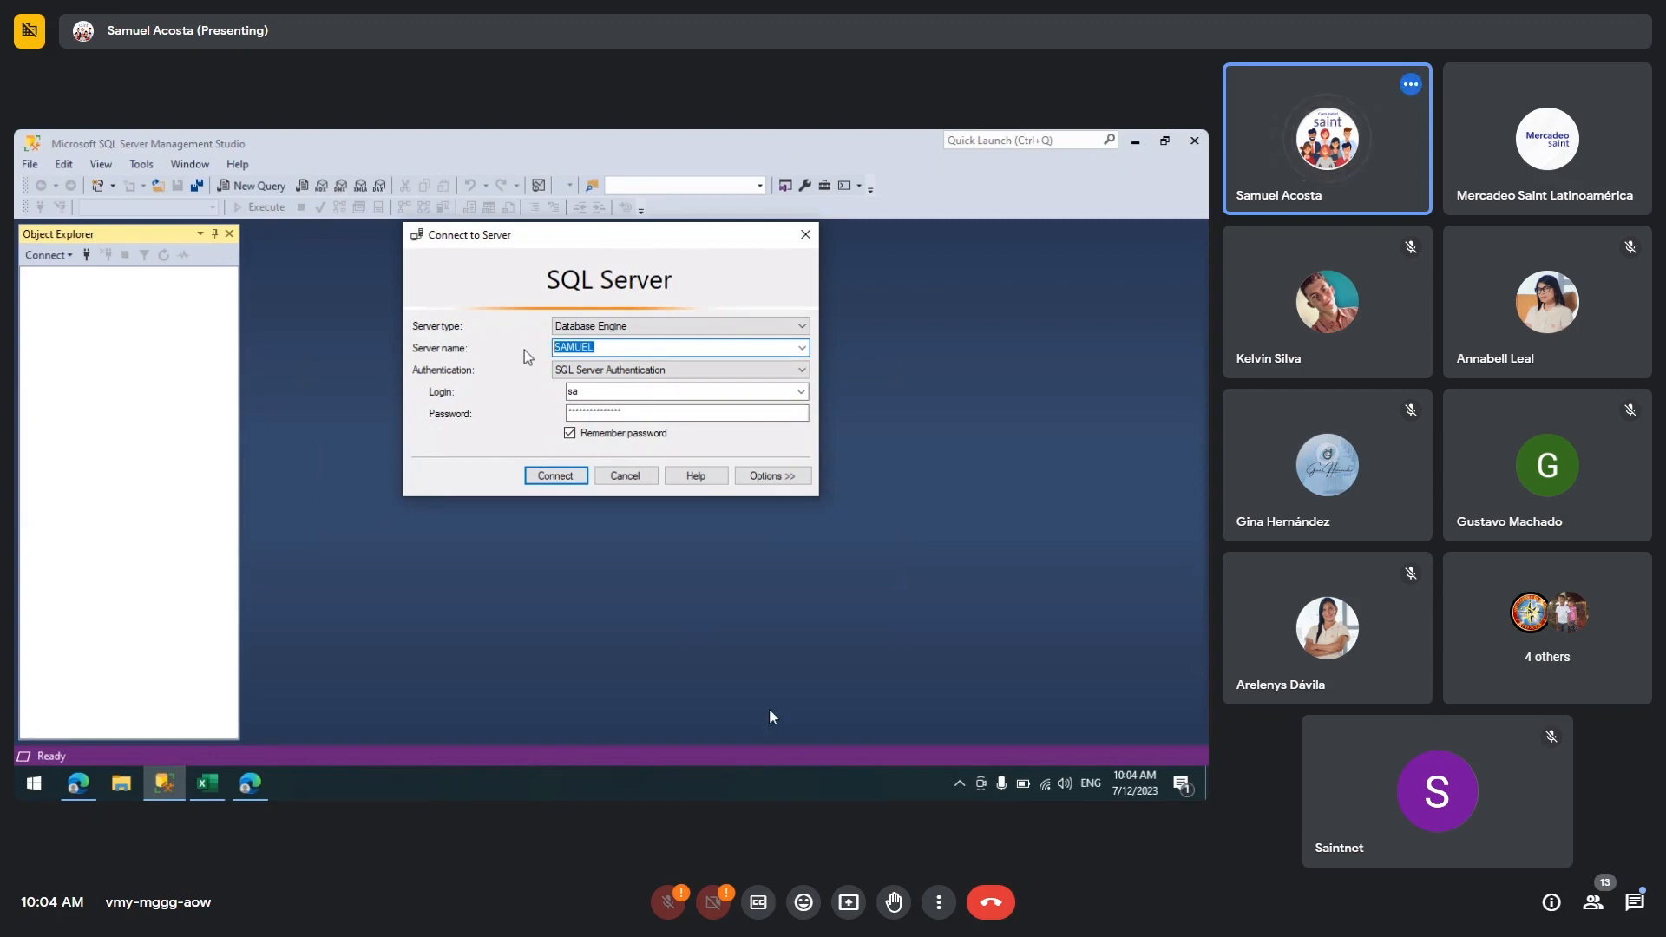
click(802, 349)
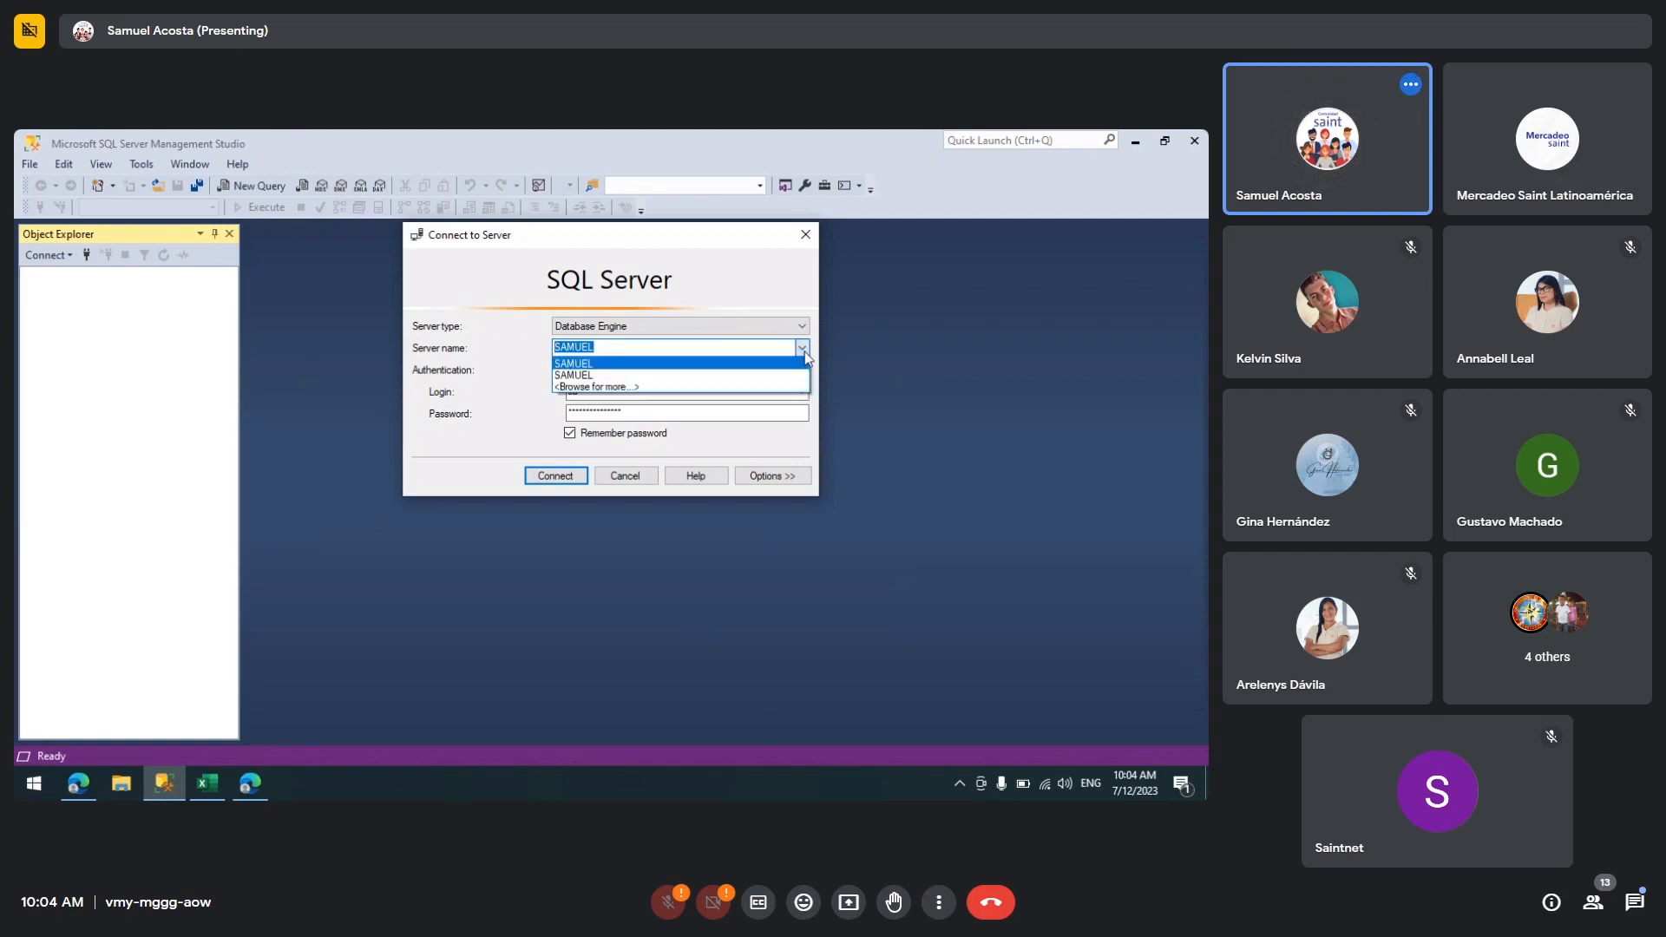
click(643, 388)
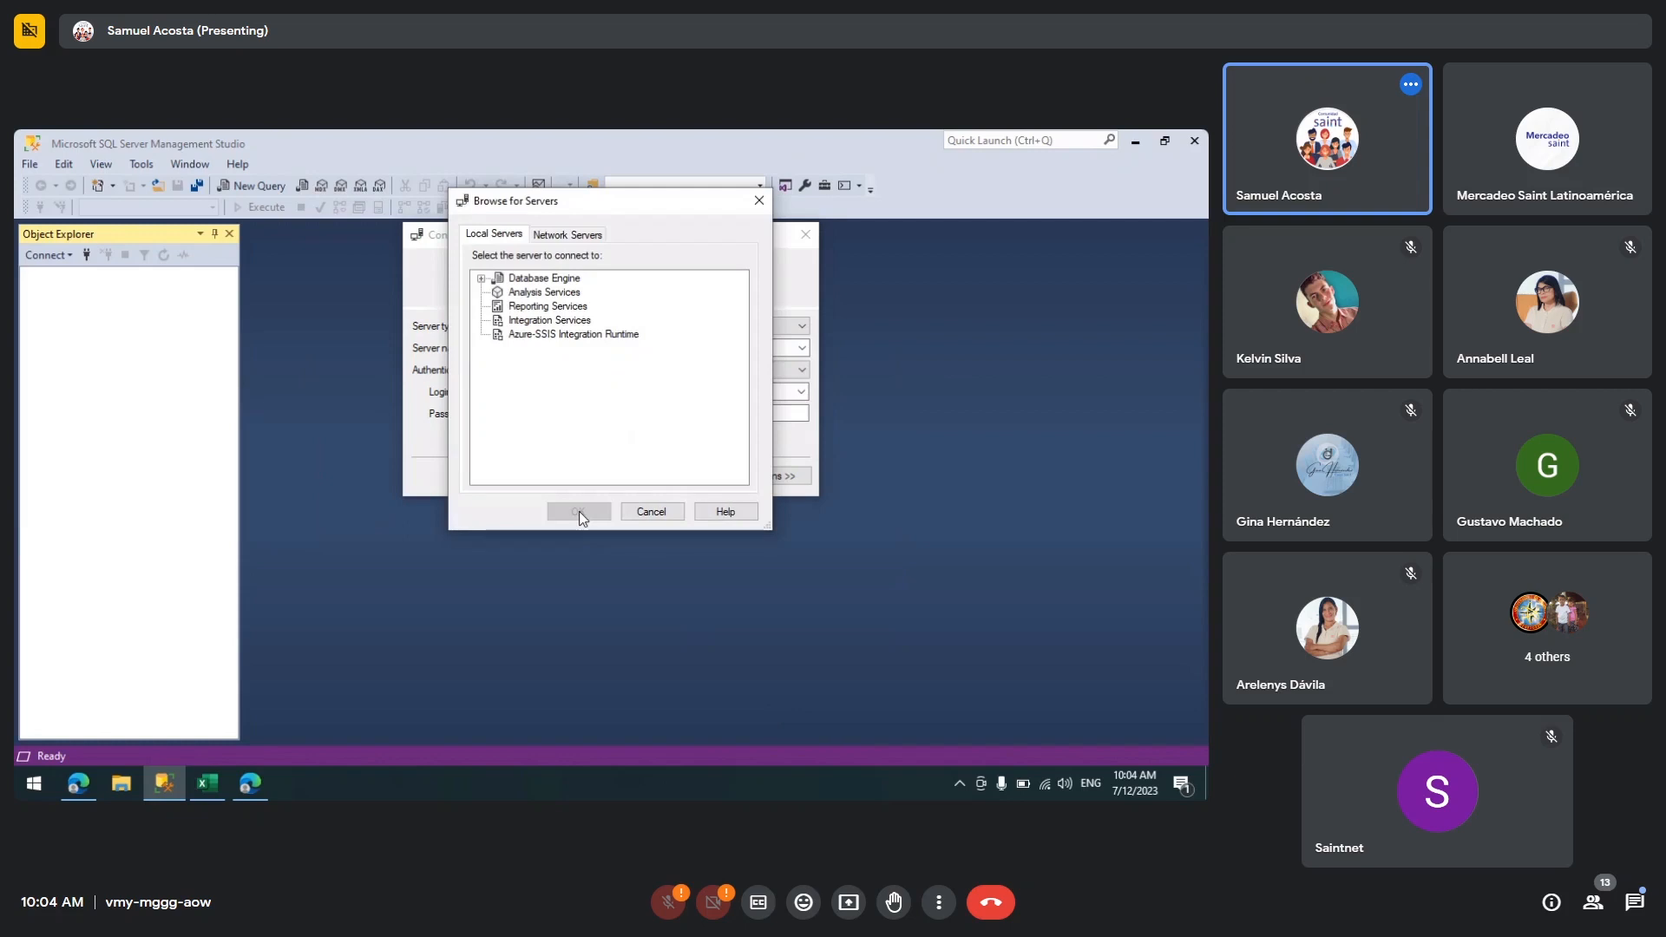
click(482, 279)
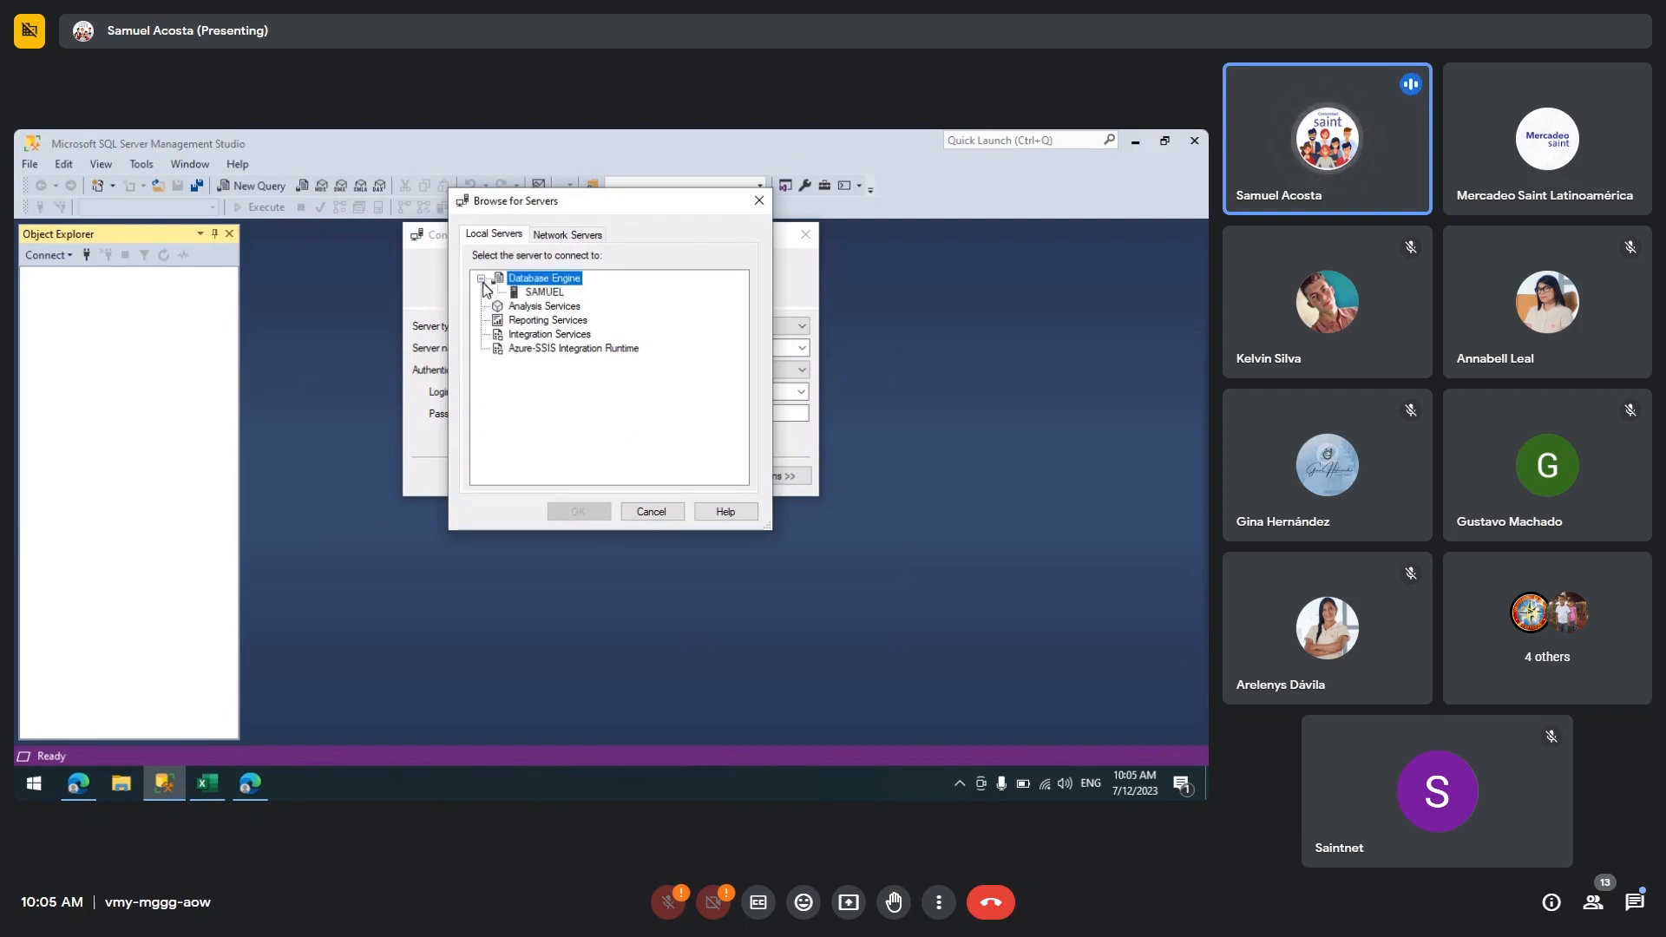
click(547, 295)
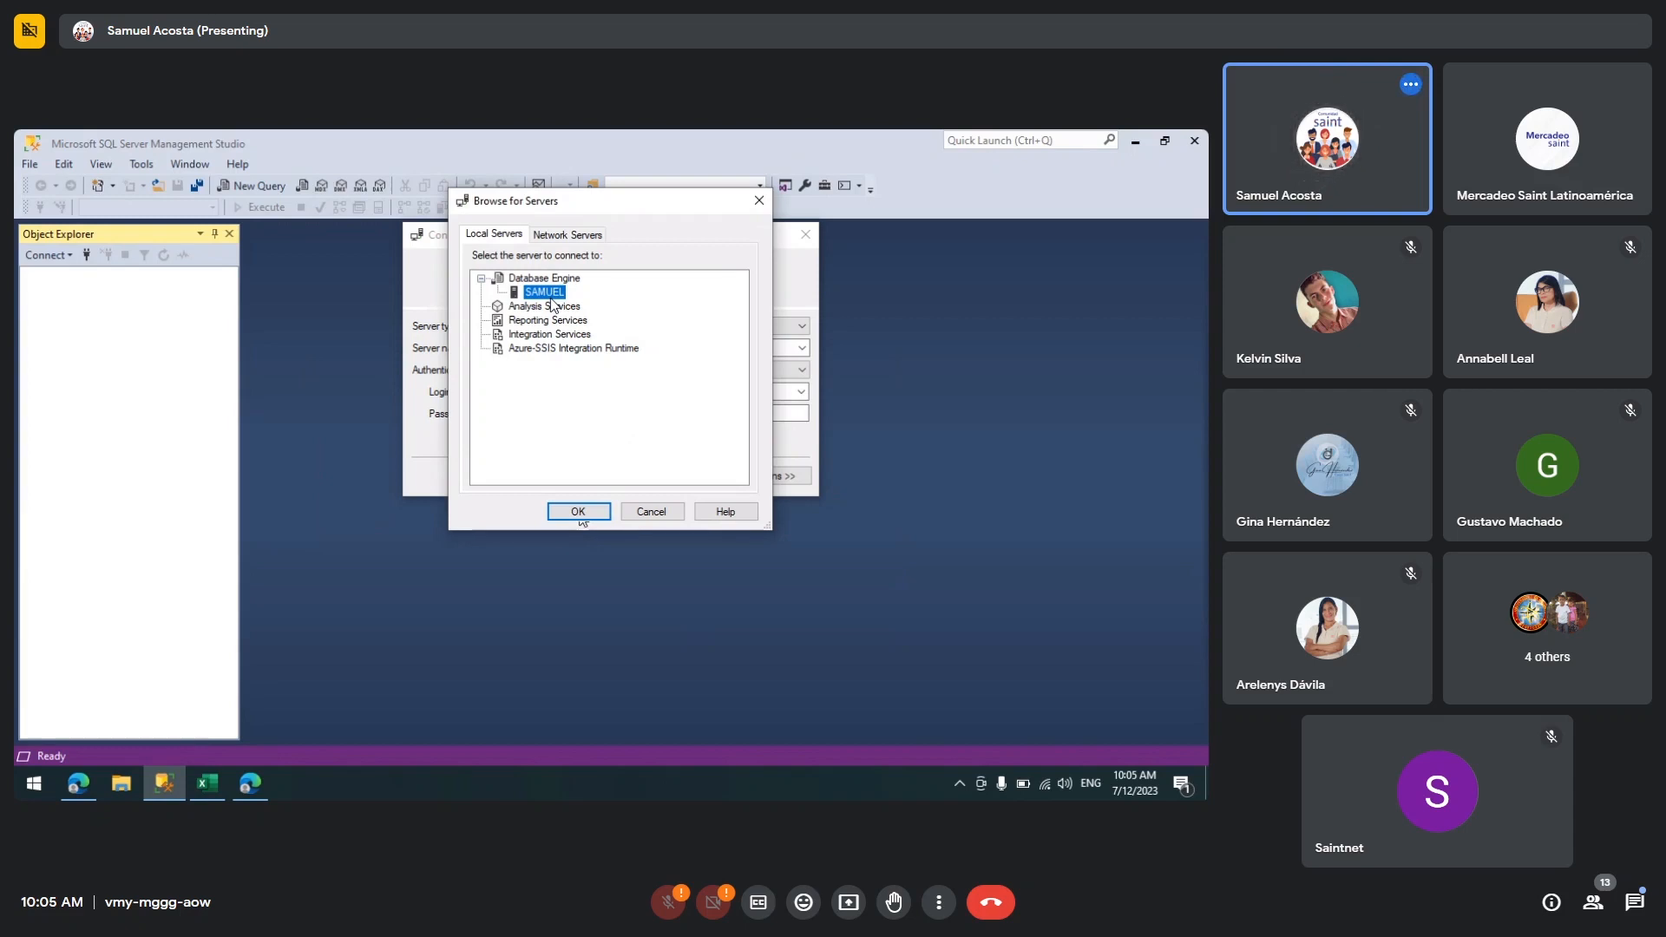
click(578, 512)
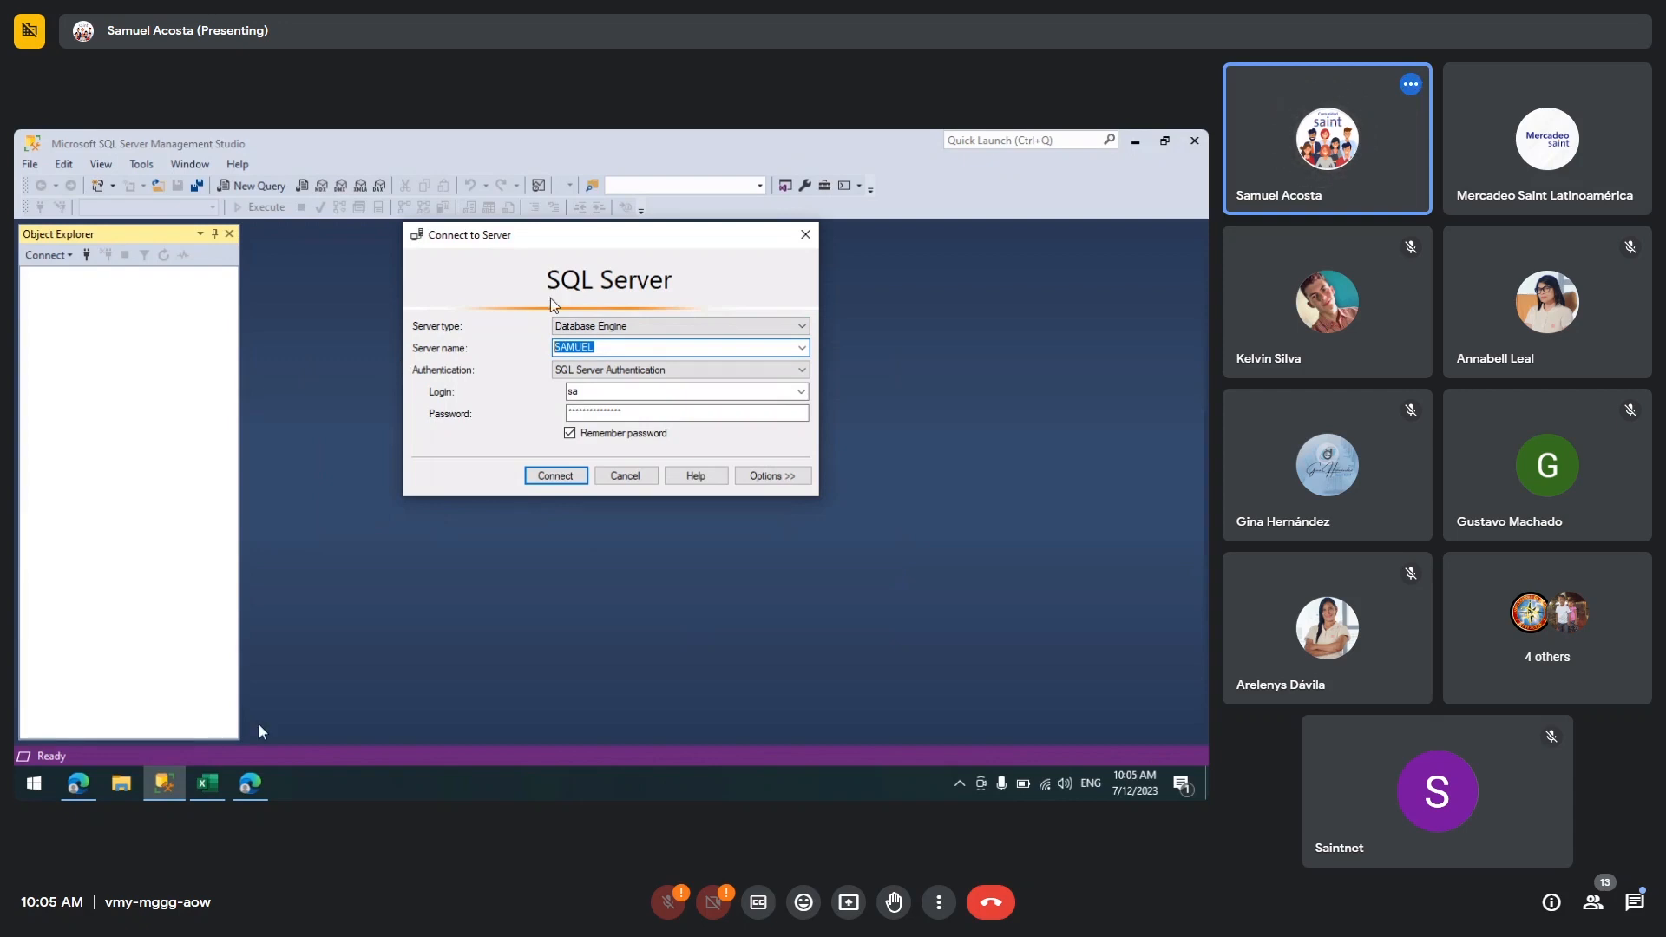
Step: Back in Excel, enter SAMUEL as the SQL Server database server name
click(210, 784)
click(407, 405)
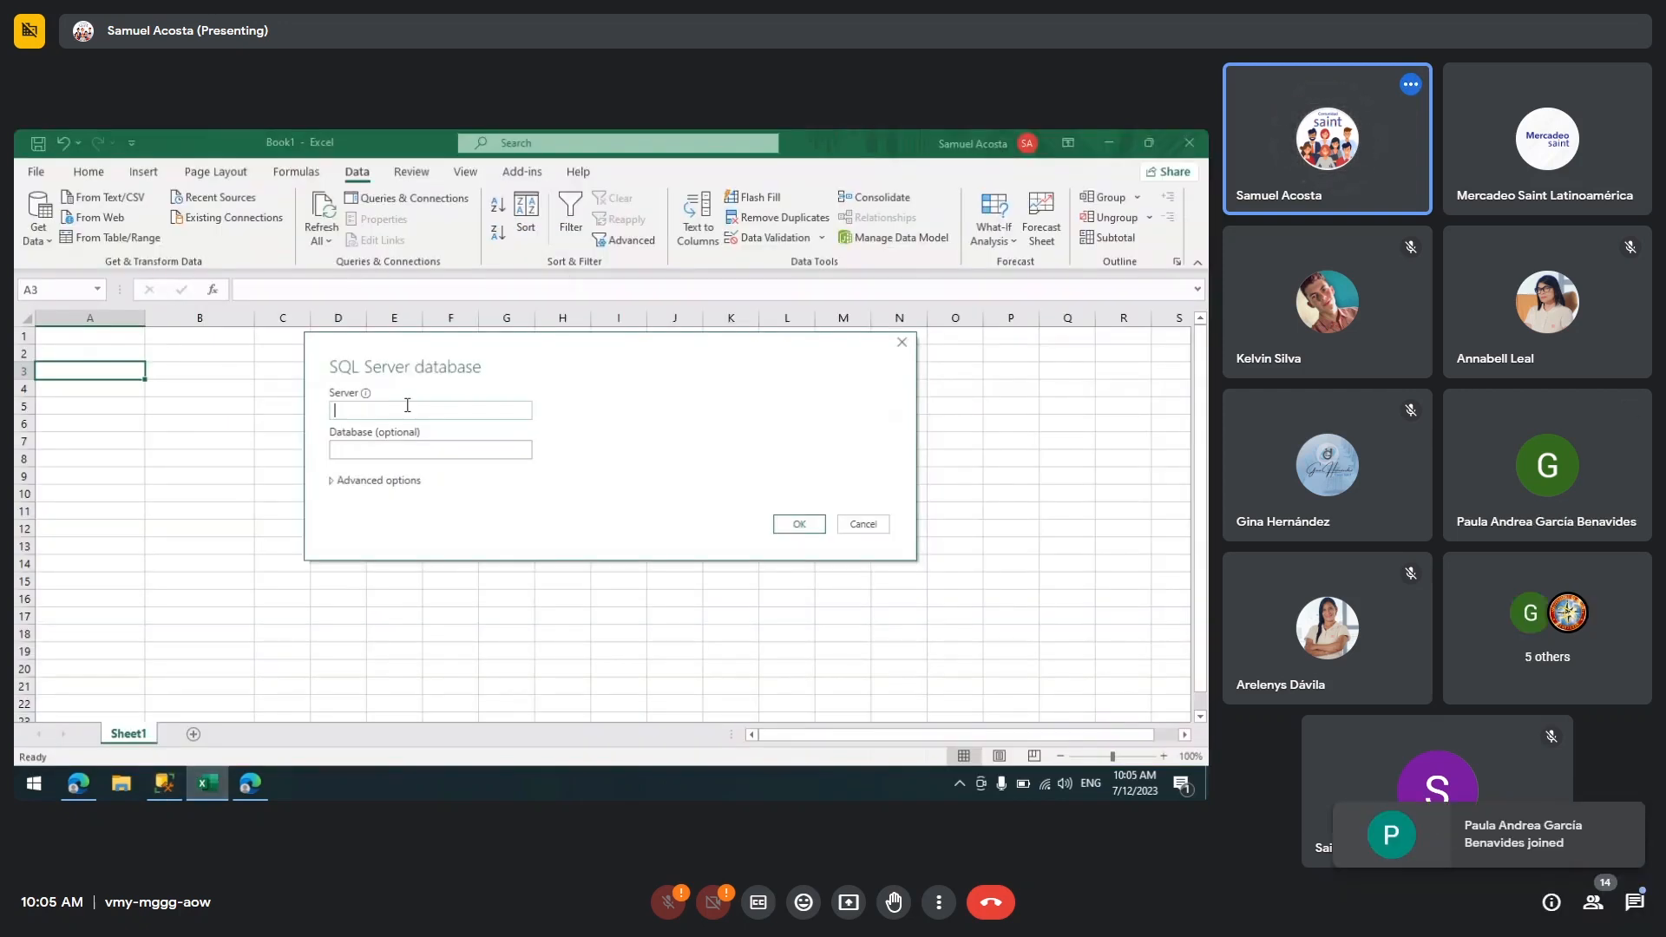
text(SAMUEL)
key(Tab)
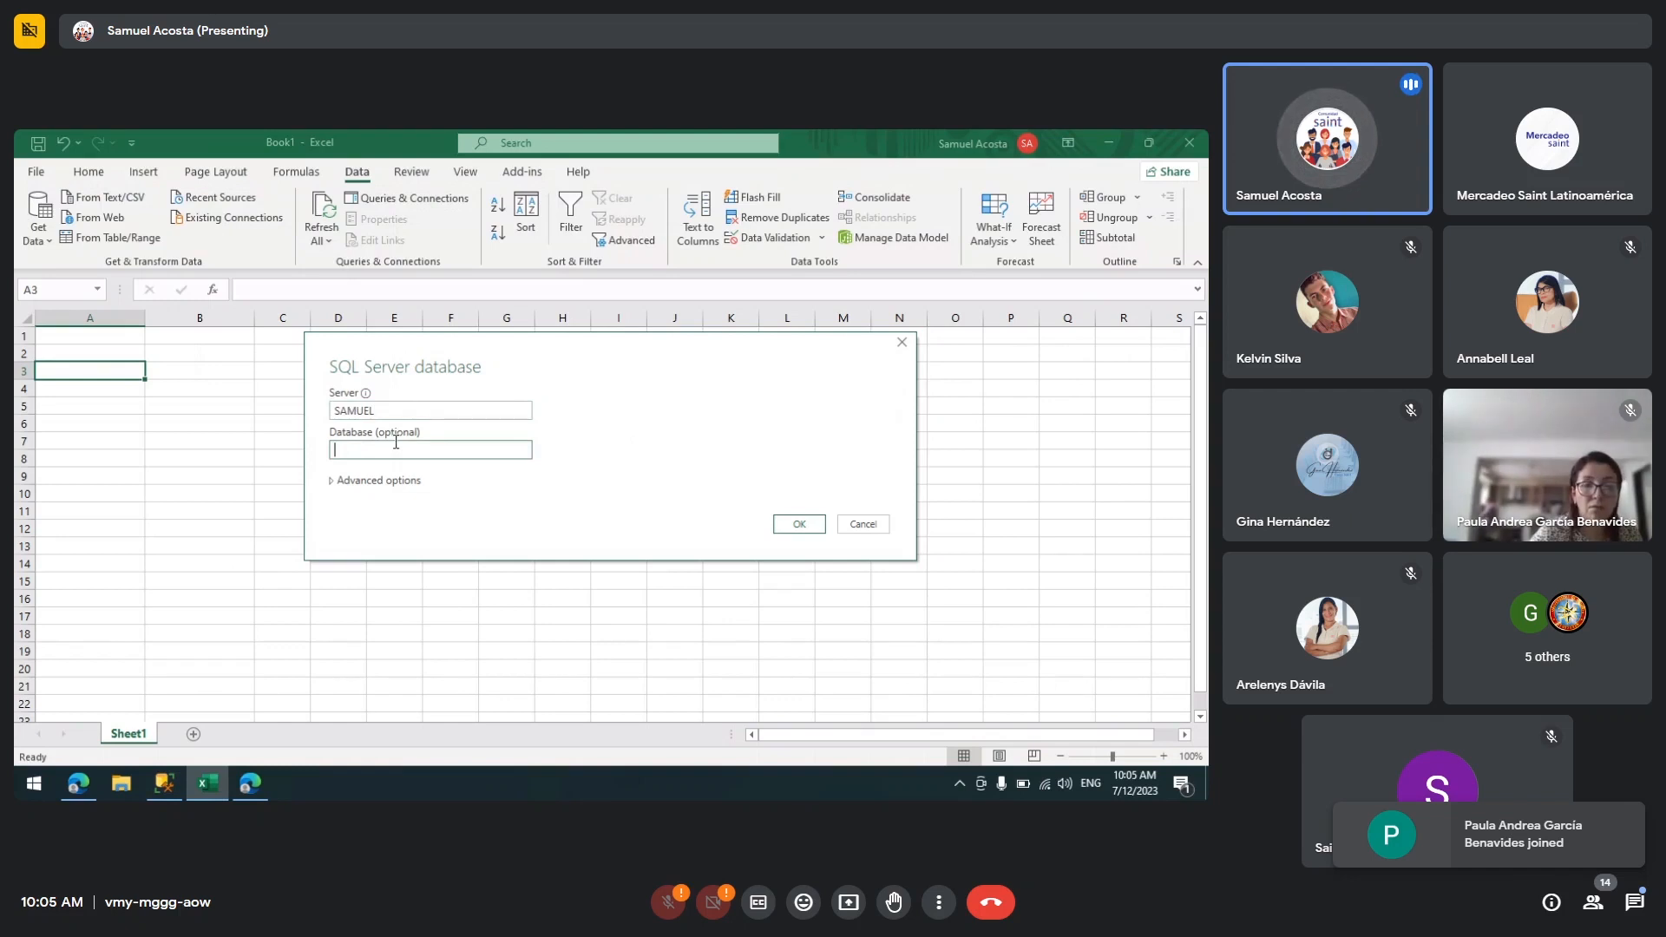
Step: In Management Studio, connect to the SAMUEL server and expand its Databases folder
click(249, 783)
click(569, 477)
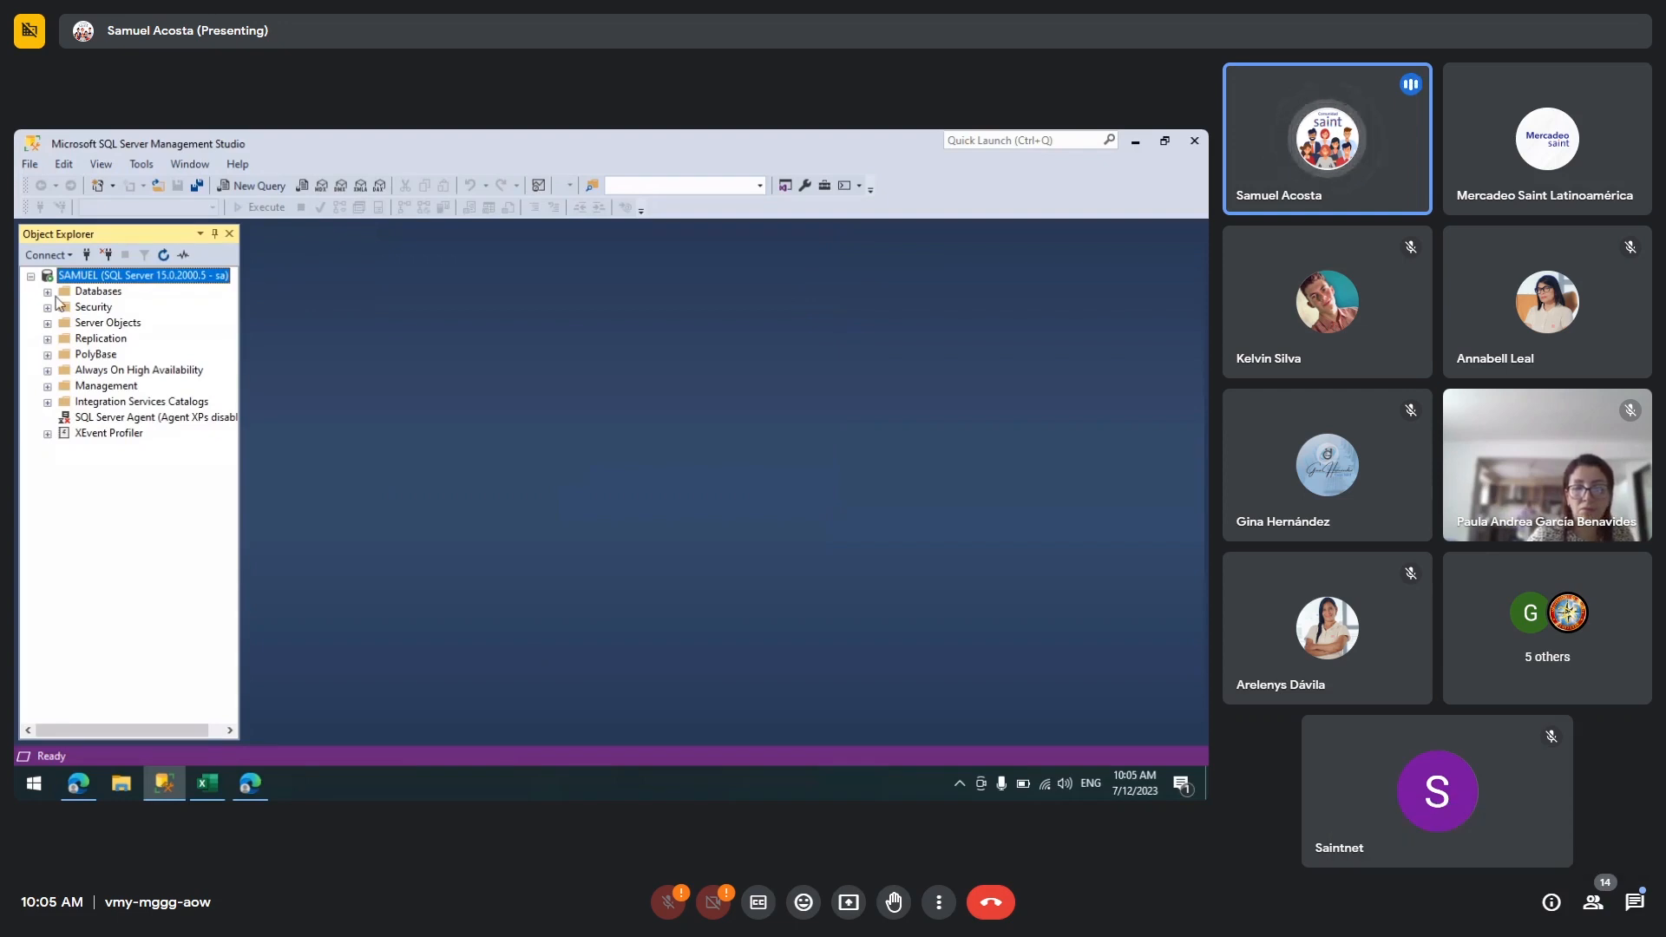
click(48, 293)
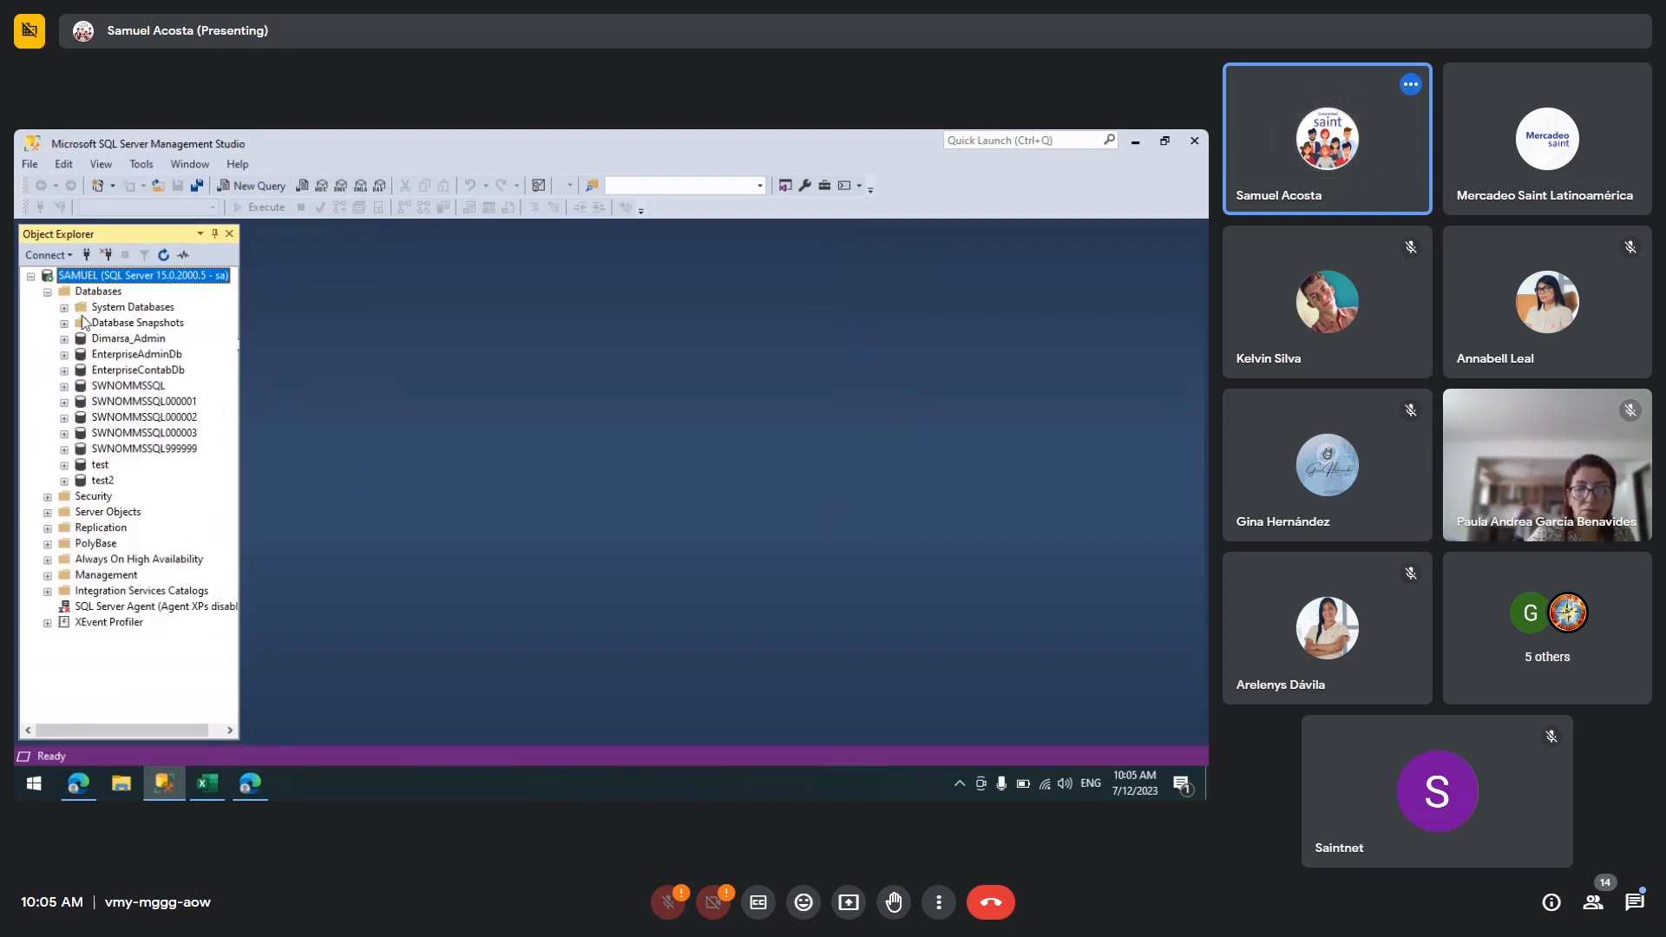
Step: Copy the name of the EnterpriseAdminDb database from the database list
click(132, 357)
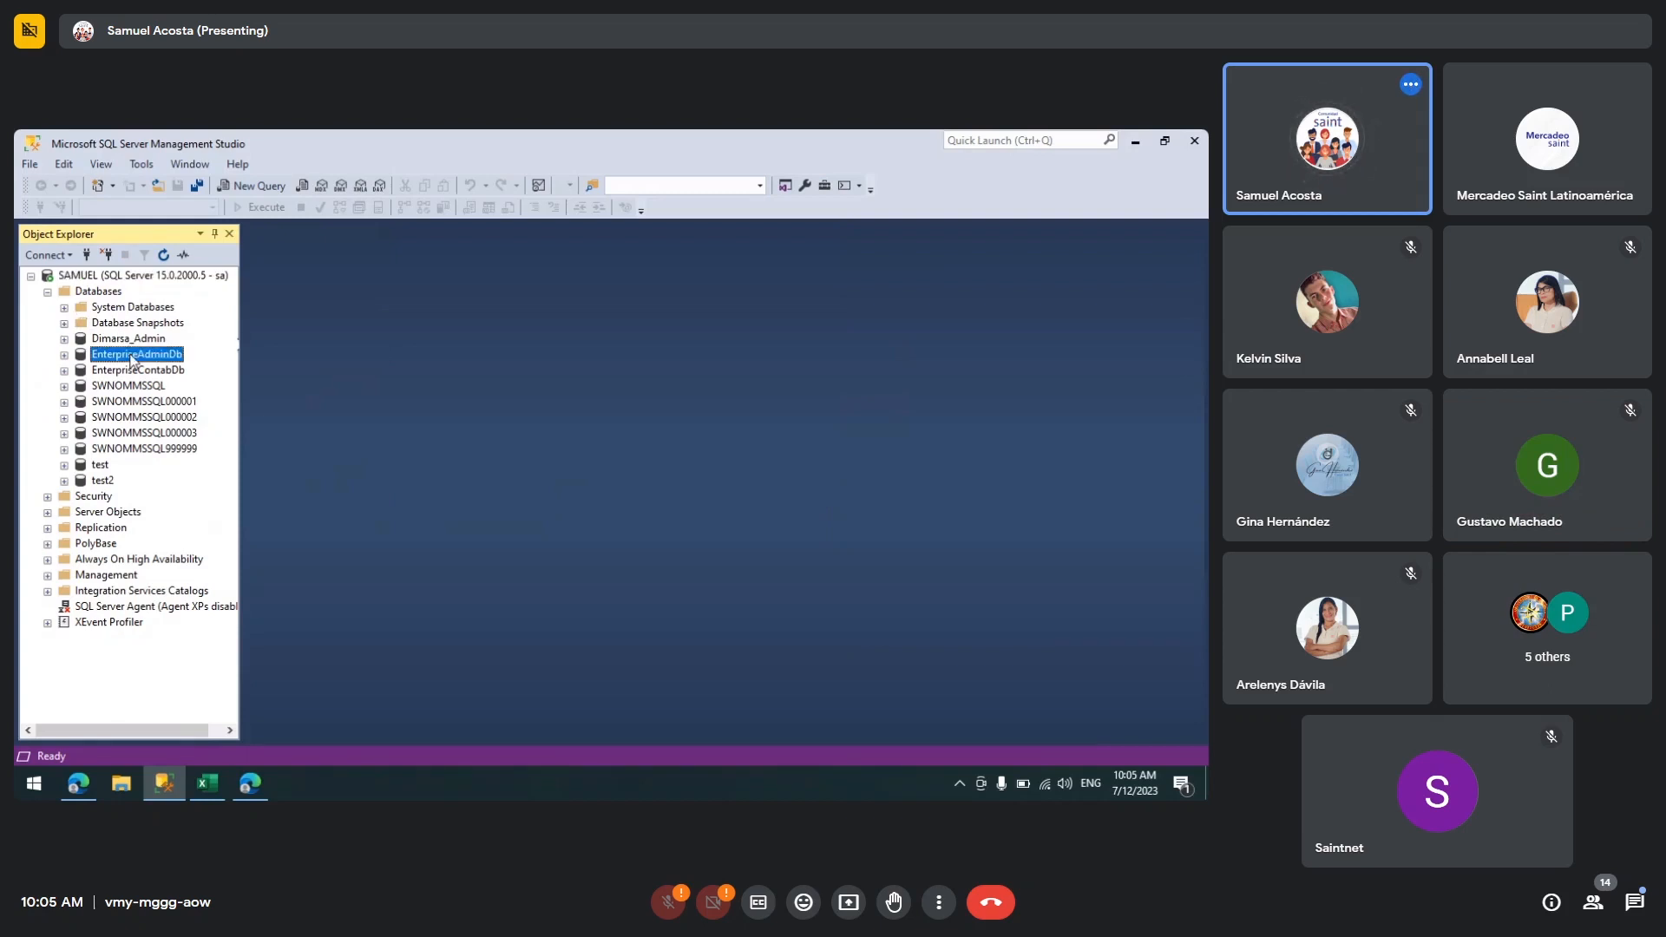
right_click(132, 357)
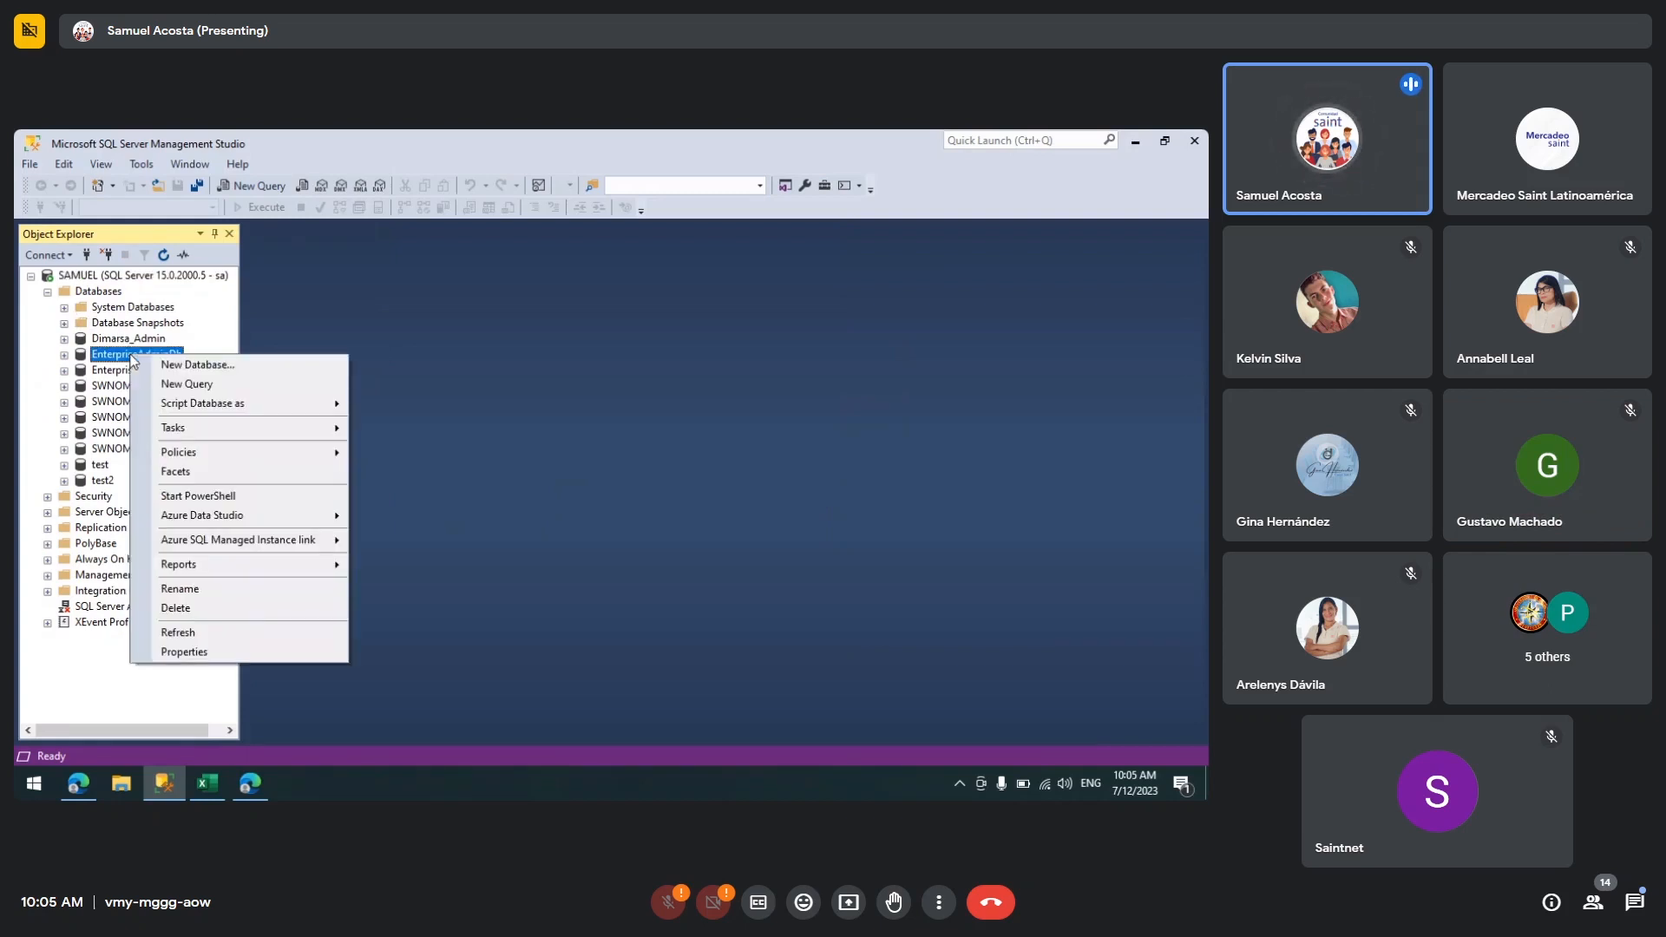
click(183, 588)
key(ctrl+c)
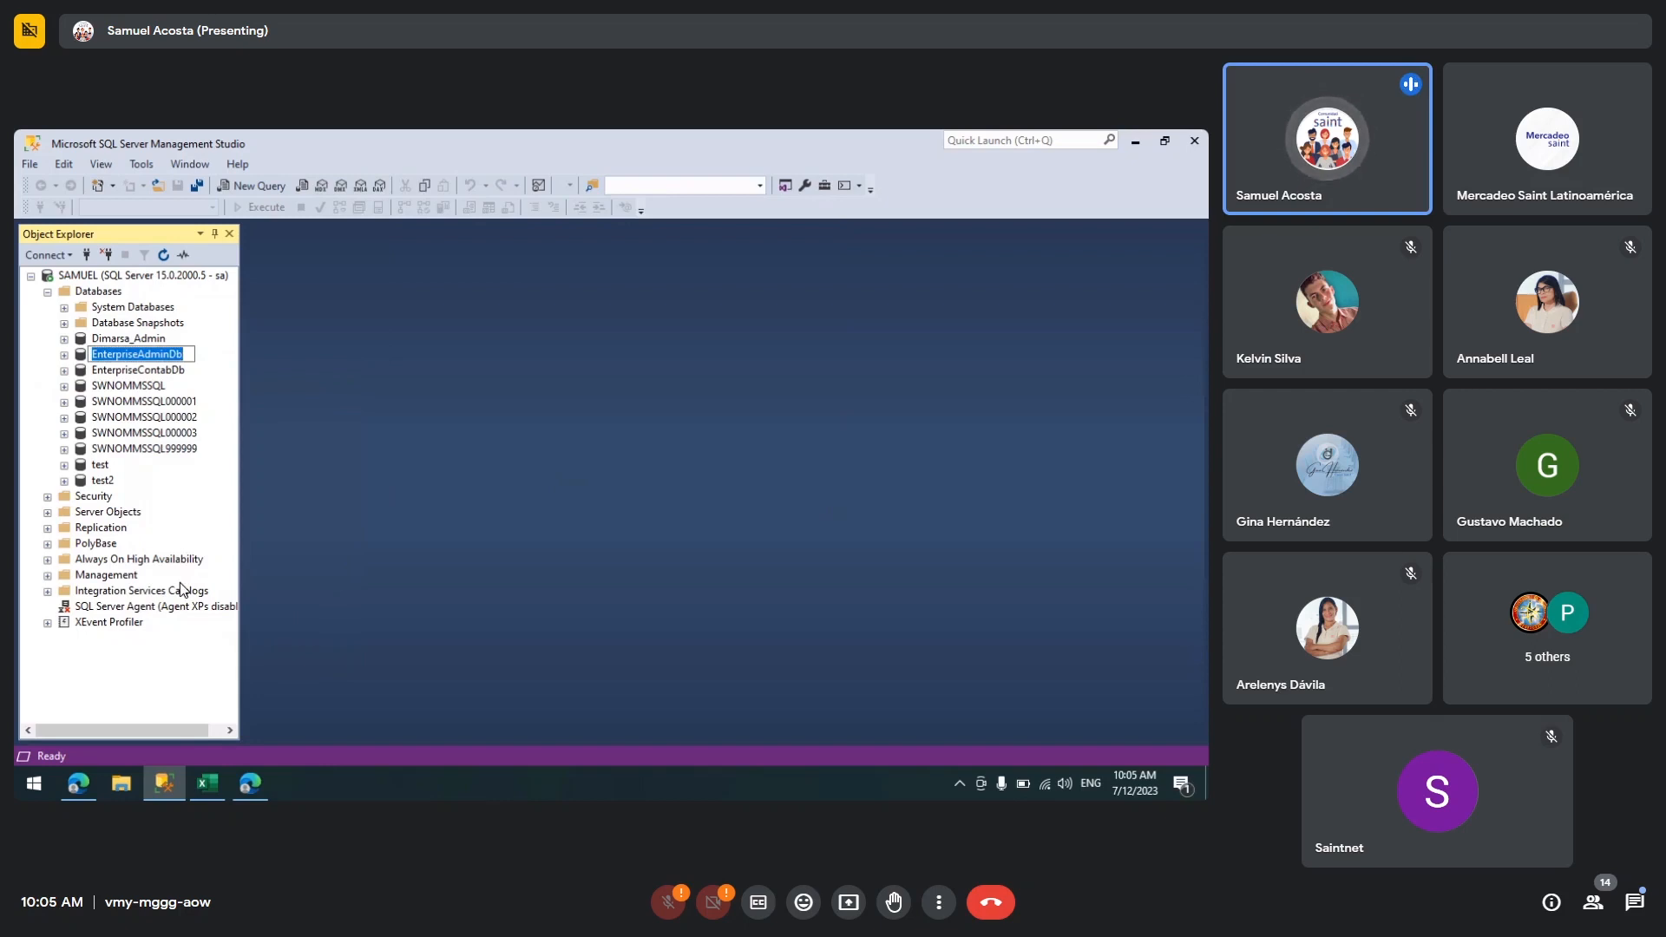
key(Escape)
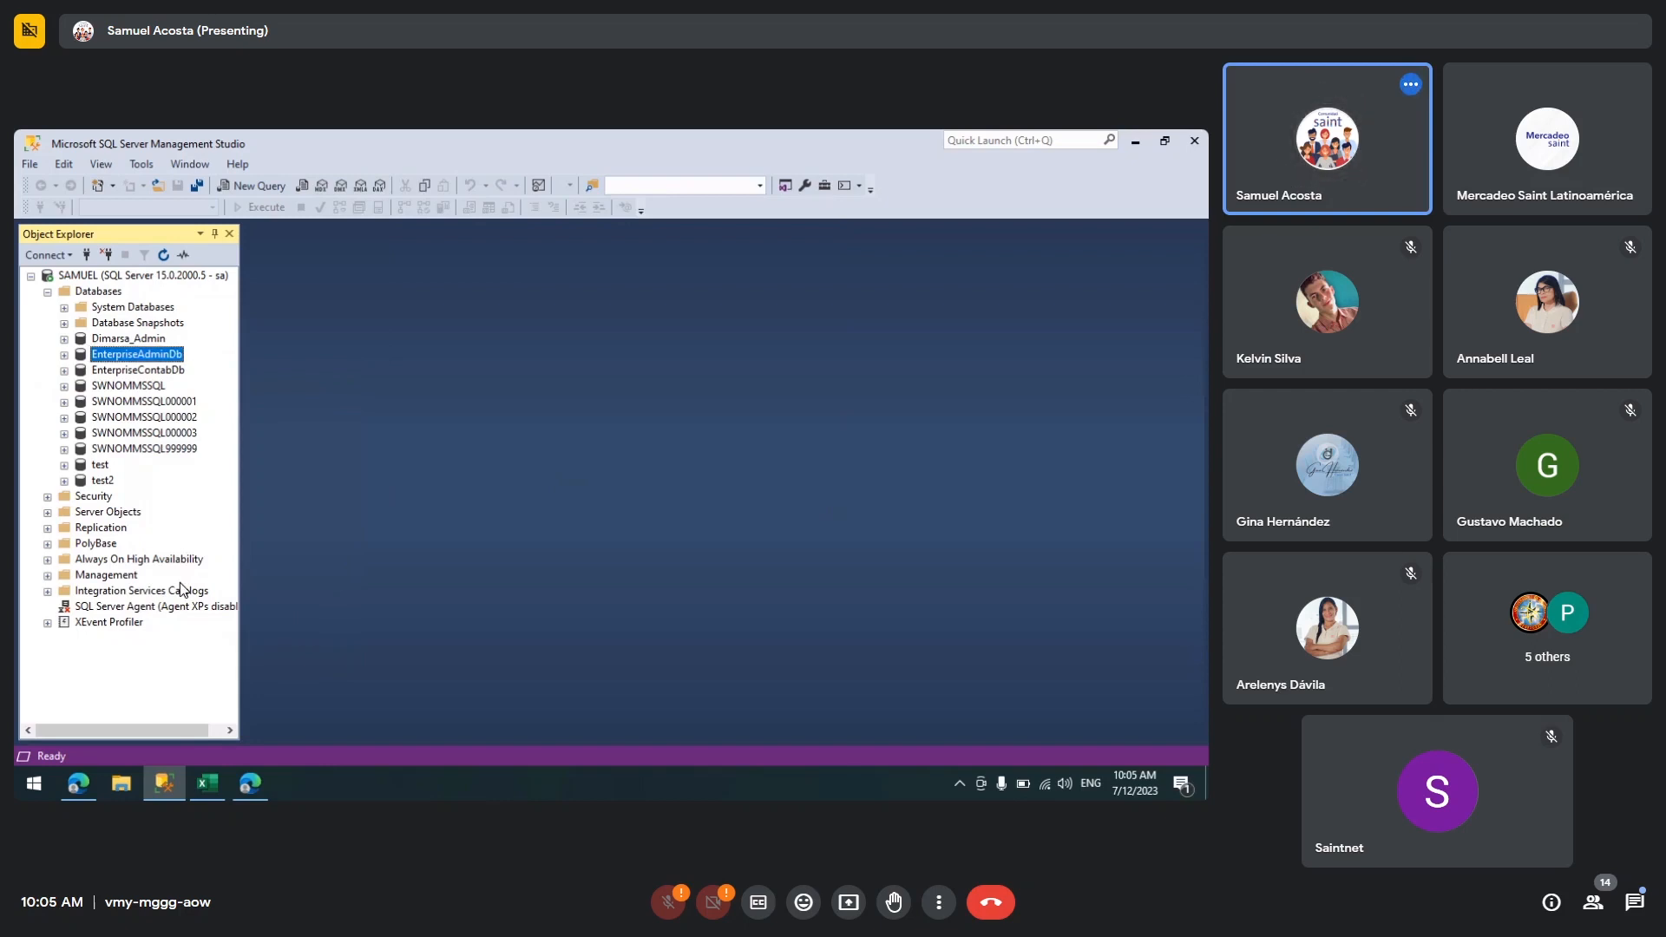
Step: In Excel, paste EnterpriseAdminDb as the optional database name and confirm the connection
click(216, 783)
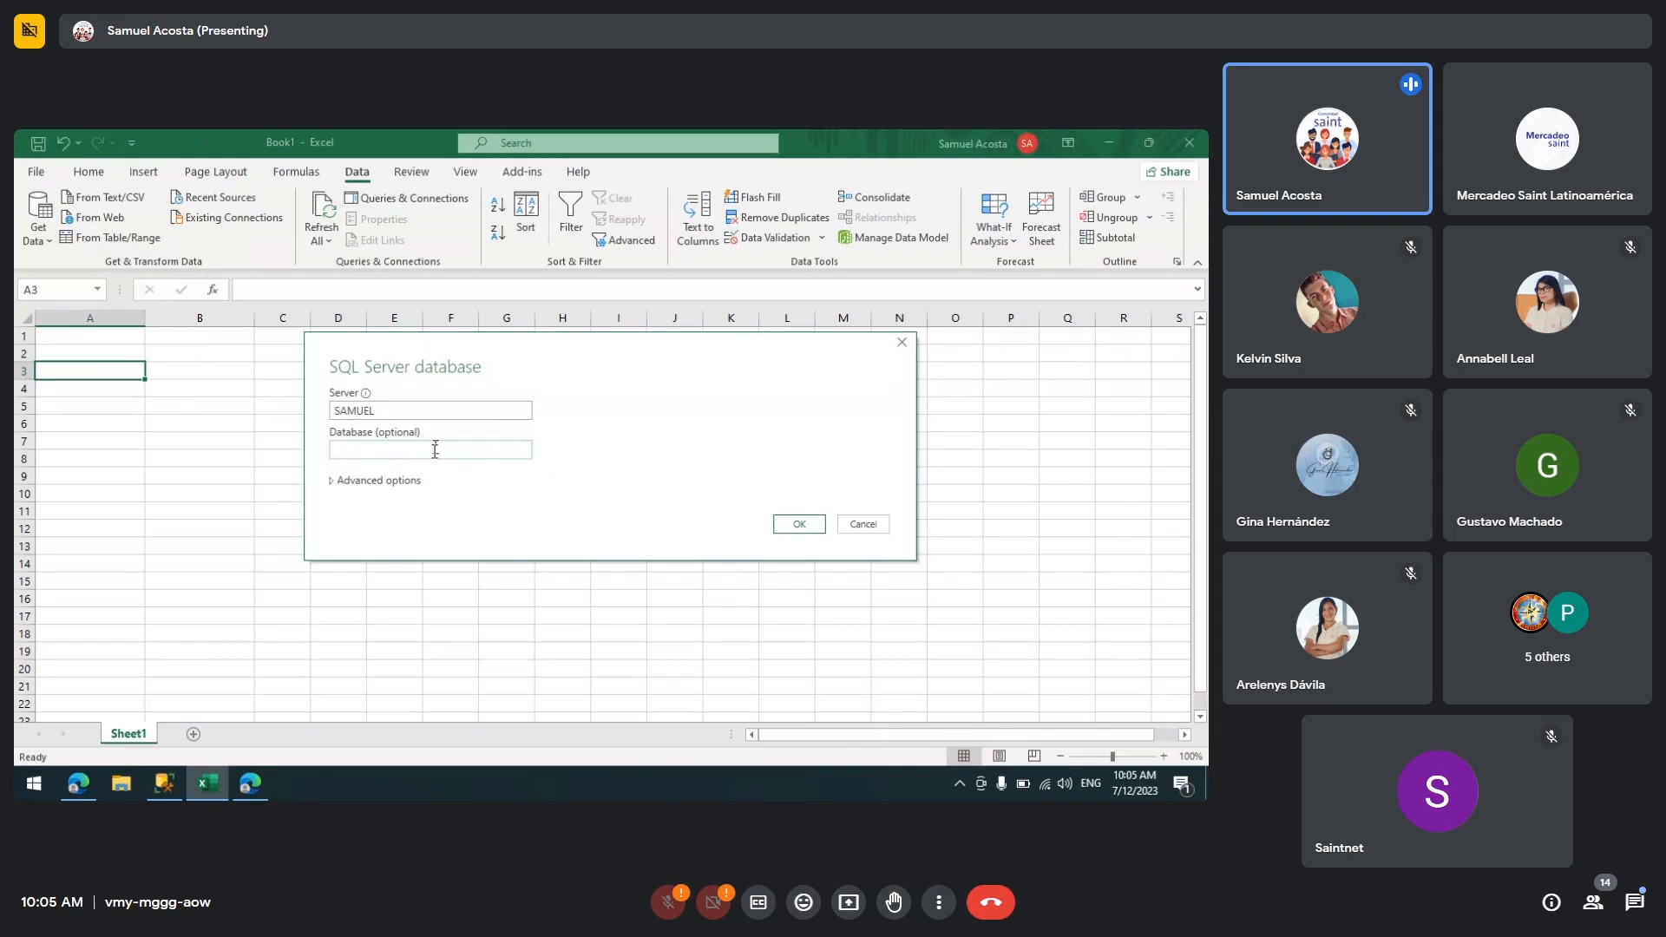
click(434, 449)
key(ctrl+v)
click(785, 522)
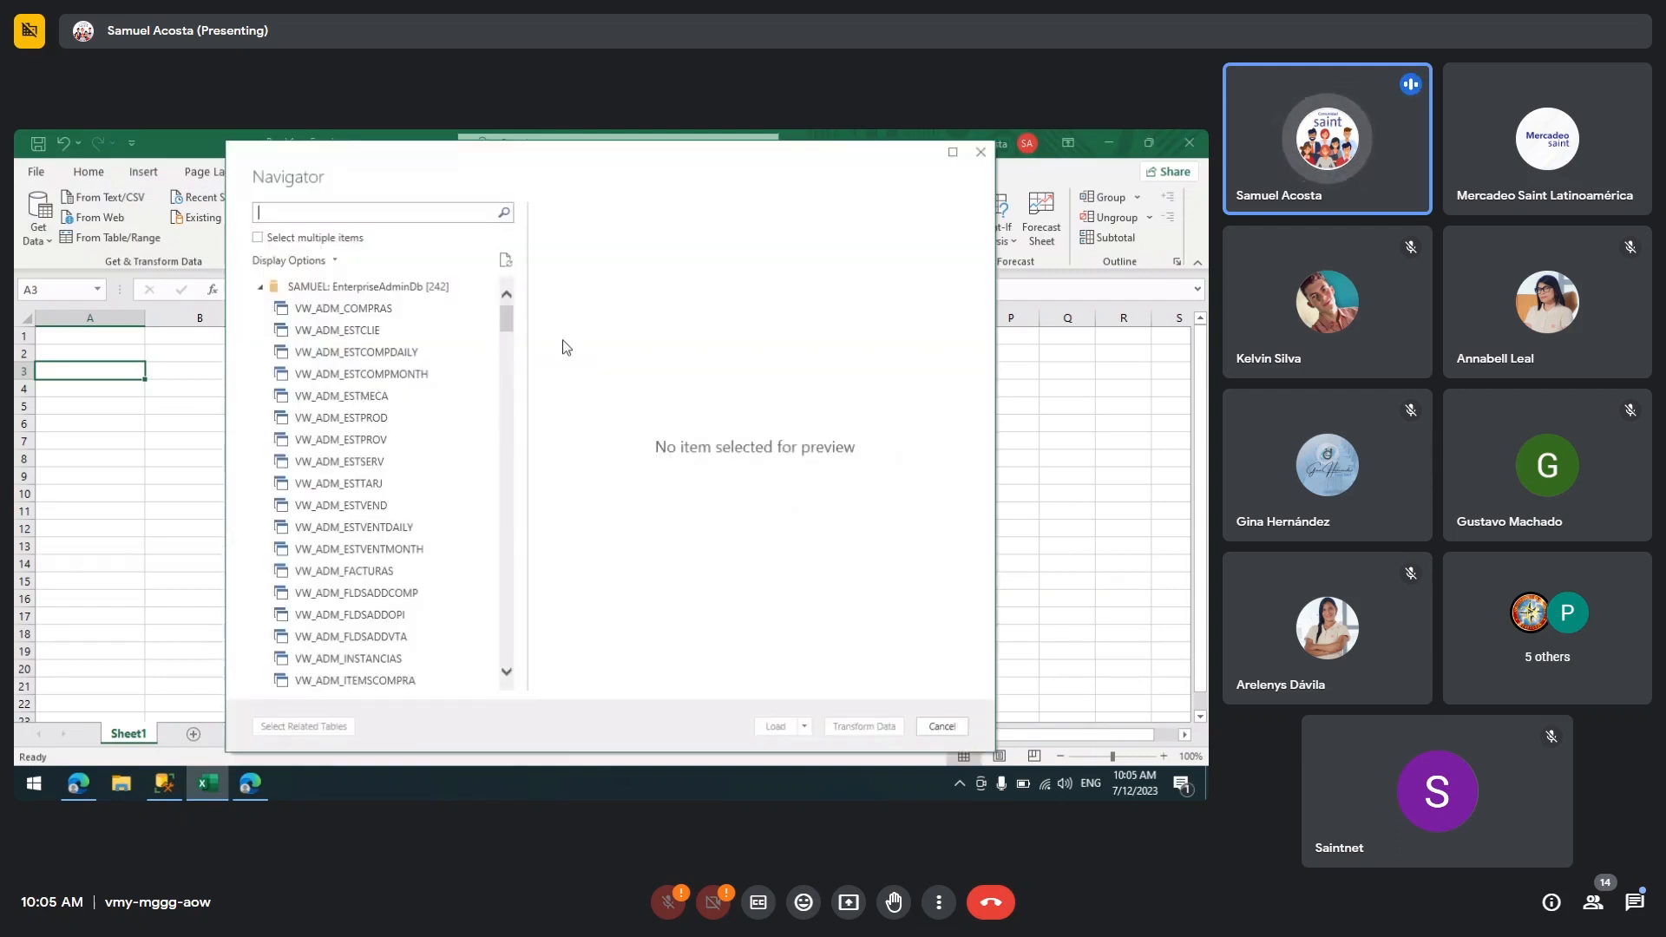
Step: Enable selecting multiple items in the Navigator
scroll(511, 347, down, 5)
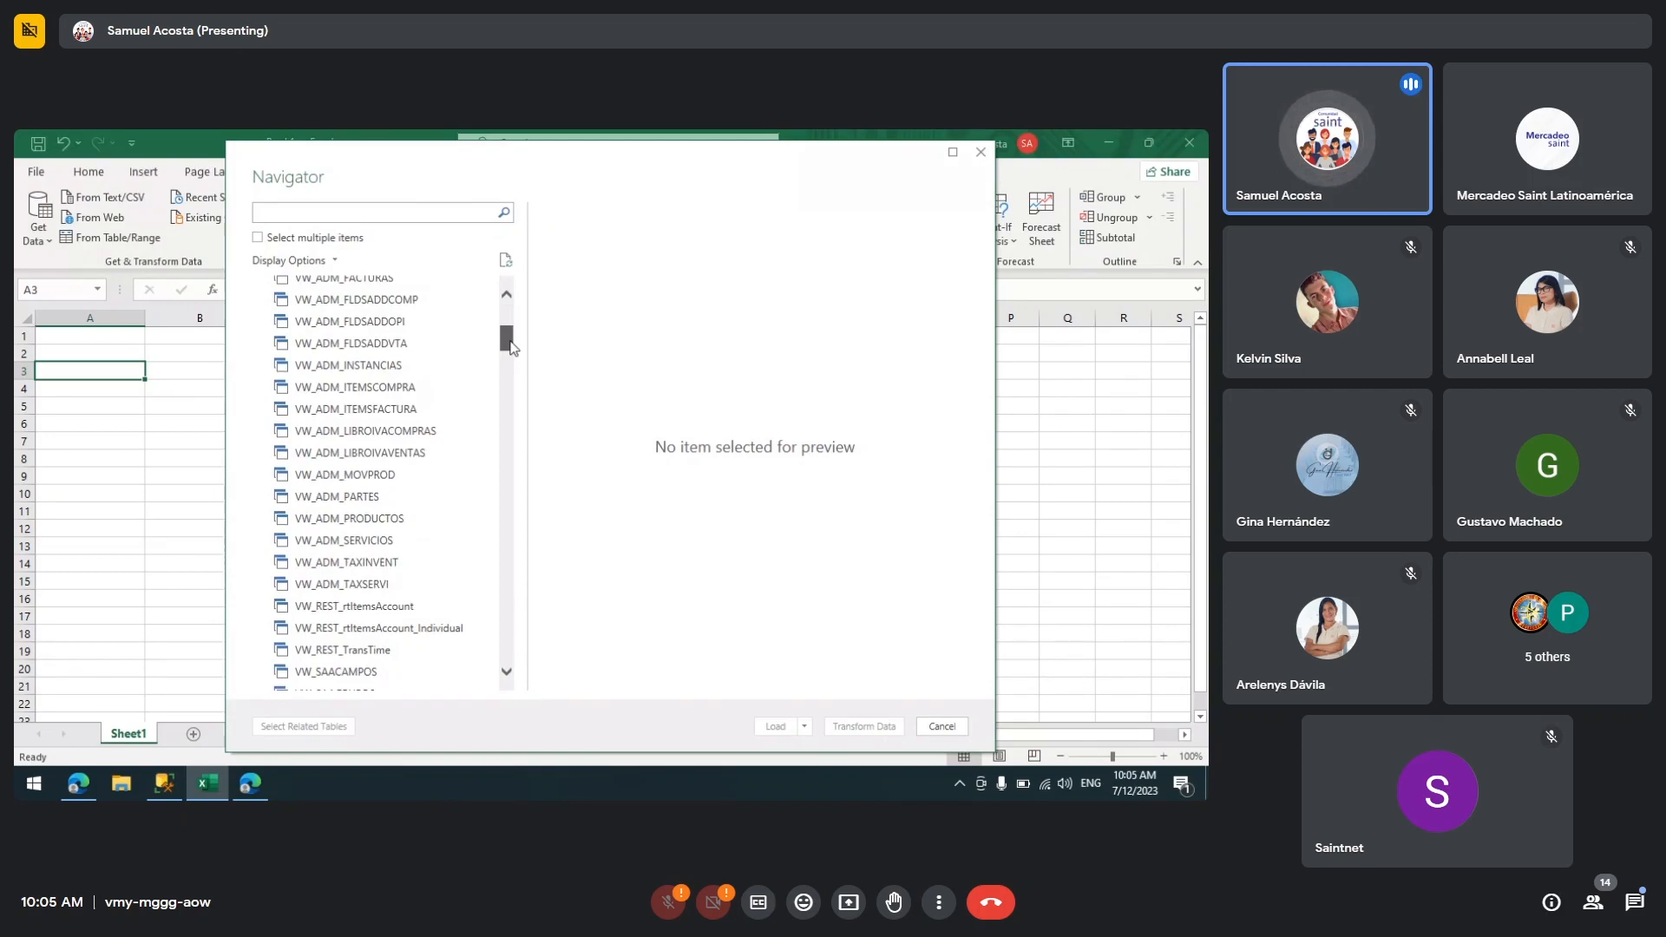
drag(511, 347, 576, 318)
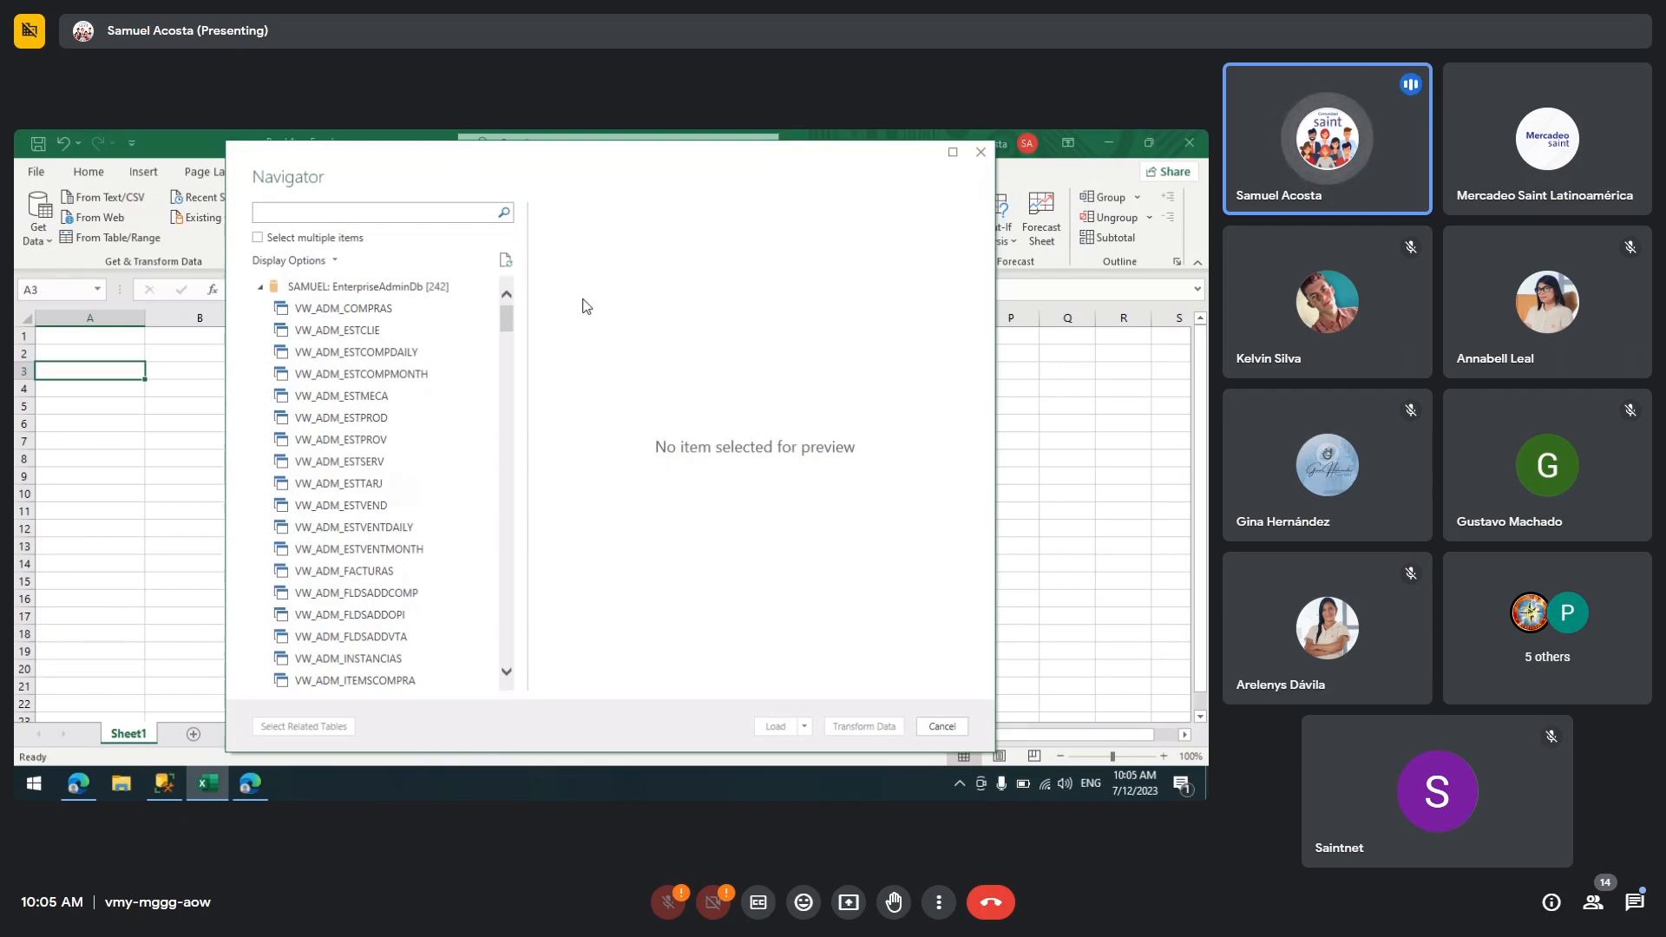
click(298, 240)
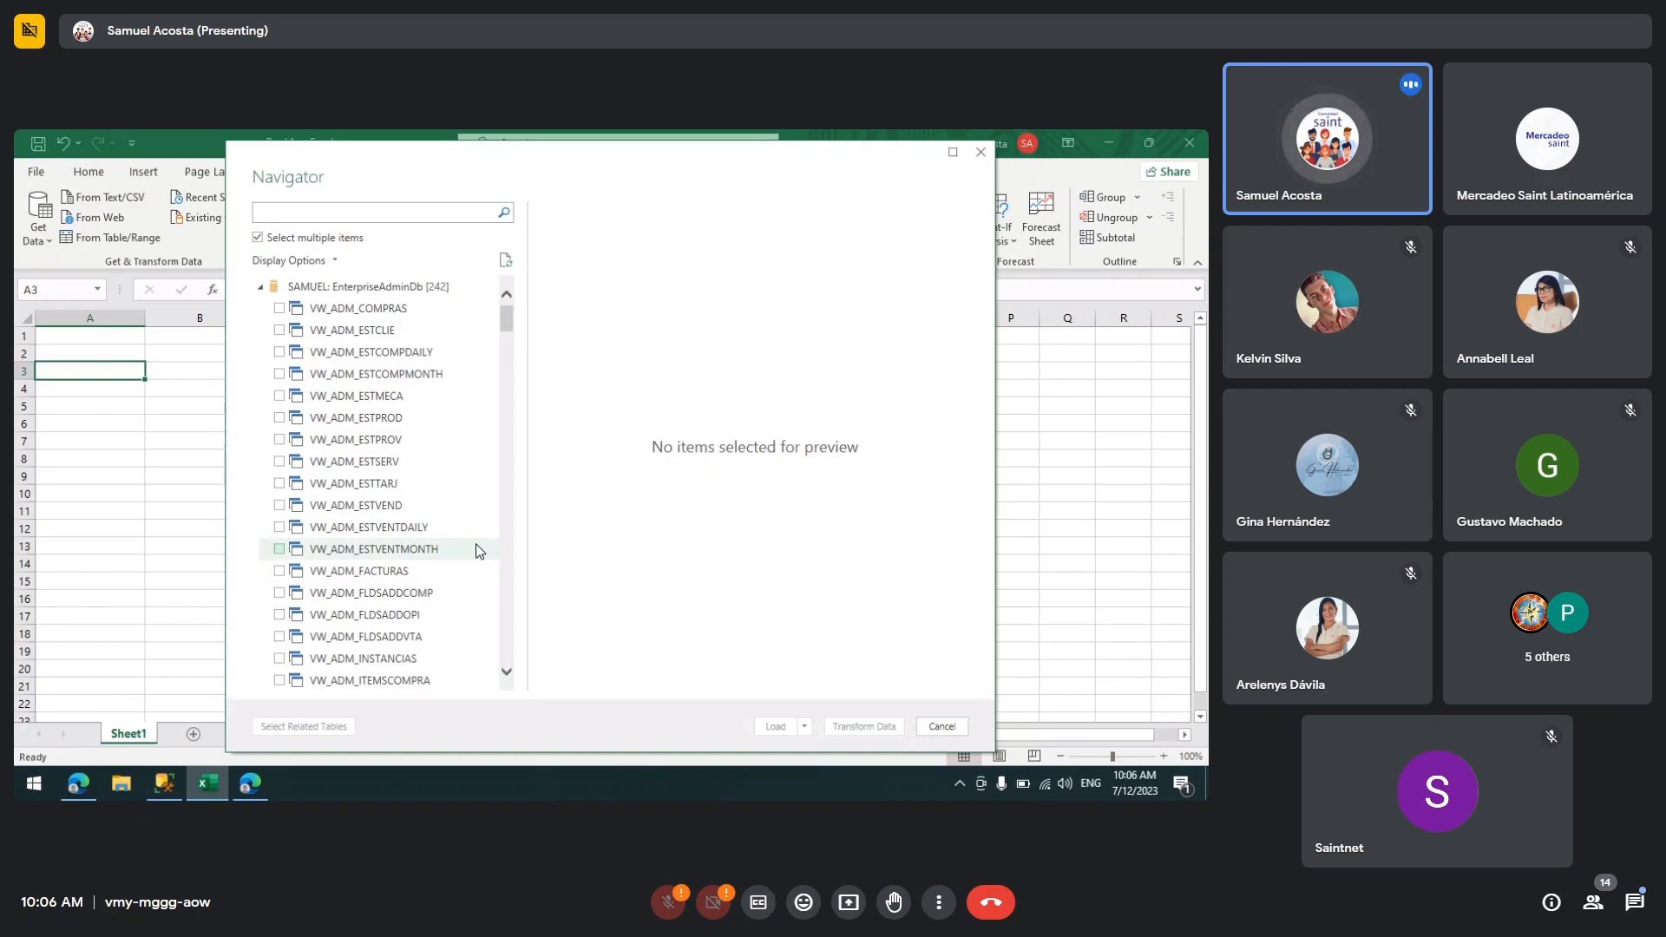
Step: Search the Navigator's table list for saclie
click(505, 671)
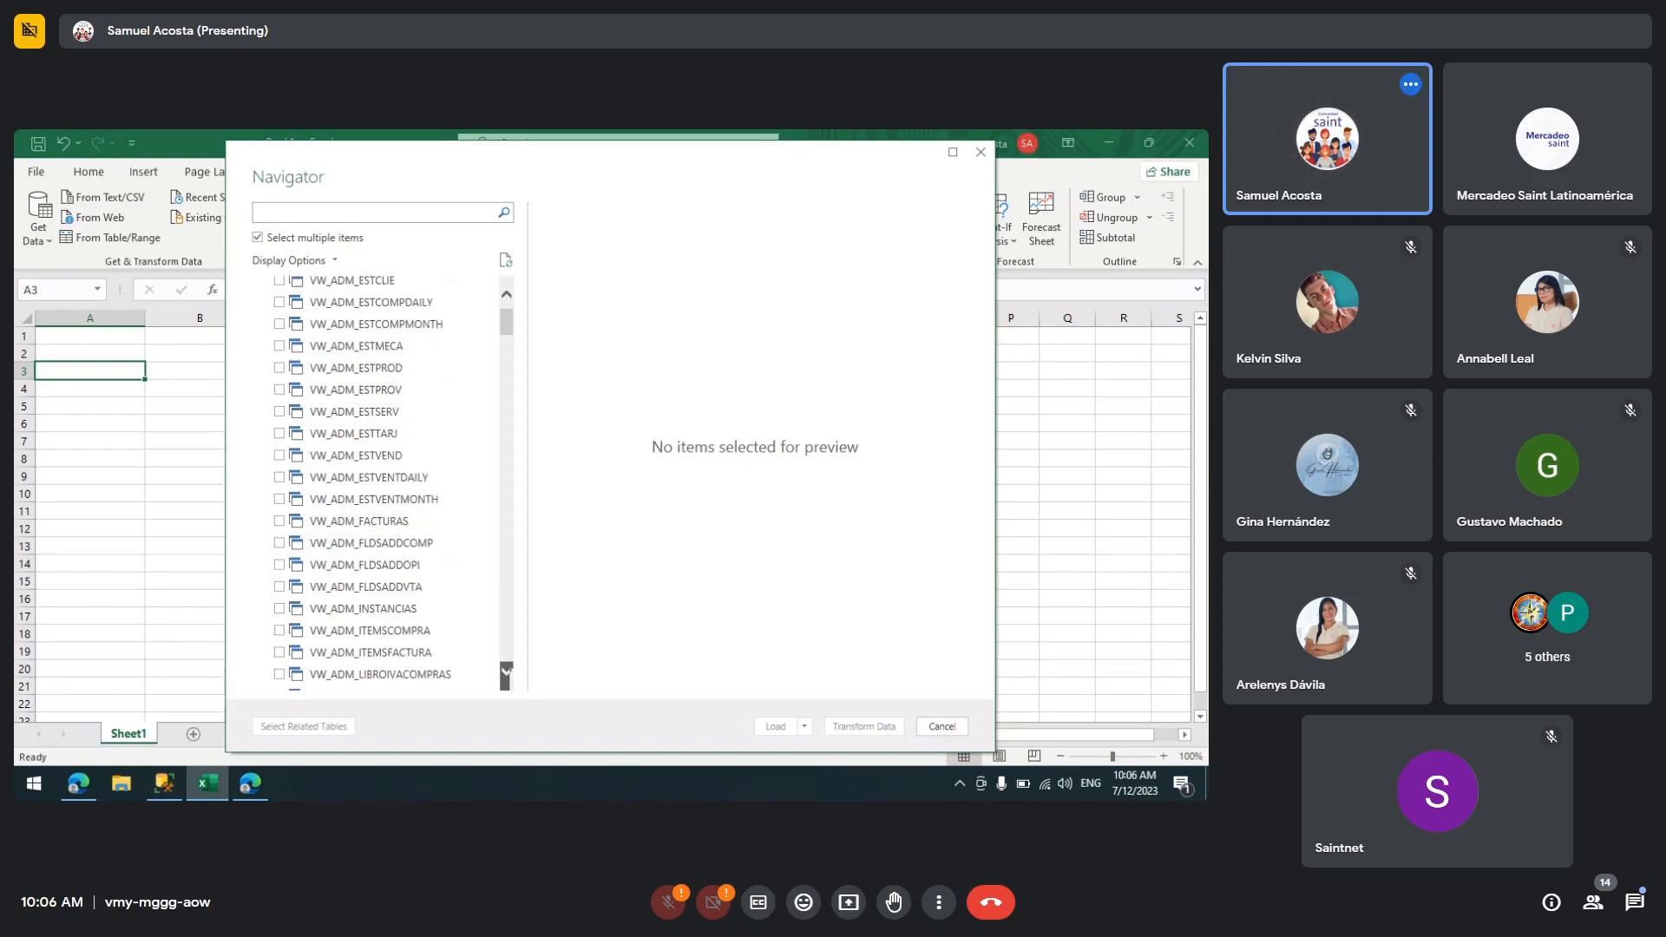
click(507, 671)
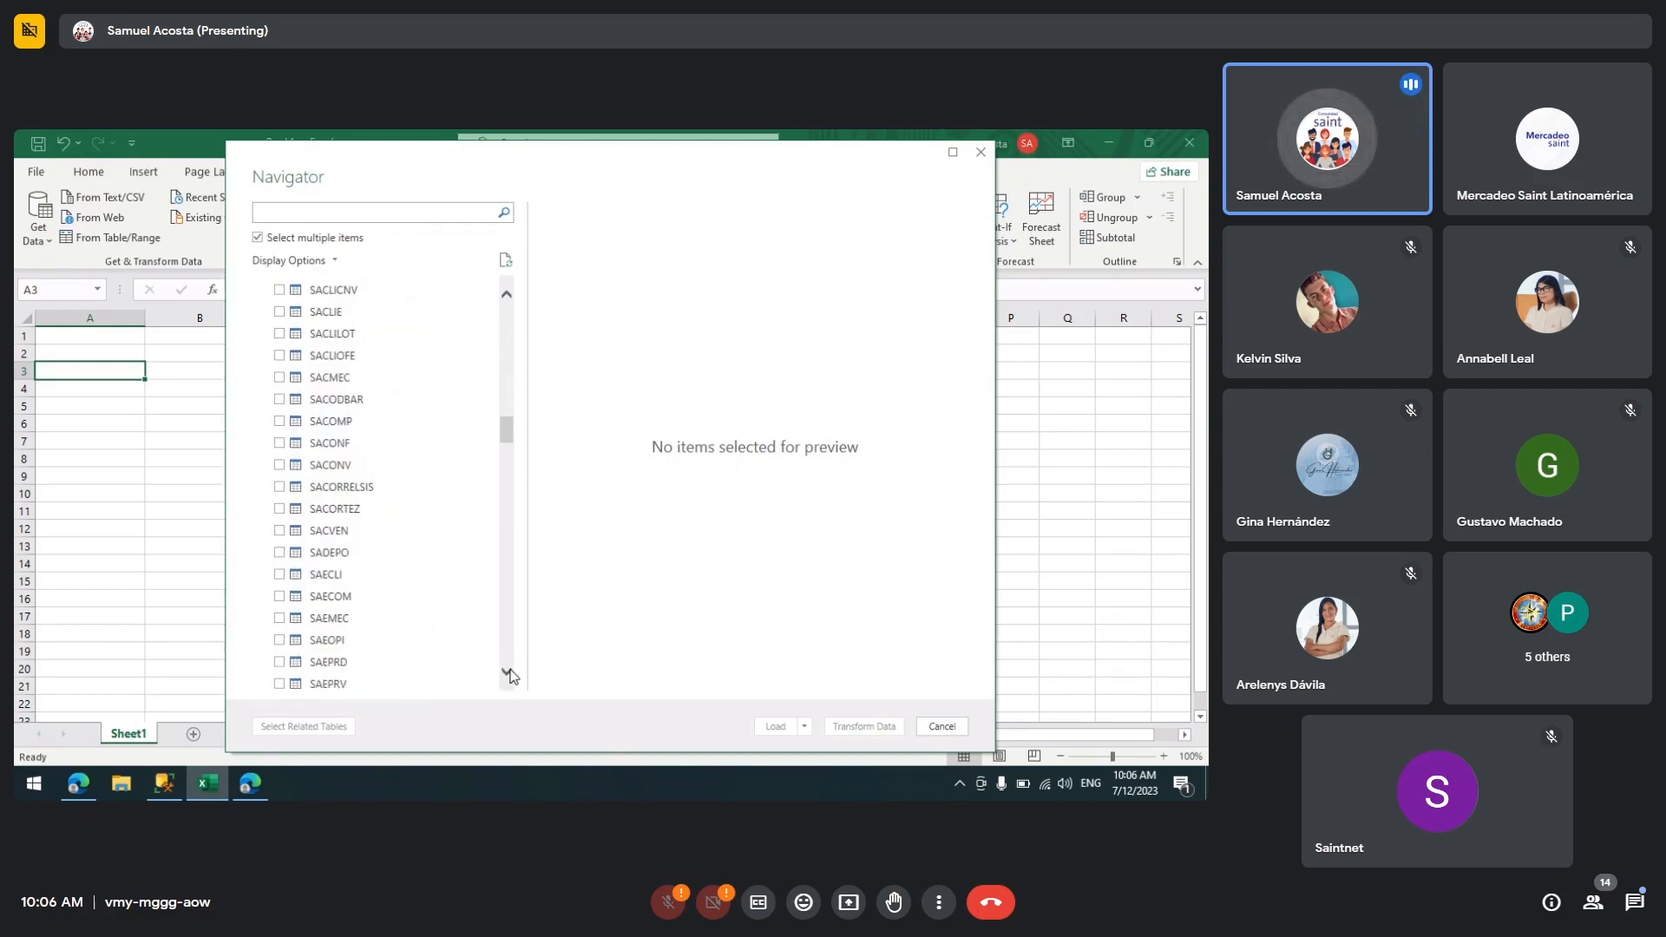
click(507, 672)
click(507, 672)
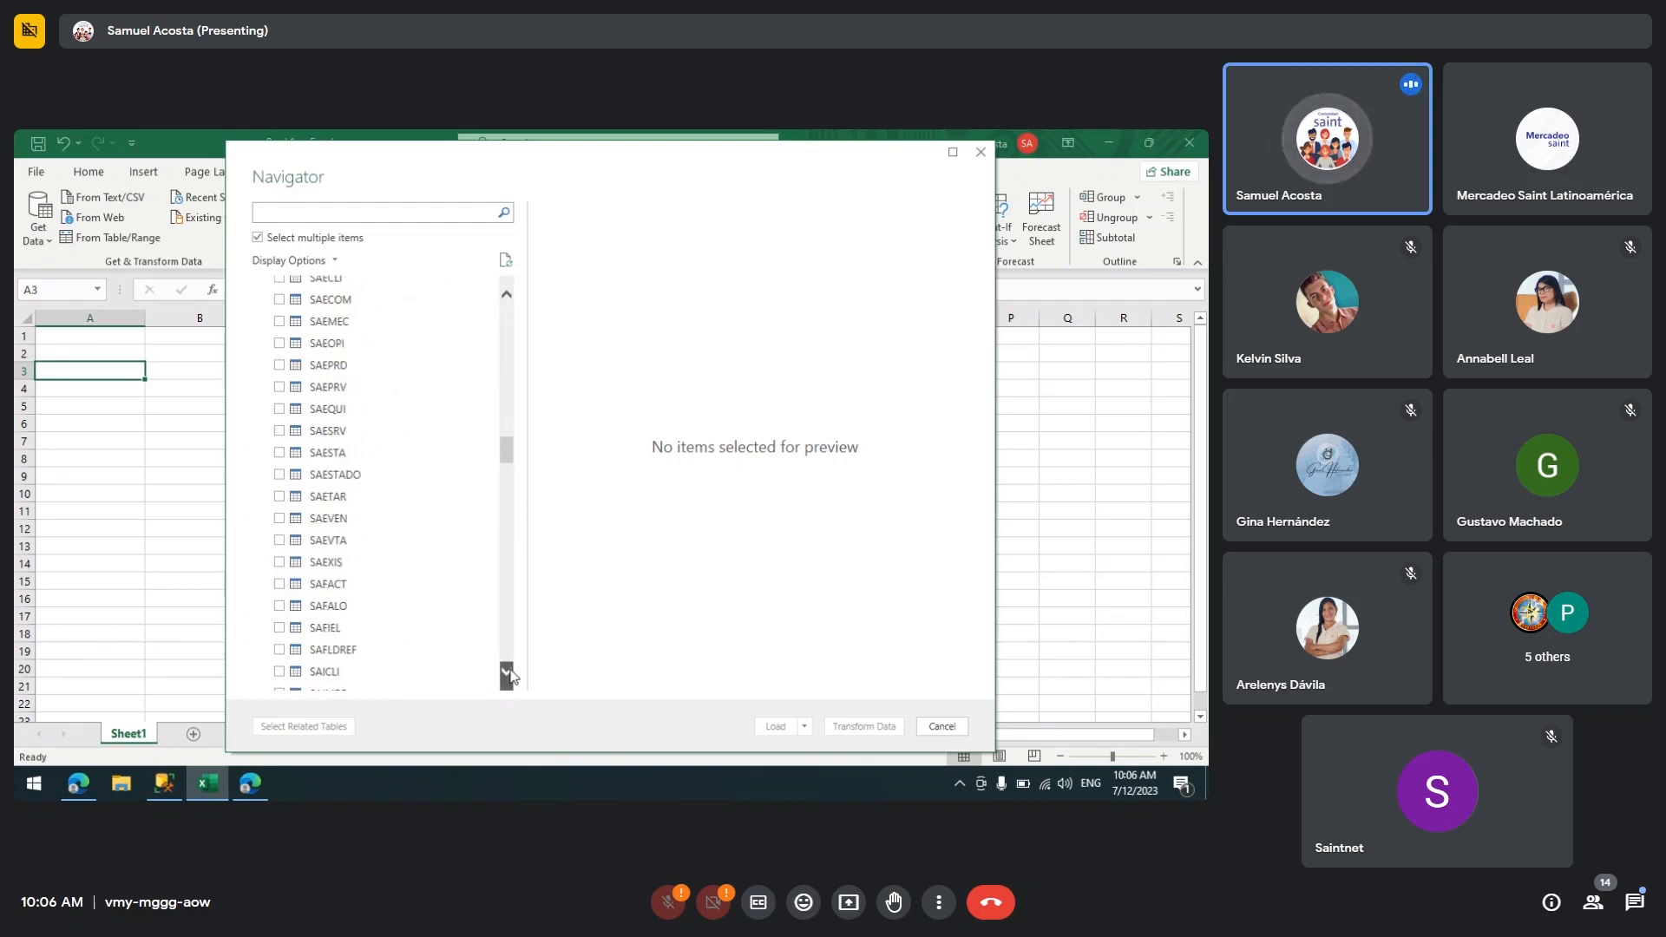
click(361, 216)
text(saclie)
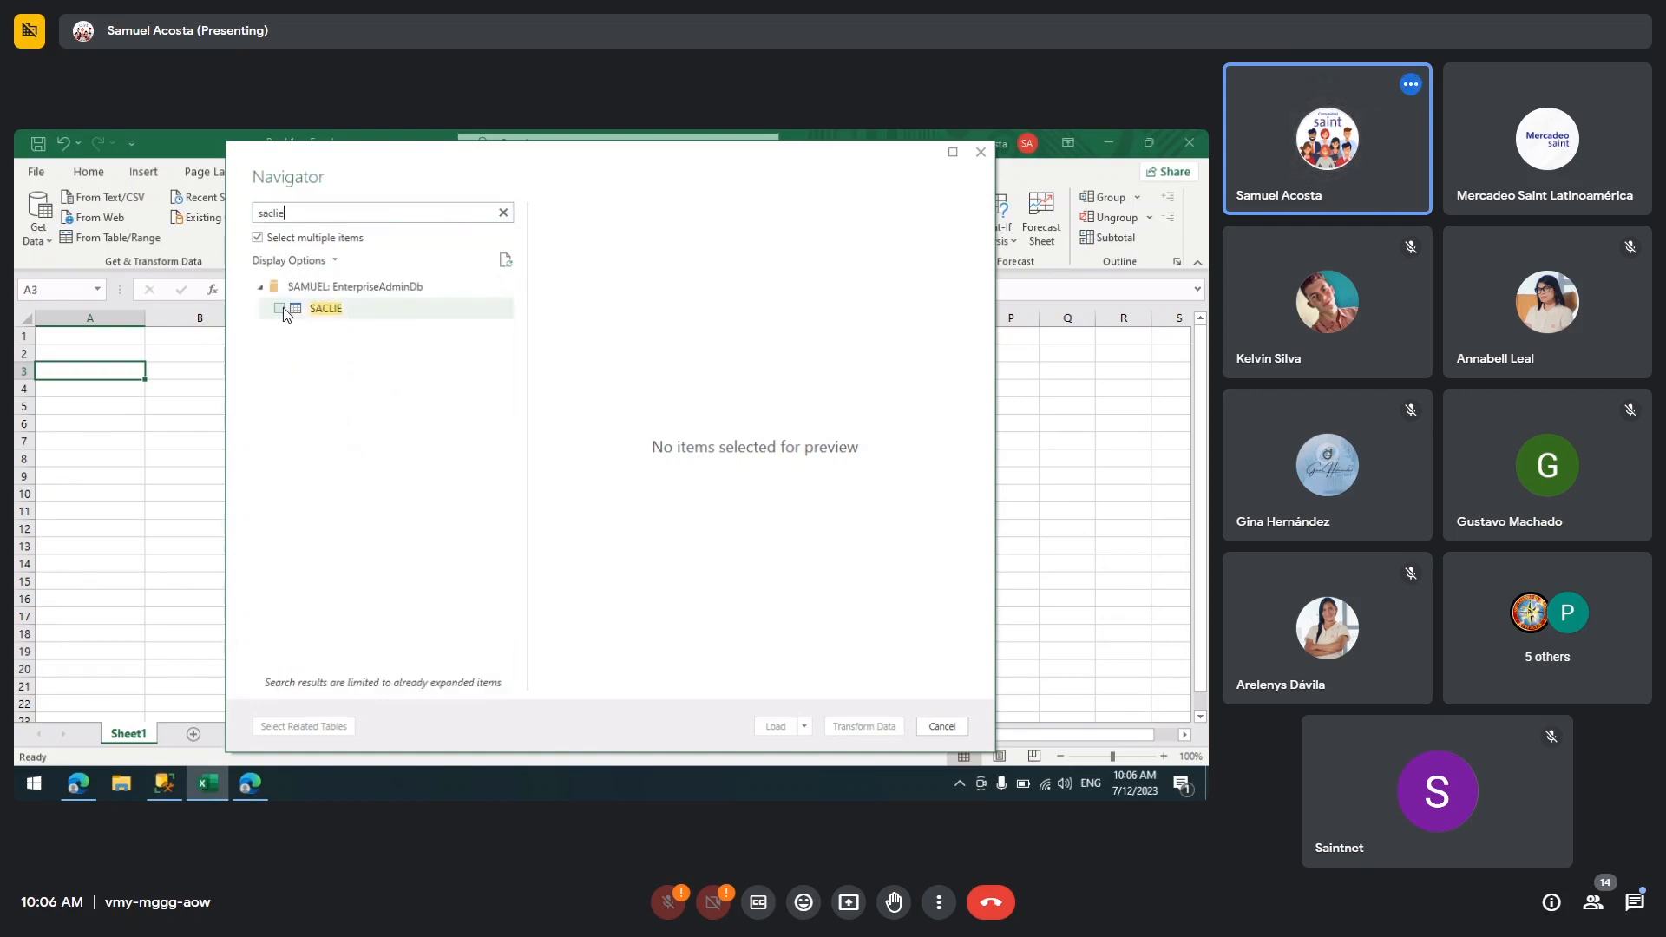
Step: Check the SACLIE table, then search the Navigator for safact and check the SAFACT table as well
click(279, 308)
click(503, 213)
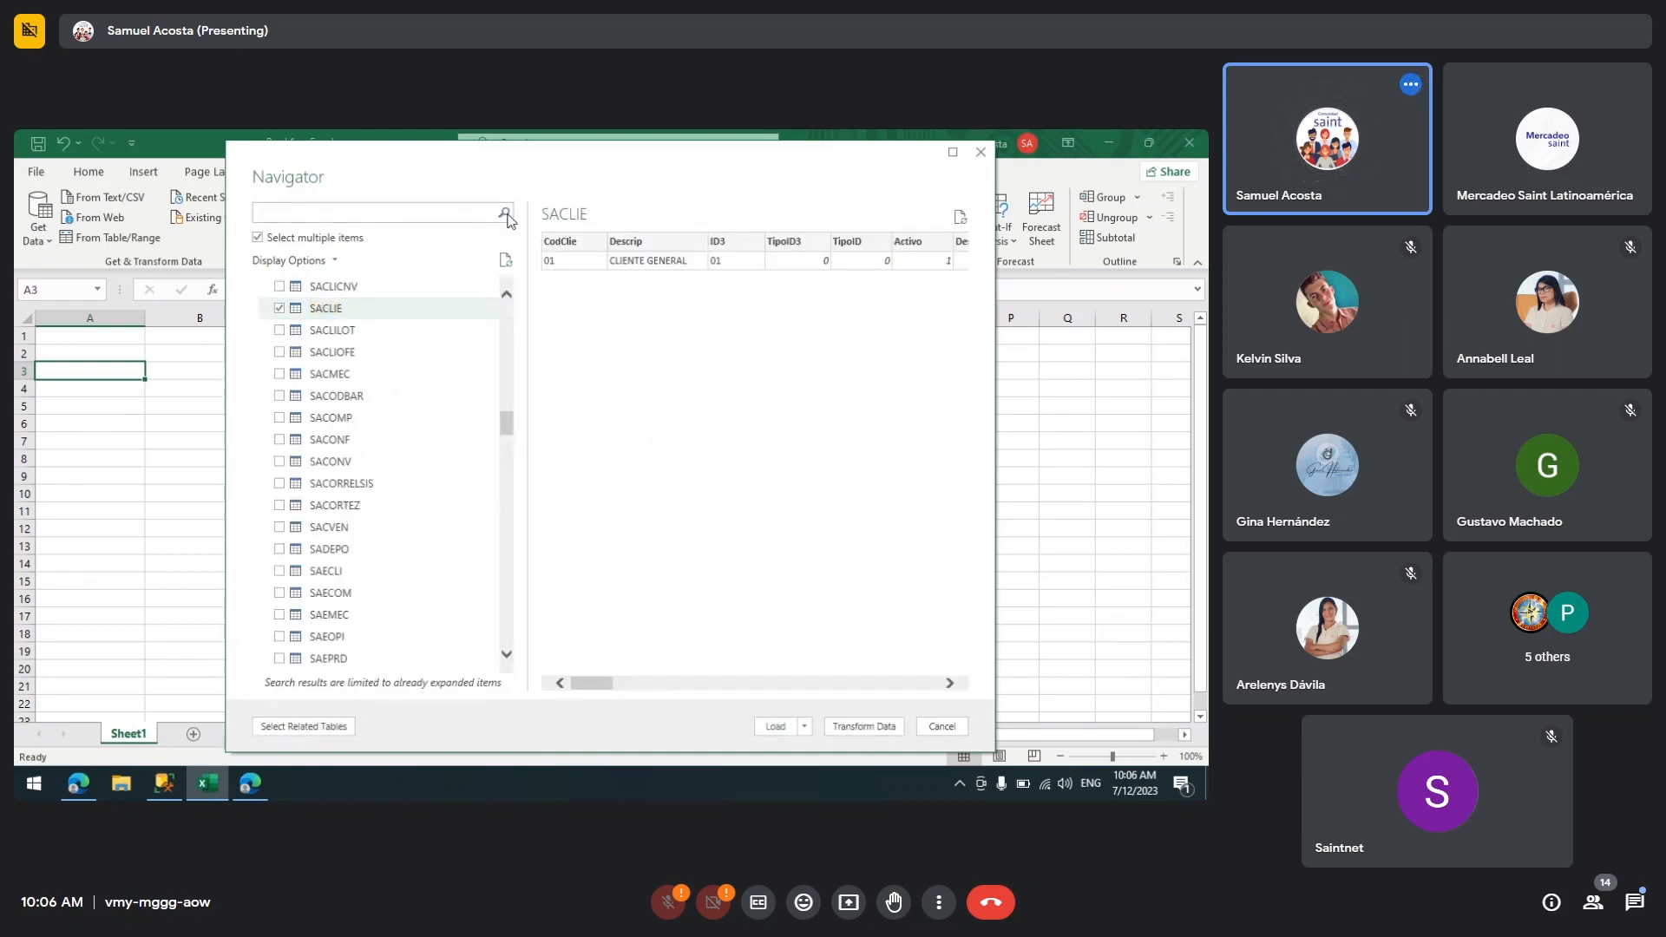
text(safa)
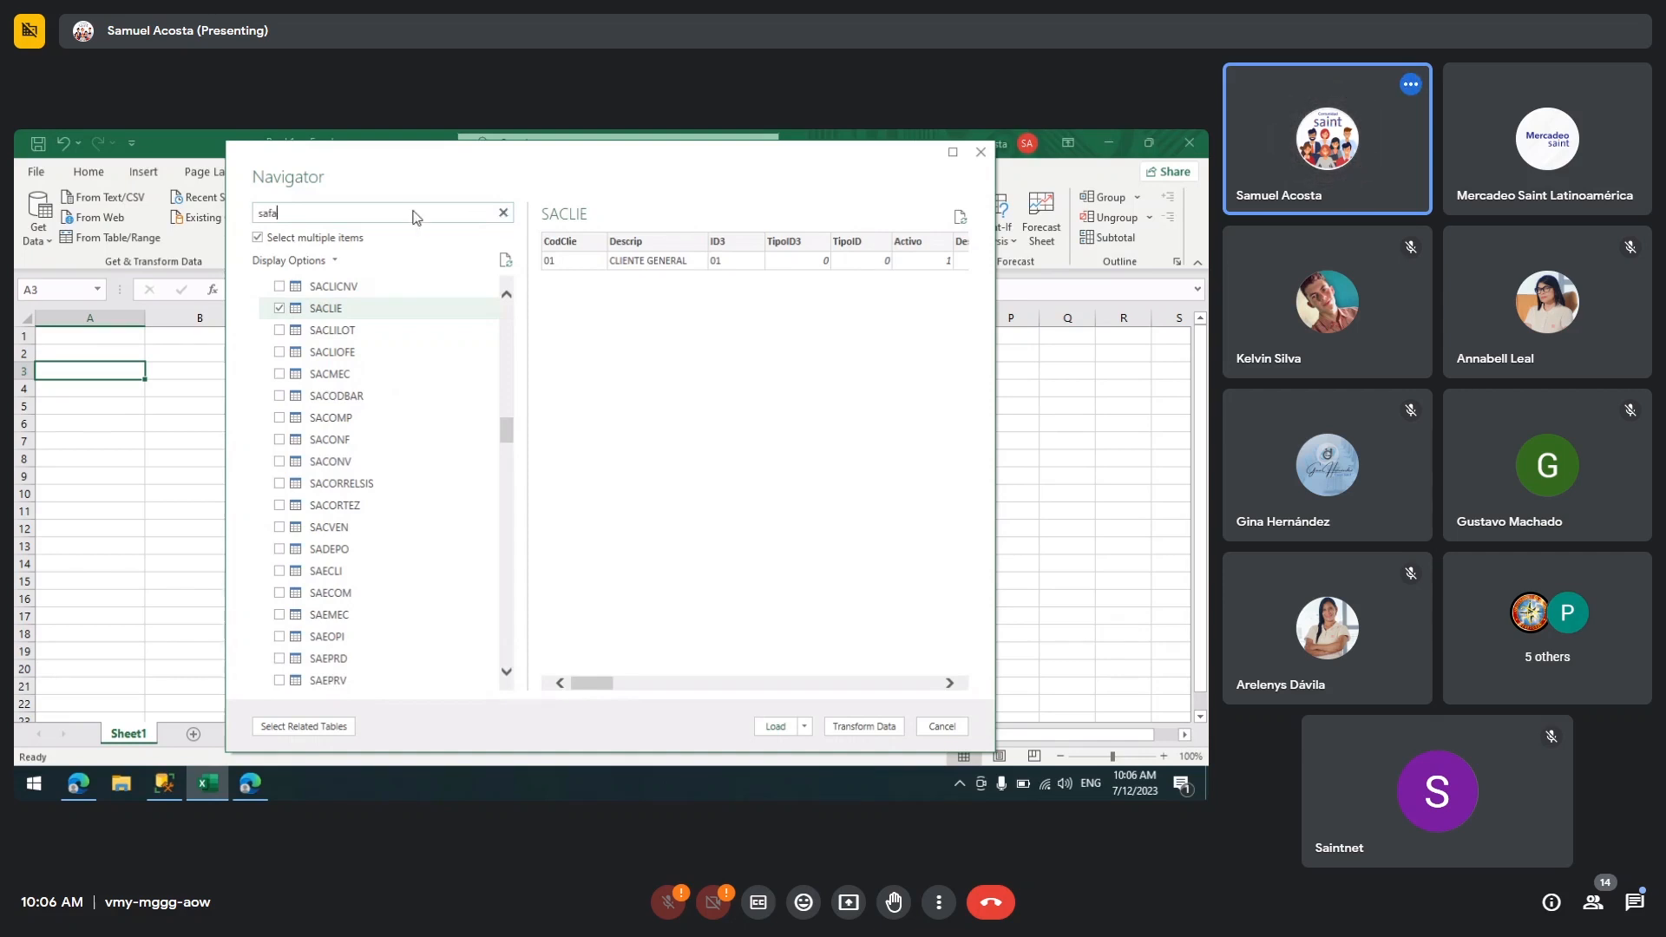
text(ct)
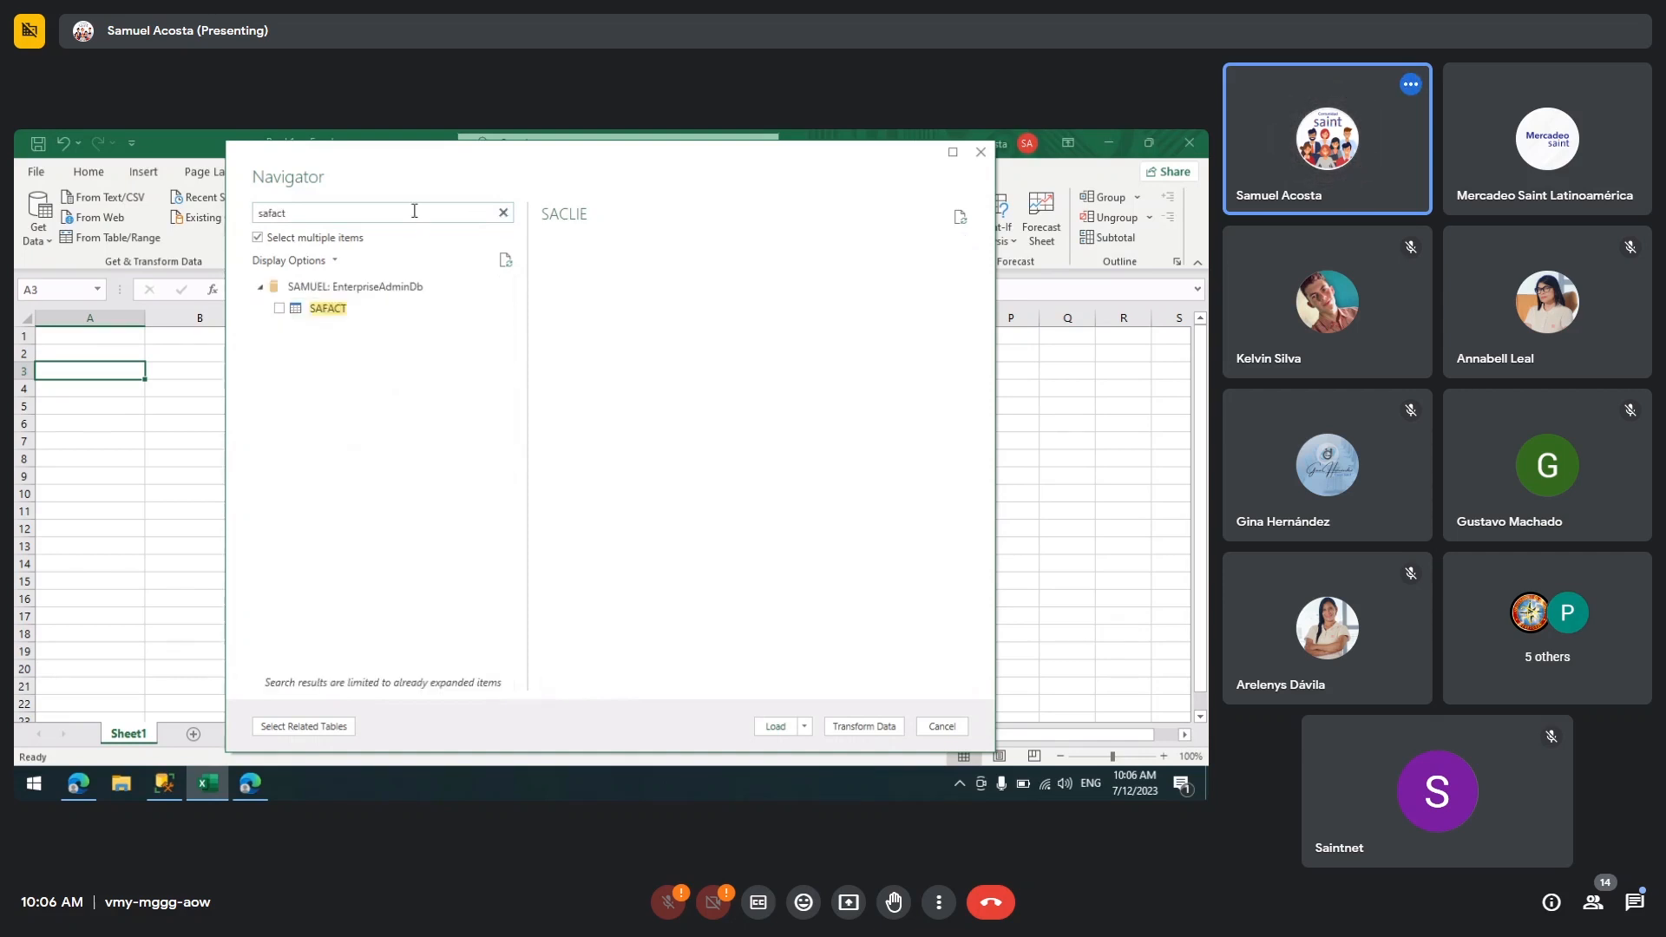
click(278, 308)
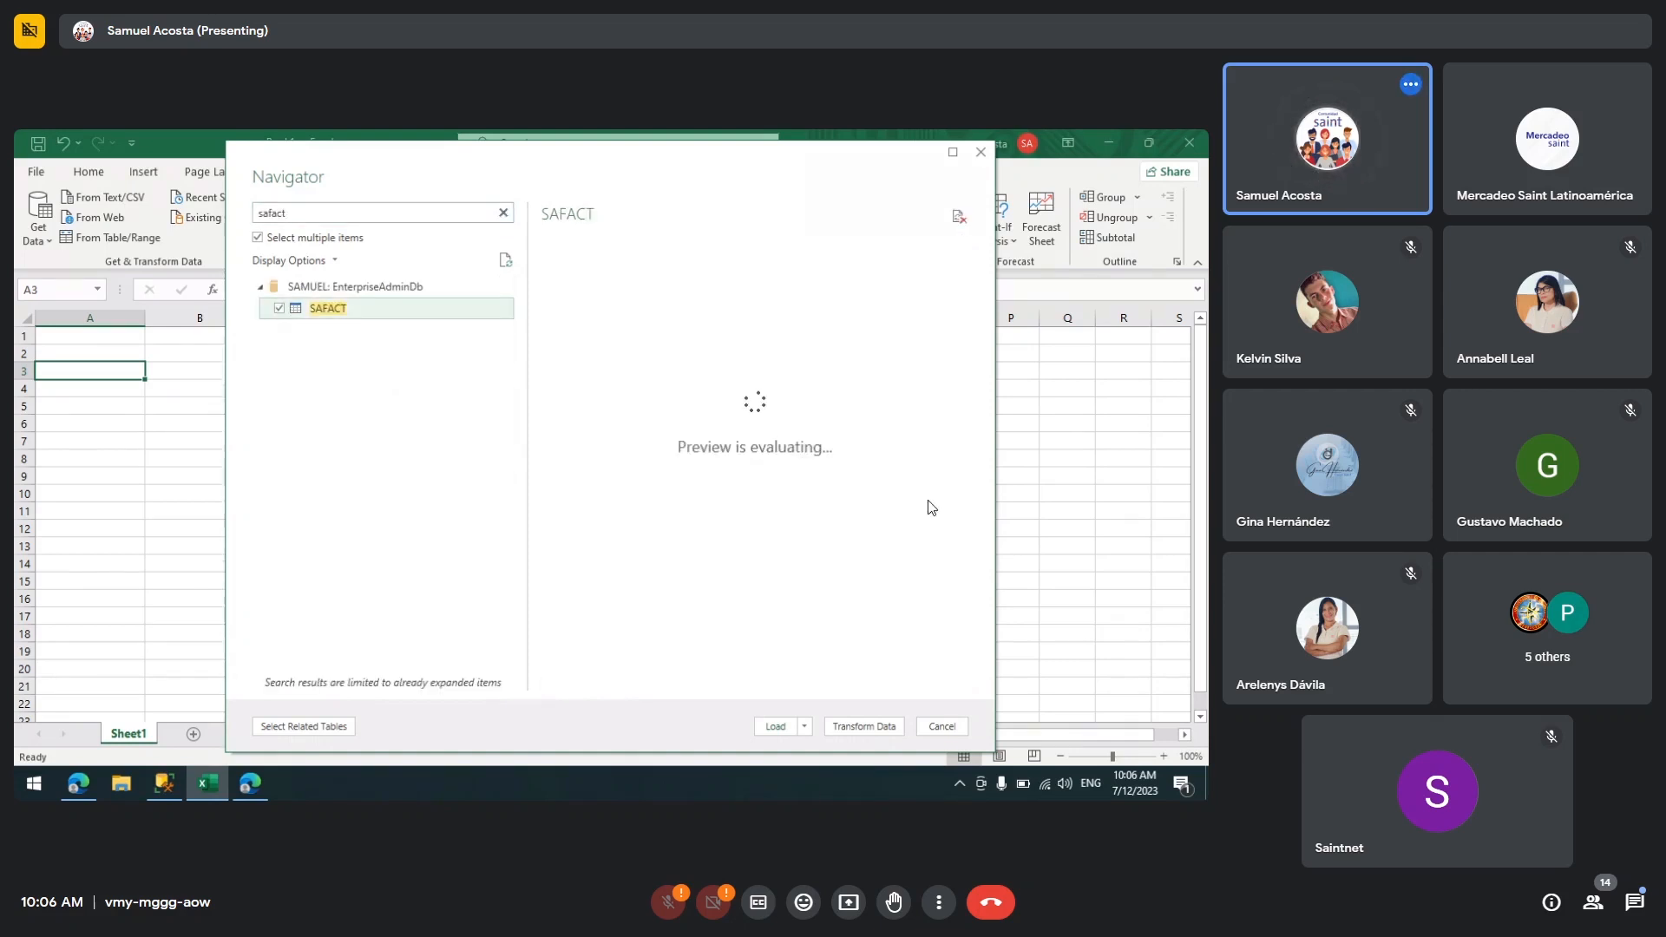
Step: Load the selected tables and close the Queries & Connections pane
click(775, 727)
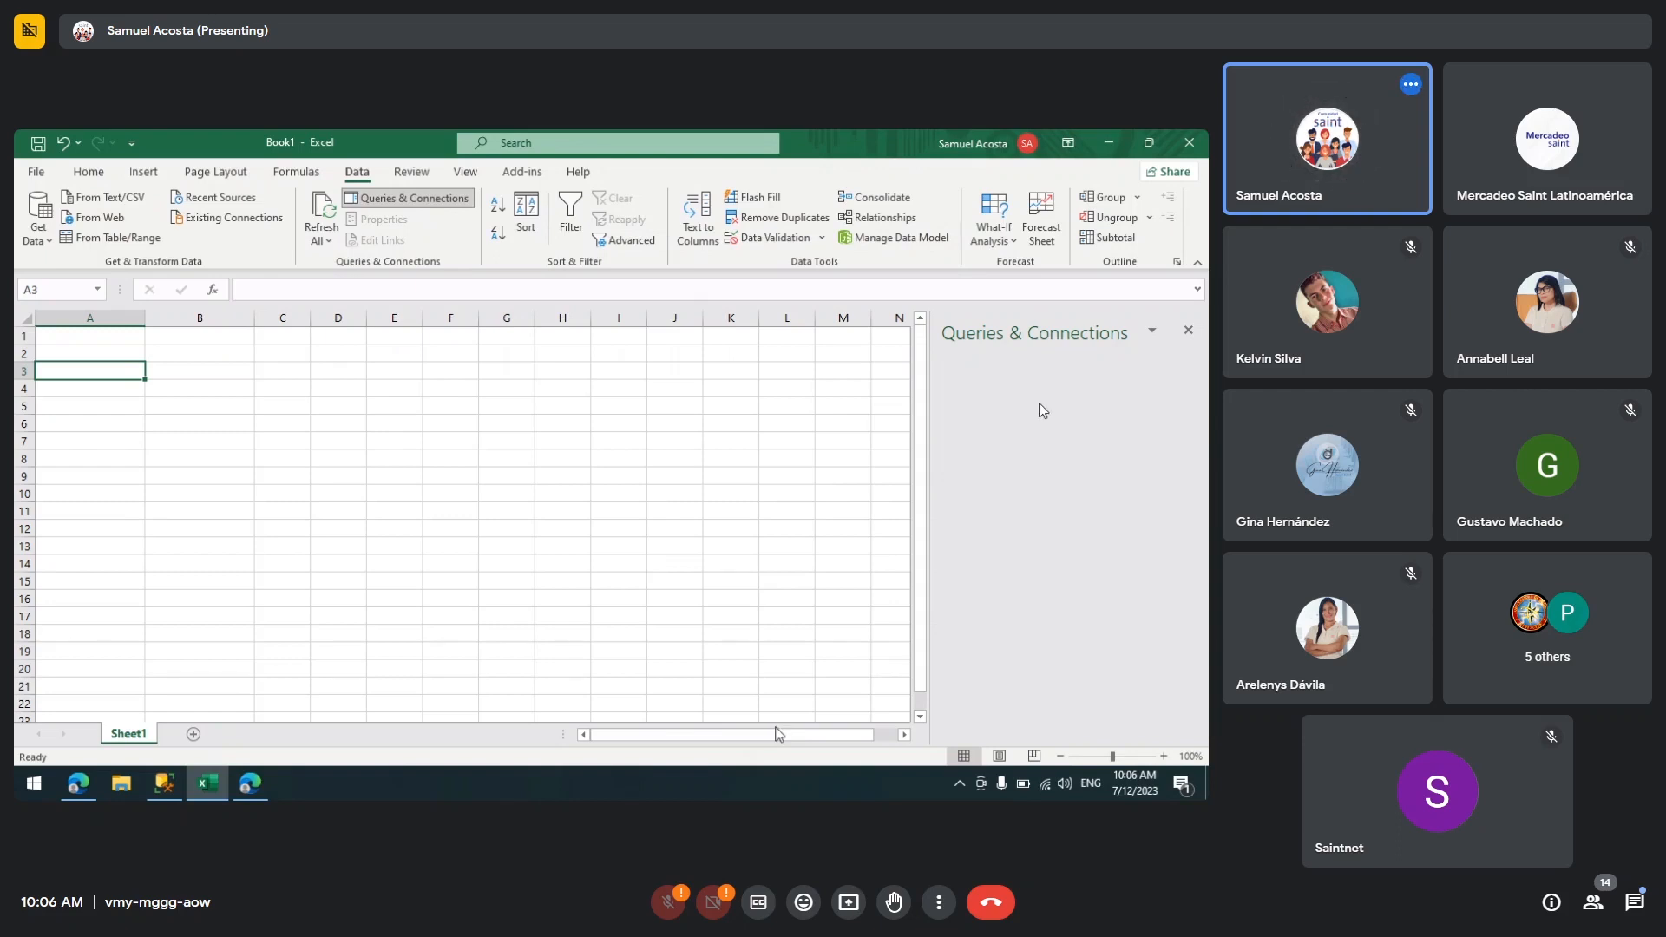
click(650, 495)
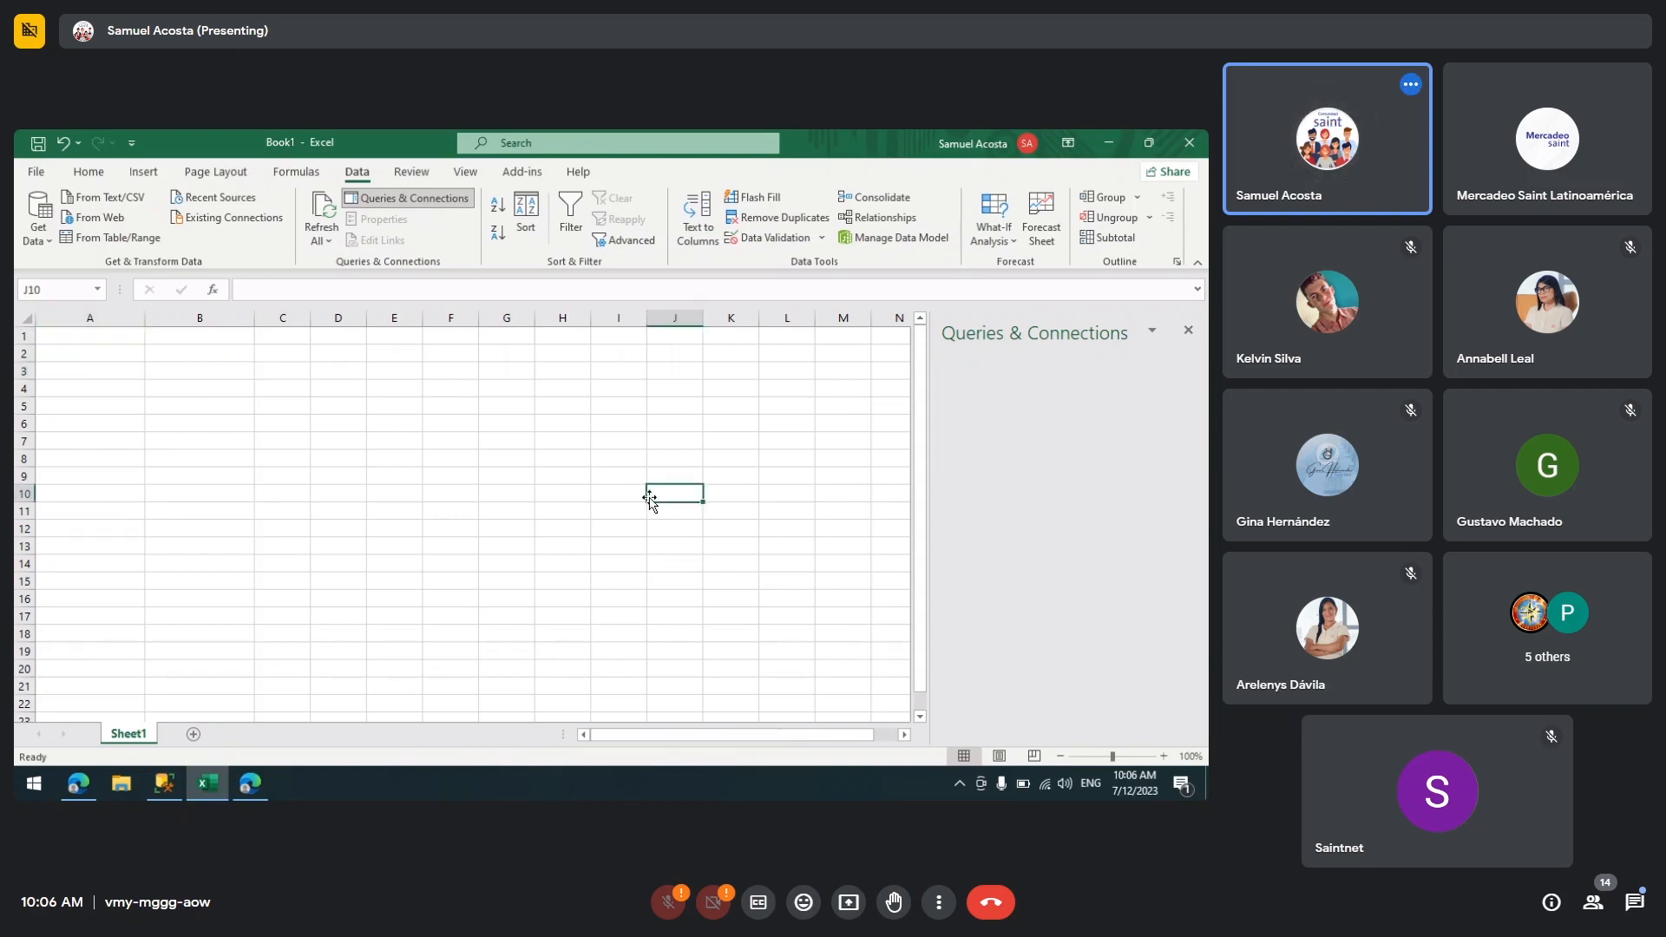
click(1188, 333)
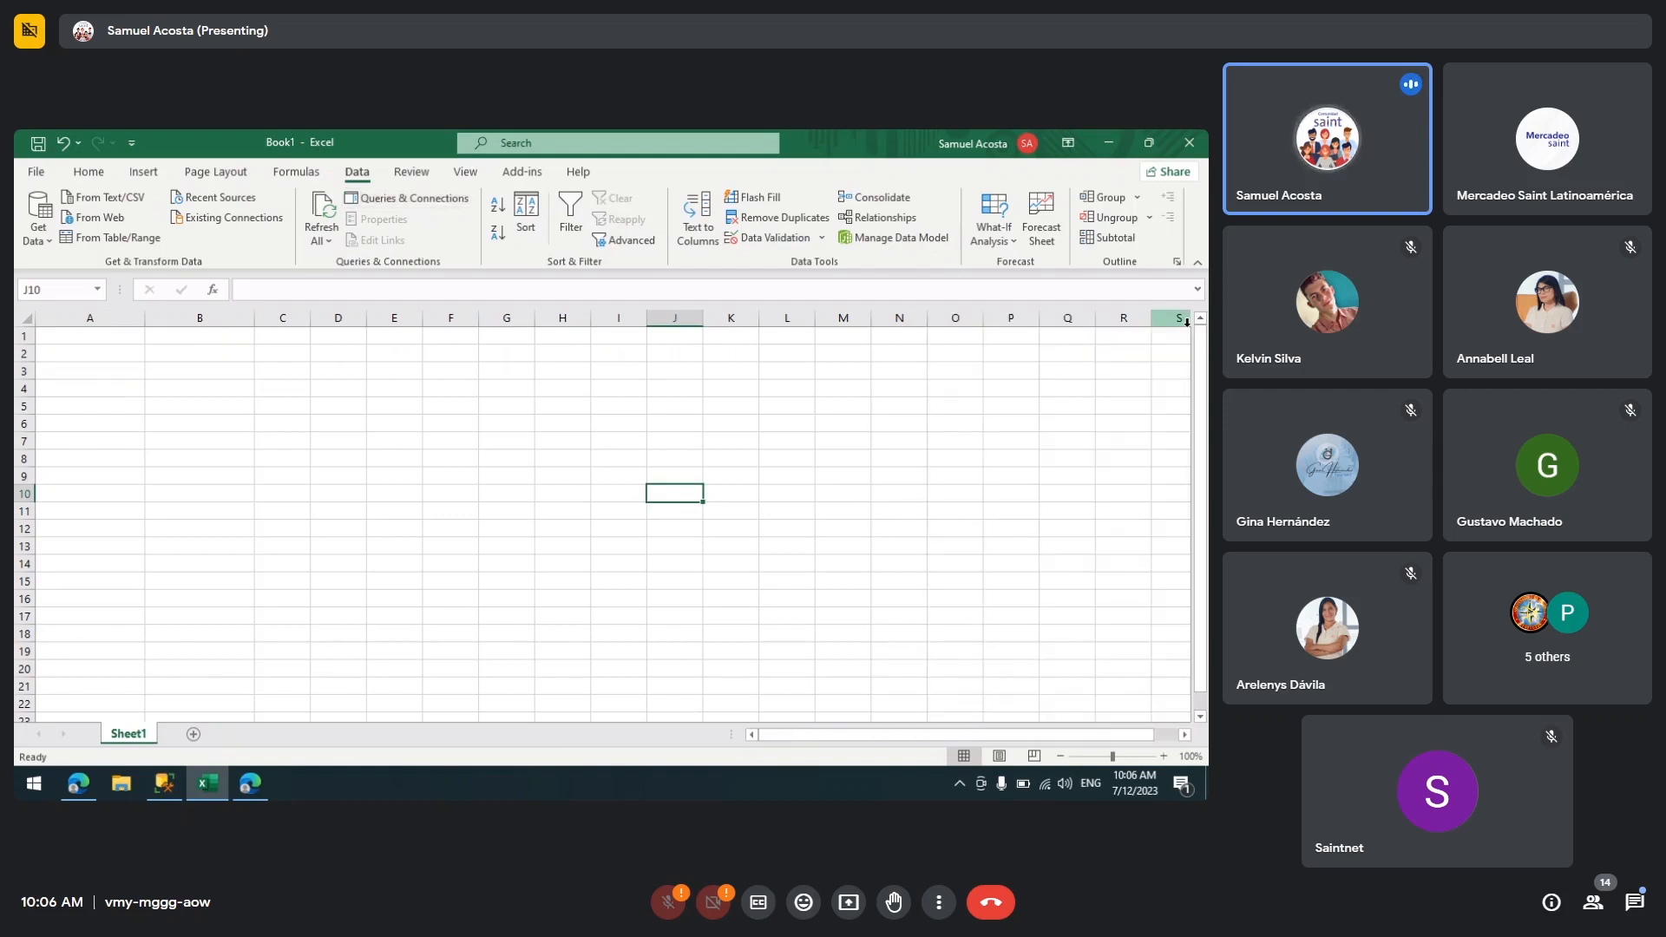
Step: Open a new SQL Server database connection to server samuel with database EnterpriseAdminDb
click(34, 231)
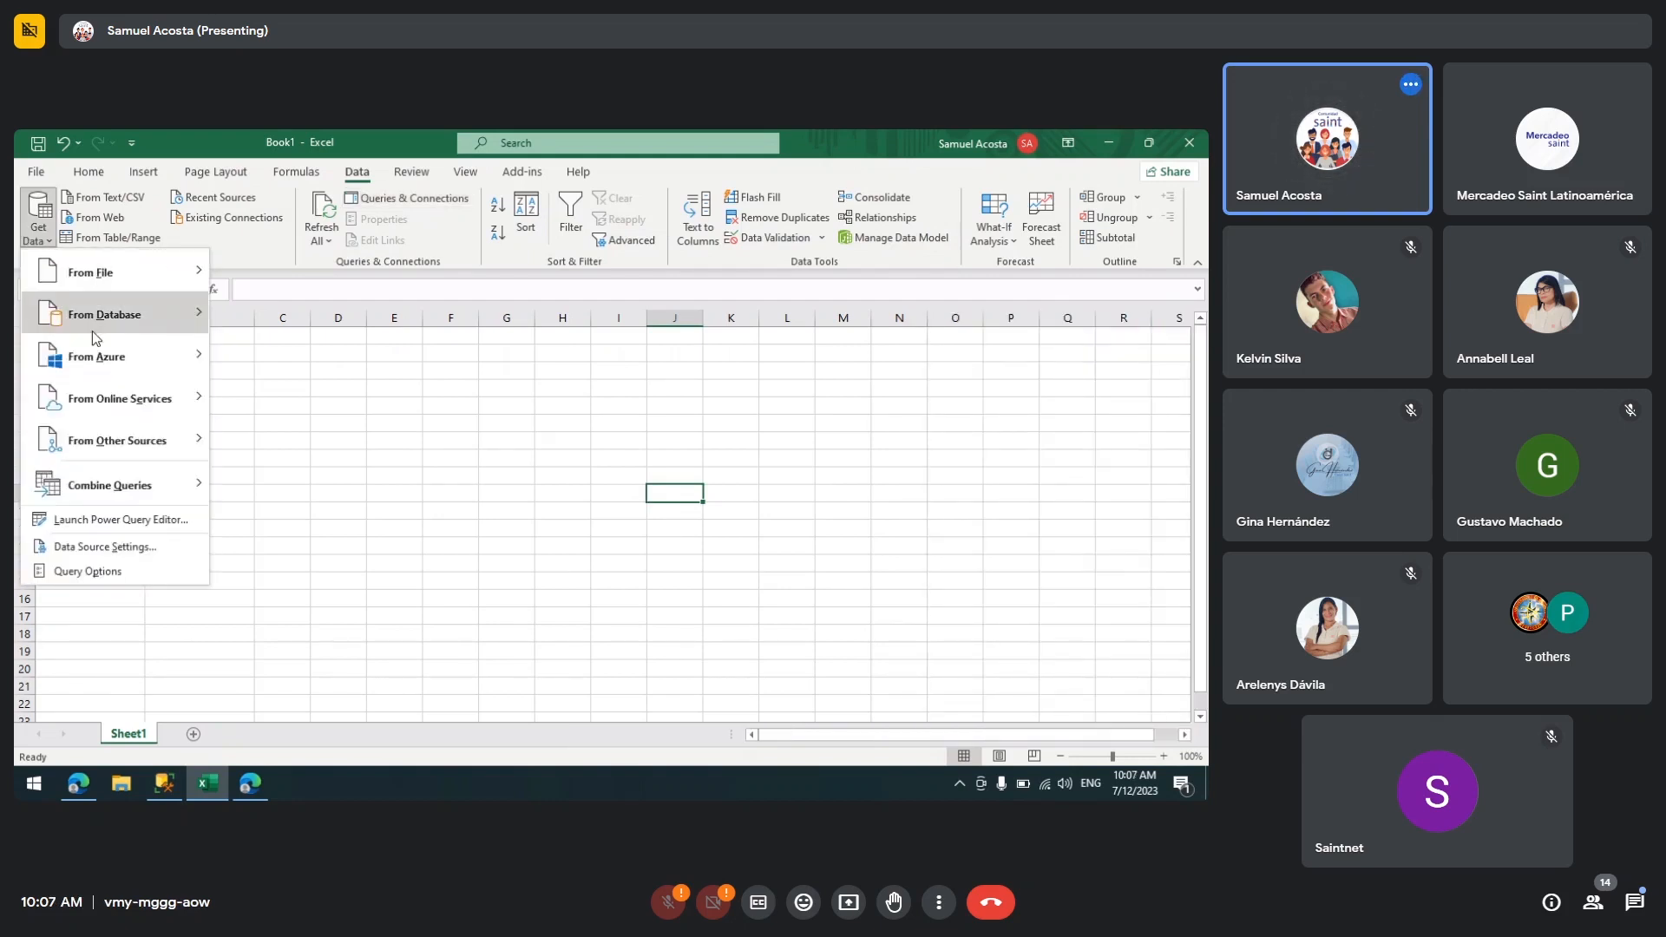
click(340, 331)
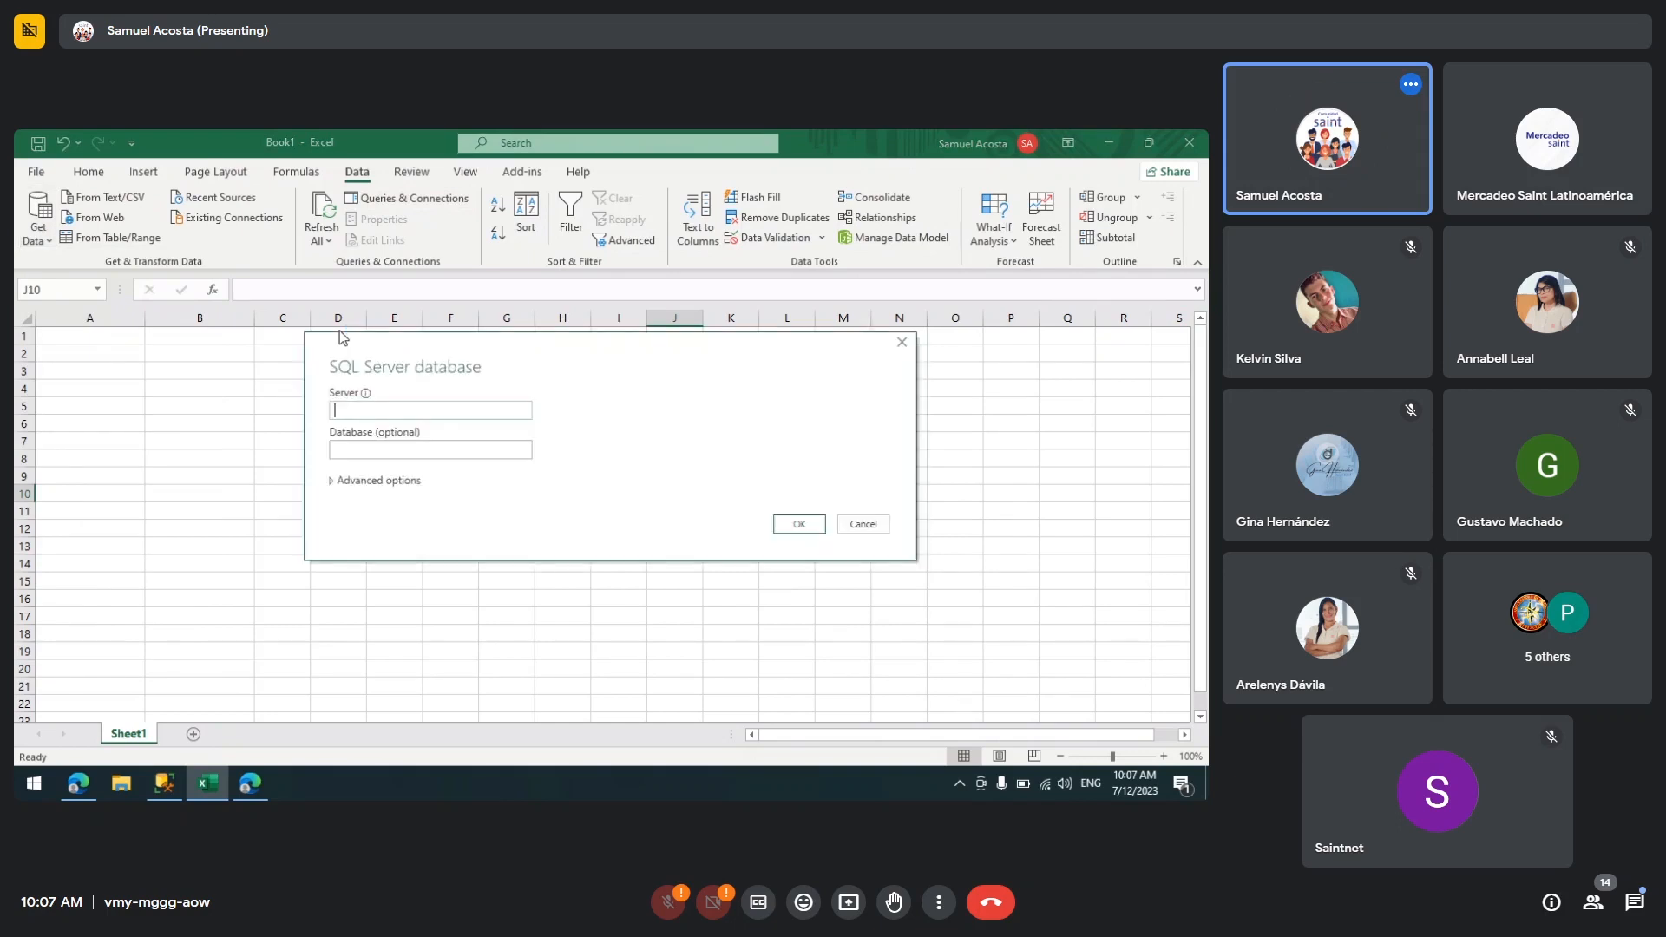
text(samuel)
key(Tab)
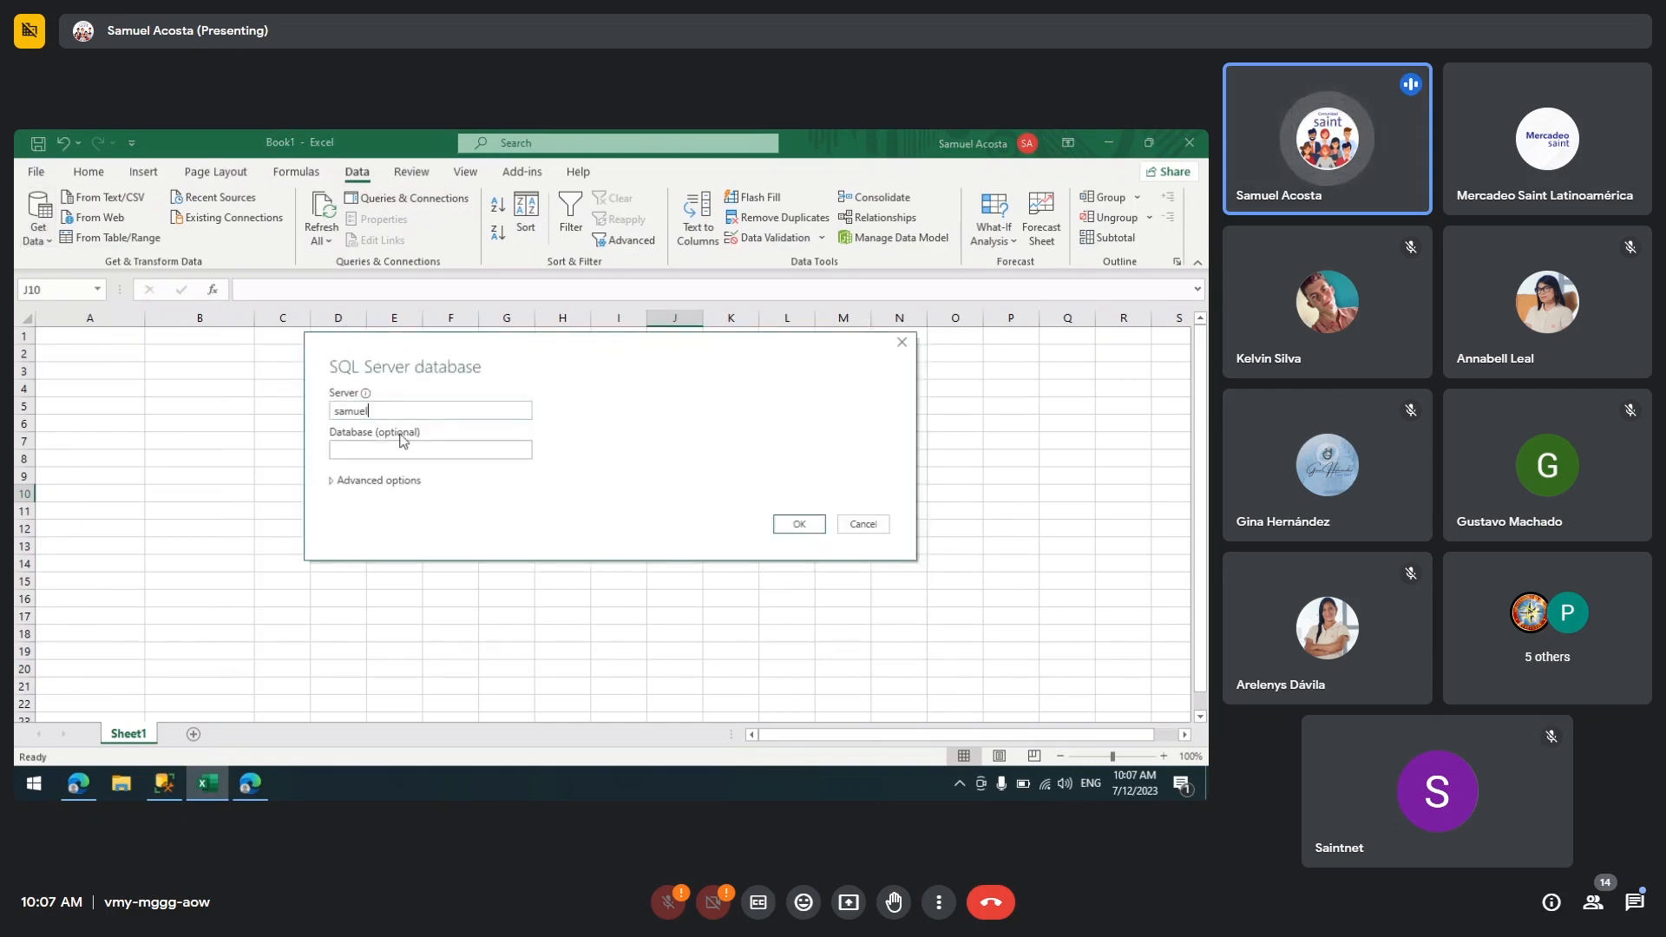
text(EnterpriseAdminDb)
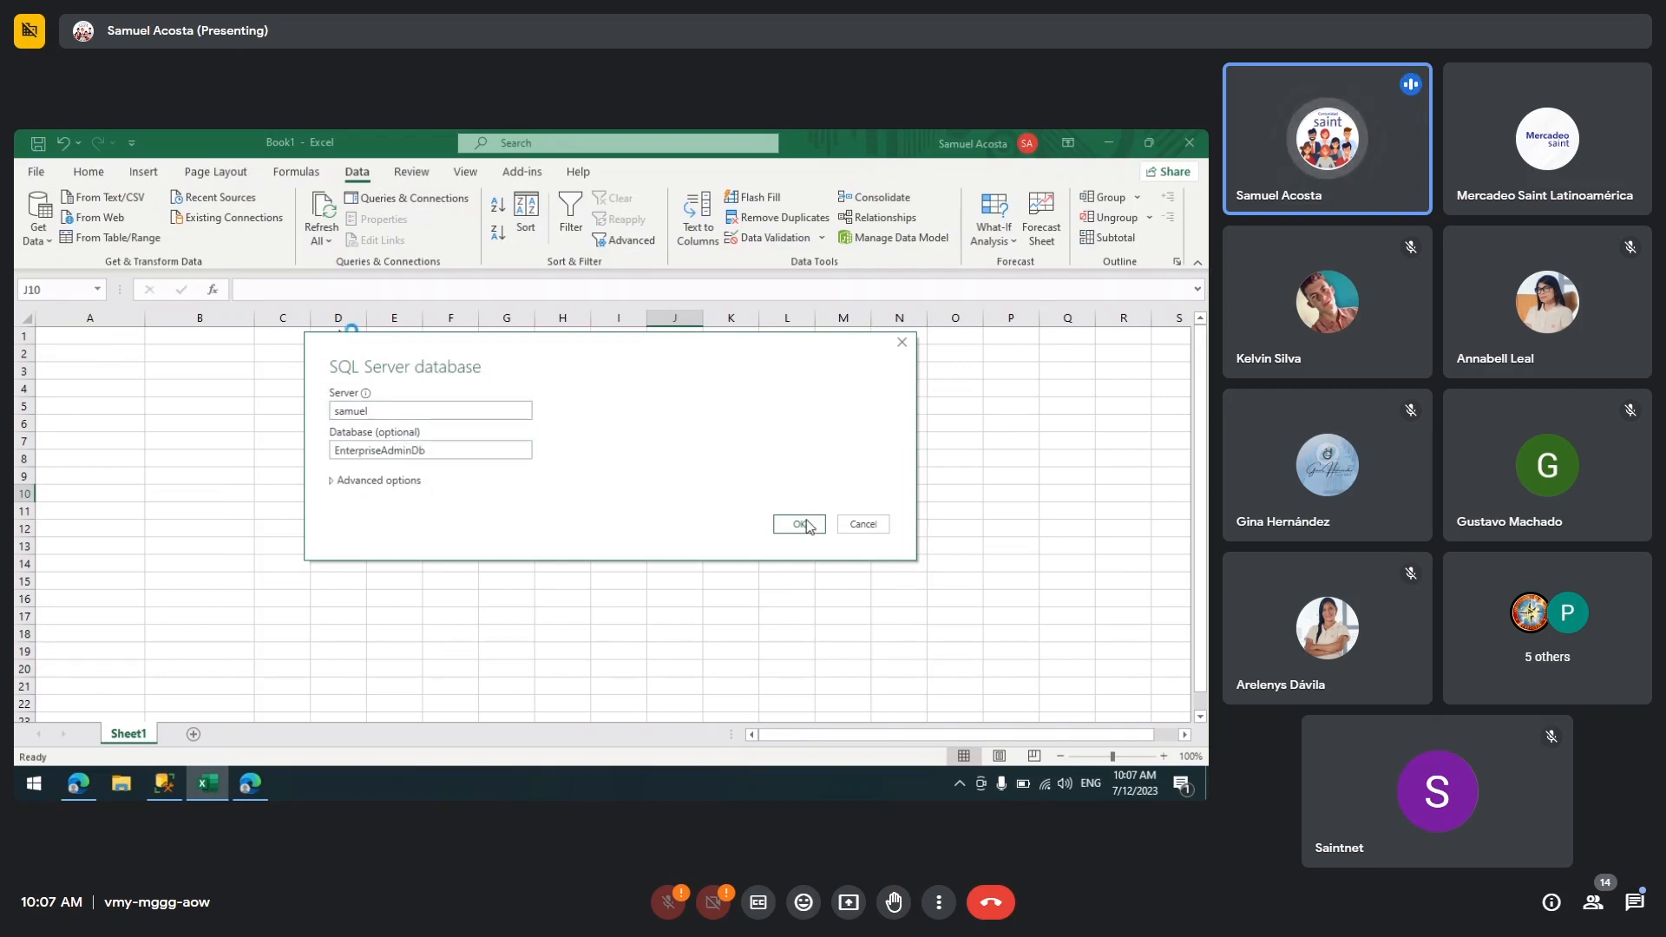
click(805, 524)
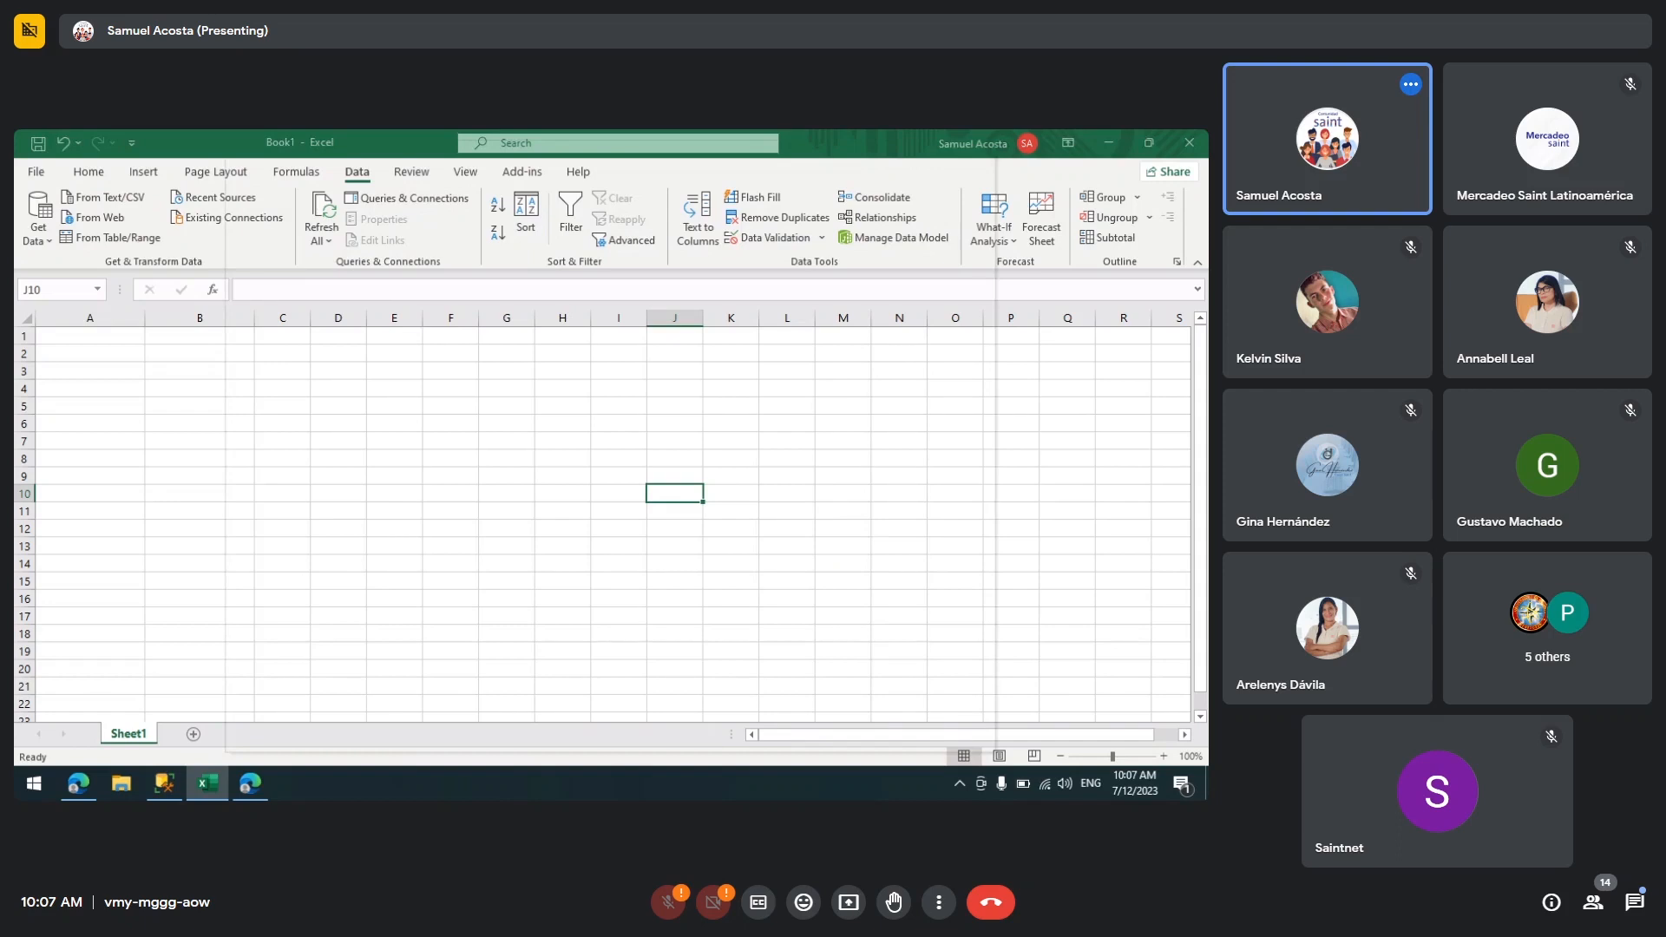
Step: Search the Navigator for saclie and check the SACLIE table
click(288, 218)
text(sa)
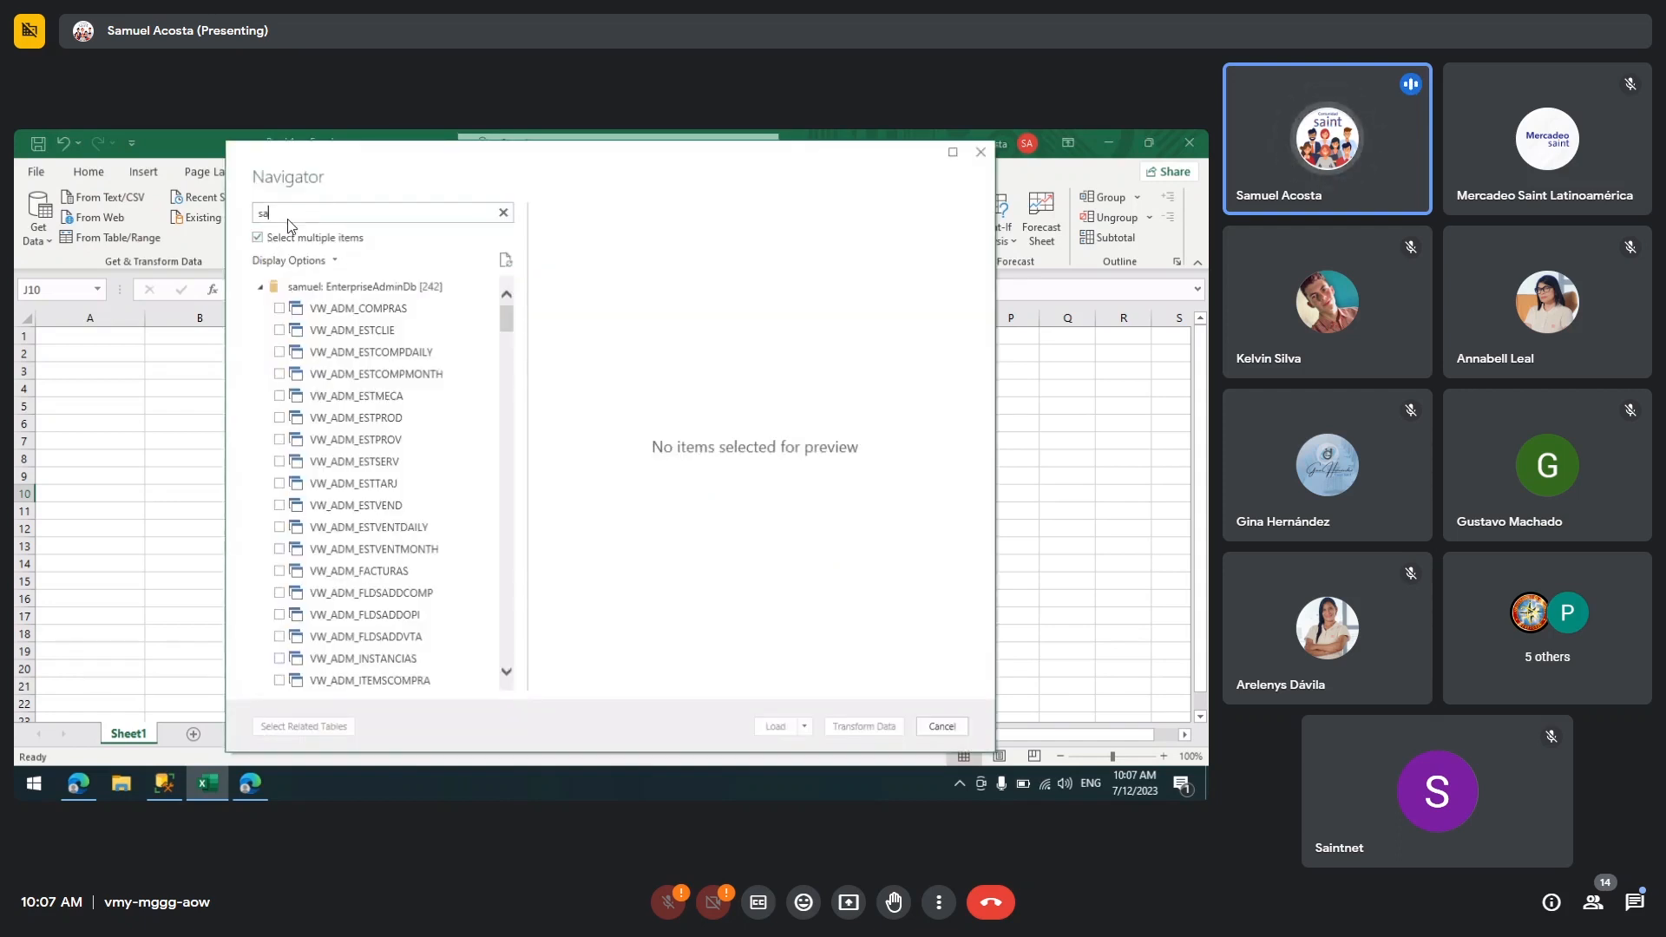
text(clie)
click(279, 308)
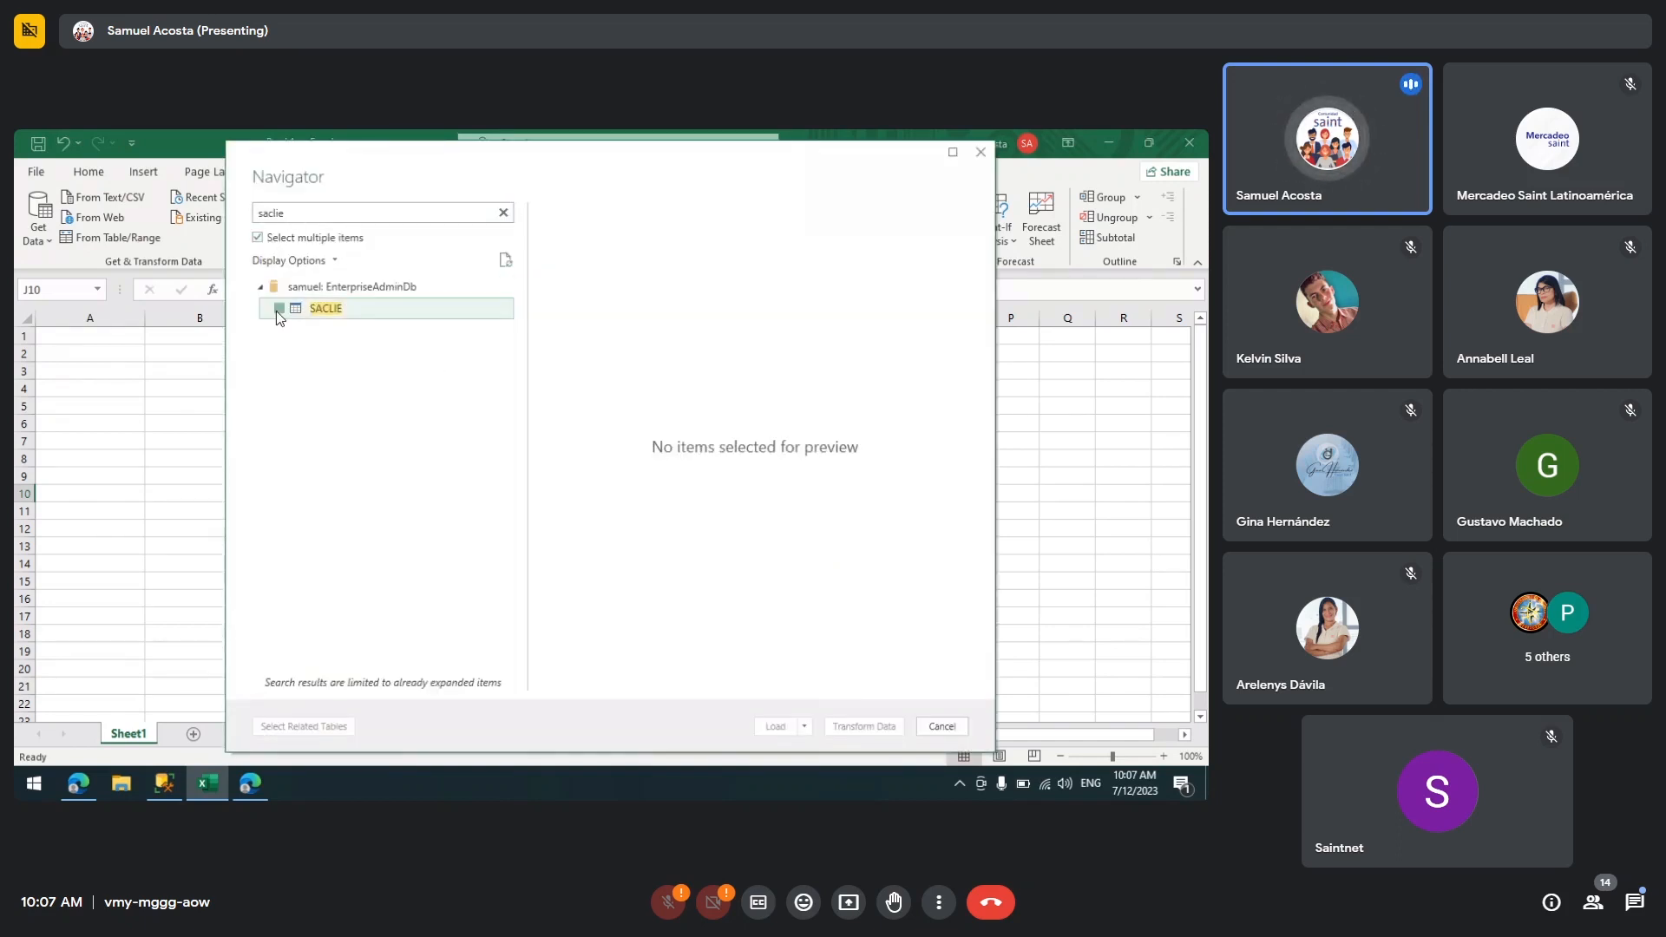
Step: Clear the search, find safact, check SAFACT and load the selected tables
click(502, 214)
click(449, 216)
text(s)
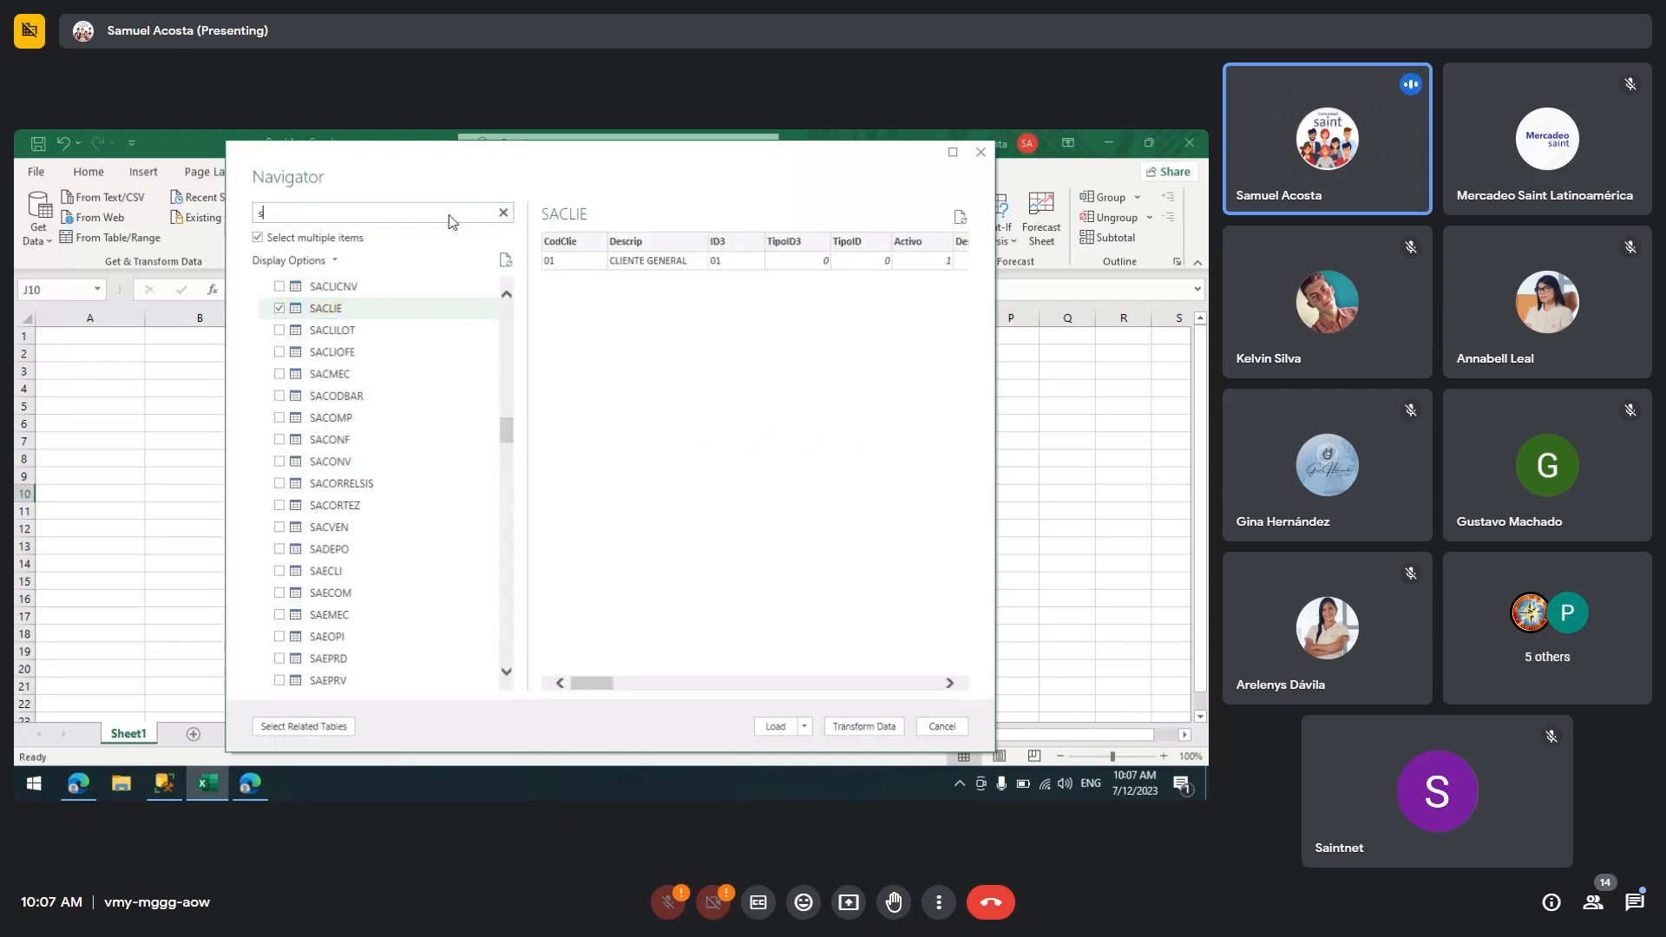
text(afact)
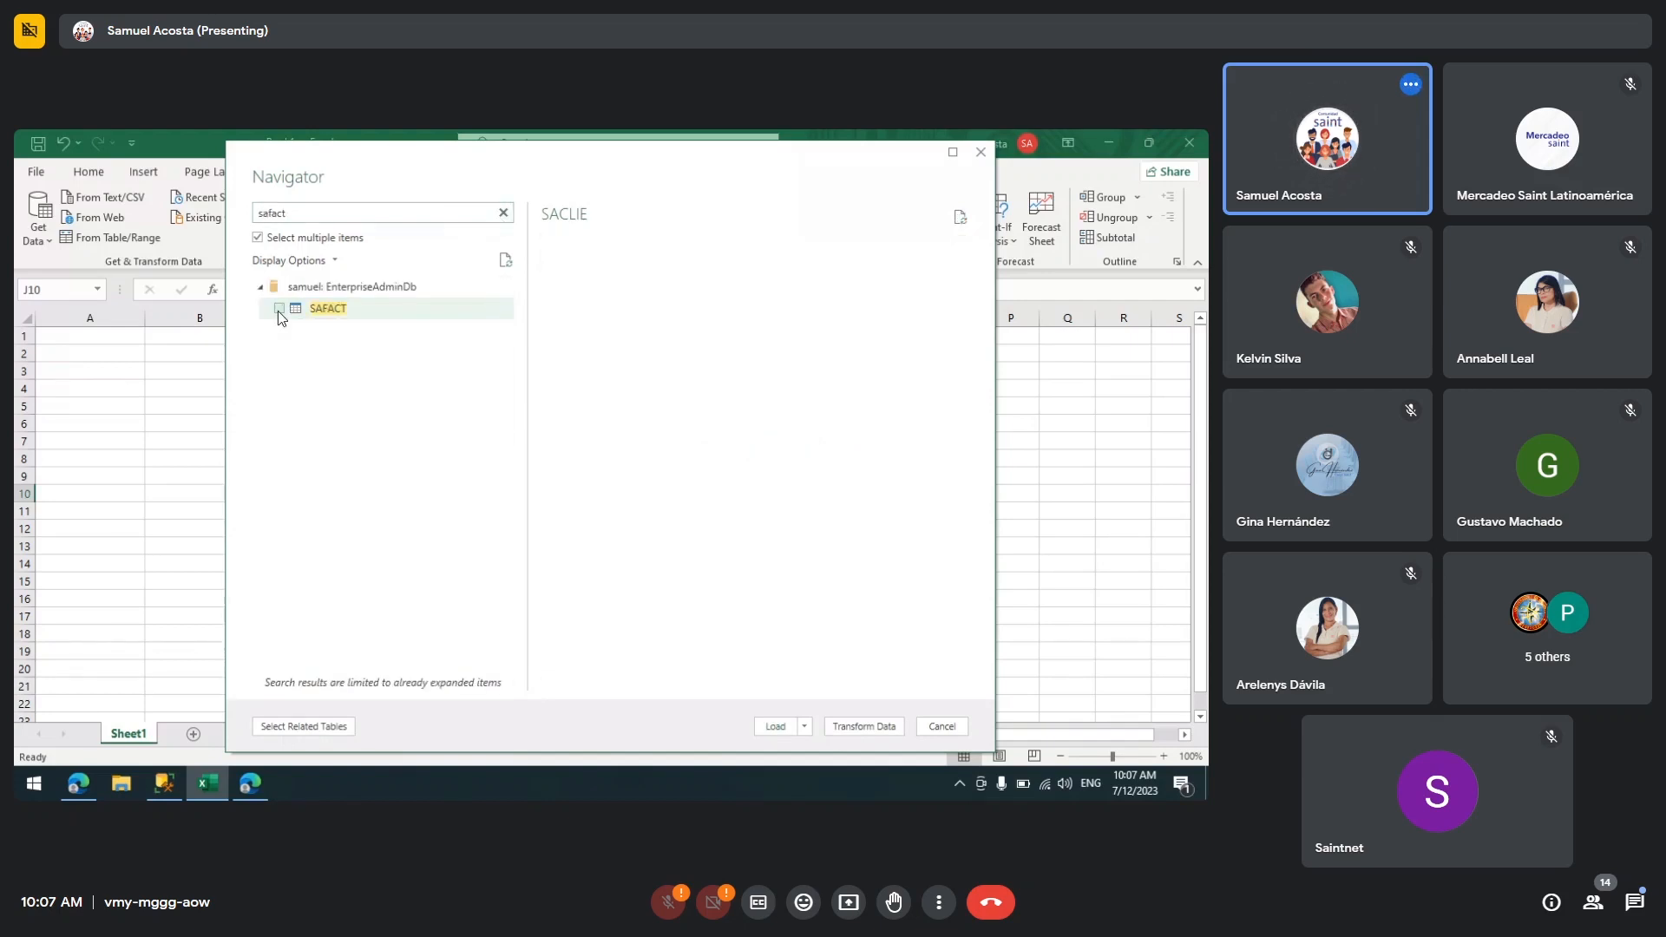
click(278, 309)
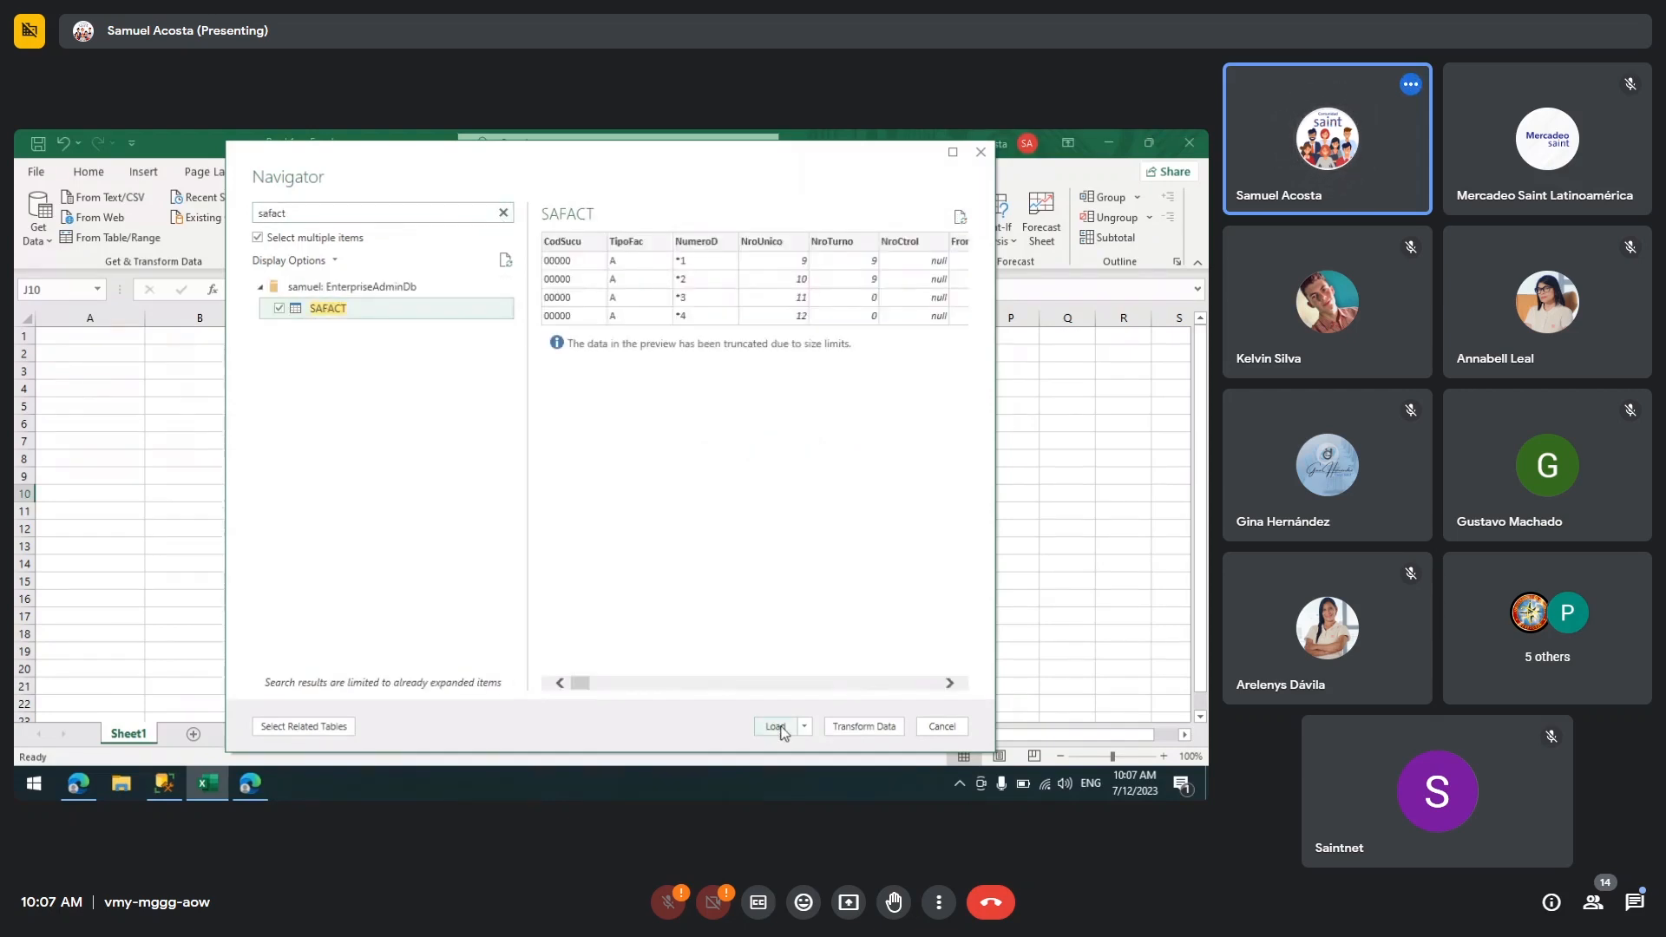
click(774, 727)
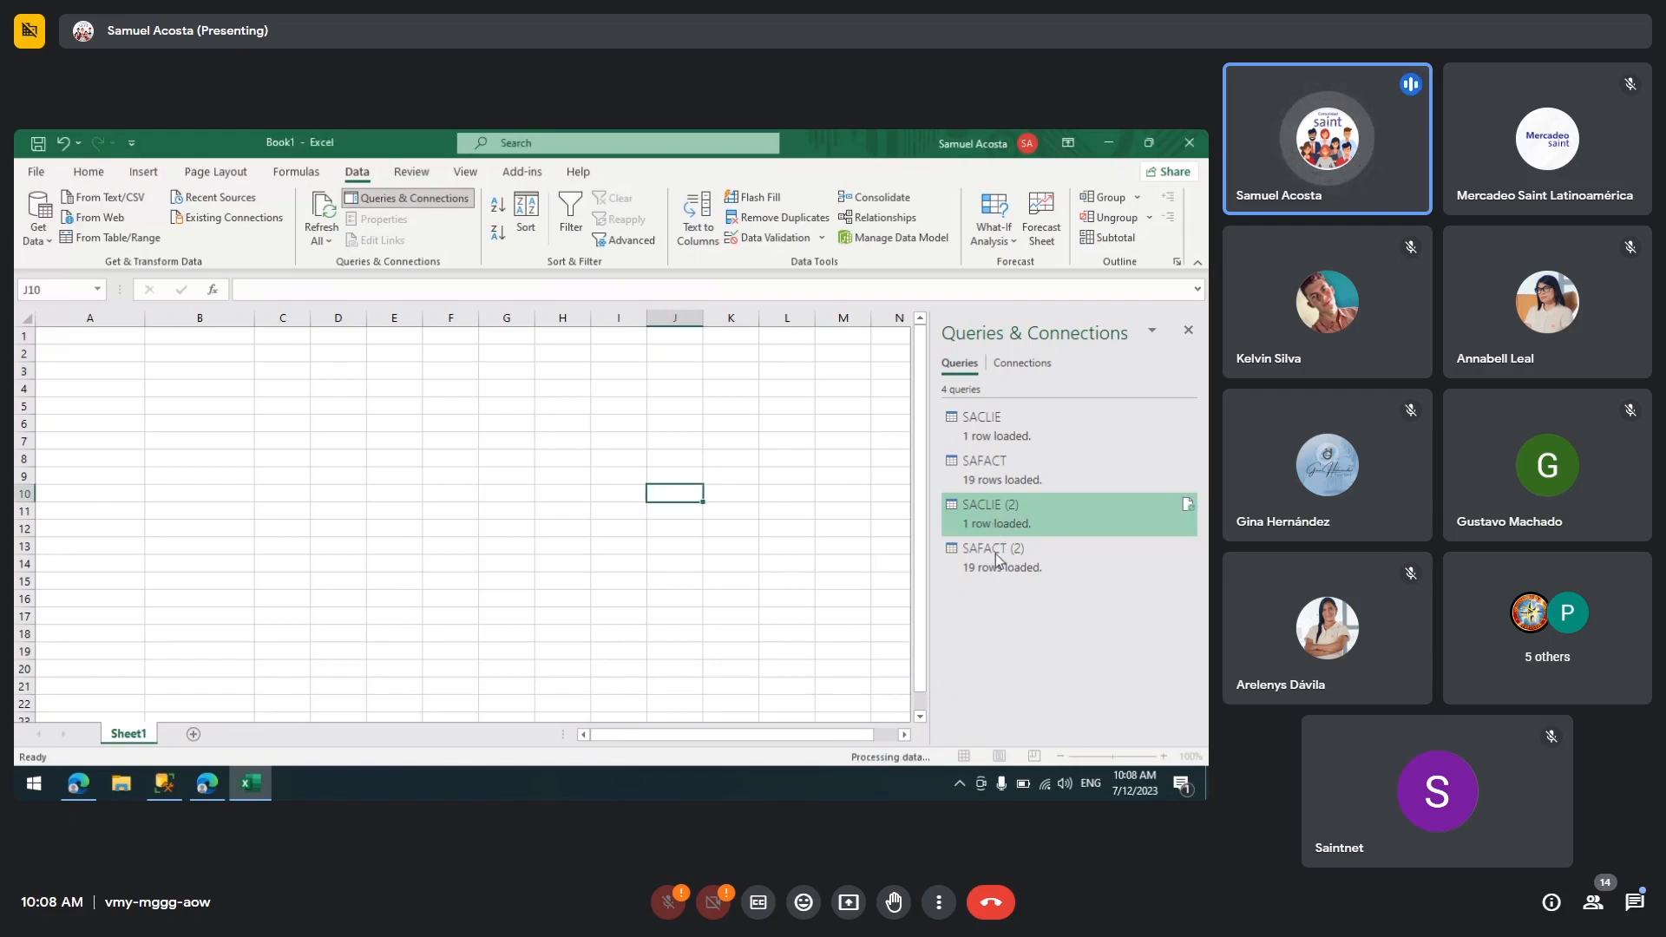
Step: Delete the duplicate SAFACT (2) query from the workbook
click(987, 518)
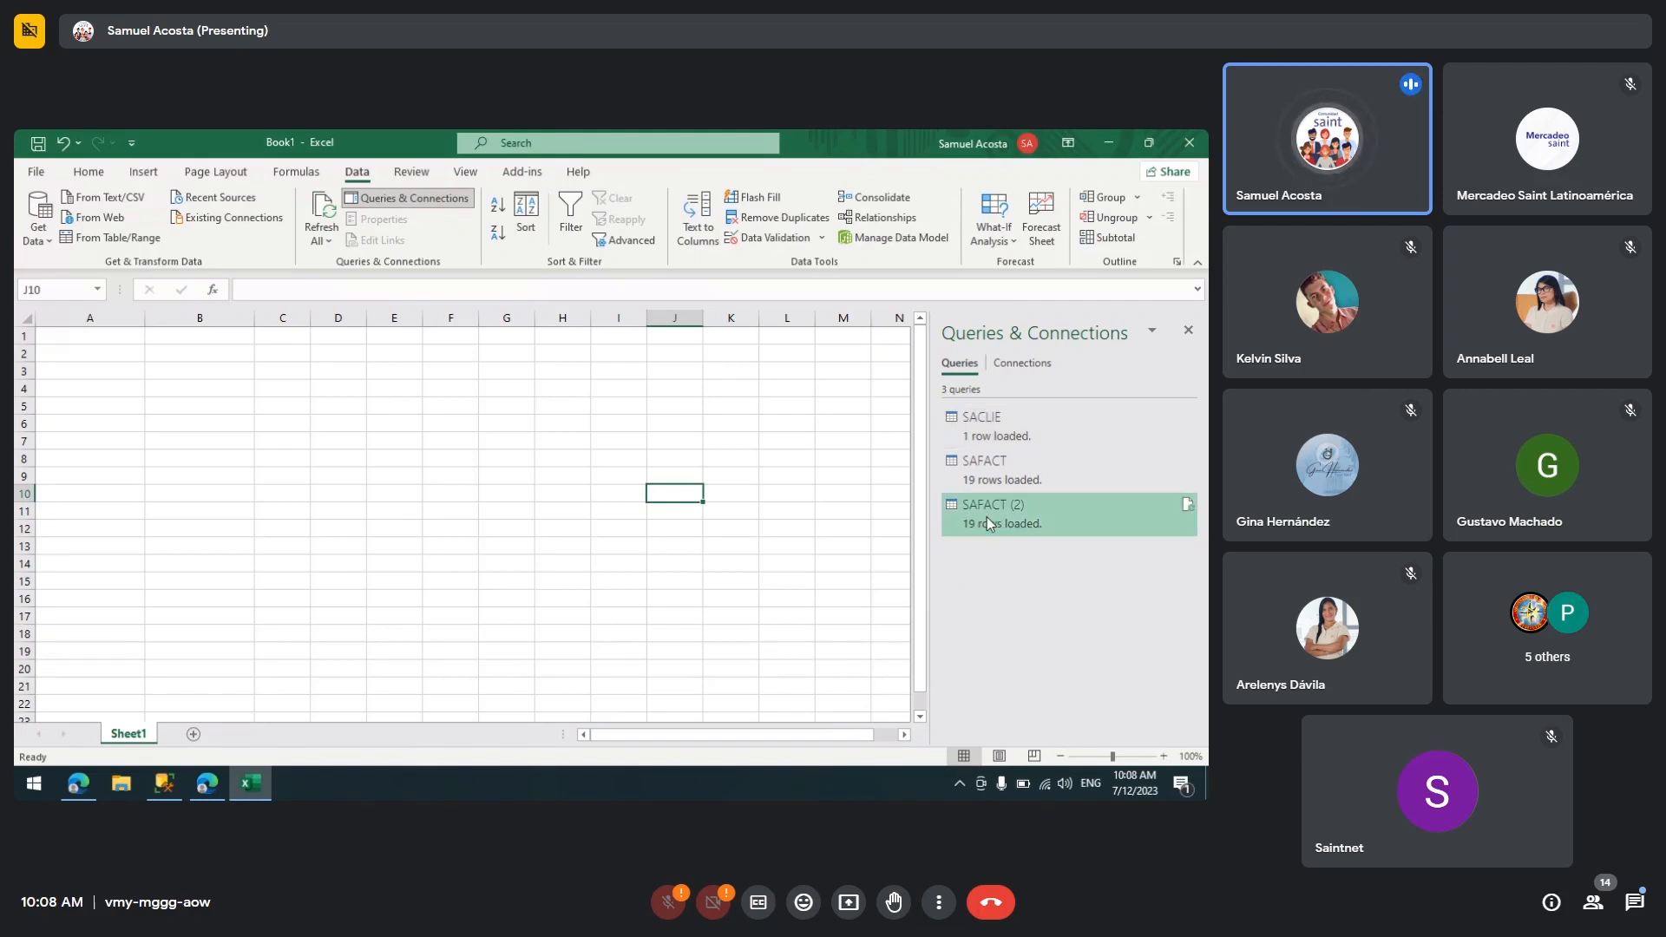
right_click(987, 518)
click(1040, 475)
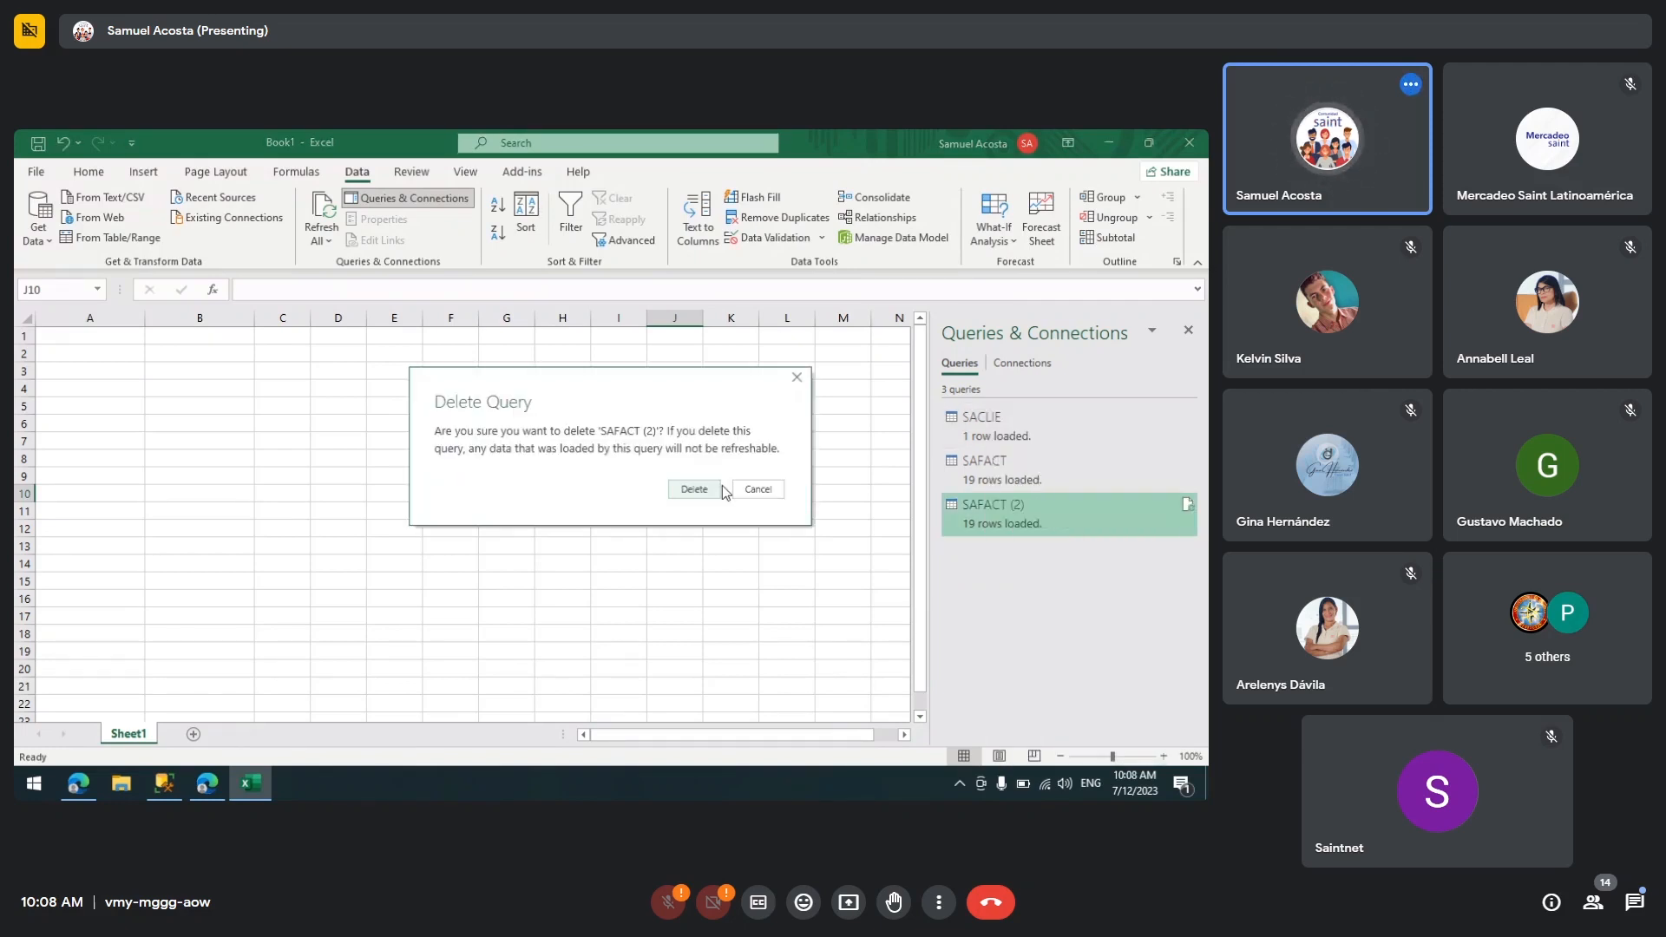
click(699, 487)
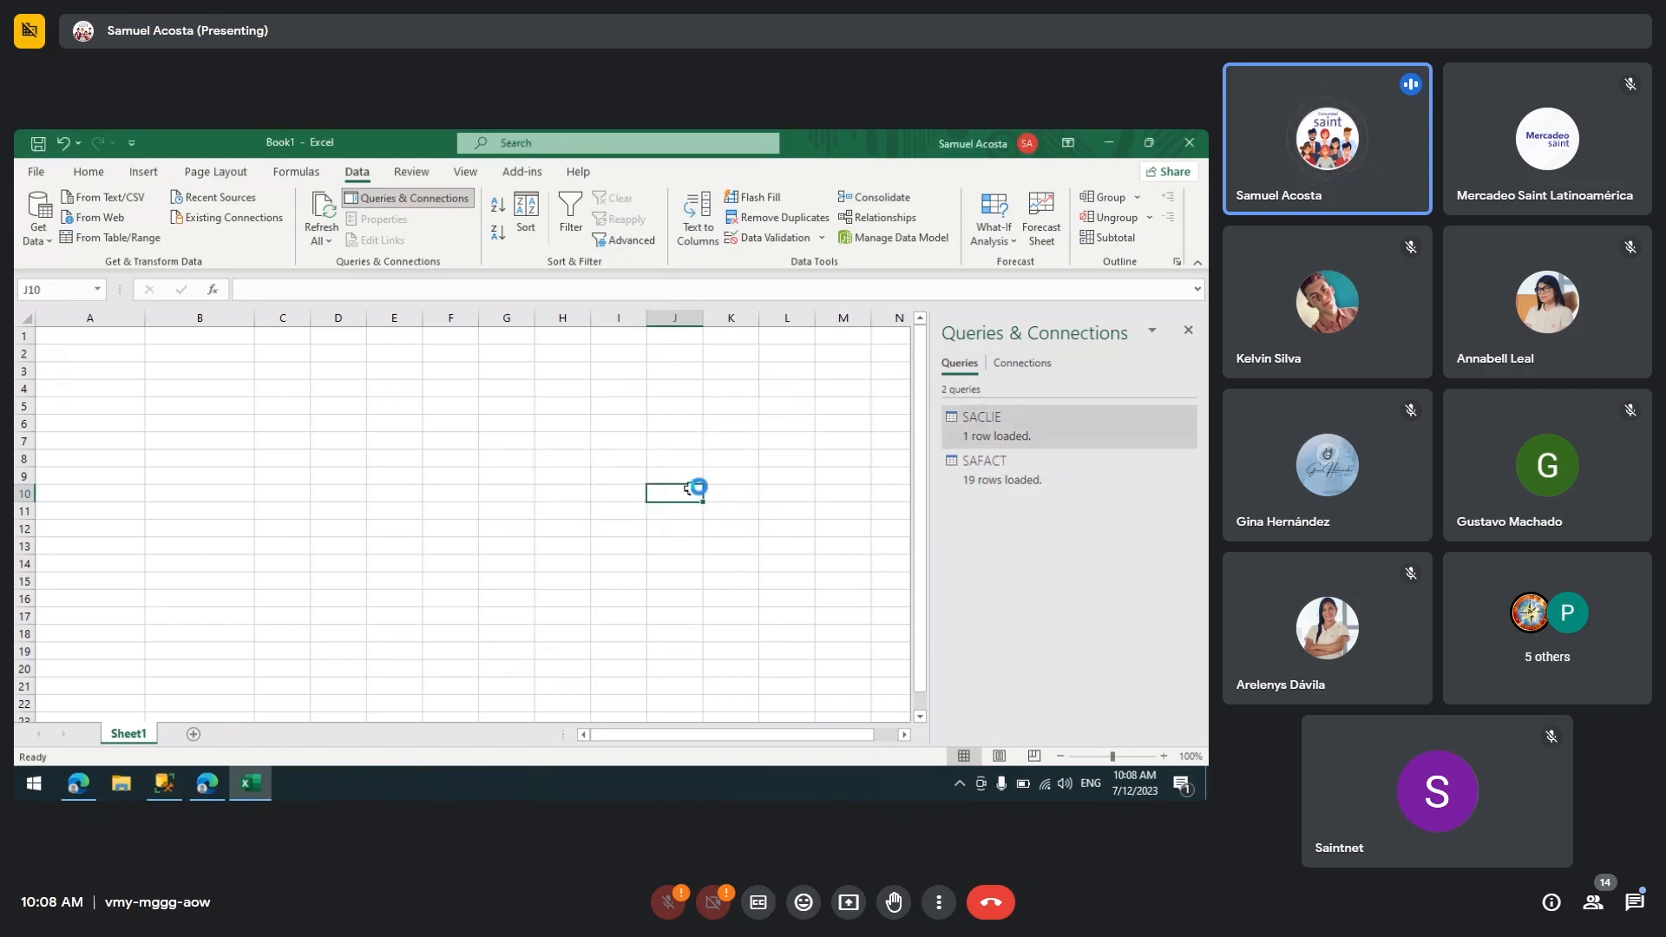
click(371, 406)
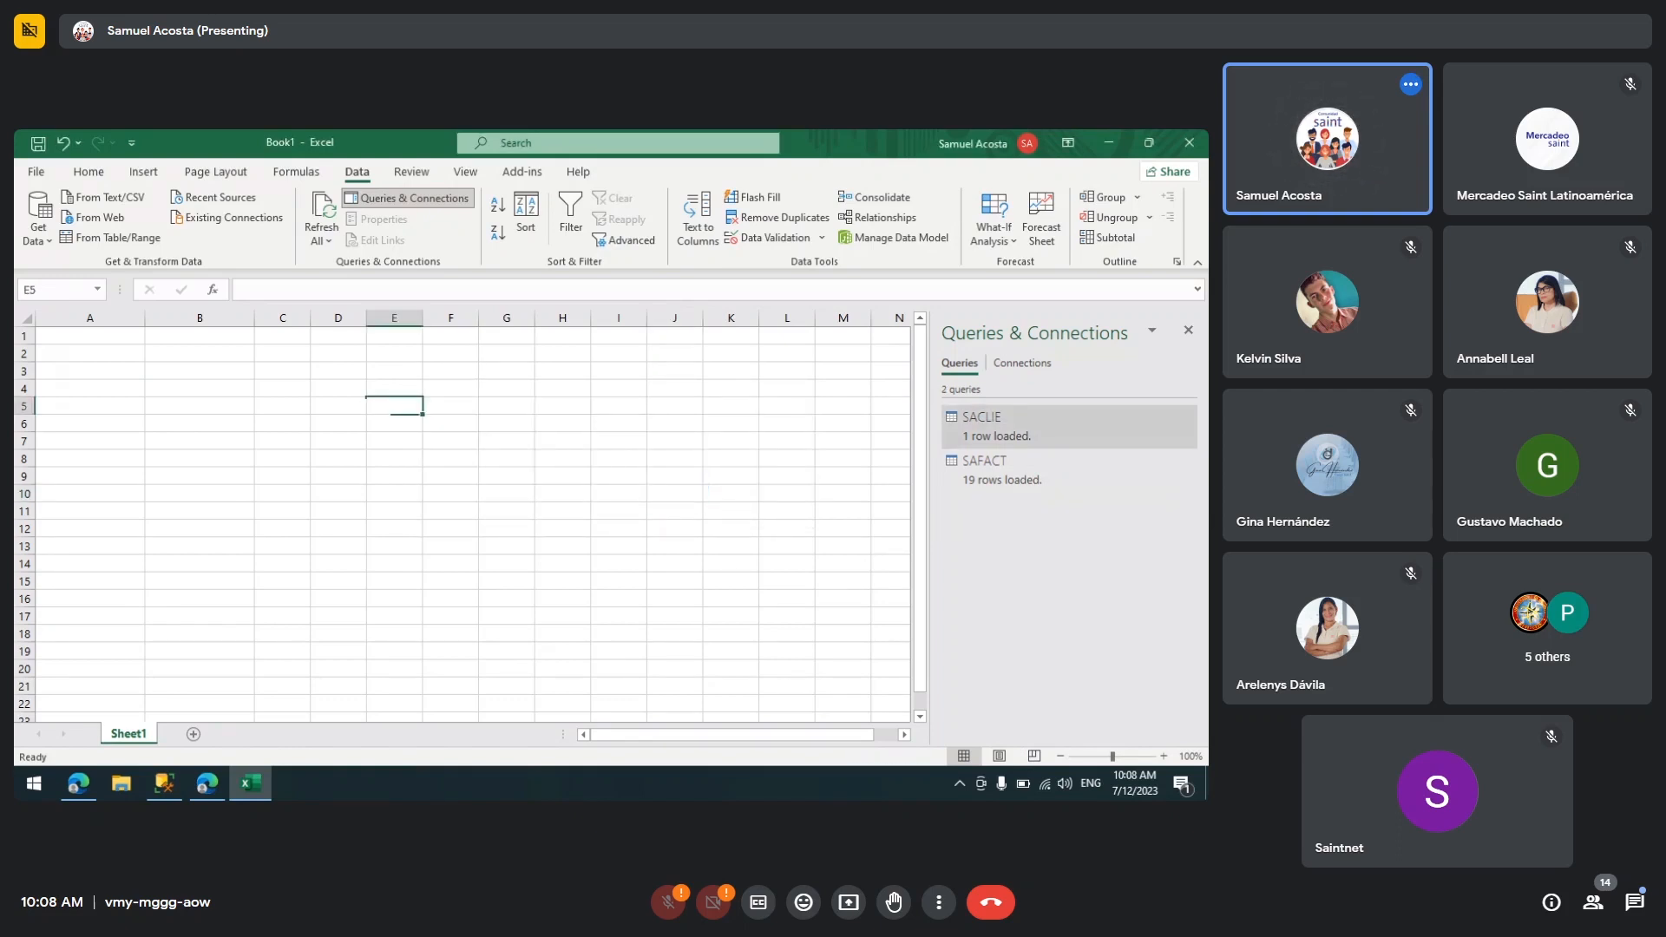
click(60, 349)
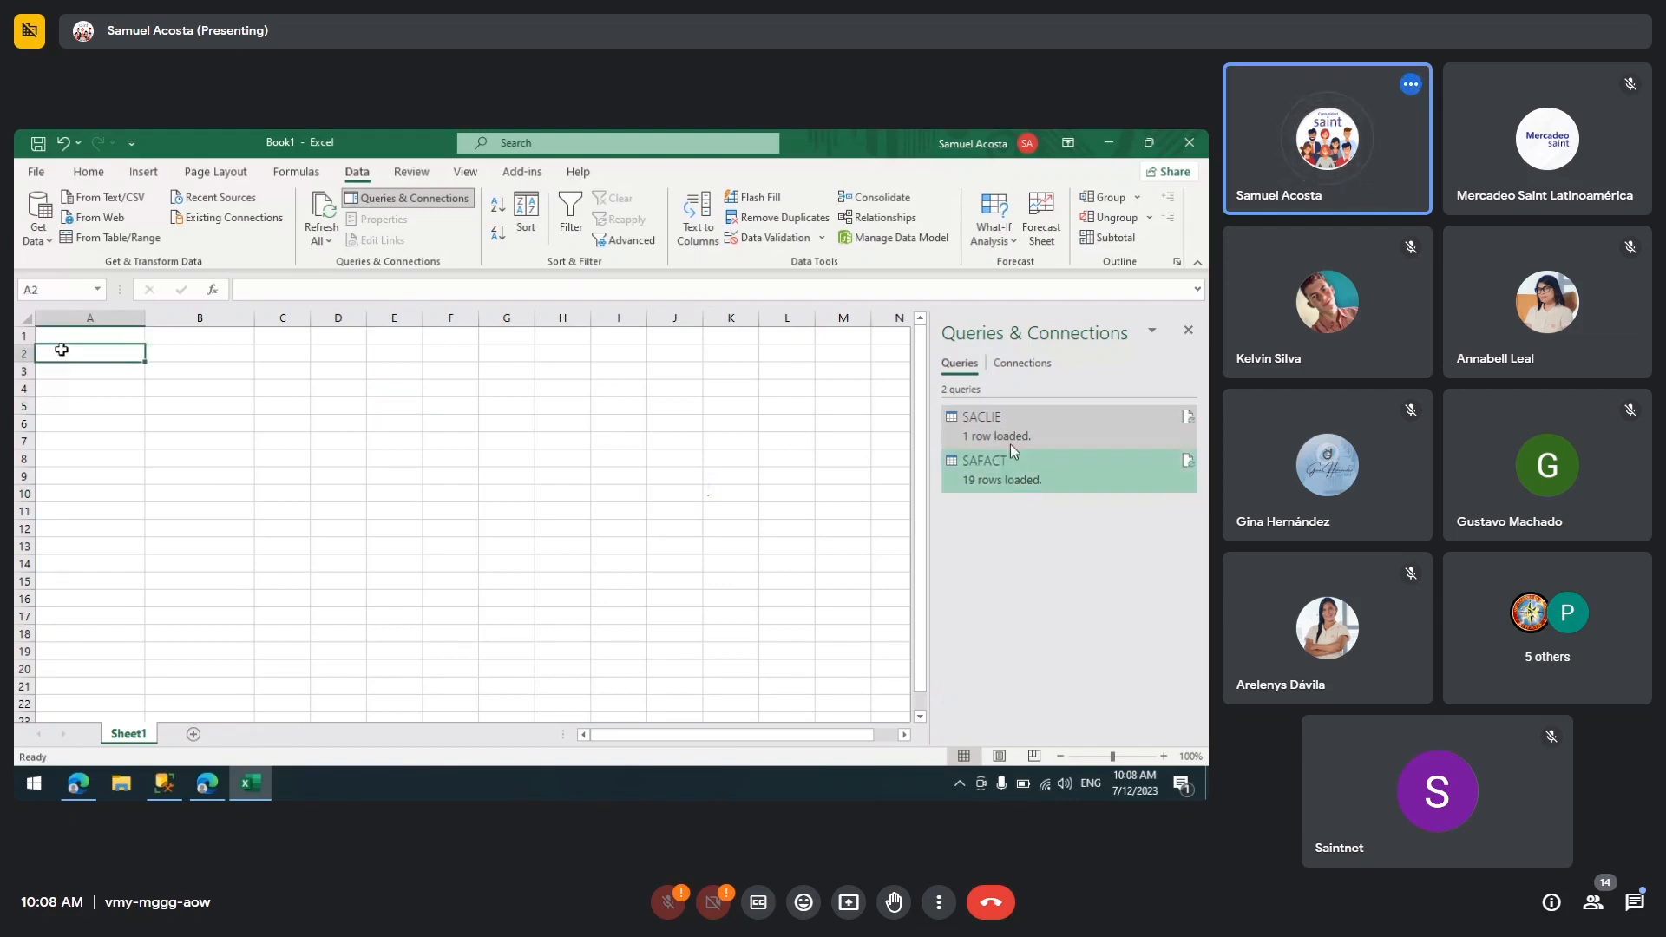
click(1011, 441)
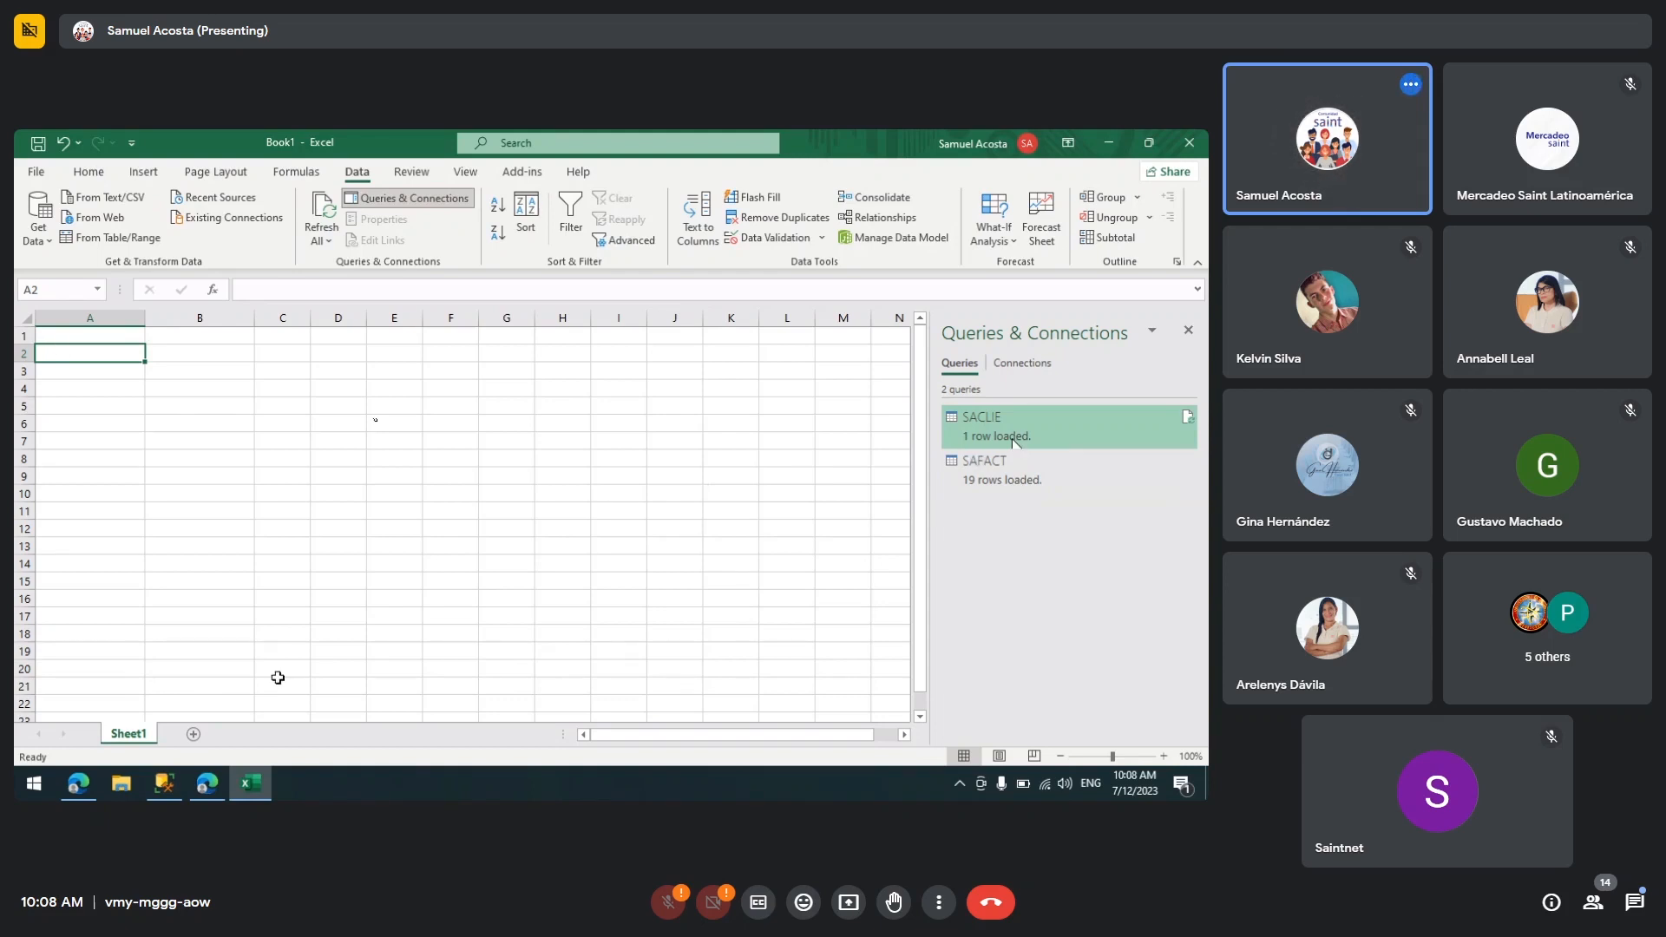
Step: Add a new worksheet and delete it again
click(194, 735)
click(130, 735)
right_click(199, 740)
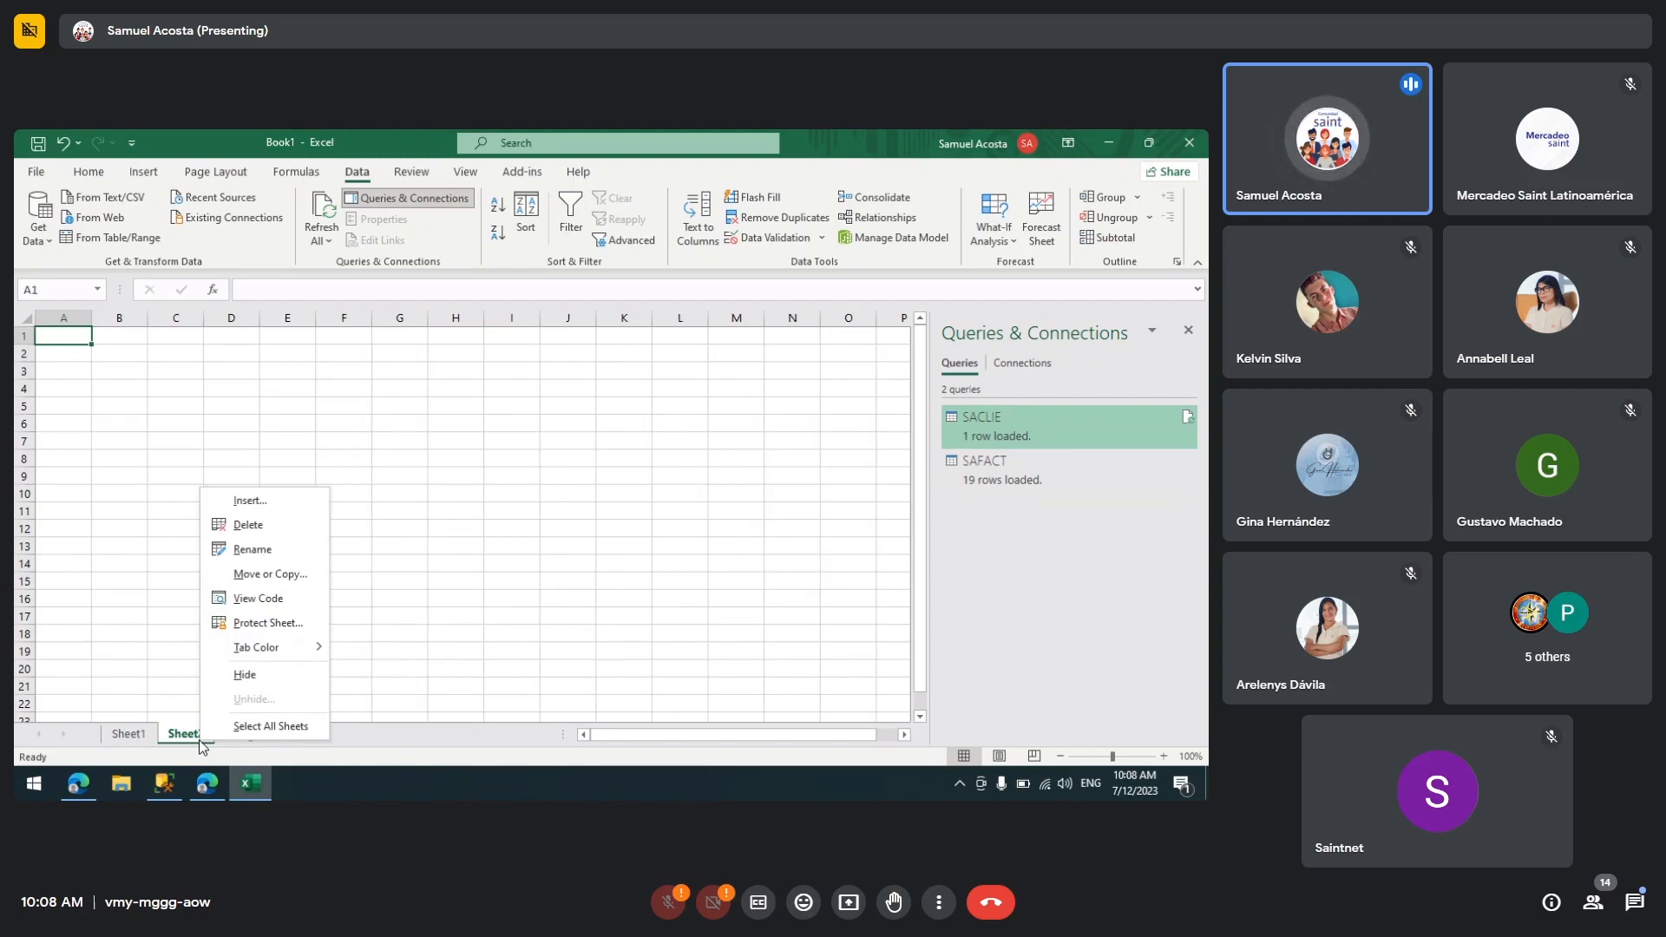
click(247, 529)
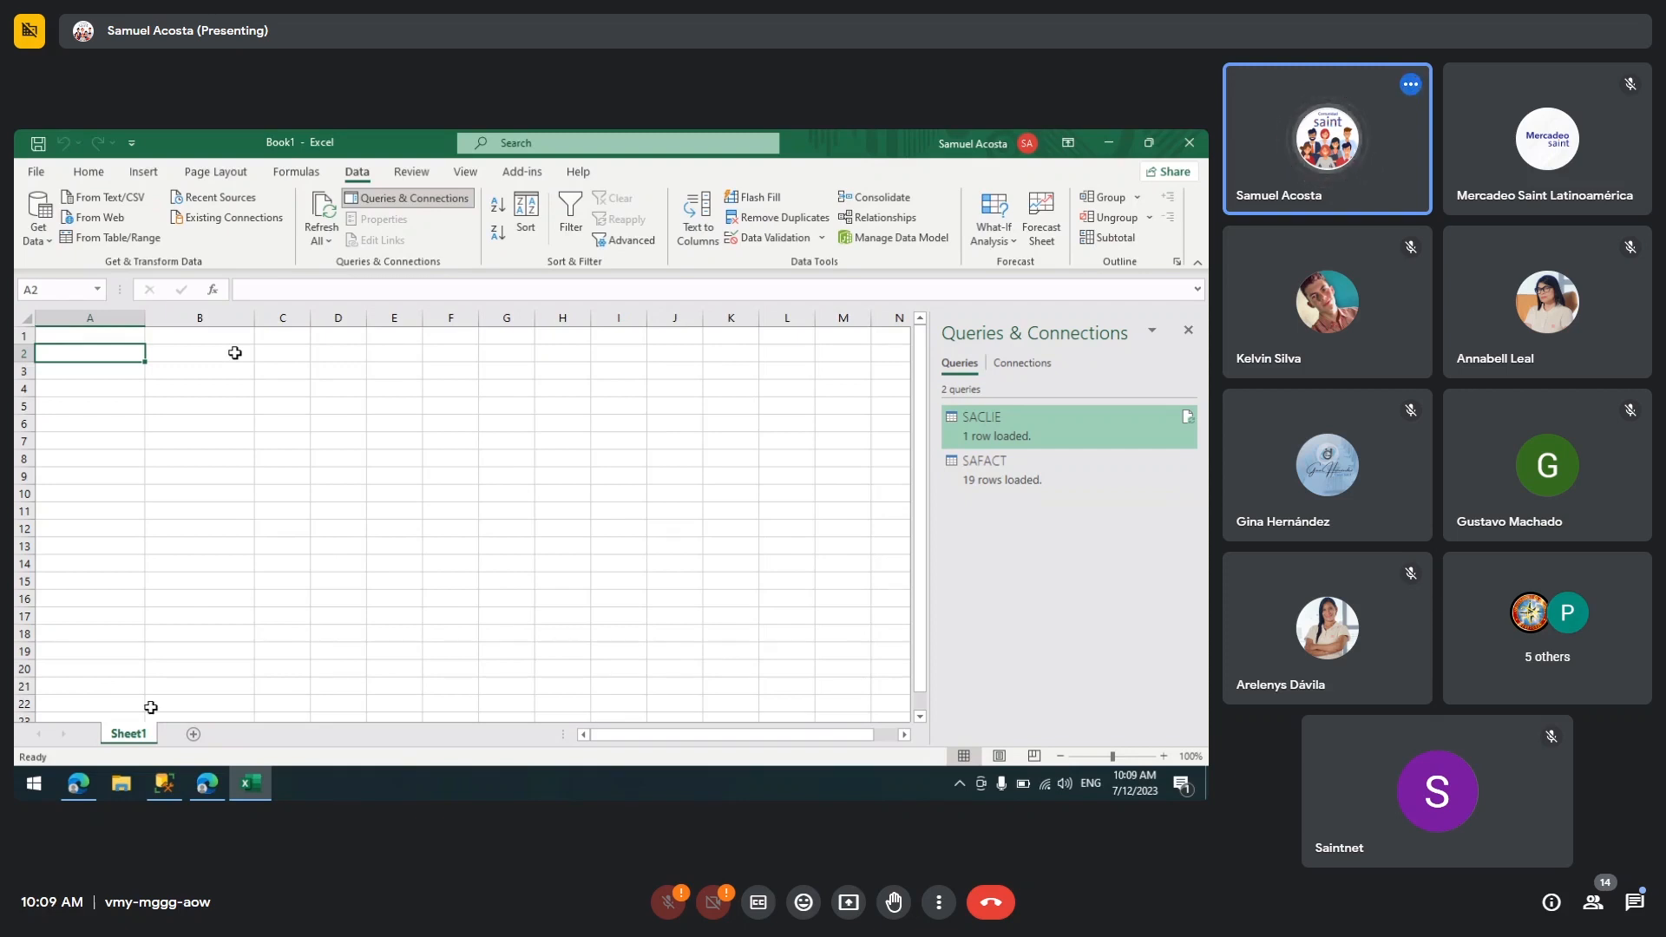
Step: Insert a PivotTable from this workbook's Data Model on the existing worksheet at Sheet1!$A$2
click(146, 178)
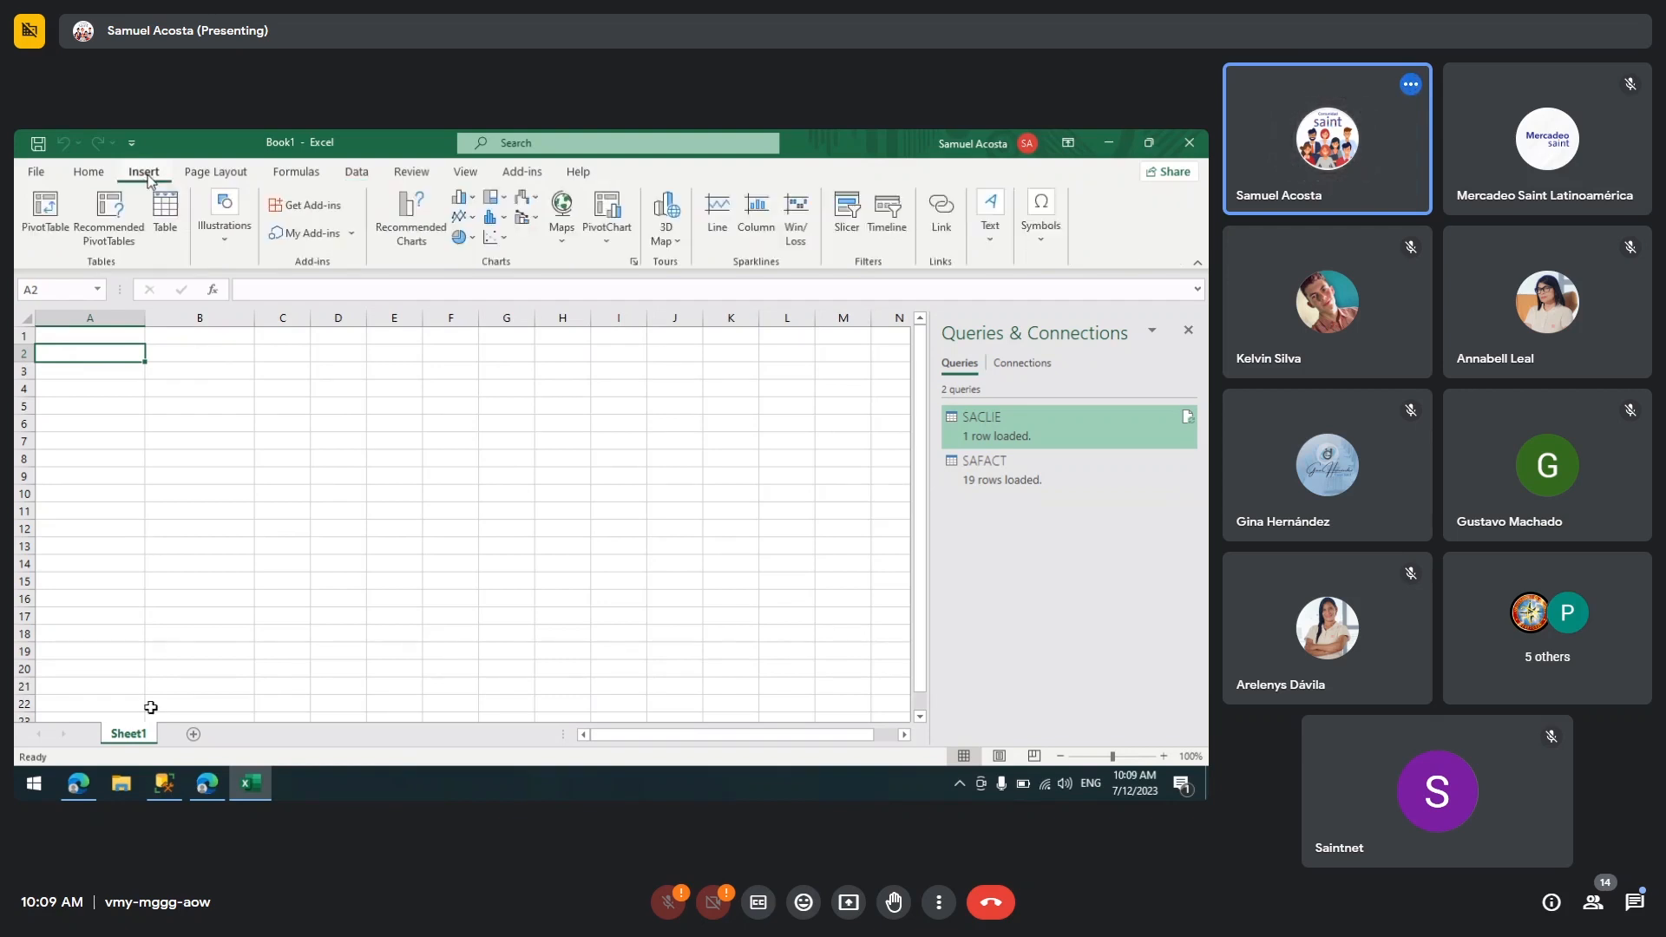
click(50, 244)
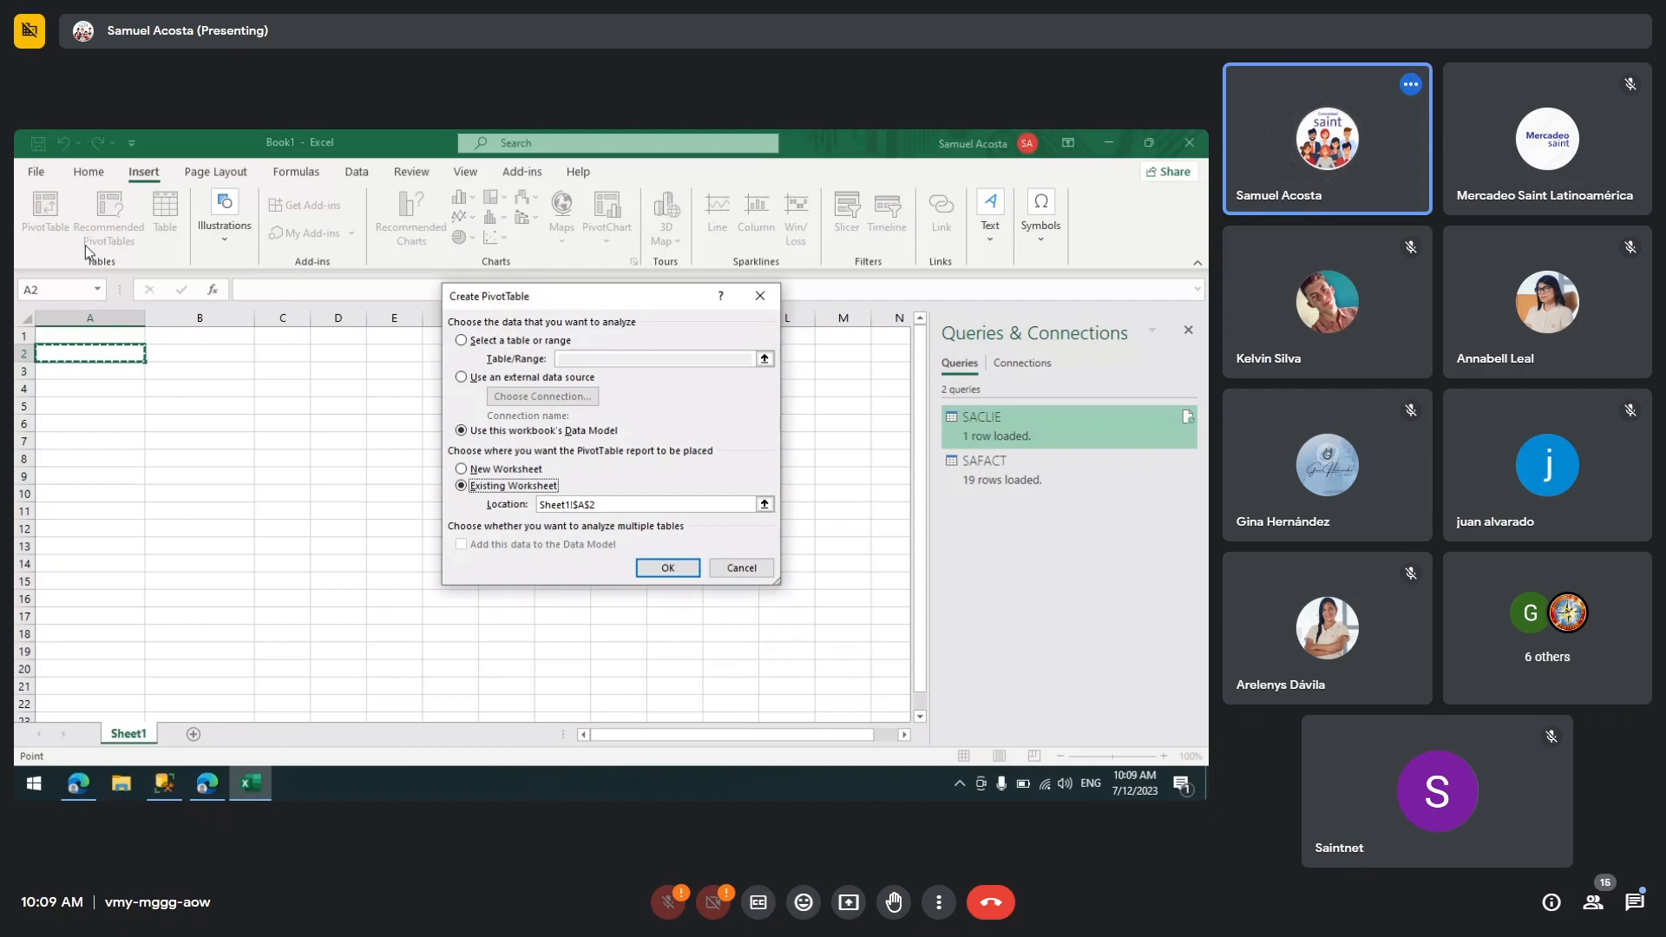
key(Return)
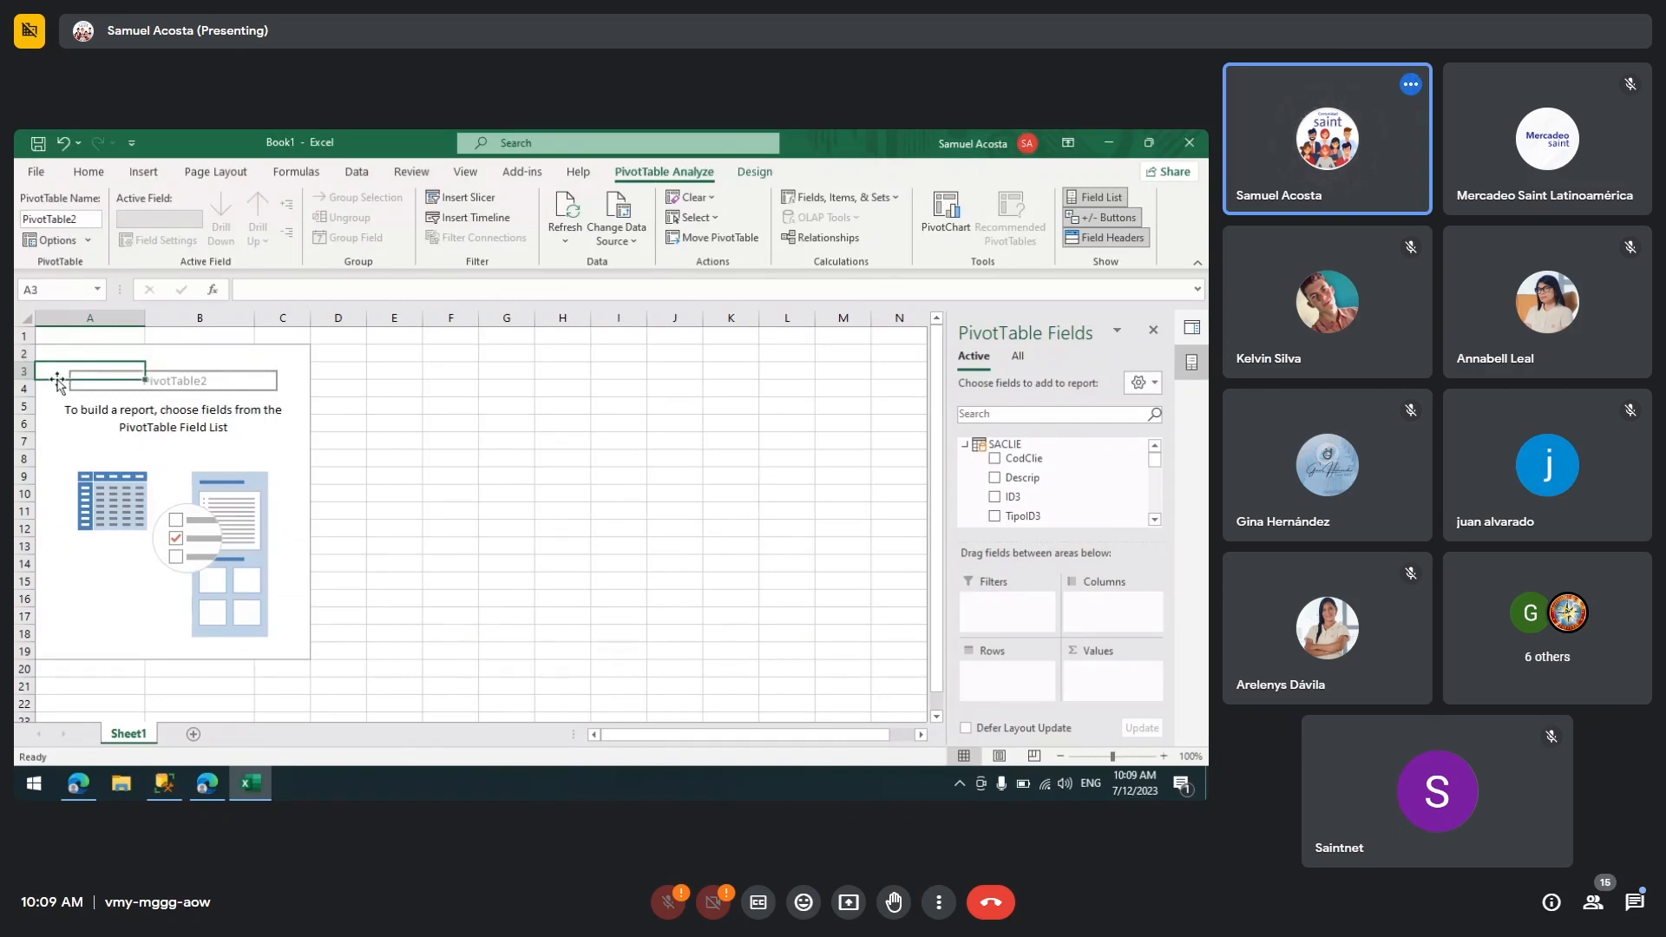
Step: Show all tables in the PivotTable field list and add SACLIE's CodClie field to the Rows area
click(967, 445)
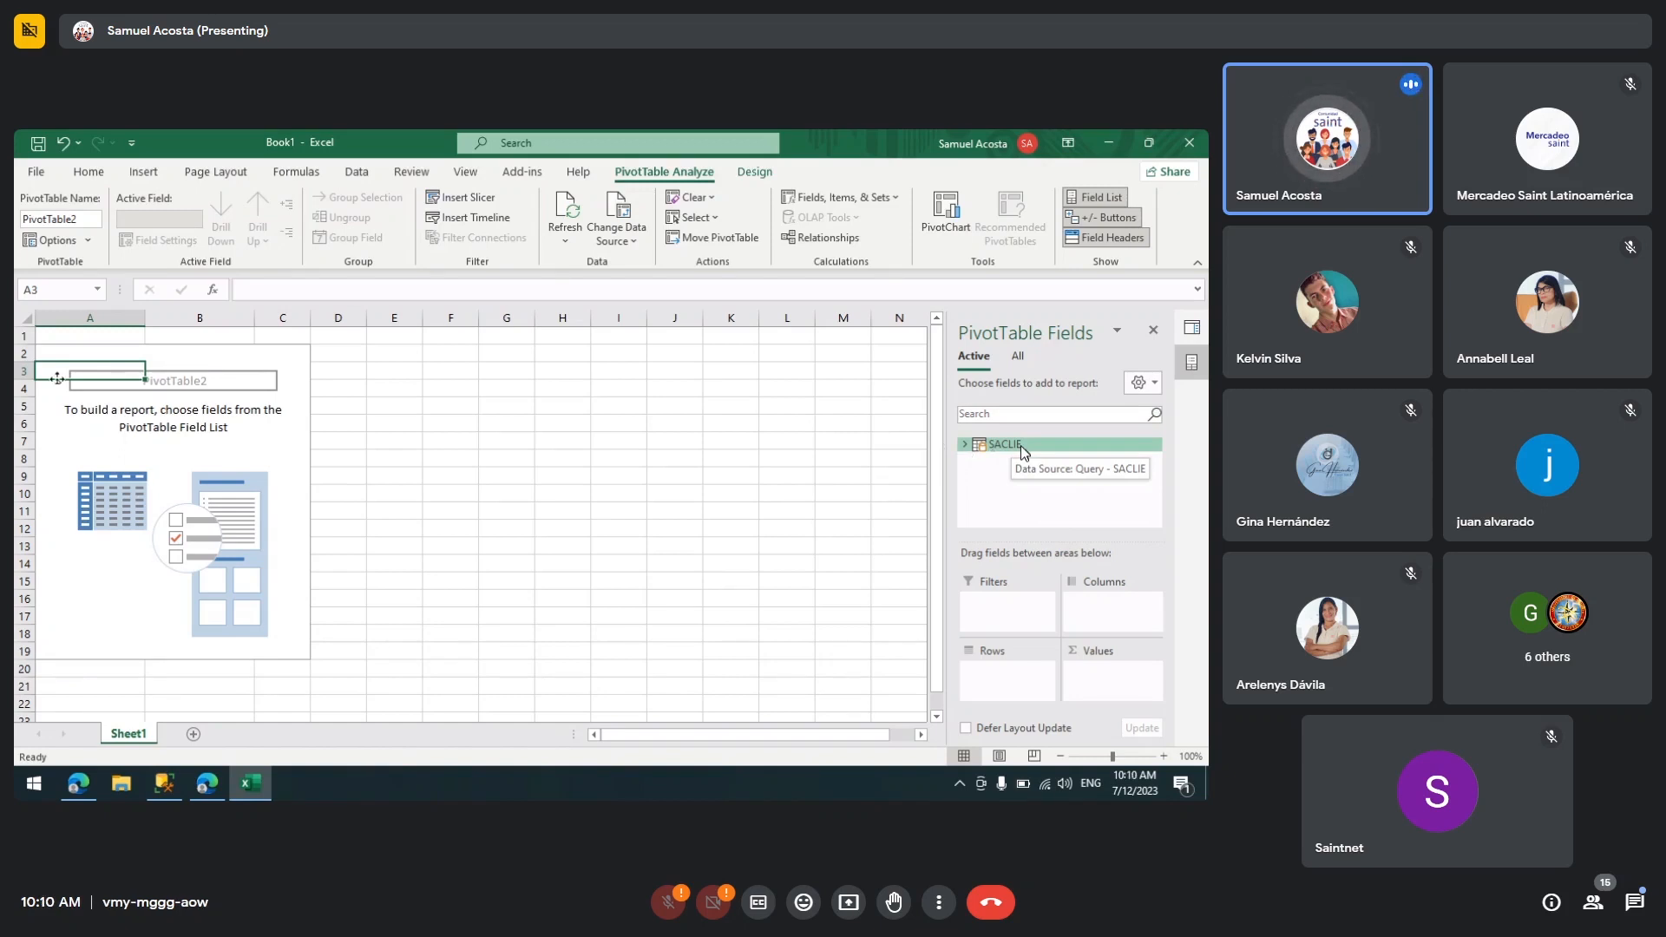
click(1016, 362)
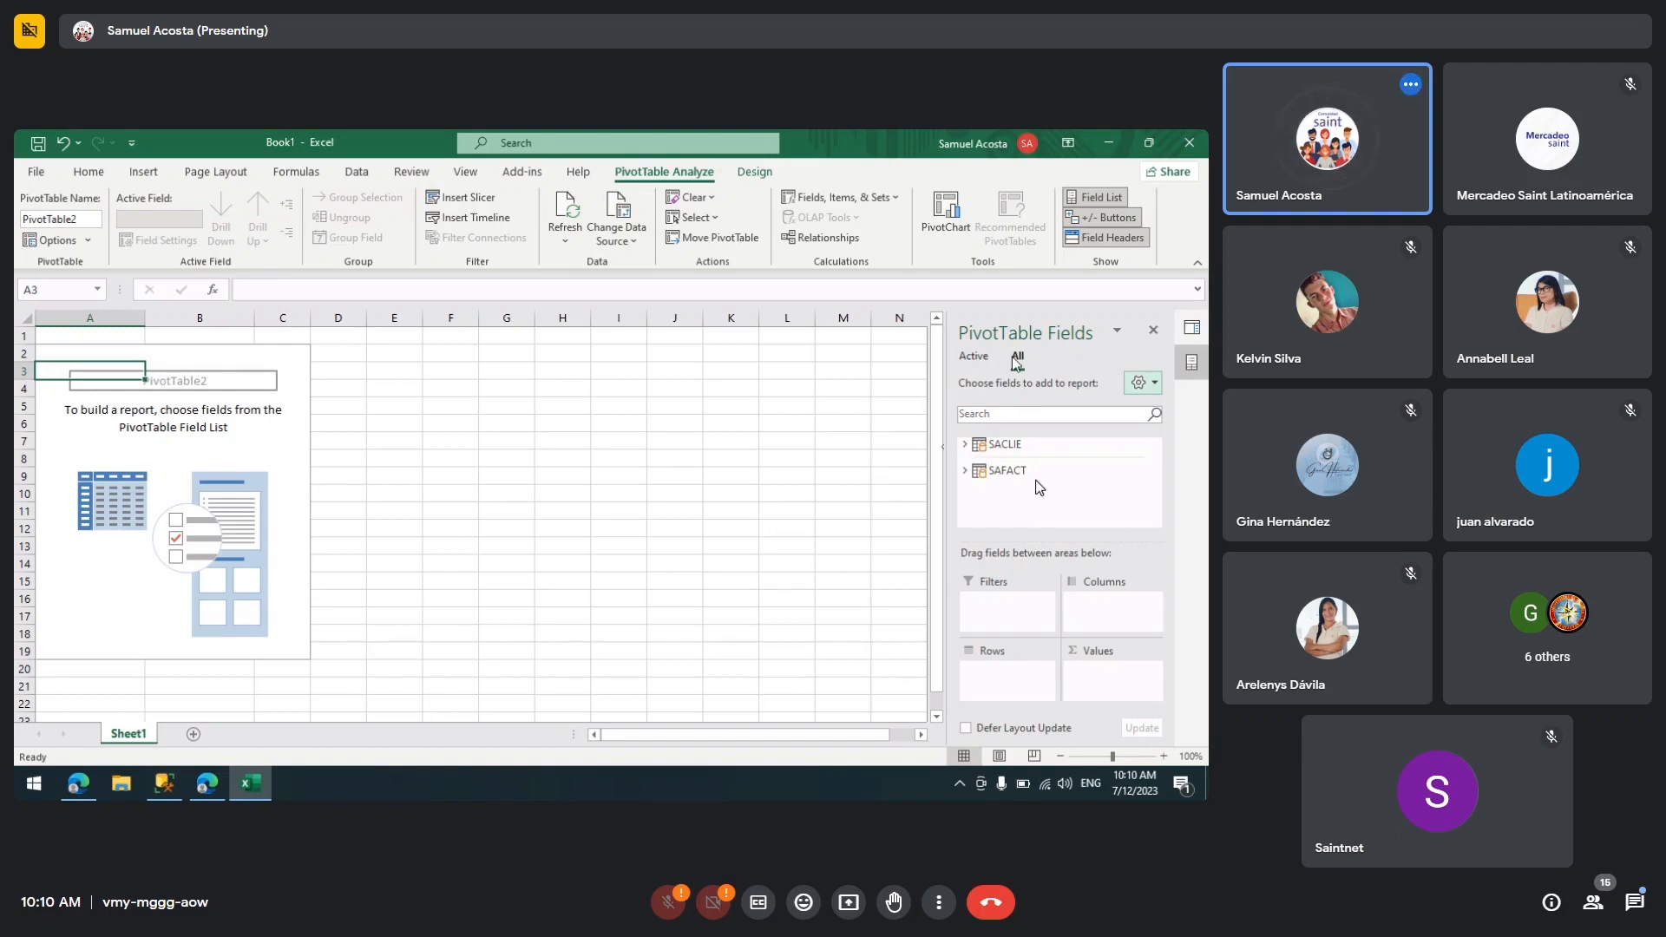
click(966, 445)
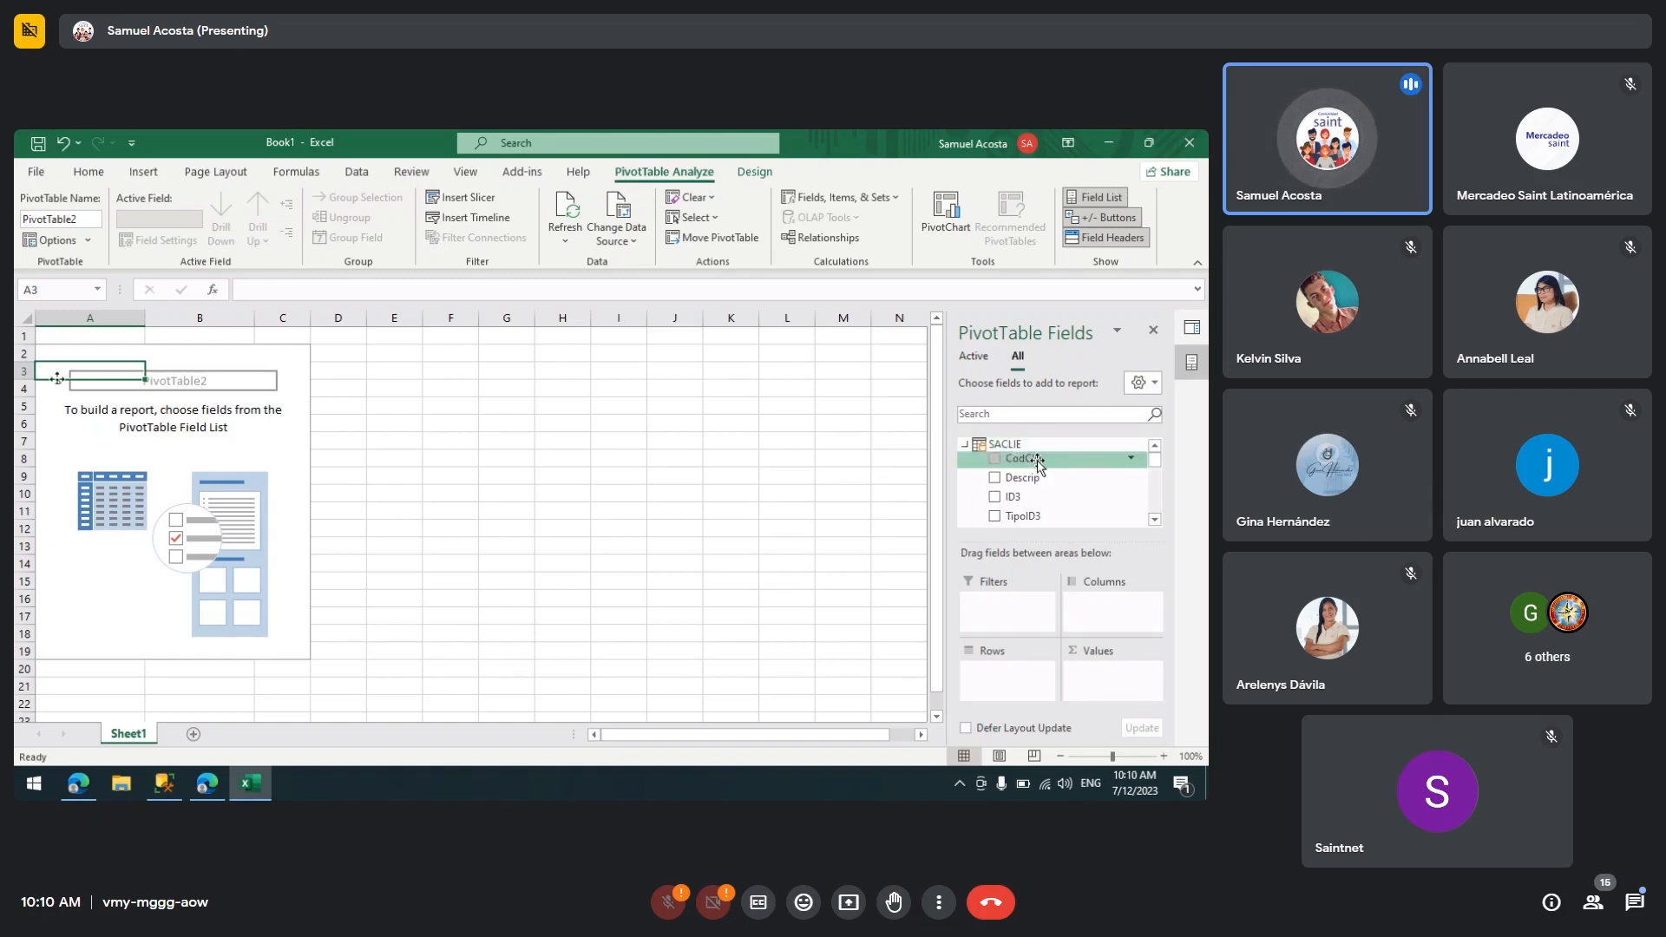
drag(1037, 461, 1000, 670)
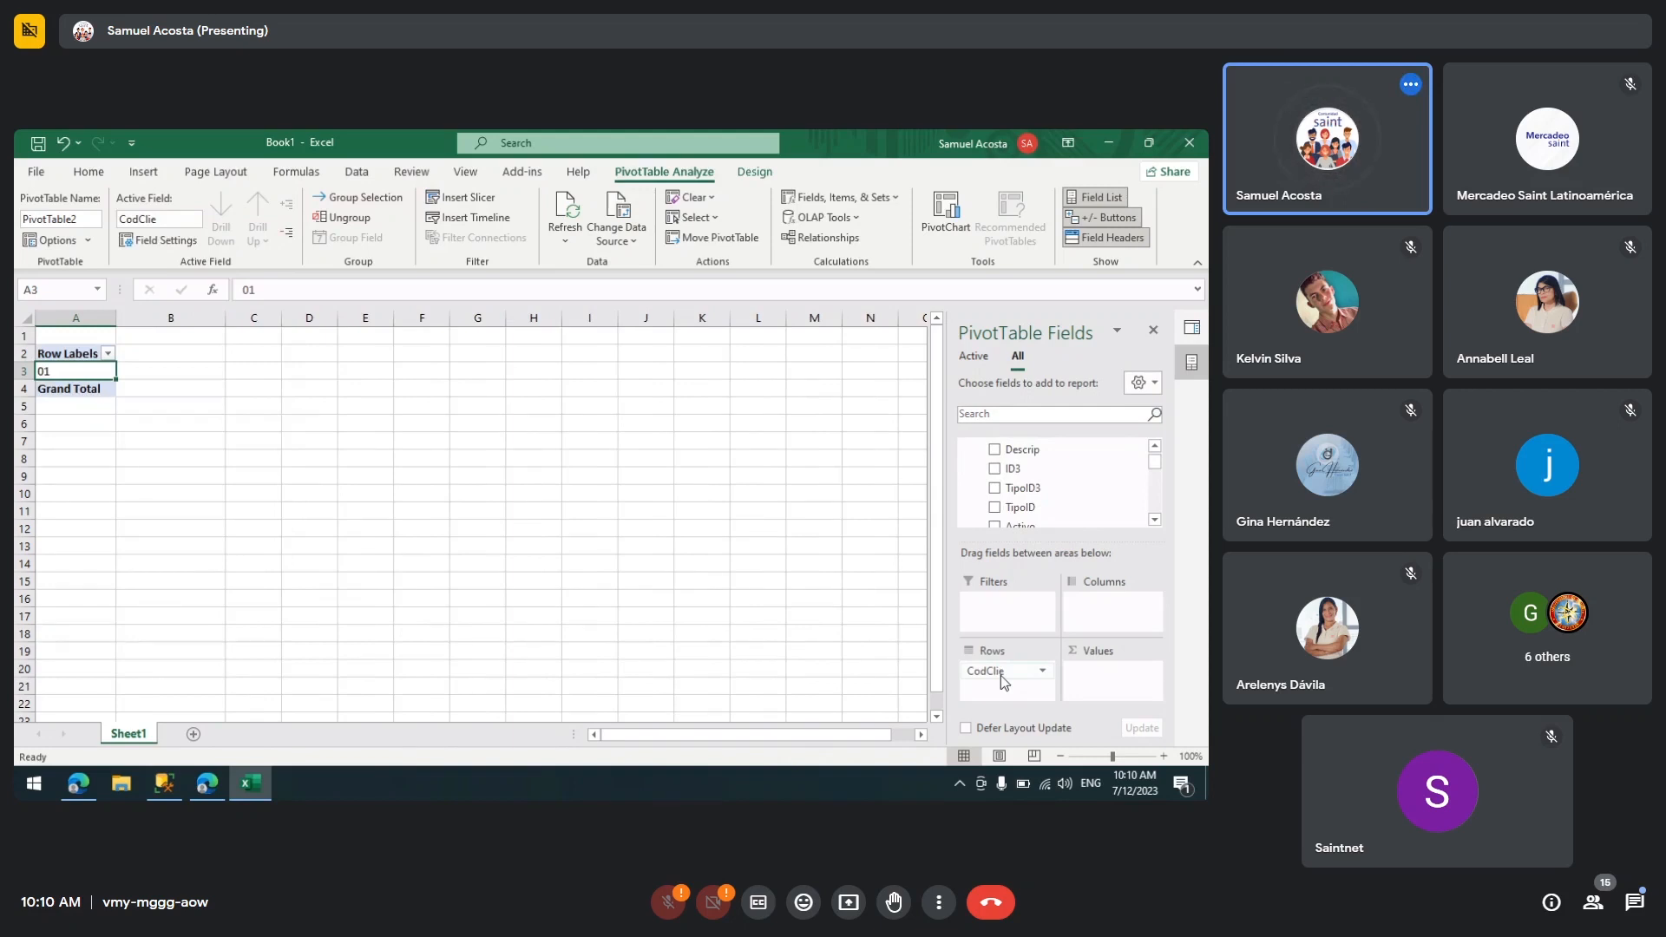
scroll(995, 444, up, 2)
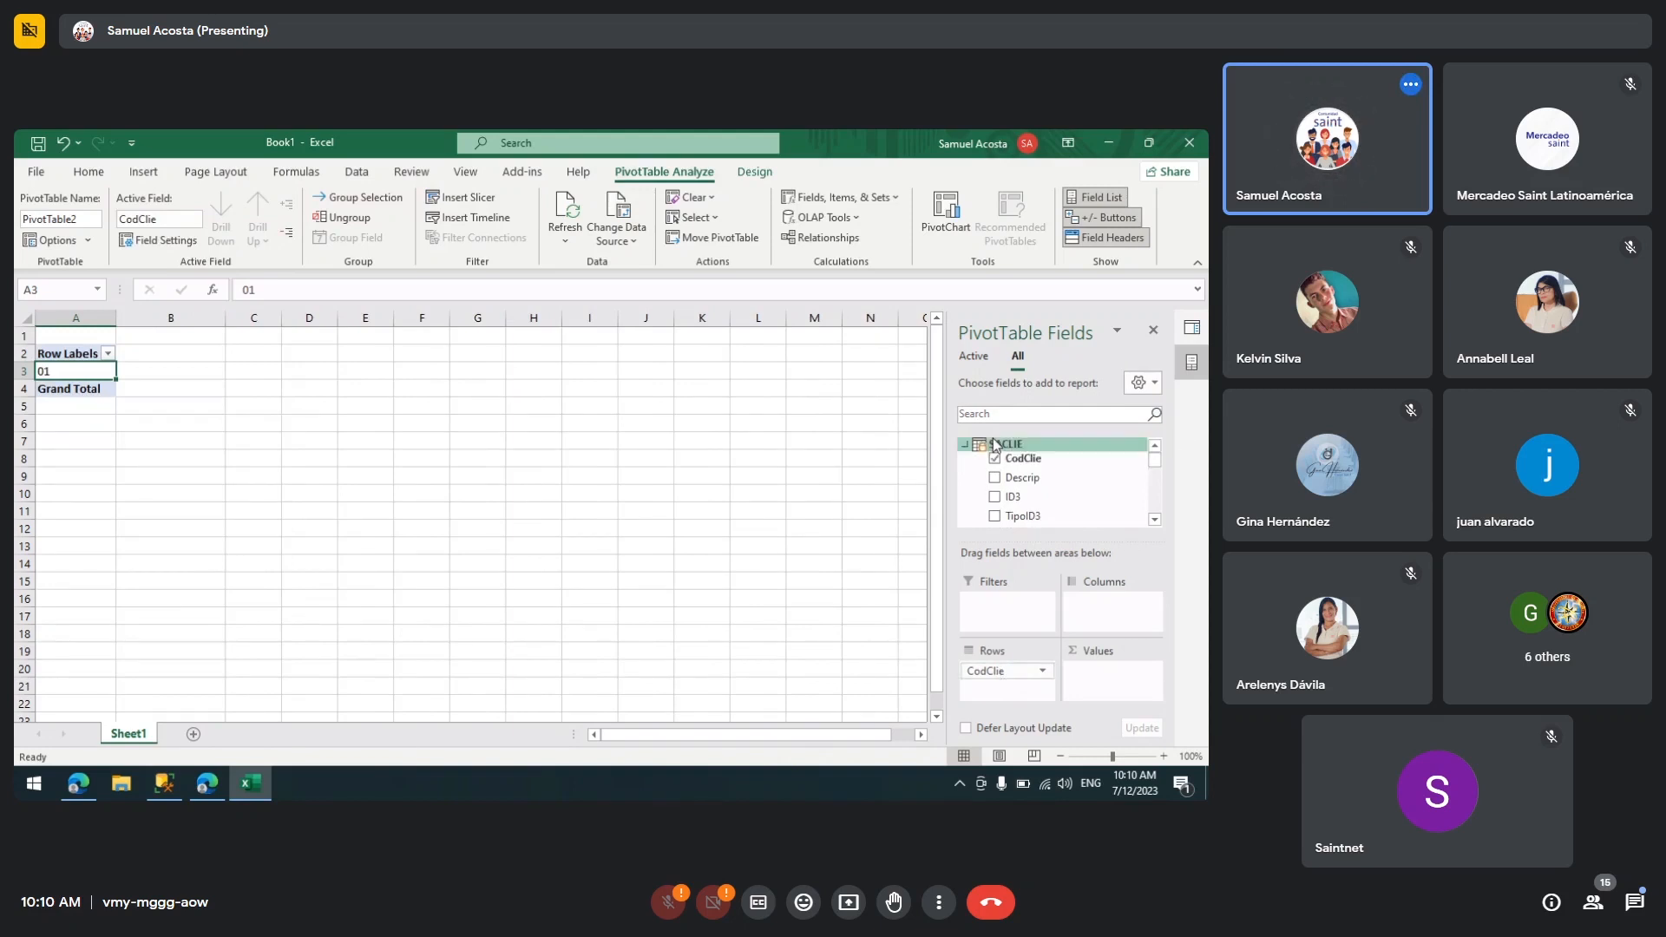
Step: Expand the SAFACT table in the field list and add its NumeroD field to the Values area
click(966, 444)
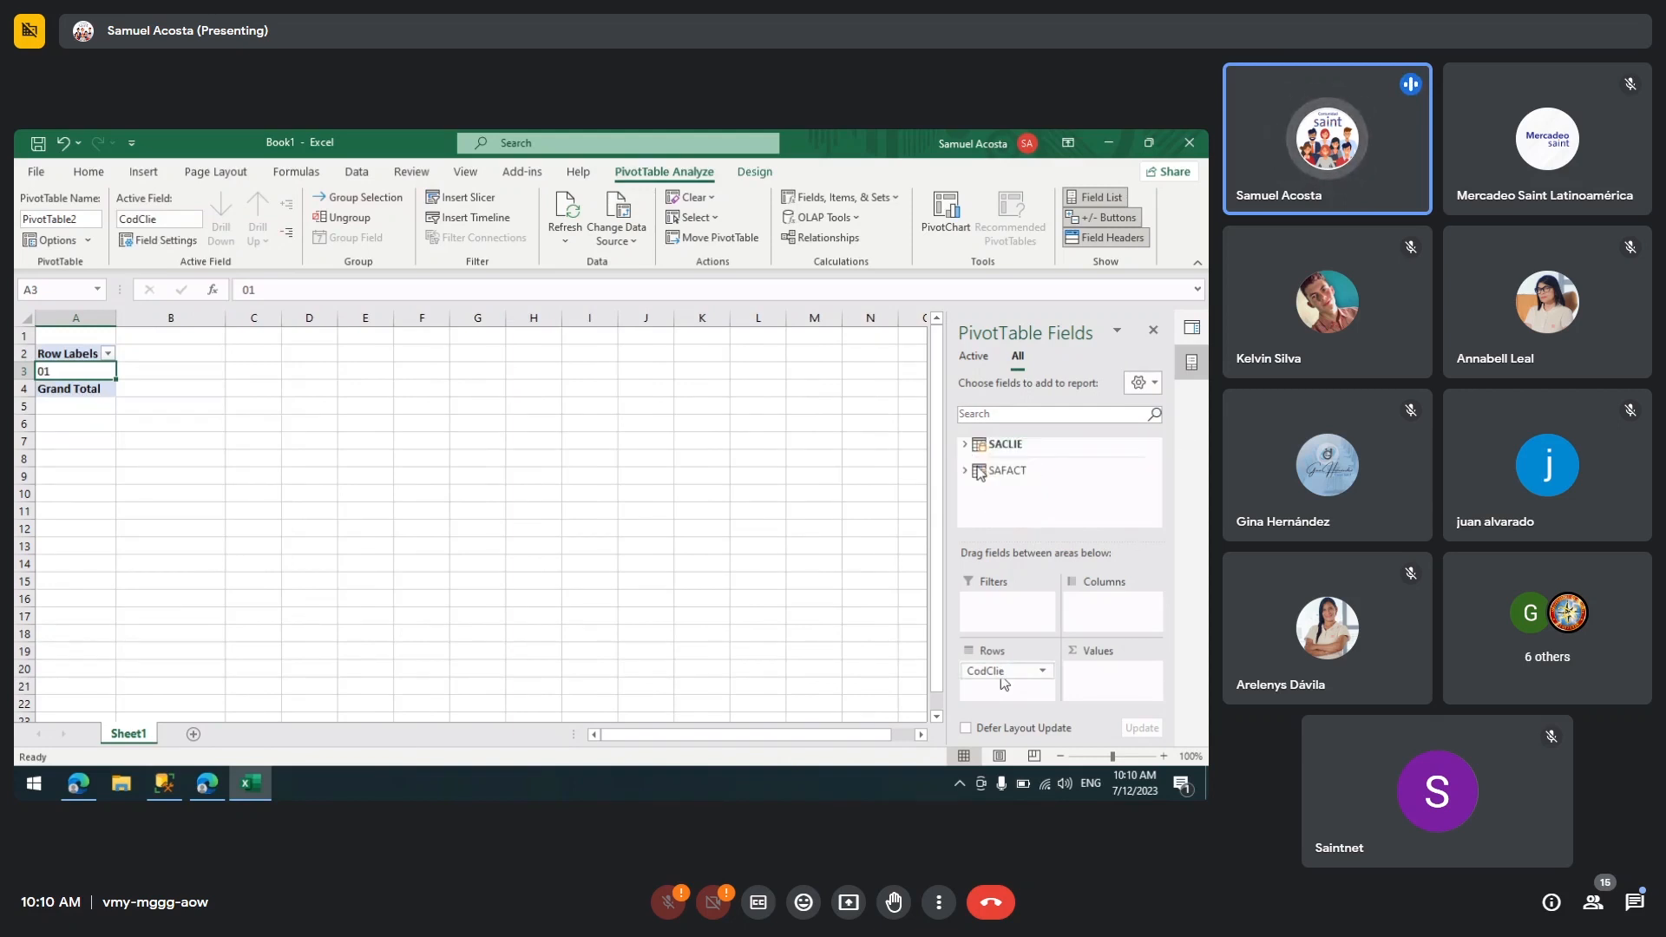
click(978, 470)
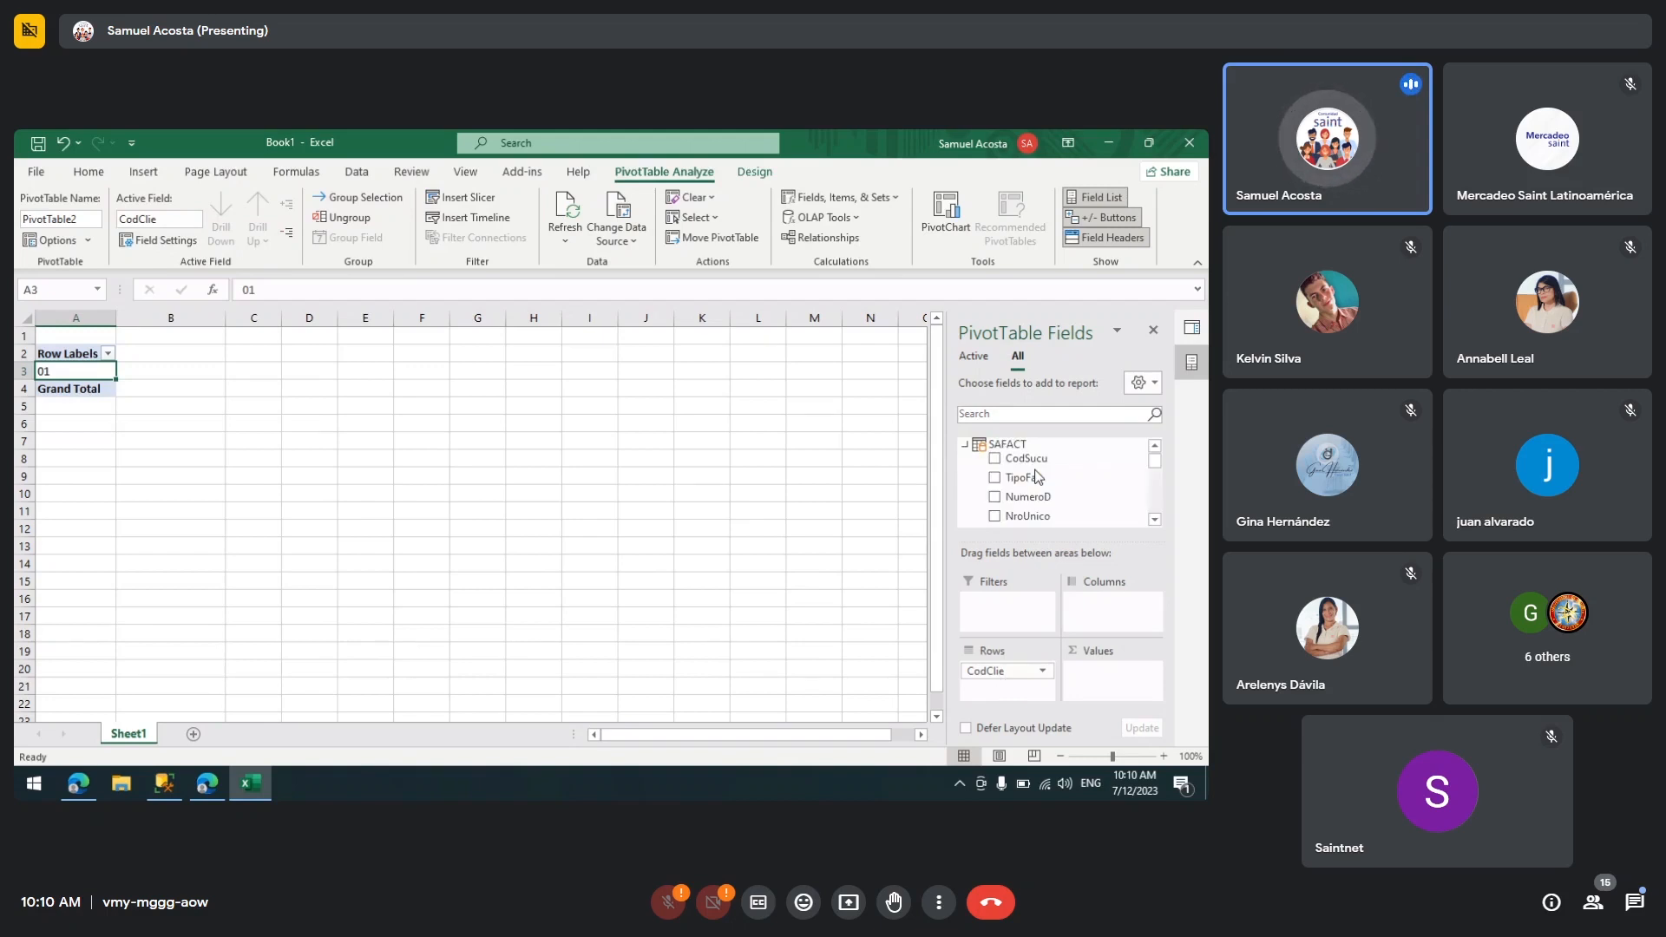
drag(1046, 496, 1101, 681)
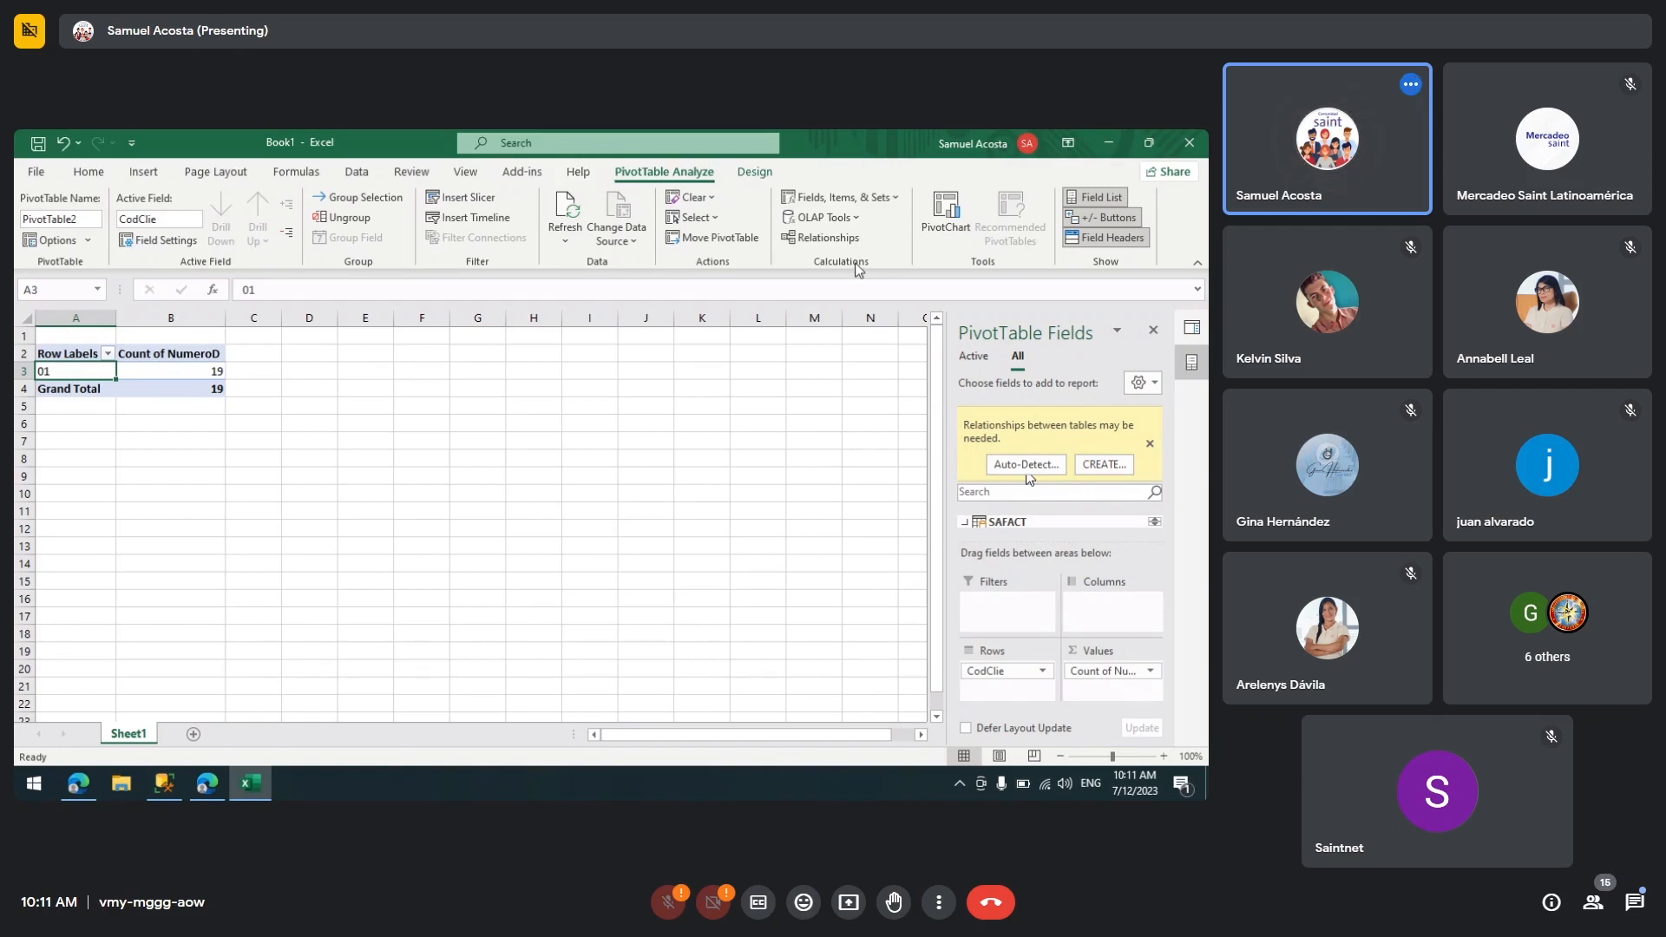
click(754, 173)
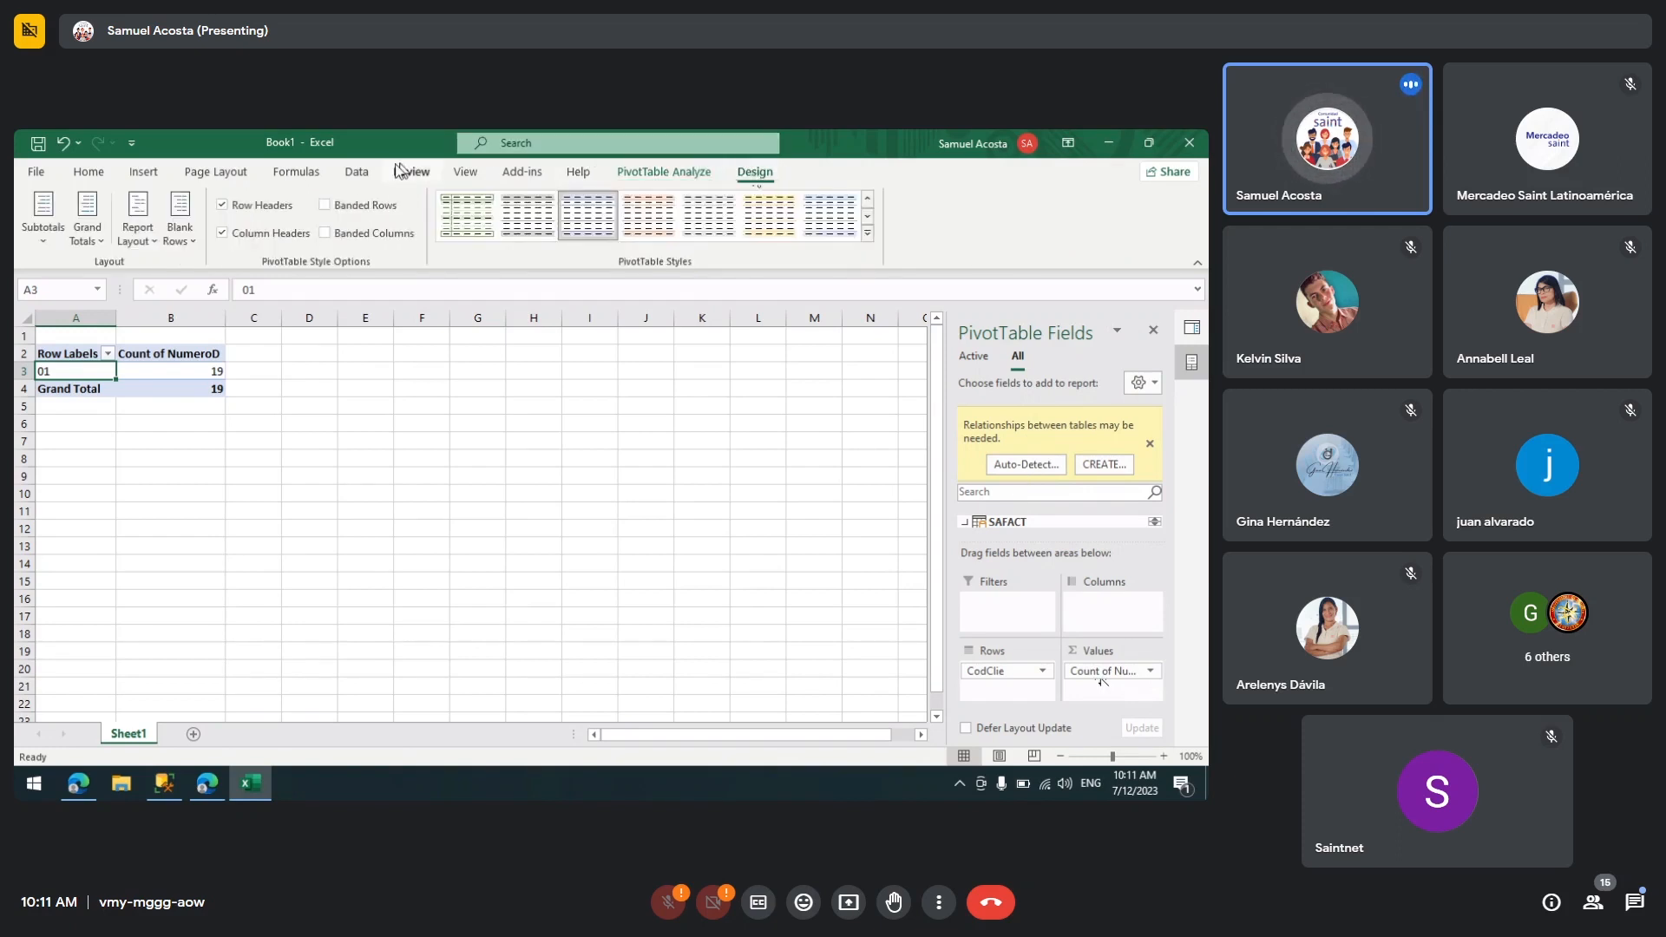
click(356, 172)
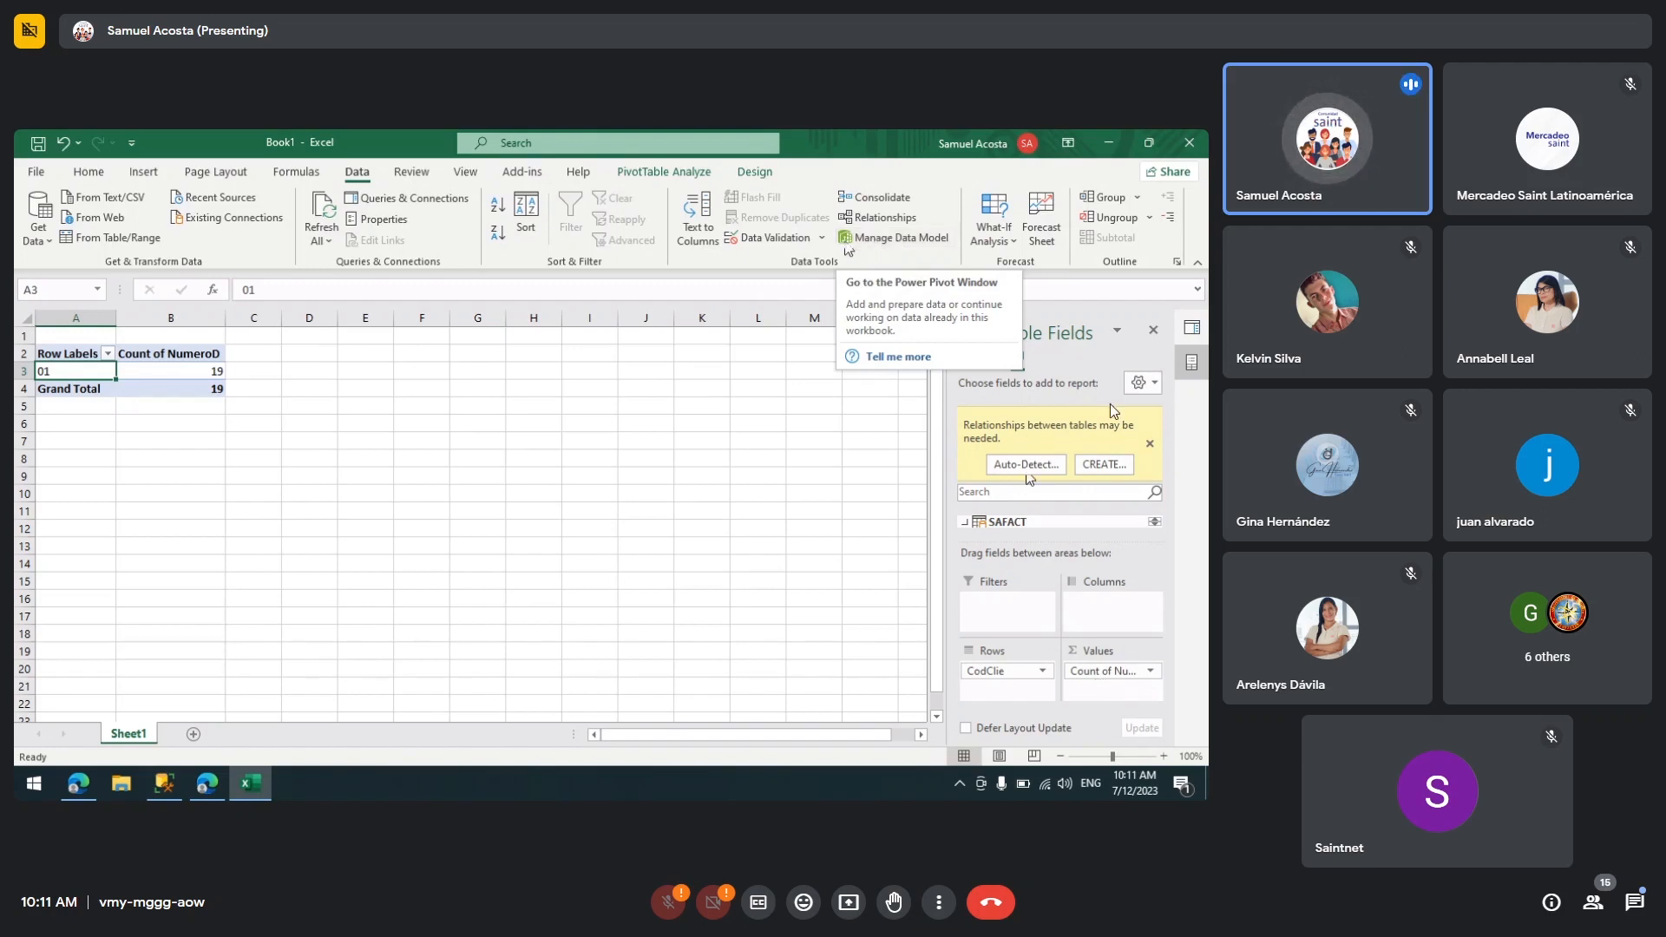
click(1106, 465)
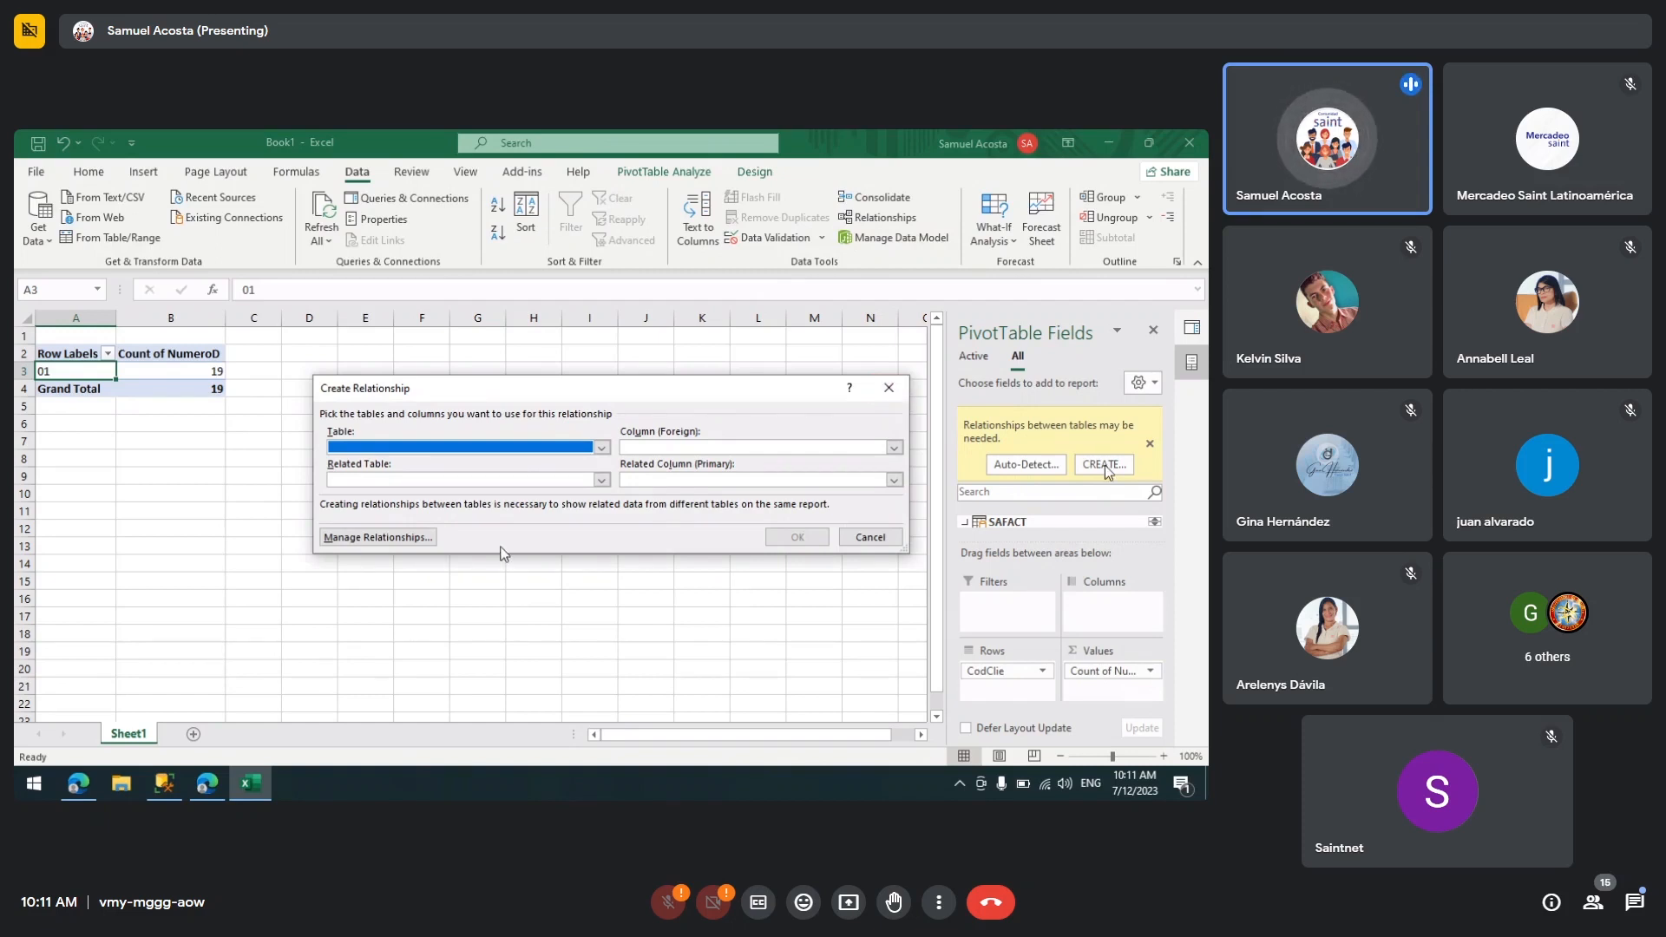
click(888, 387)
Step: Enable the Data Analysis add-ins, open the Data Model in Power Pivot, maximize it and switch to Diagram View
click(883, 218)
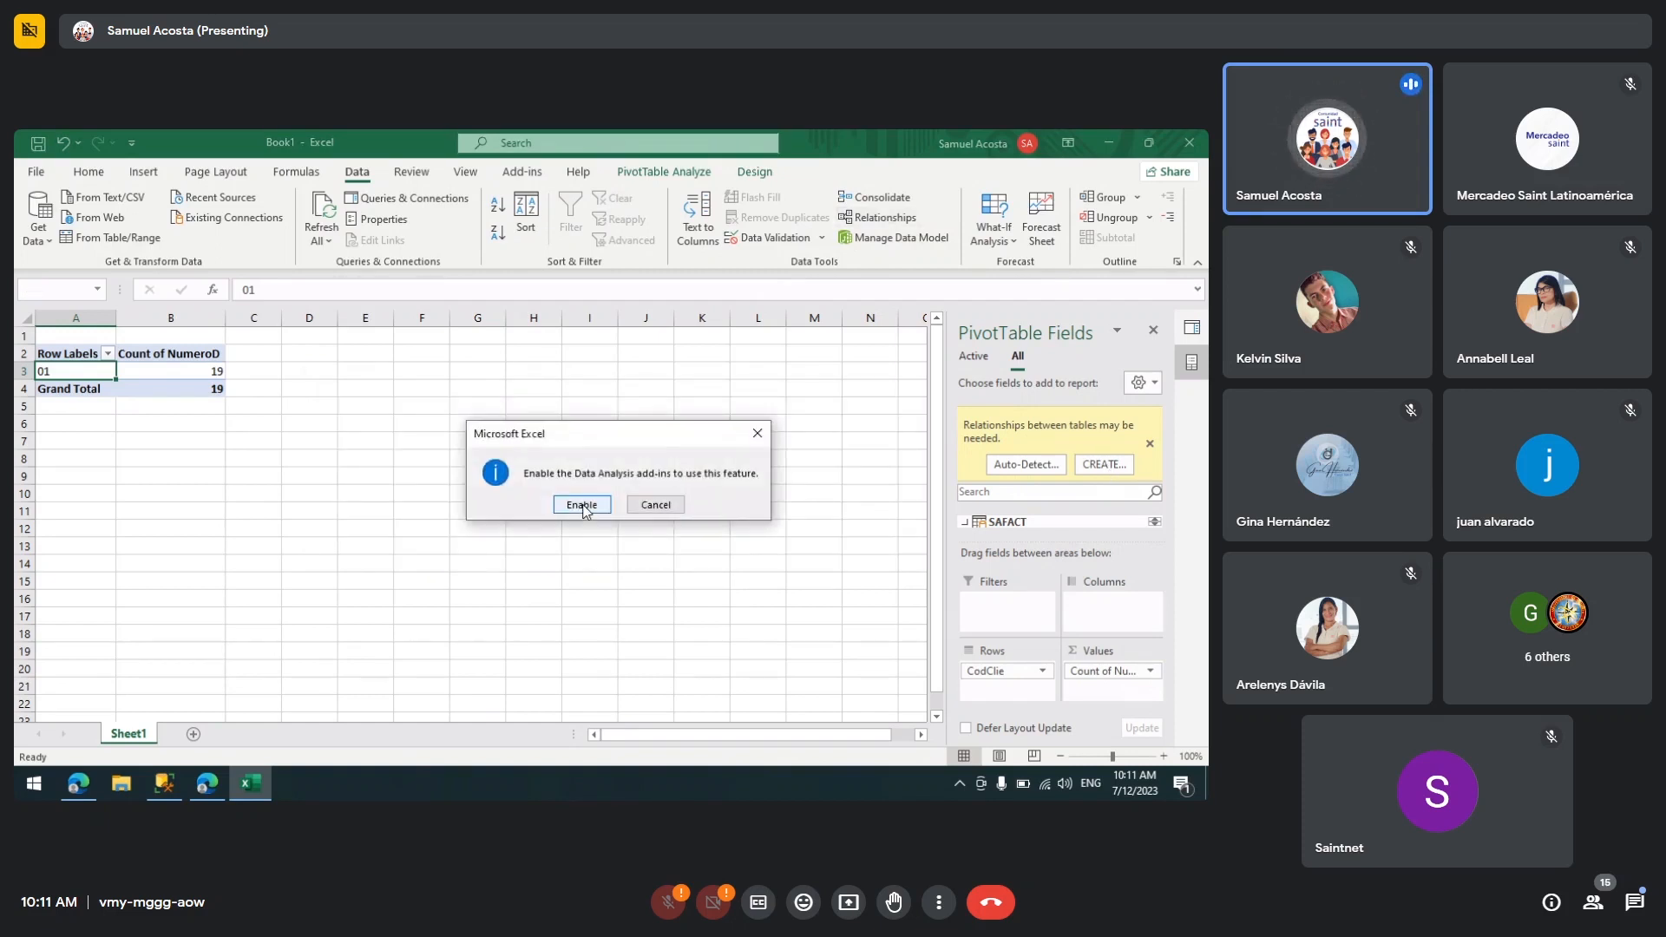
click(582, 506)
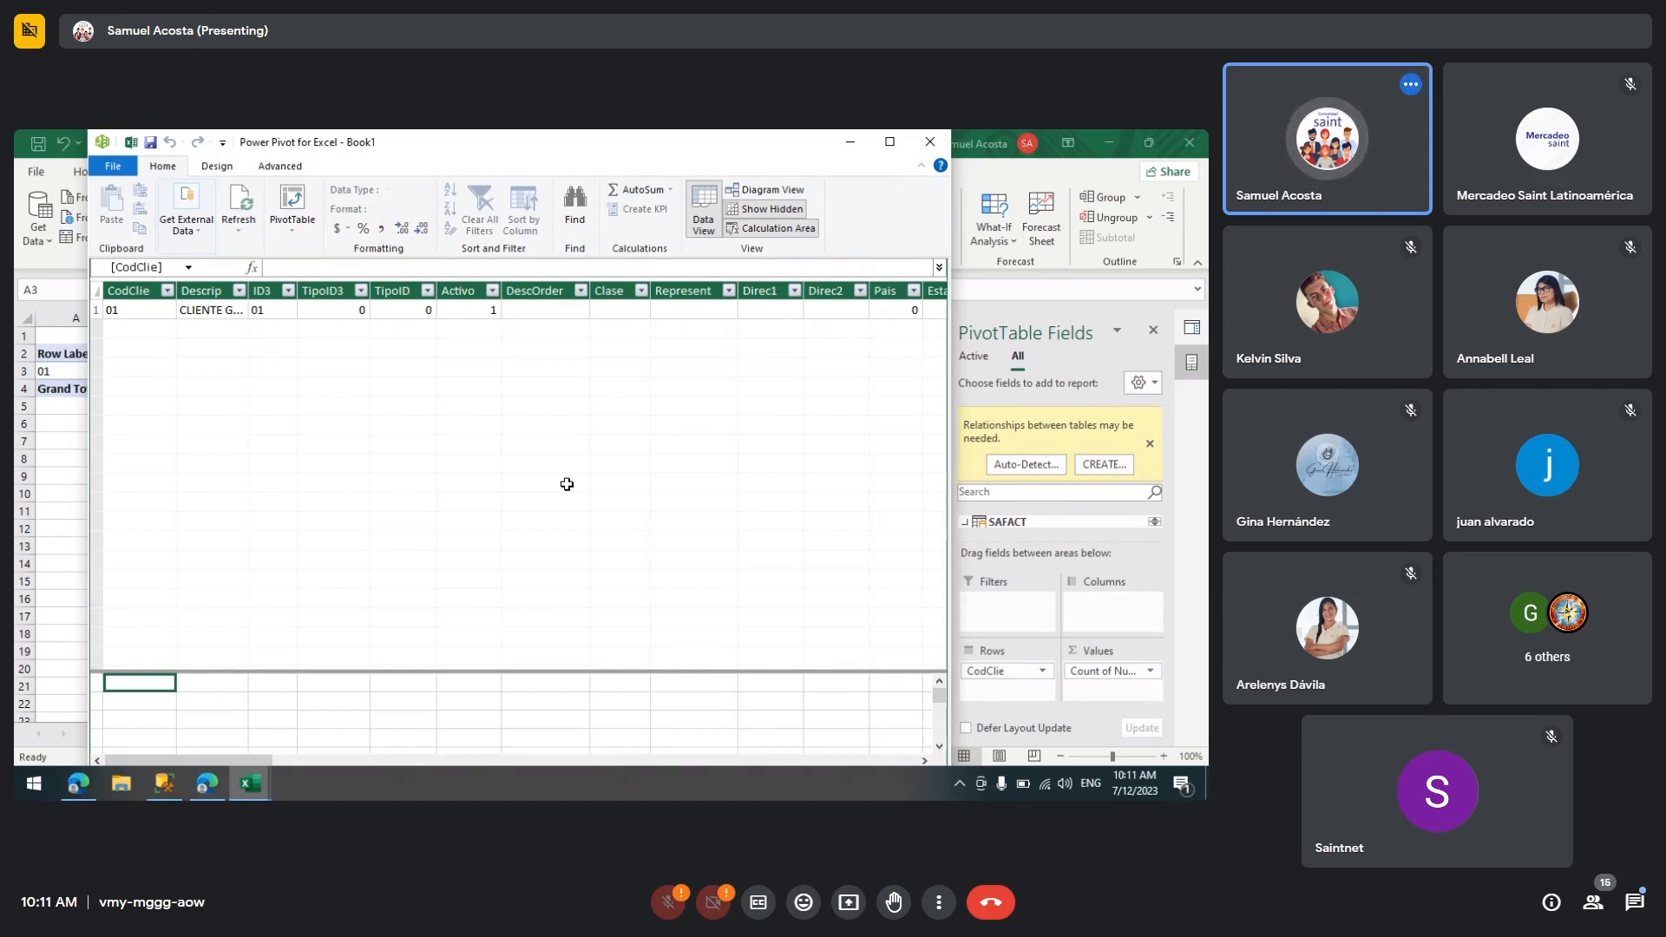
click(885, 151)
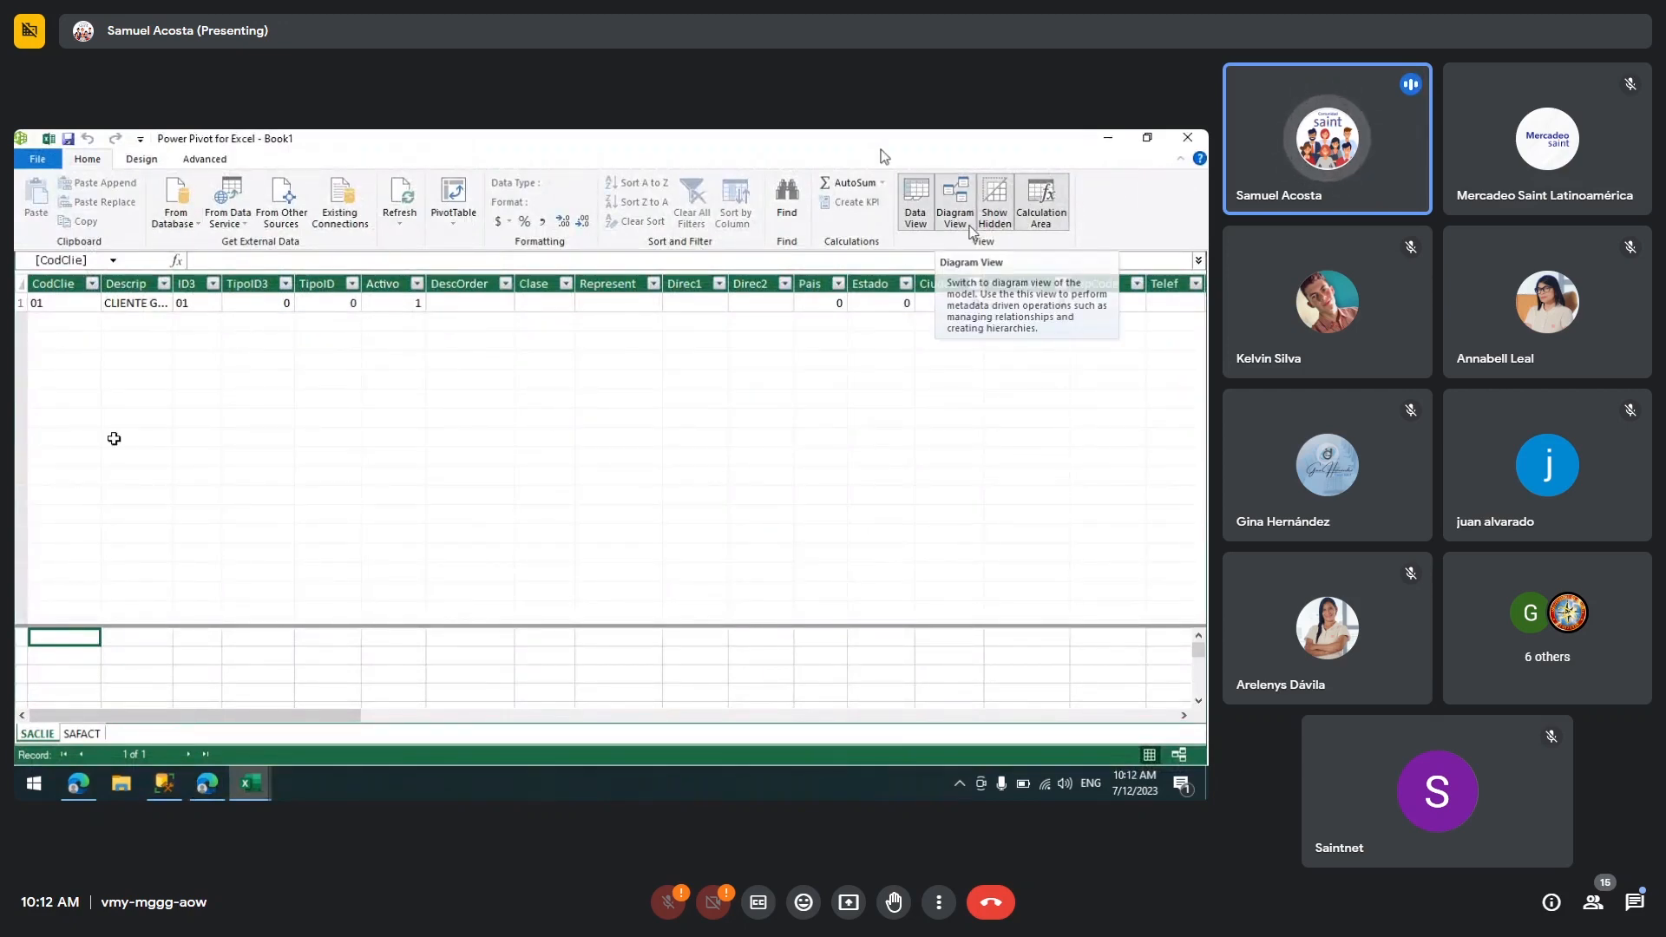
click(955, 209)
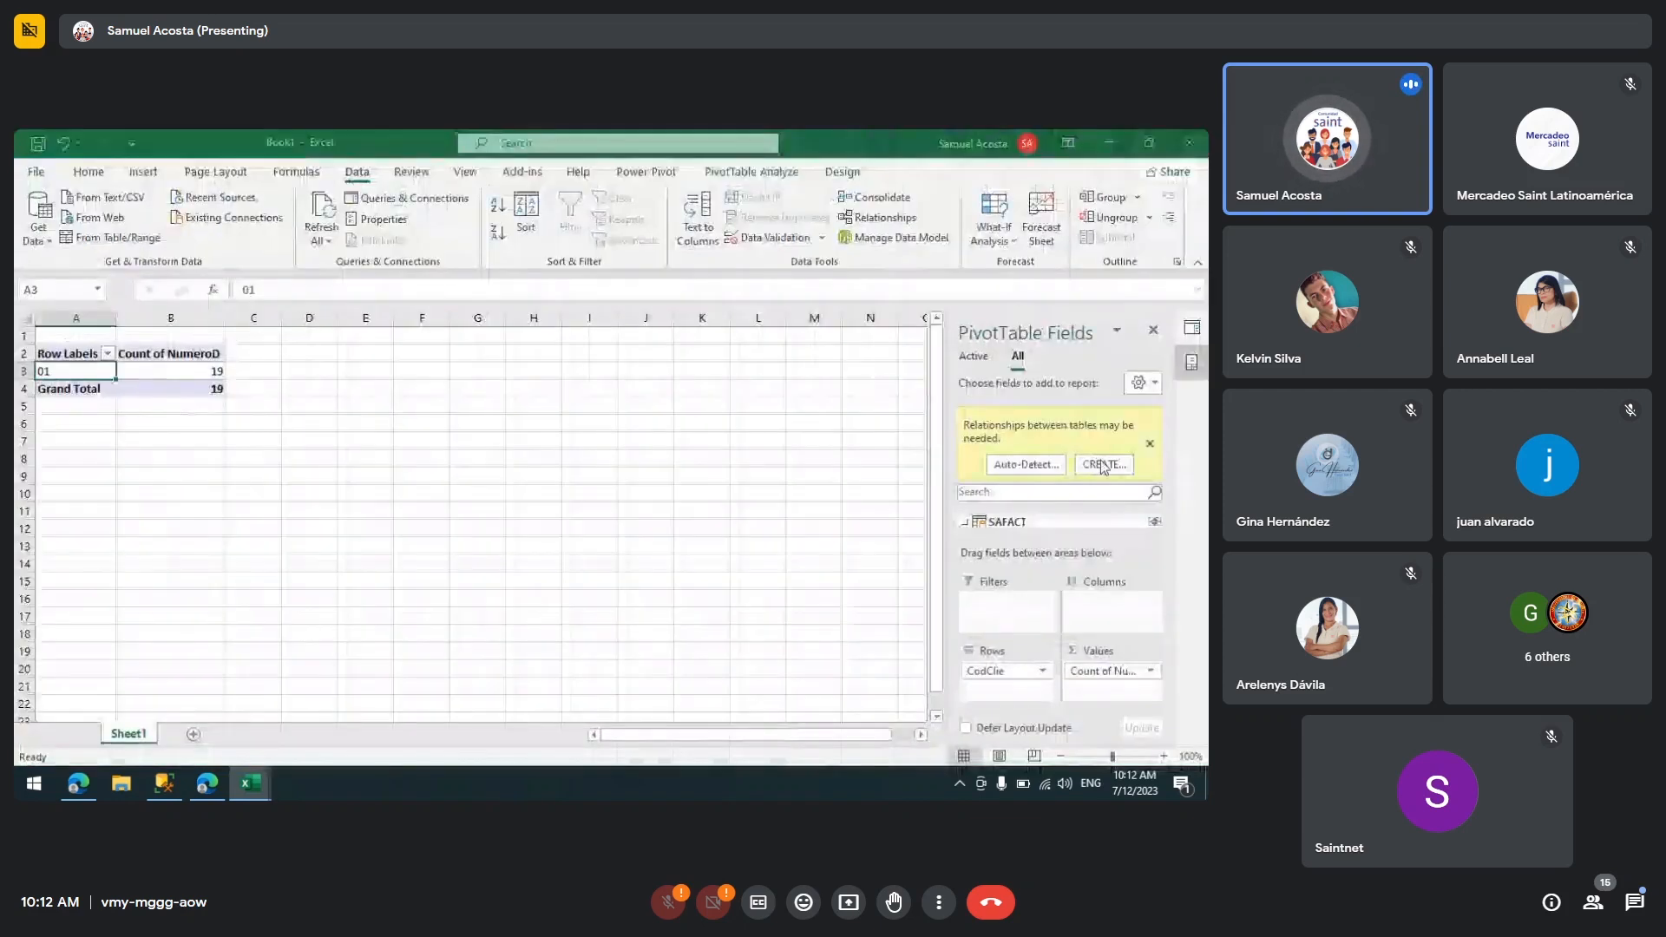
click(1103, 465)
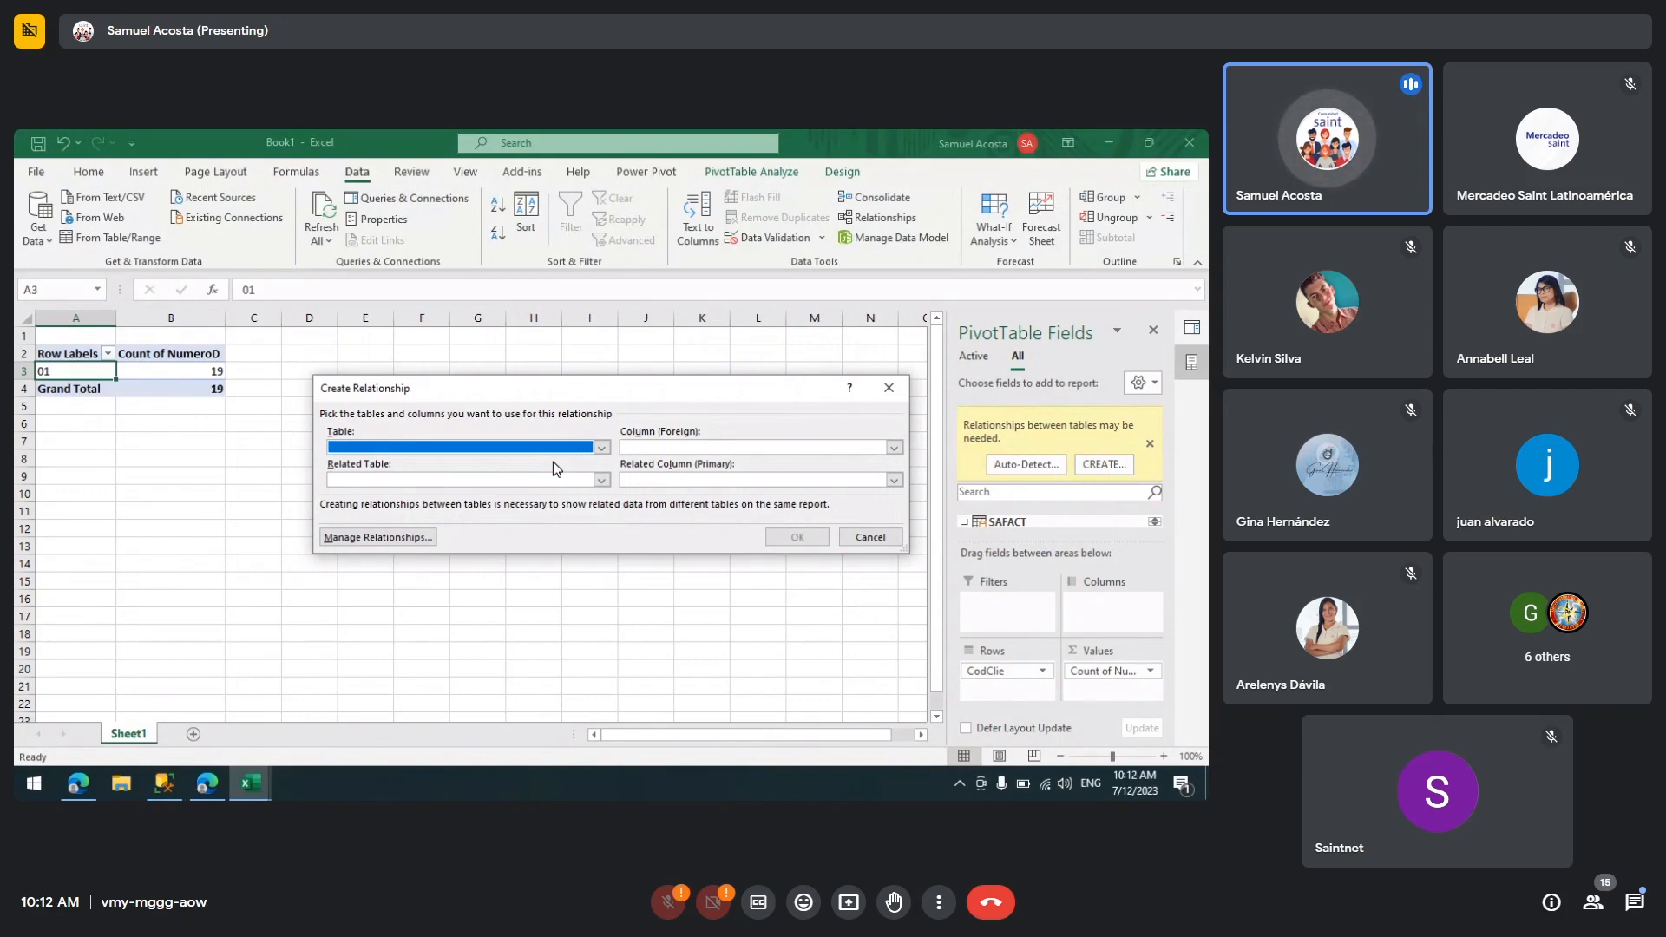
click(888, 388)
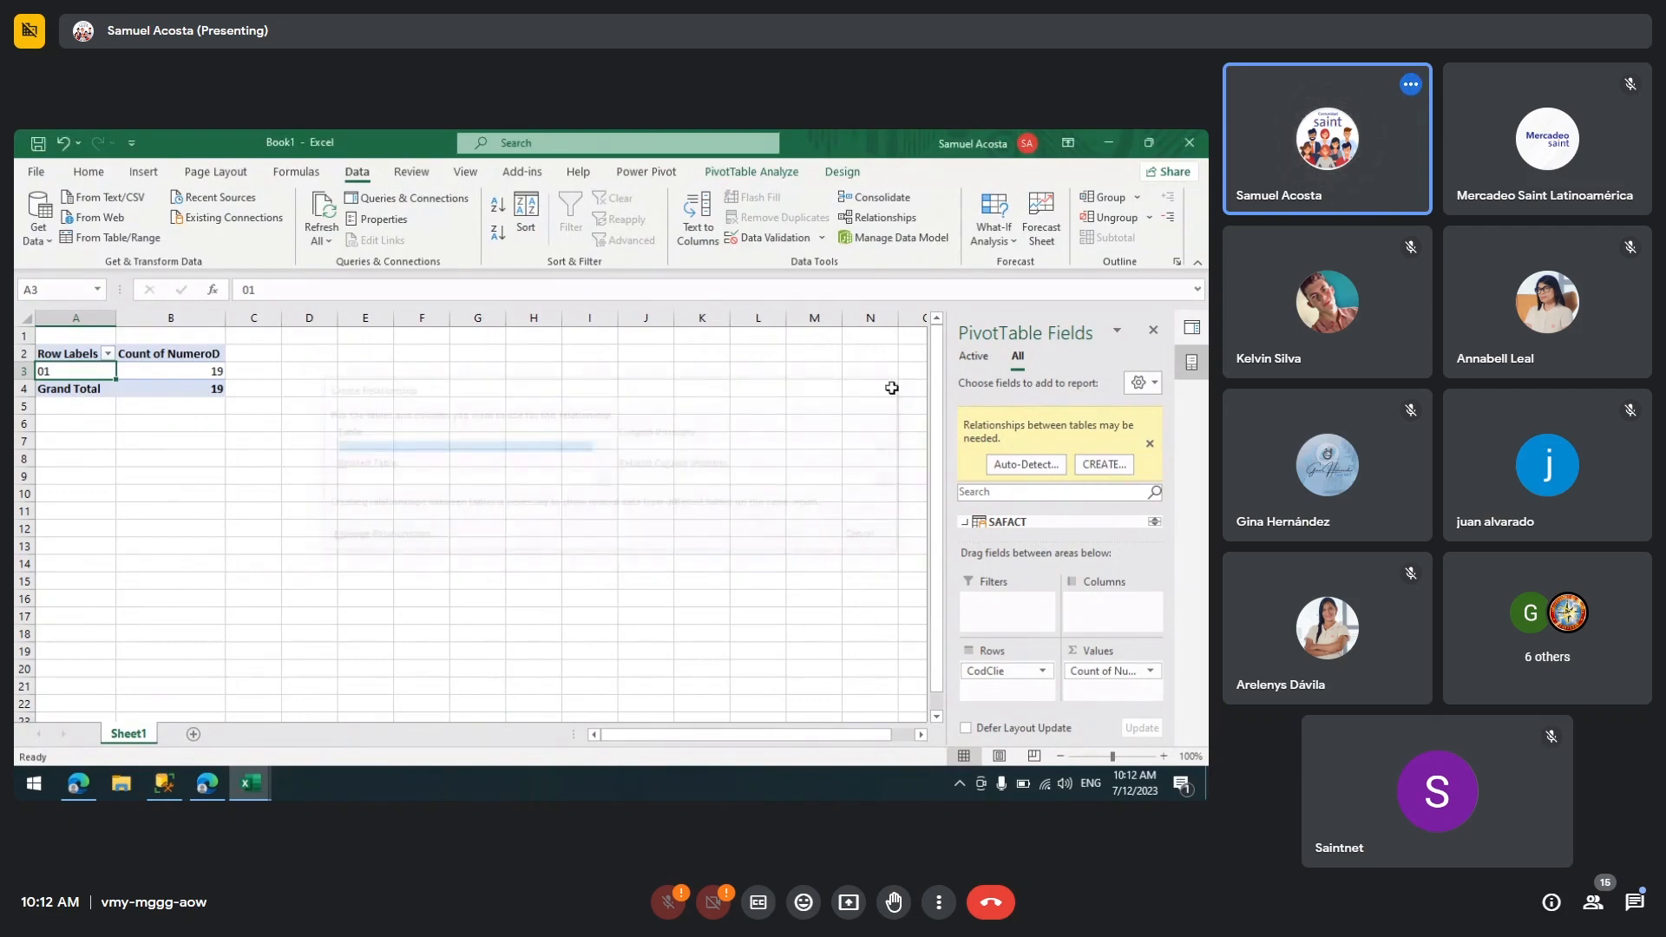
Step: In the Power Pivot diagram, move the SAFACT table and create a relationship from SACLIE to SAFACT
mouse_move(266, 774)
click(342, 715)
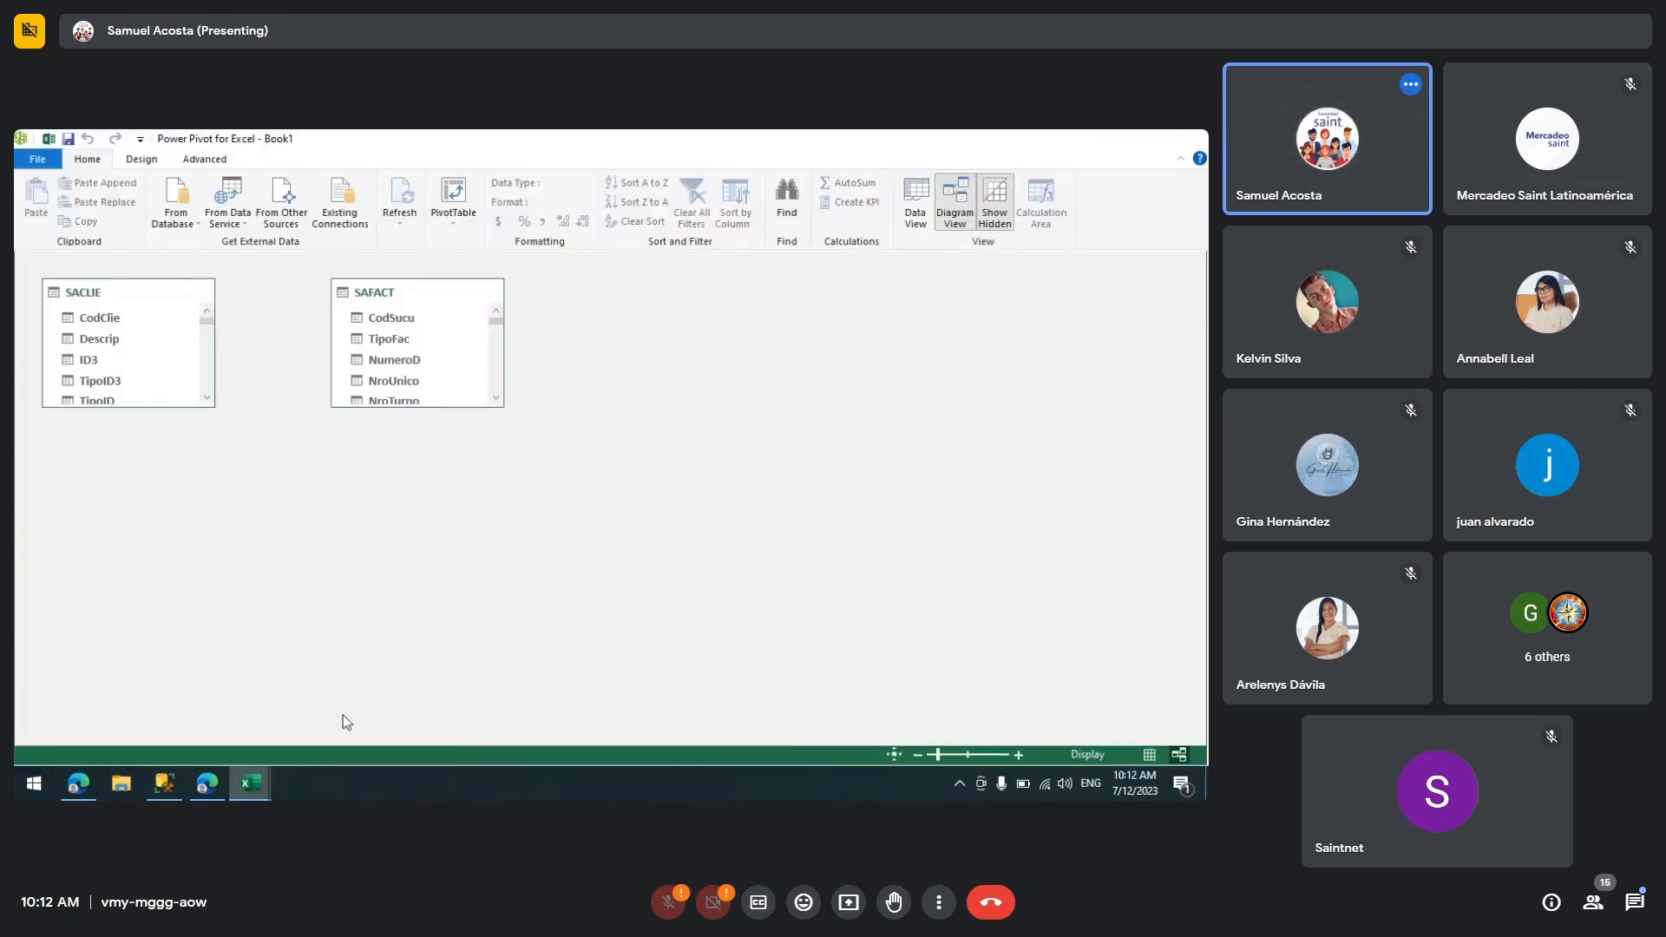
drag(387, 294, 515, 303)
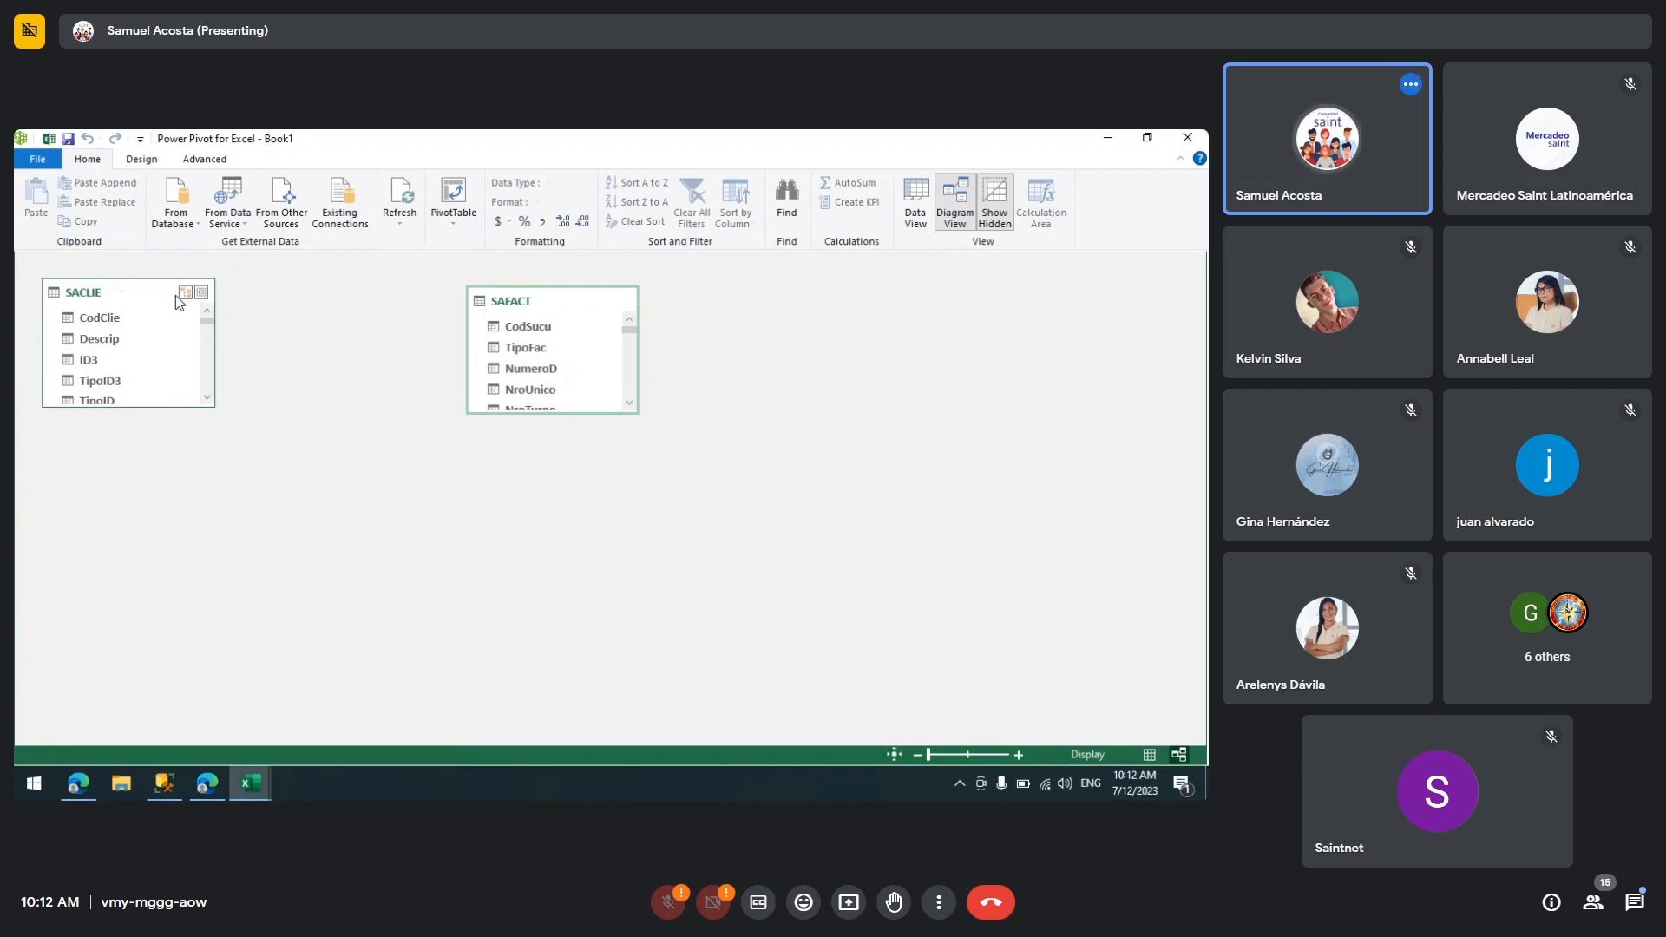
click(177, 299)
right_click(122, 294)
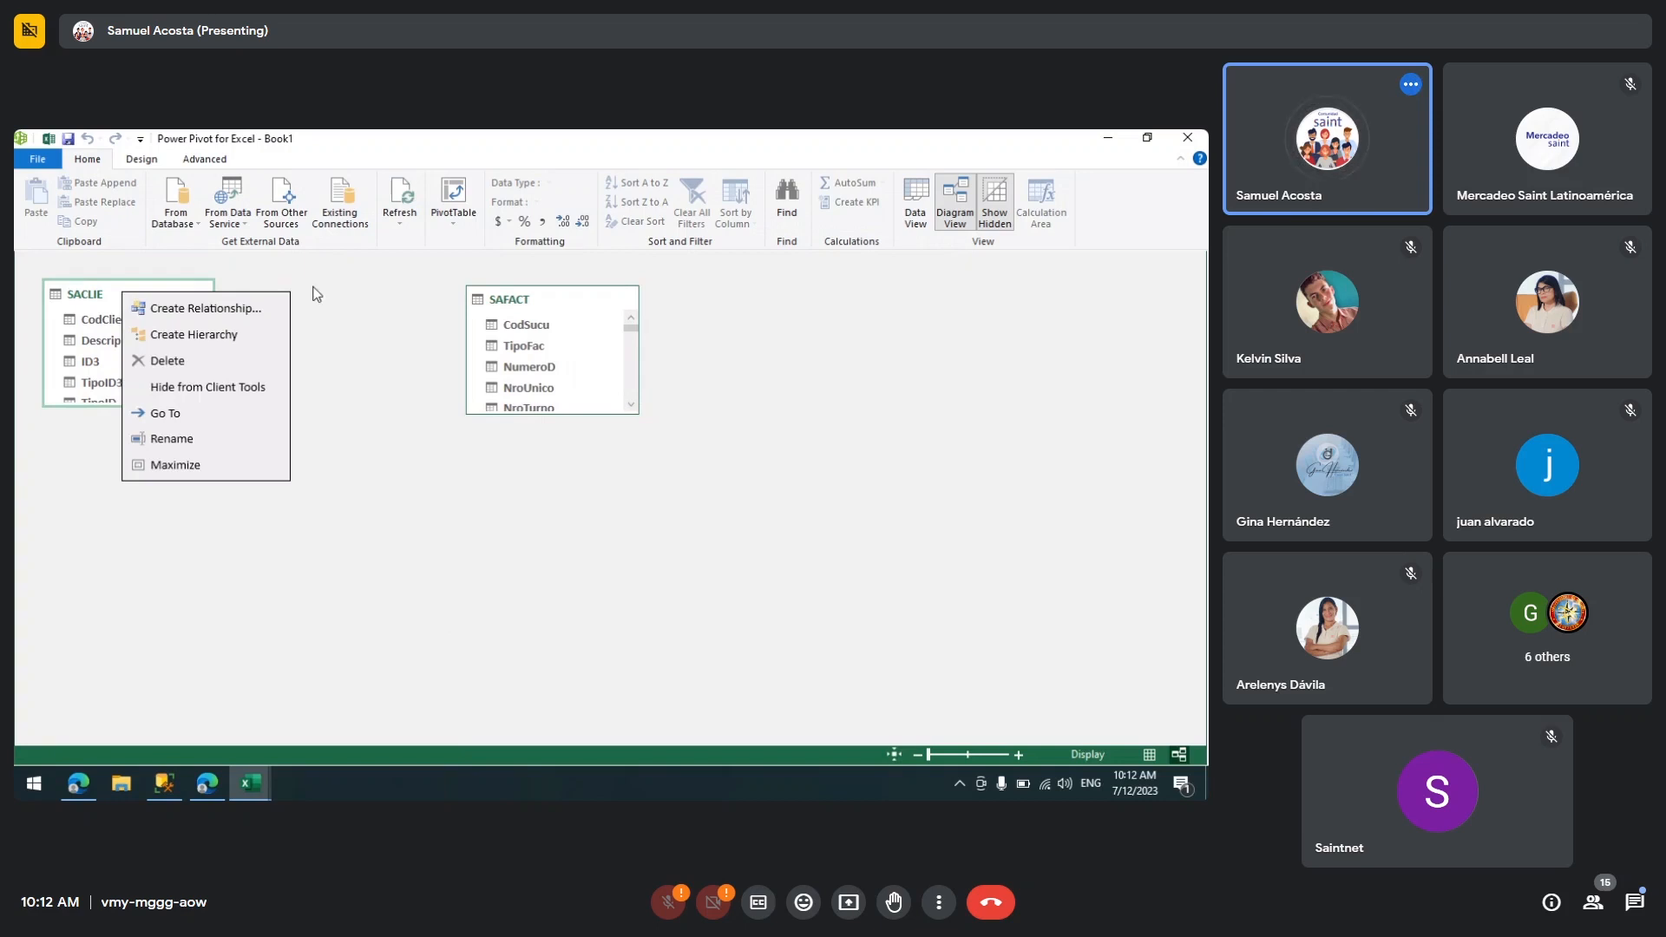
click(314, 289)
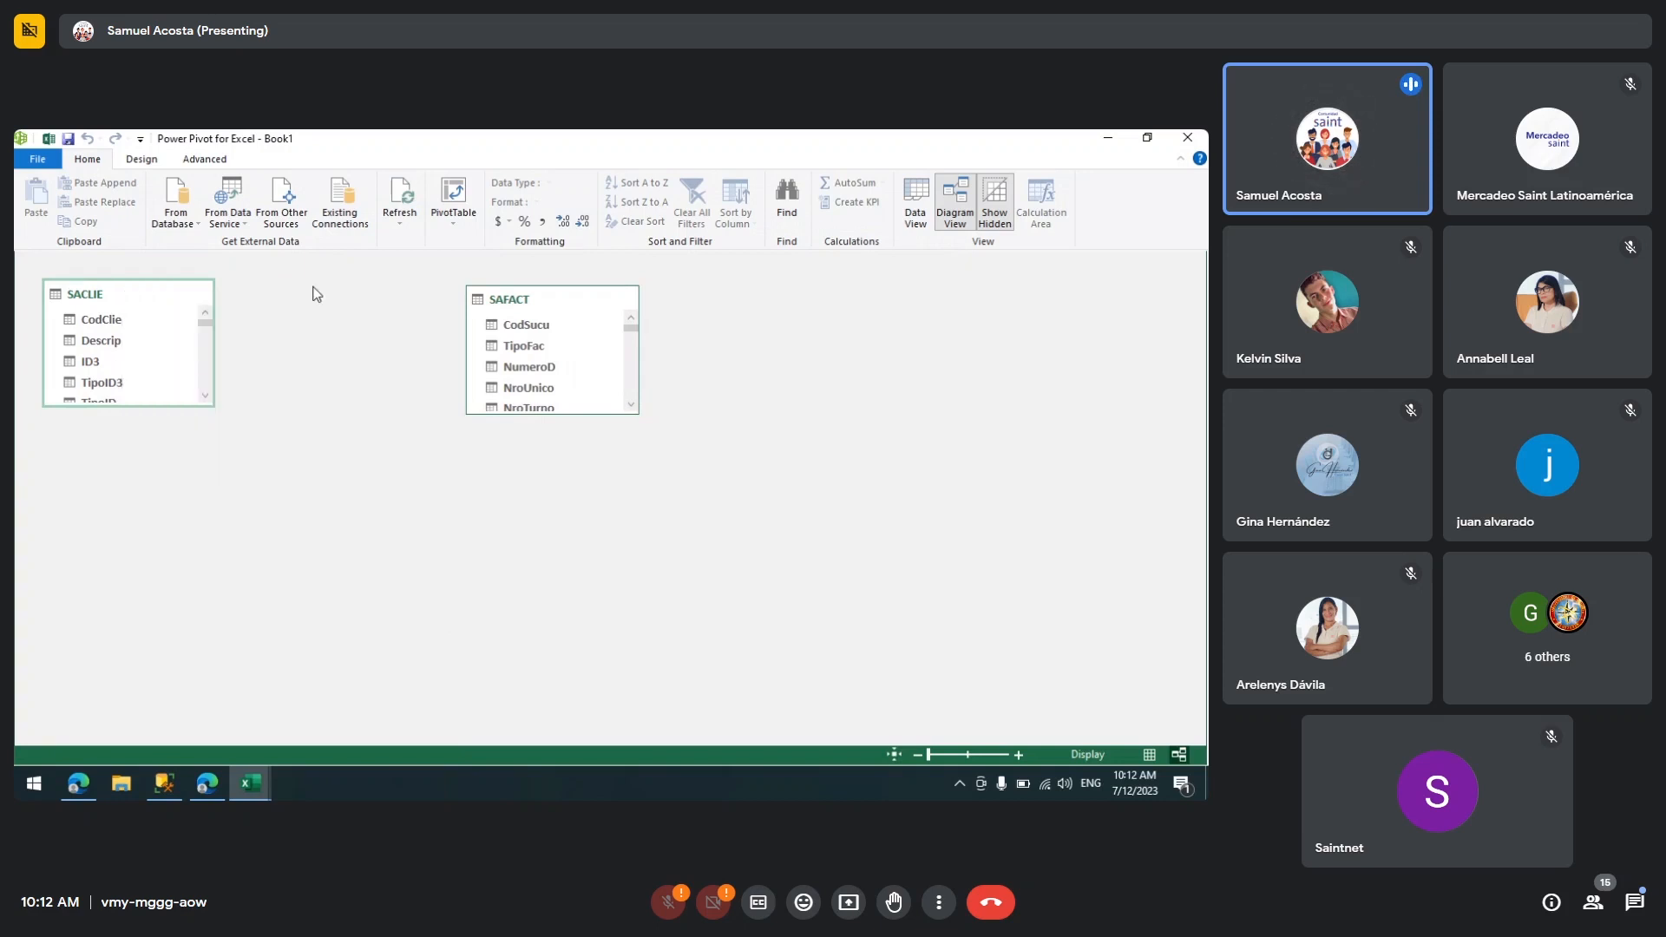
right_click(145, 299)
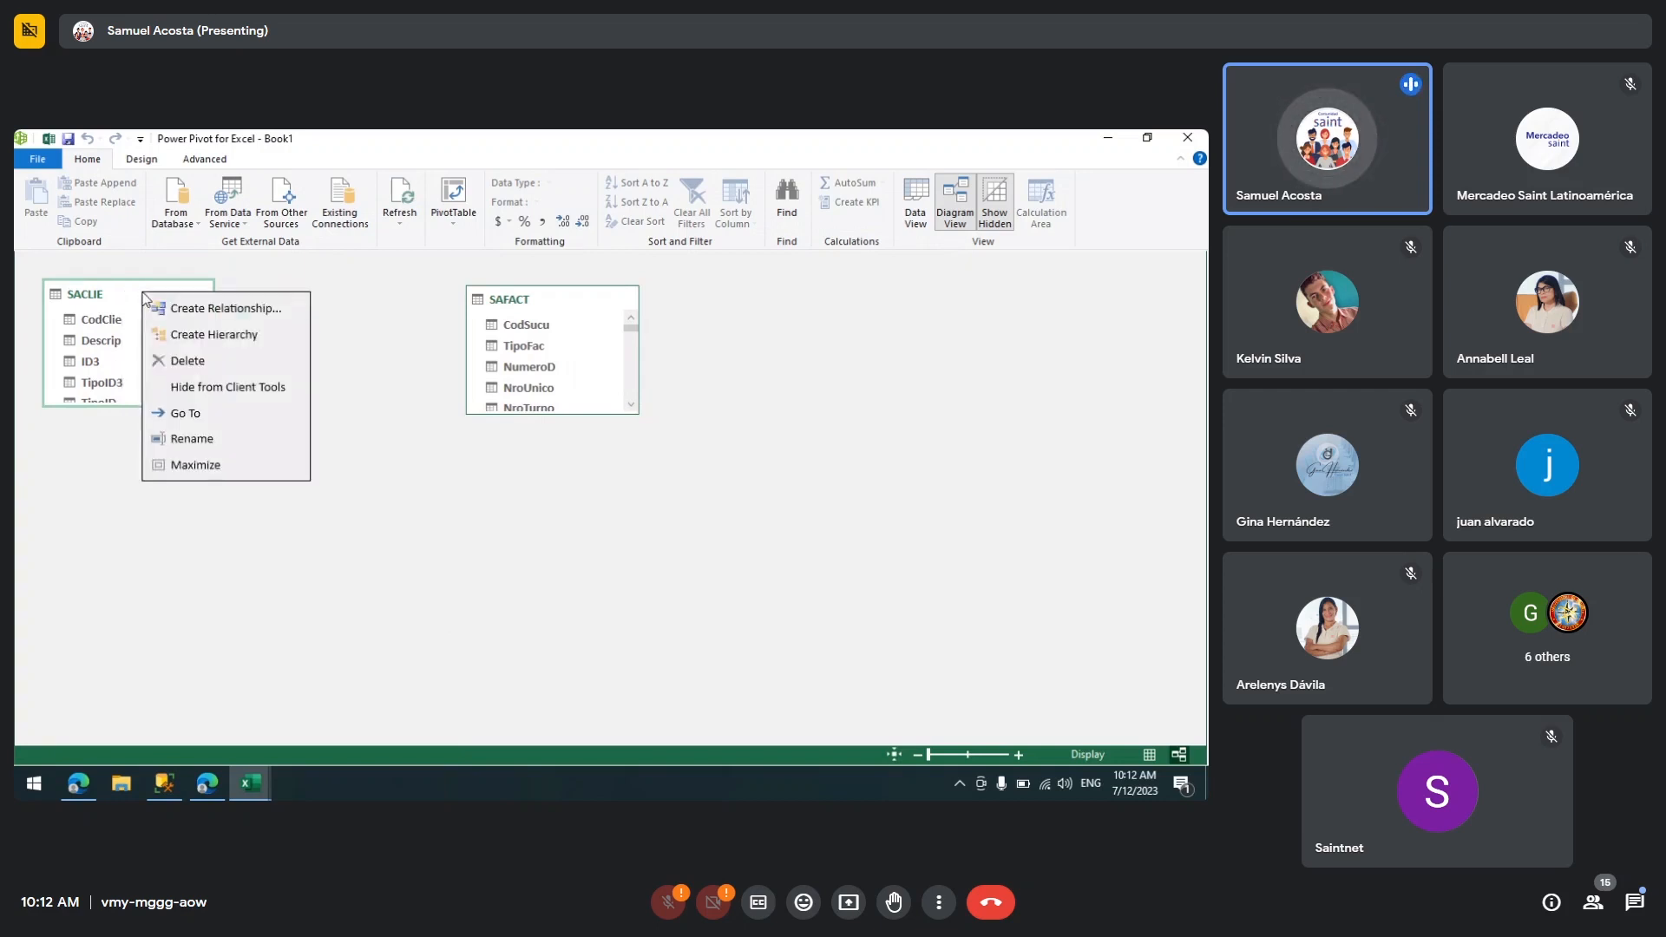
click(217, 314)
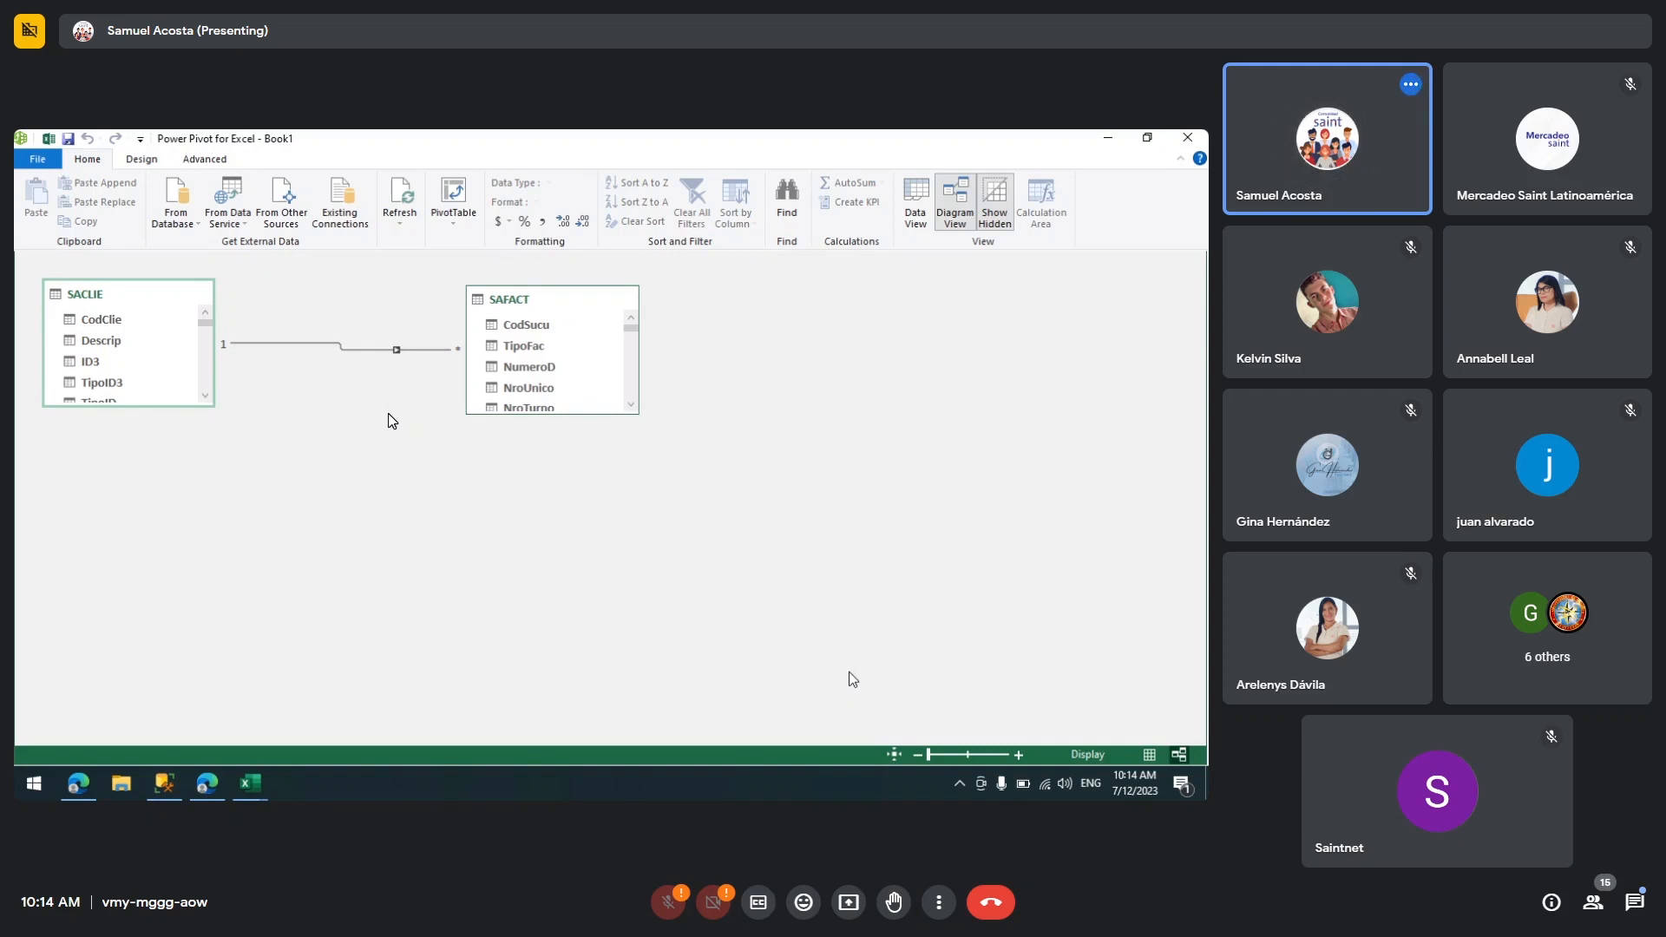
Step: Return to the Power Pivot diagram and rearrange the SAFACT table level with SACLIE
key(alt+Tab)
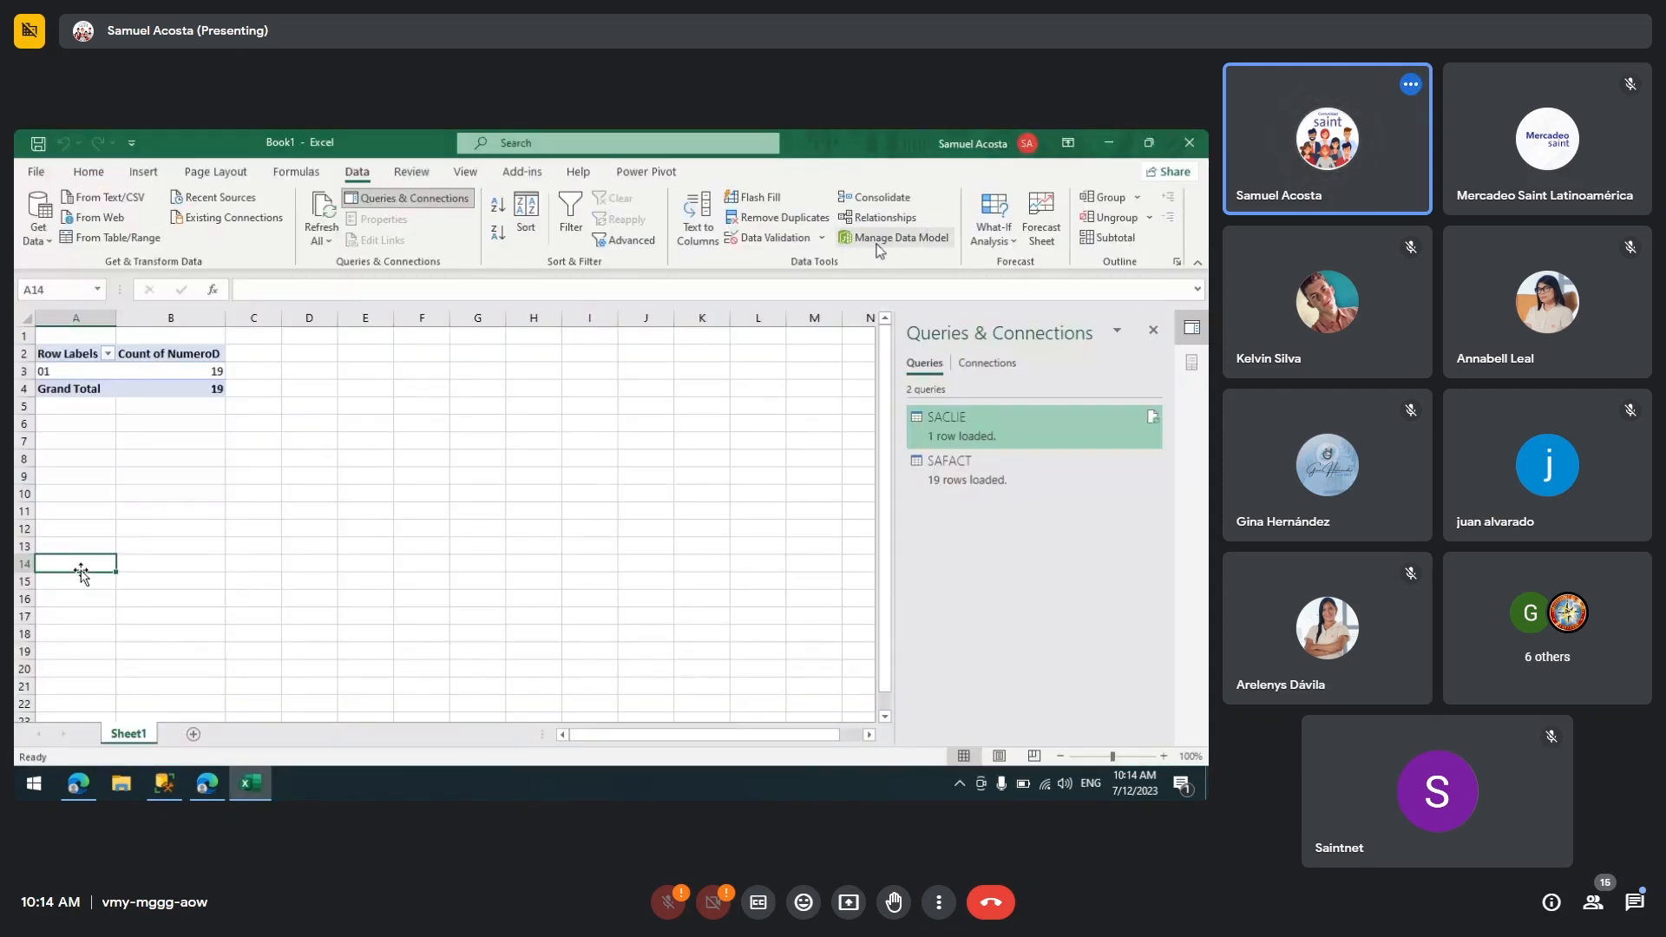
click(893, 237)
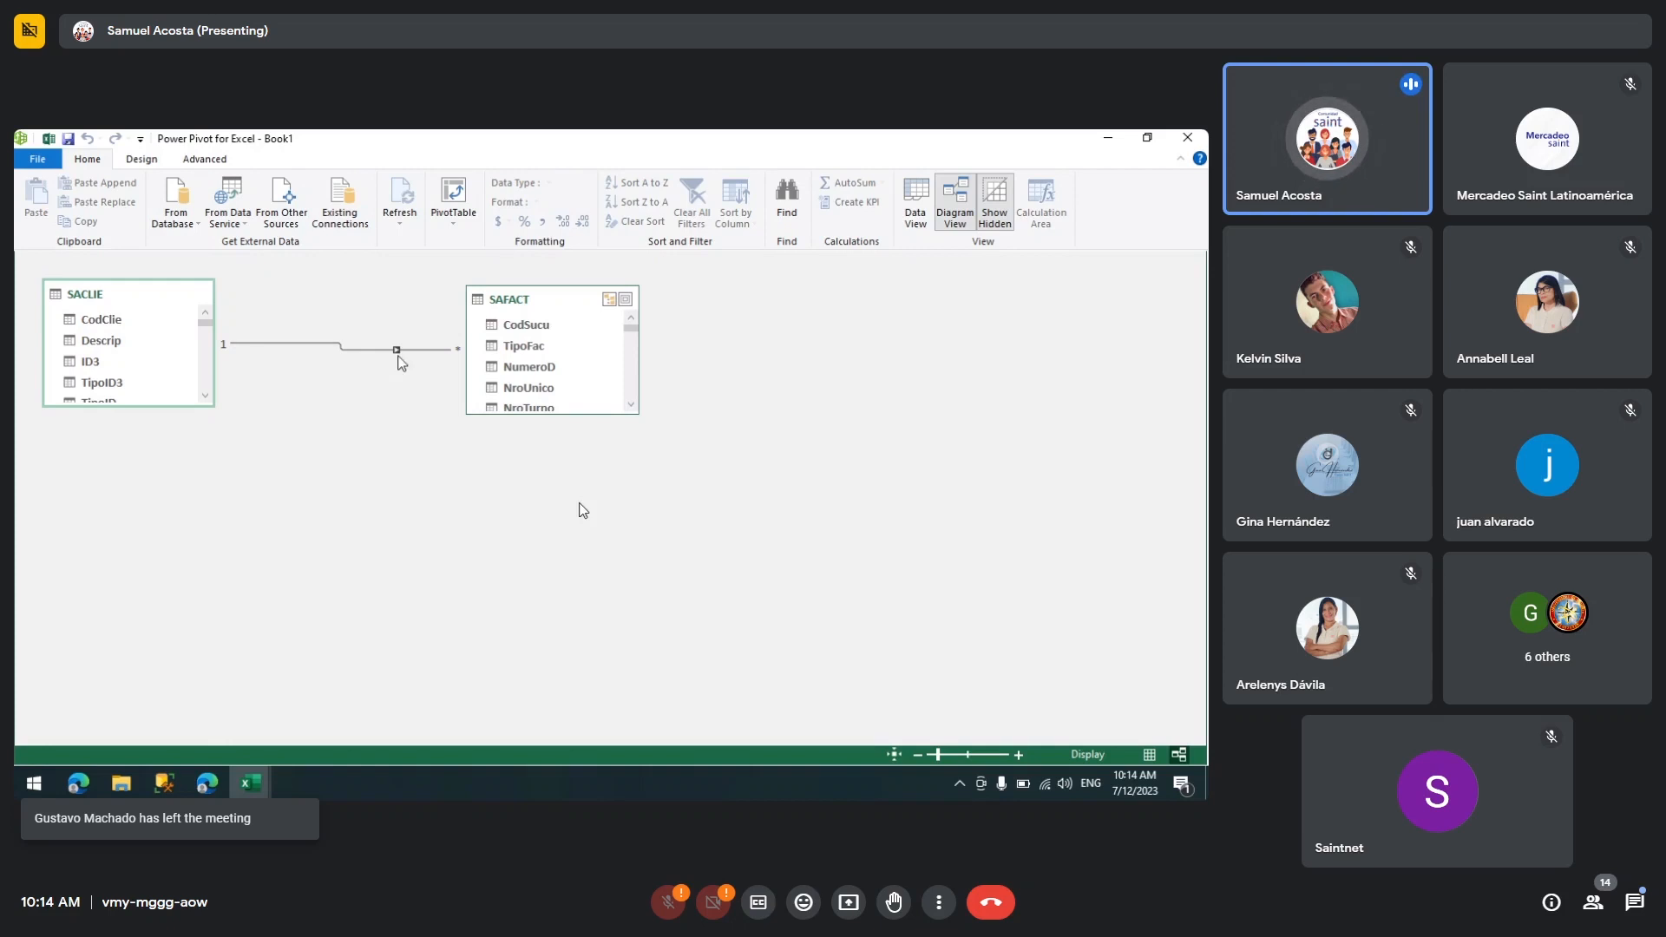
drag(523, 307, 348, 408)
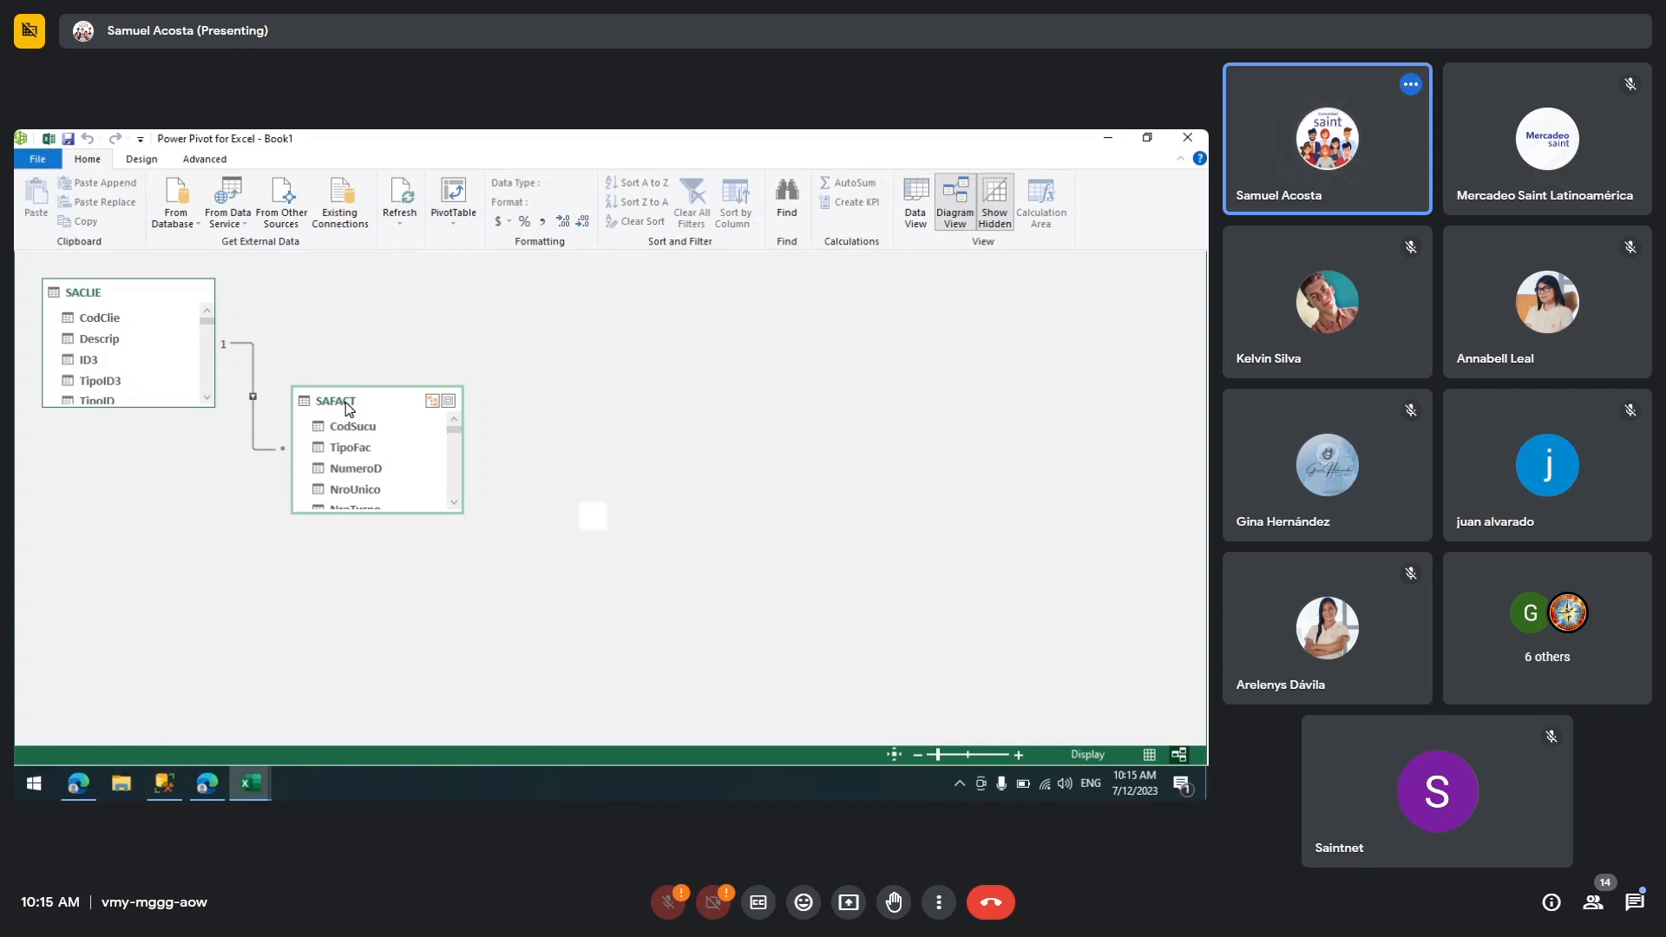
drag(347, 406, 464, 299)
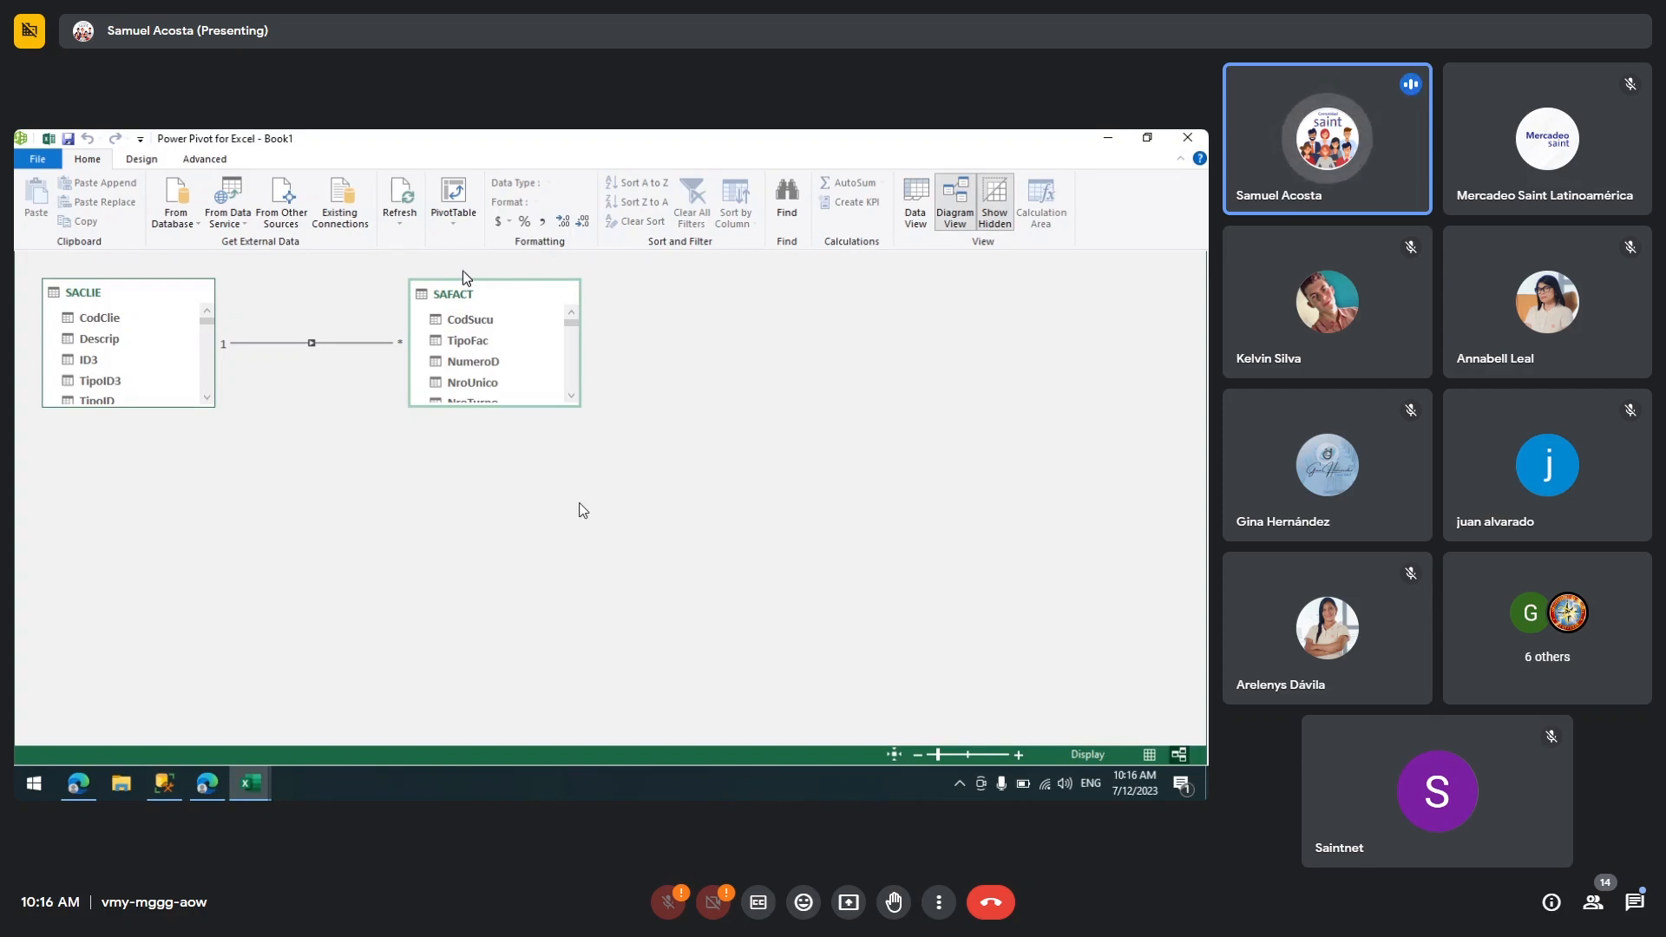
drag(474, 305, 475, 317)
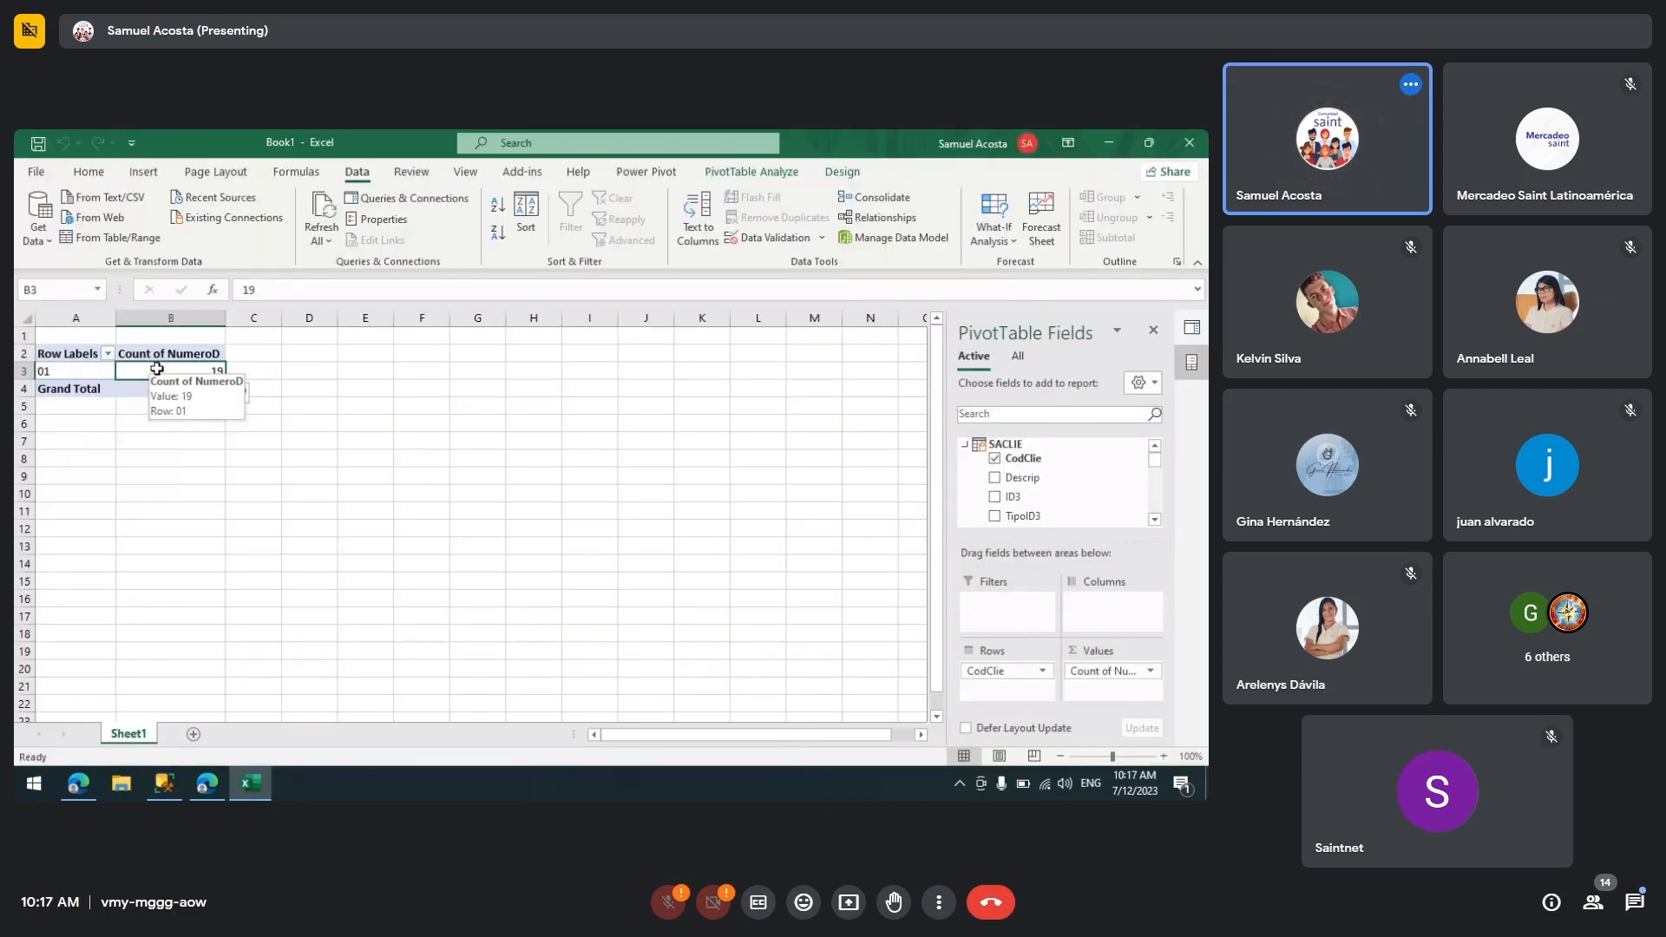
Step: Add SACLIE's Descrip field to the Rows area and remove CodClie from Rows
click(964, 445)
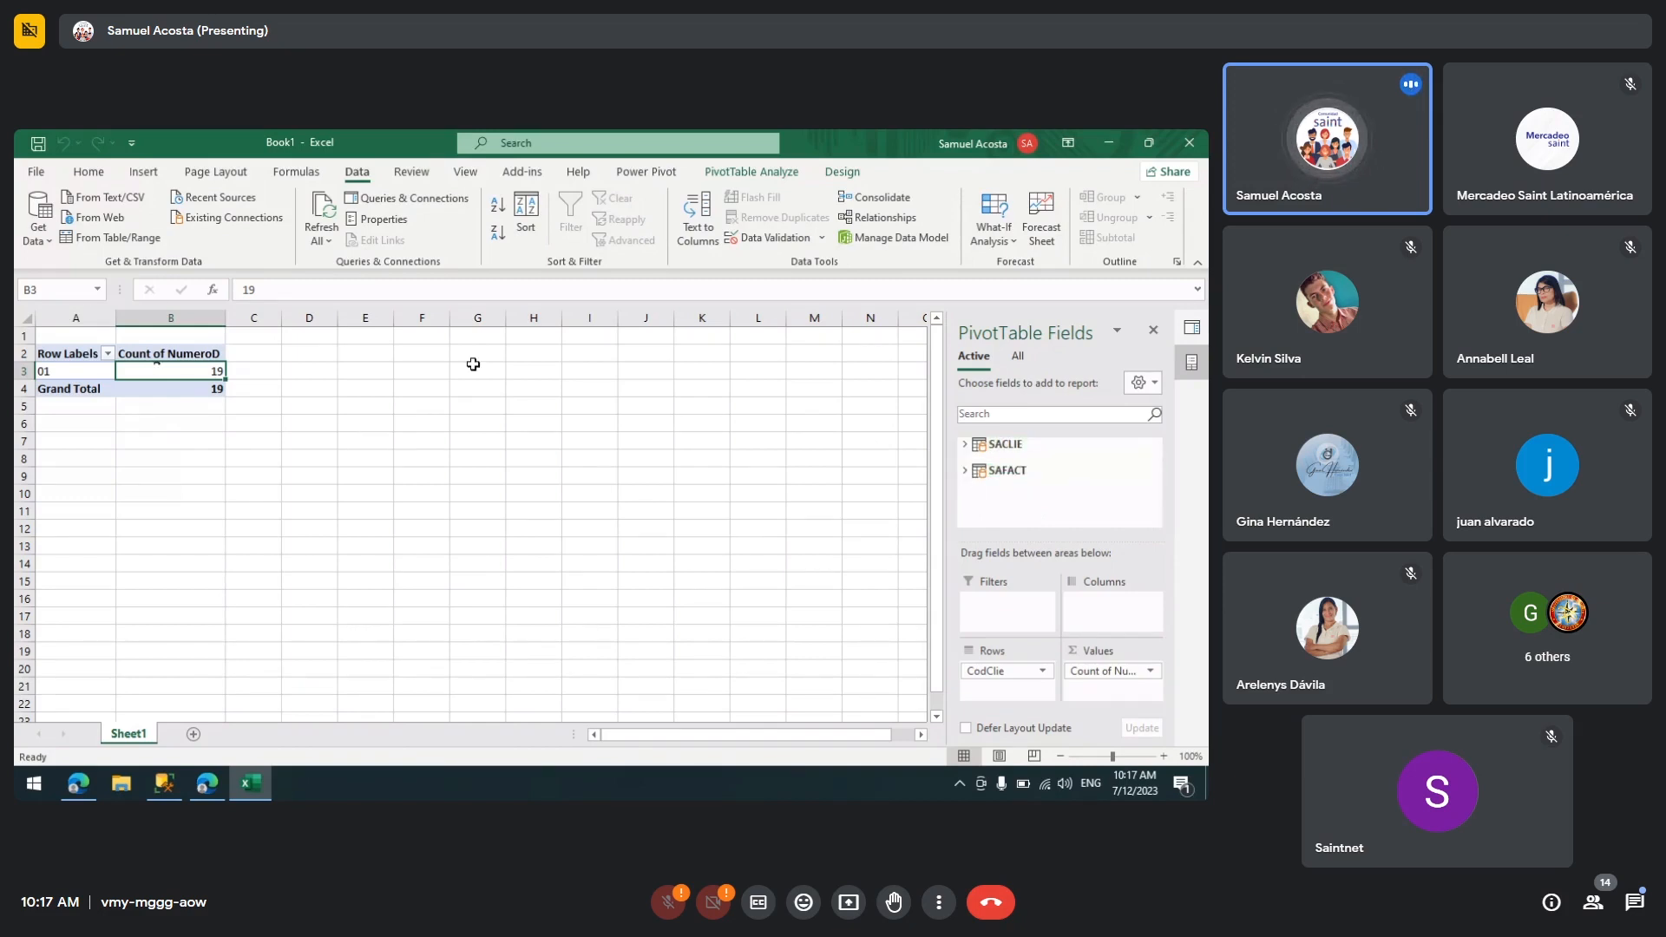
click(1011, 470)
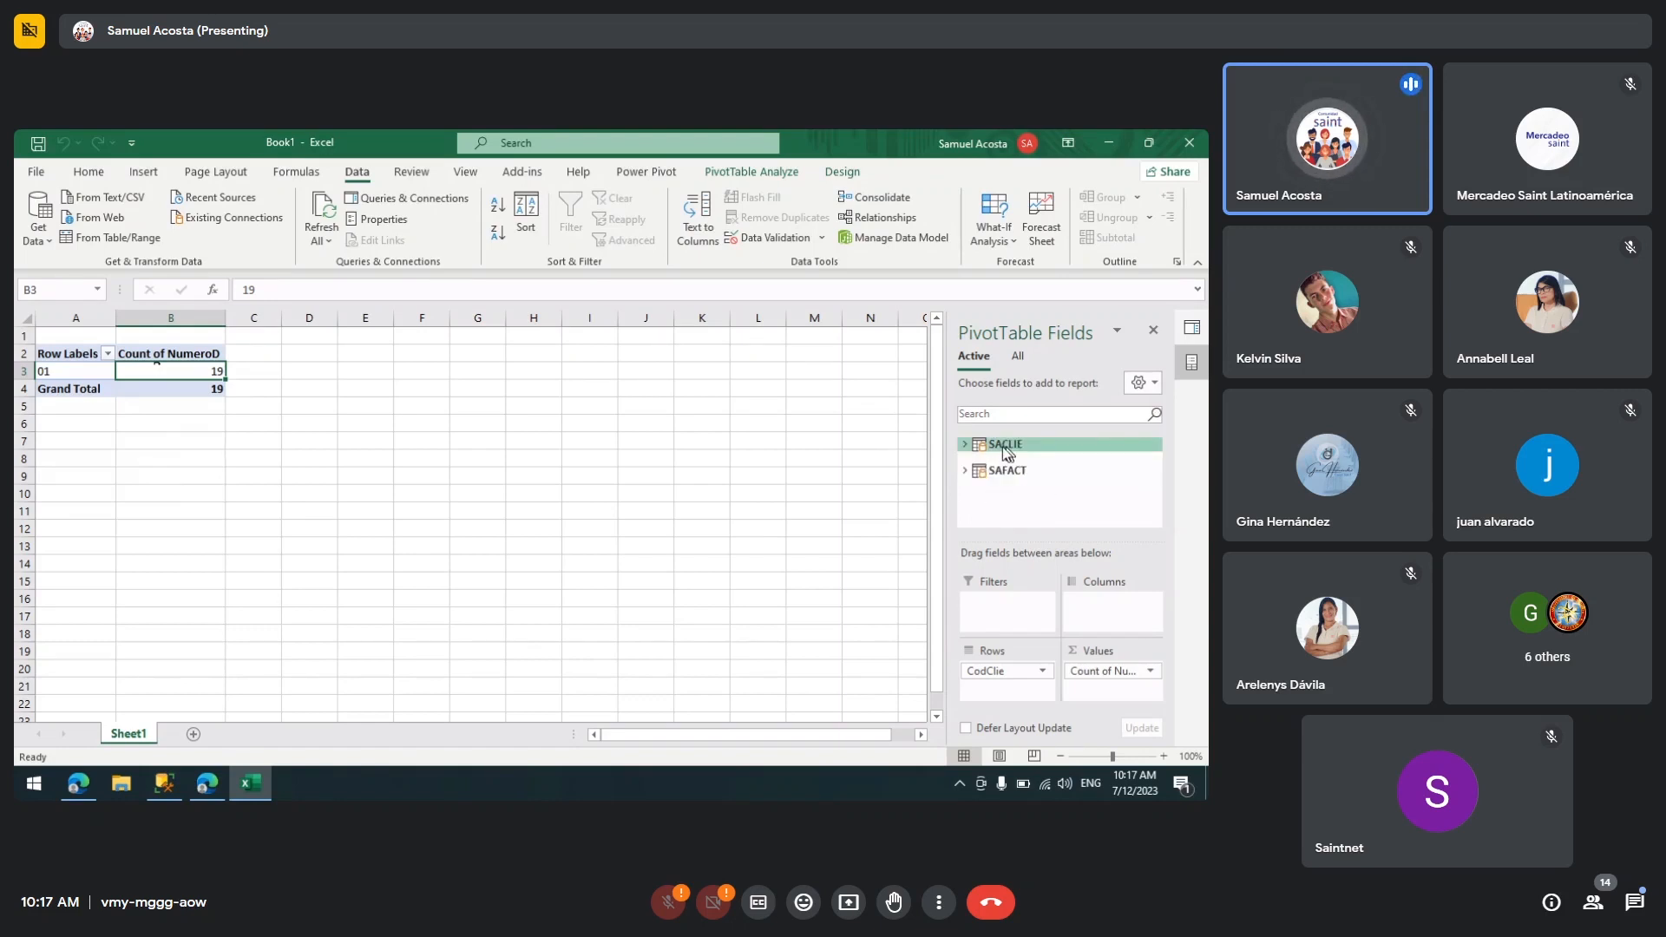
click(1004, 448)
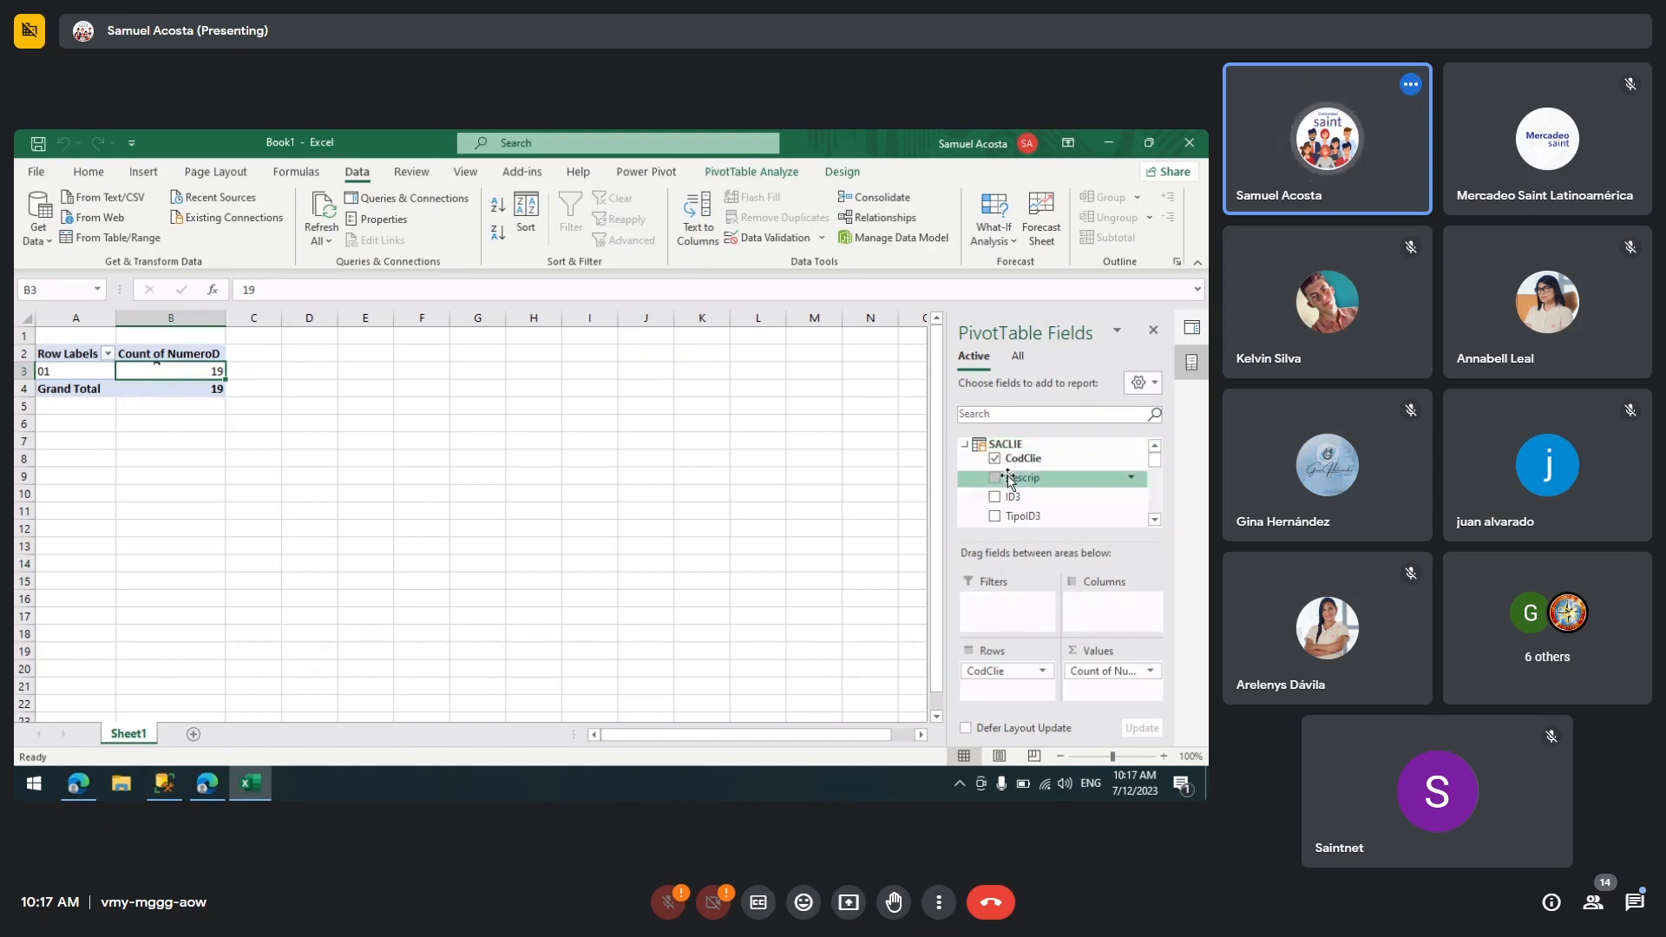
drag(1022, 477, 992, 695)
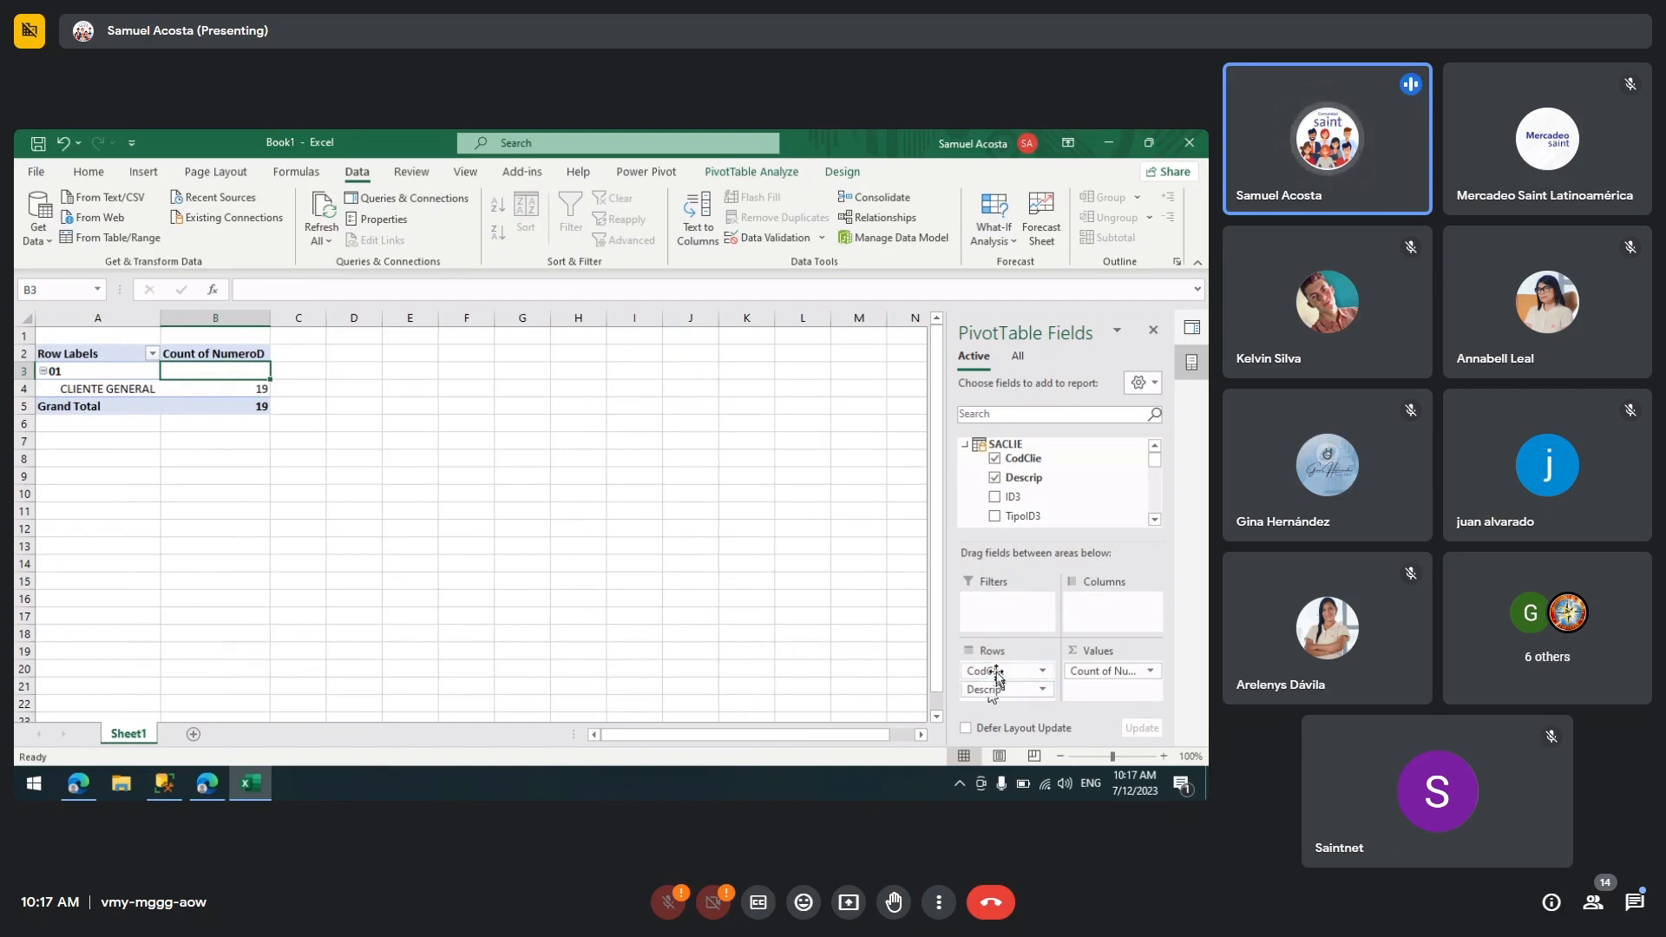
click(997, 673)
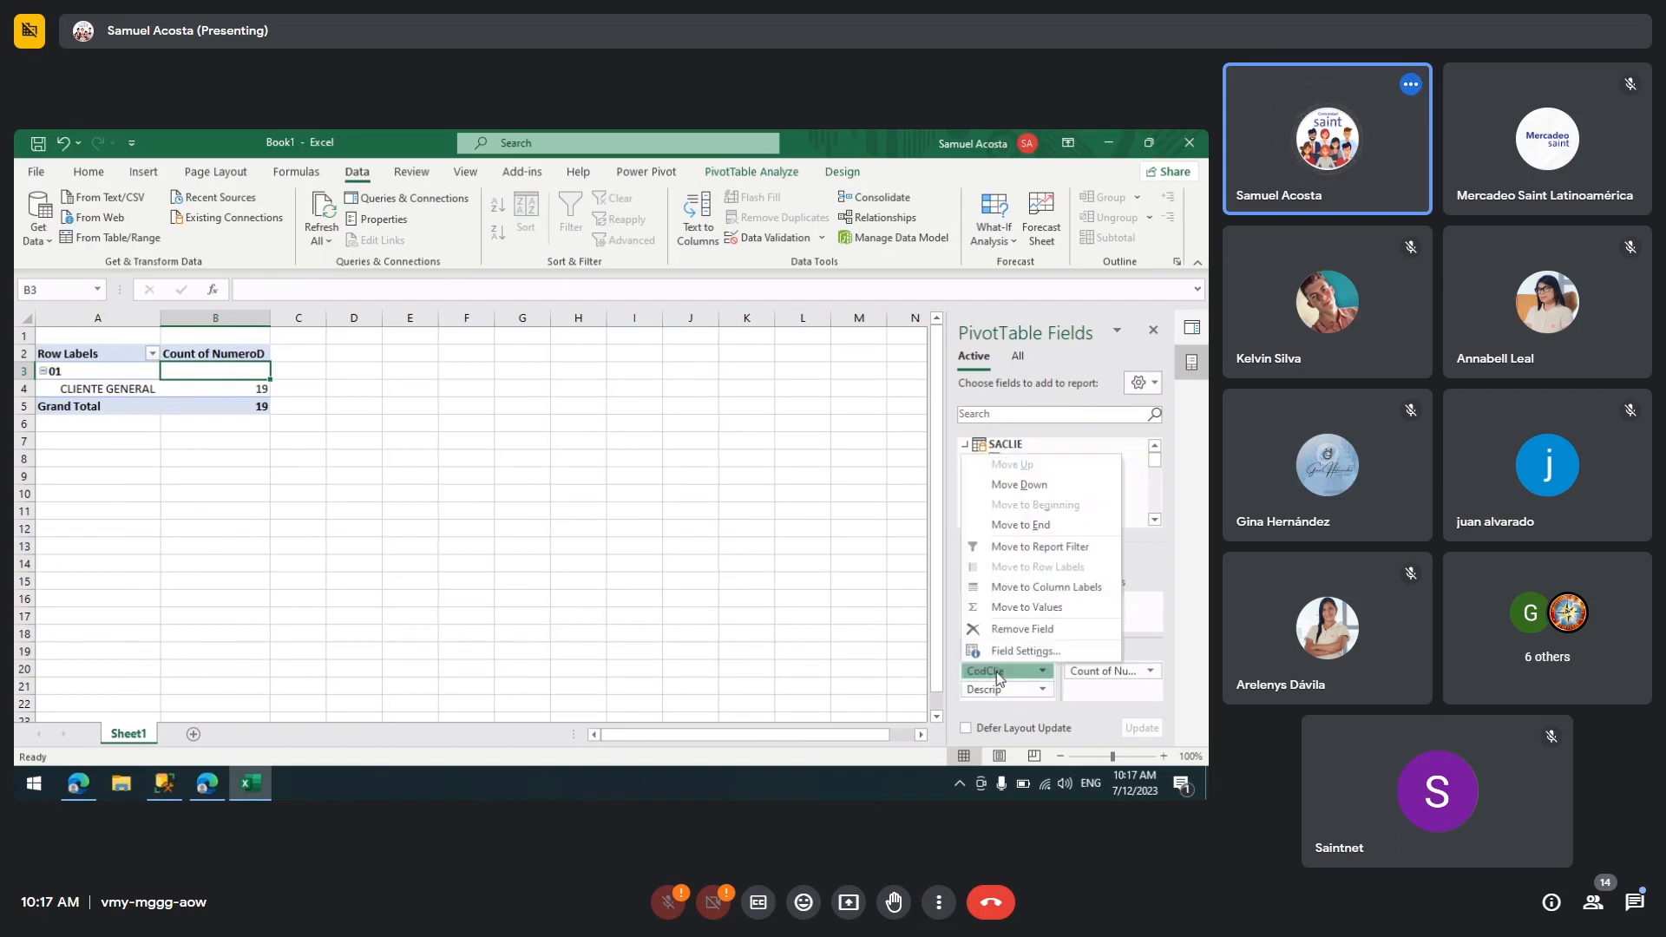
click(1035, 628)
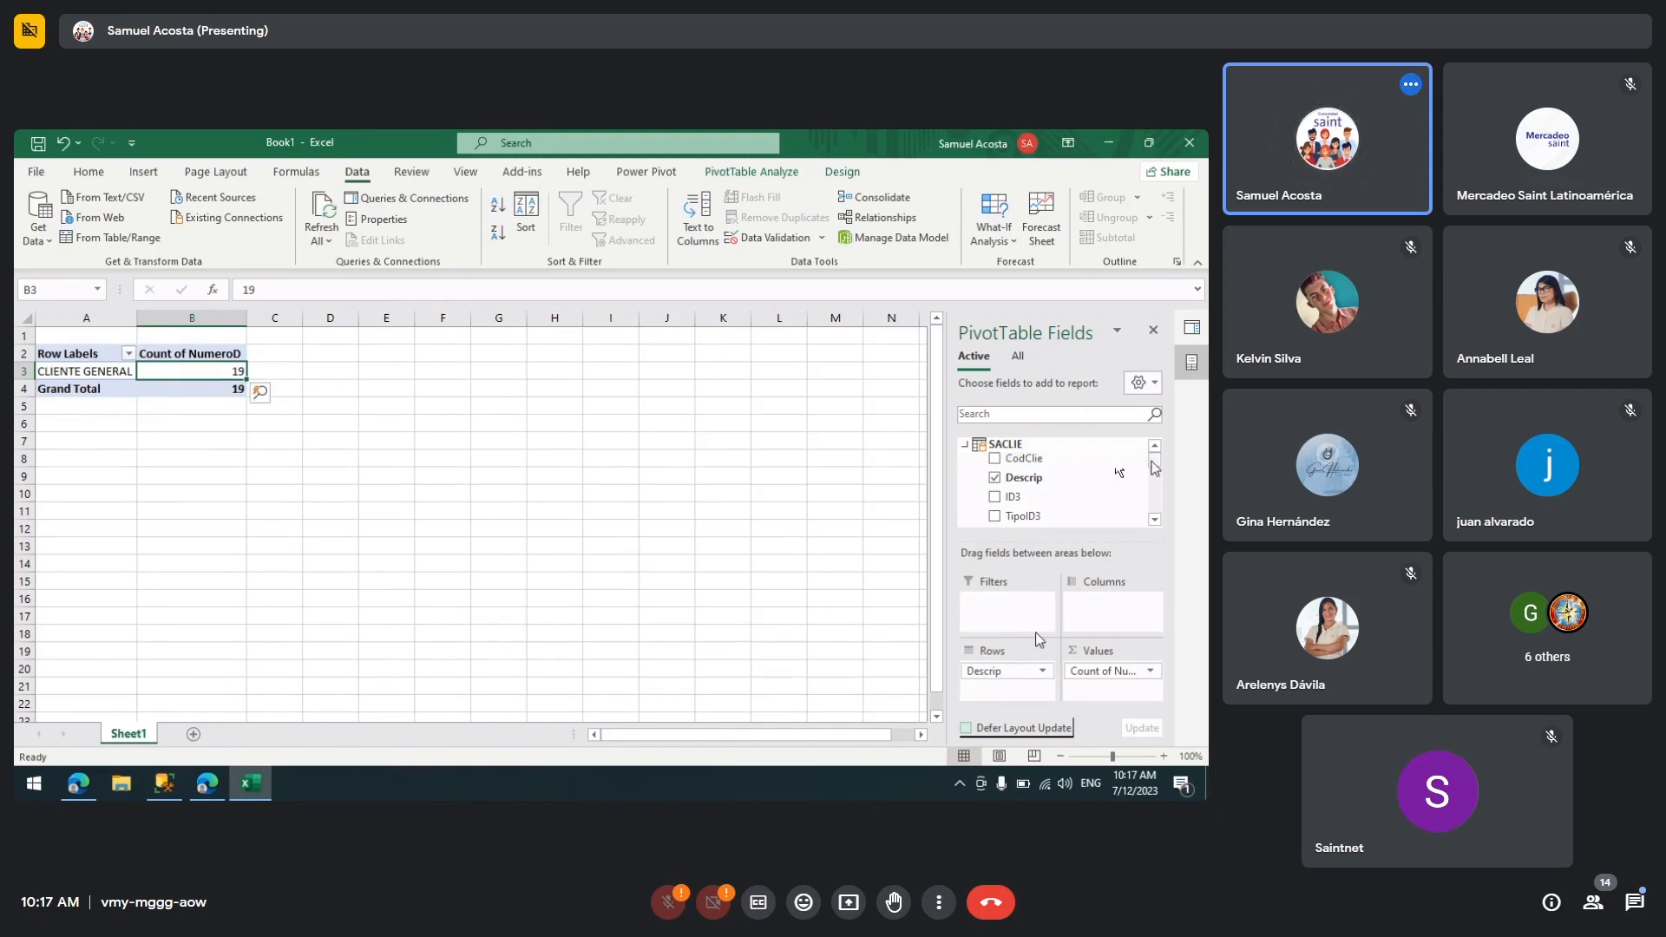
click(1147, 673)
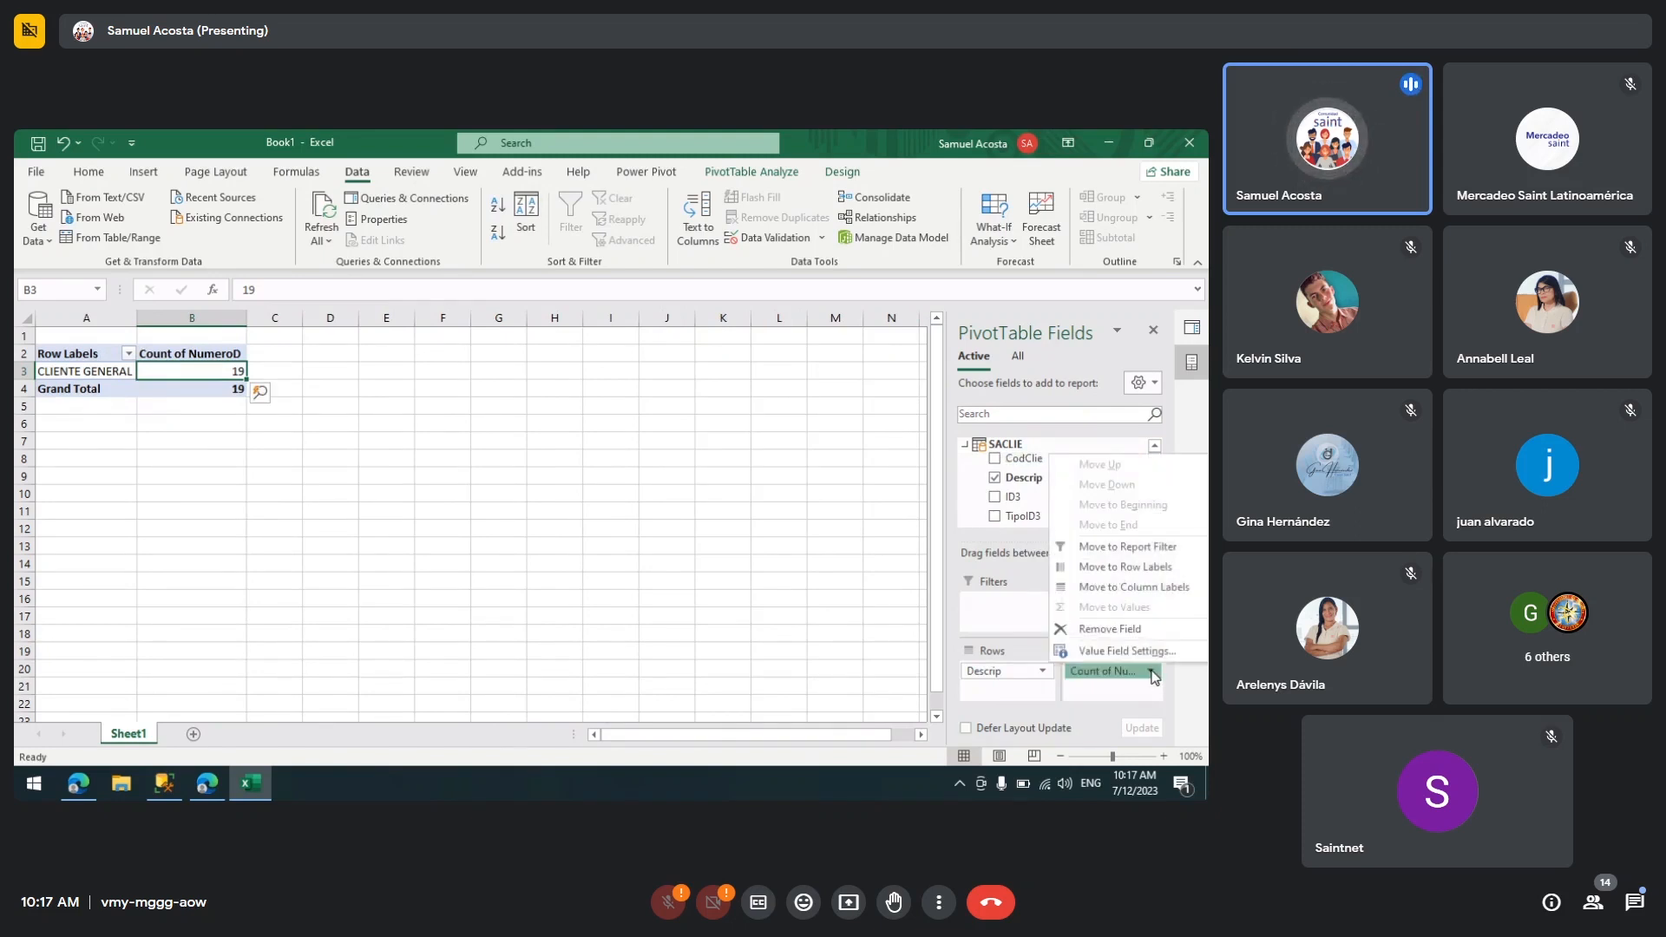
click(413, 477)
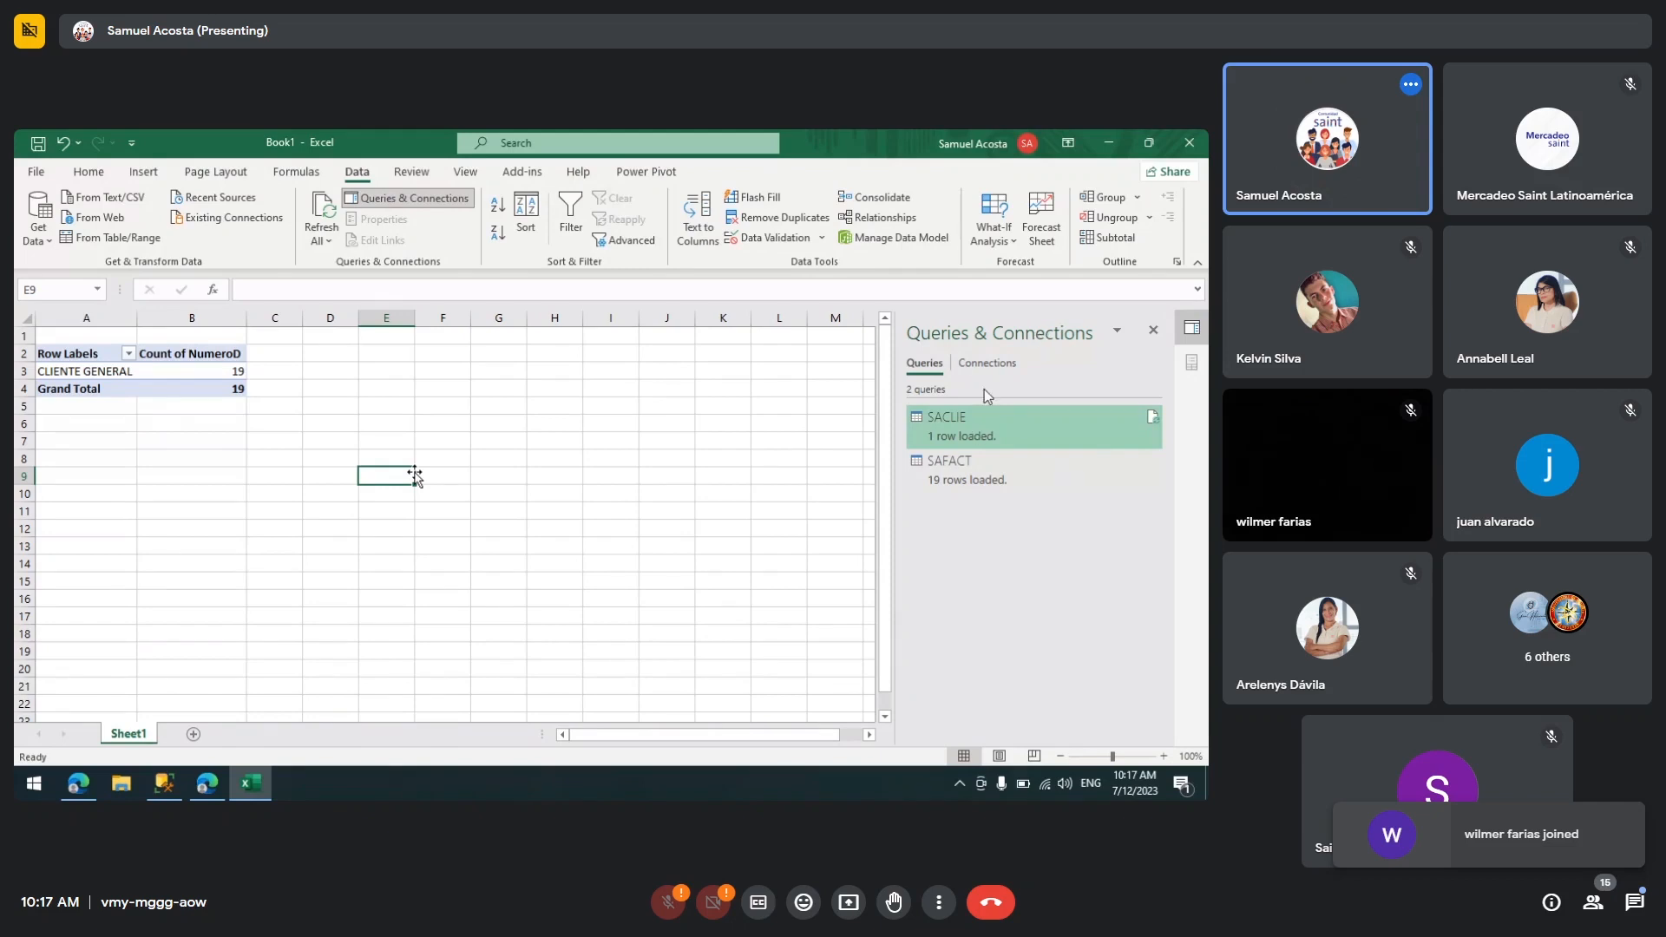
click(215, 367)
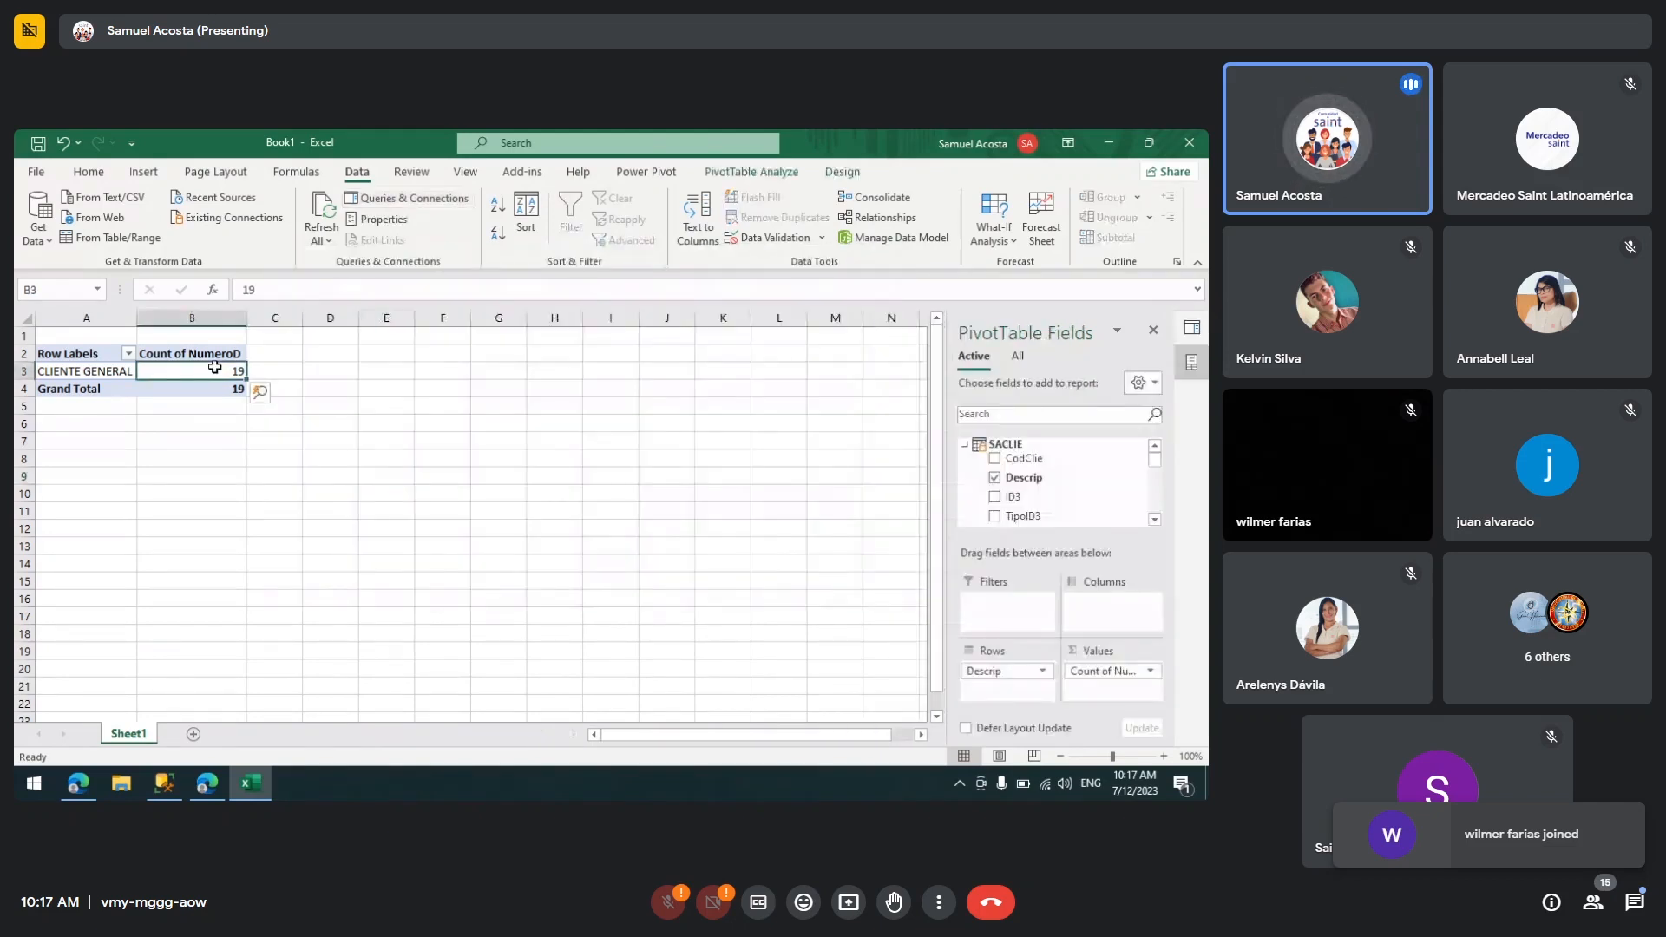
mouse_move(215, 367)
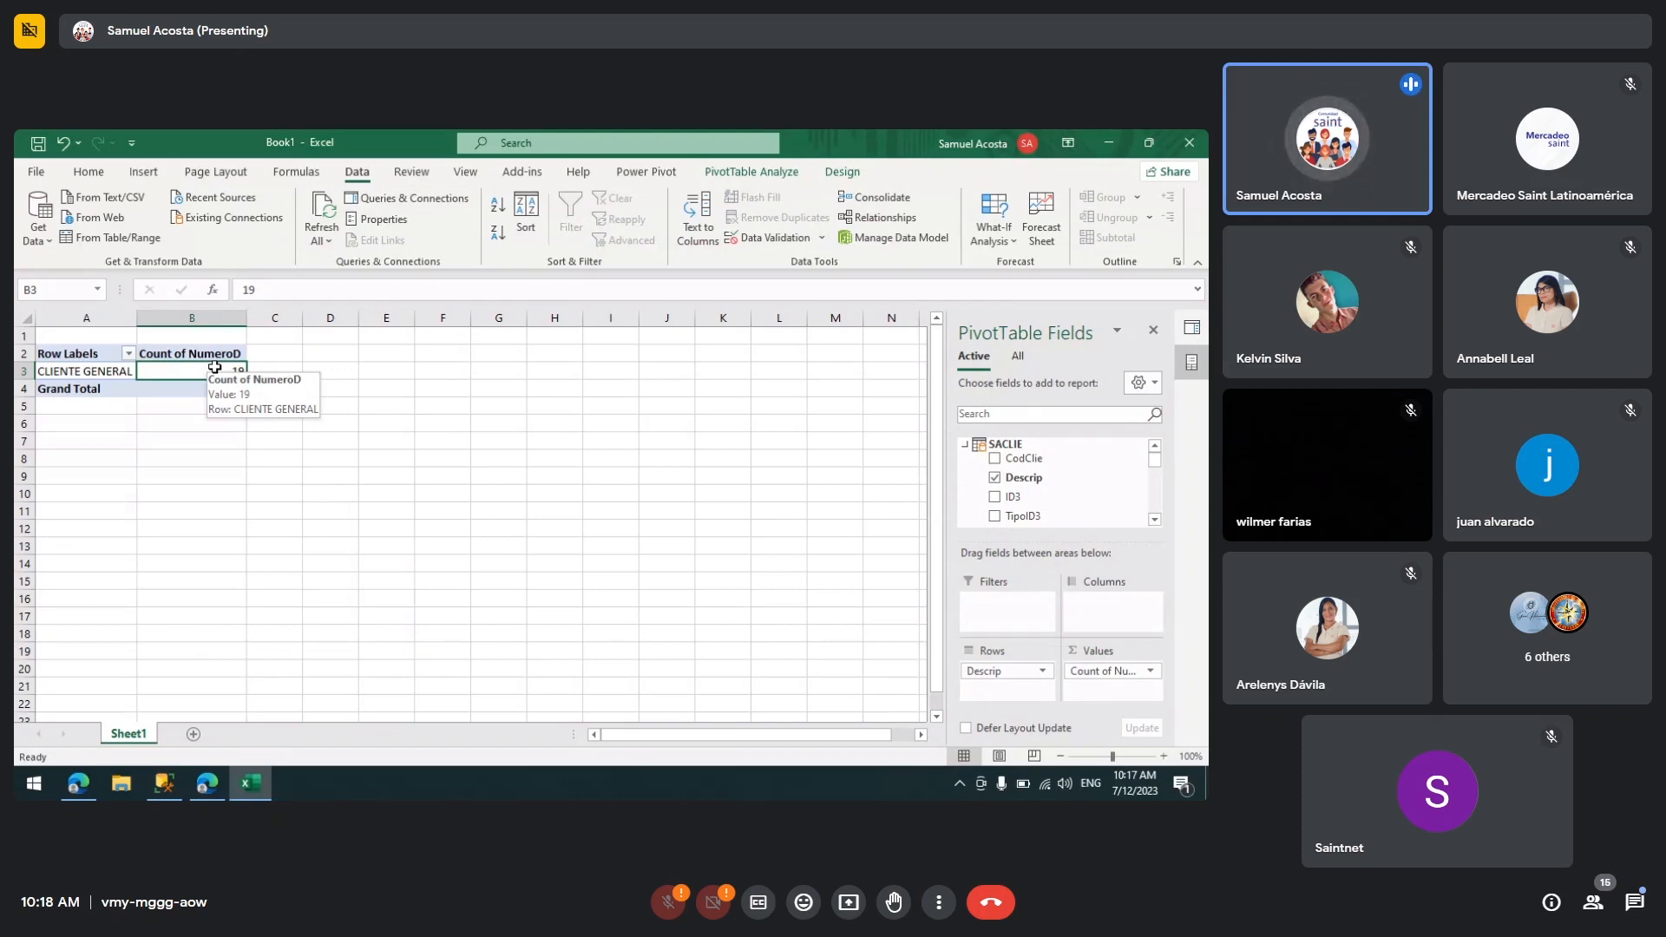
Step: Open the Data Model in Power Pivot and switch to Diagram View to review the relationship
click(905, 239)
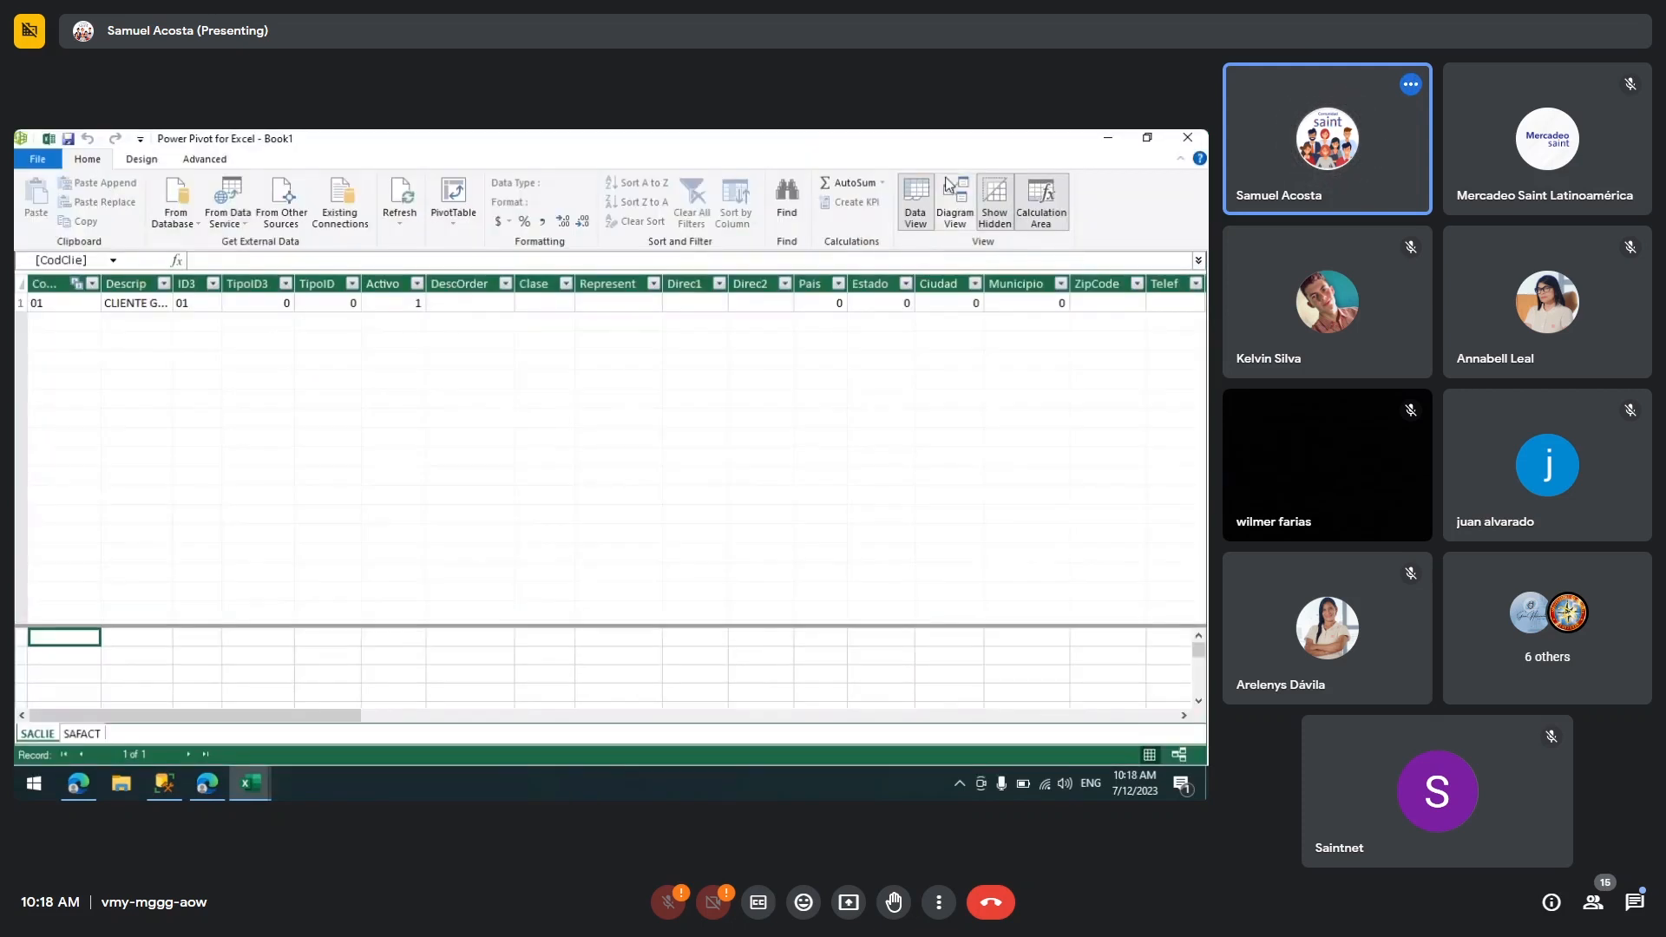
click(957, 200)
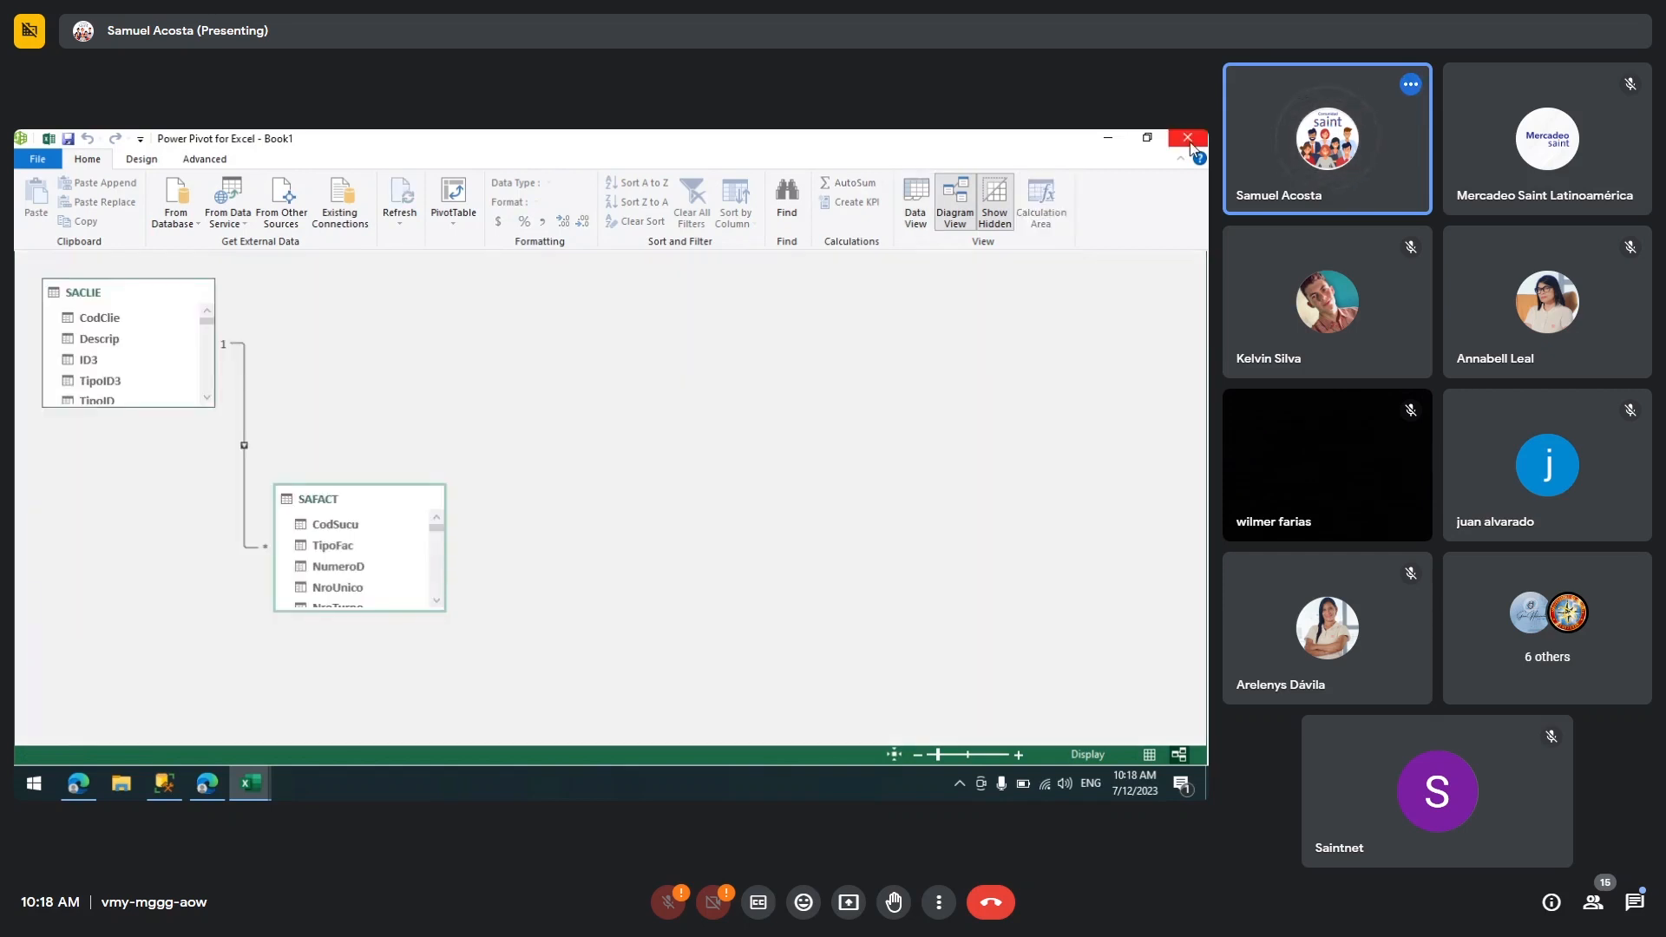
Step: Close the Power Pivot window and return to the PivotTable worksheet
click(1188, 139)
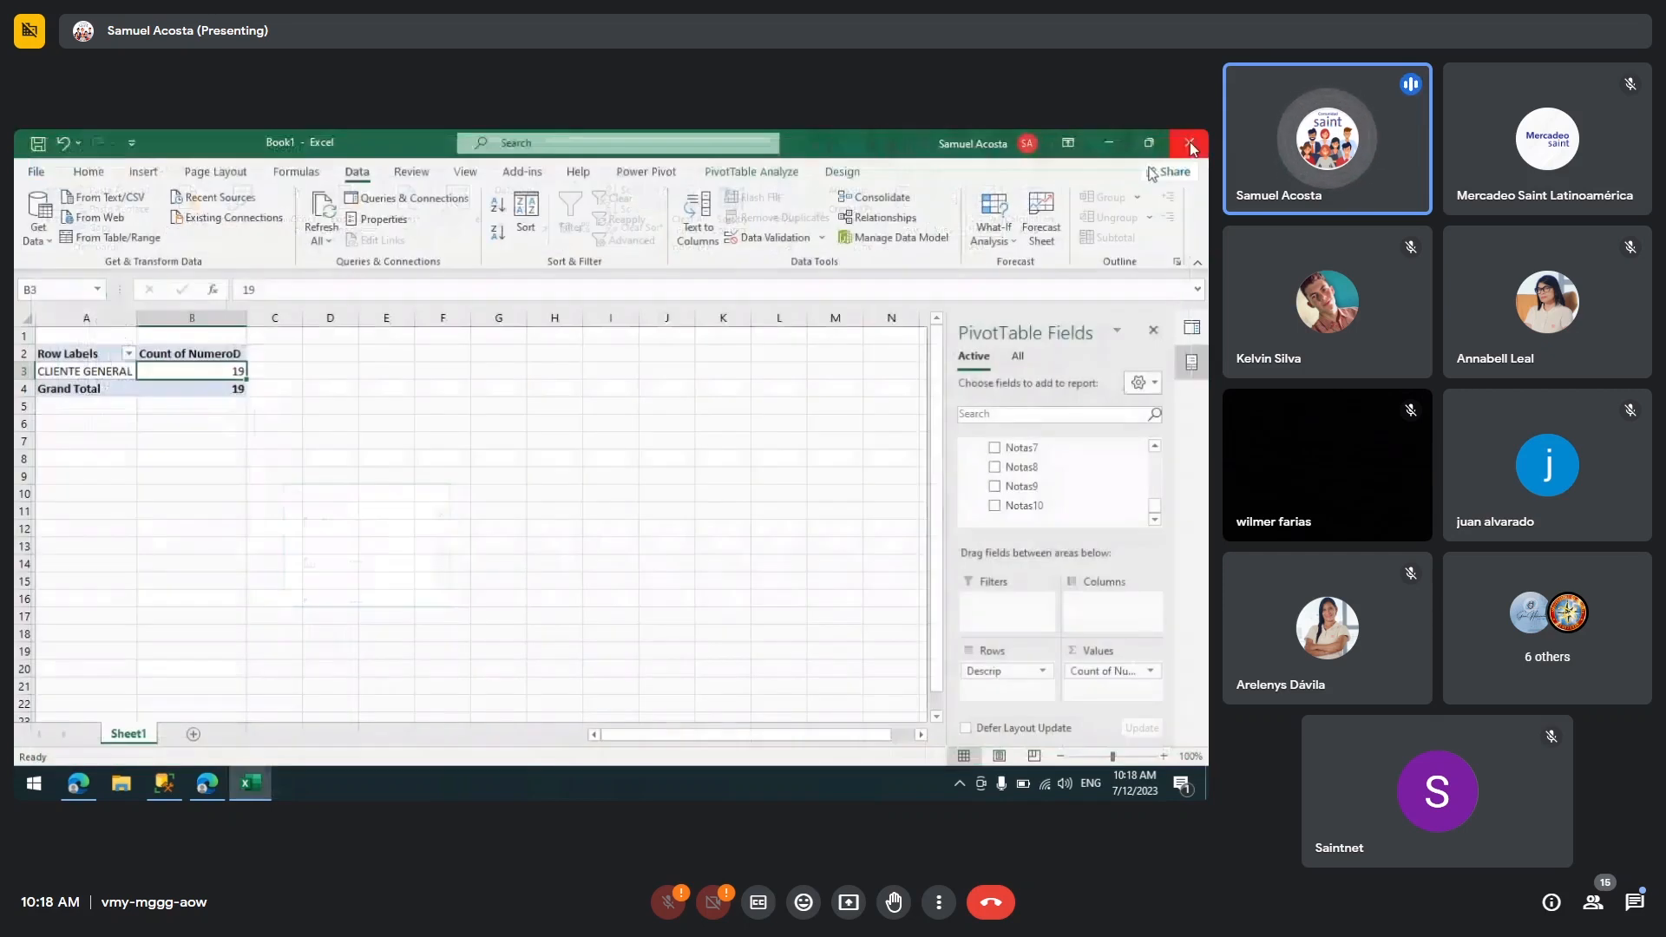
click(292, 525)
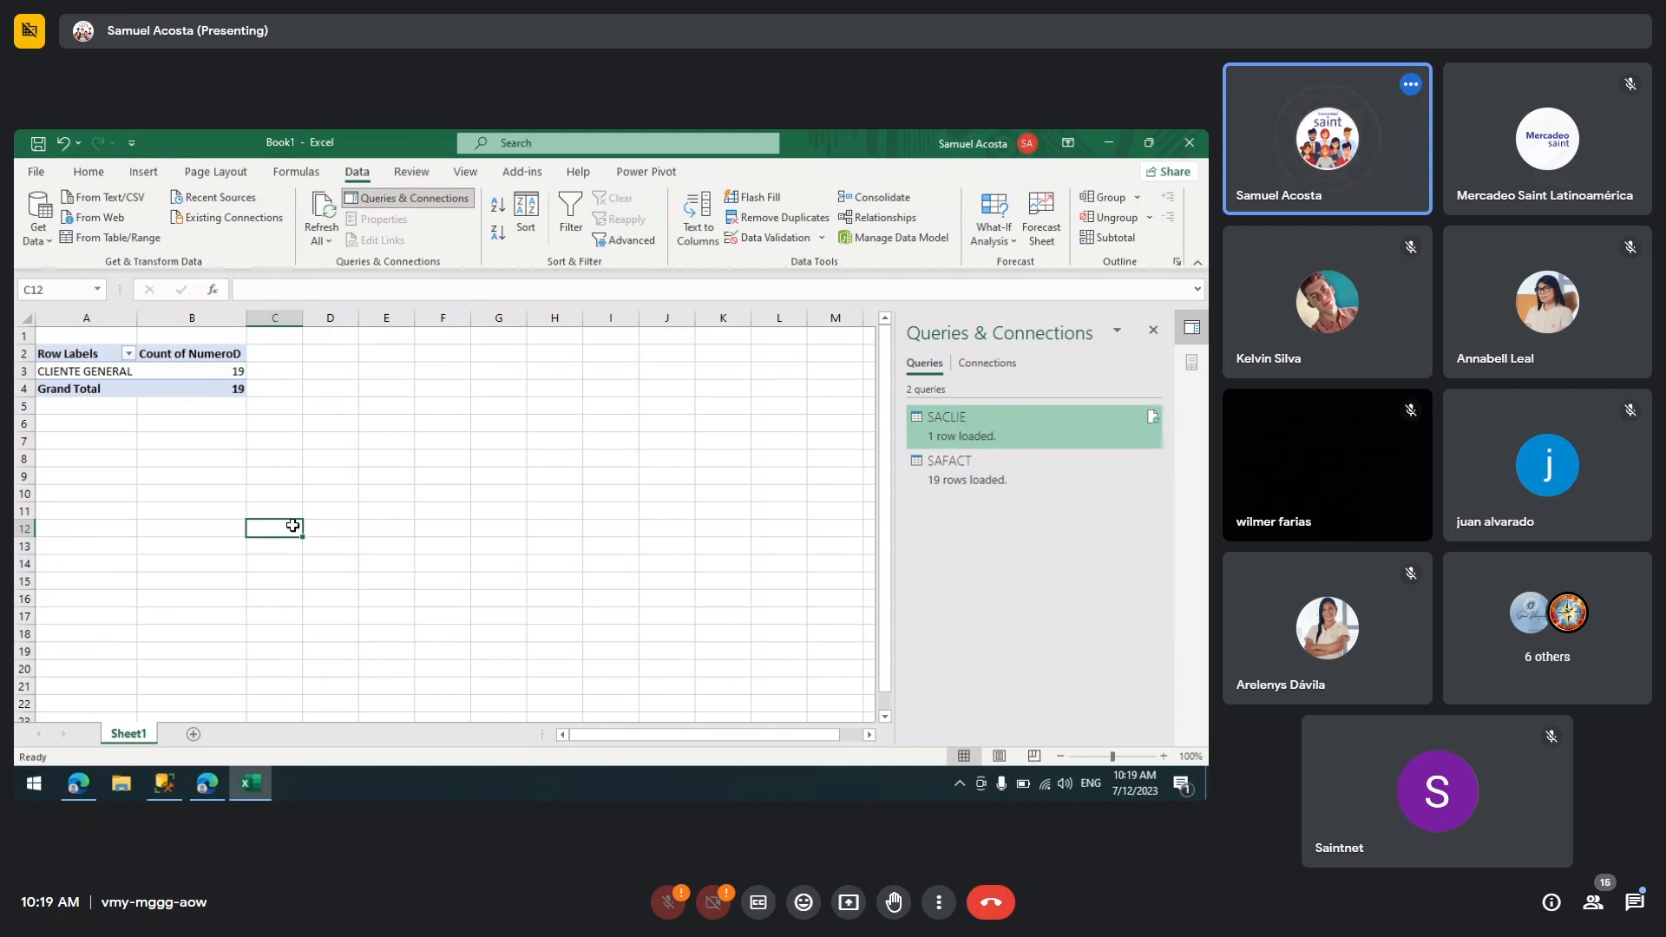
Step: Switch to the browser's DAX basics tutorial page and scroll through its formula explanation
mouse_move(211, 790)
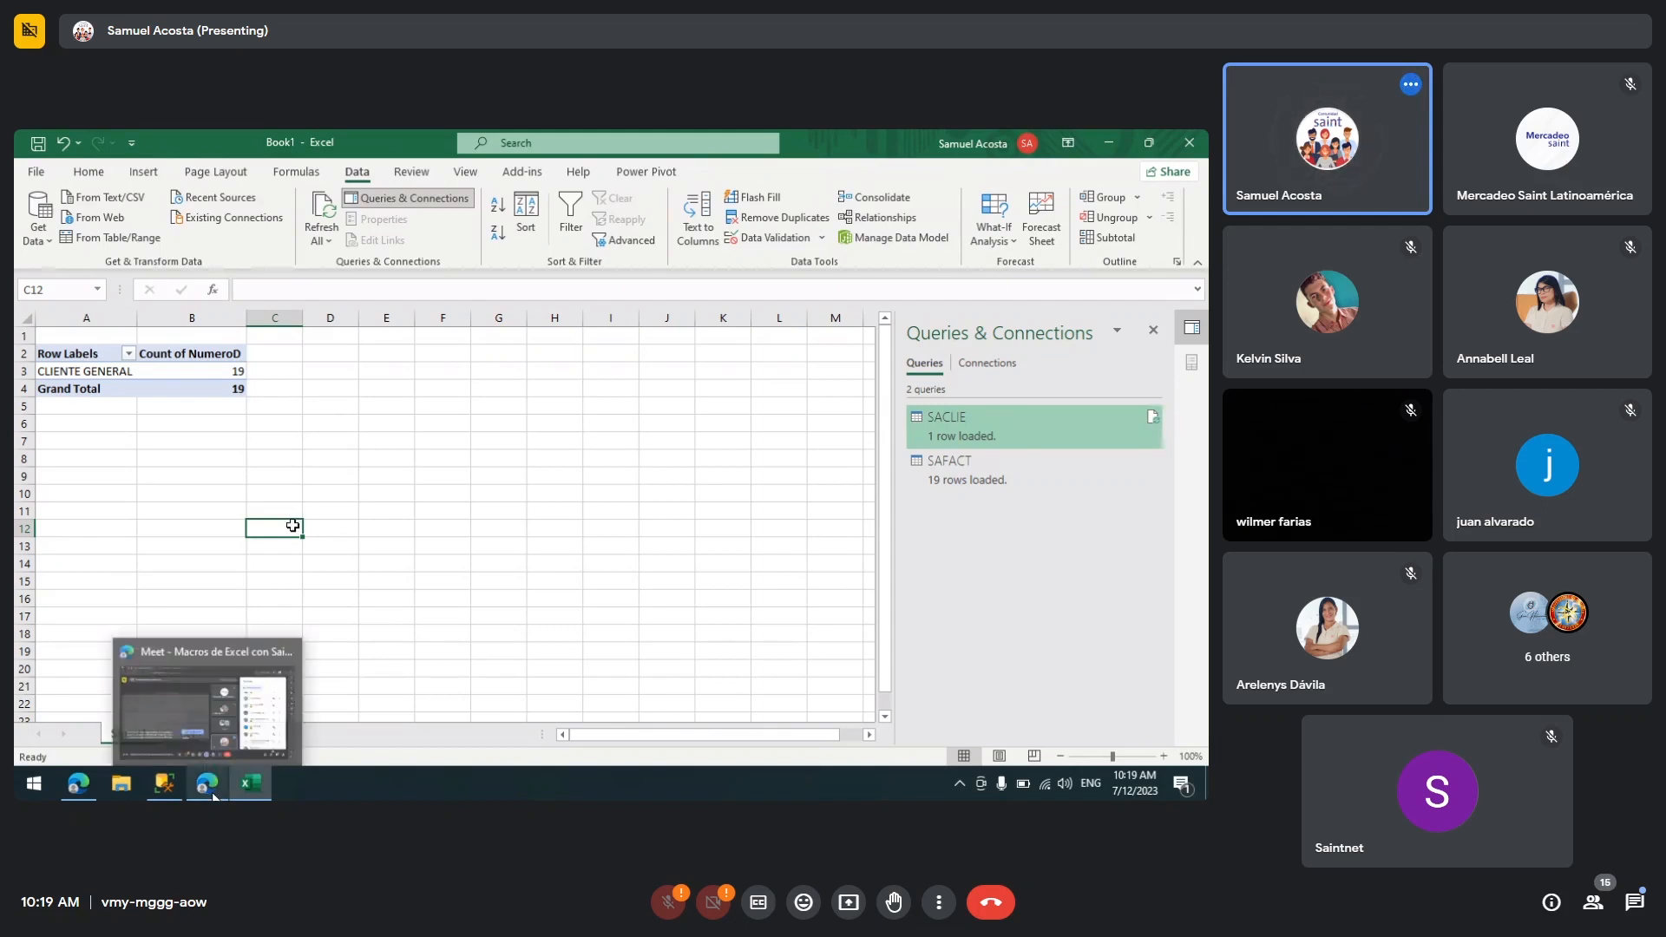
click(227, 686)
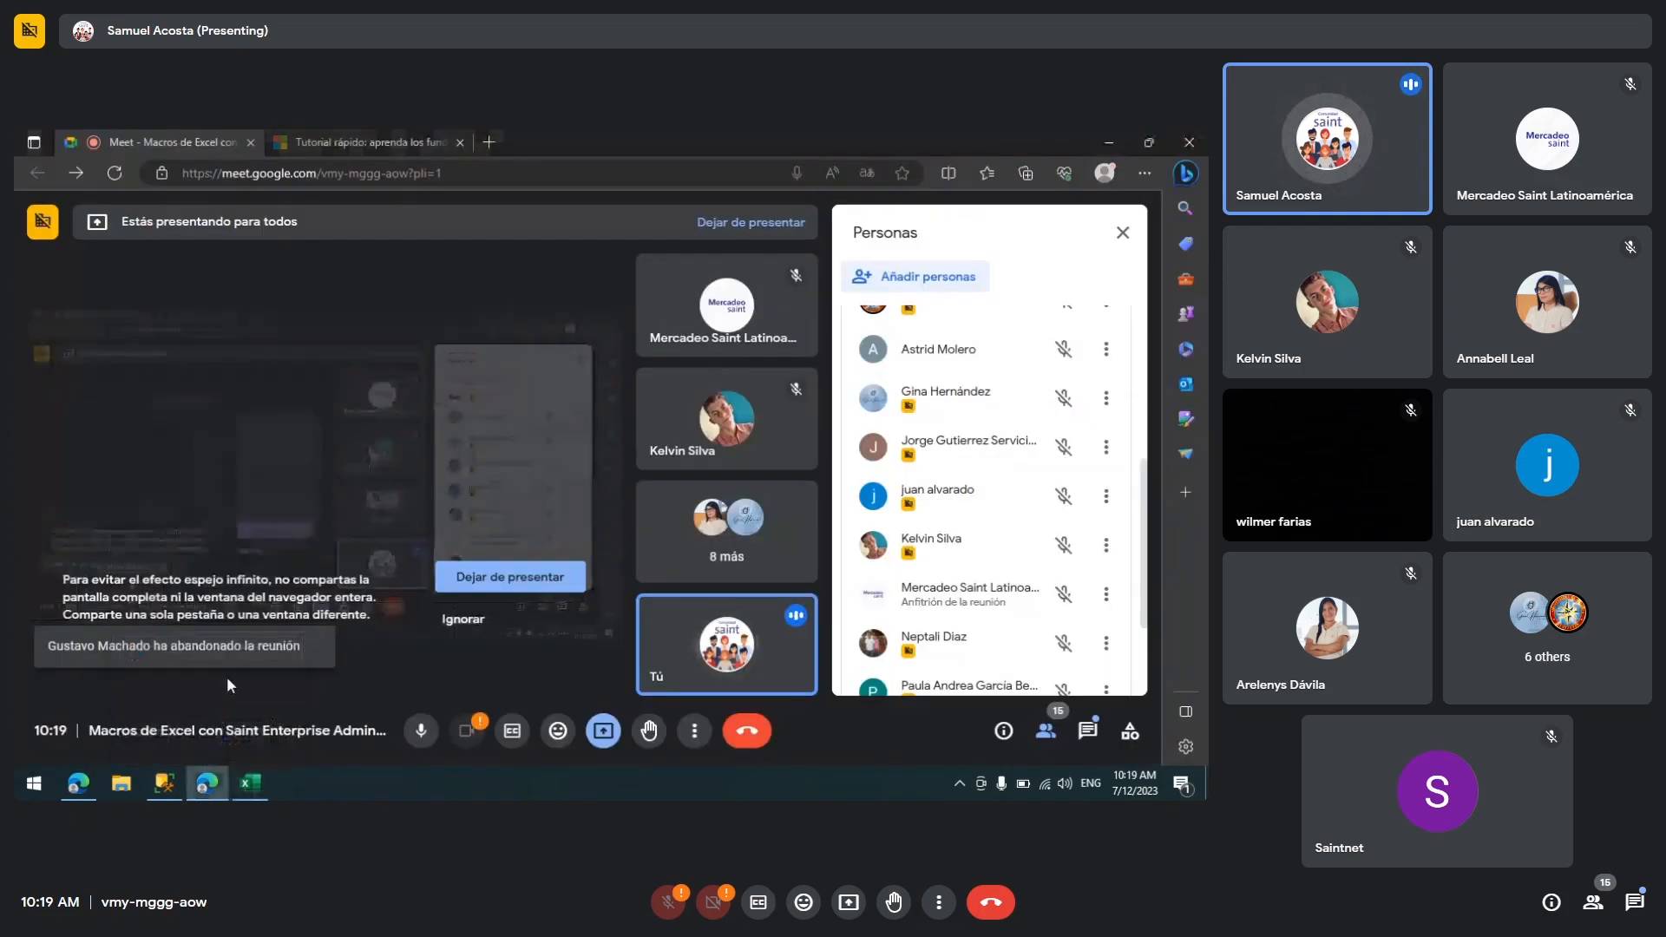
click(337, 143)
scroll(37, 471, up, 1)
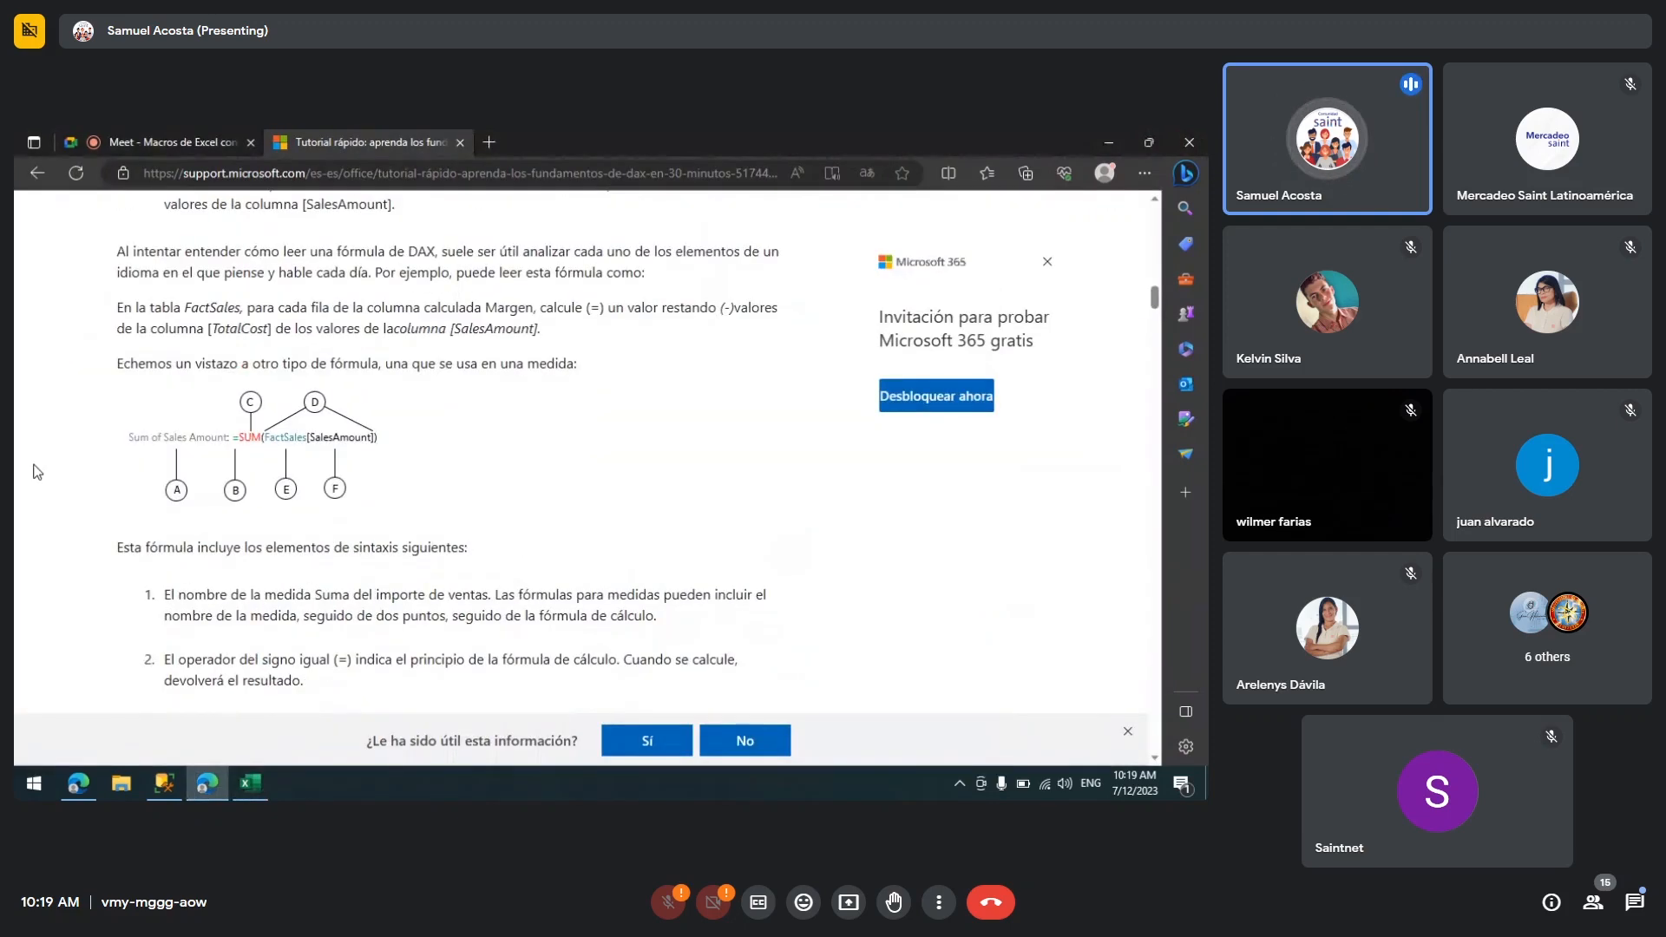
scroll(38, 471, up, 2)
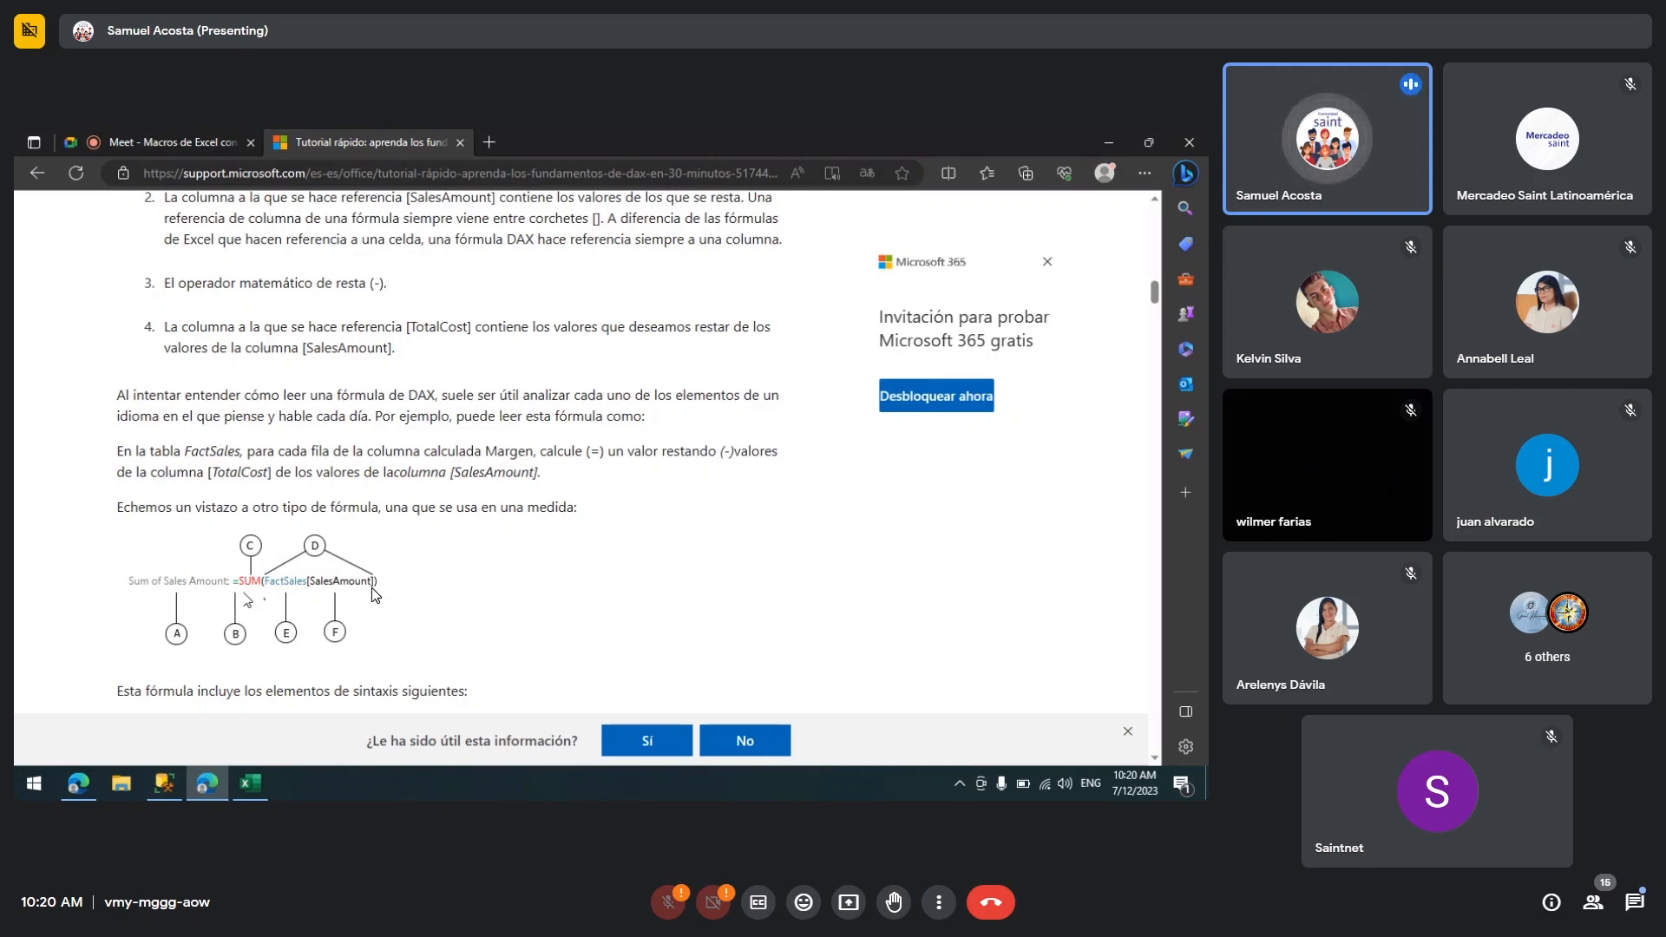
Step: Enter the formula =SUM(J6:J16) in cell F8 of the worksheet
click(256, 785)
click(426, 453)
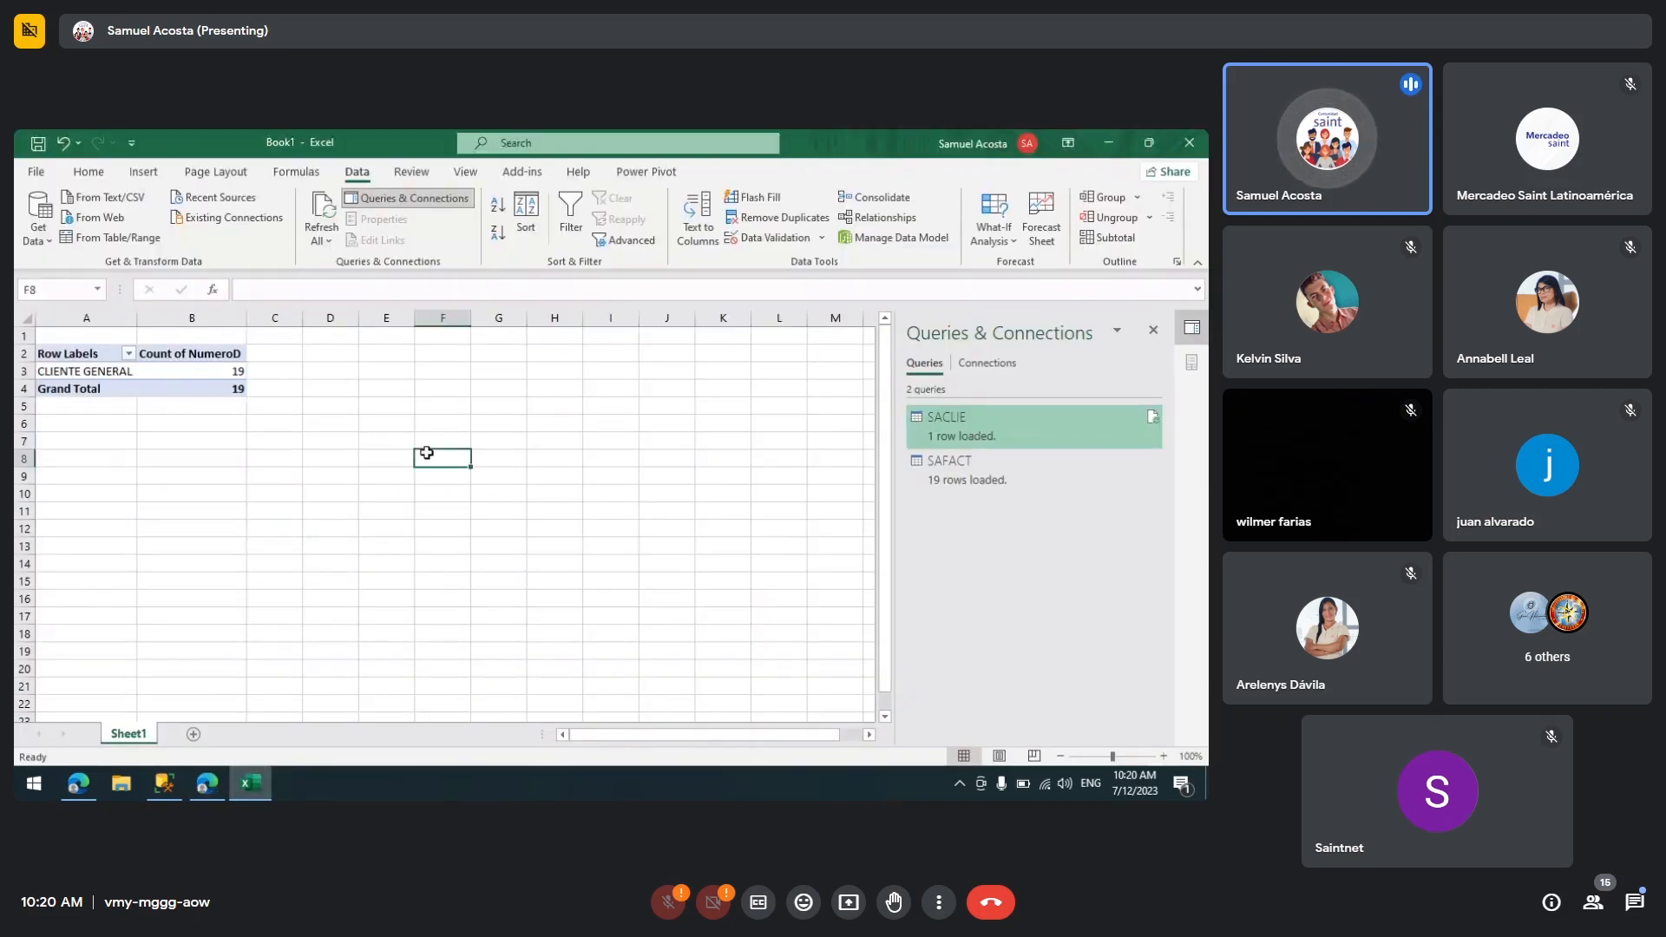
text(=)
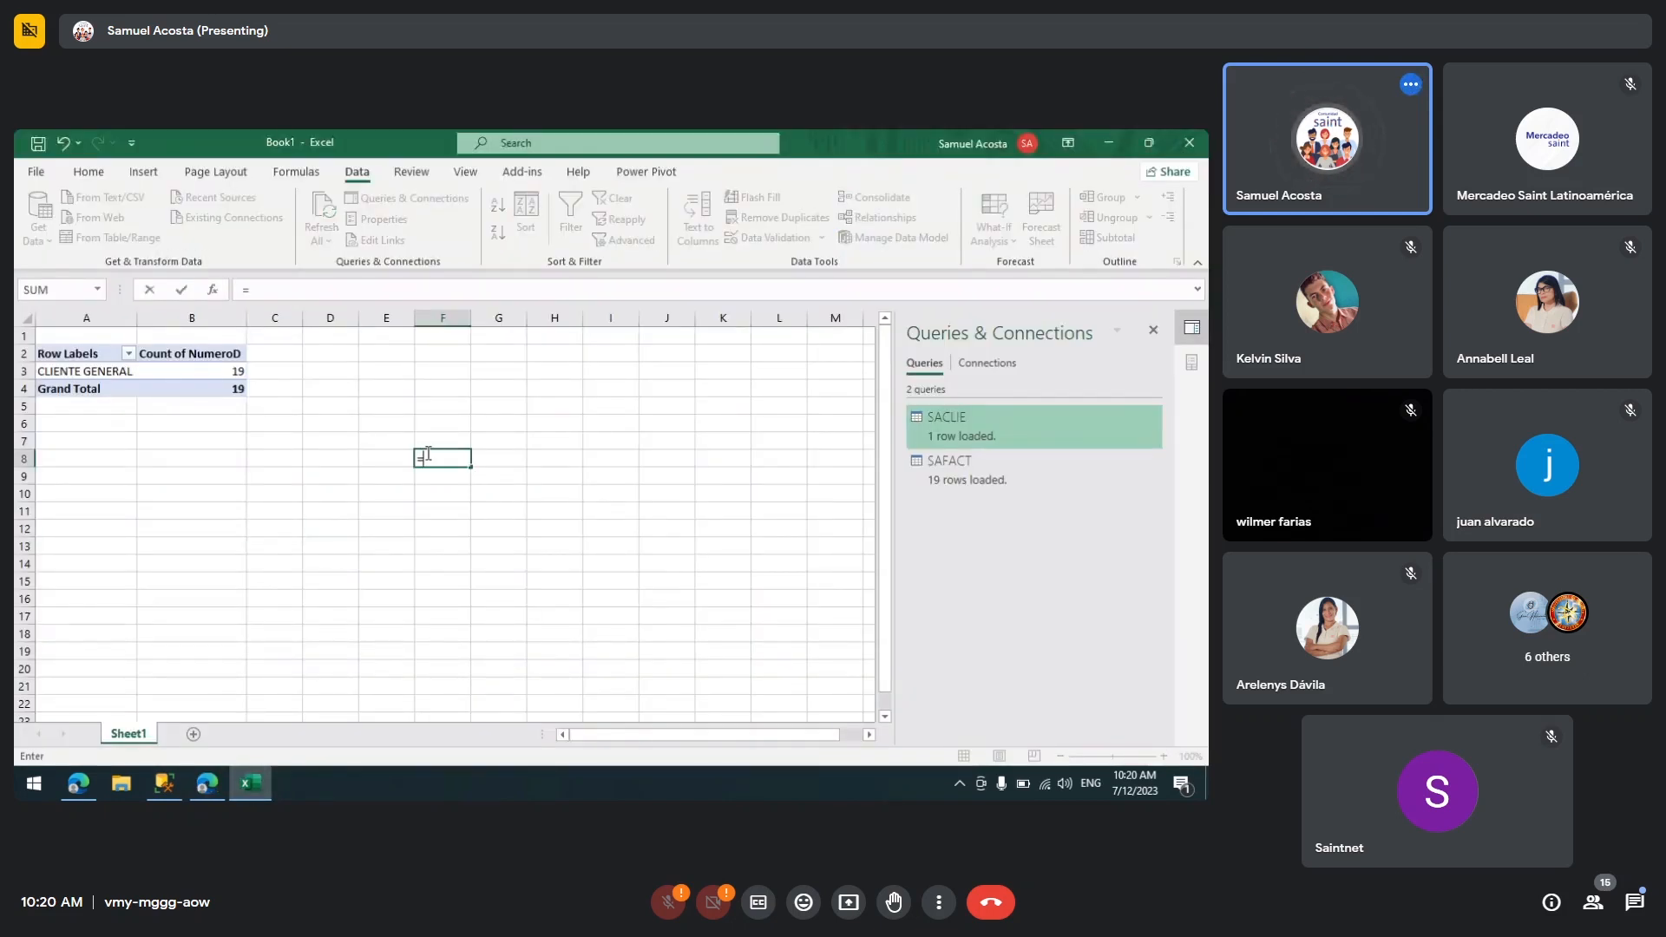
text(Su)
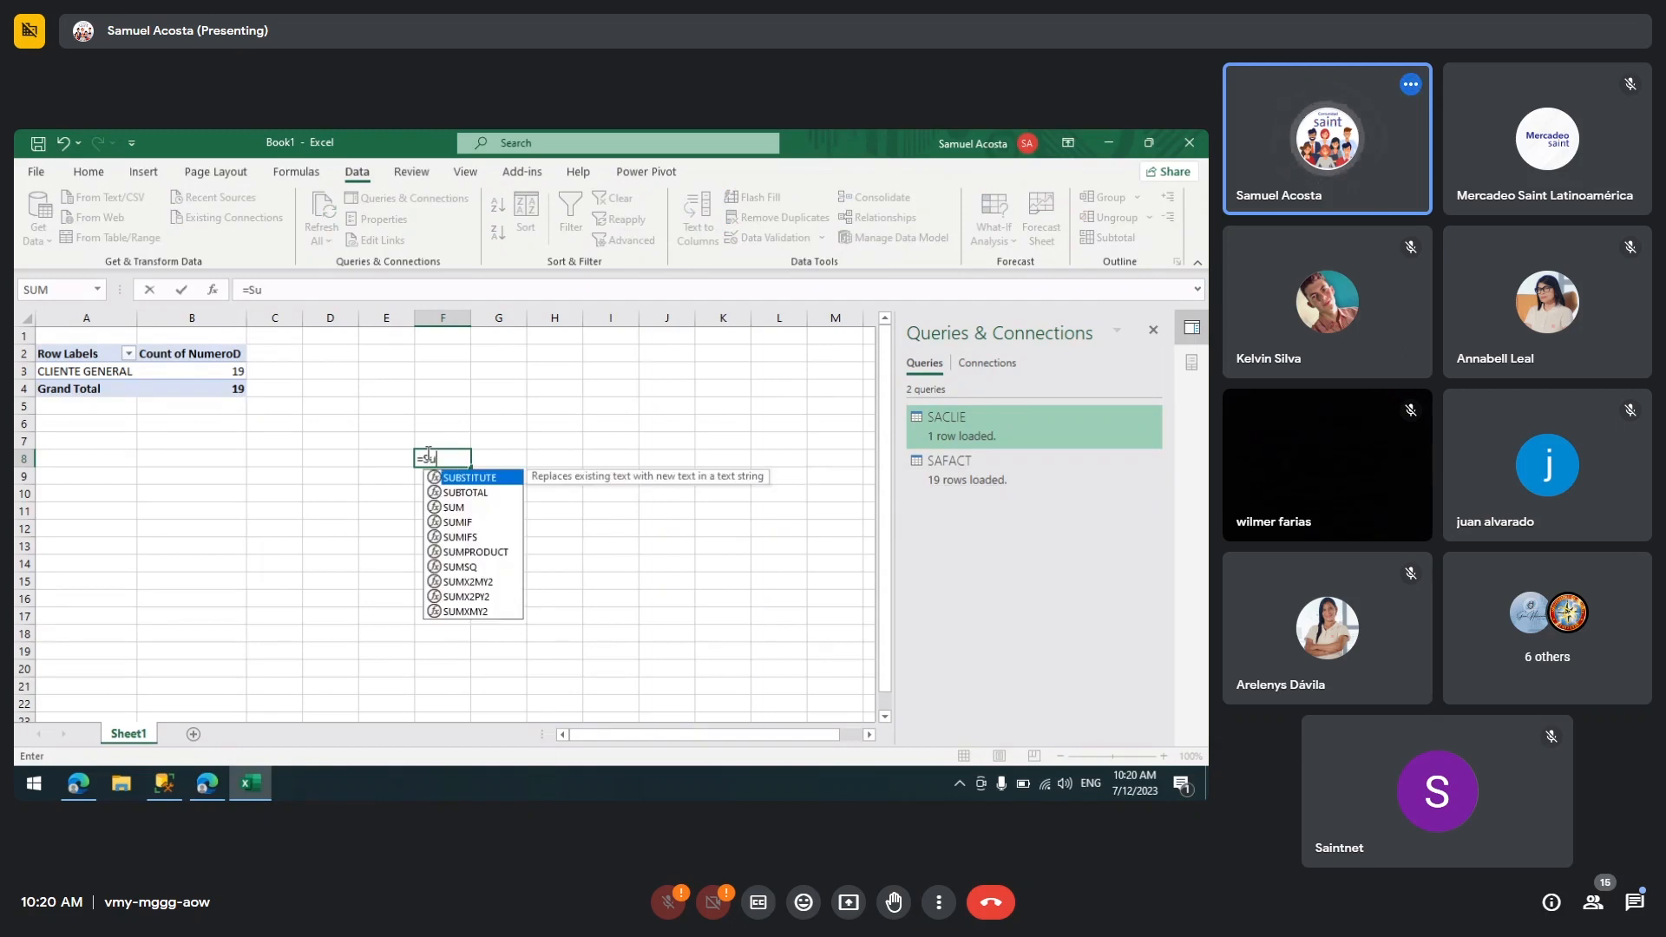
text(m)
key(Tab)
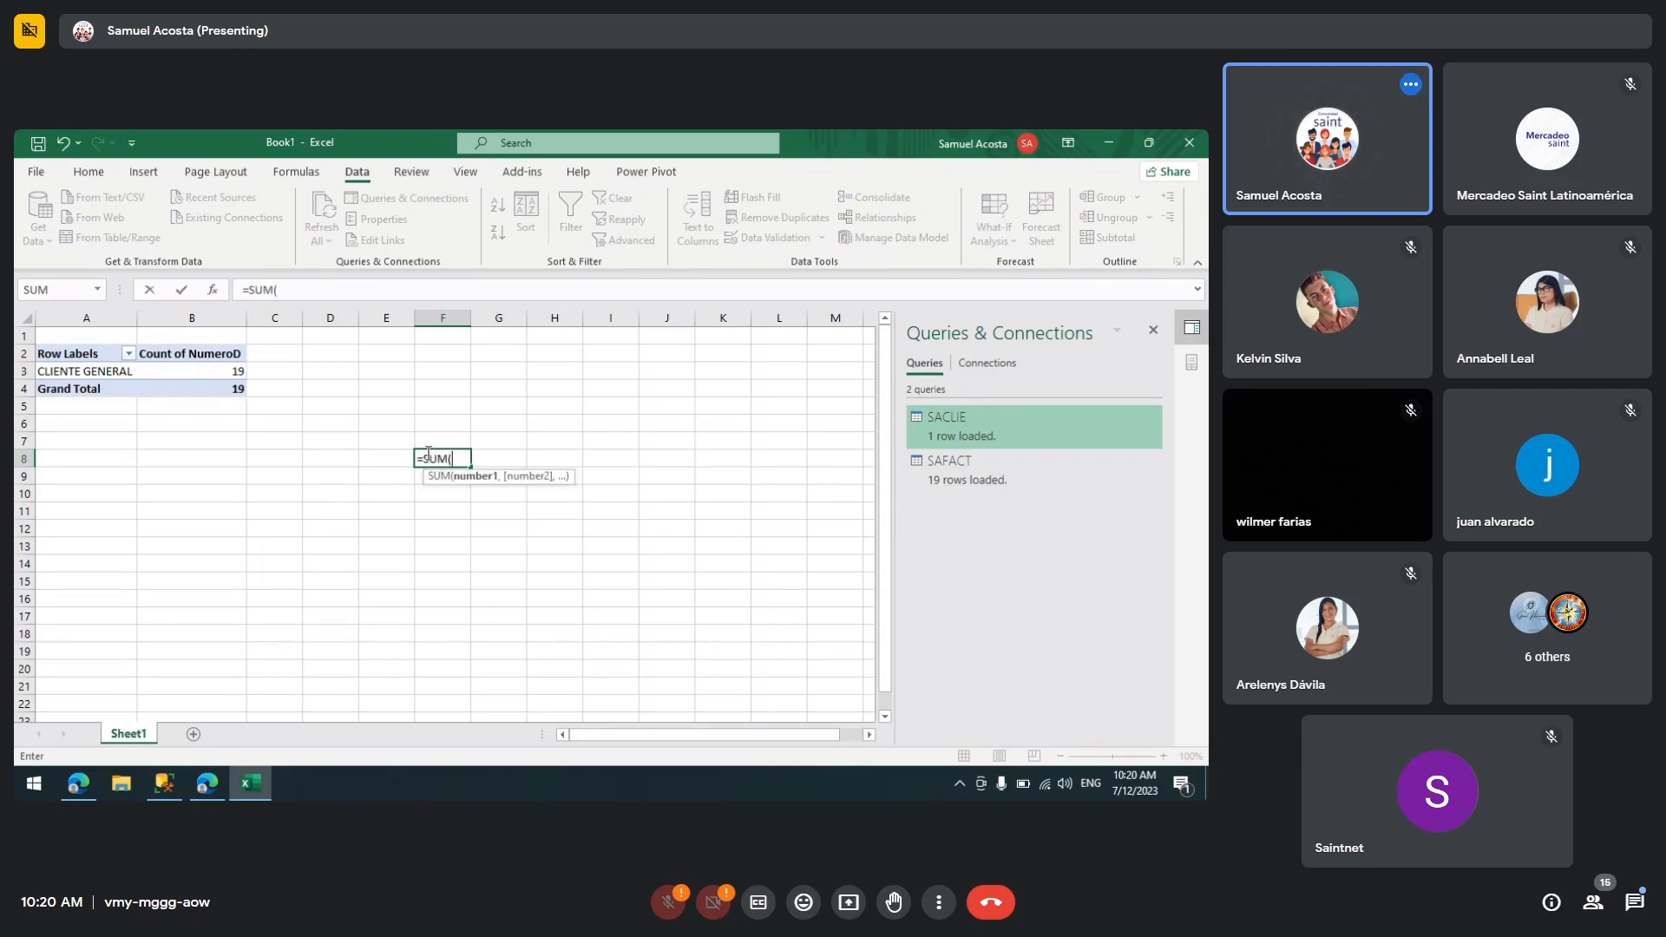
drag(677, 421, 685, 591)
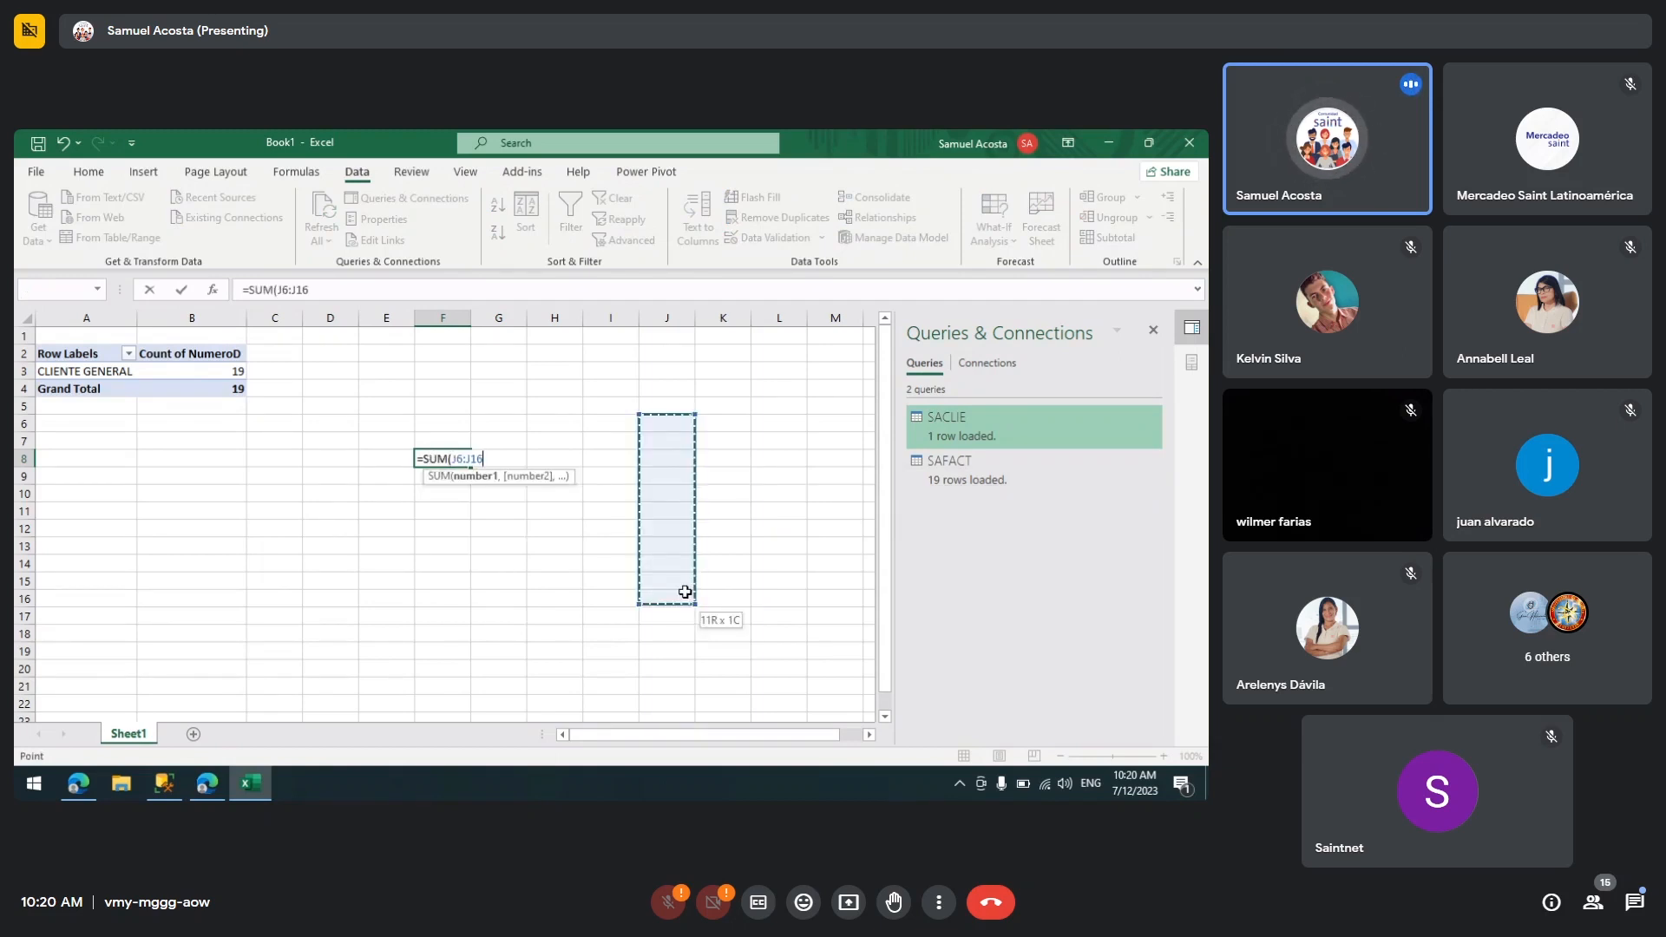
text())
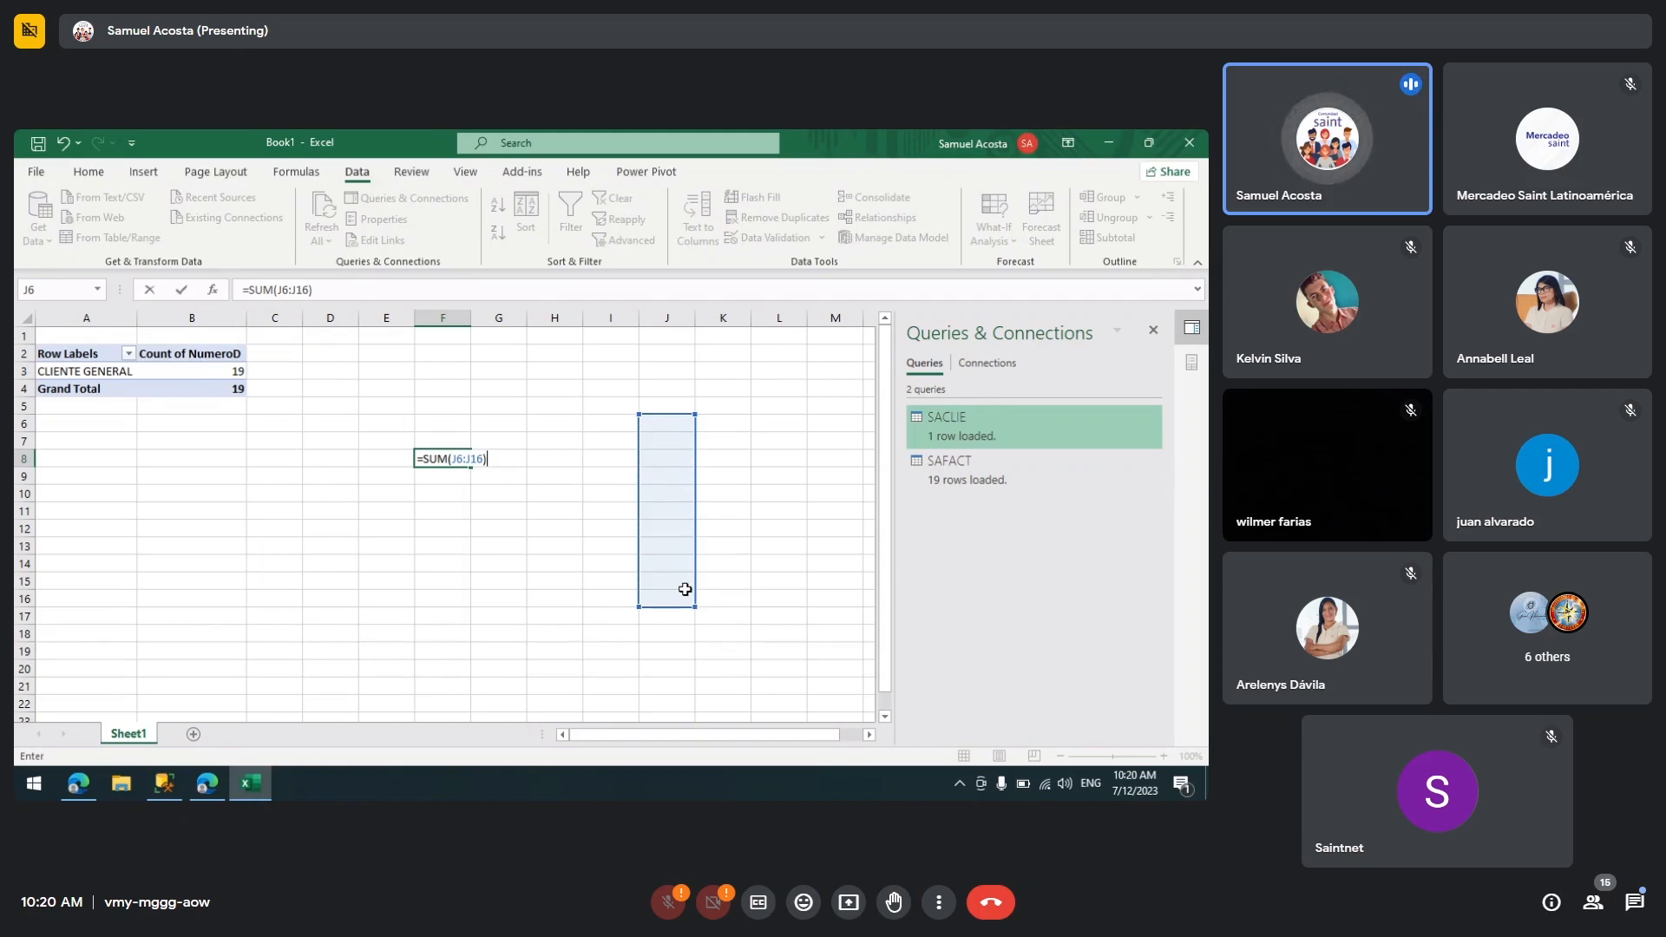
key(Return)
click(442, 460)
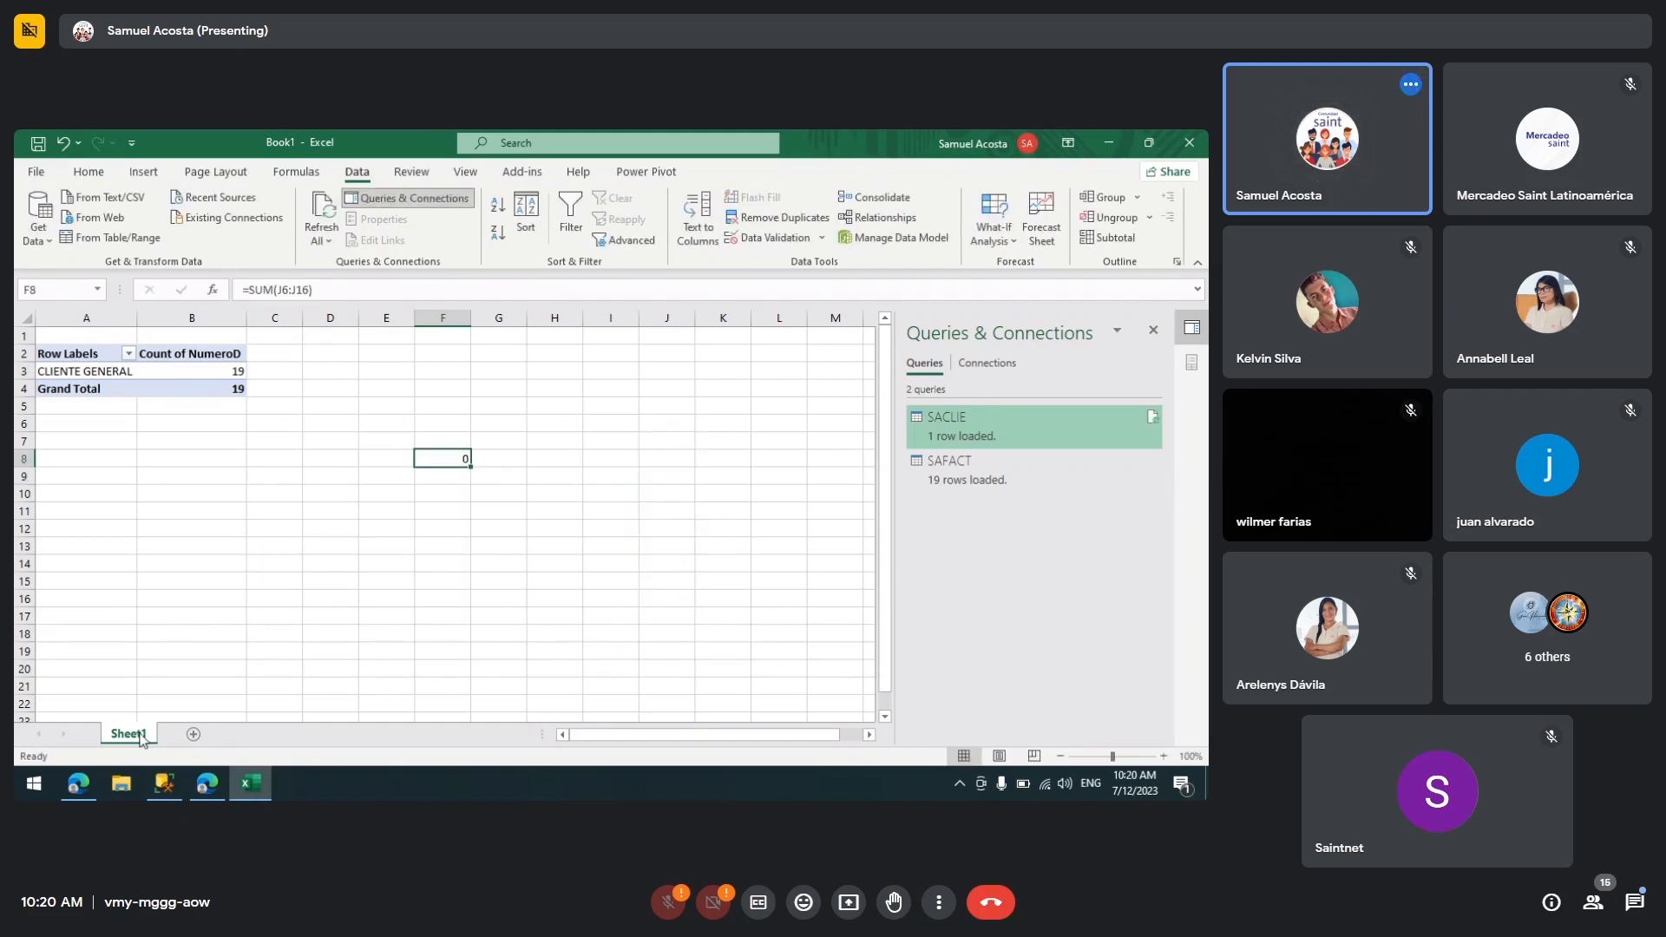
Step: Copy the DAX tutorial's web address and post it in the video call's chat, then dismiss the sharing notice
click(87, 784)
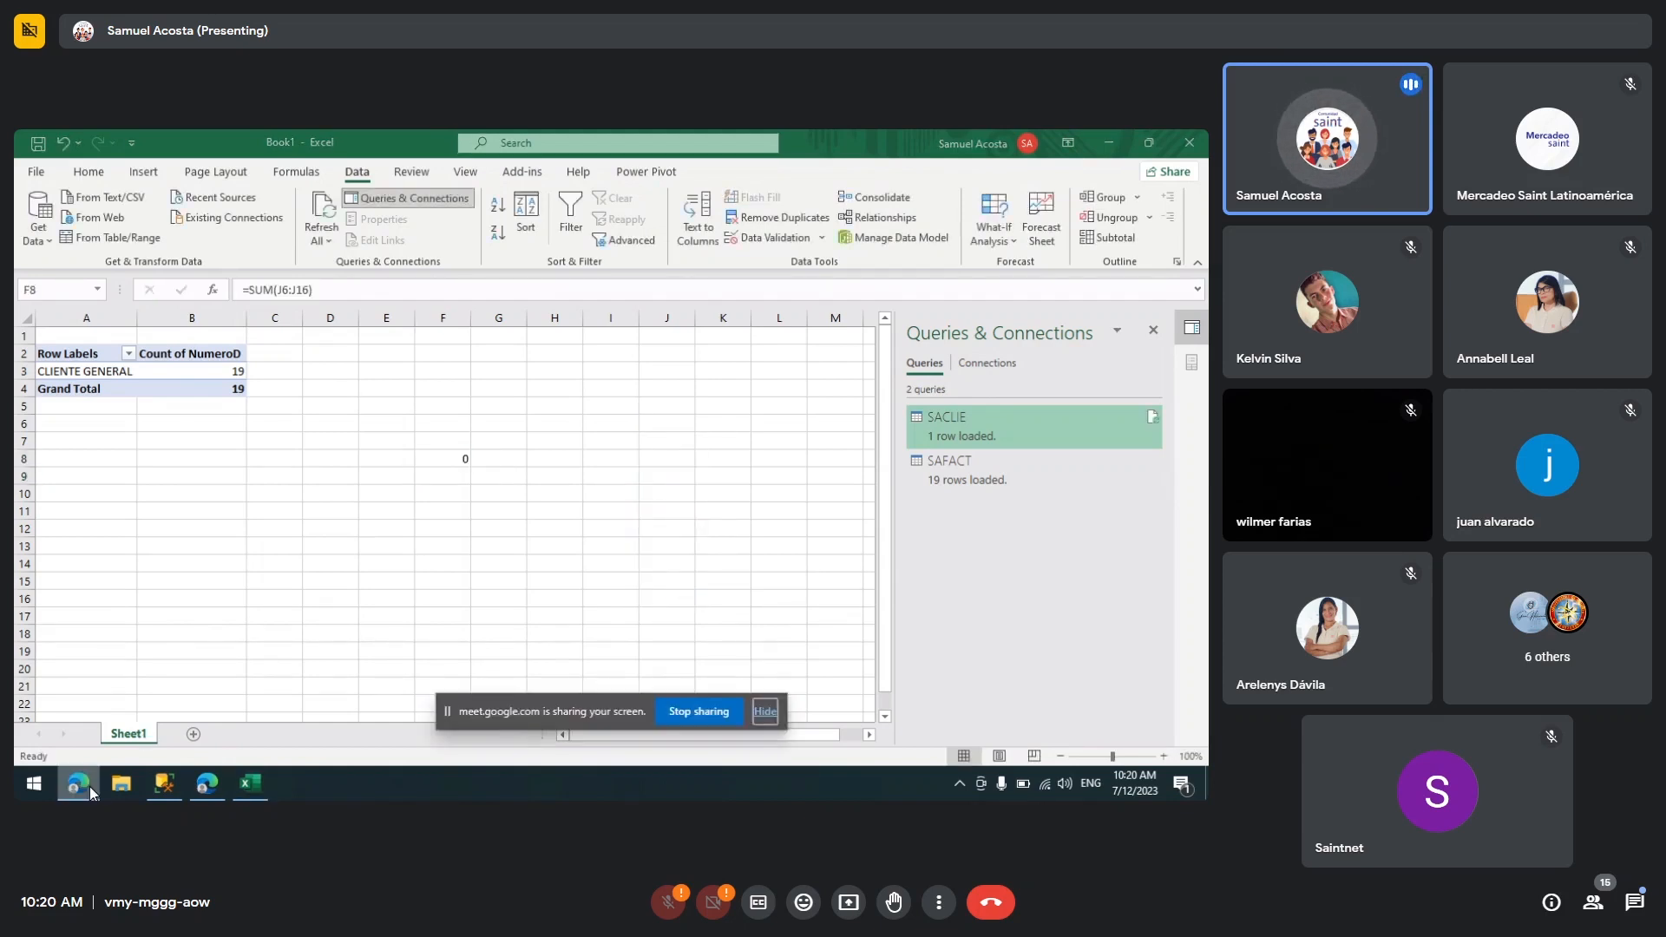
click(205, 783)
click(383, 173)
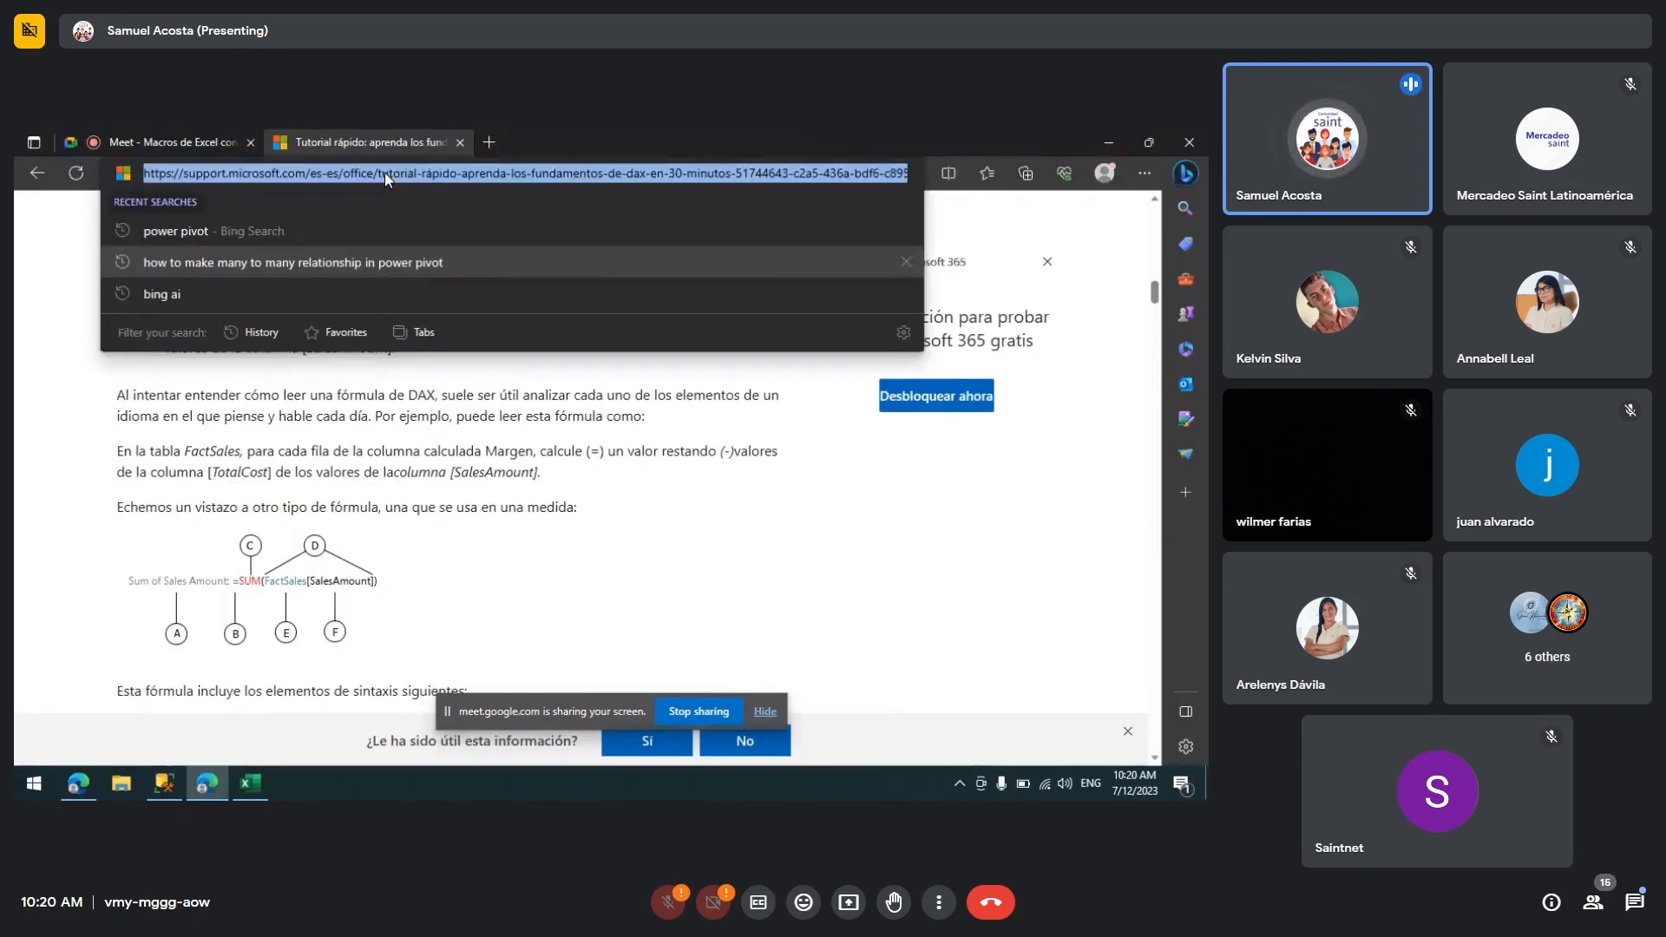
click(216, 141)
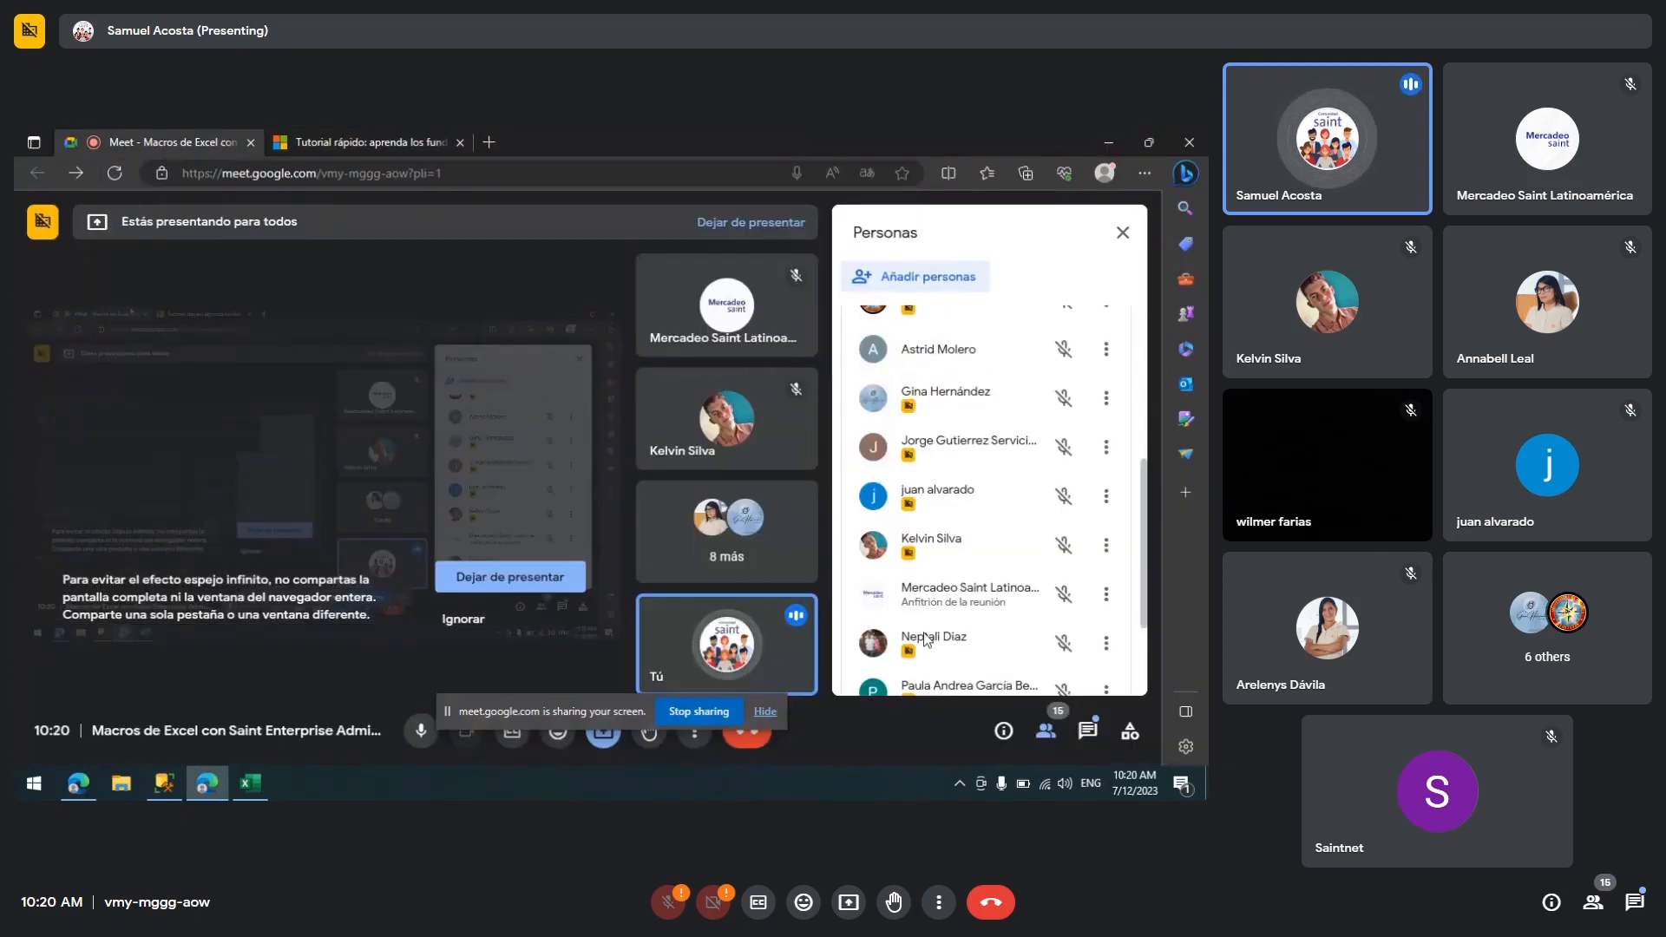
click(1085, 731)
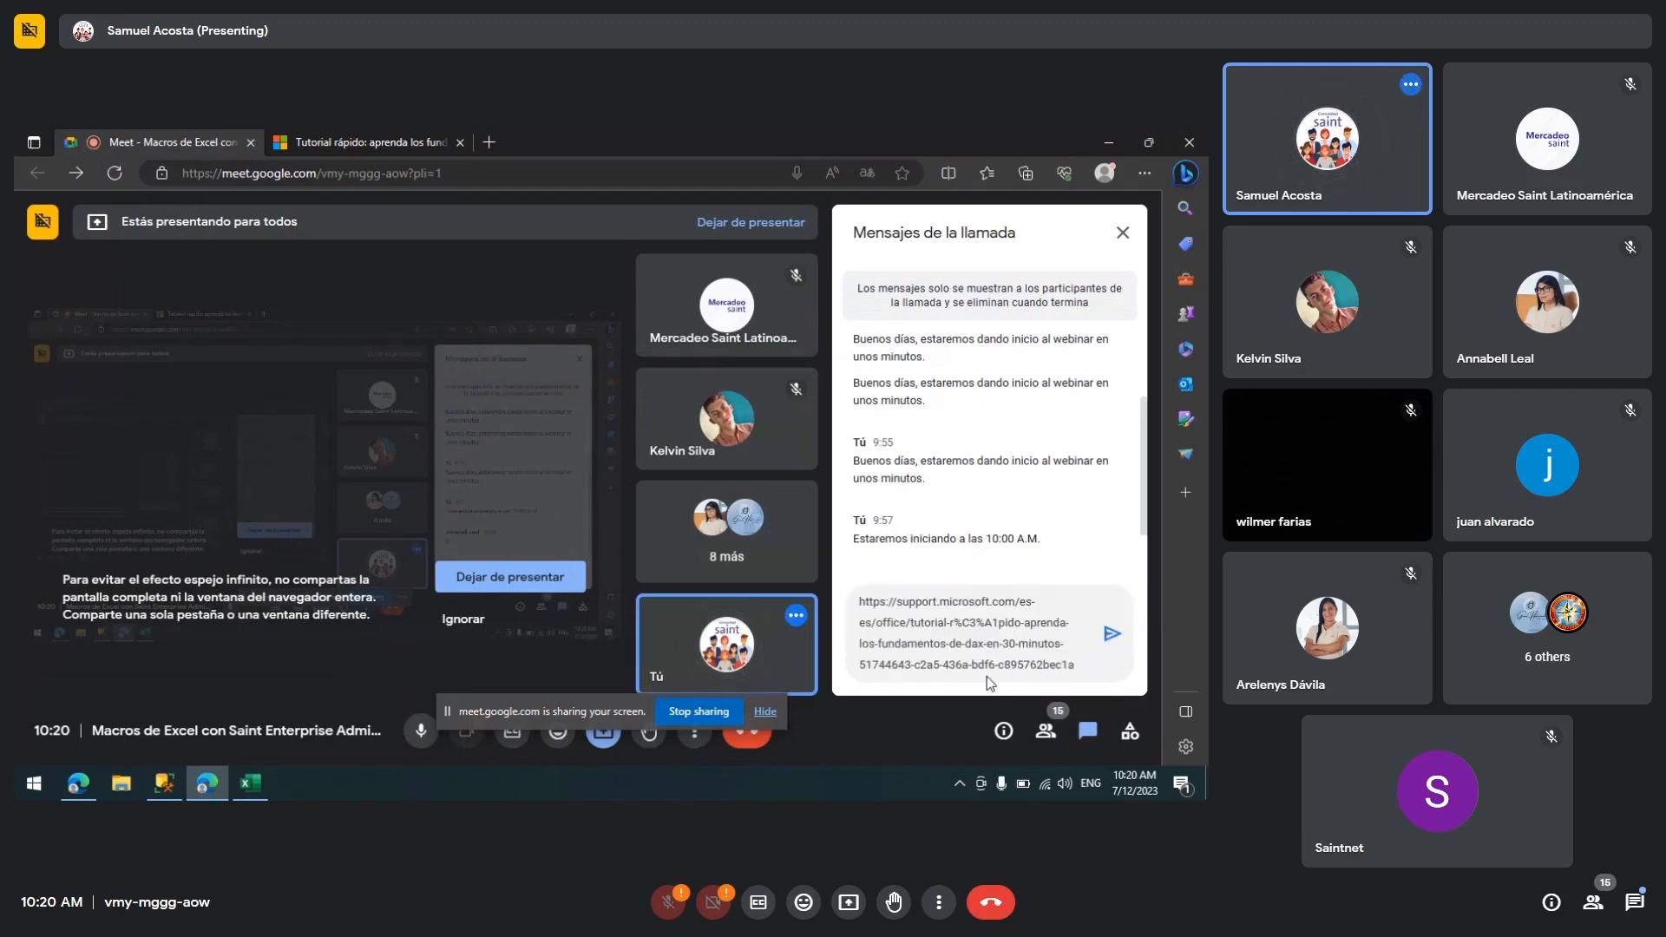
click(770, 710)
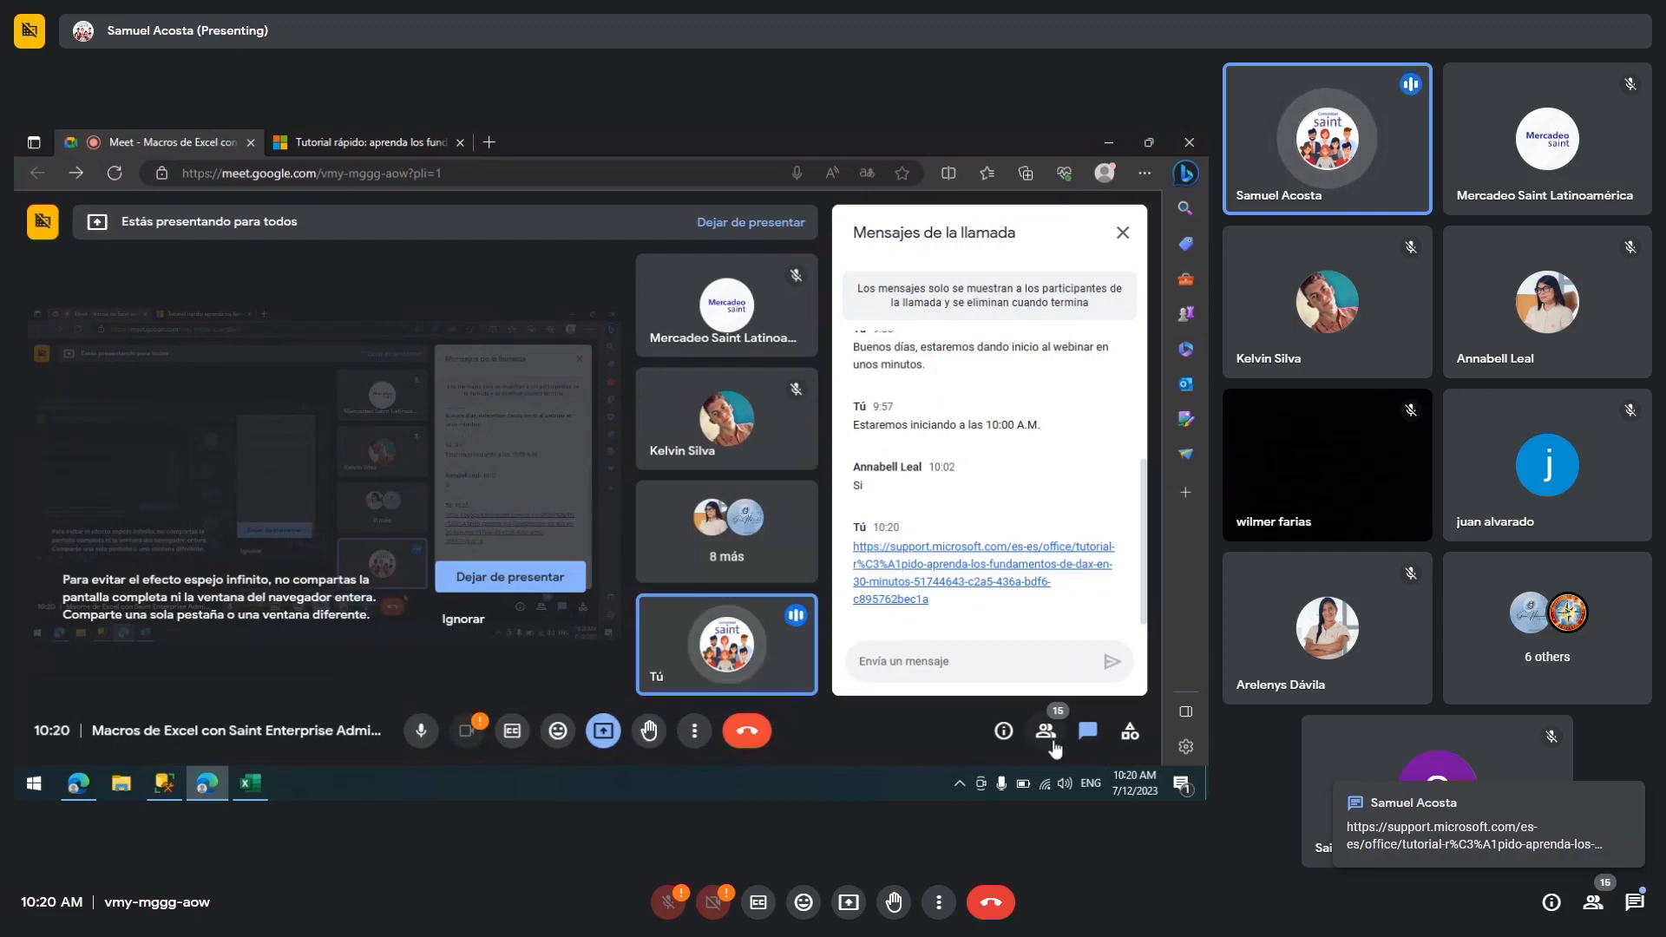
click(1050, 737)
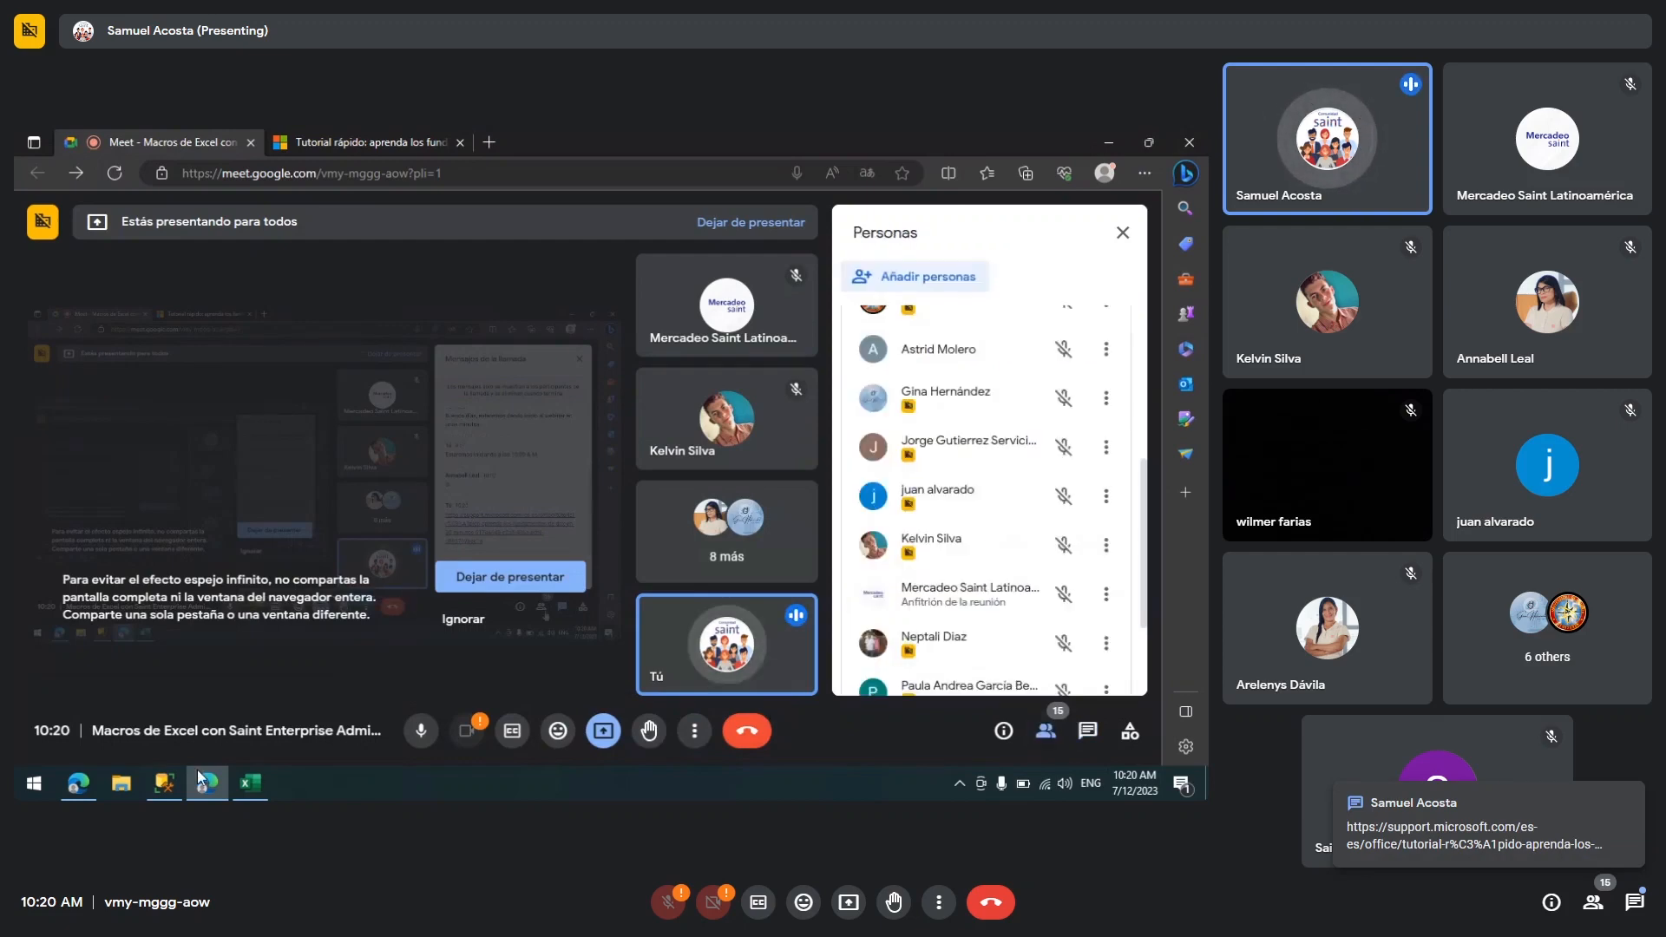
click(486, 623)
Step: Return to the workbook, switch to Sheet3 and close the Queries & Connections pane
click(249, 785)
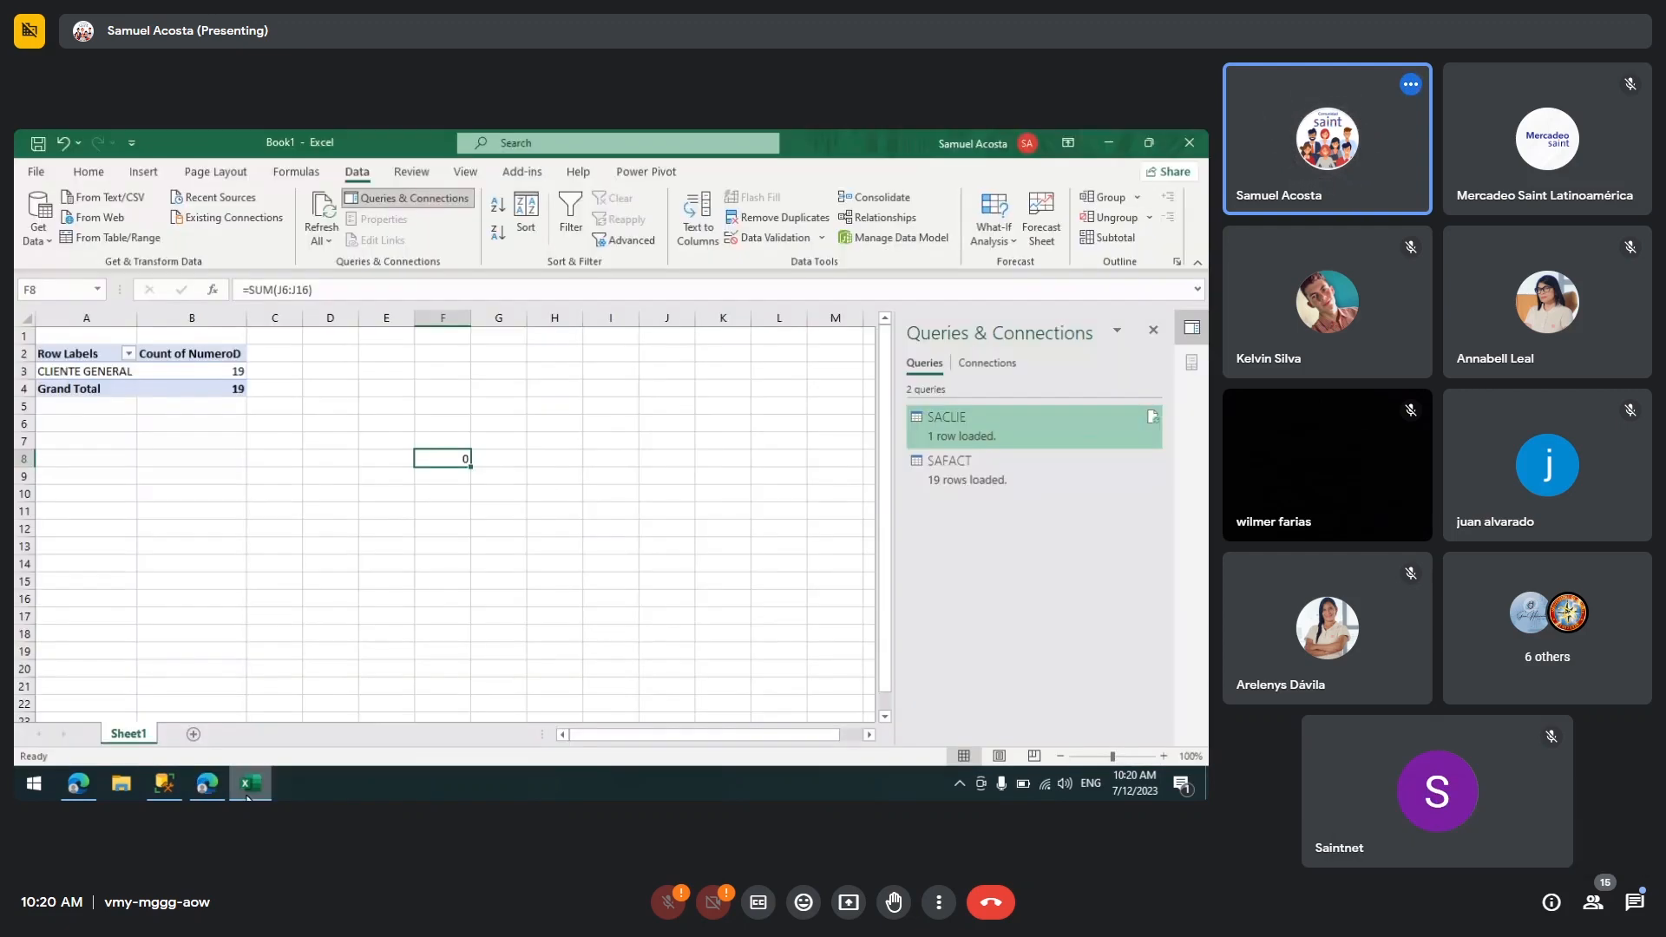
click(192, 734)
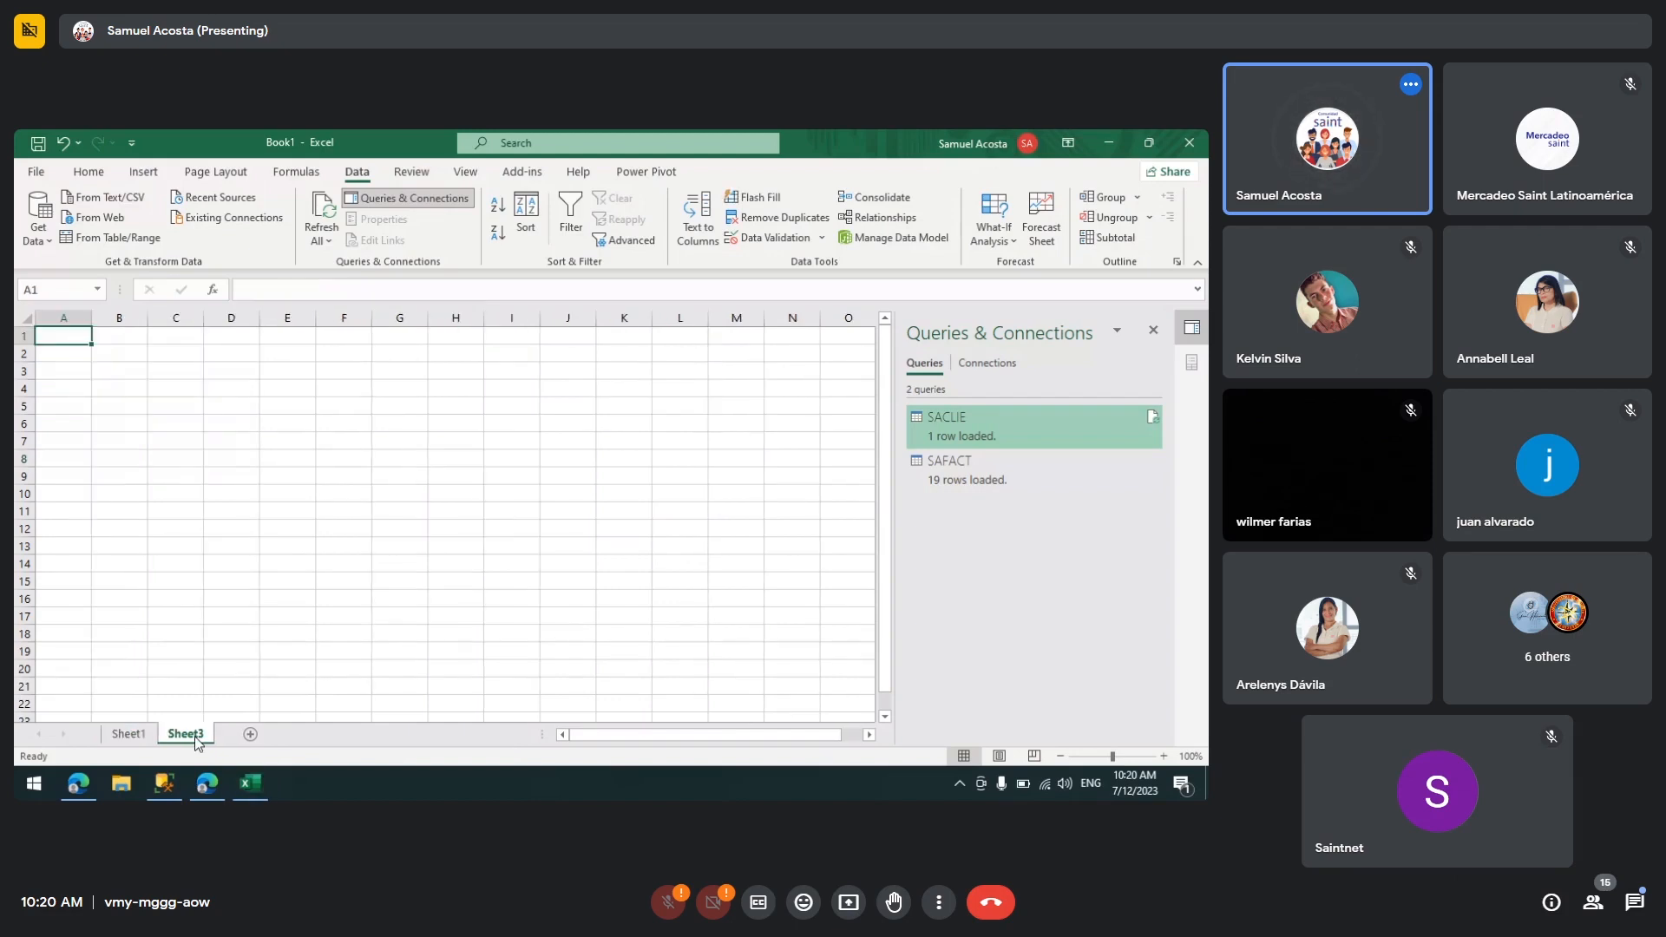
click(1153, 330)
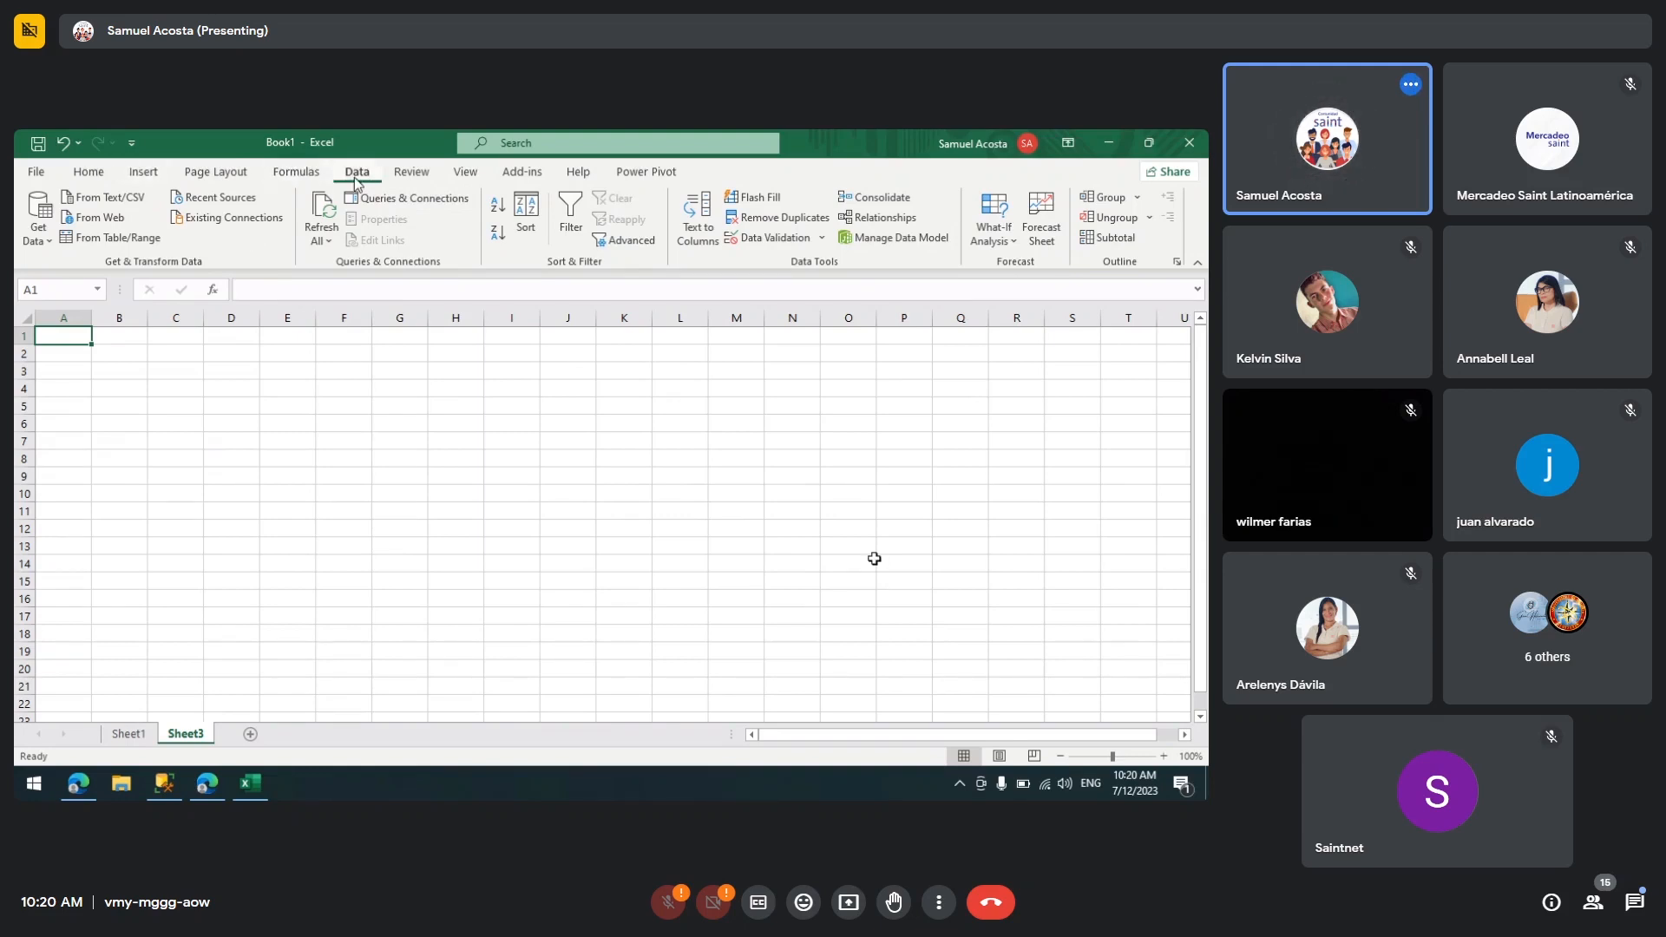
Step: Start a SQL Server database import, entering the local server name and the database enterpriseadmindb
click(52, 244)
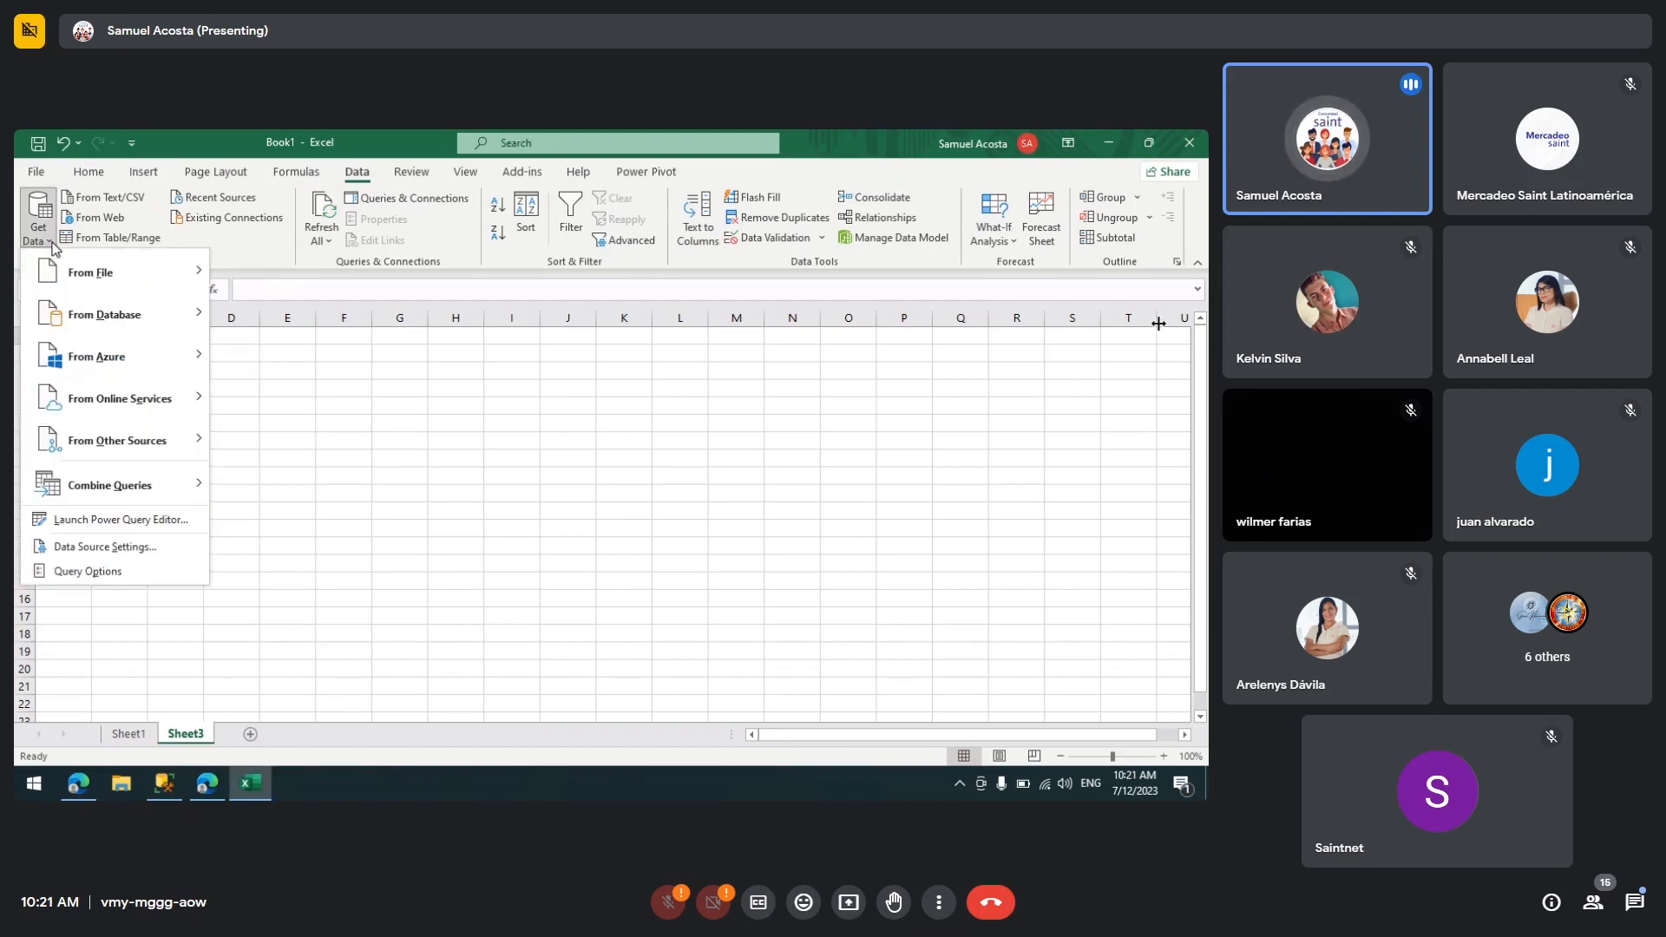
mouse_move(101, 319)
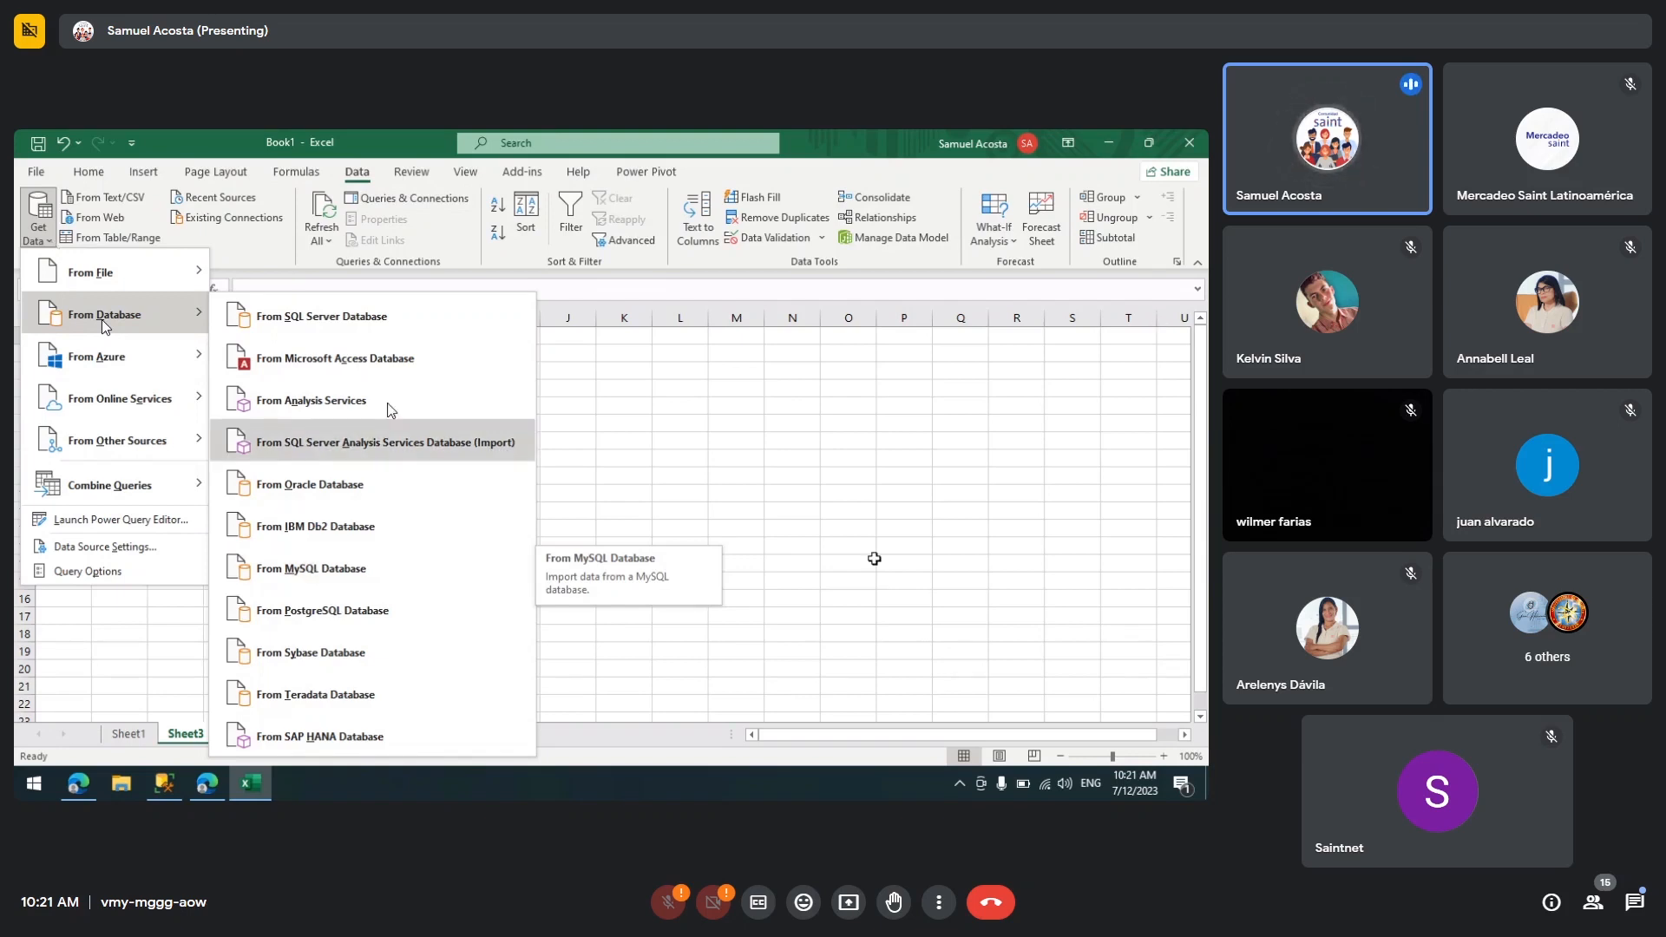
click(402, 337)
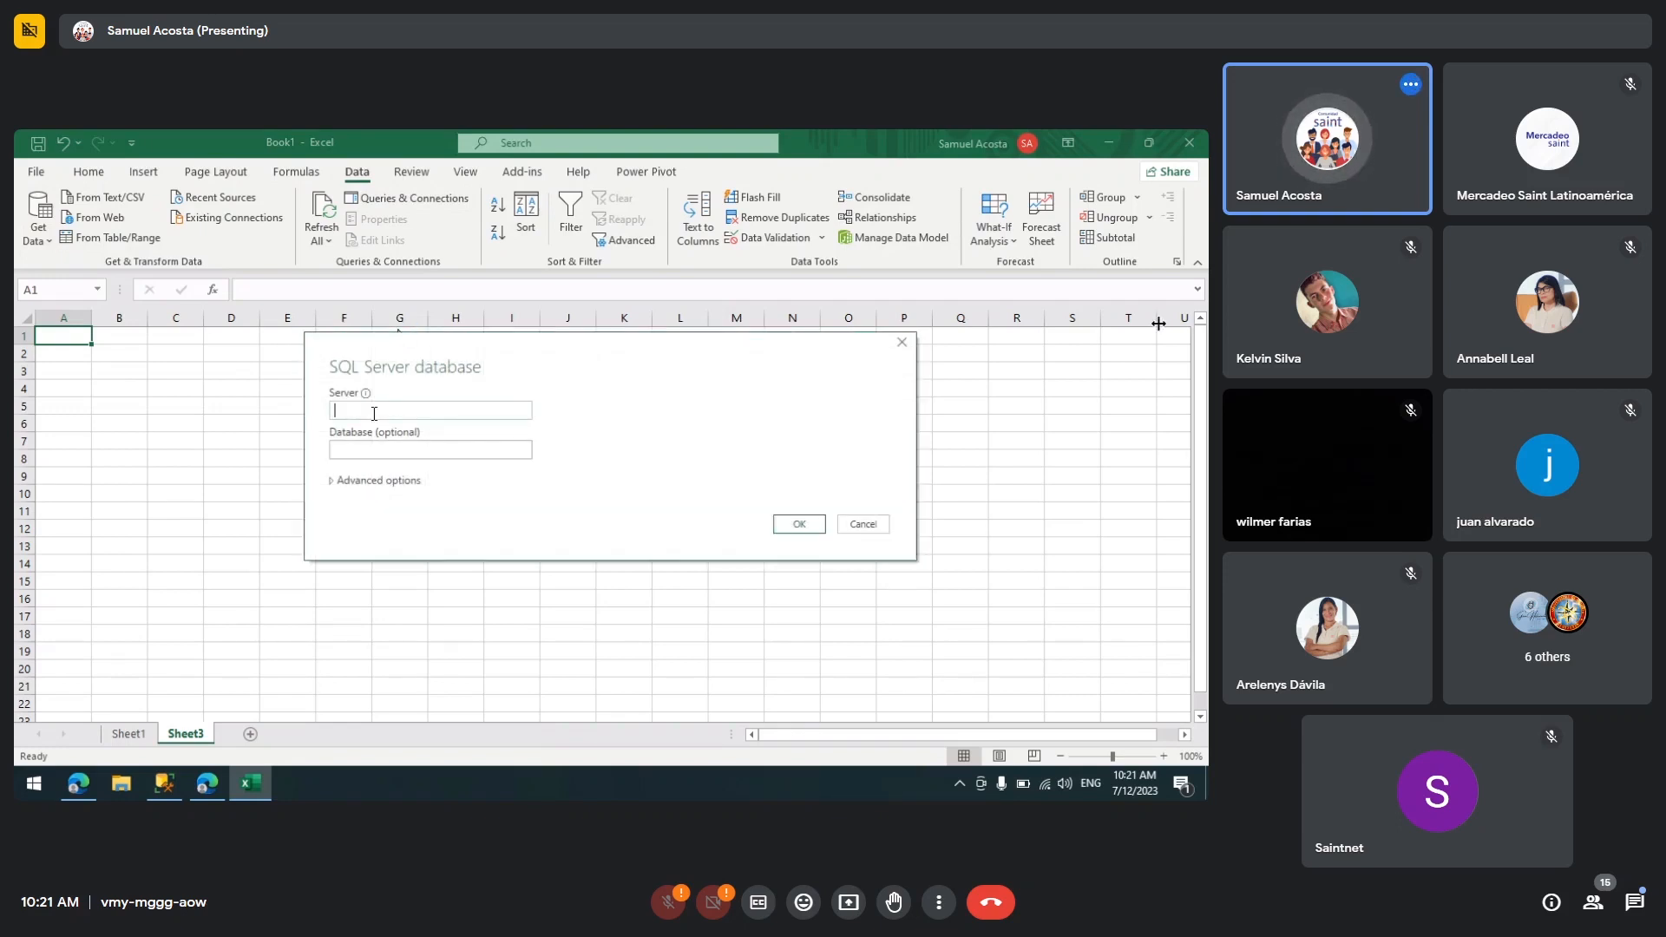
text(SAMUE)
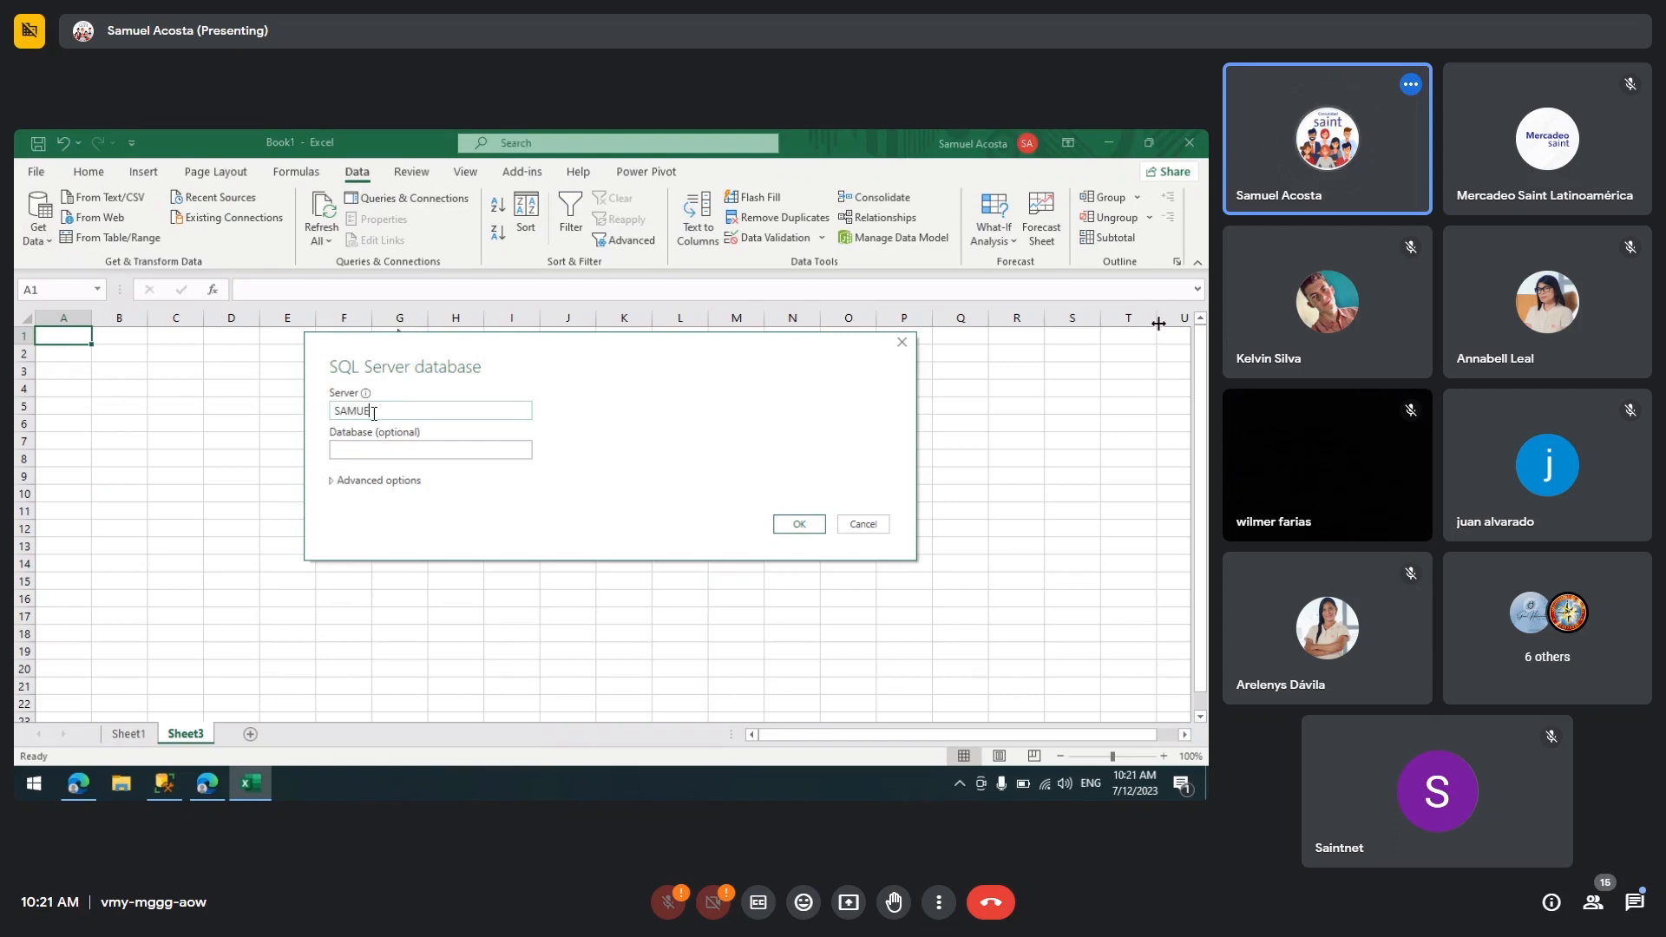
text(L)
key(Tab)
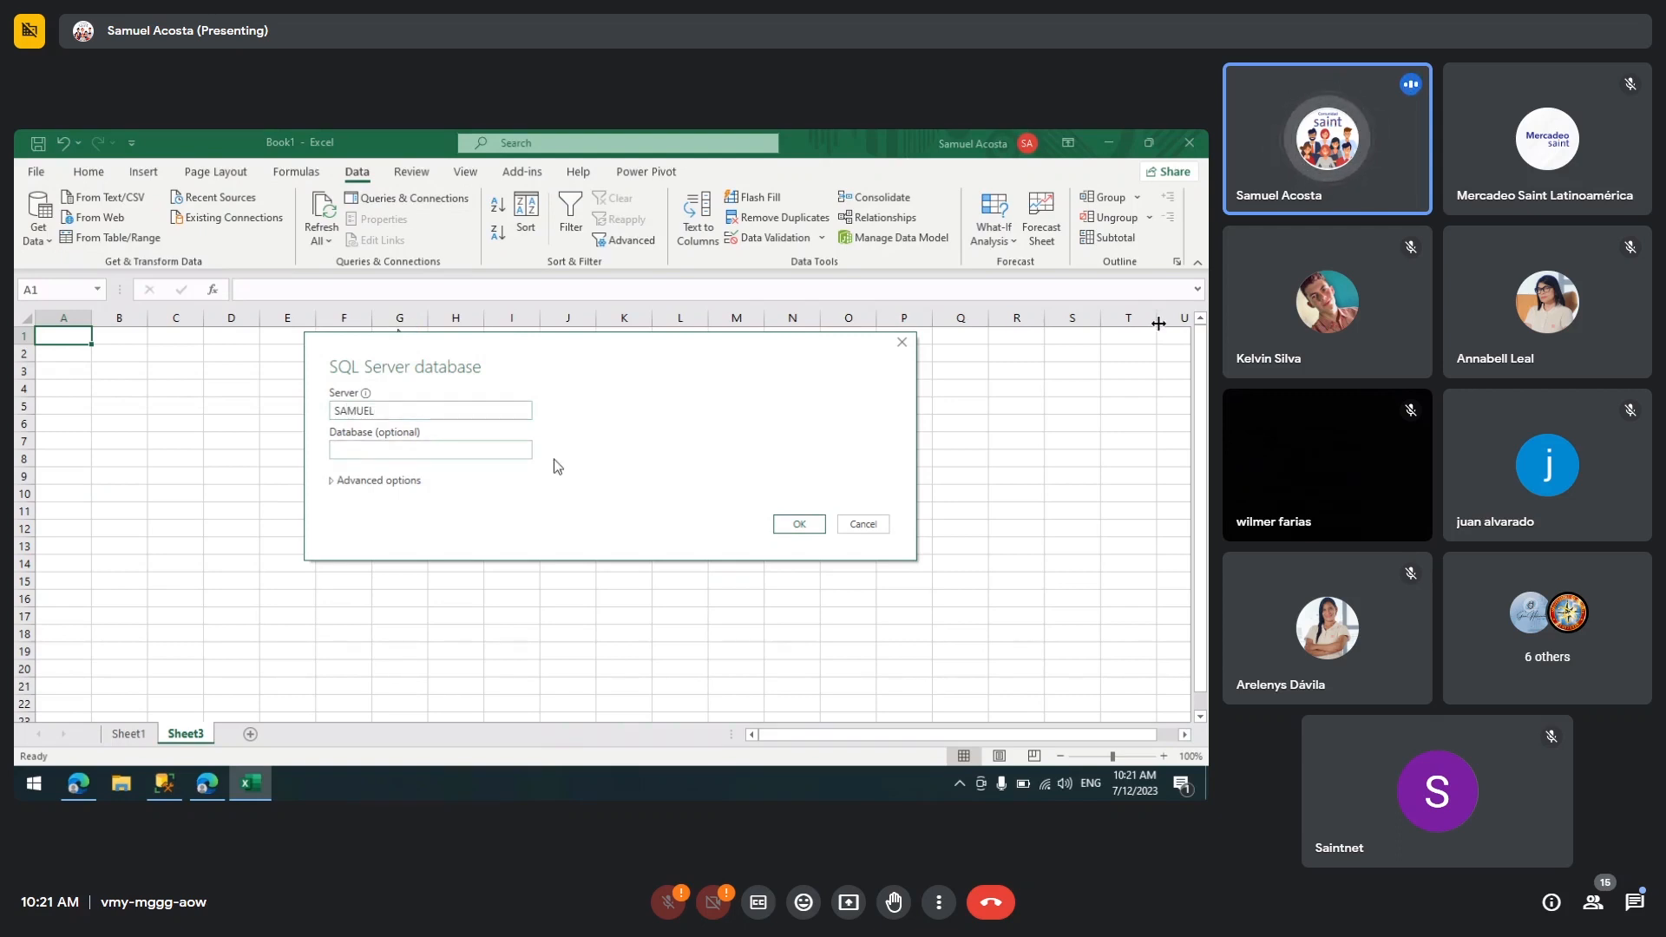
text(enterprise)
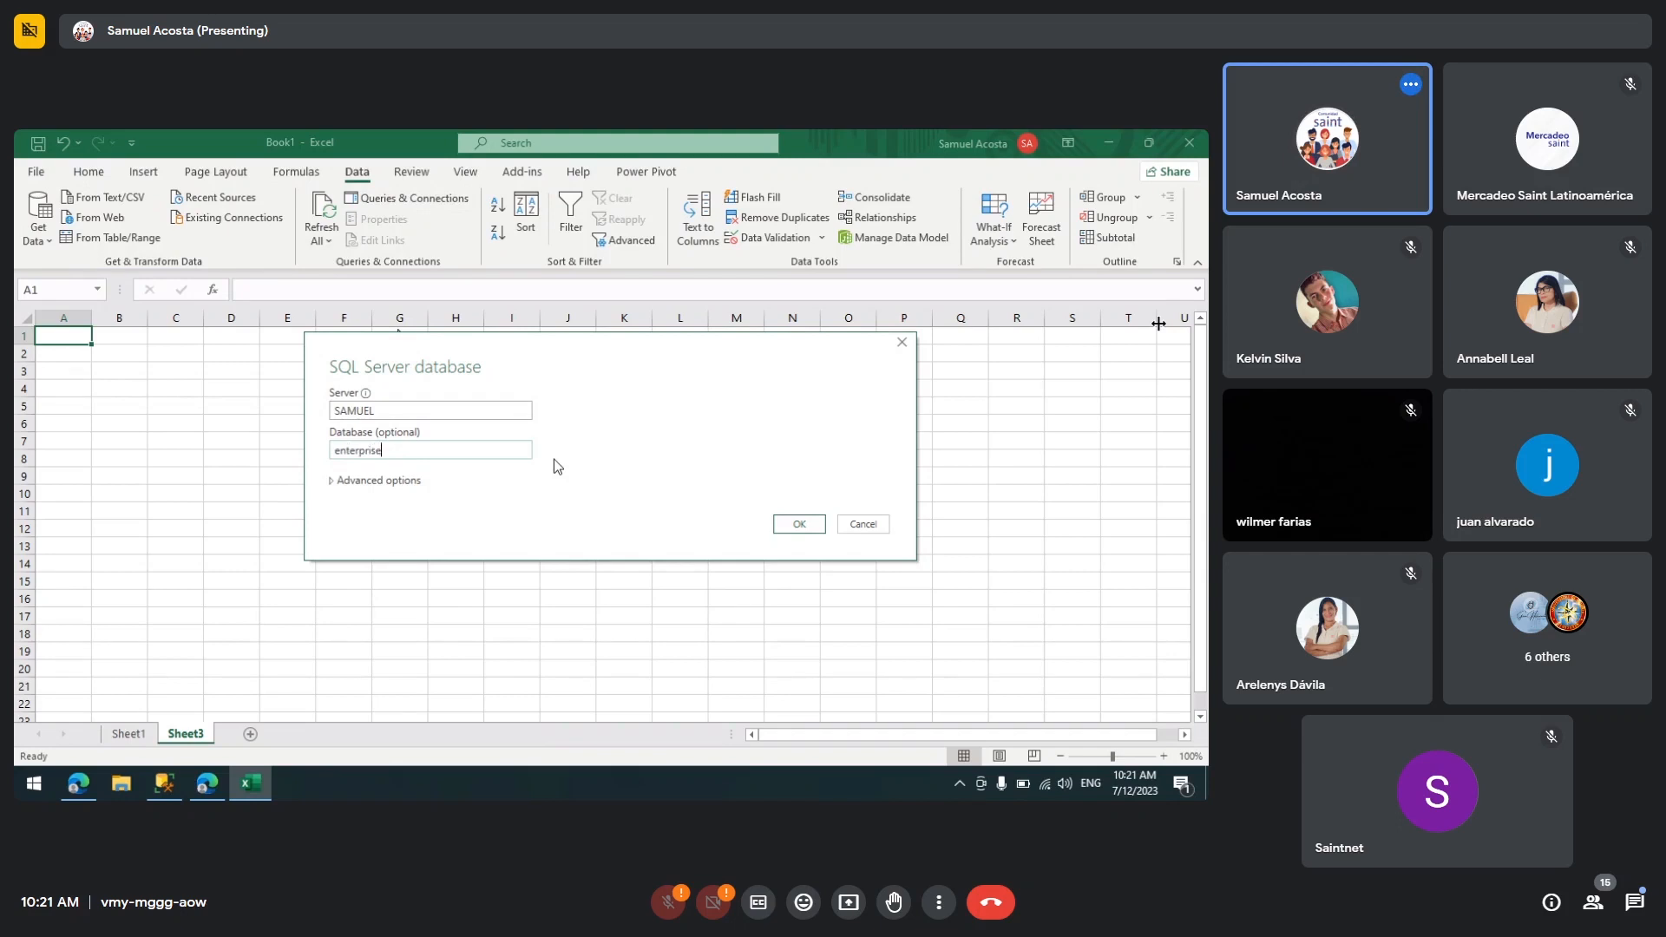
text(admindb)
click(787, 523)
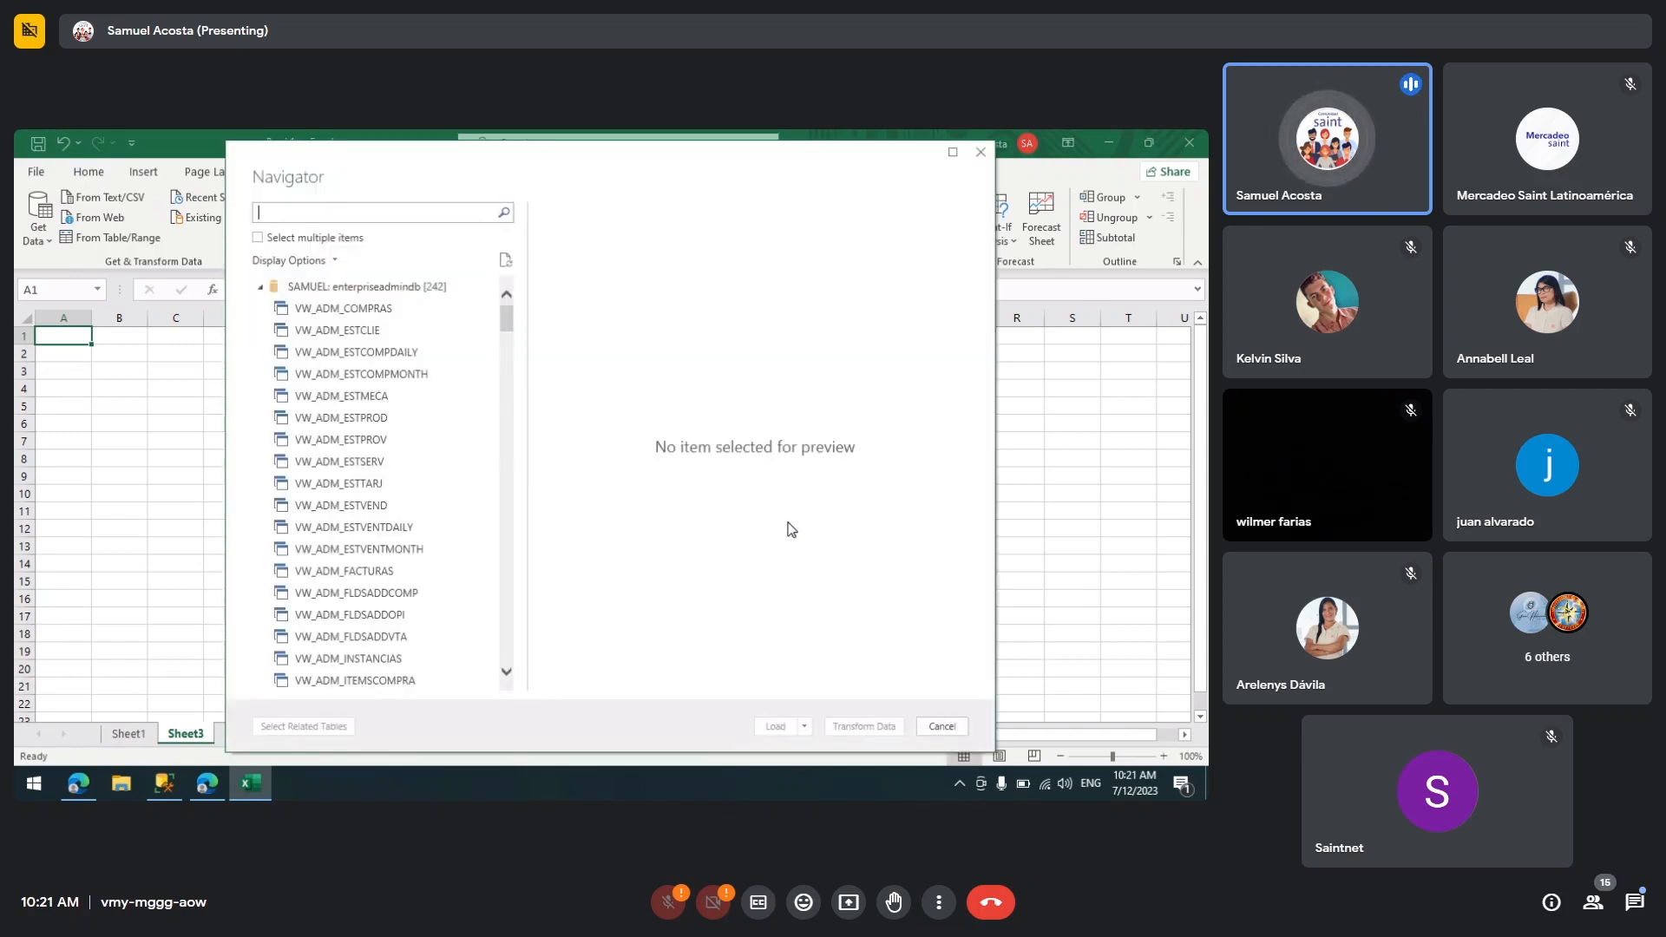
Step: Scroll the Navigator's table list and search it for saclie
drag(507, 329, 550, 247)
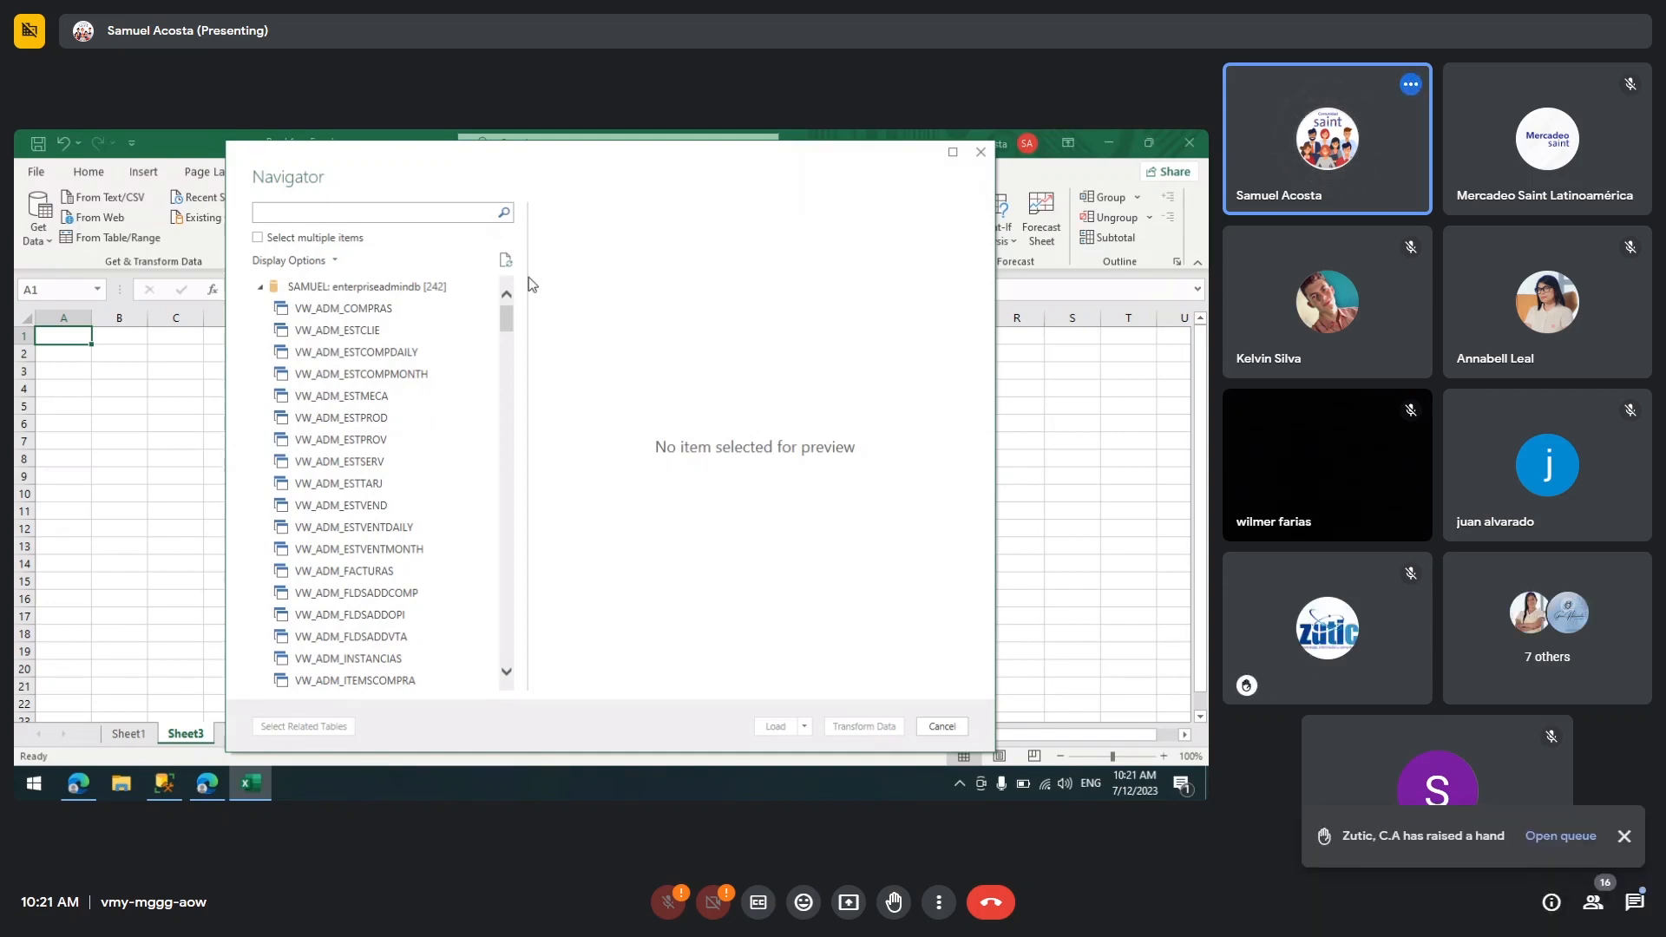
drag(507, 320, 527, 439)
click(350, 208)
text(sa)
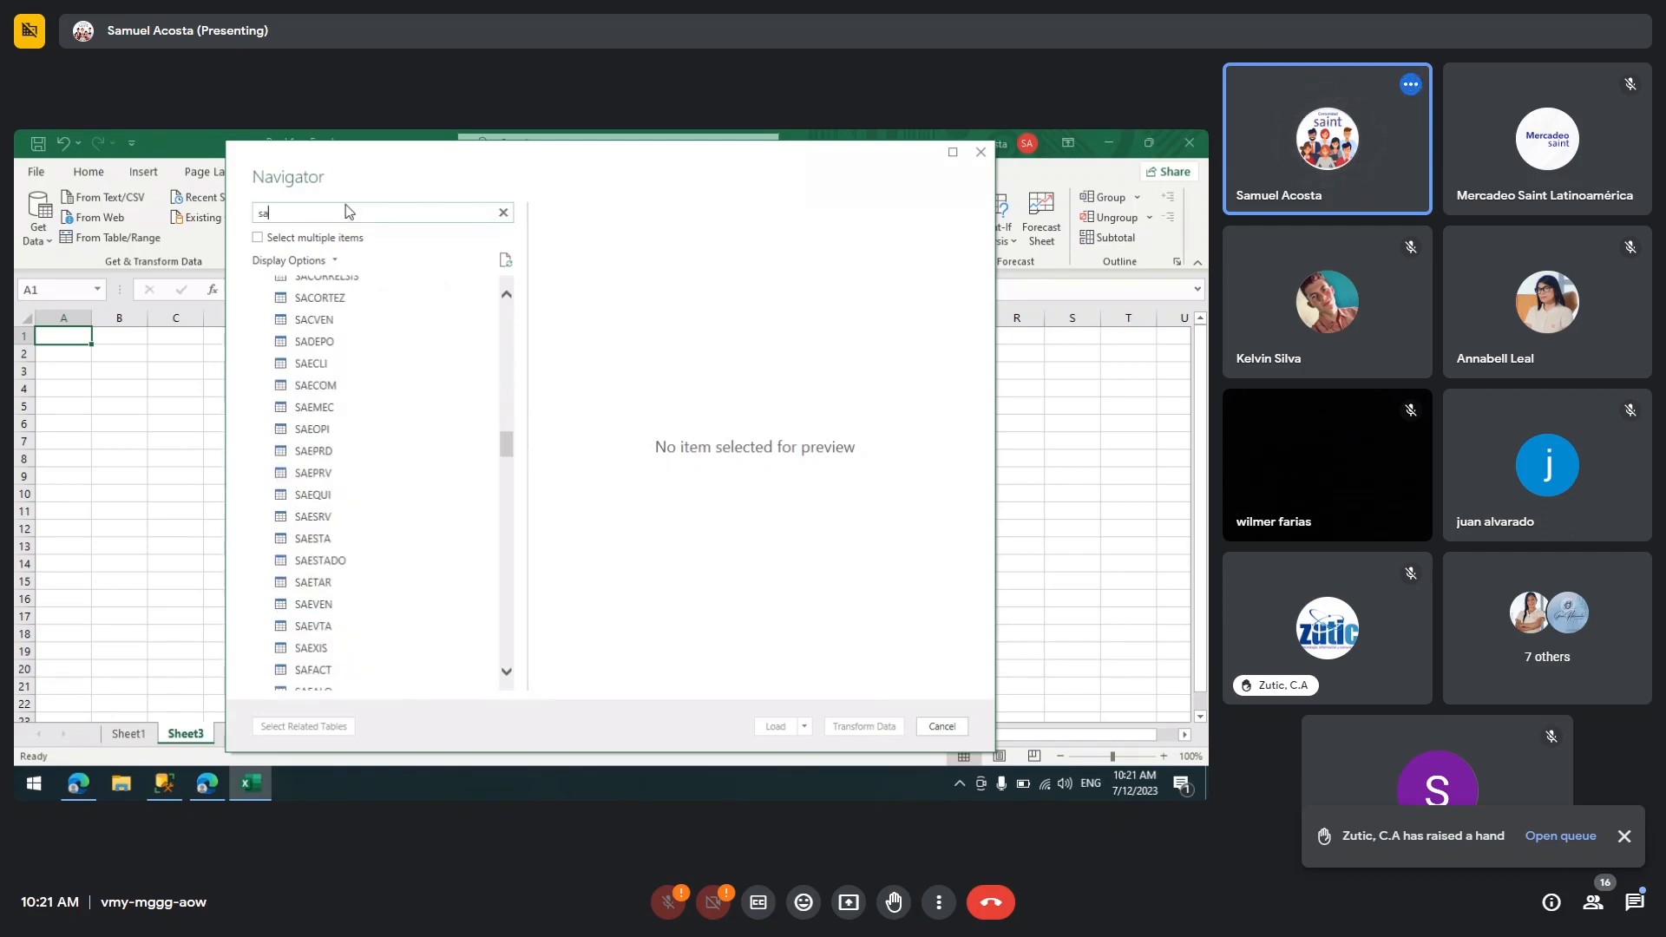
text(clie)
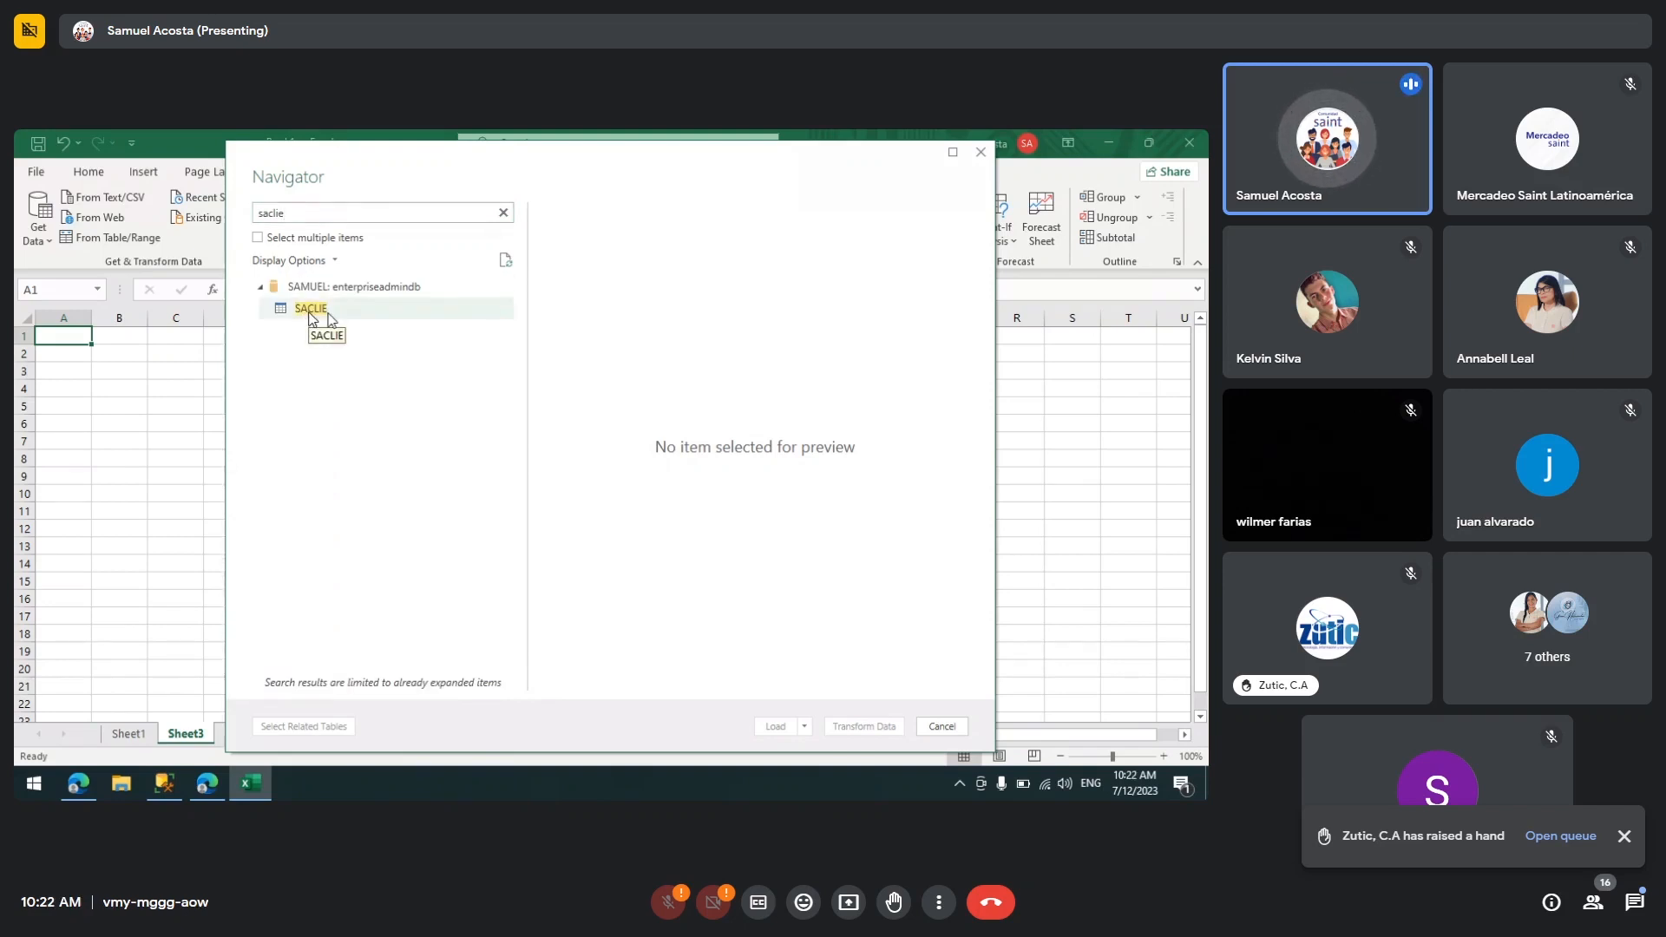
Step: Search the Navigator's table list for saitemfac, then close the Navigator without loading anything
click(503, 212)
text(sai)
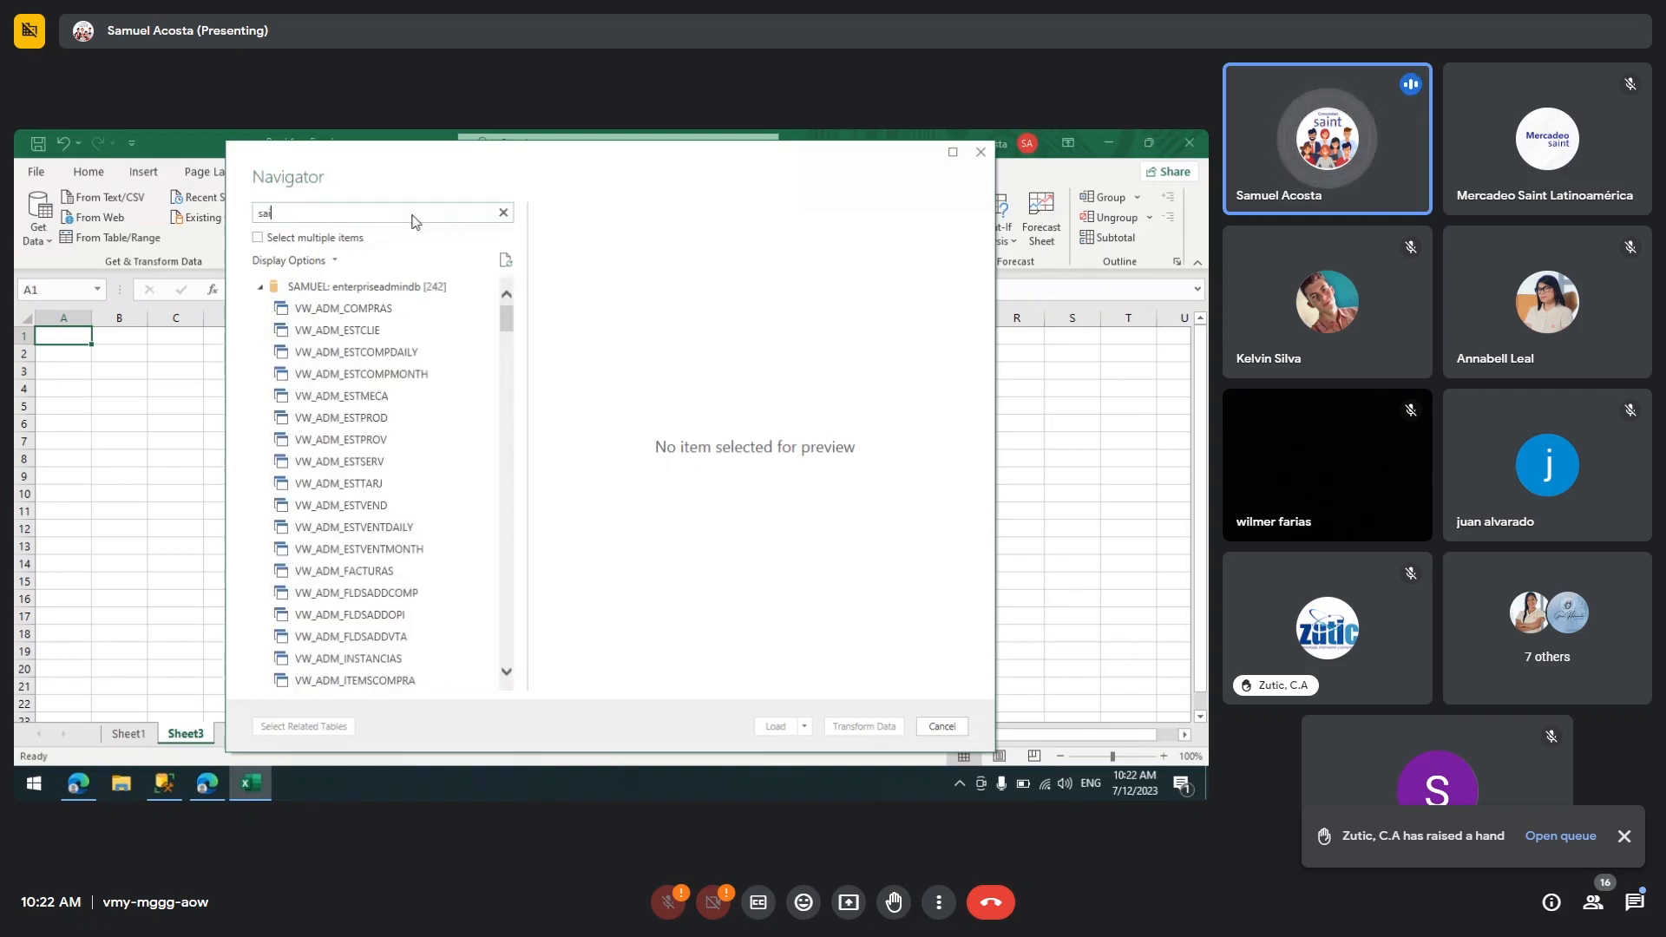
text(t)
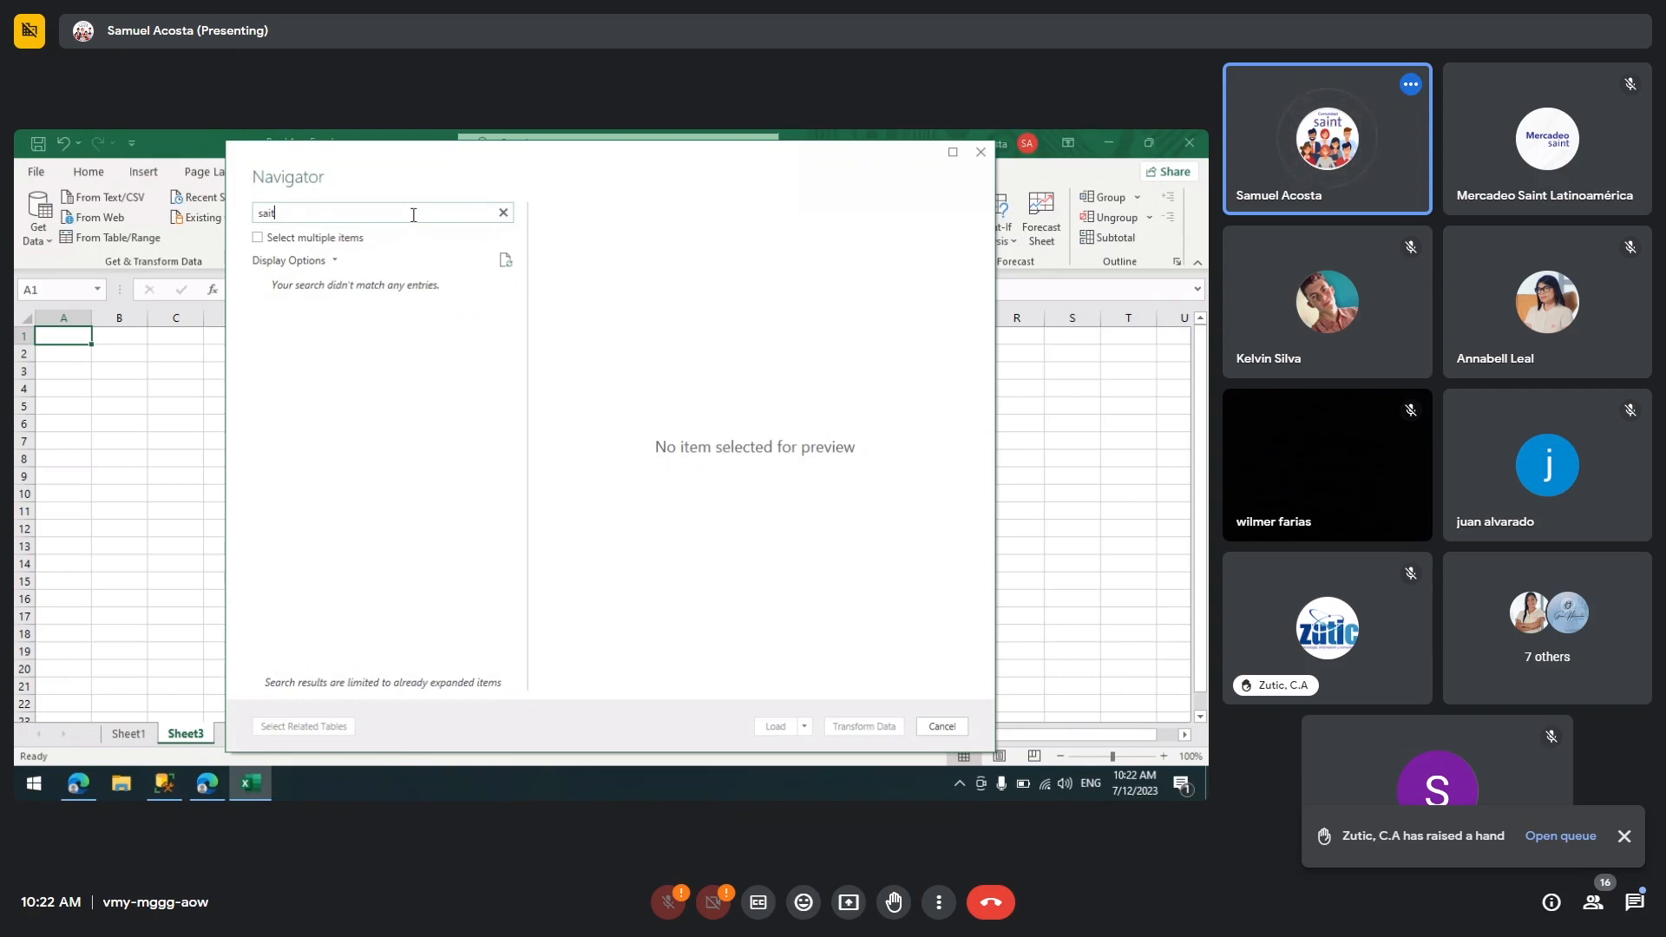
key(BackSpace)
text(te)
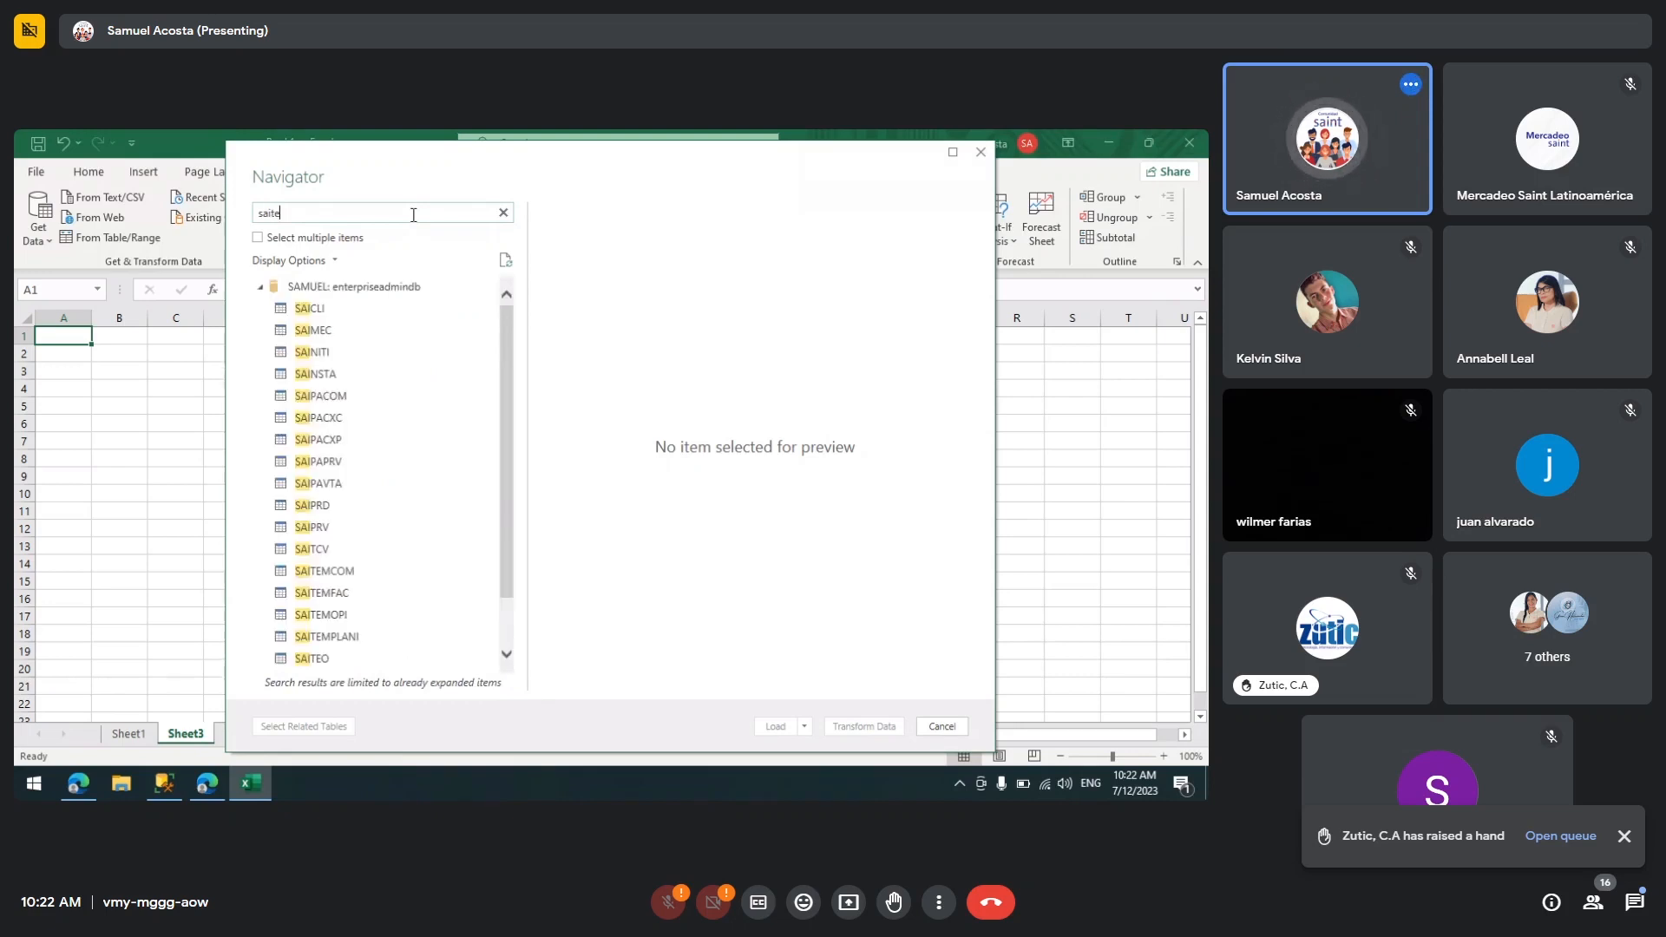
text(mfac)
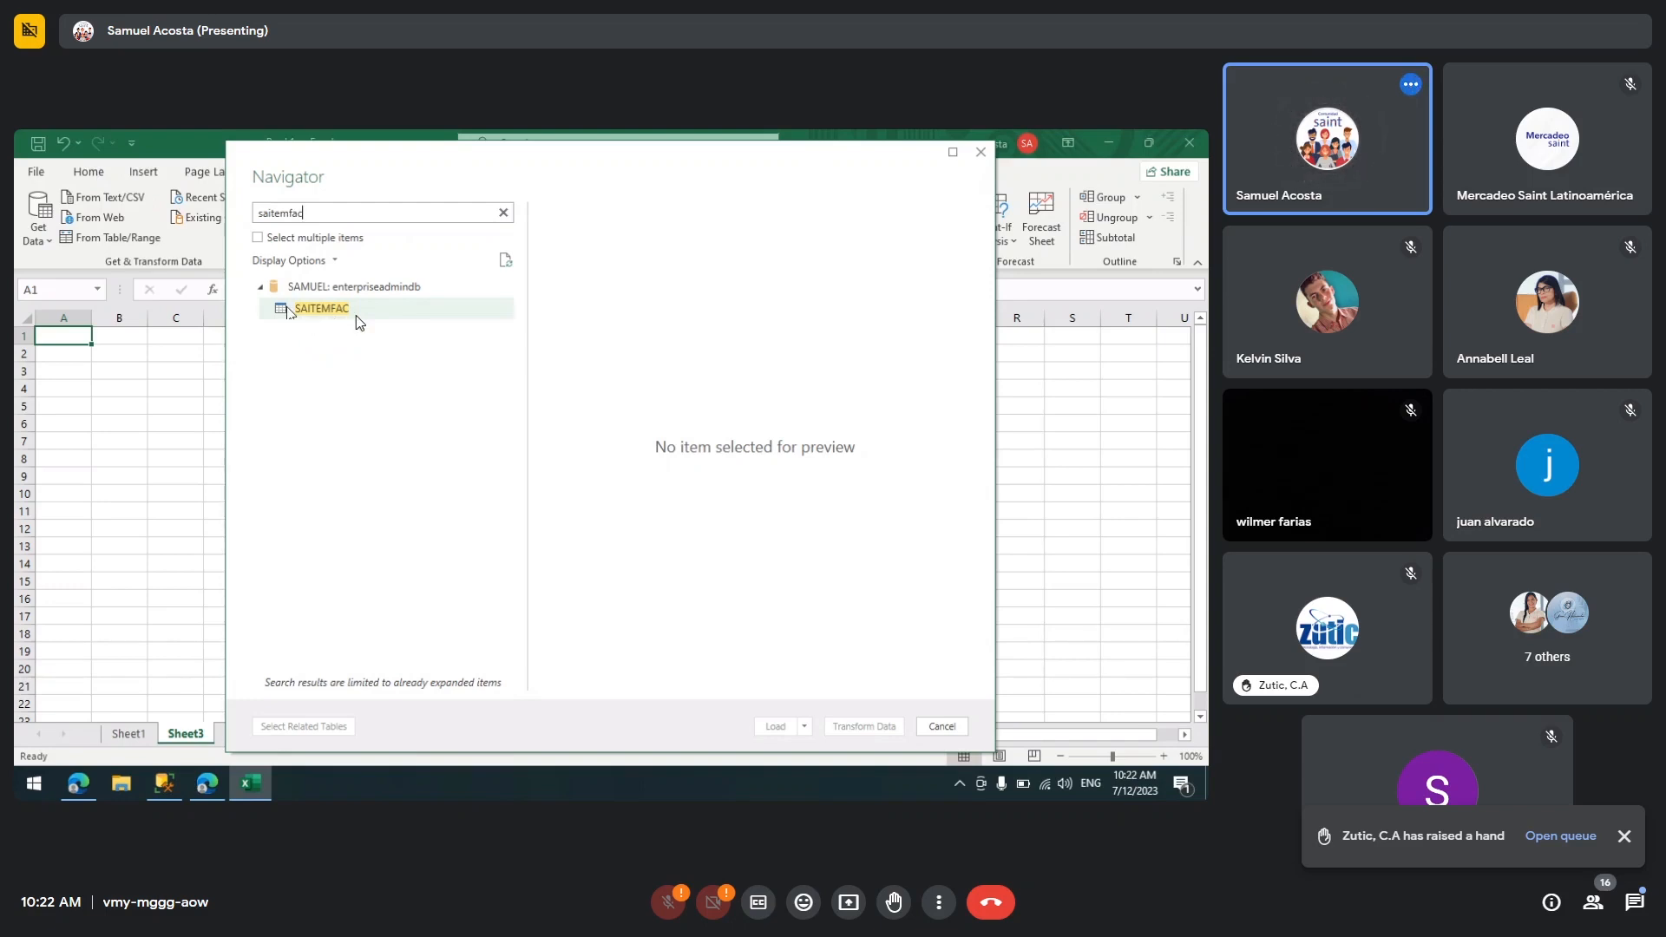
click(981, 153)
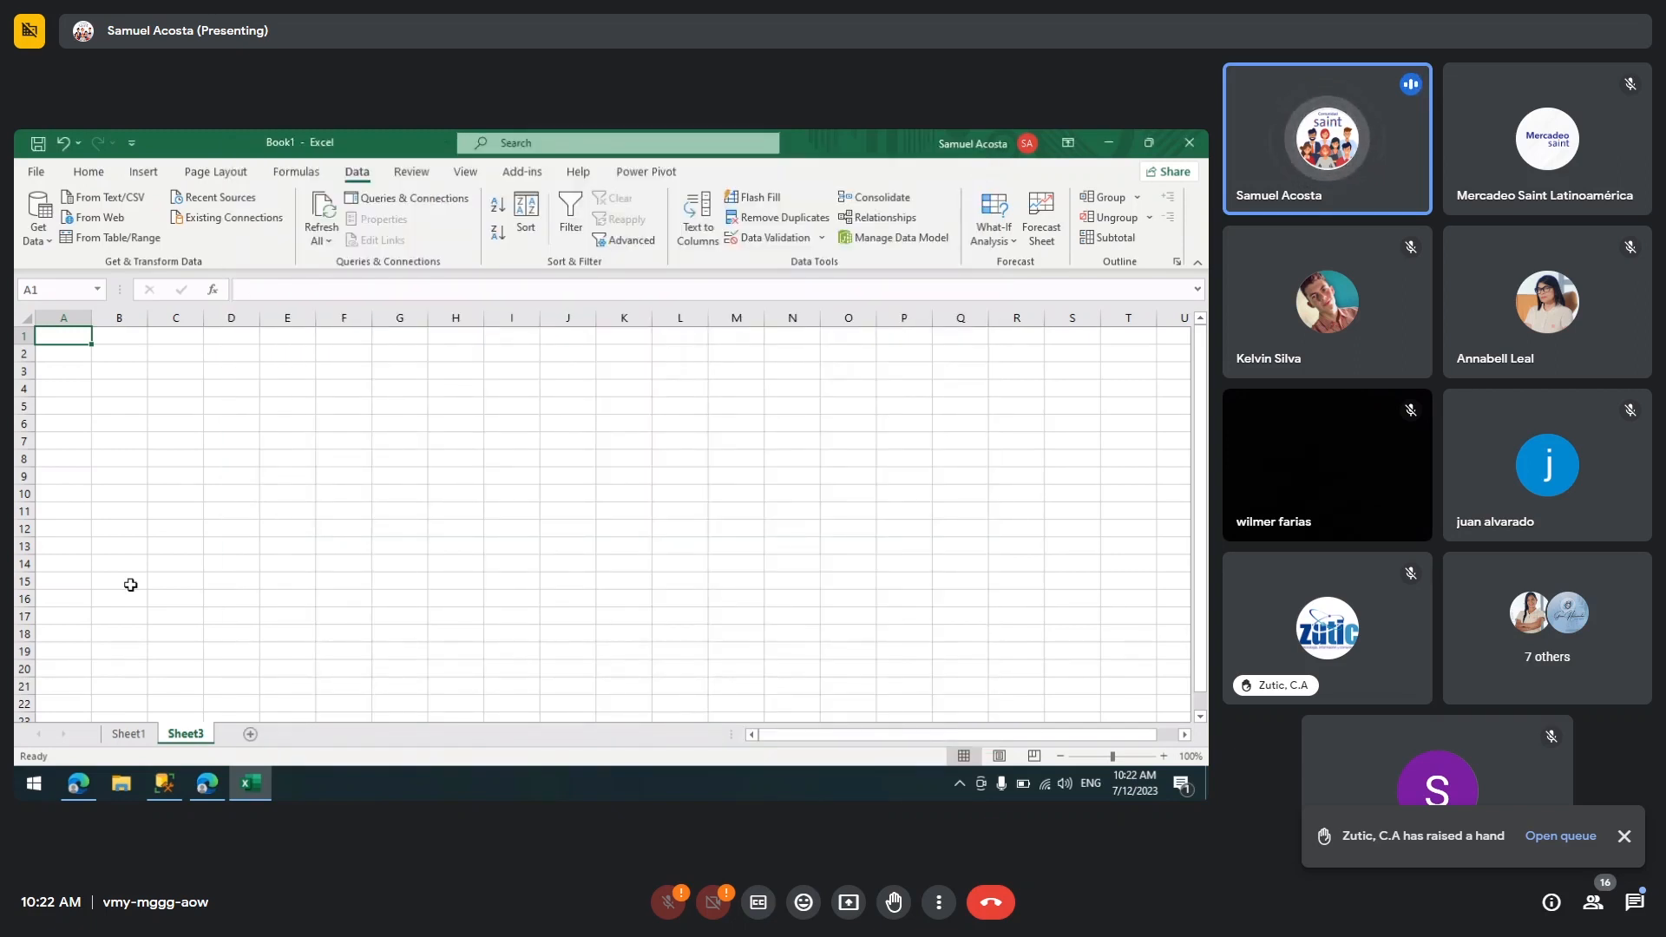
Step: Switch to Sheet1 and try inserting a recommended chart with an empty cell selected, dismissing the notice
click(128, 734)
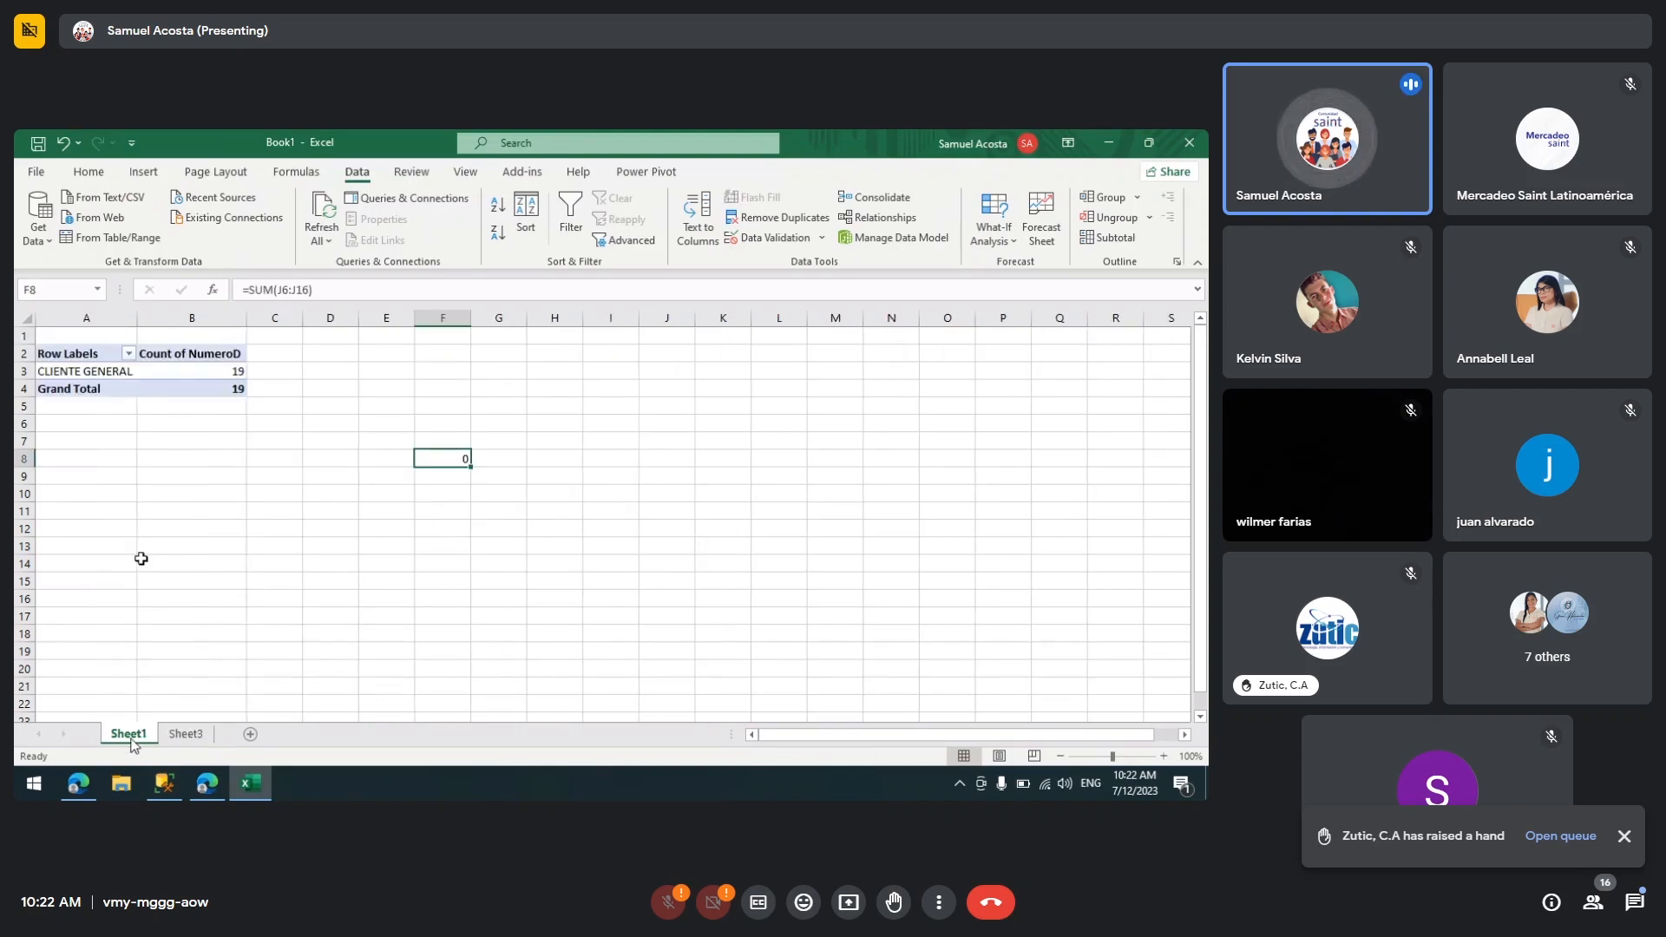
click(153, 373)
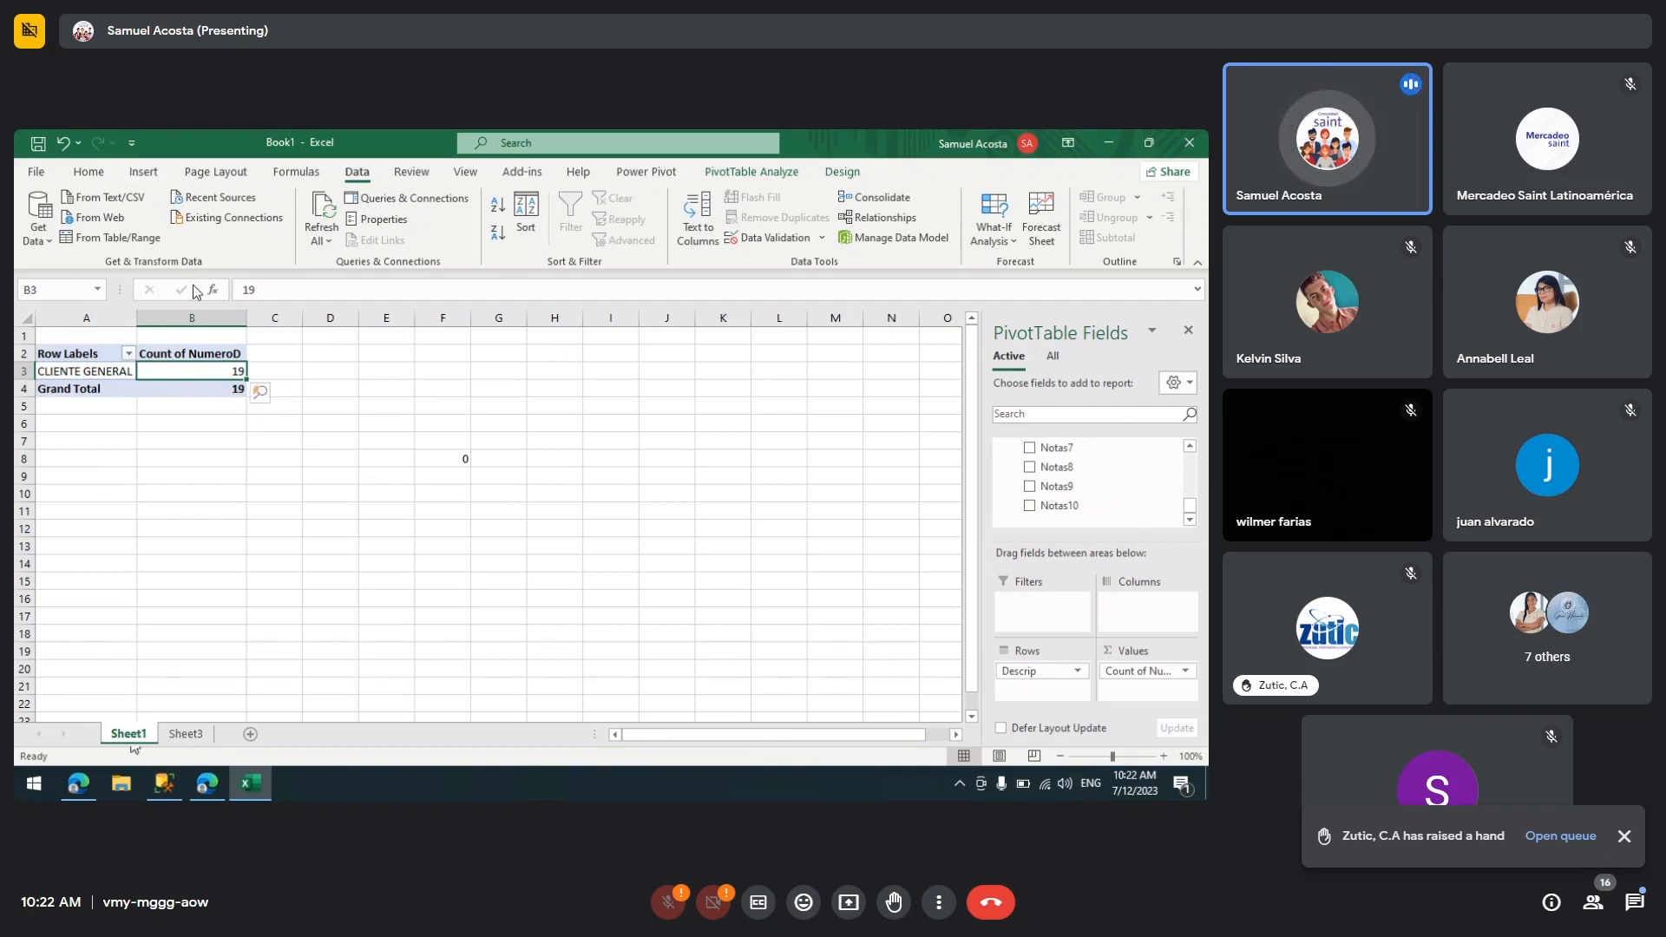
click(311, 354)
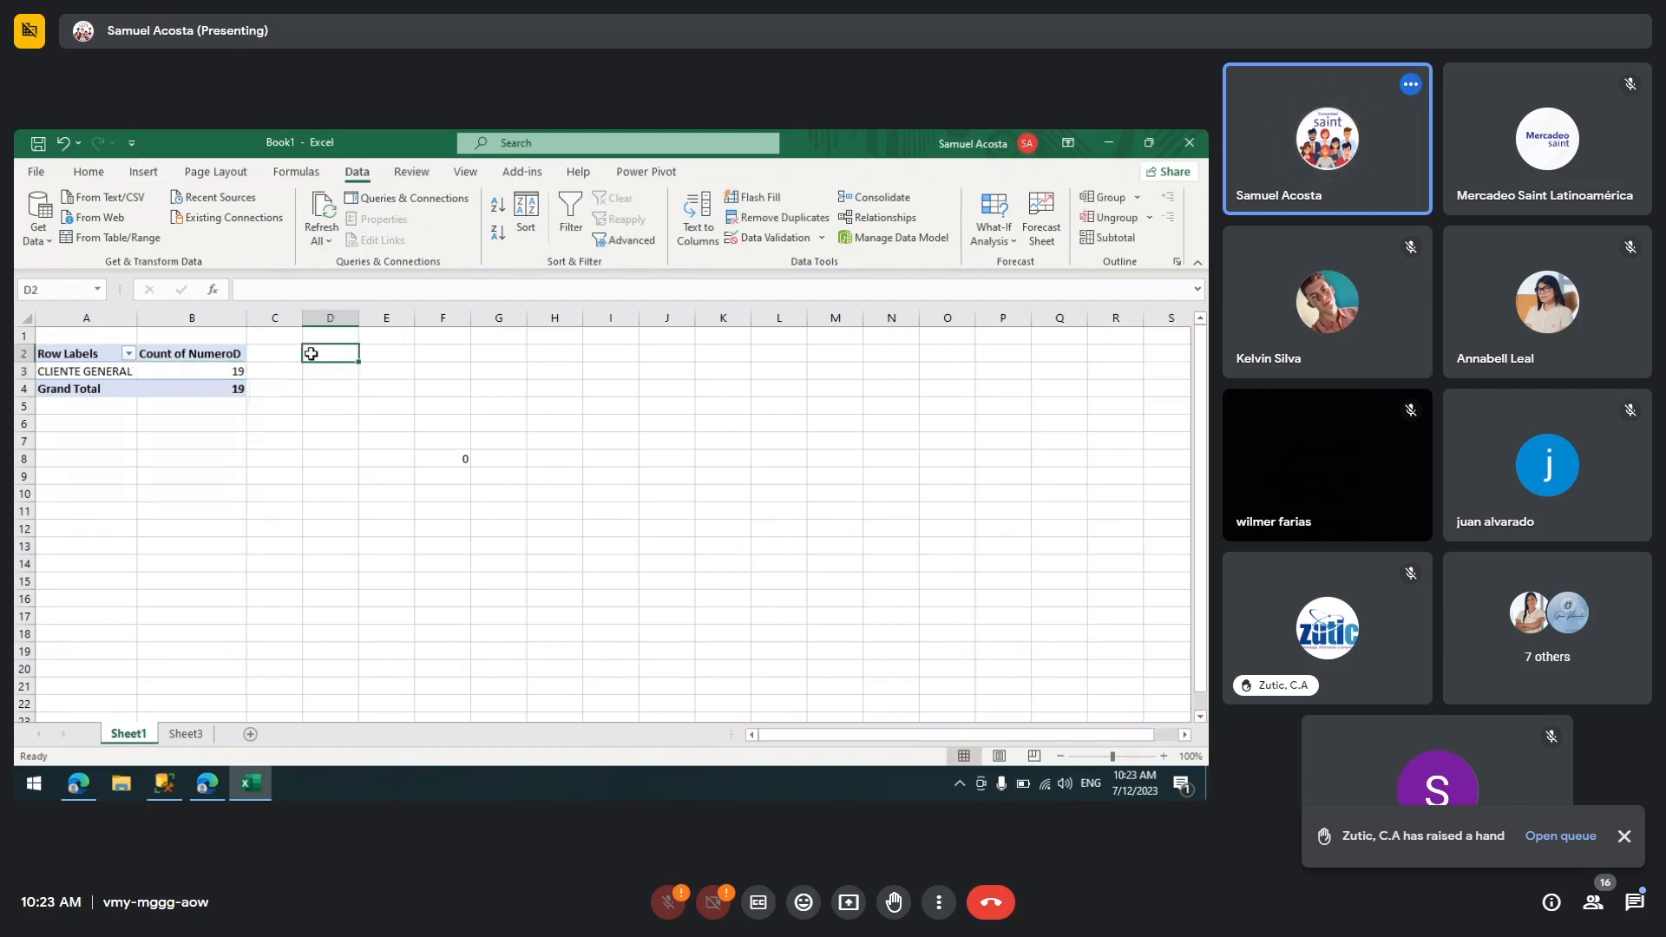
click(142, 174)
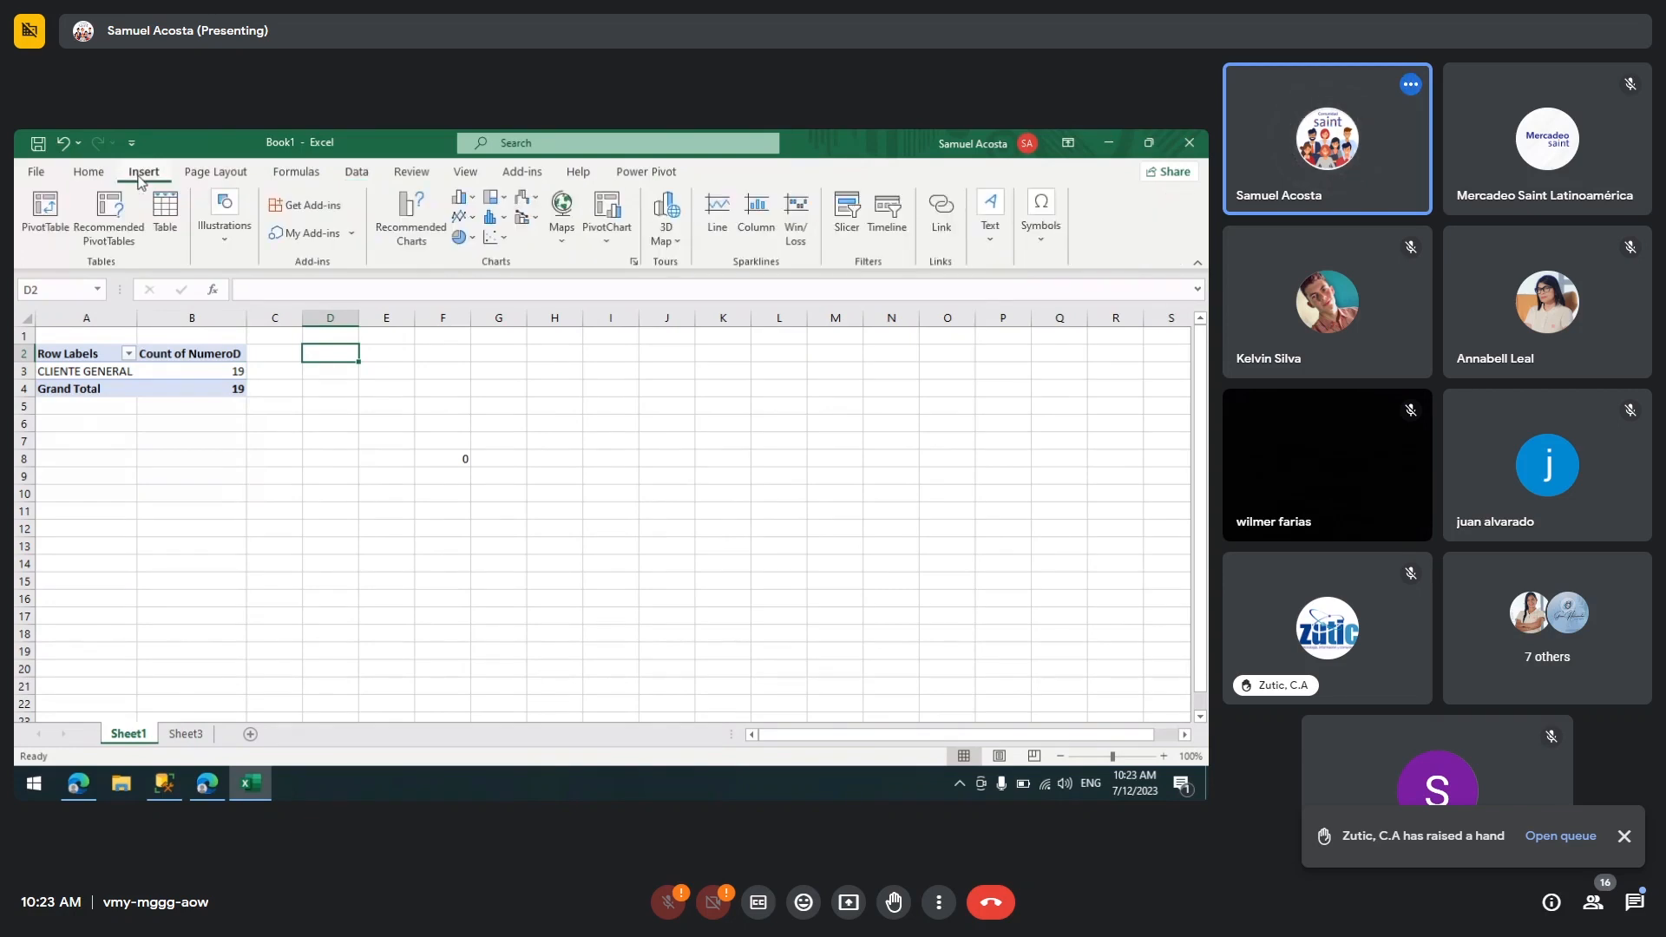
click(408, 210)
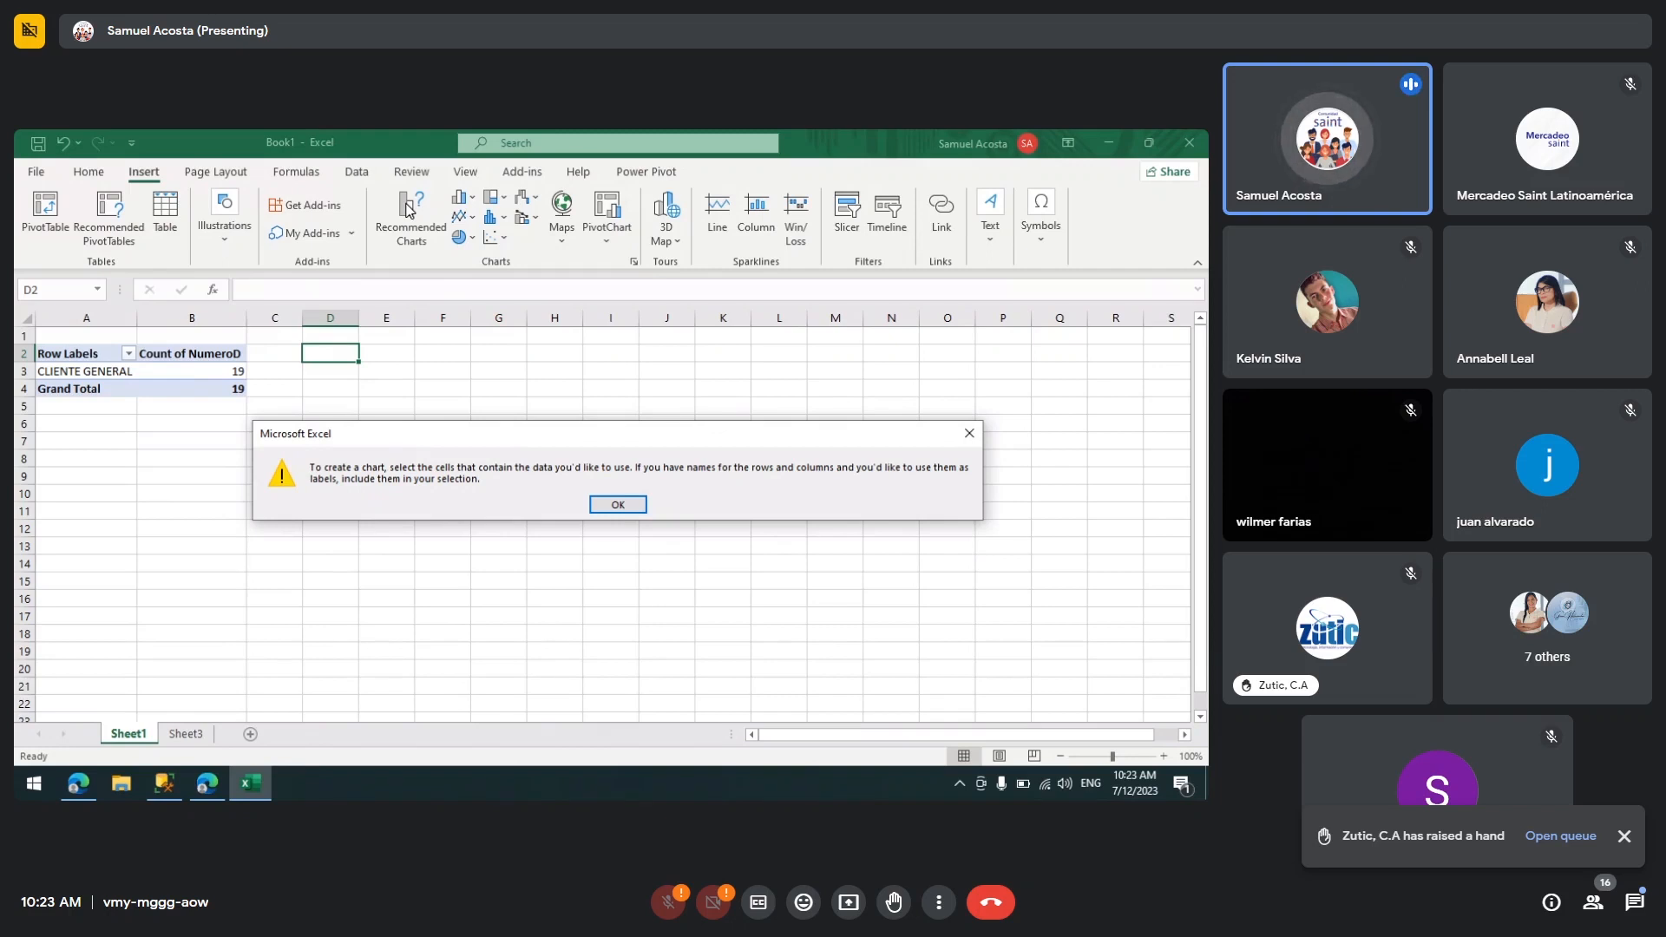
key(Return)
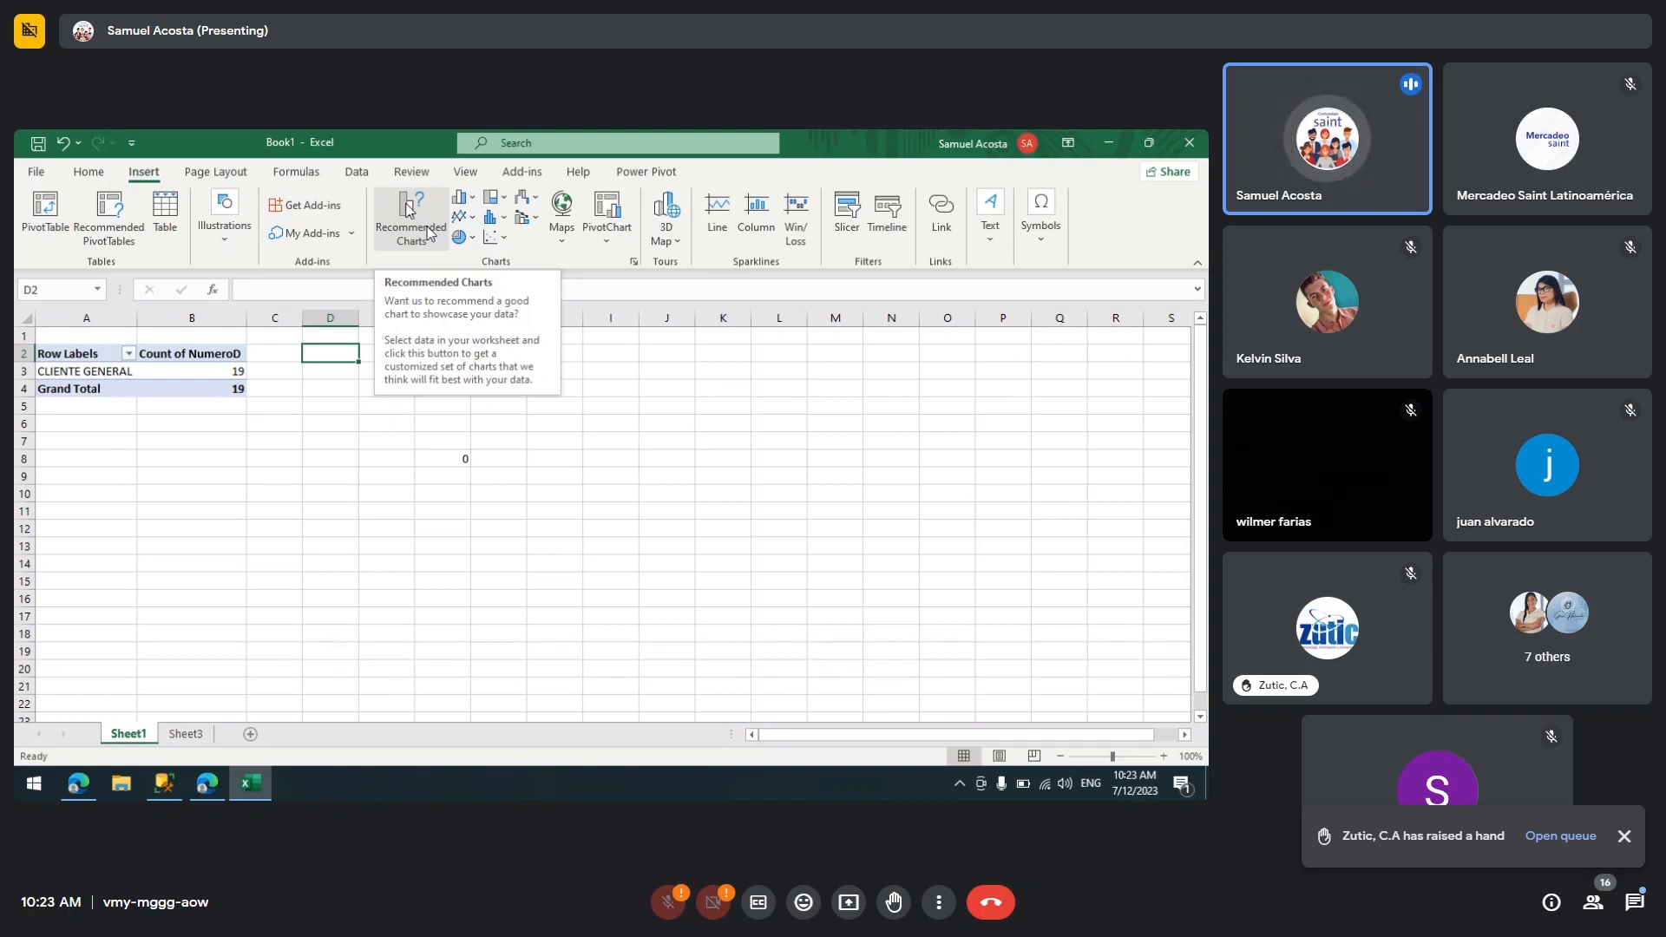
Step: Insert a Clustered Column PivotChart from the PivotTable on Sheet1
click(427, 232)
click(390, 381)
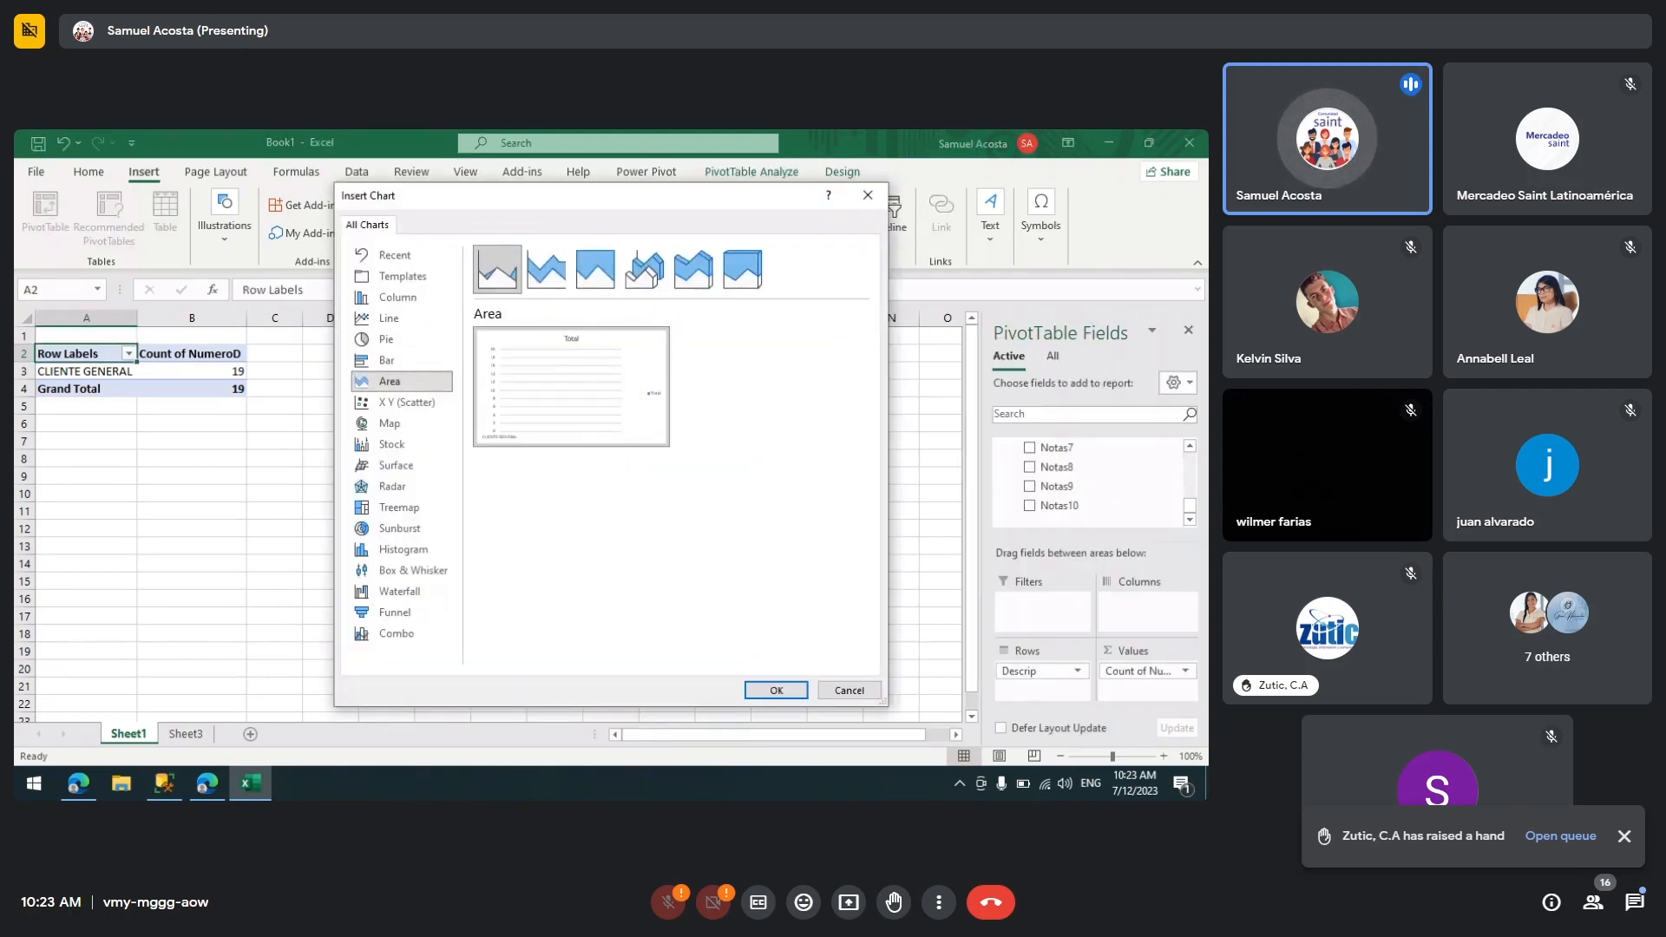
click(397, 299)
click(394, 338)
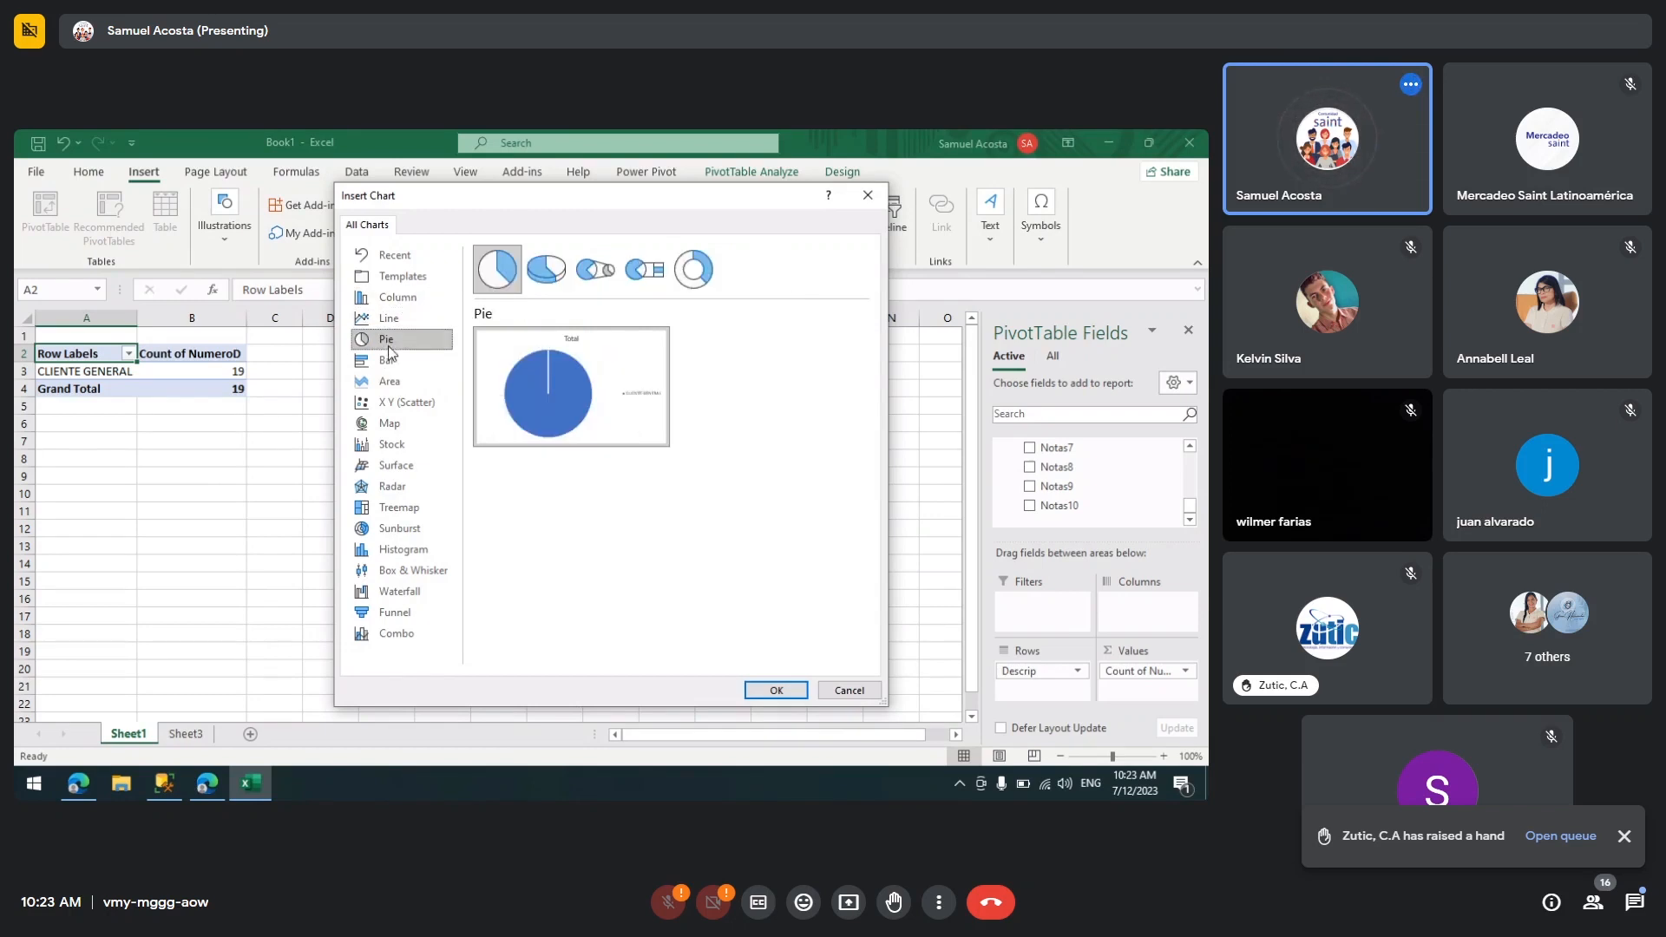
click(398, 297)
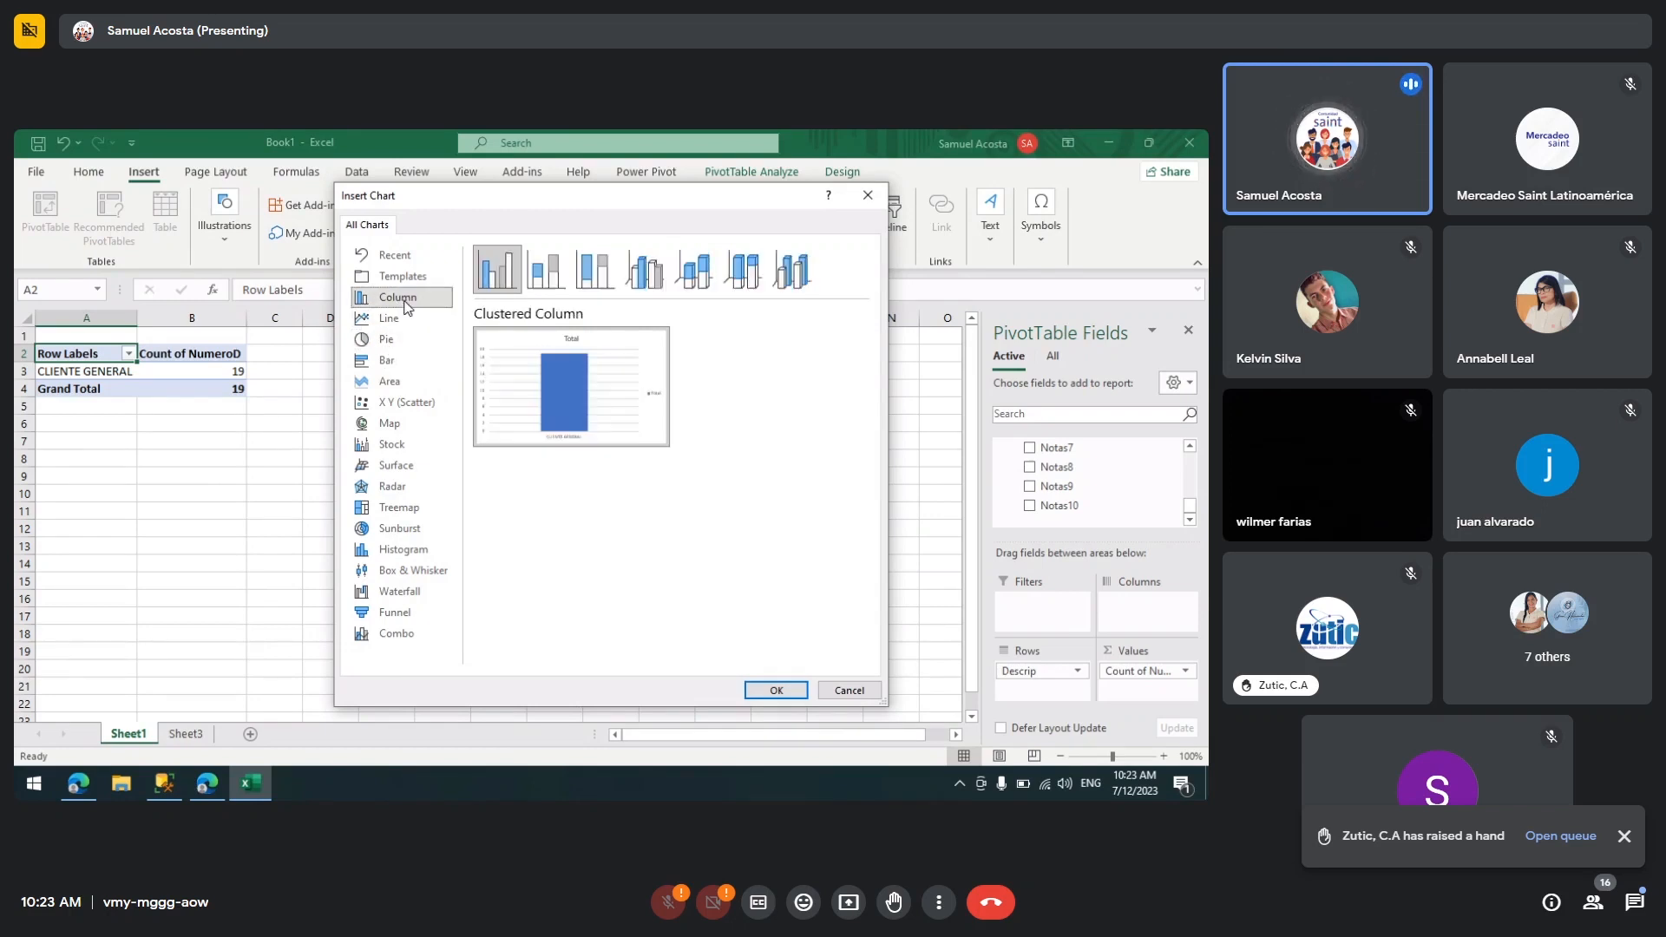
click(776, 691)
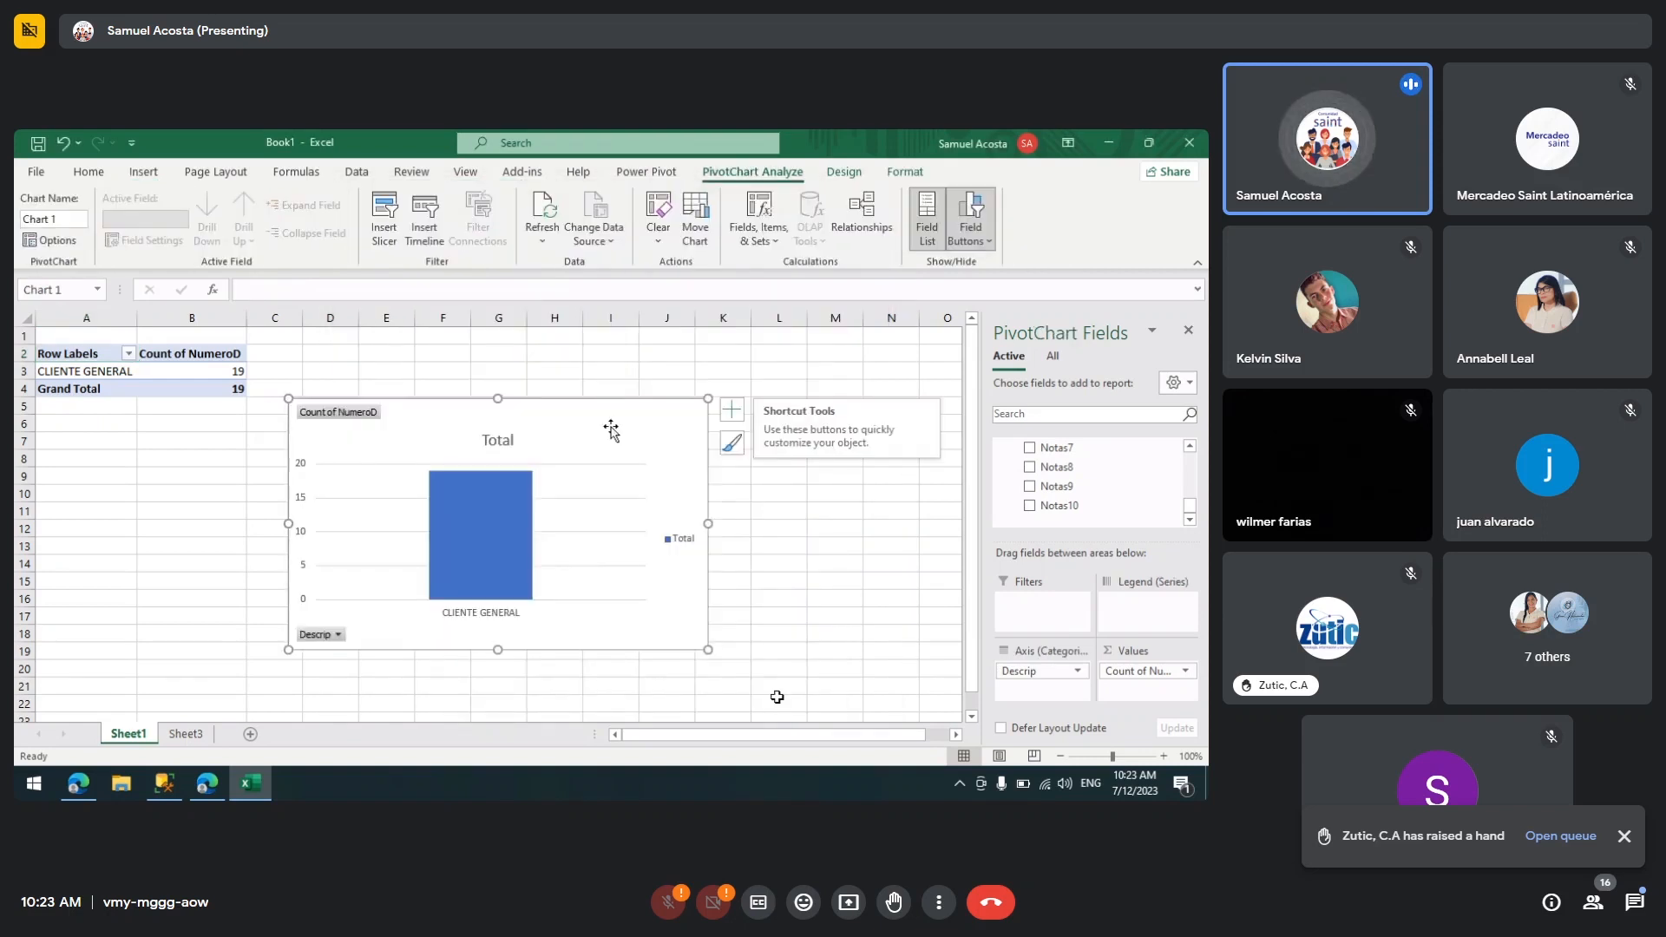
Step: Move the PivotChart off Sheet1 and paste it at the top-left of Sheet3
drag(611, 430, 356, 431)
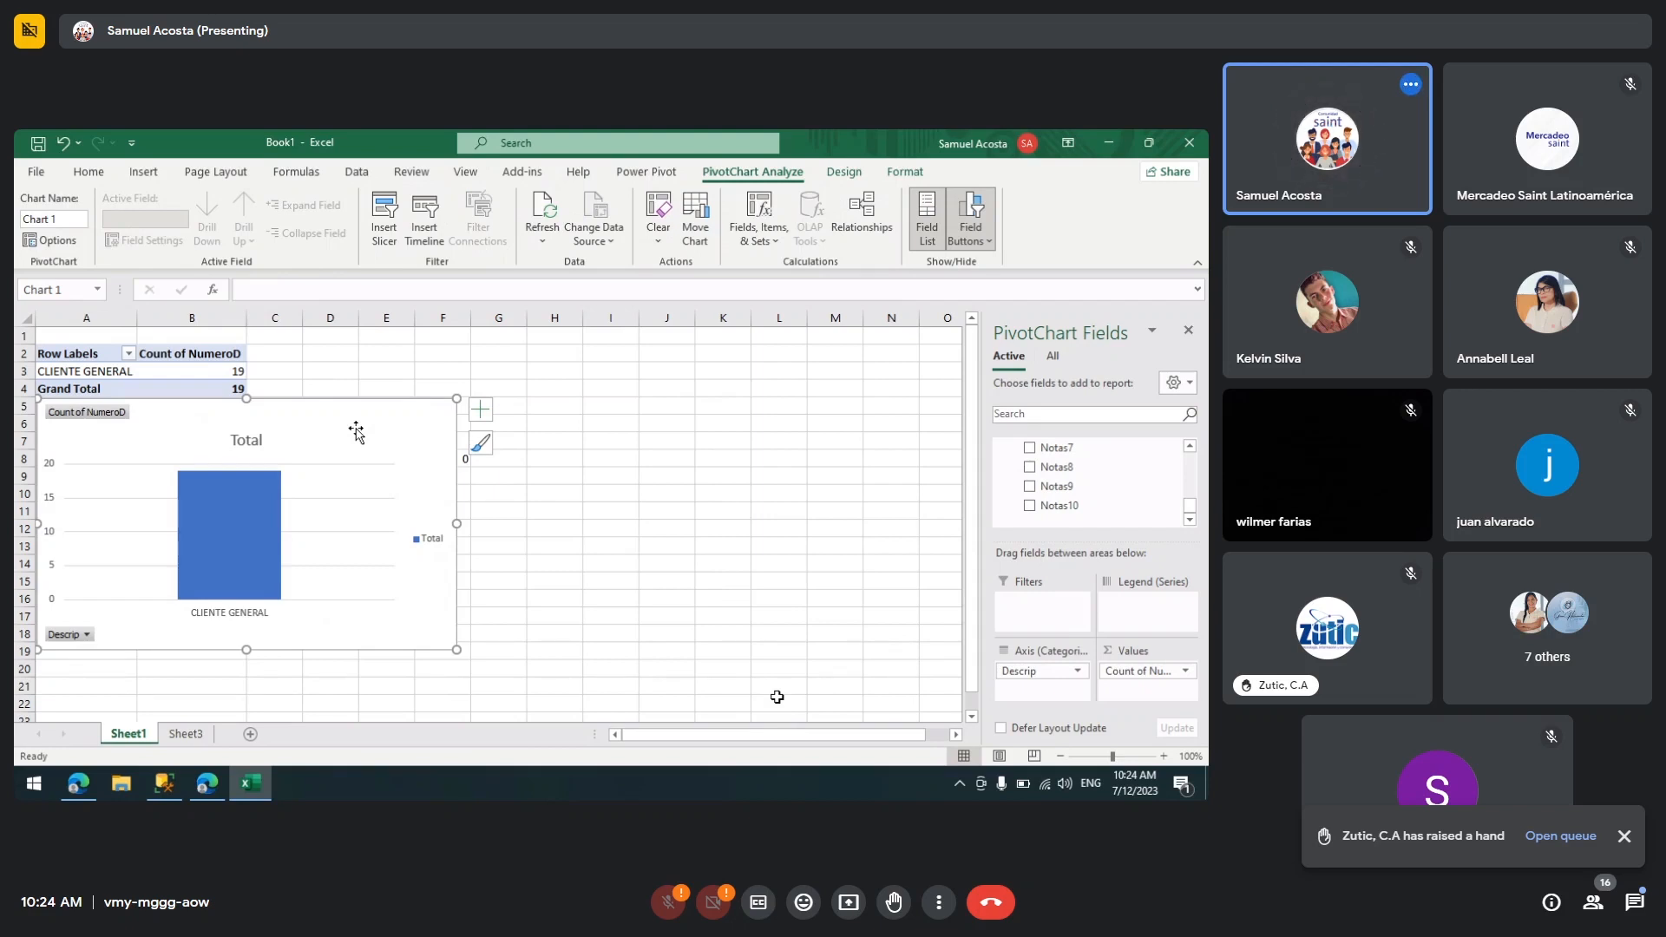
key(Delete)
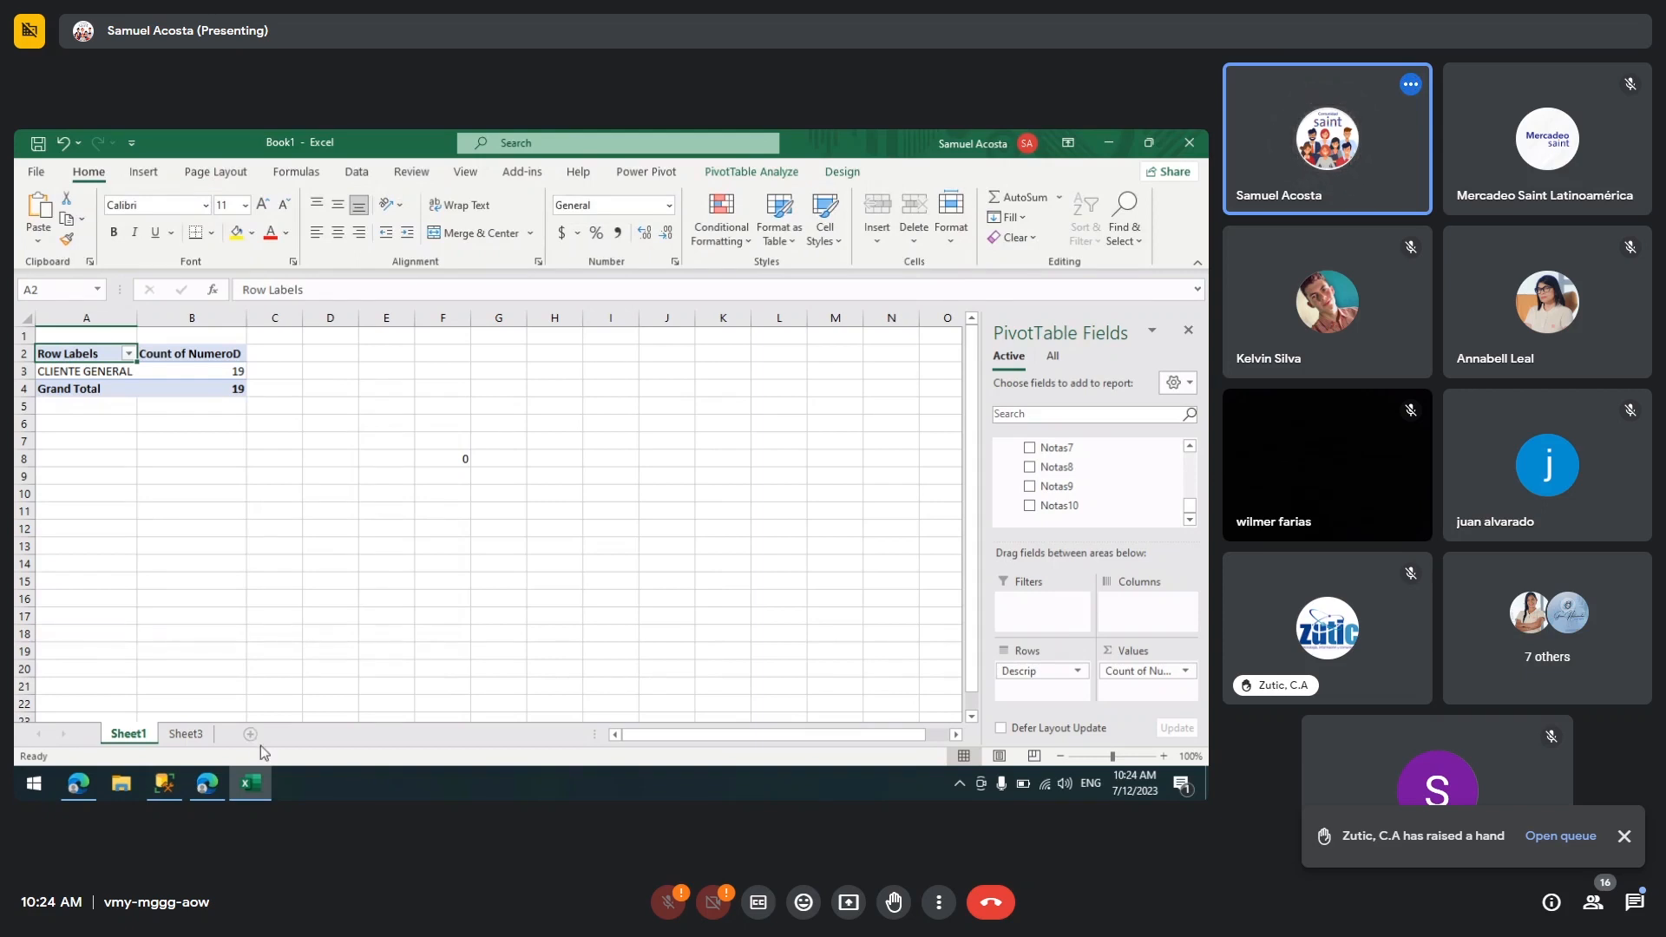
click(185, 734)
key(ctrl+v)
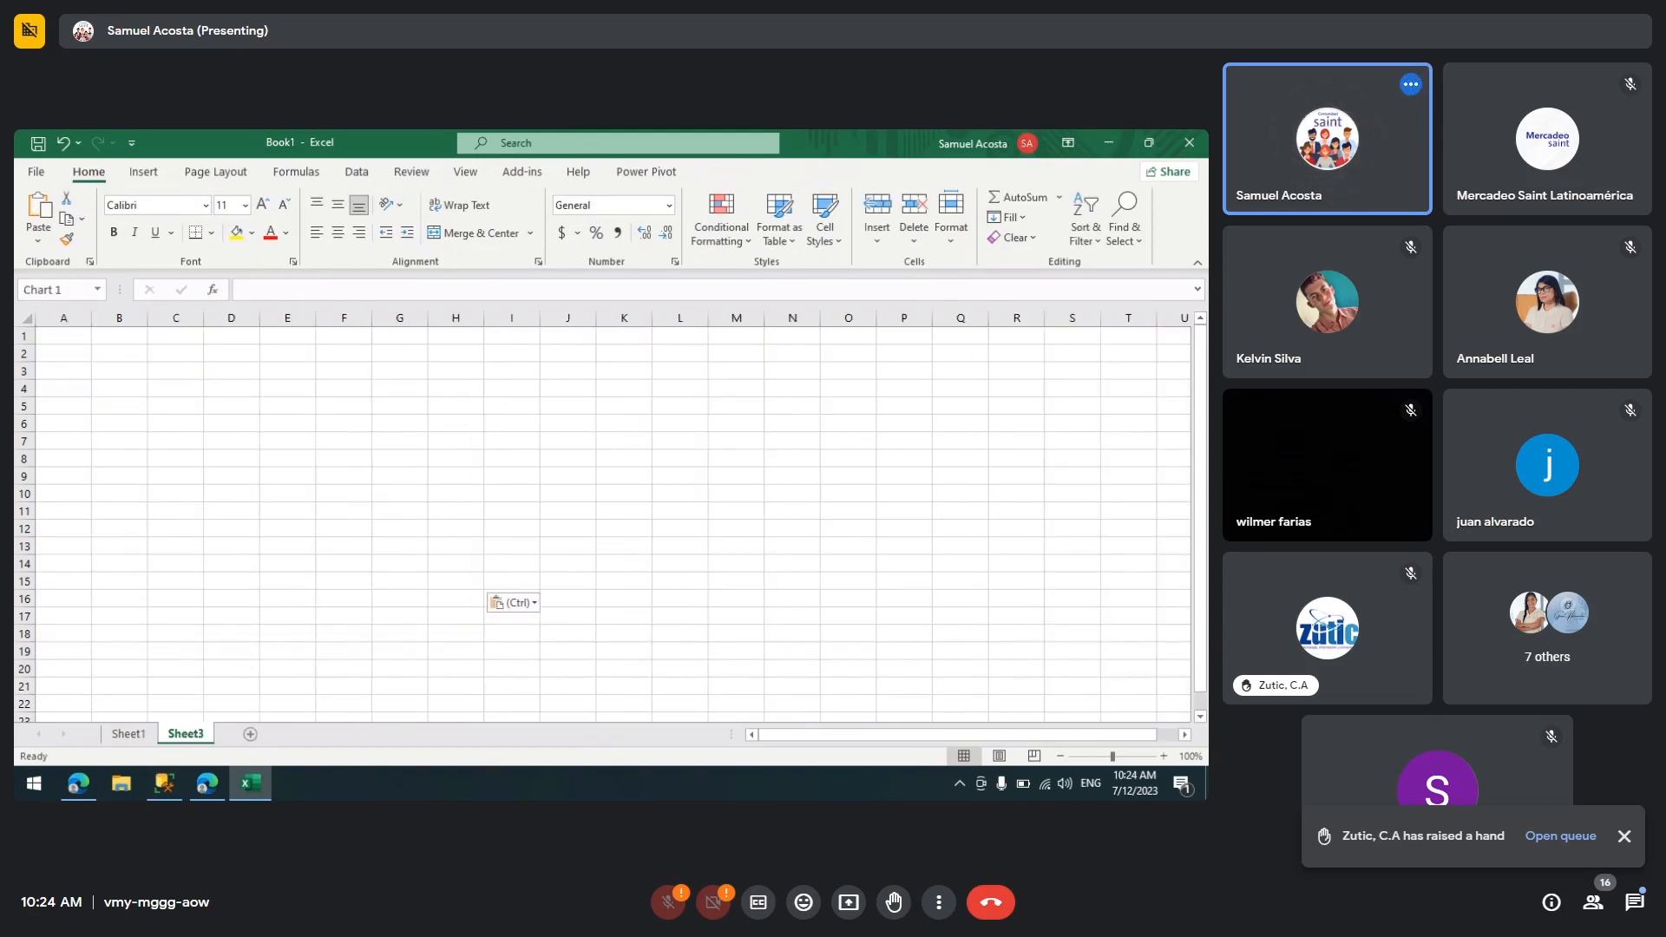
click(816, 561)
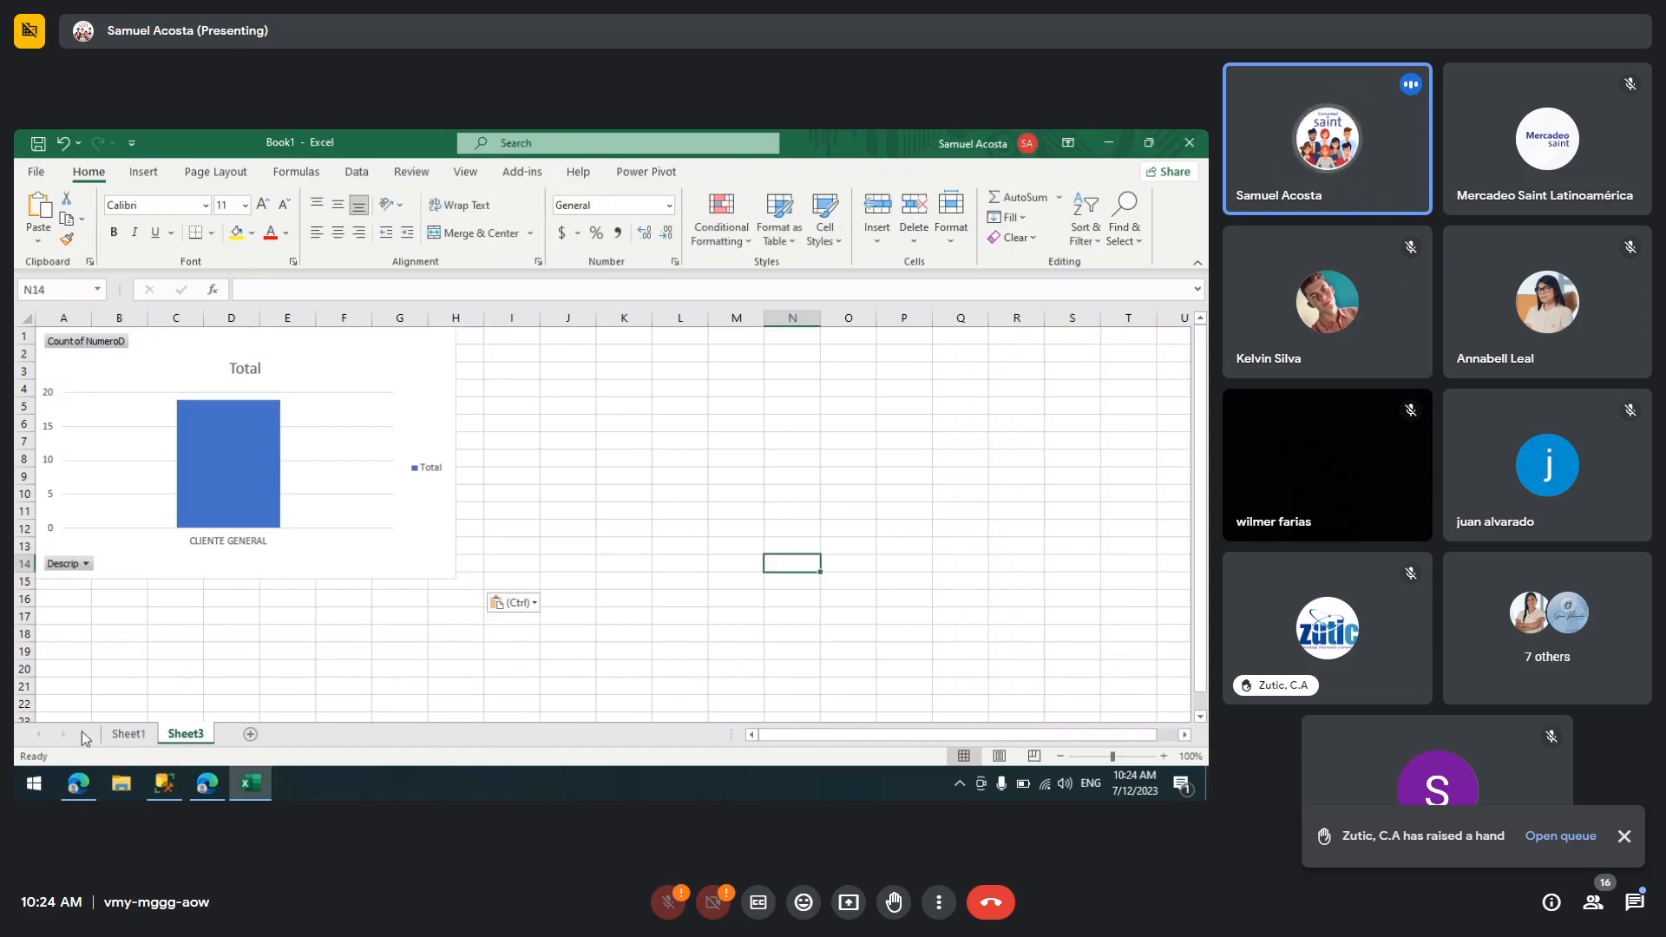
Step: Compare the PivotTable on Sheet1 with the PivotChart on Sheet3 by switching between the sheets
click(127, 734)
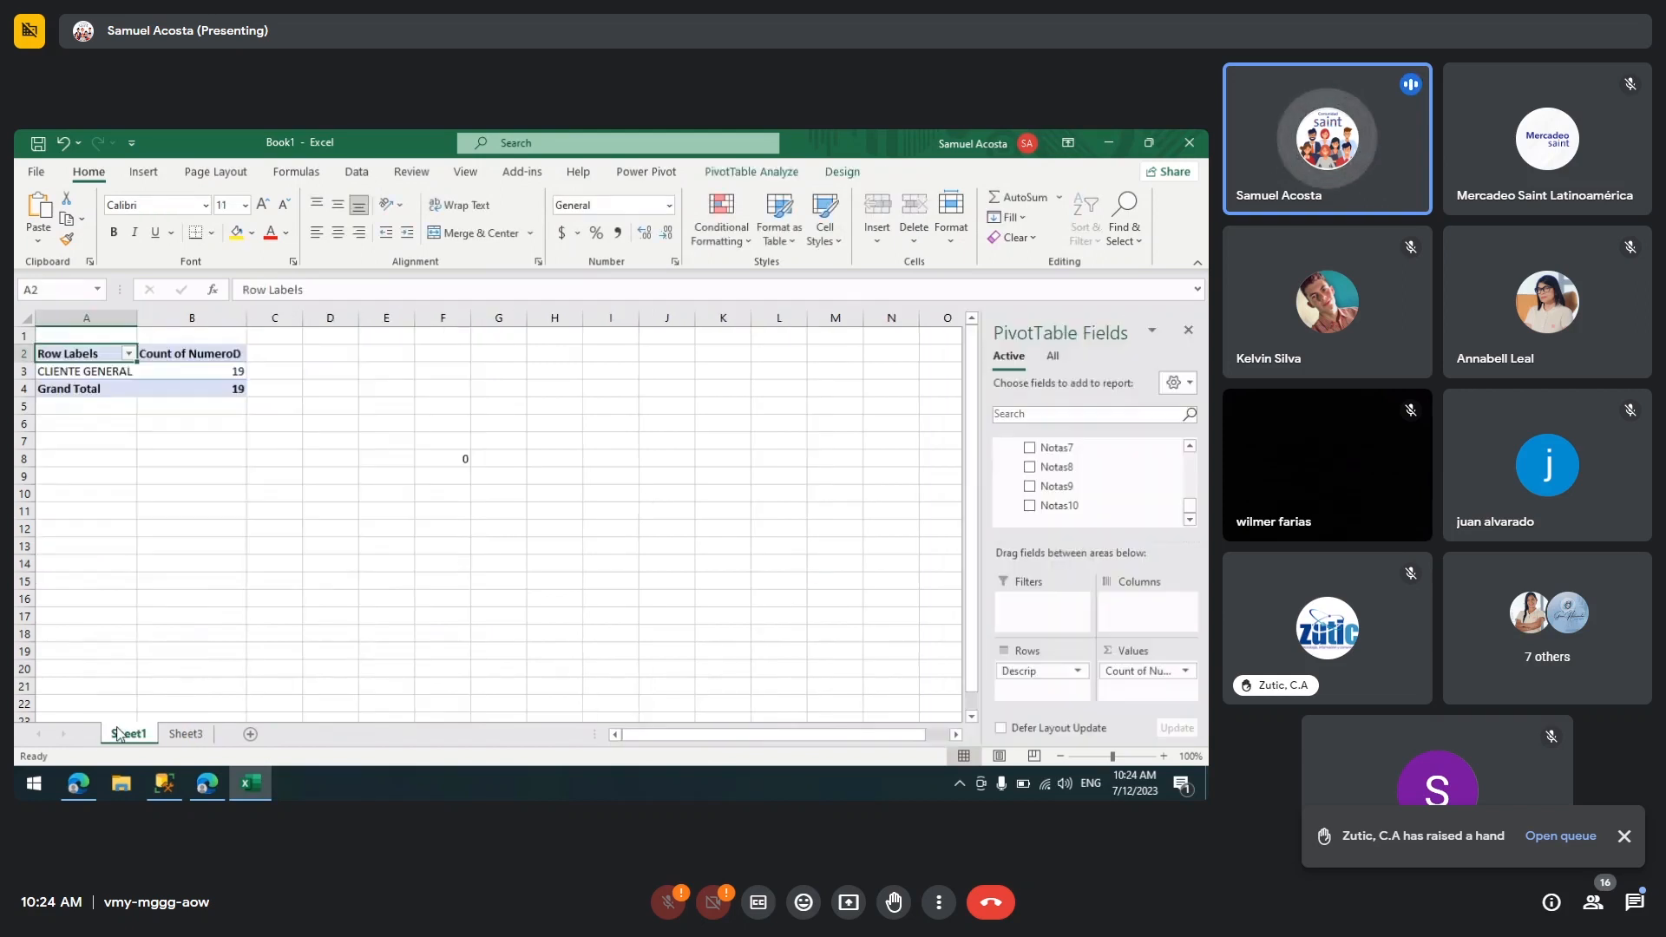
click(98, 367)
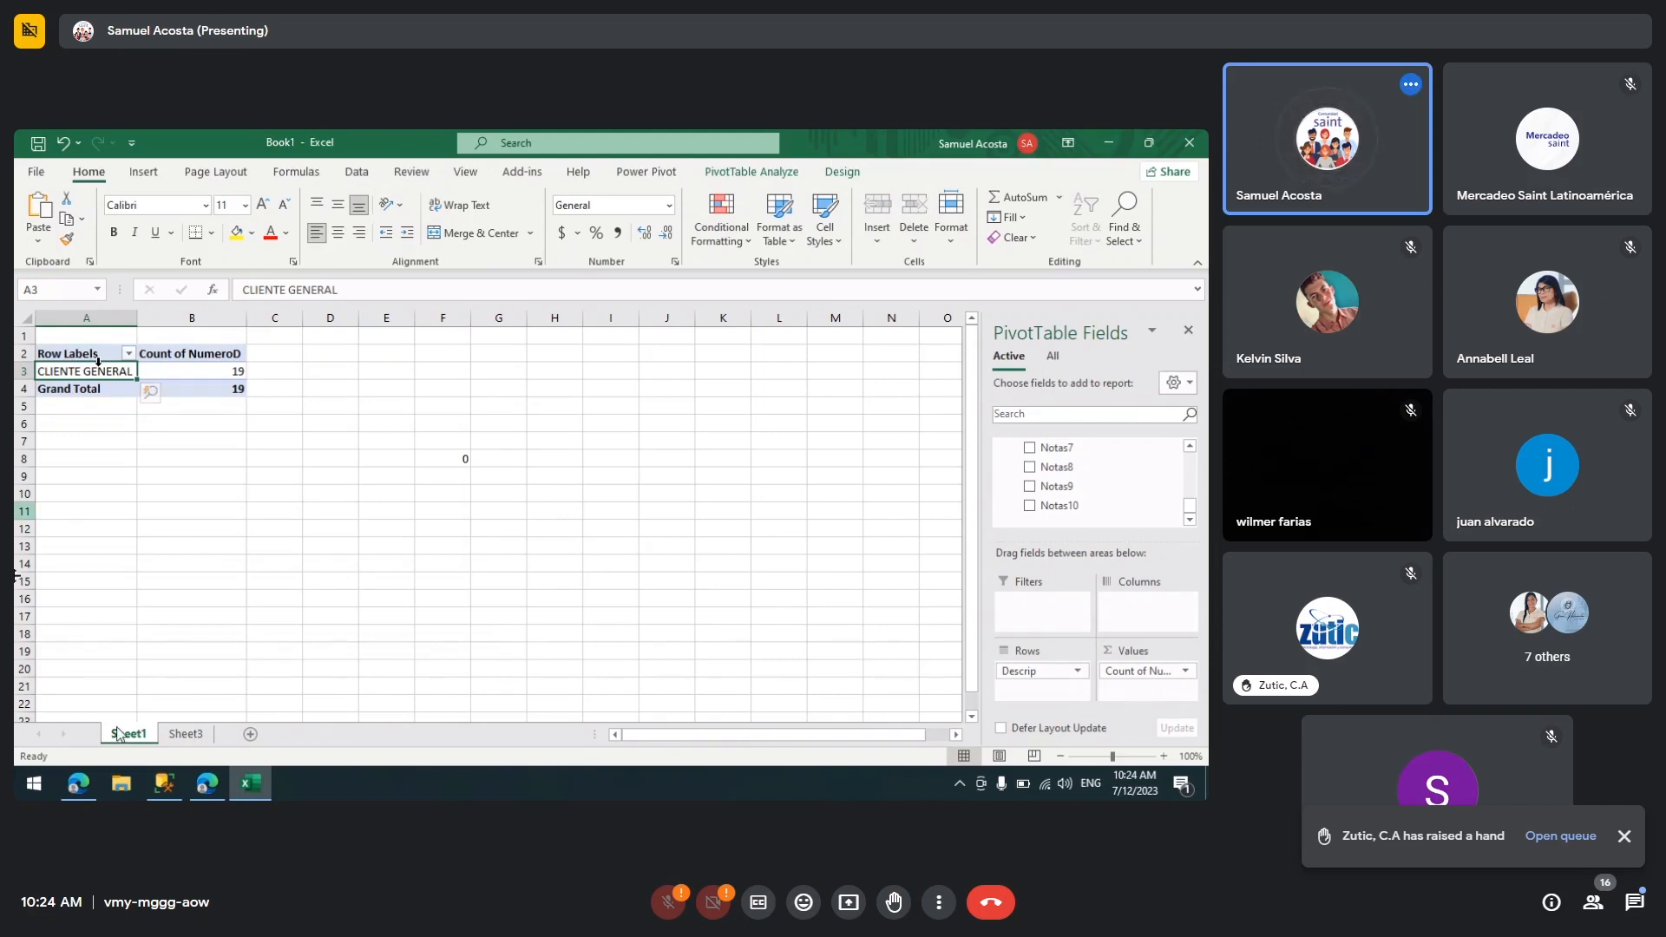
click(183, 734)
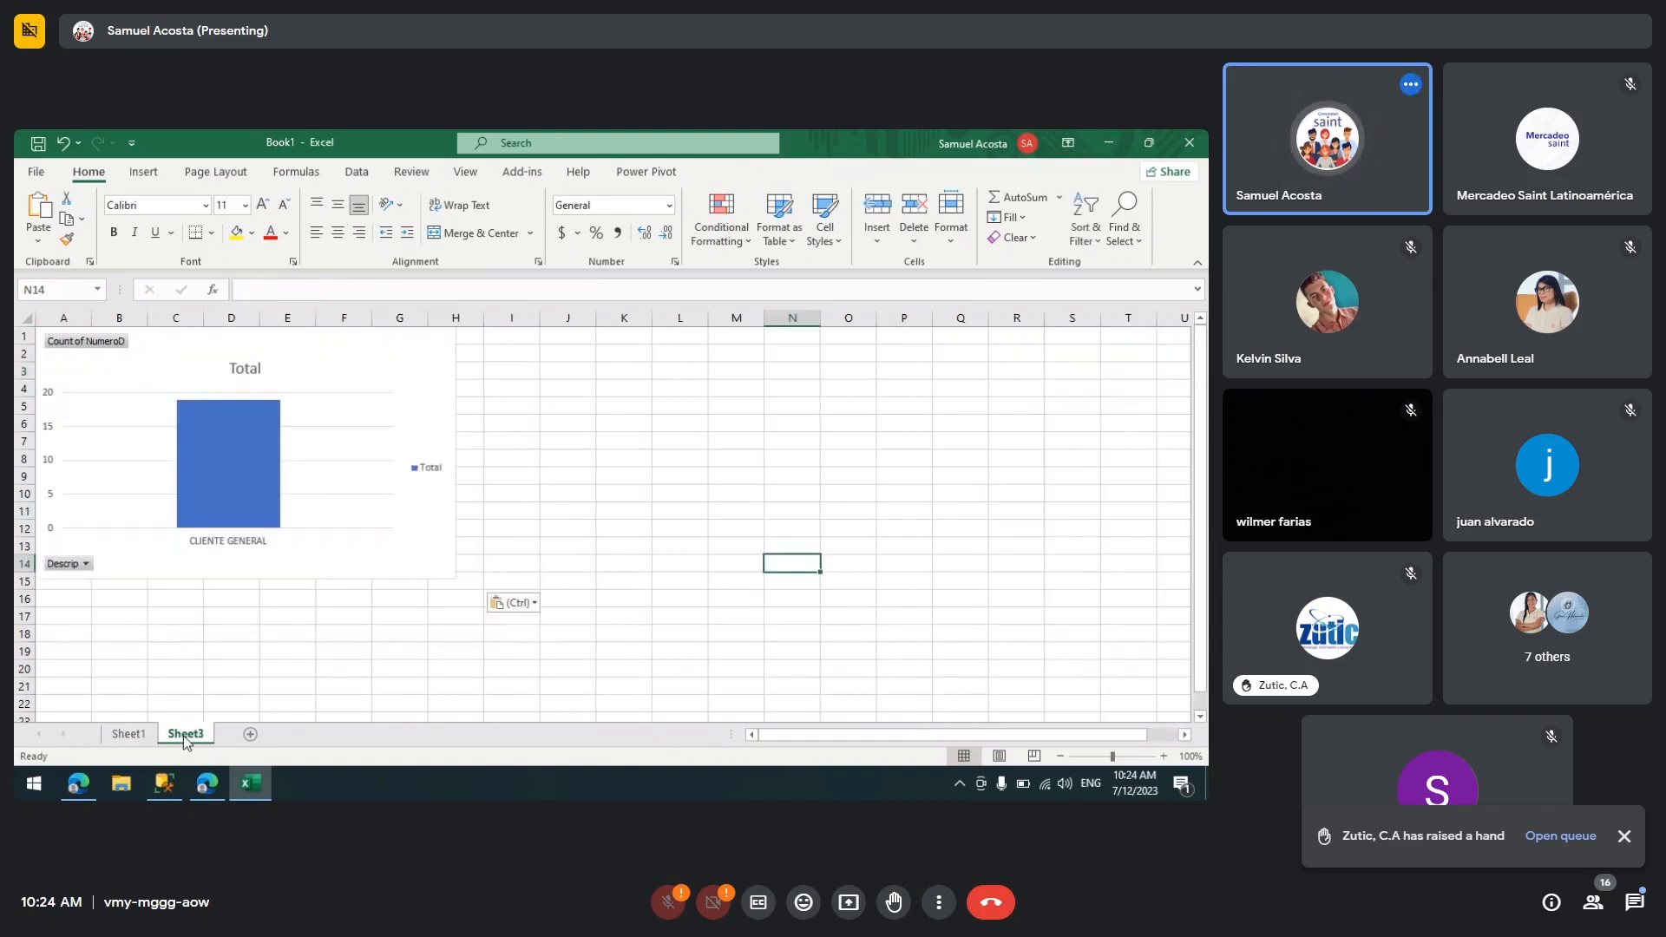
click(295, 453)
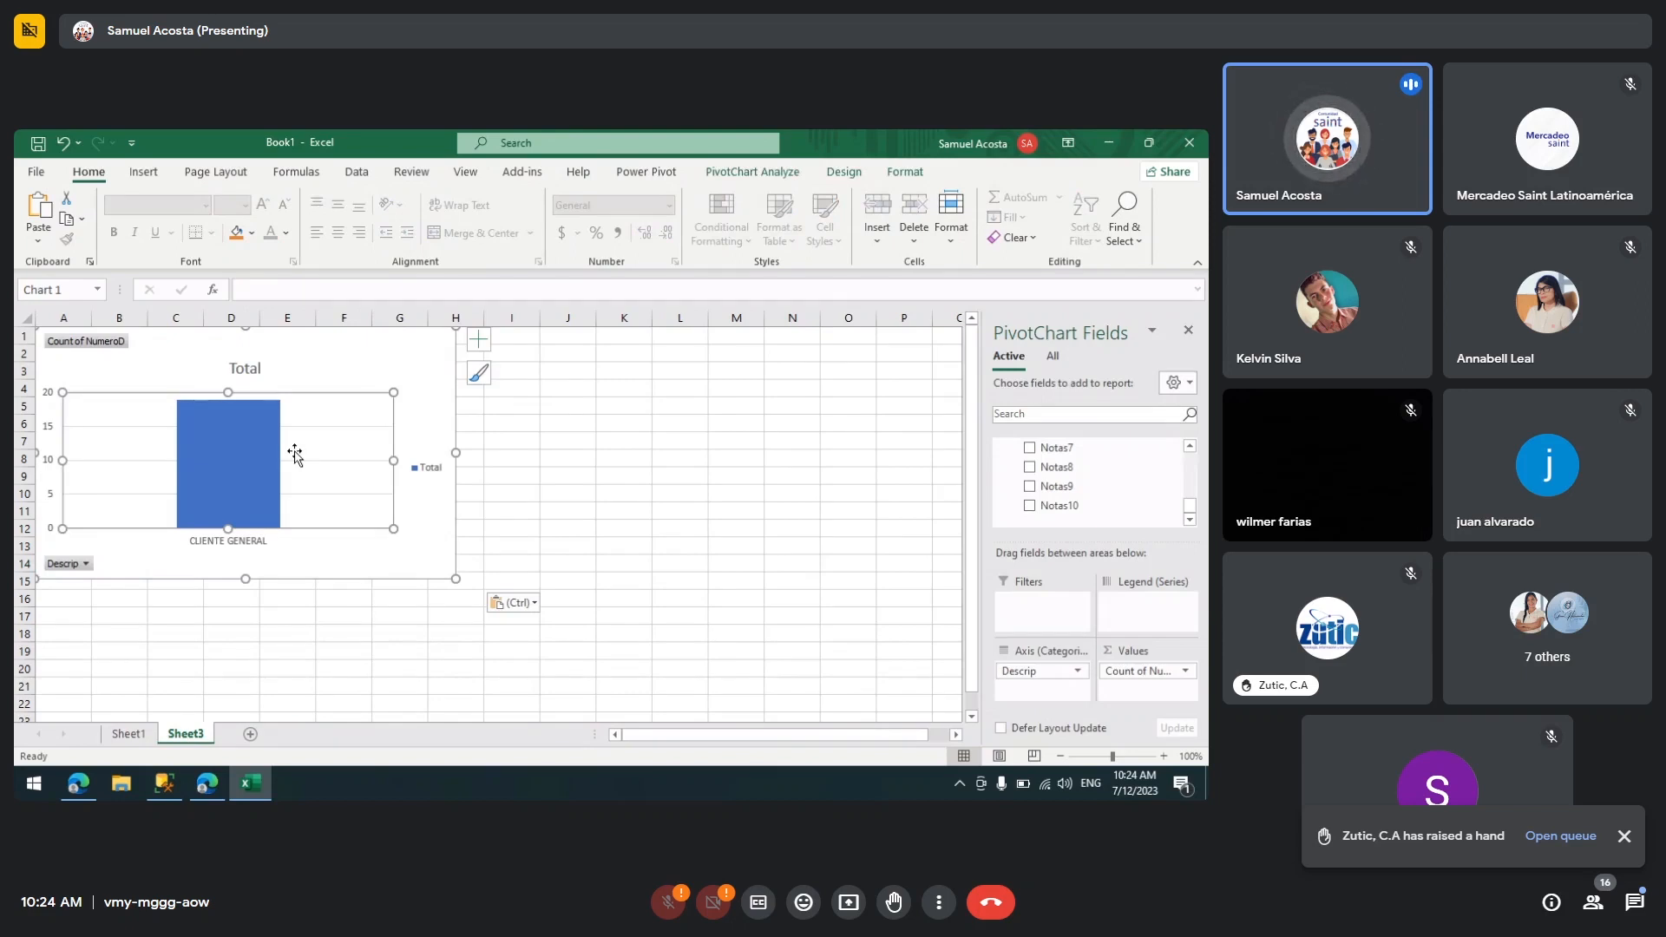
click(357, 366)
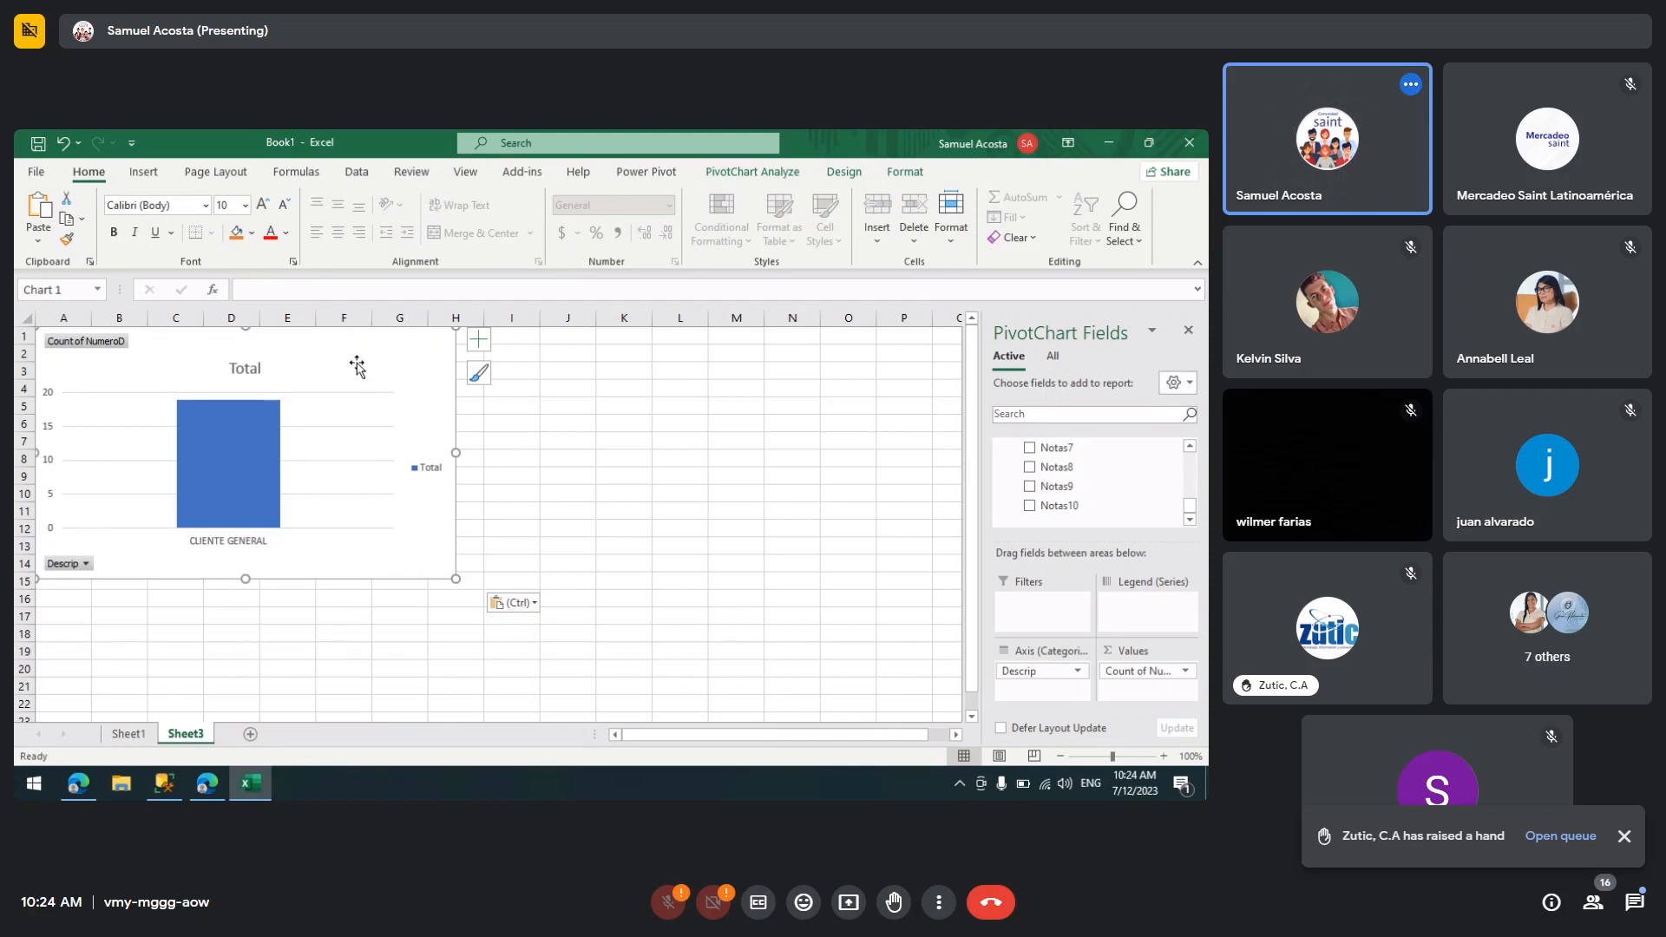
click(131, 734)
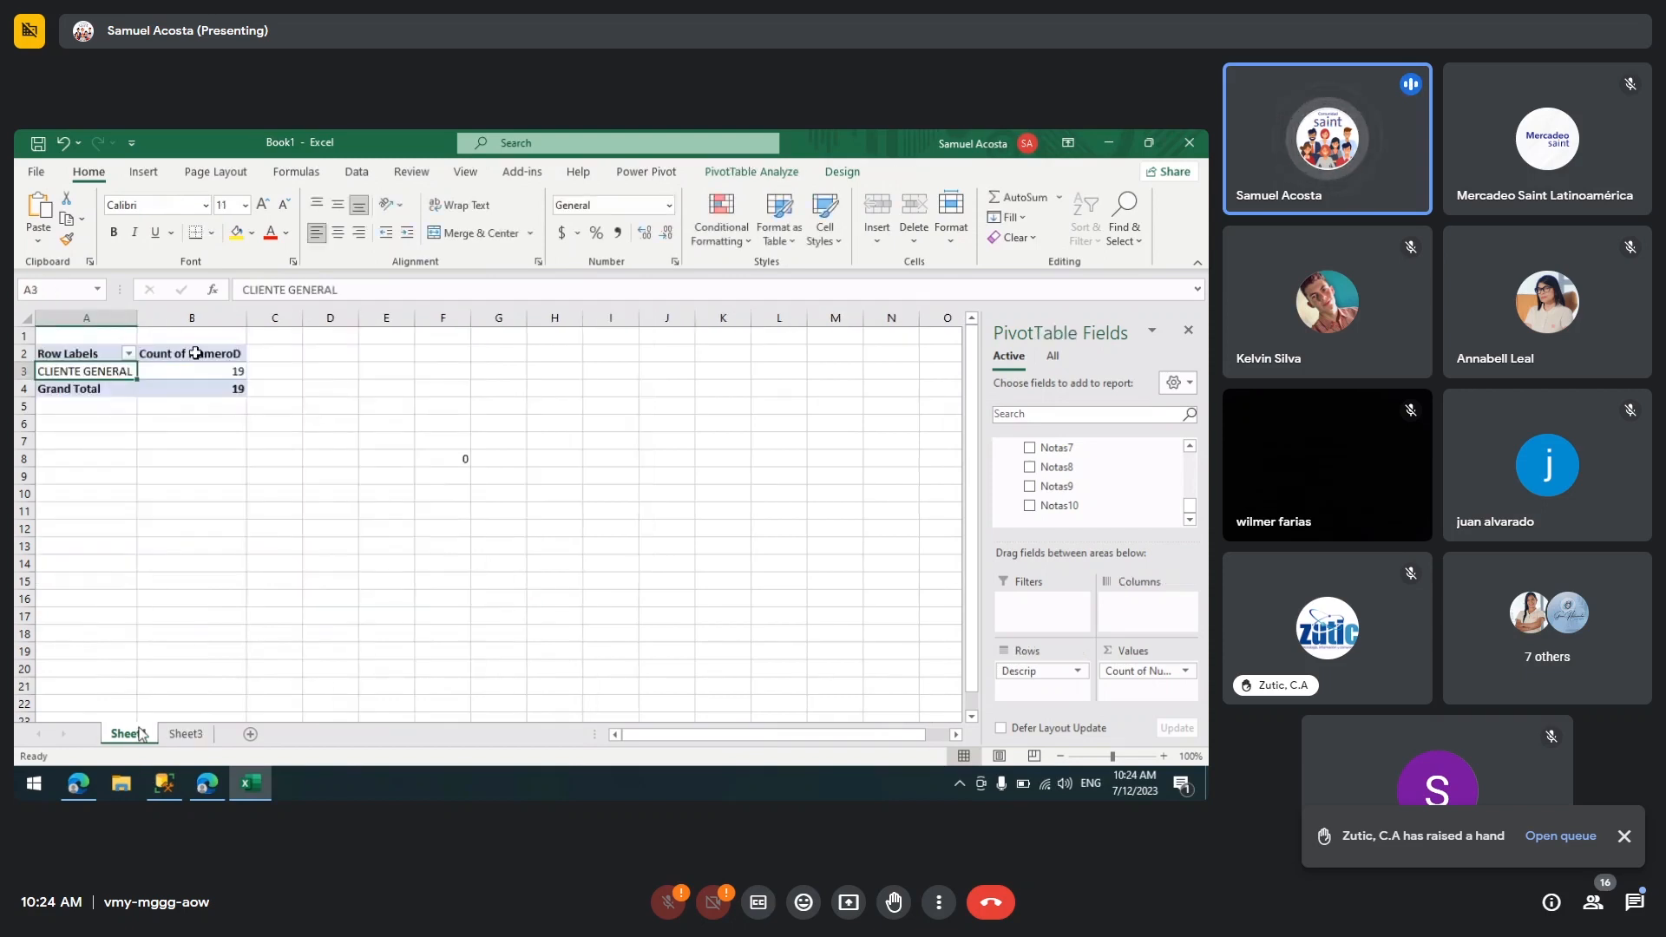
Step: Show all Data Model tables in the PivotTable field list and review the Refresh All options
mouse_move(198, 371)
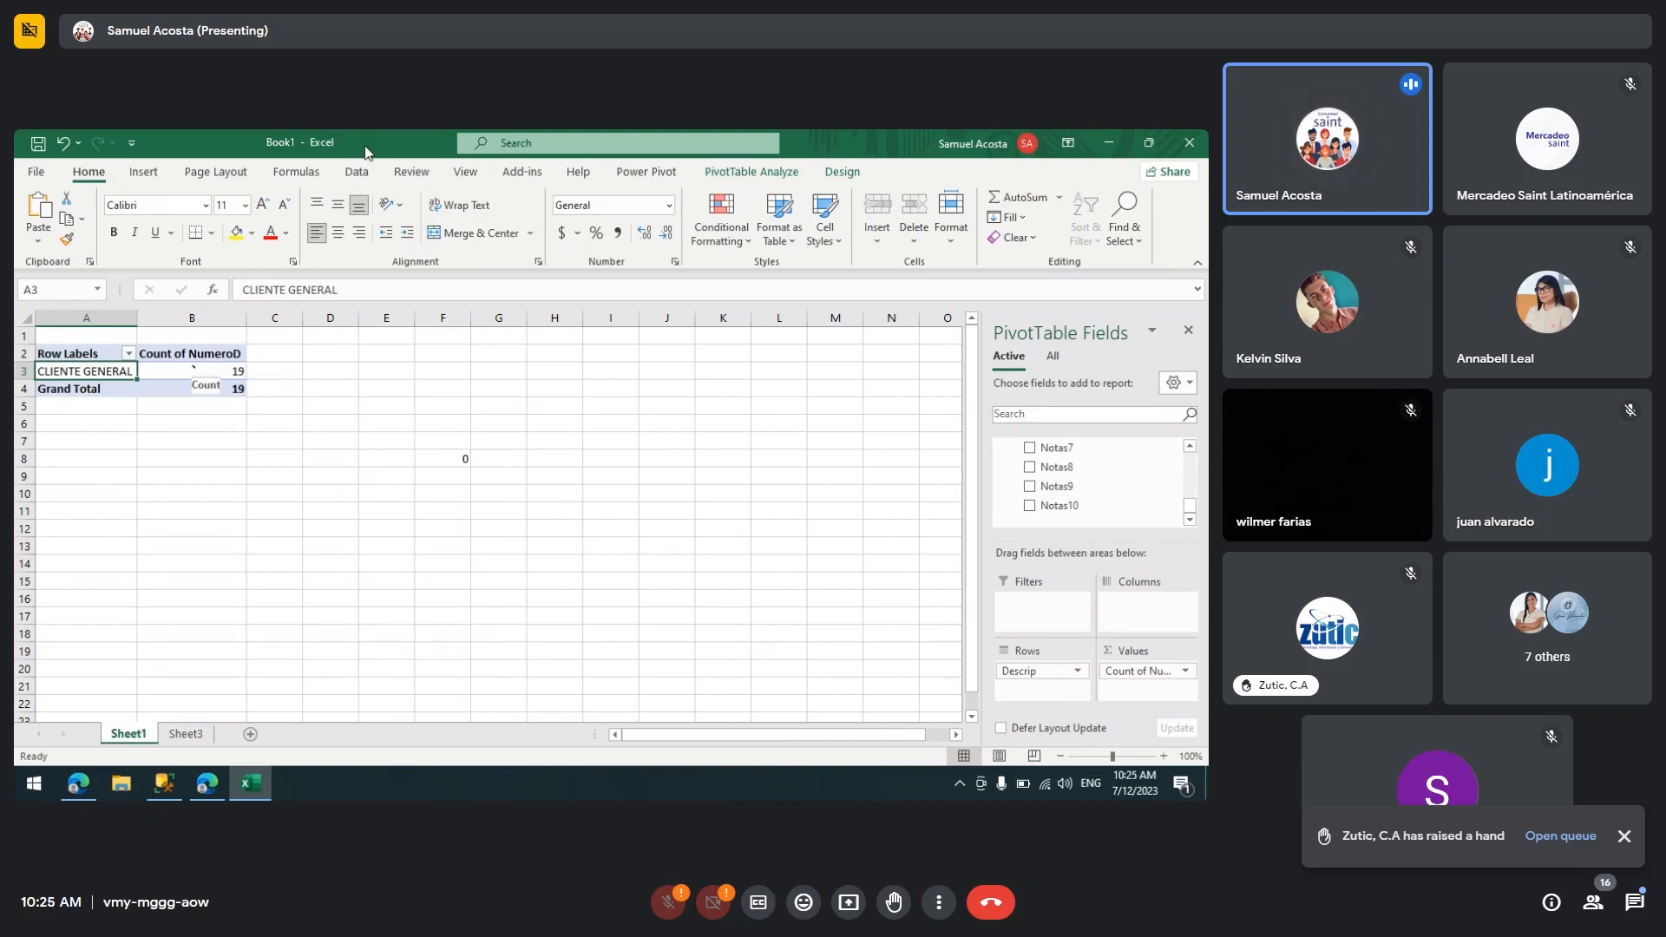
click(359, 174)
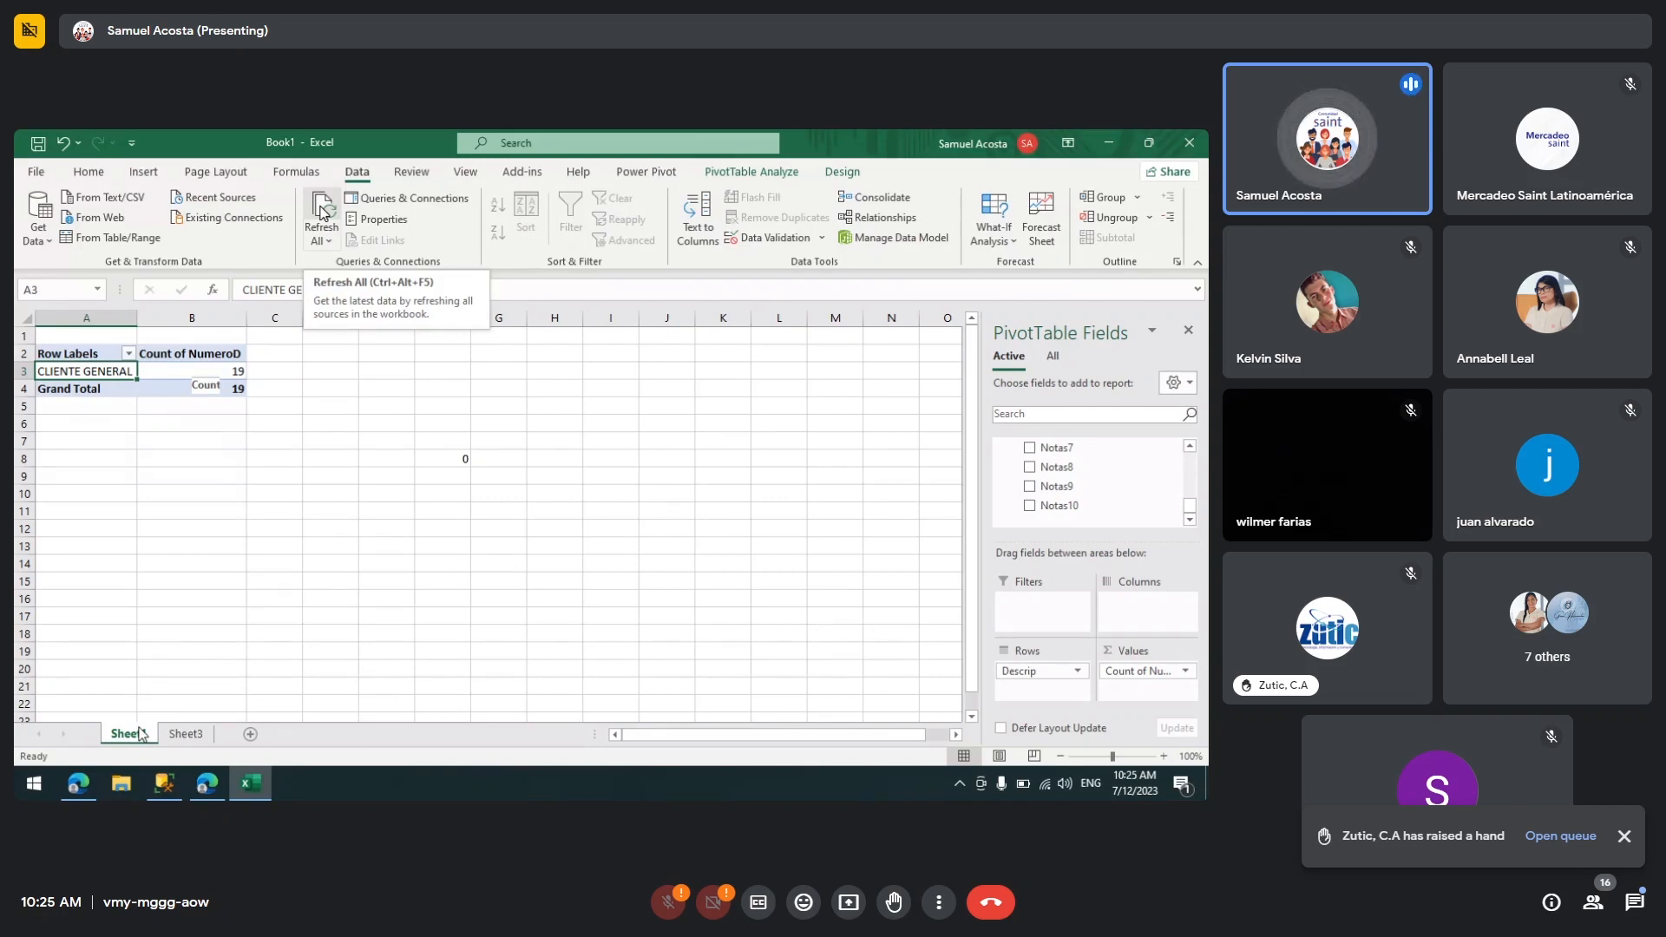
click(1057, 357)
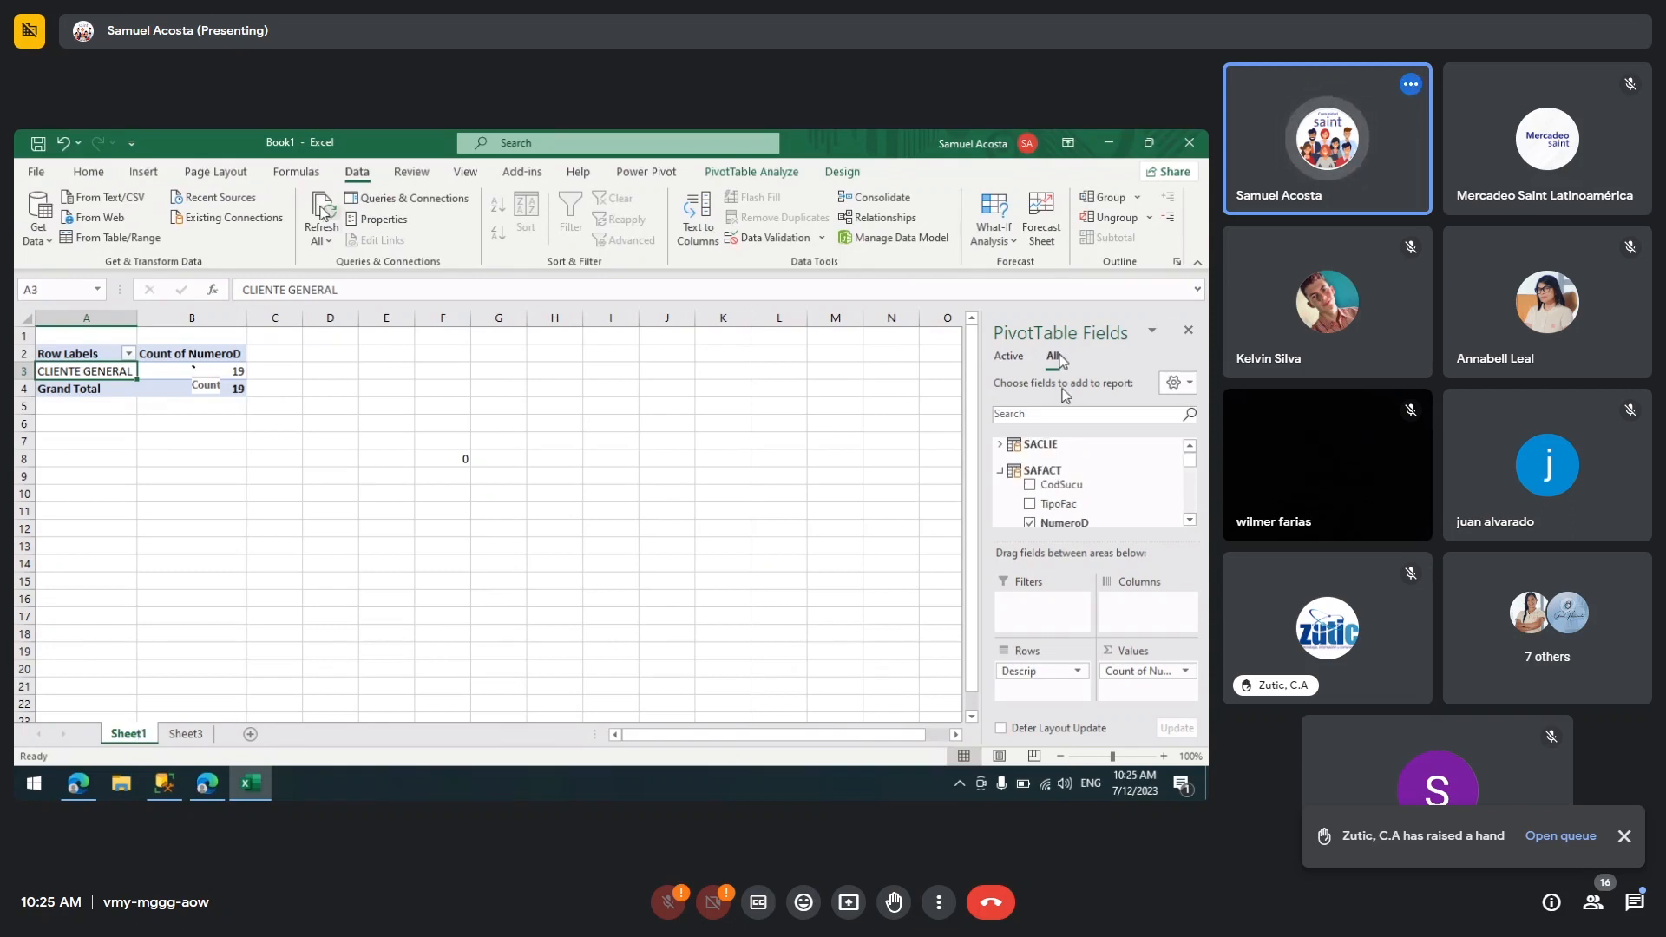
click(998, 471)
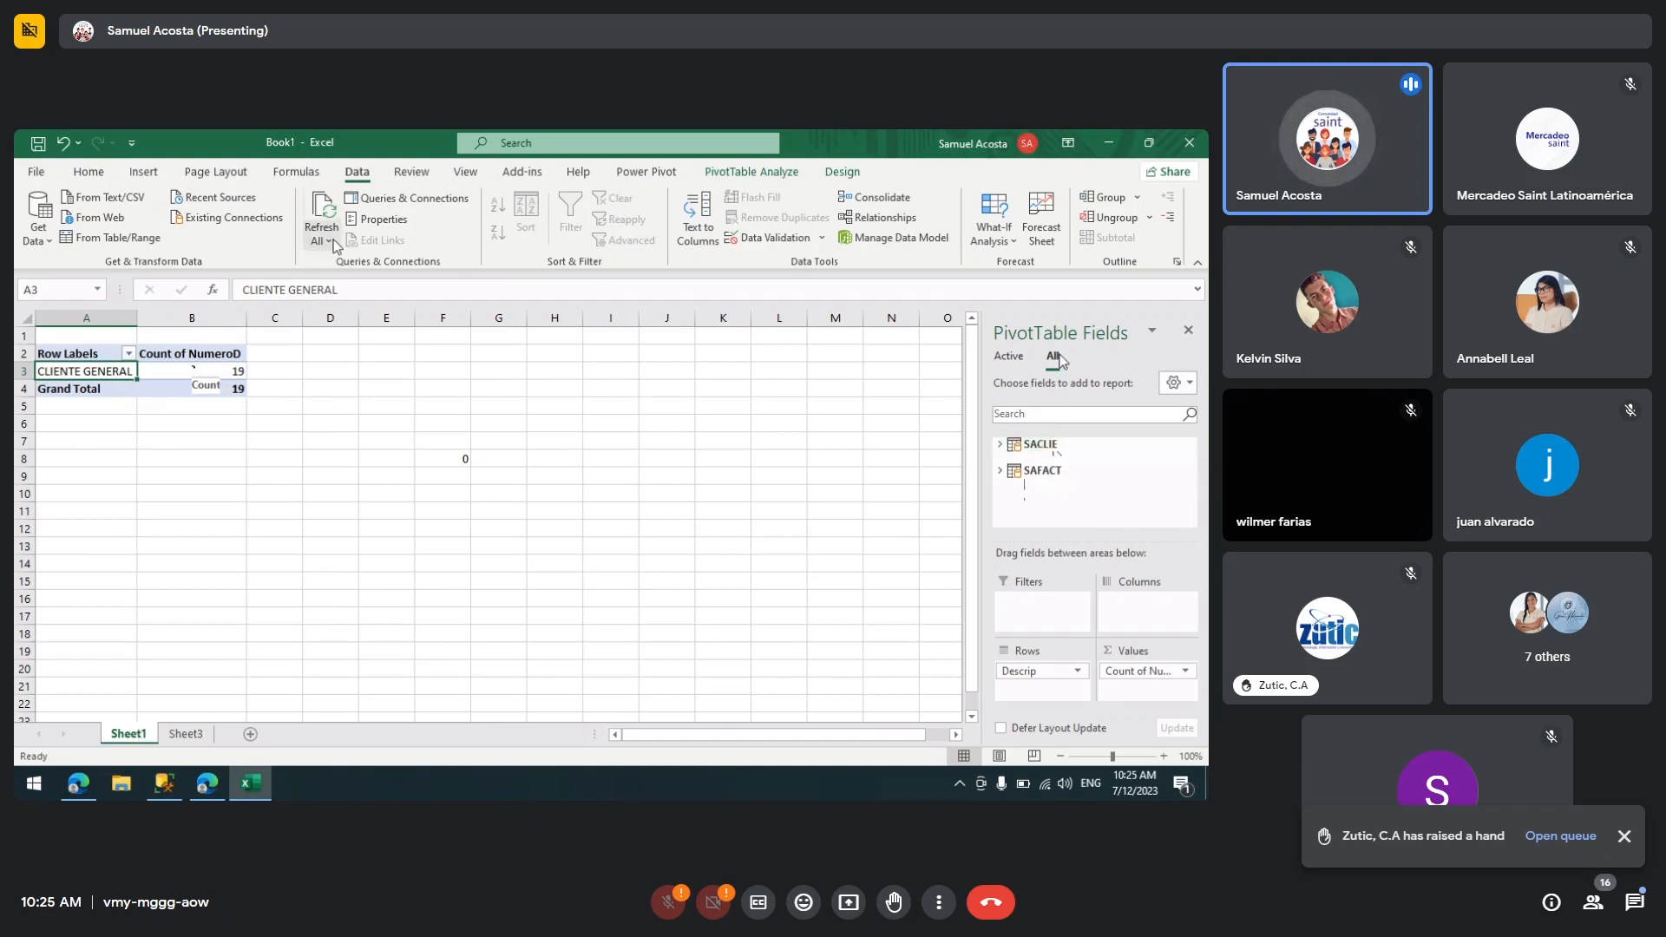
click(330, 240)
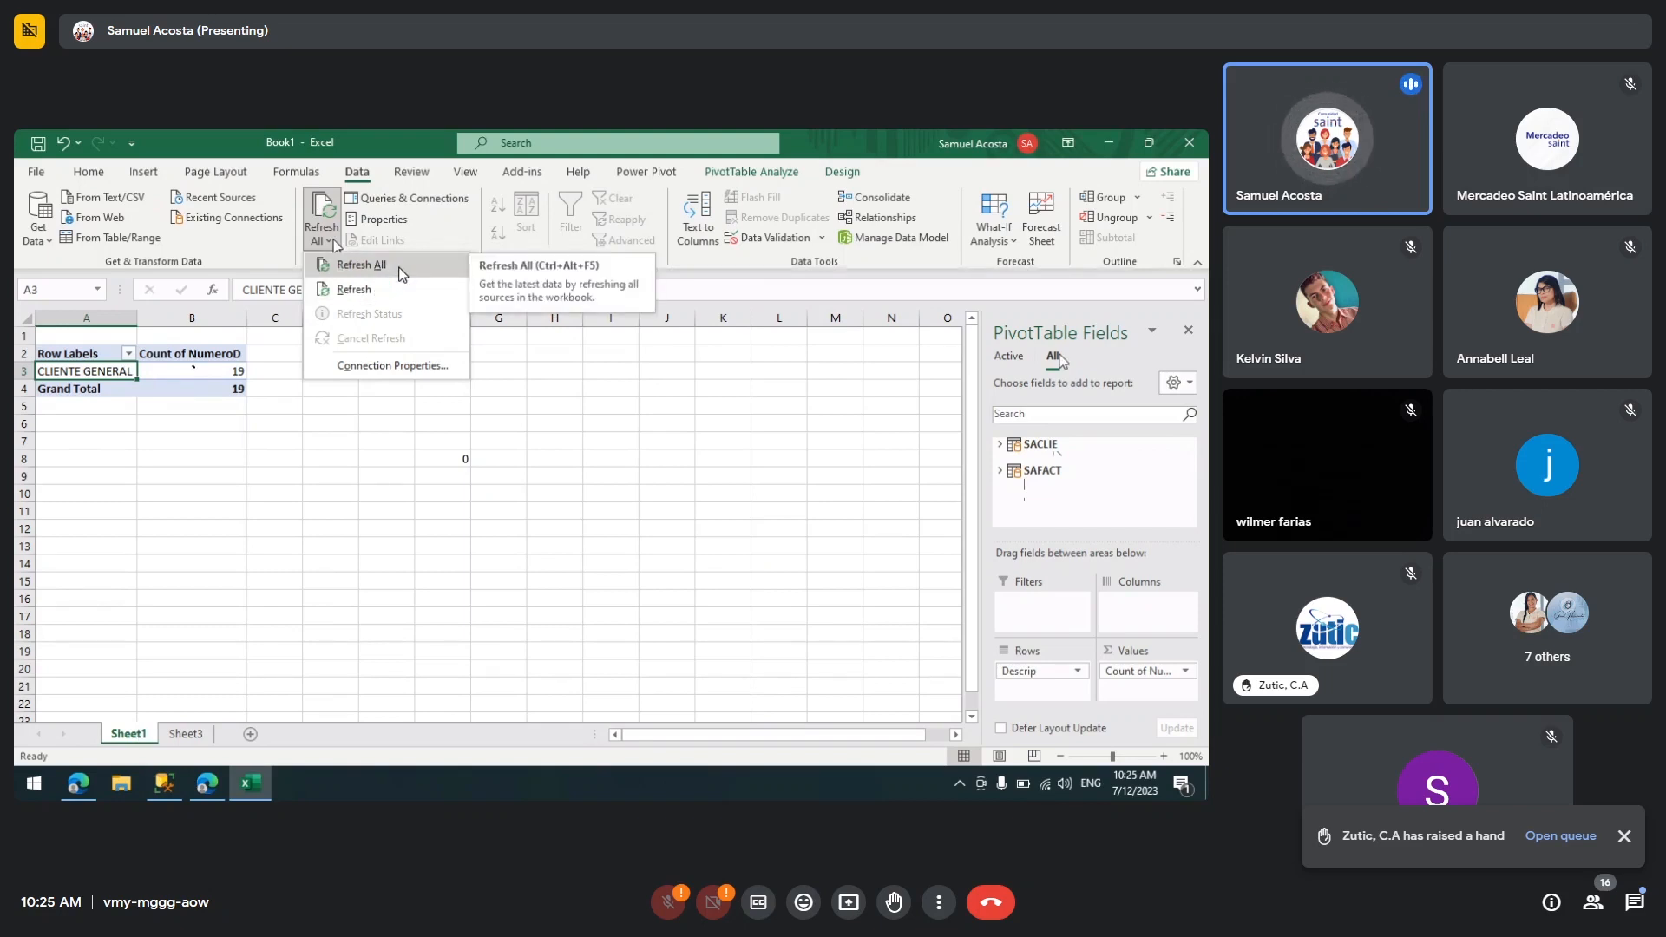
click(215, 383)
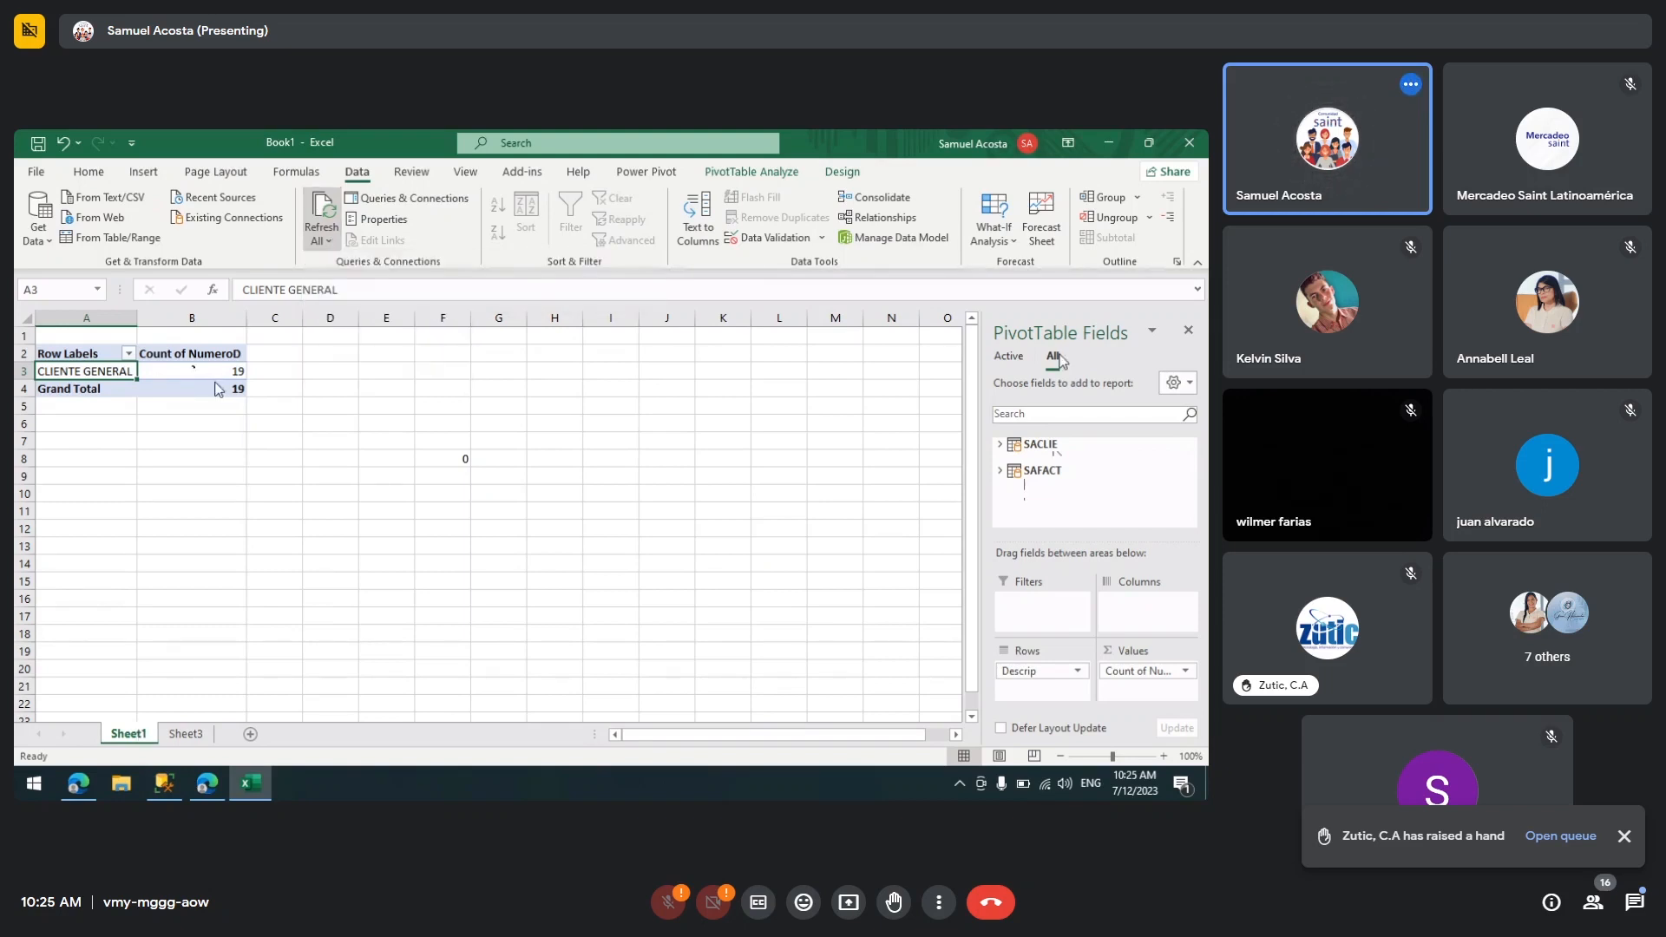
click(168, 438)
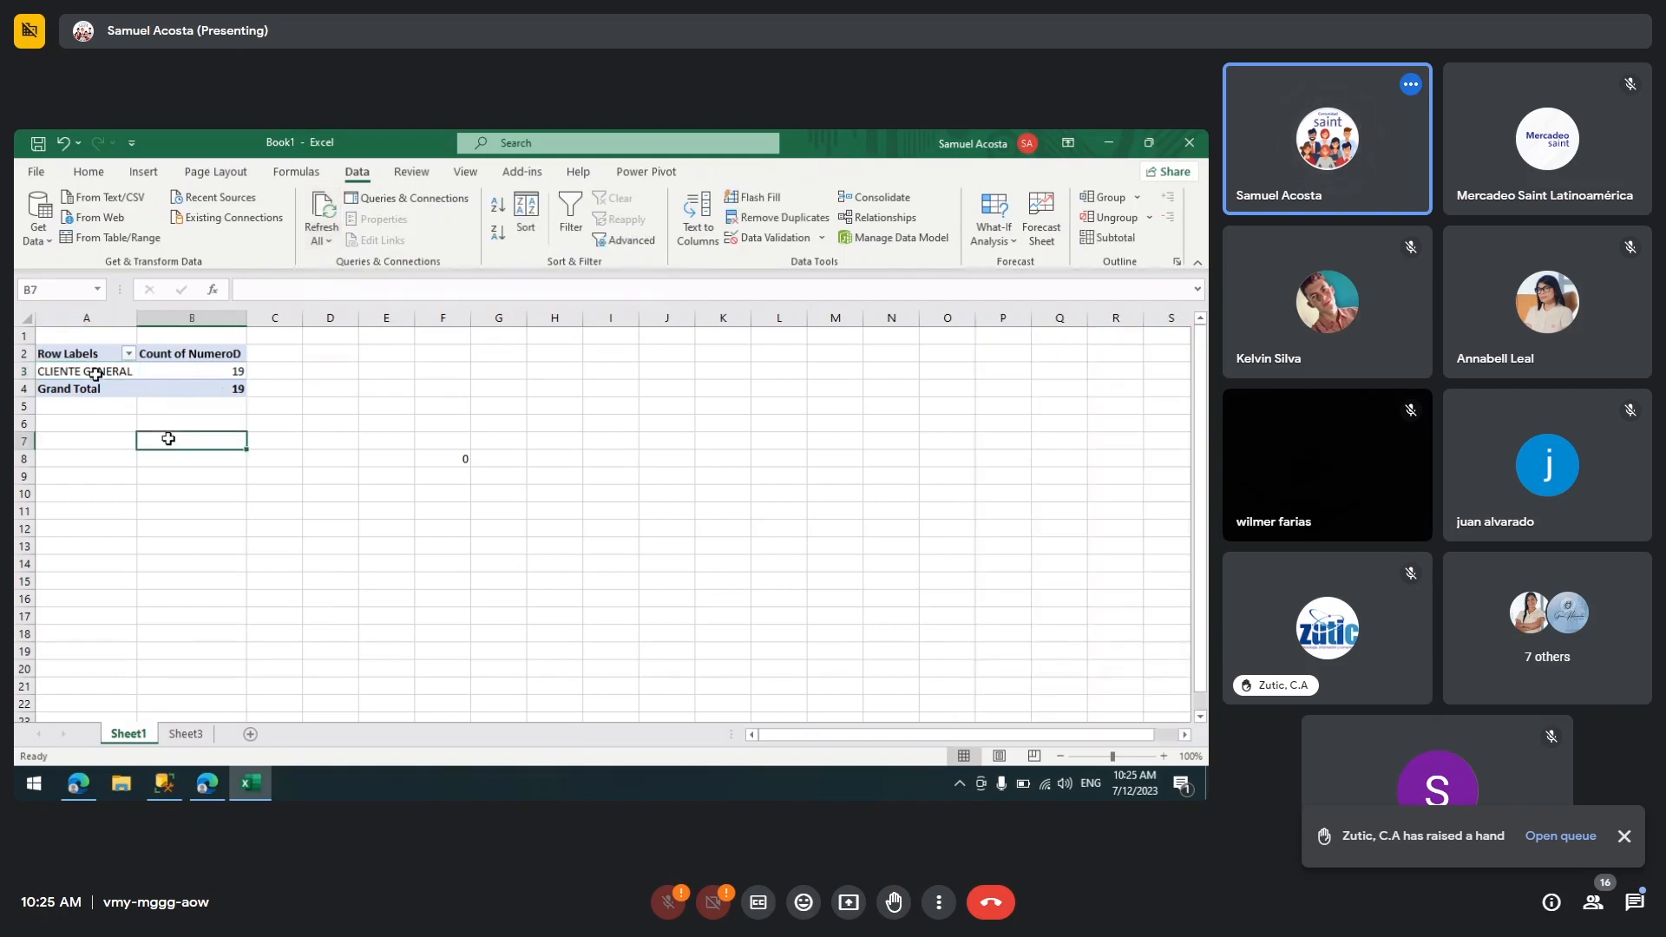
click(95, 371)
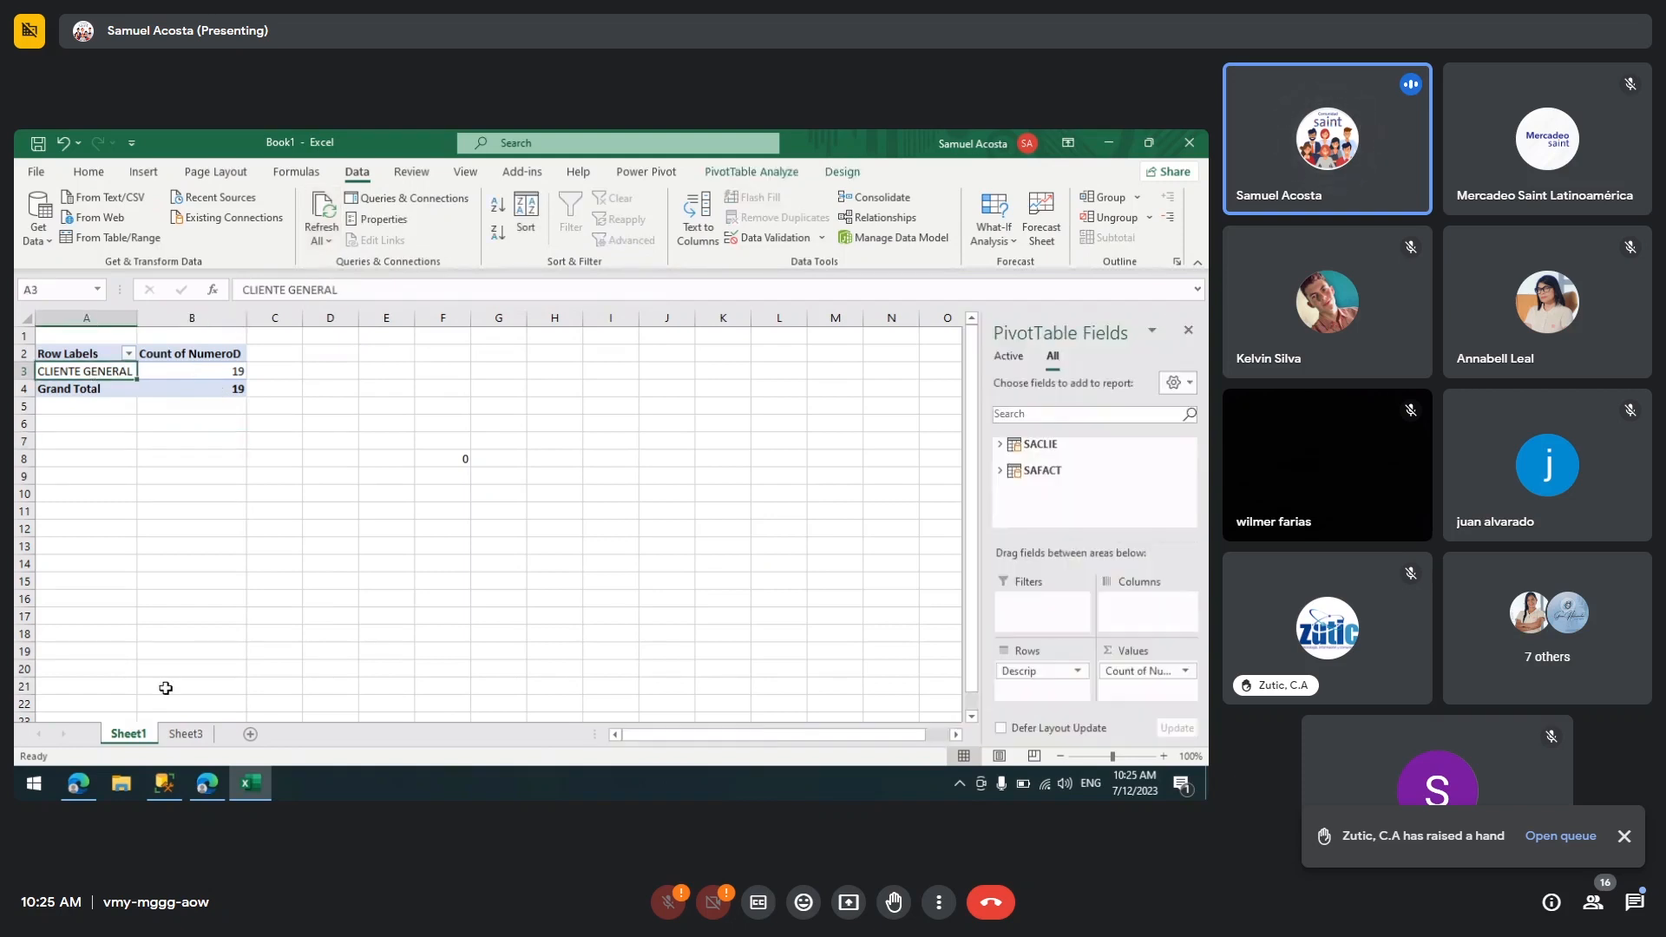
Step: Return to Sheet3 and expand the SAFACT table's fields in the PivotChart field list
click(184, 734)
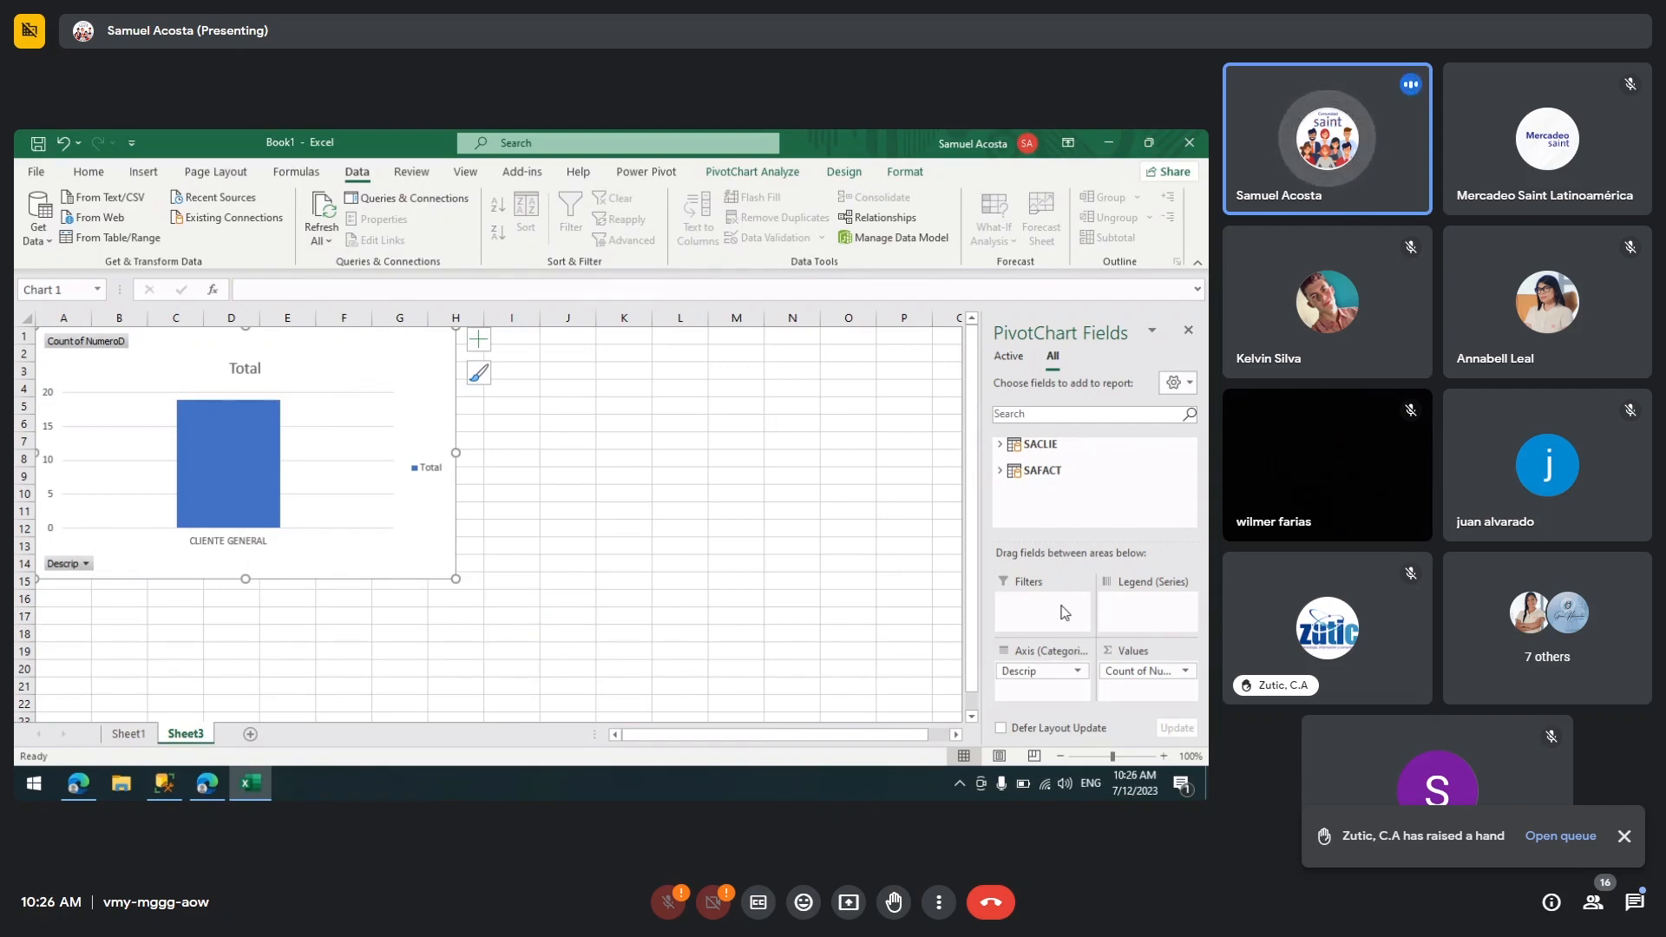
click(1000, 469)
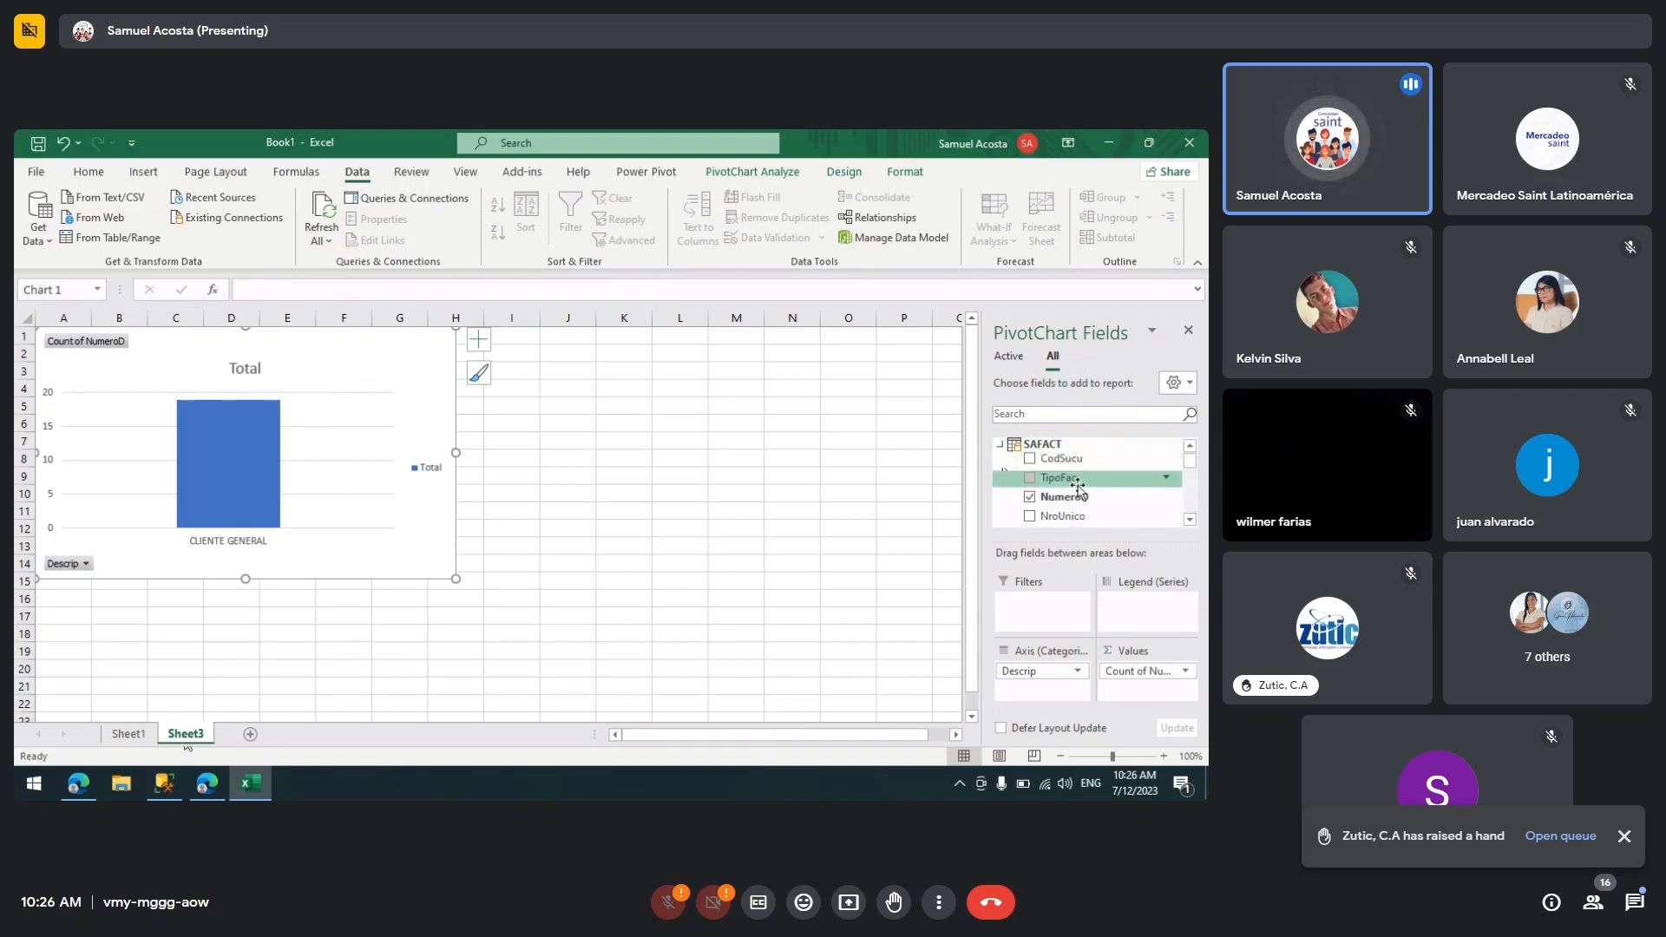
Step: Add TipoFac as a filter on the PivotChart and browse its filter values without applying them
drag(1041, 480, 1043, 608)
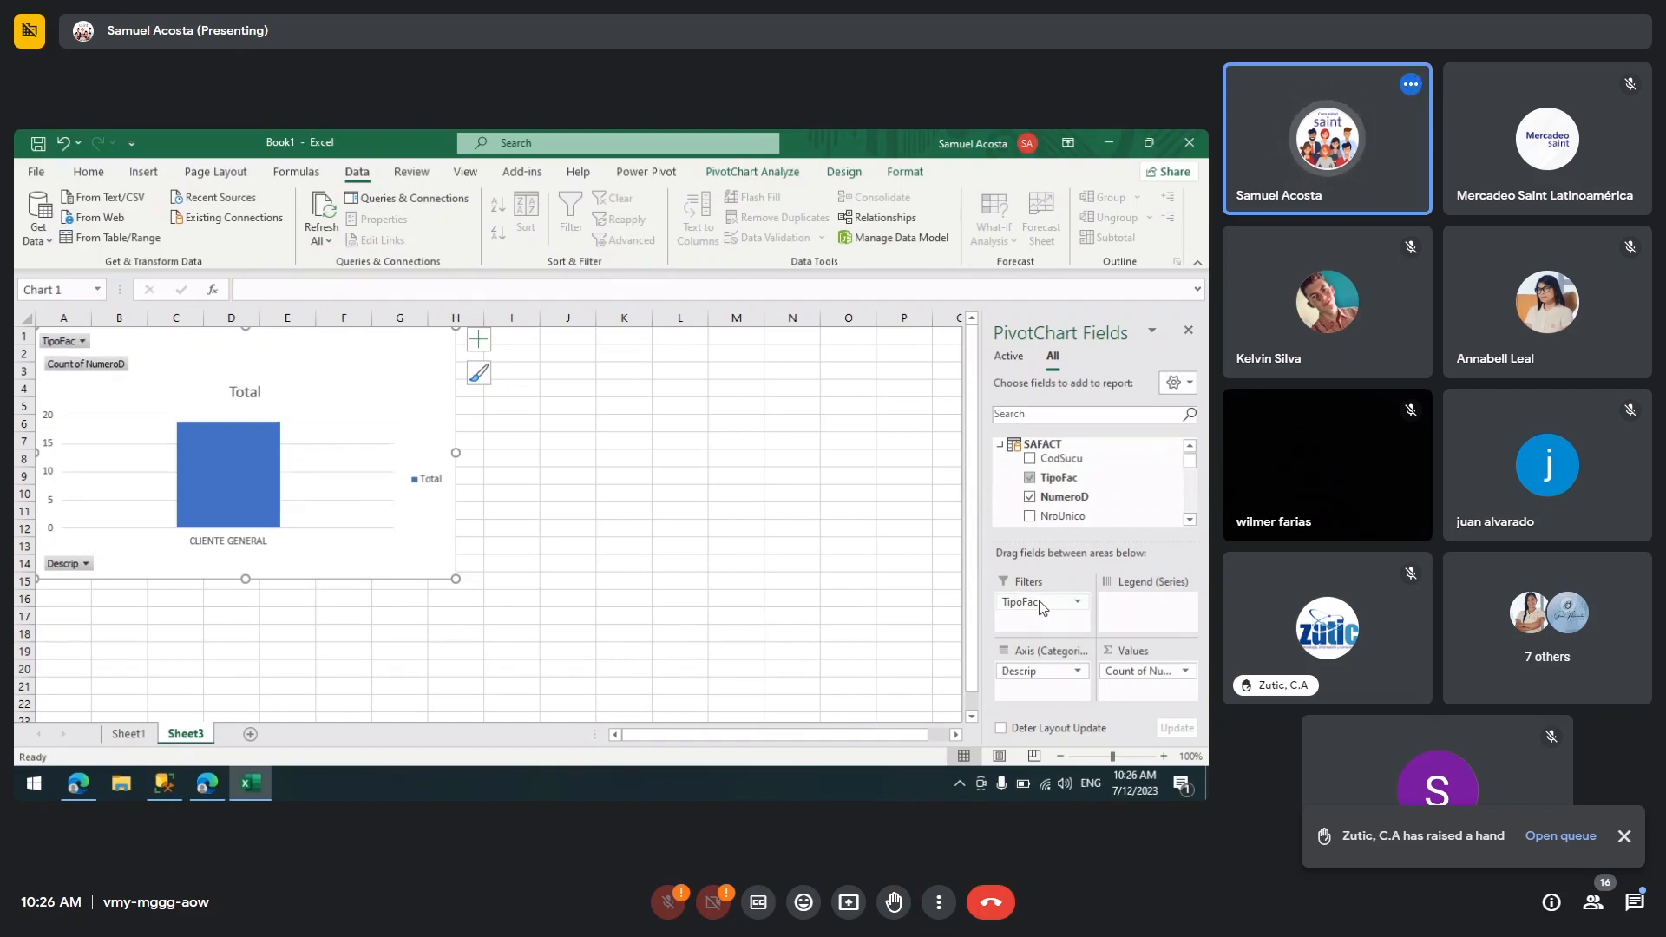
click(84, 346)
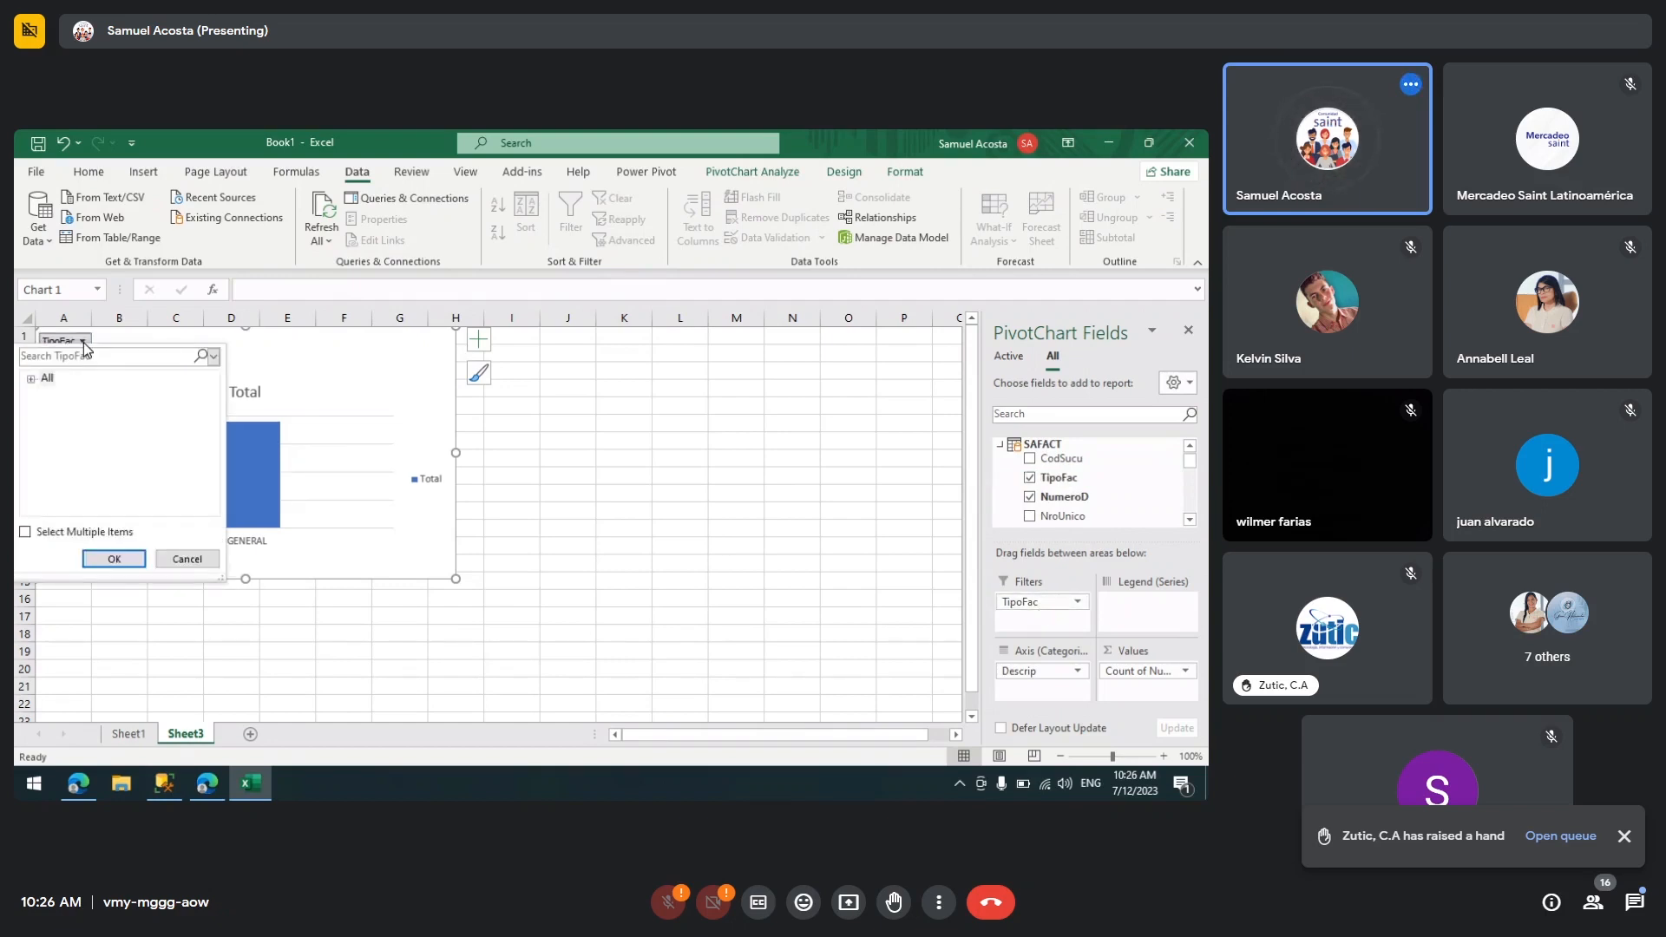
click(32, 379)
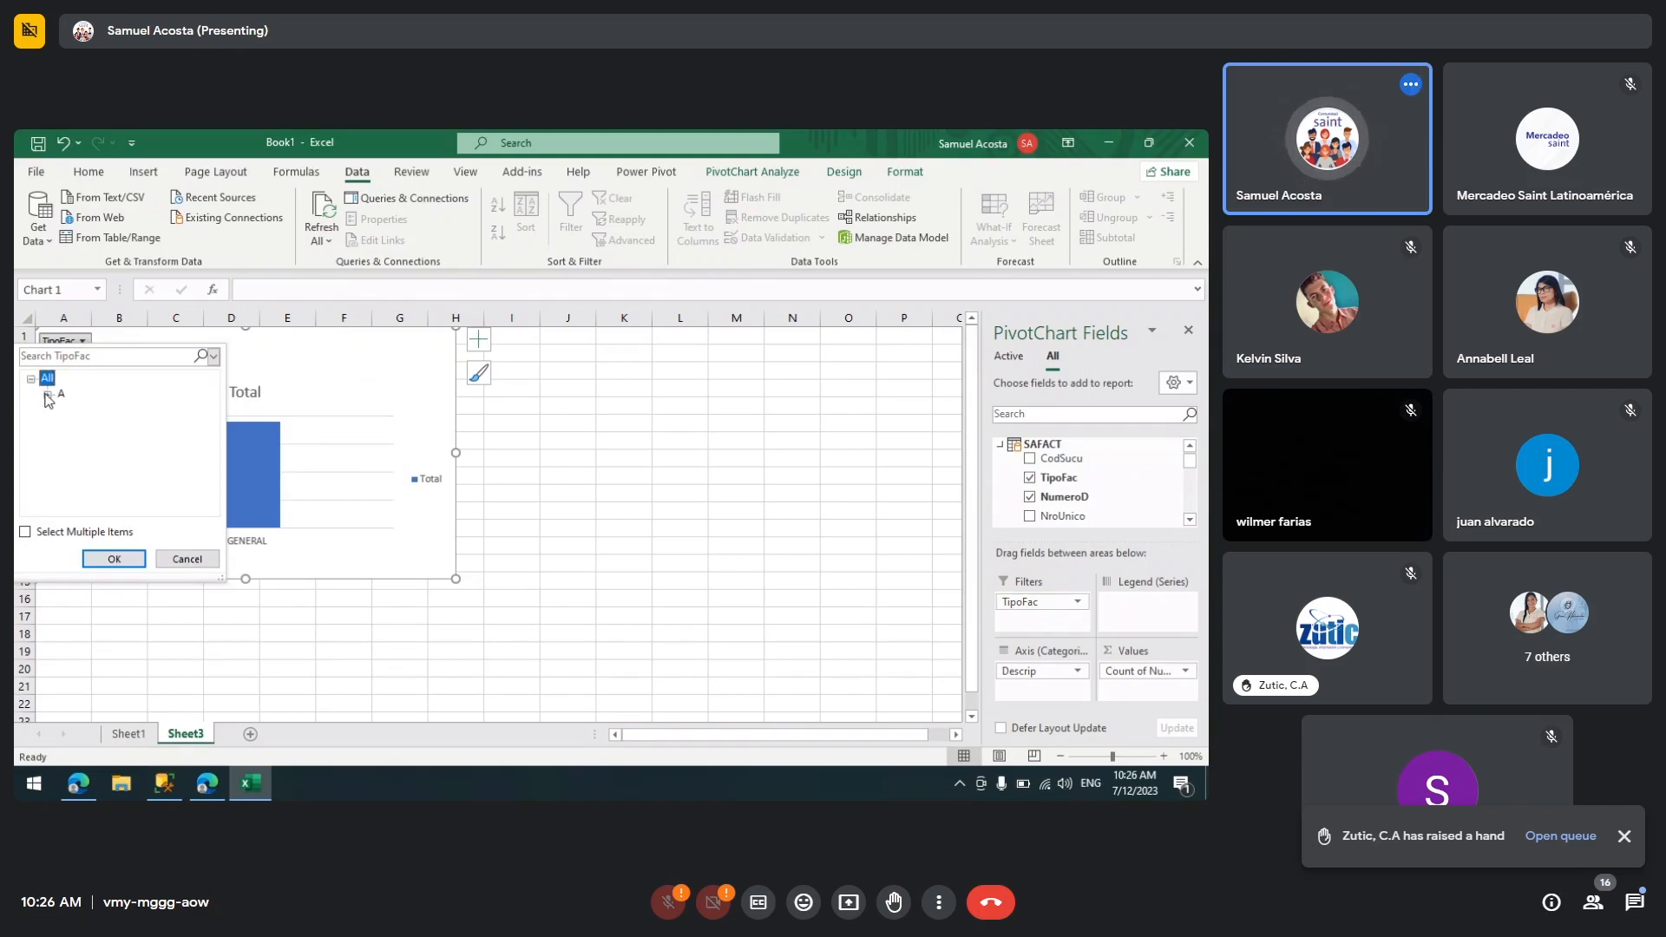
click(61, 394)
click(186, 560)
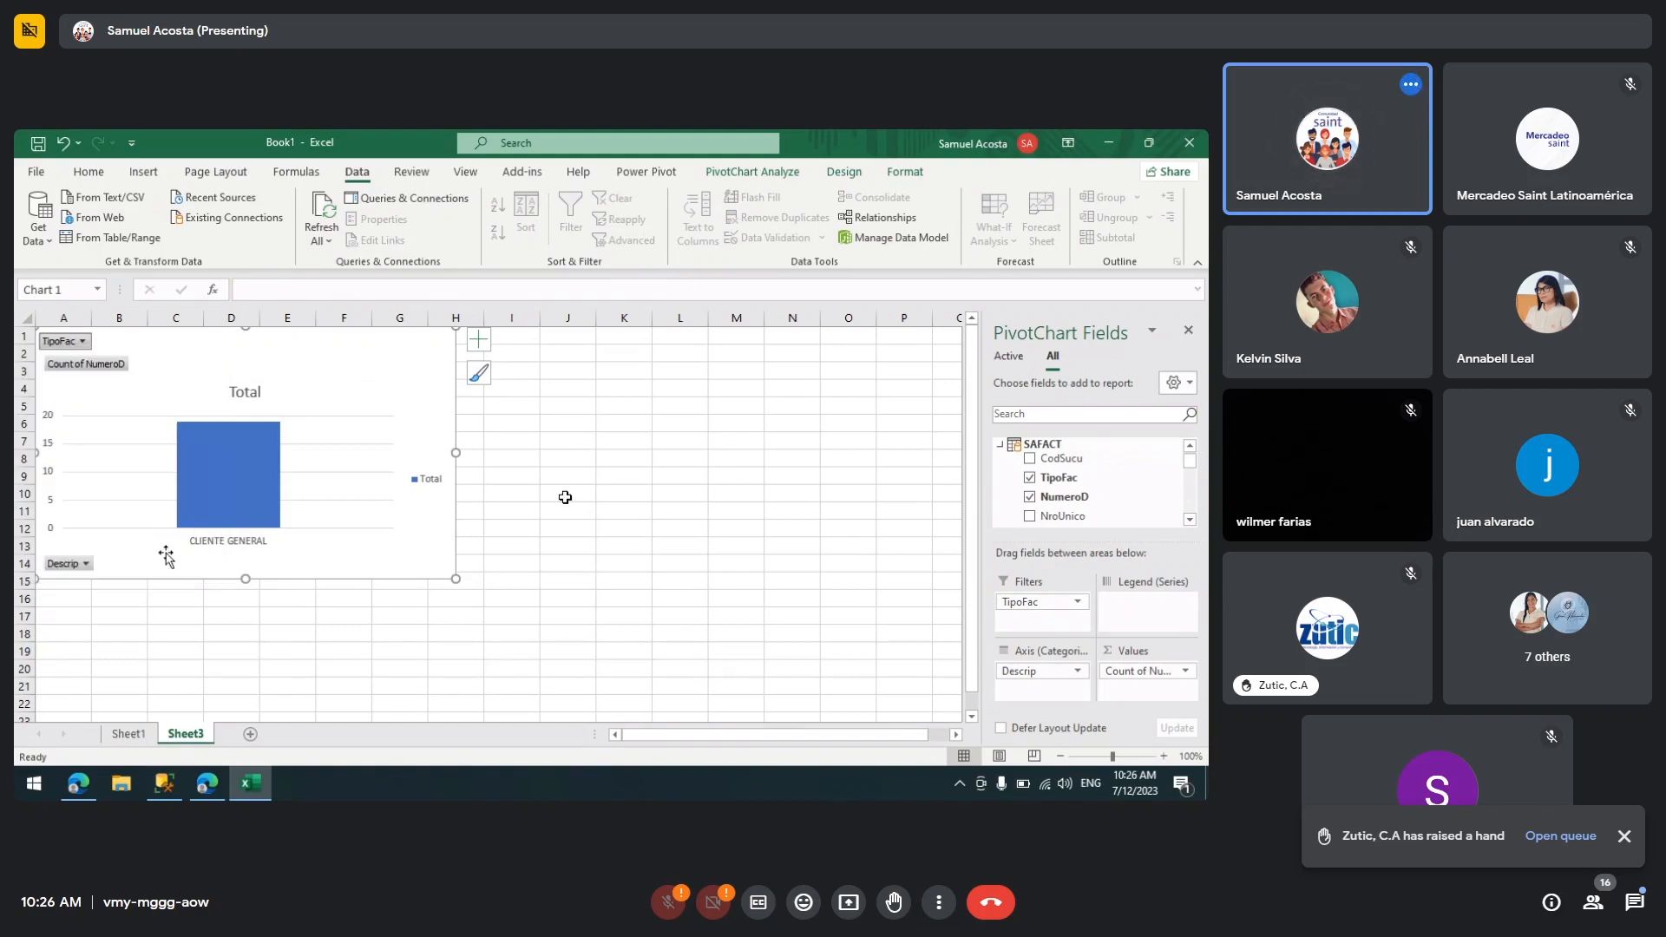
Step: Remove the TipoFac field from the PivotChart filters
click(1049, 604)
click(1057, 561)
click(674, 449)
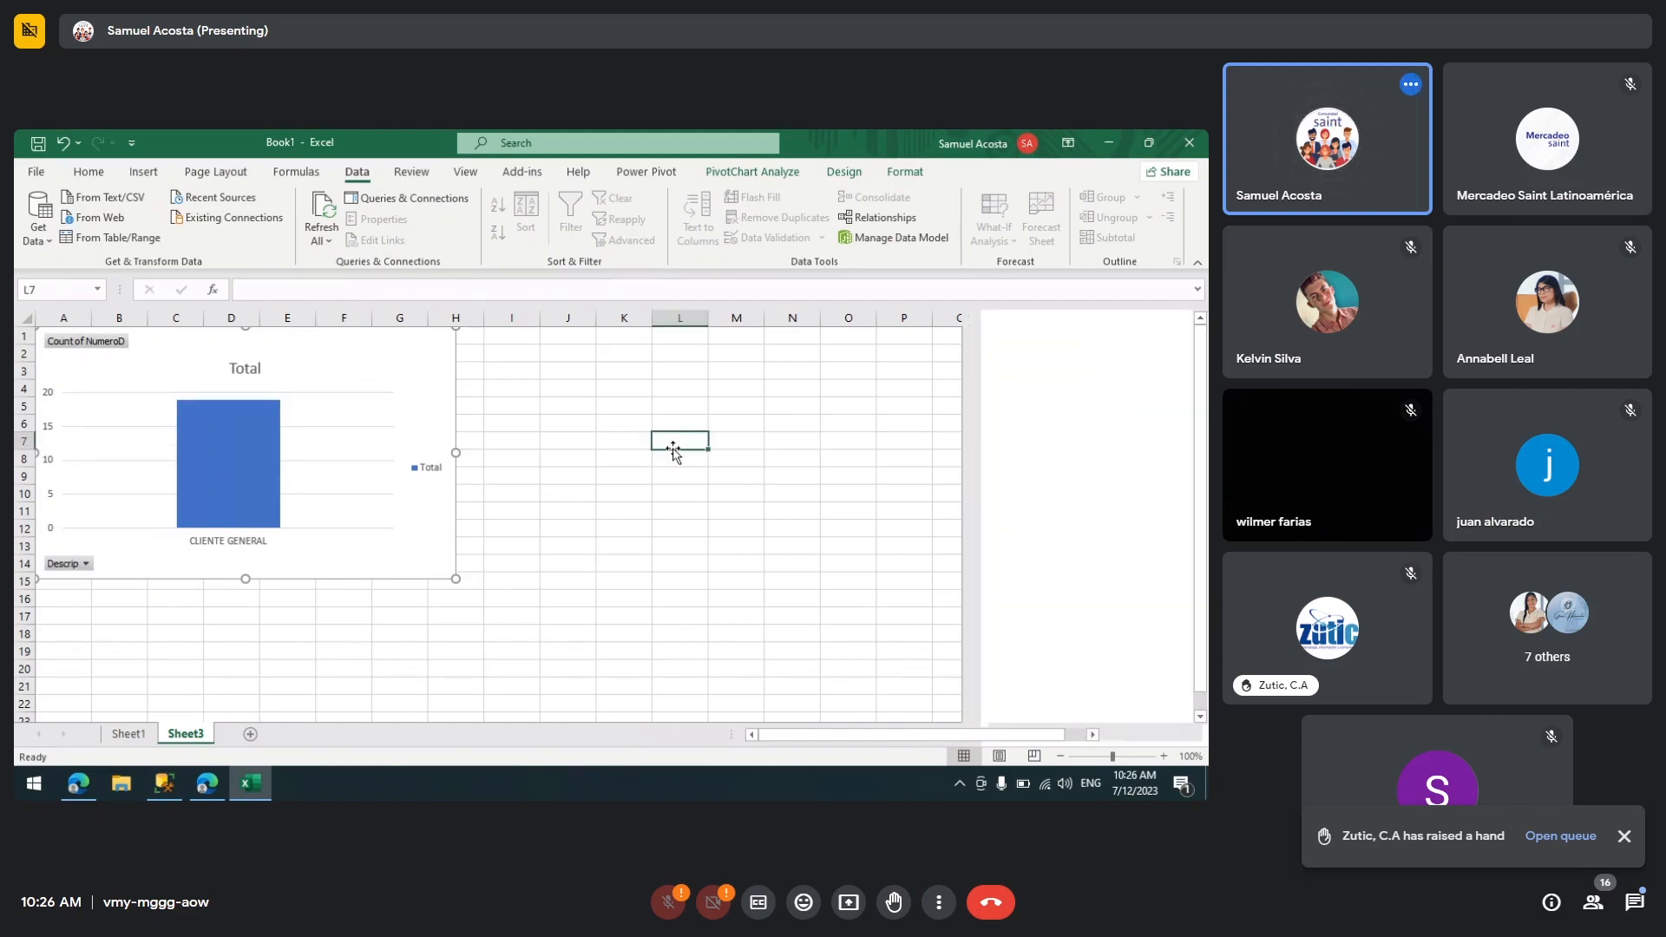
click(162, 359)
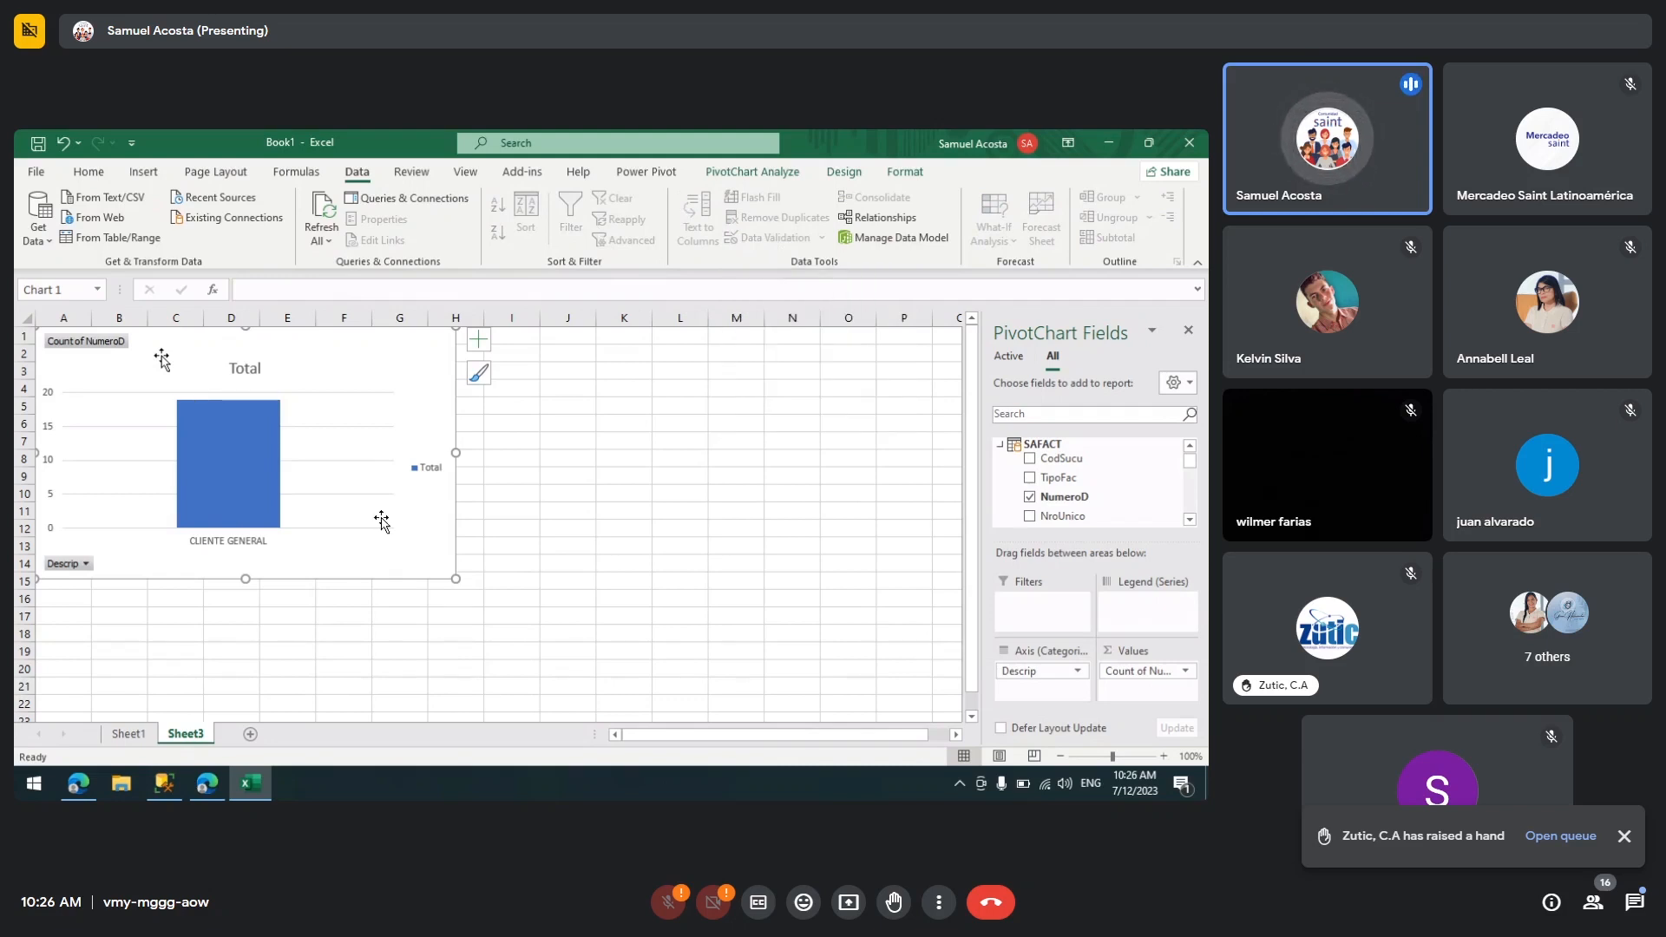
click(122, 735)
click(187, 390)
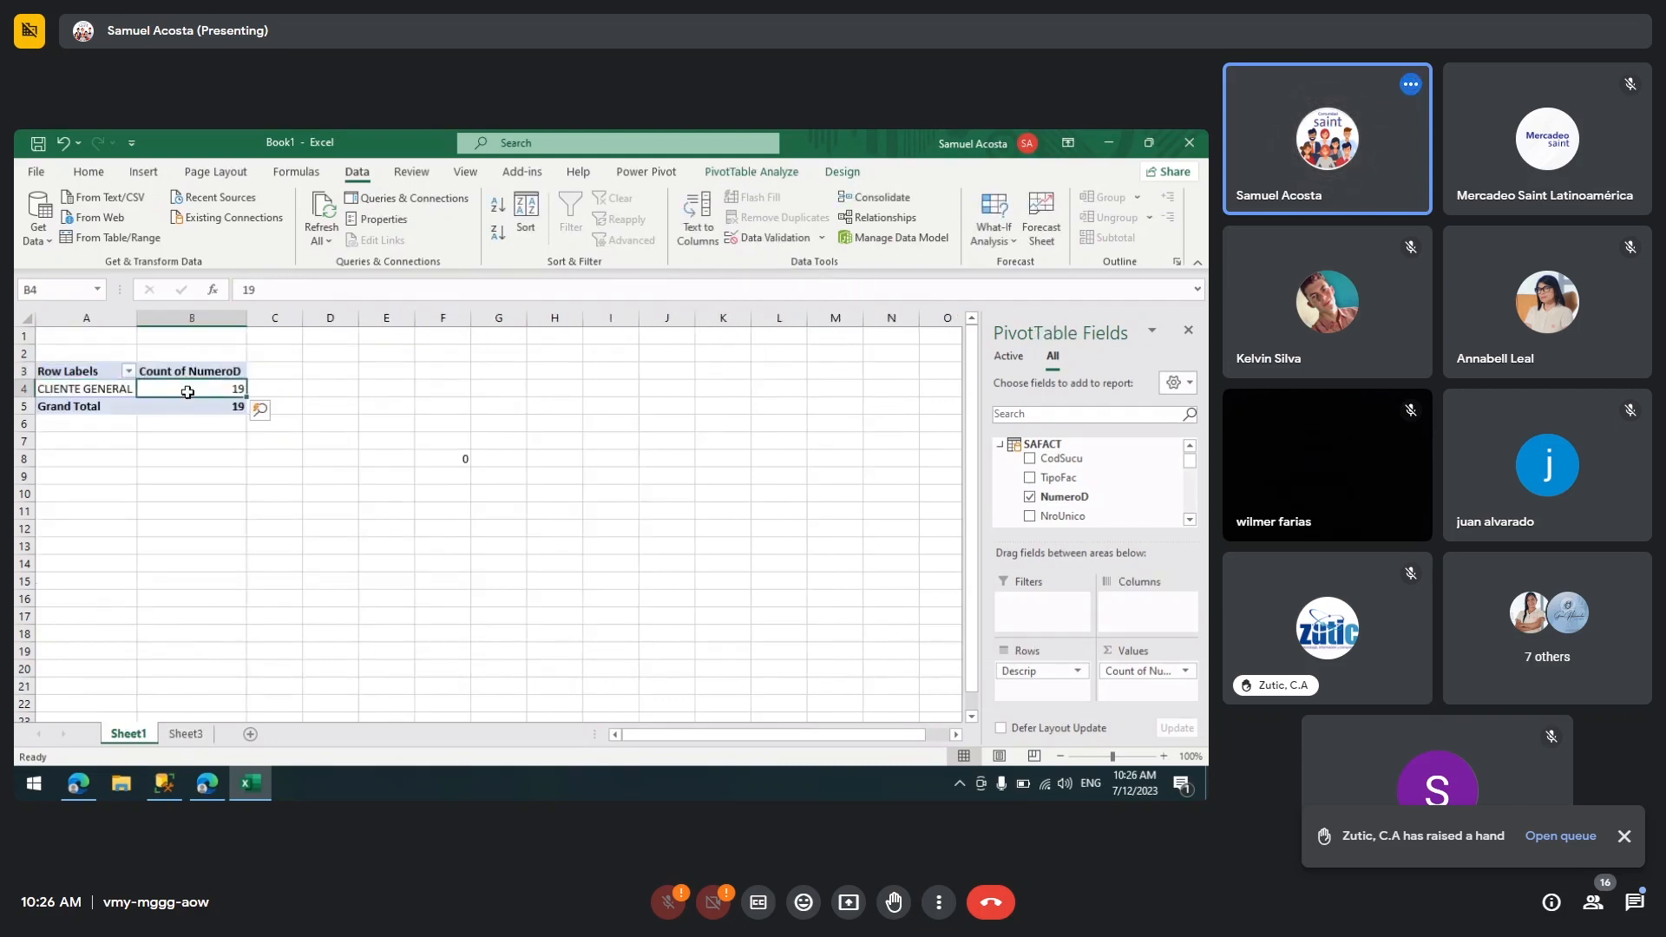
click(647, 171)
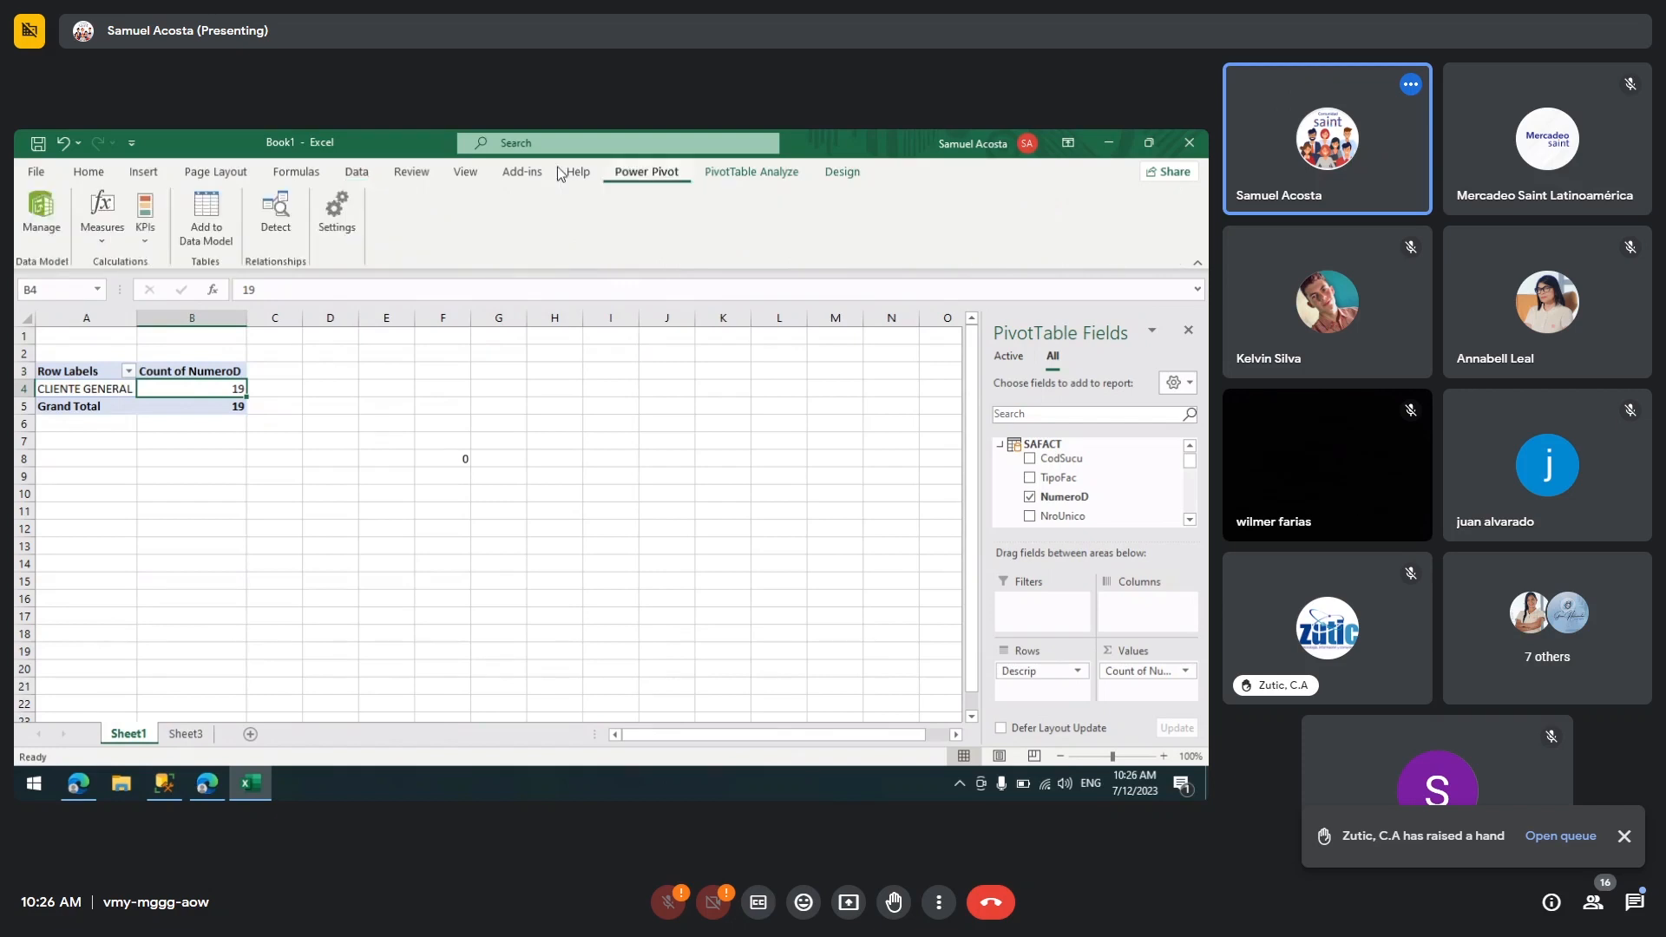
click(512, 173)
click(466, 171)
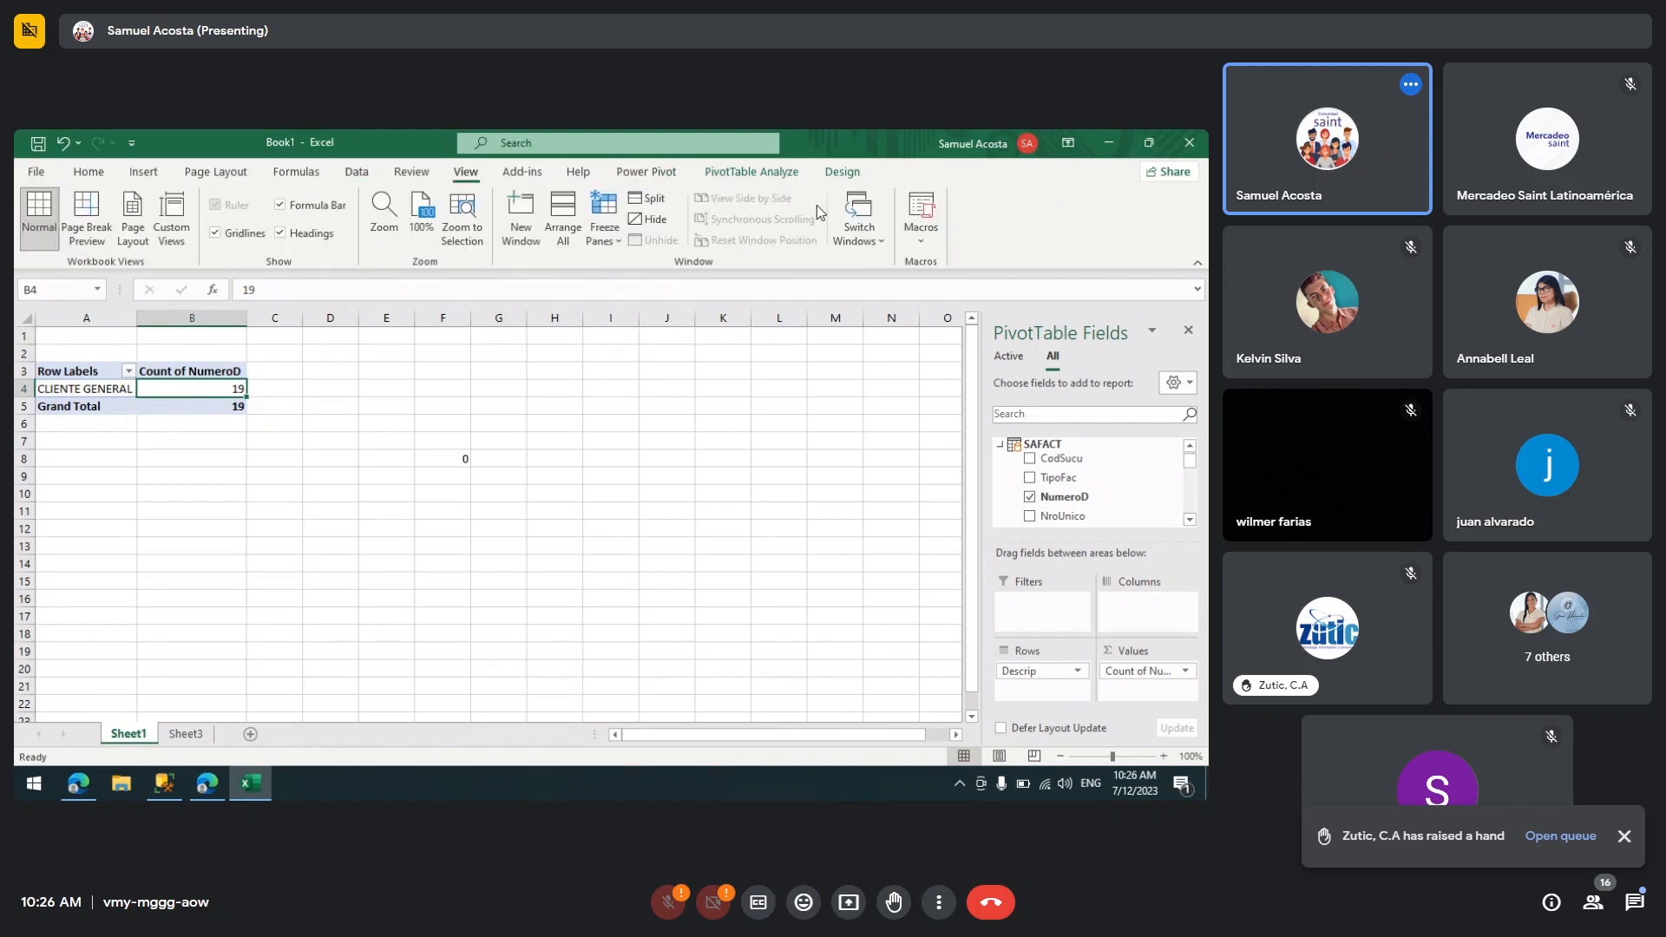
click(752, 173)
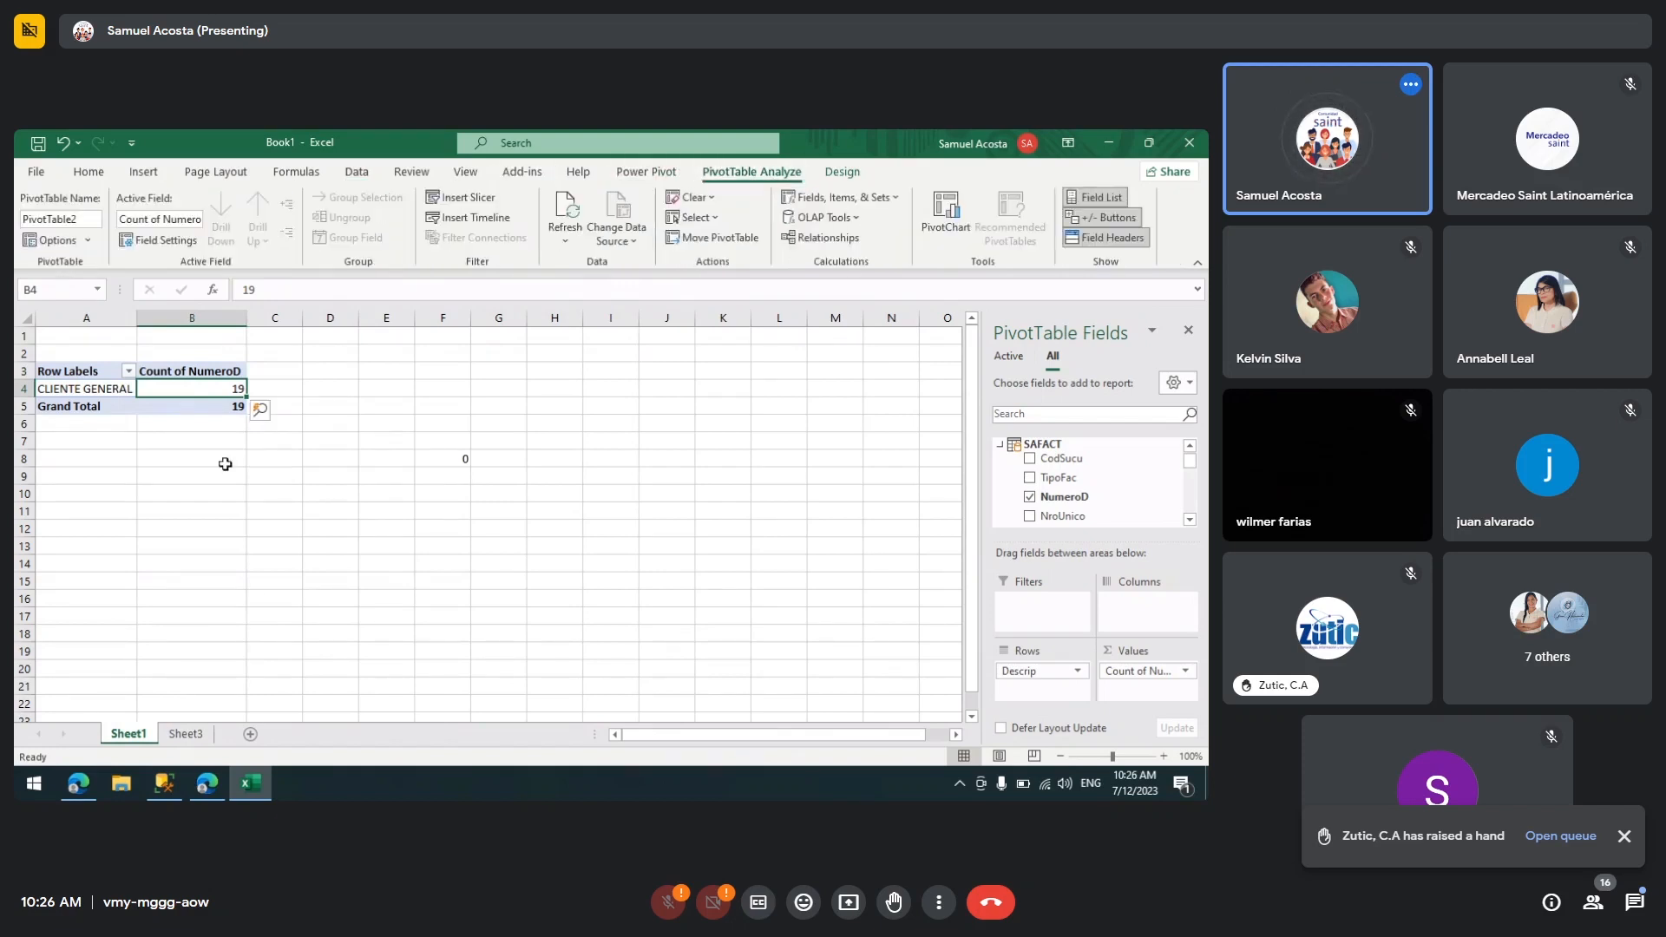
click(186, 734)
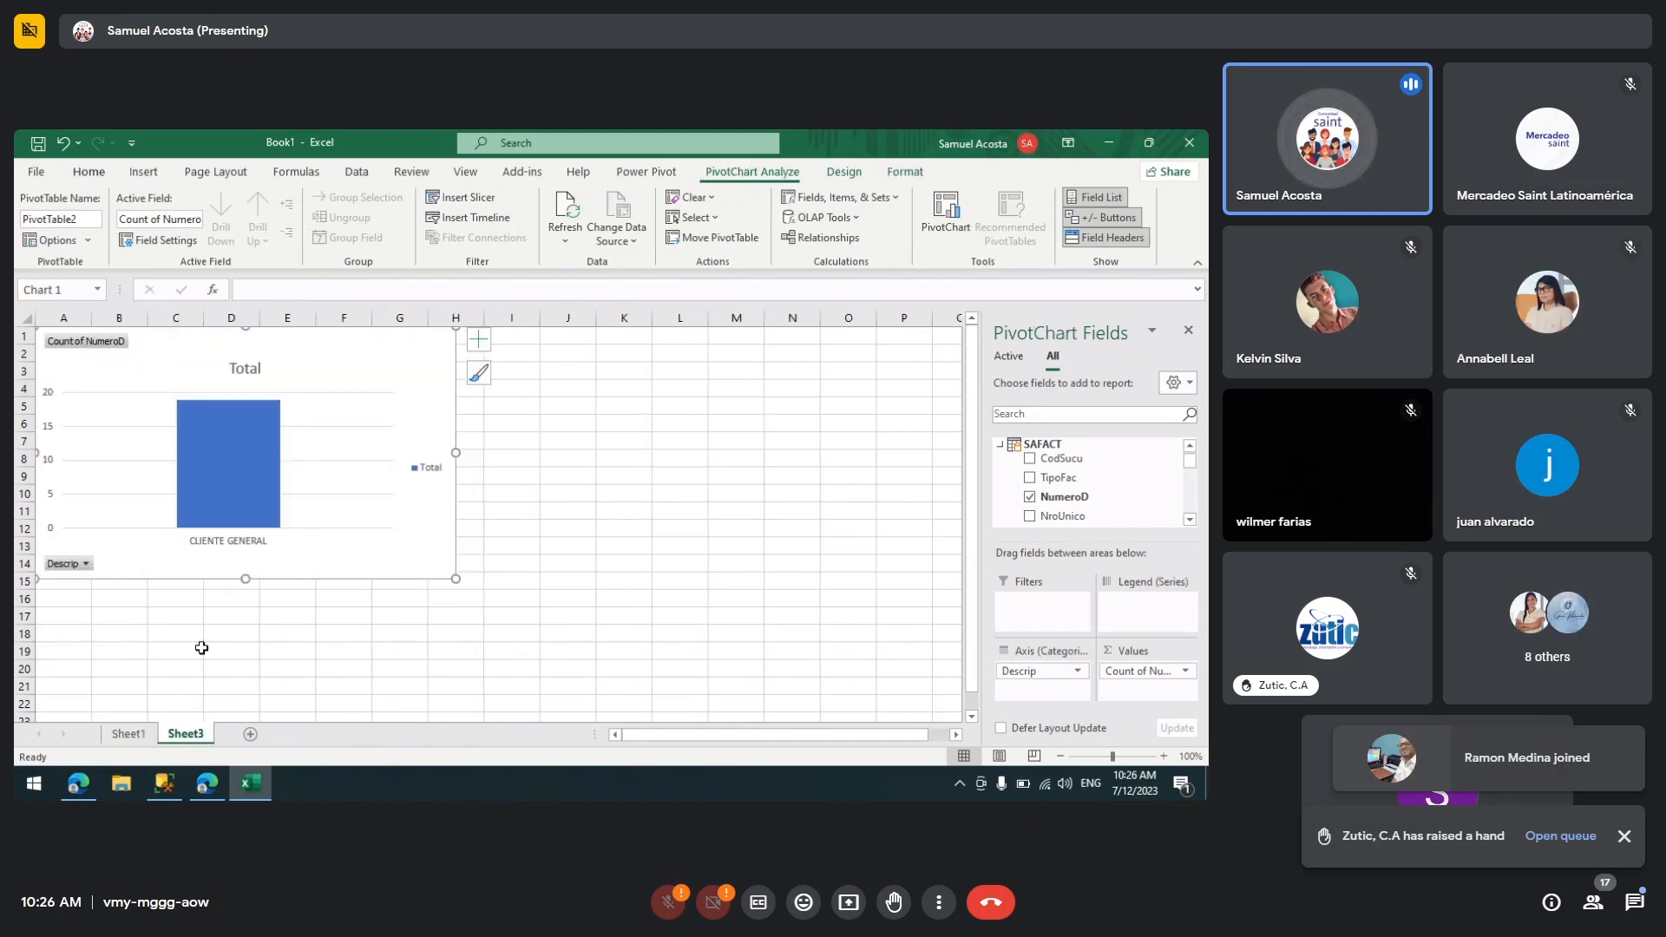
click(128, 734)
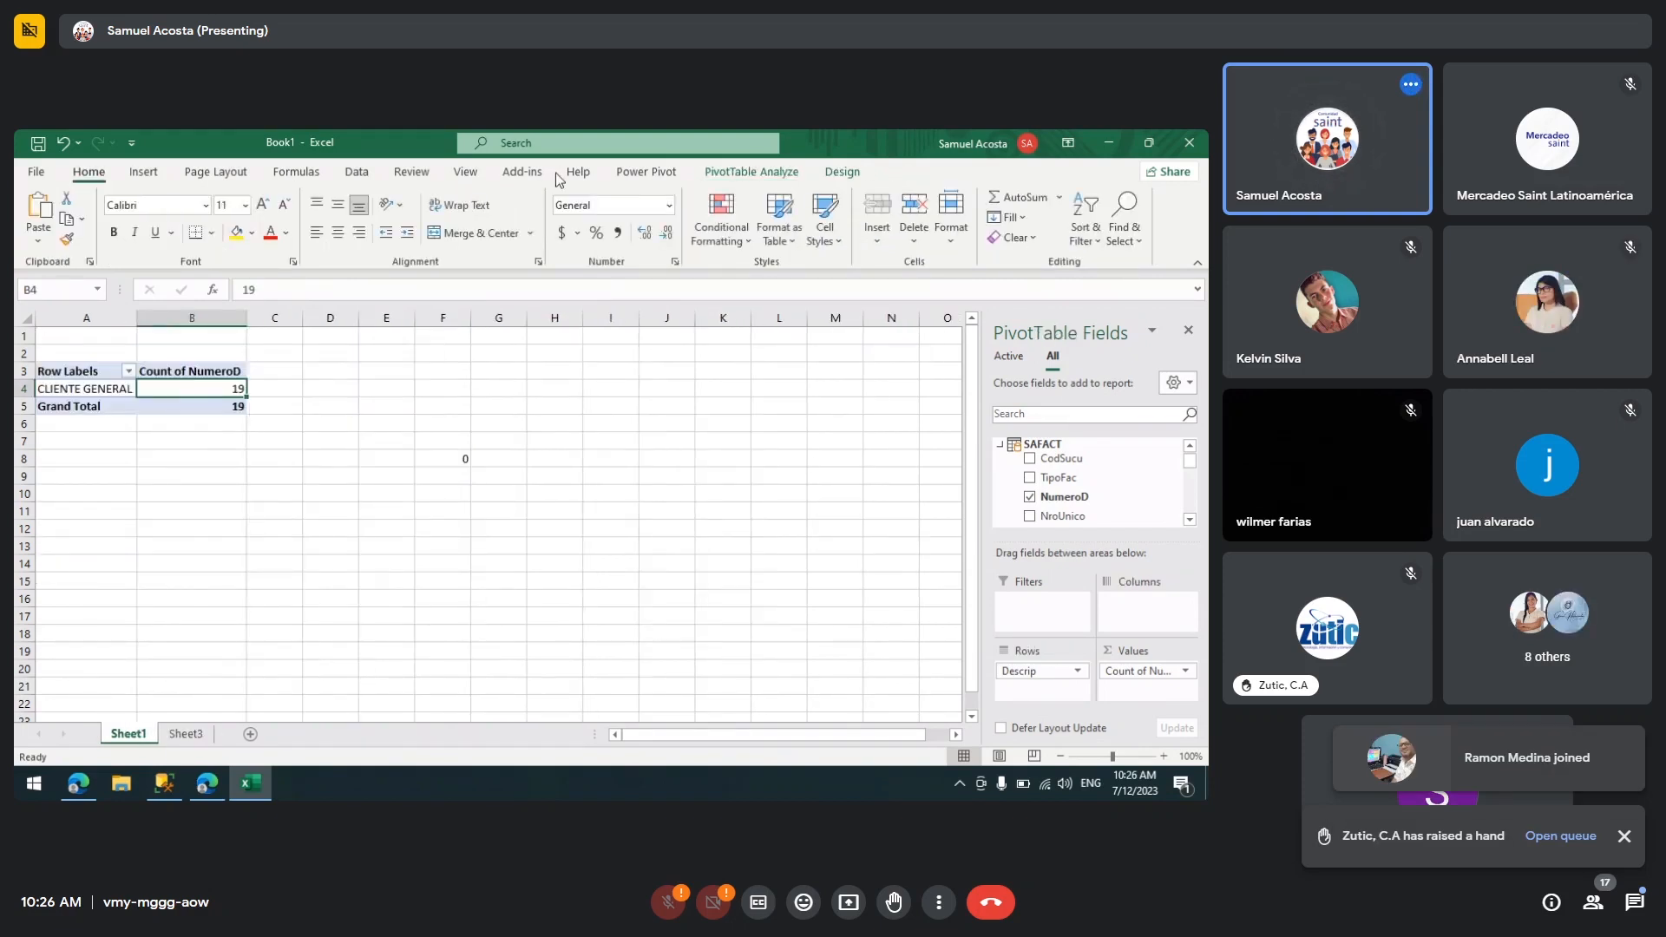
Step: Insert a slicer for the SAFACT table's TipoFac field on the Sheet1 PivotTable
click(739, 174)
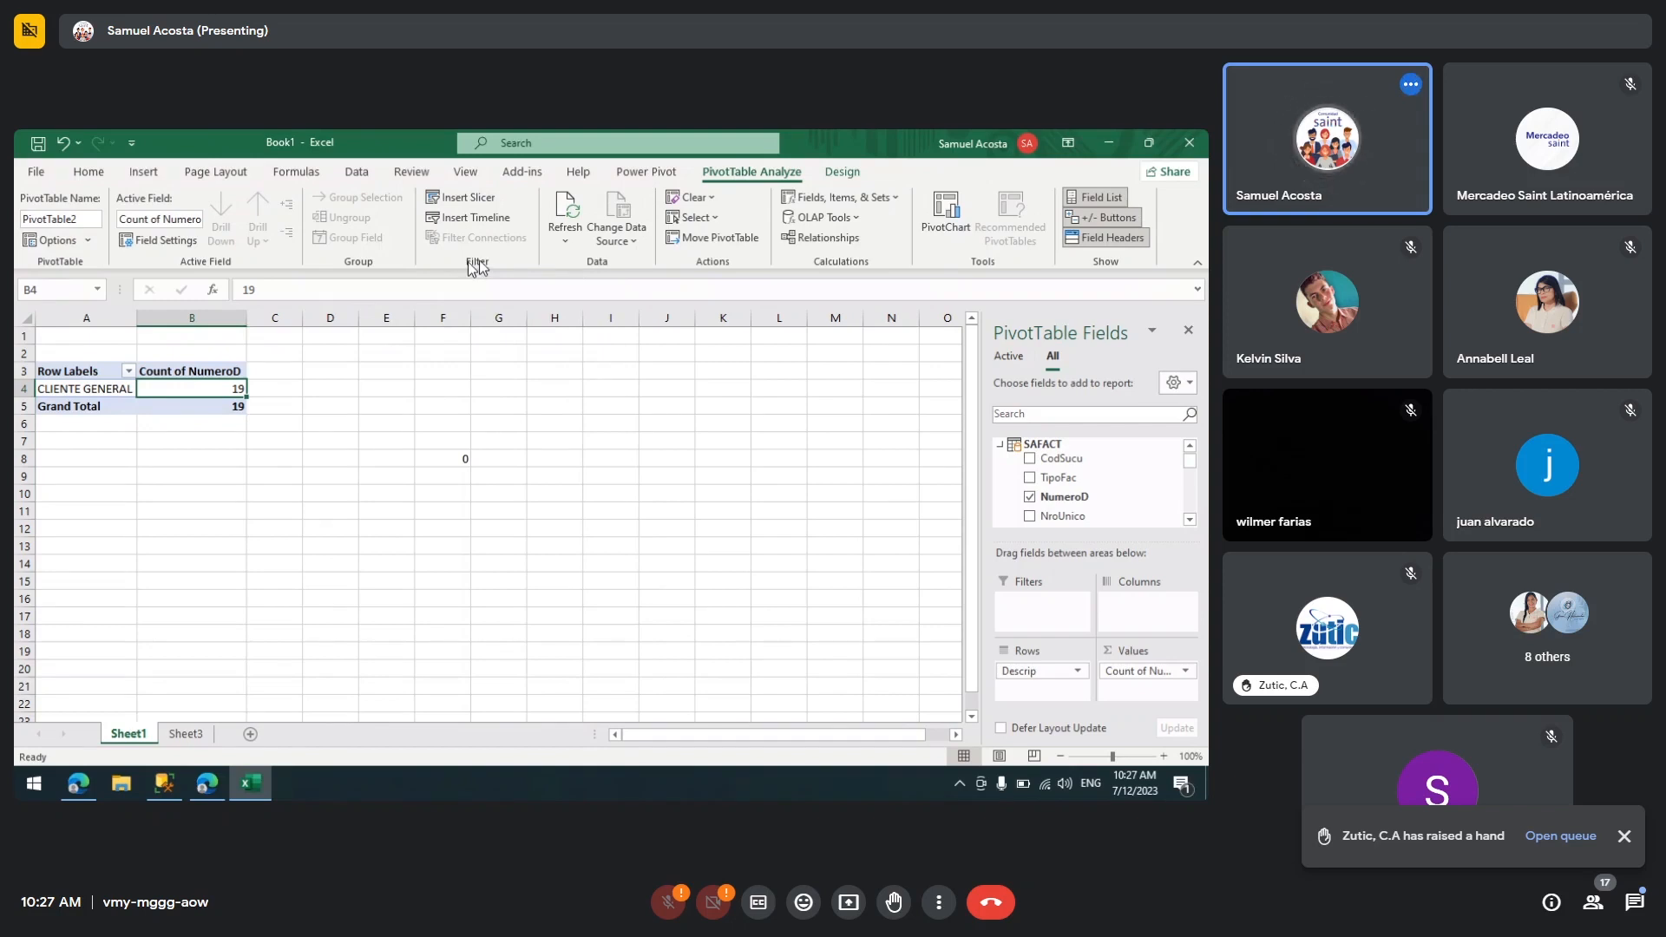
click(498, 202)
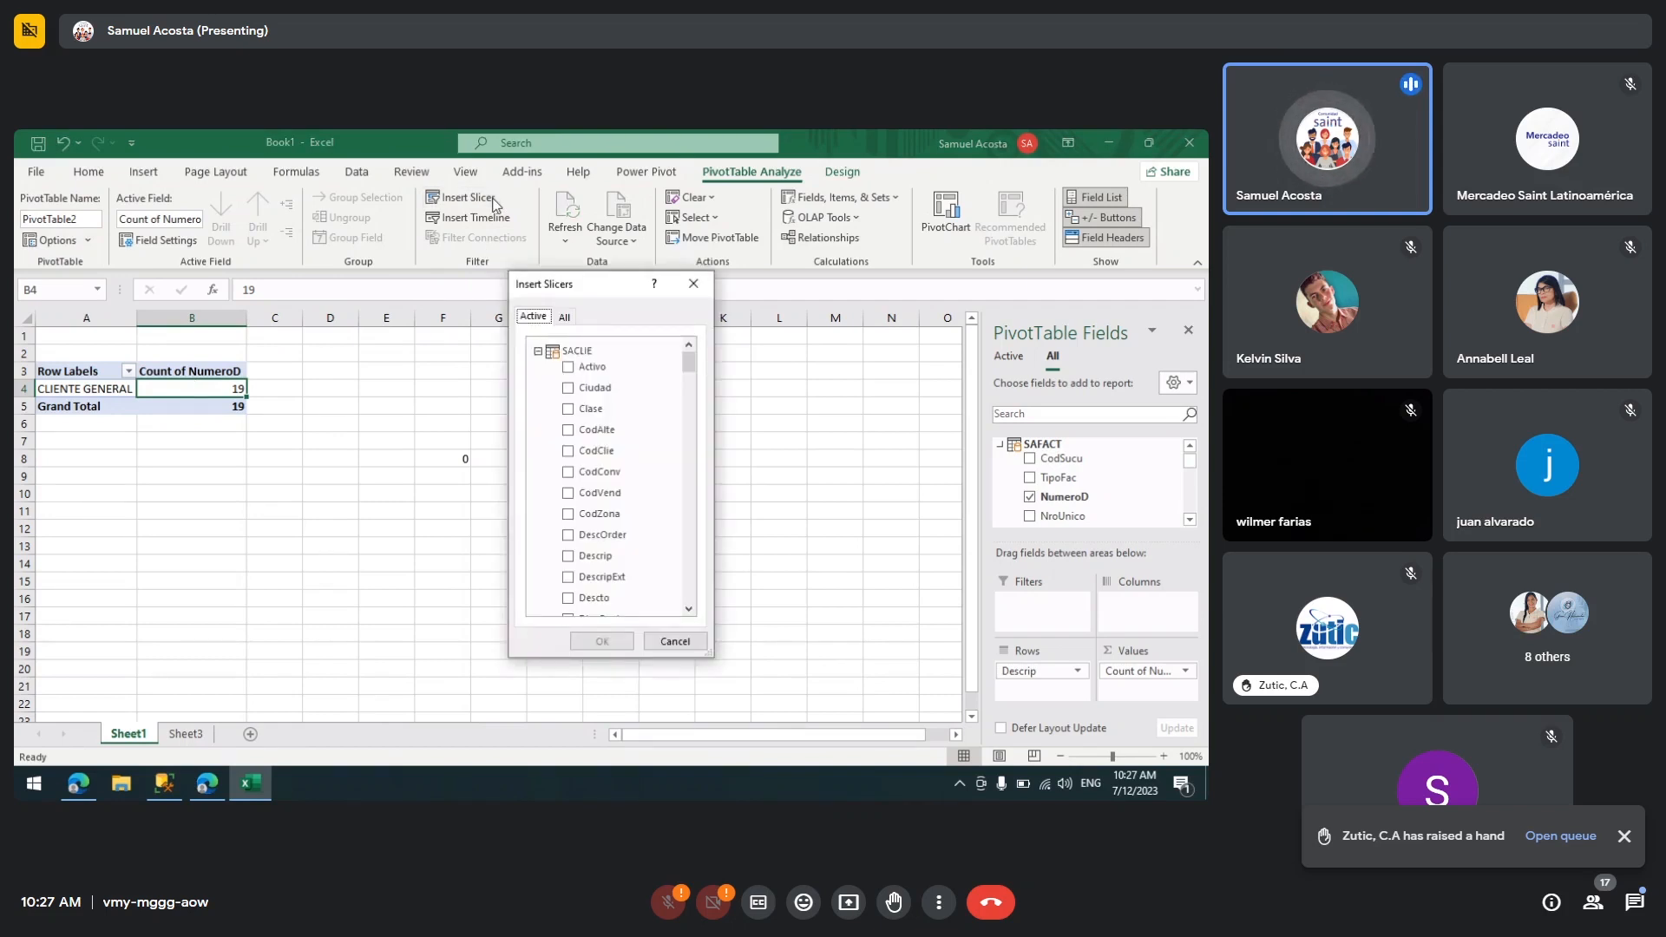
click(538, 352)
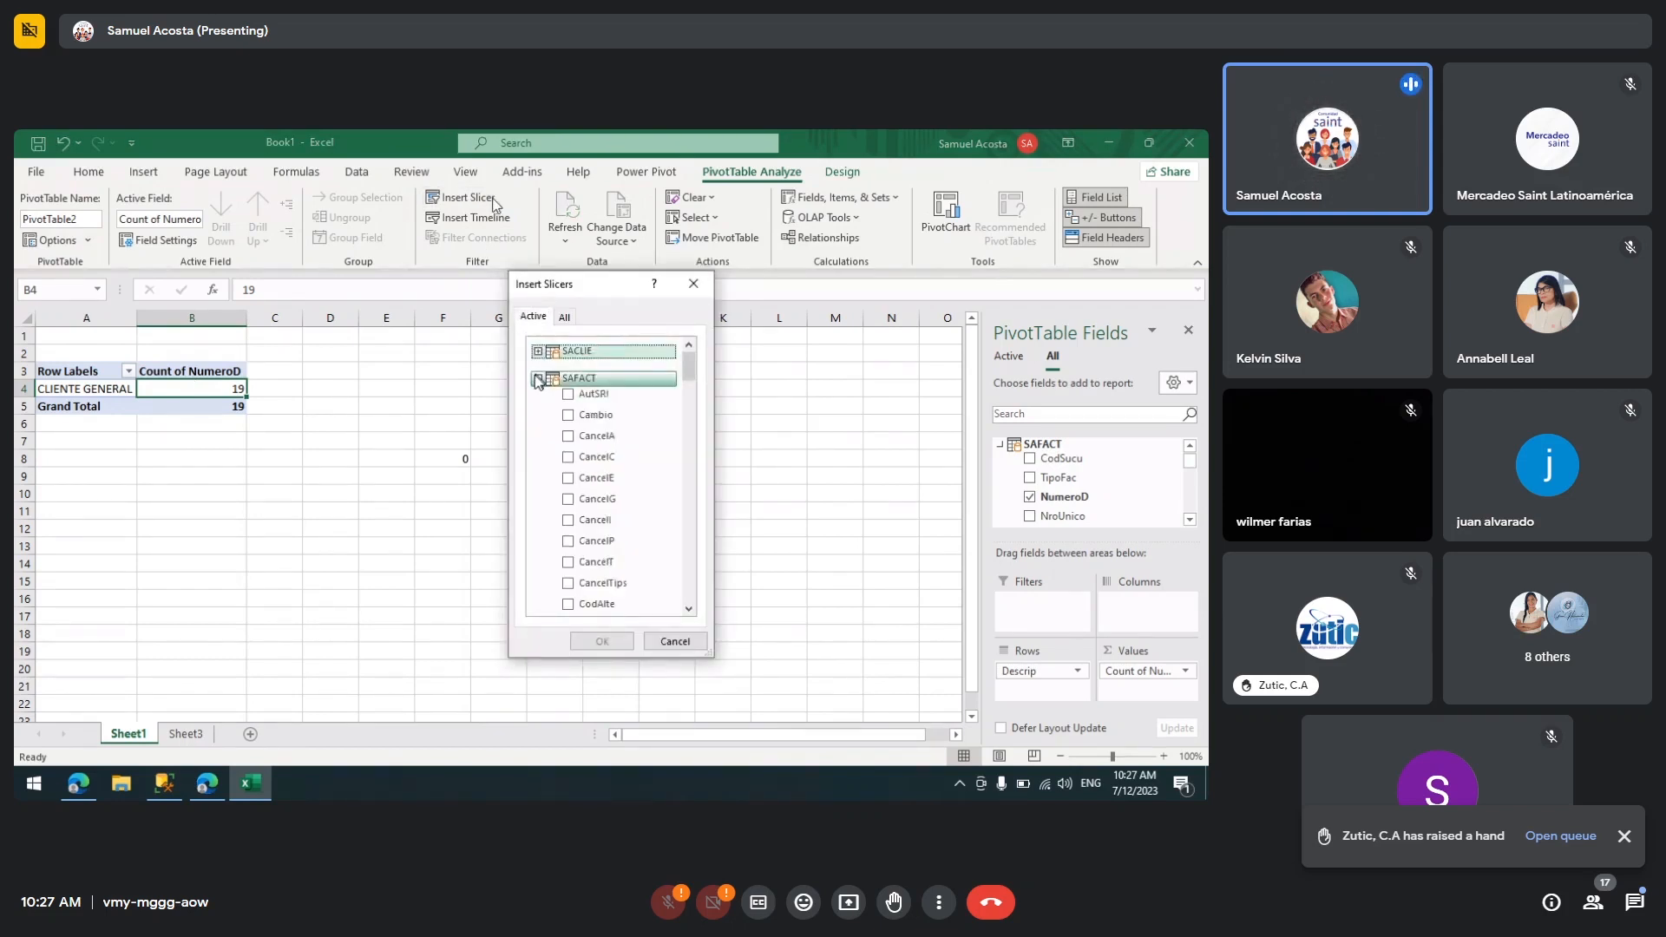
click(538, 378)
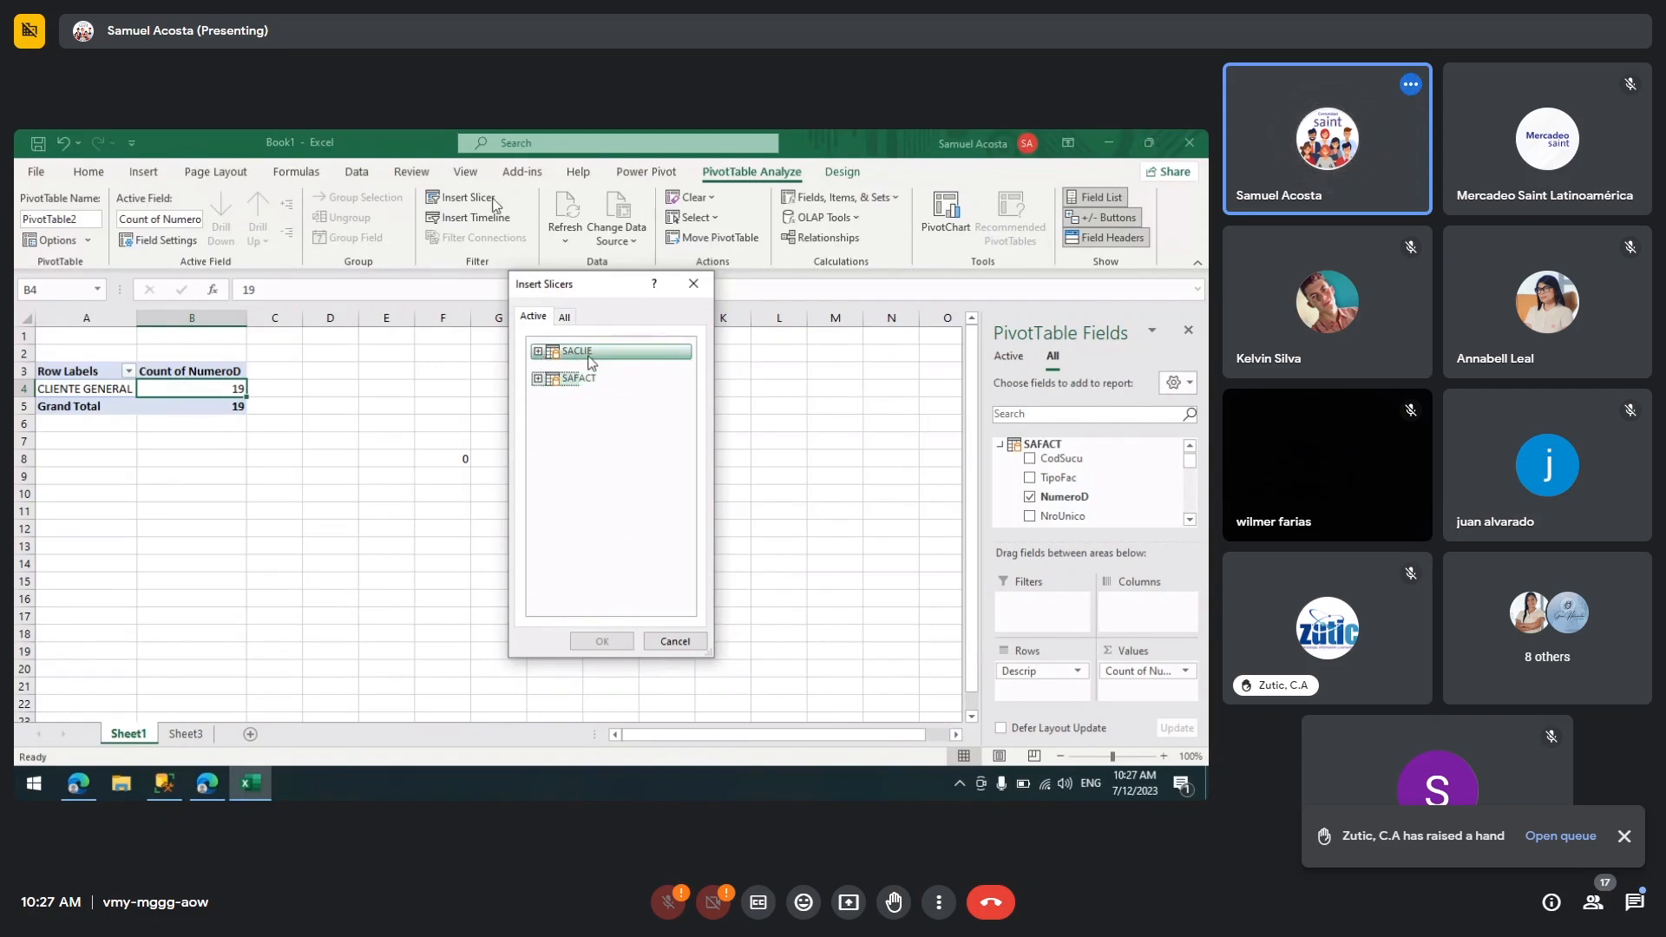
click(538, 351)
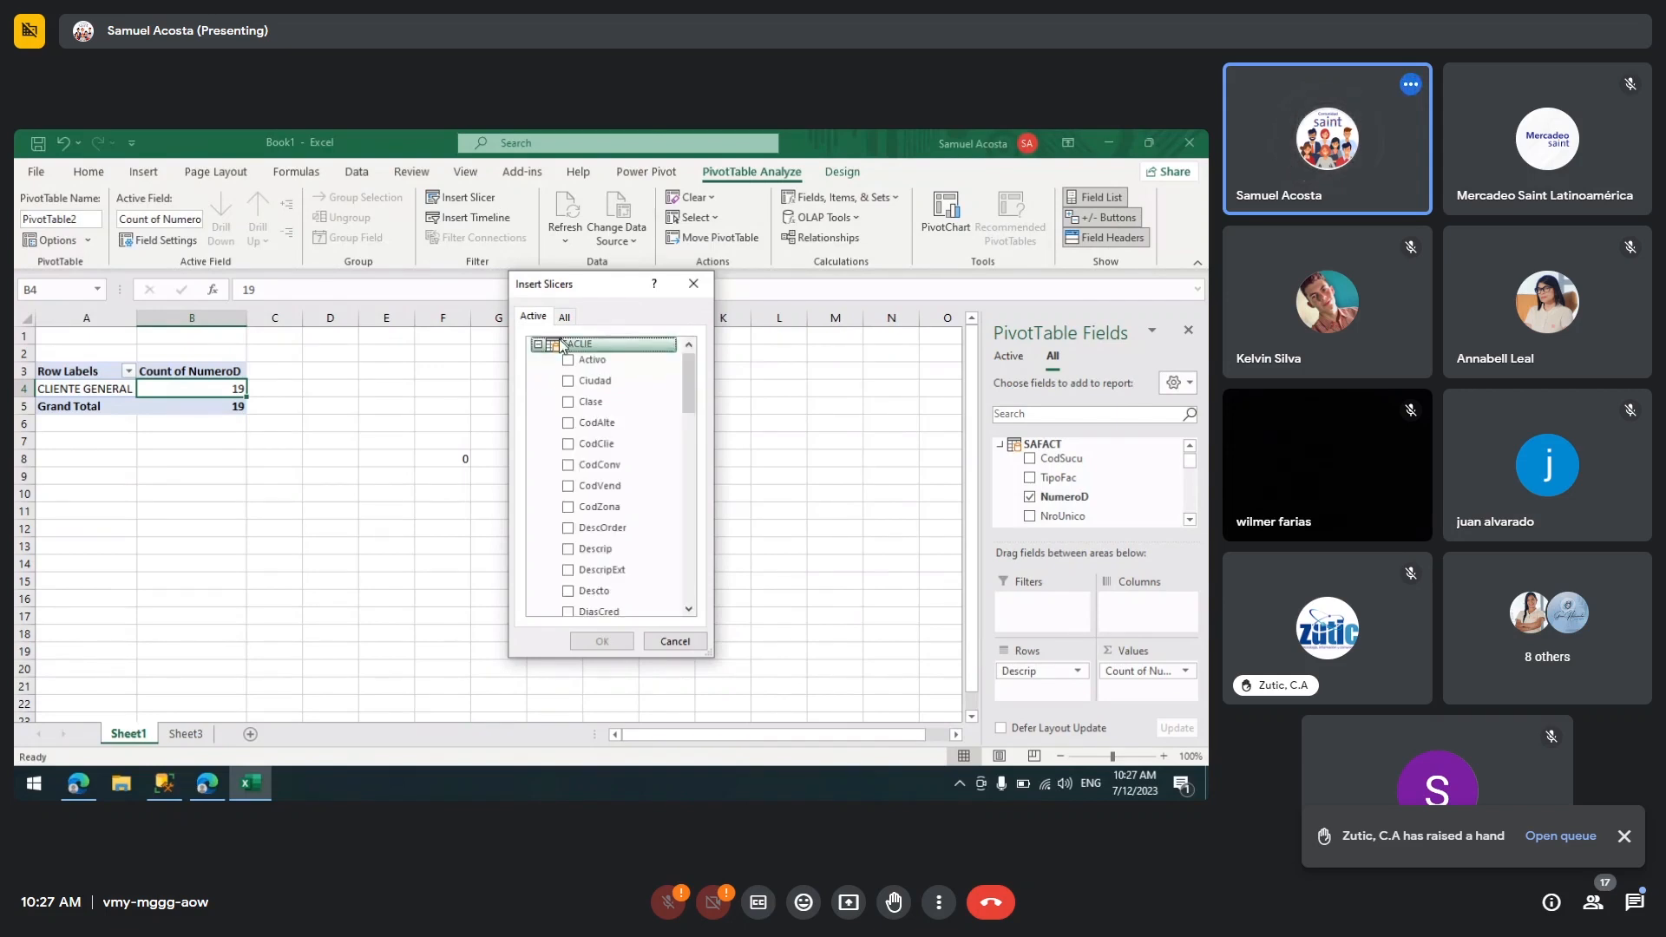
click(538, 344)
click(589, 381)
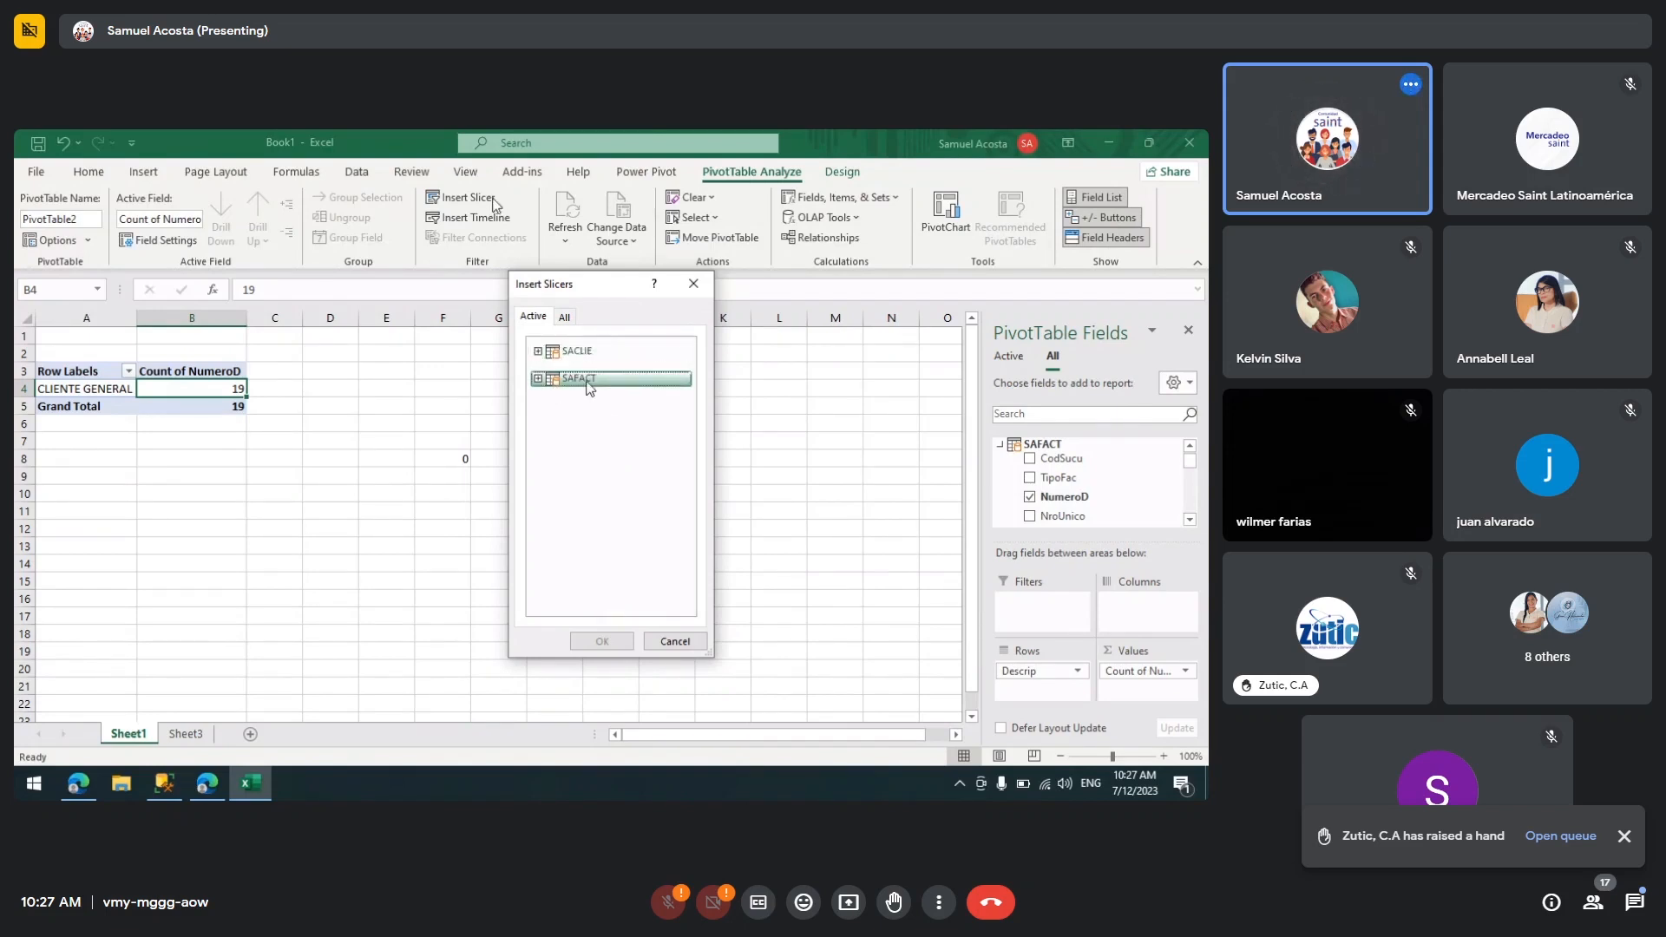
double_click(590, 384)
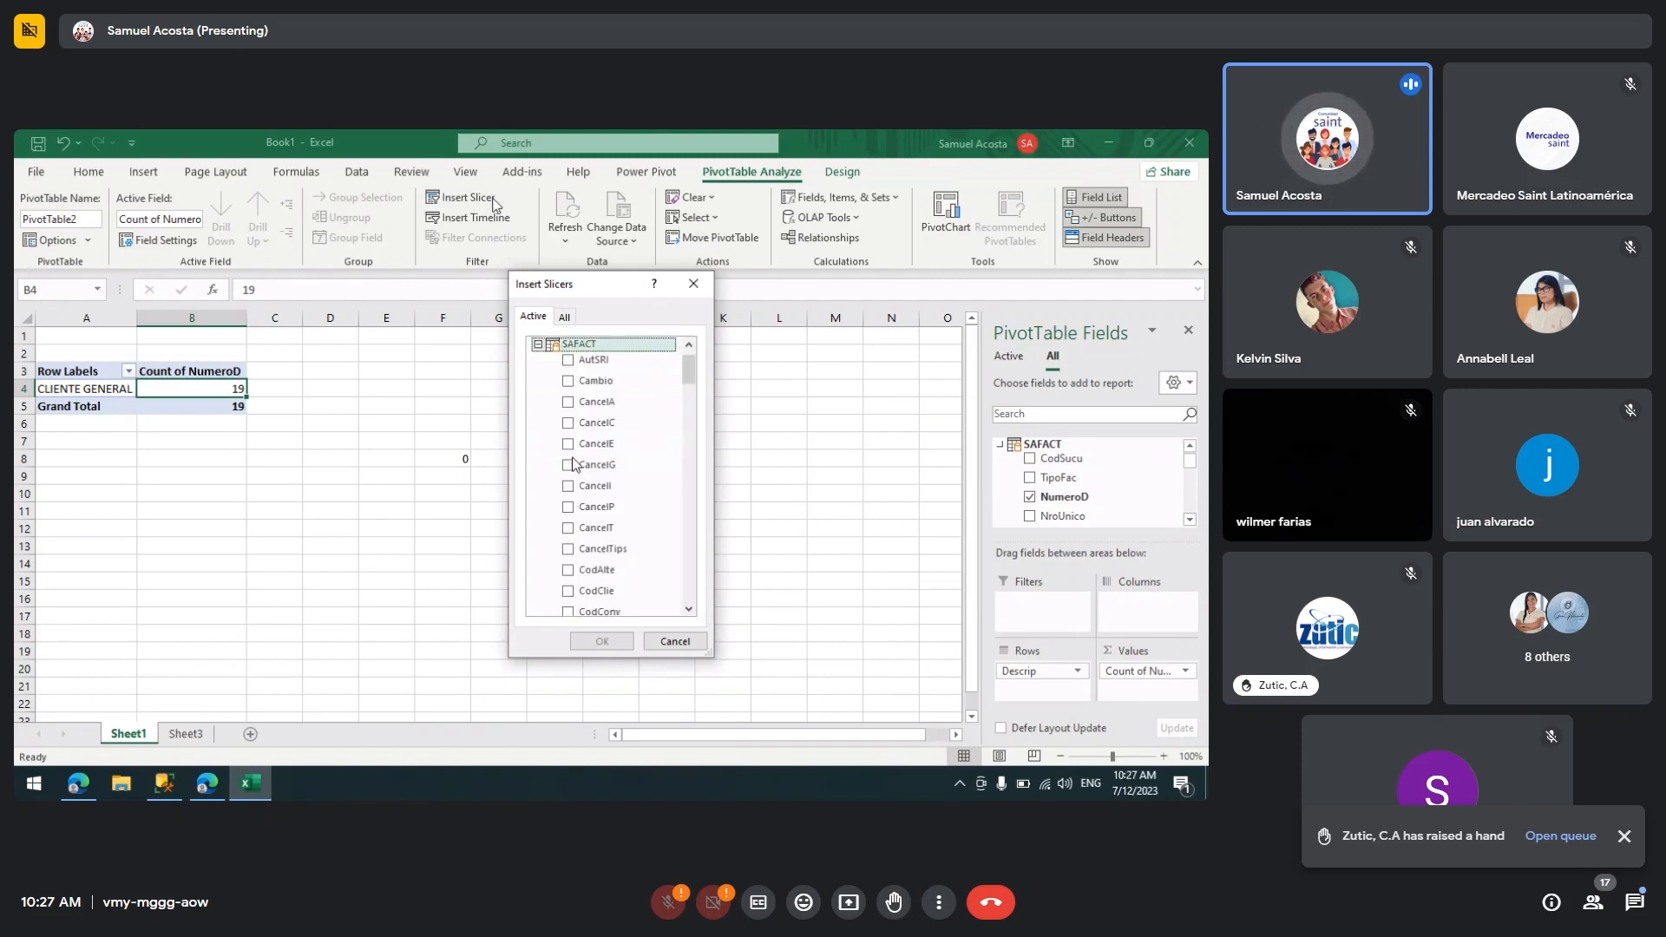
drag(691, 374, 716, 573)
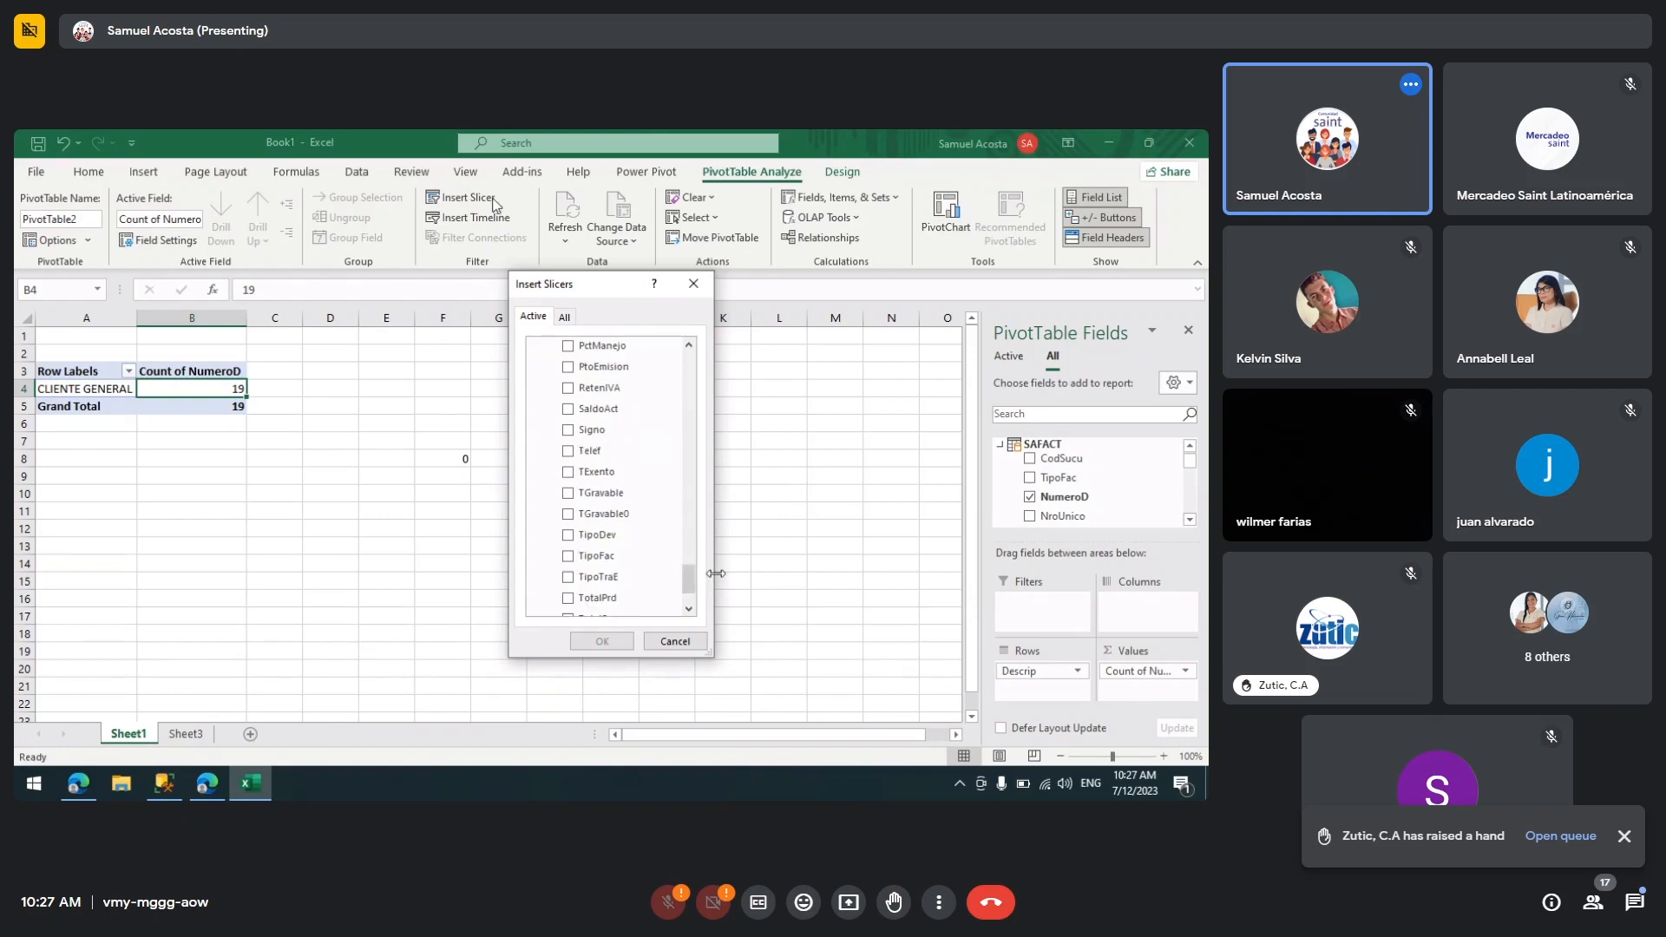
click(581, 558)
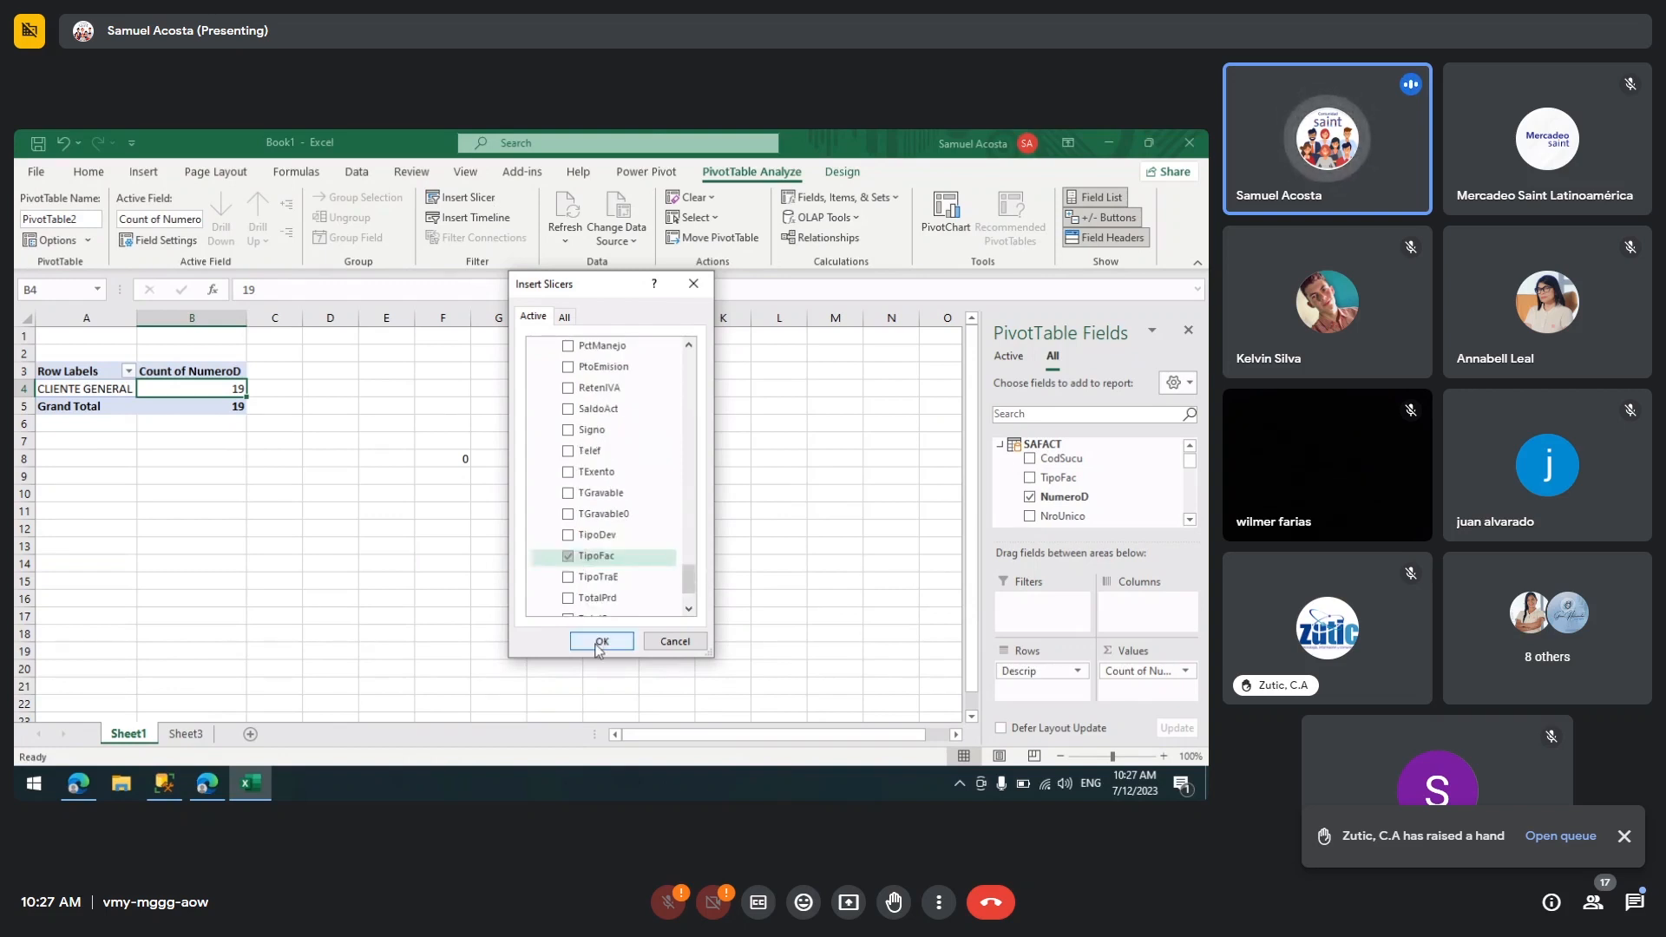
click(597, 642)
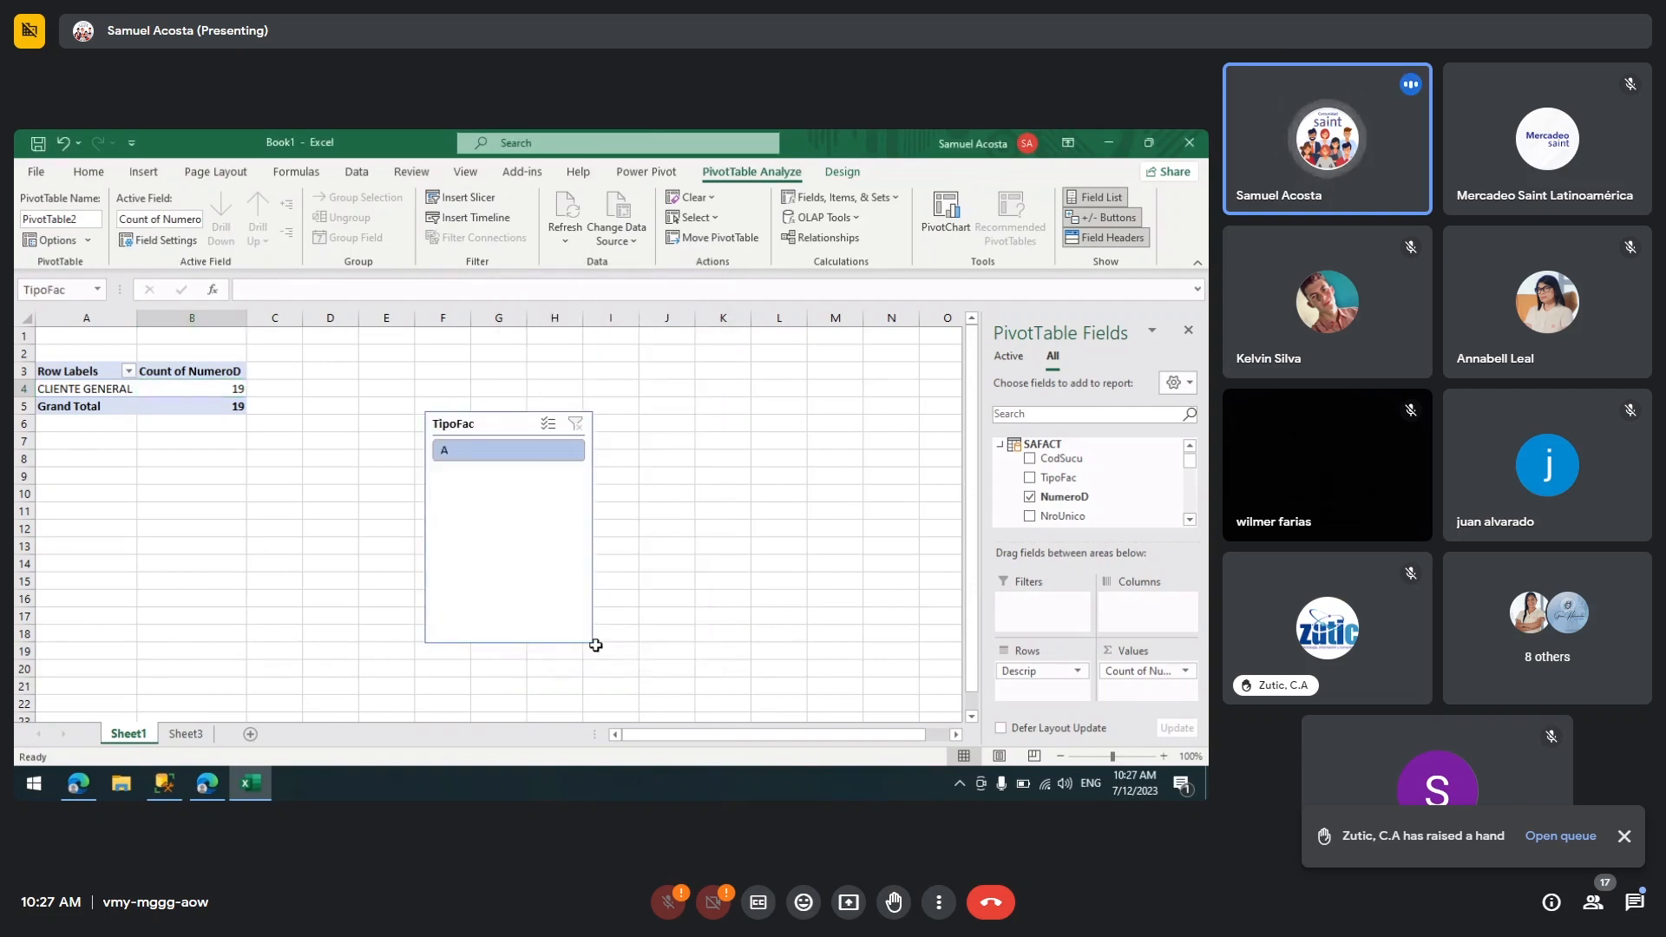
Step: Move the TipoFac slicer from Sheet1 to Sheet3 near cell L5
click(543, 424)
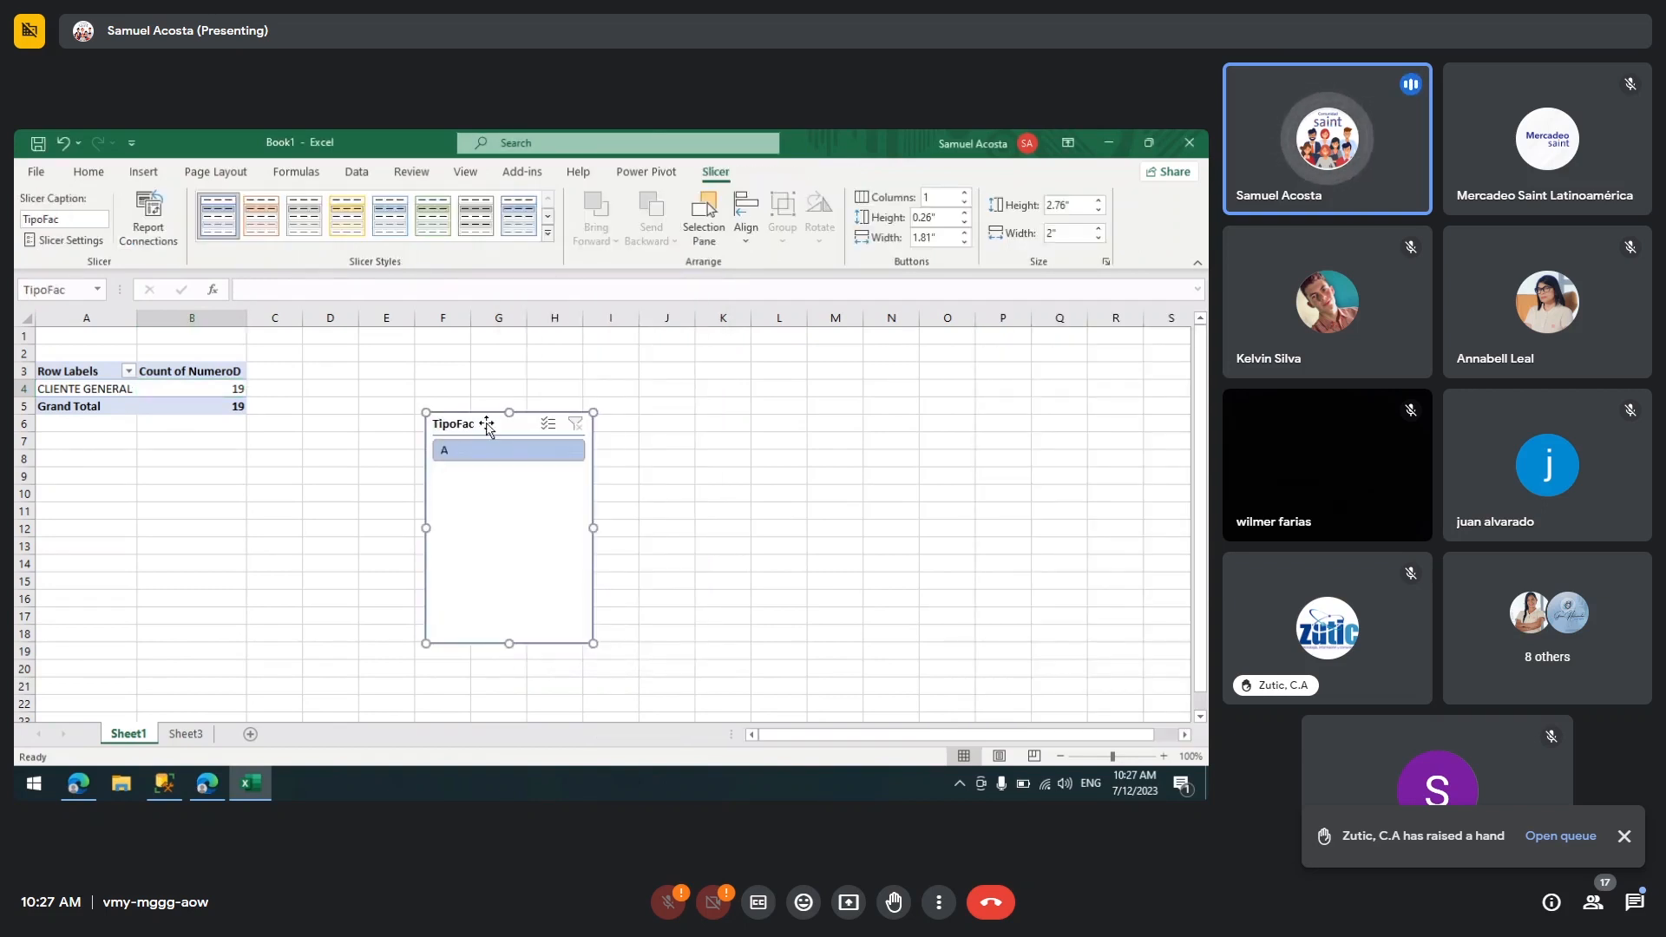
key(Escape)
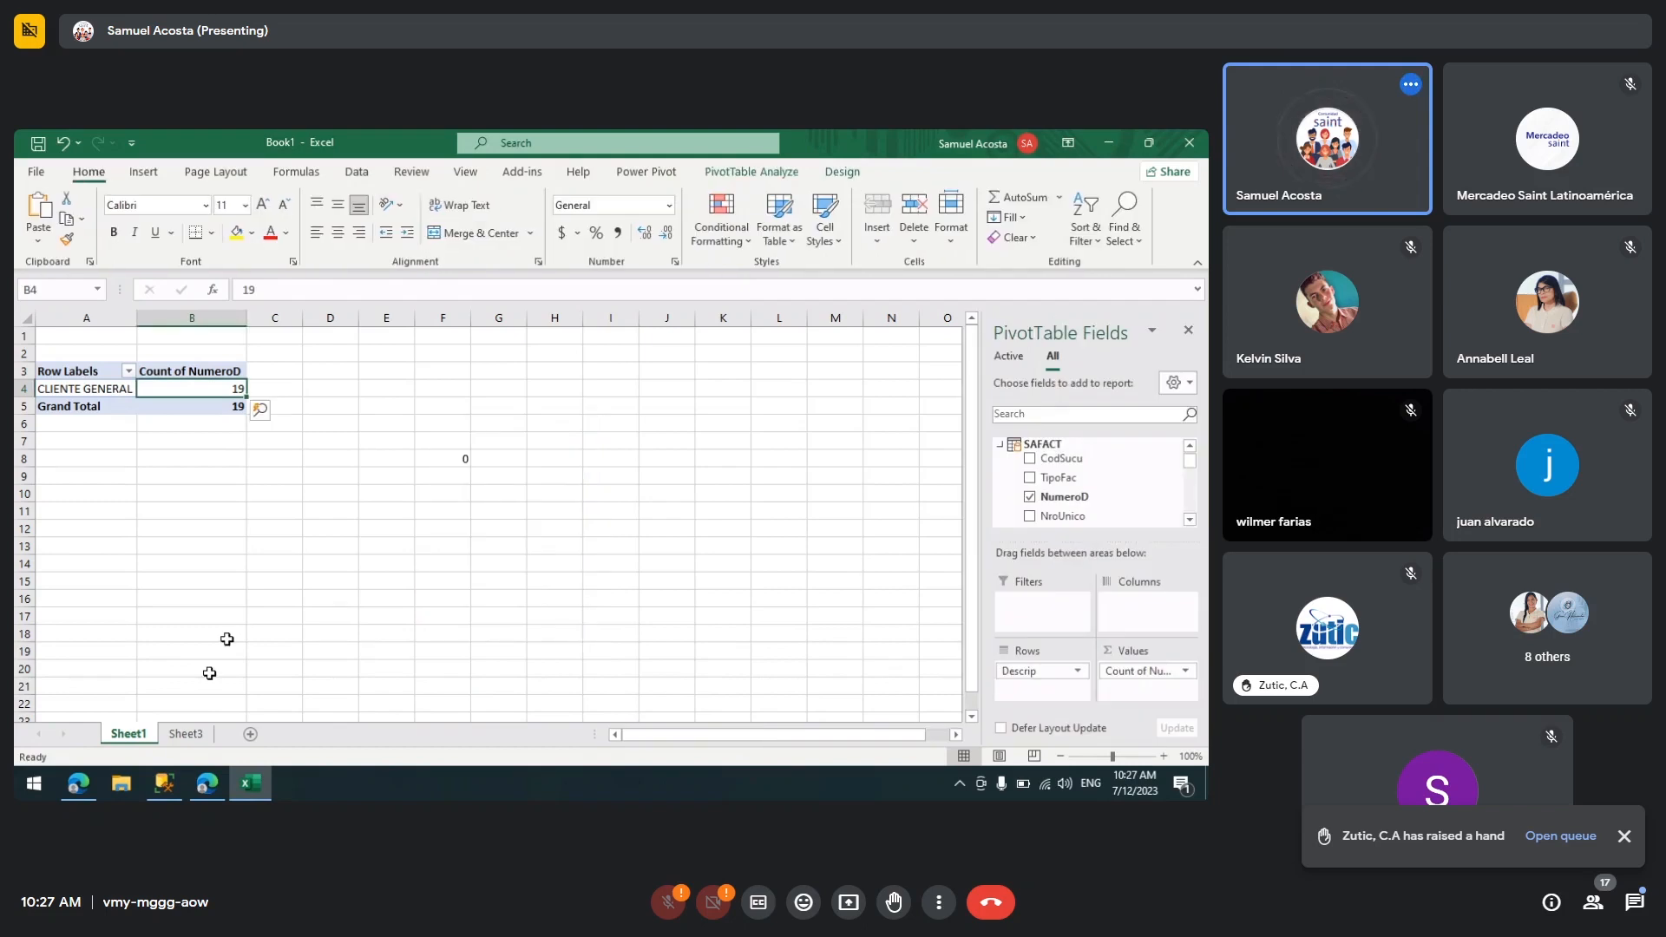
click(186, 734)
click(658, 405)
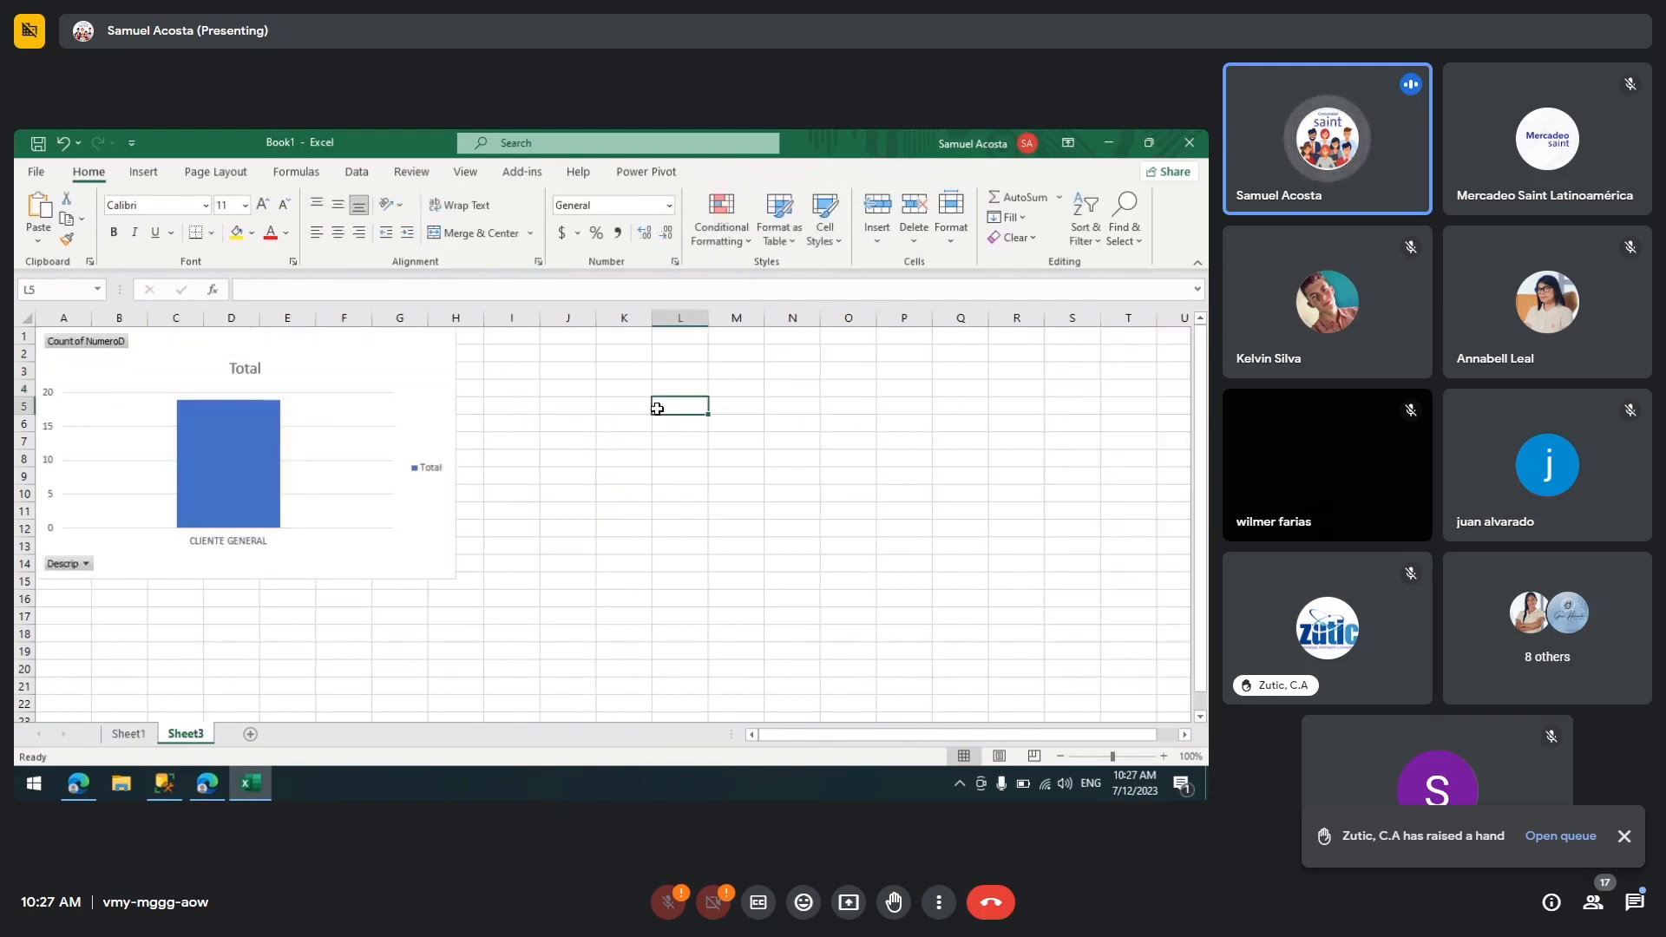
key(ctrl+v)
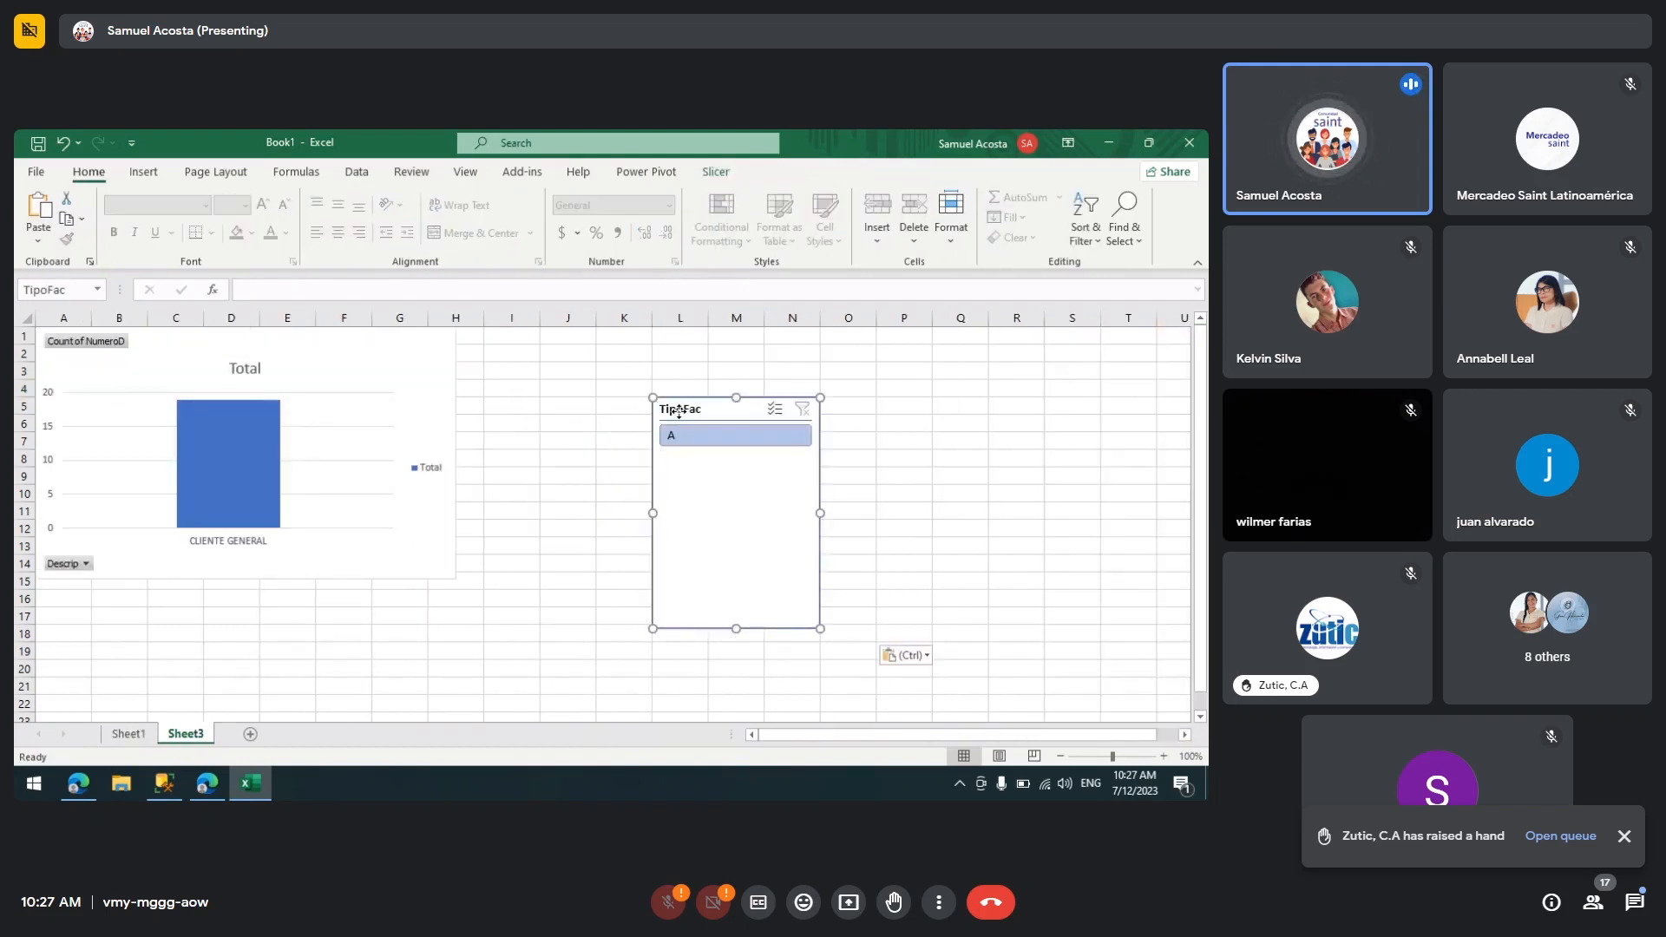
Step: Place the slicer at the top of Sheet3 beside the PivotChart and resize it wider and shorter
drag(679, 412, 666, 347)
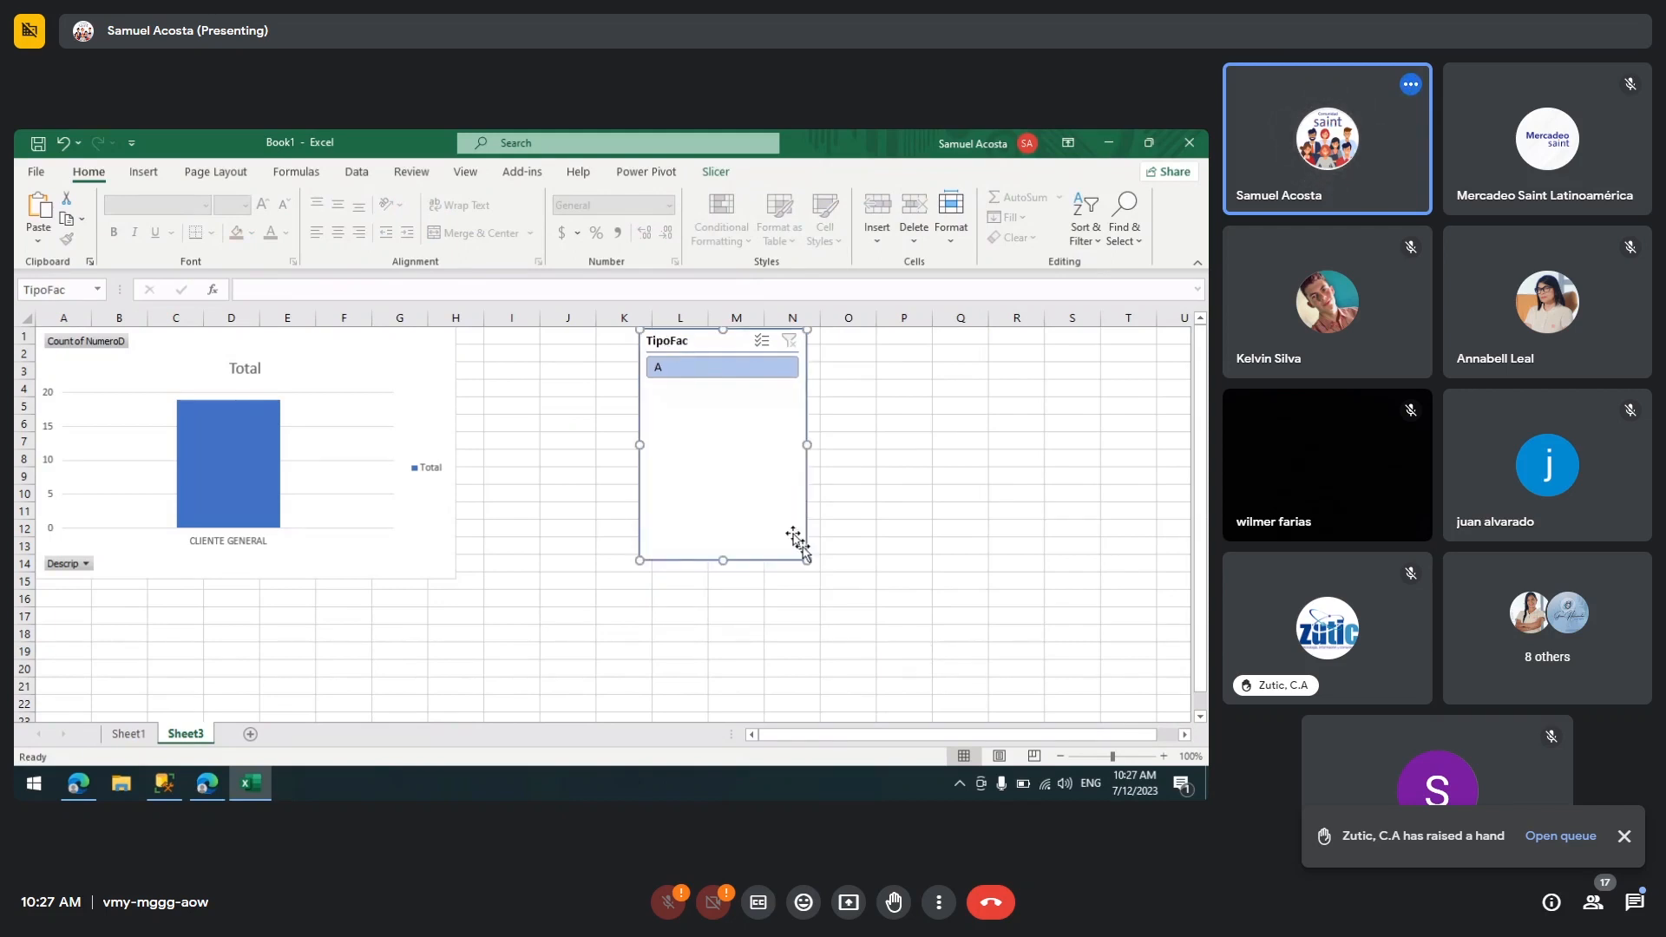
drag(797, 540, 954, 446)
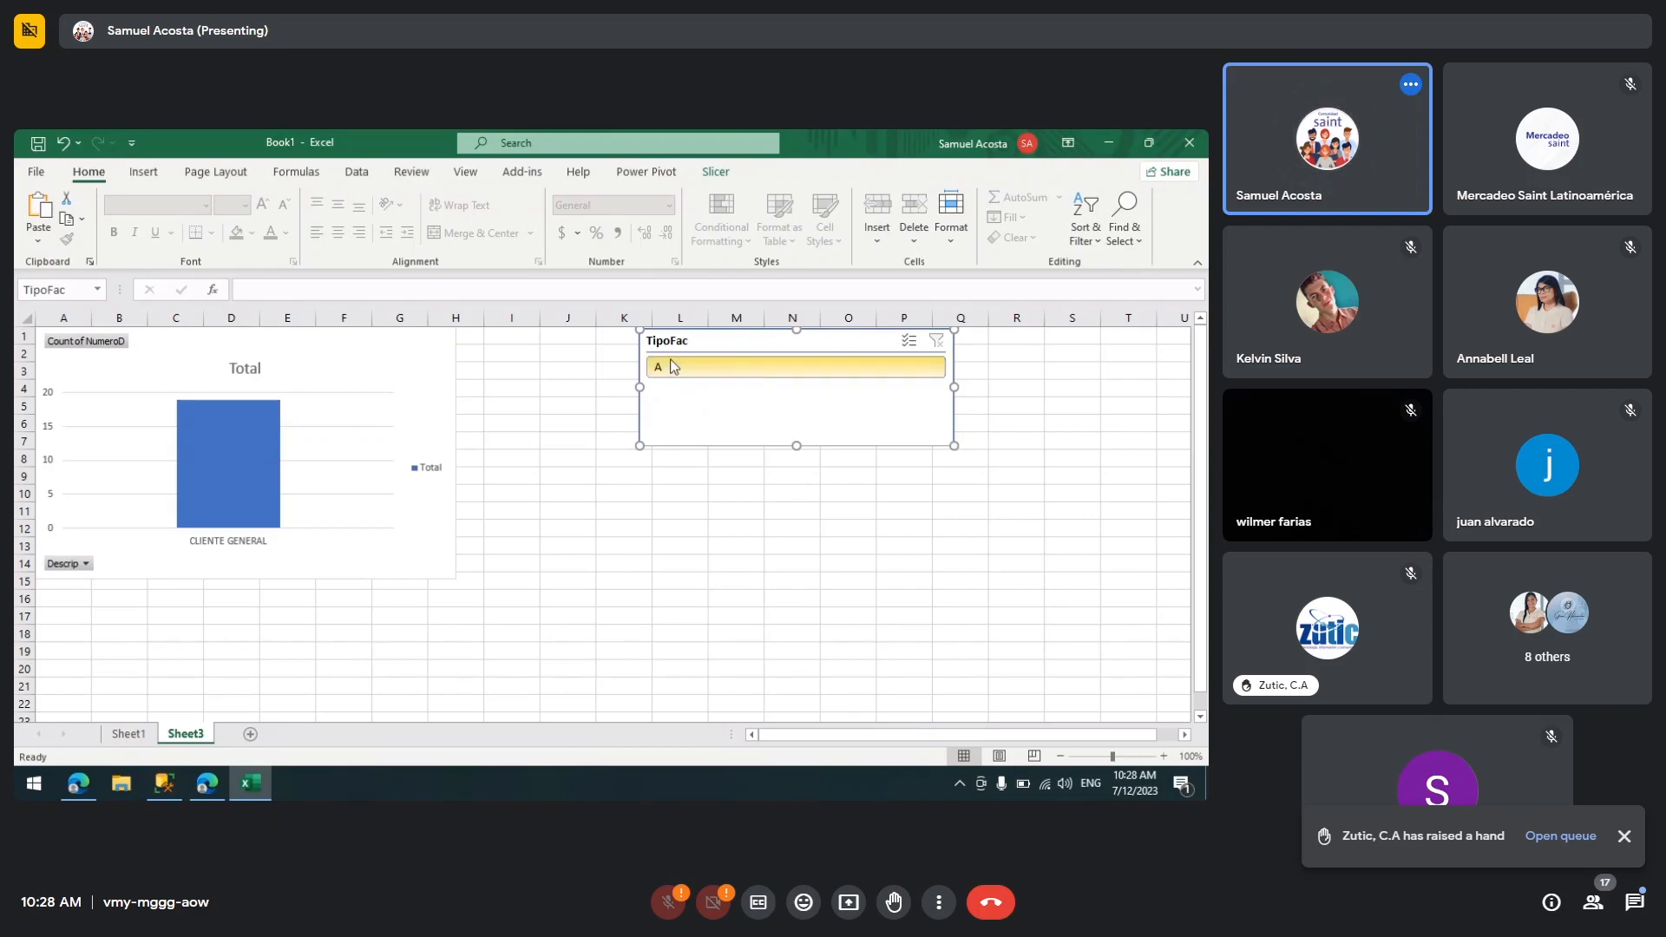
click(536, 439)
Step: Select item A in the TipoFac slicer and turn on multi-select
click(750, 421)
click(911, 343)
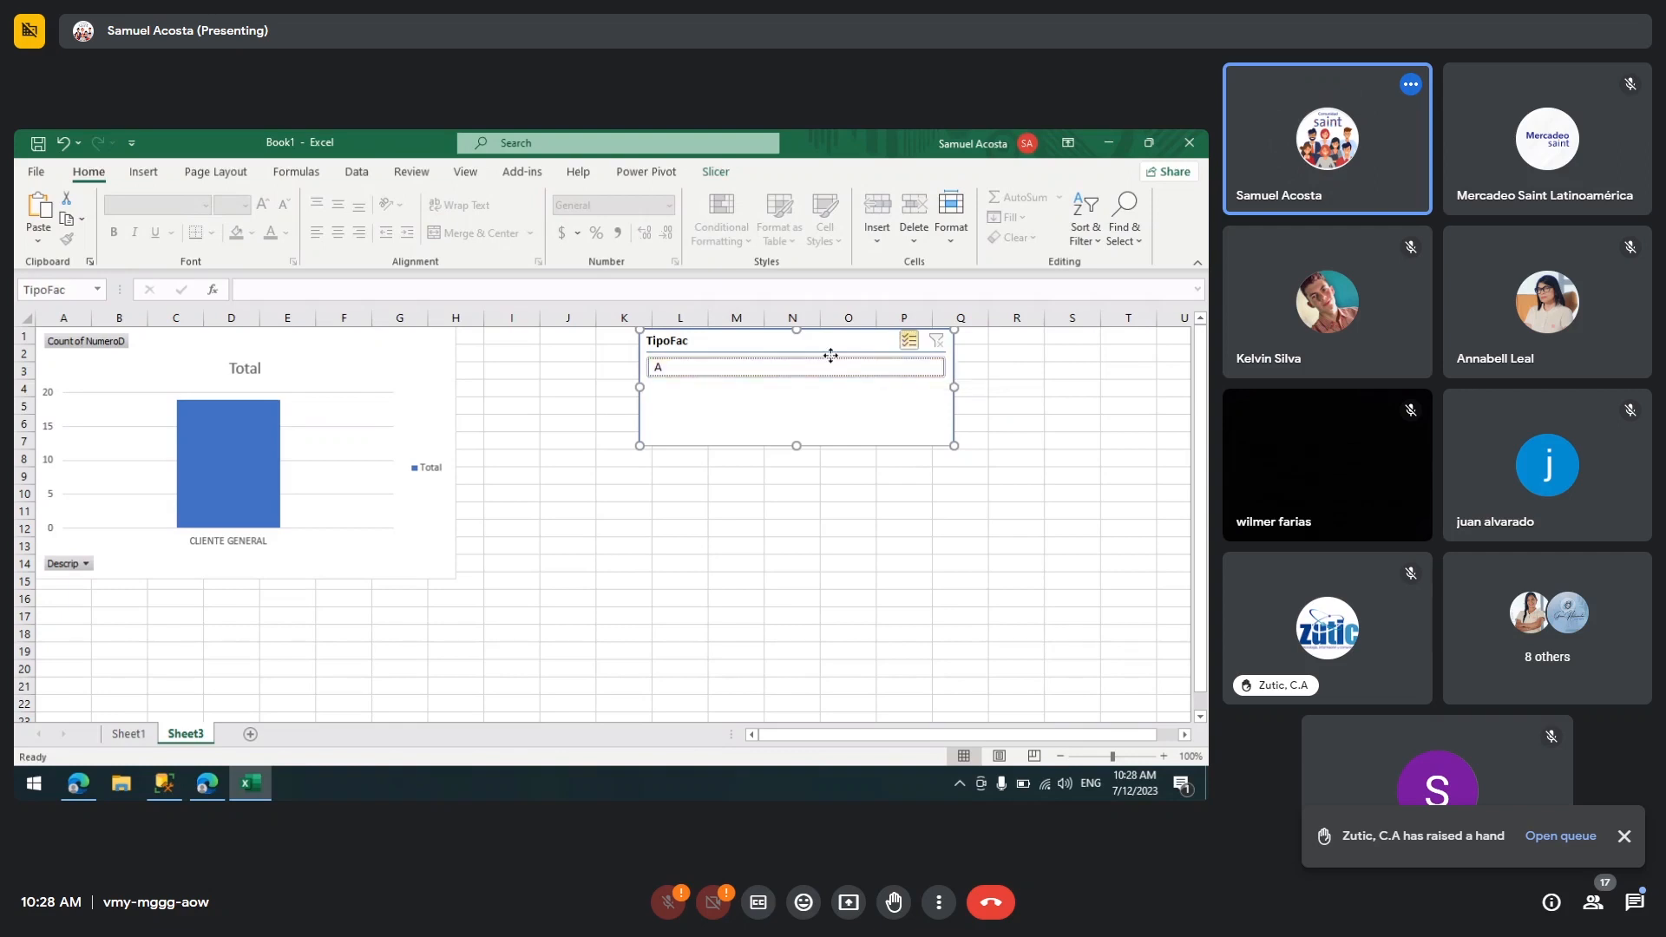
click(620, 488)
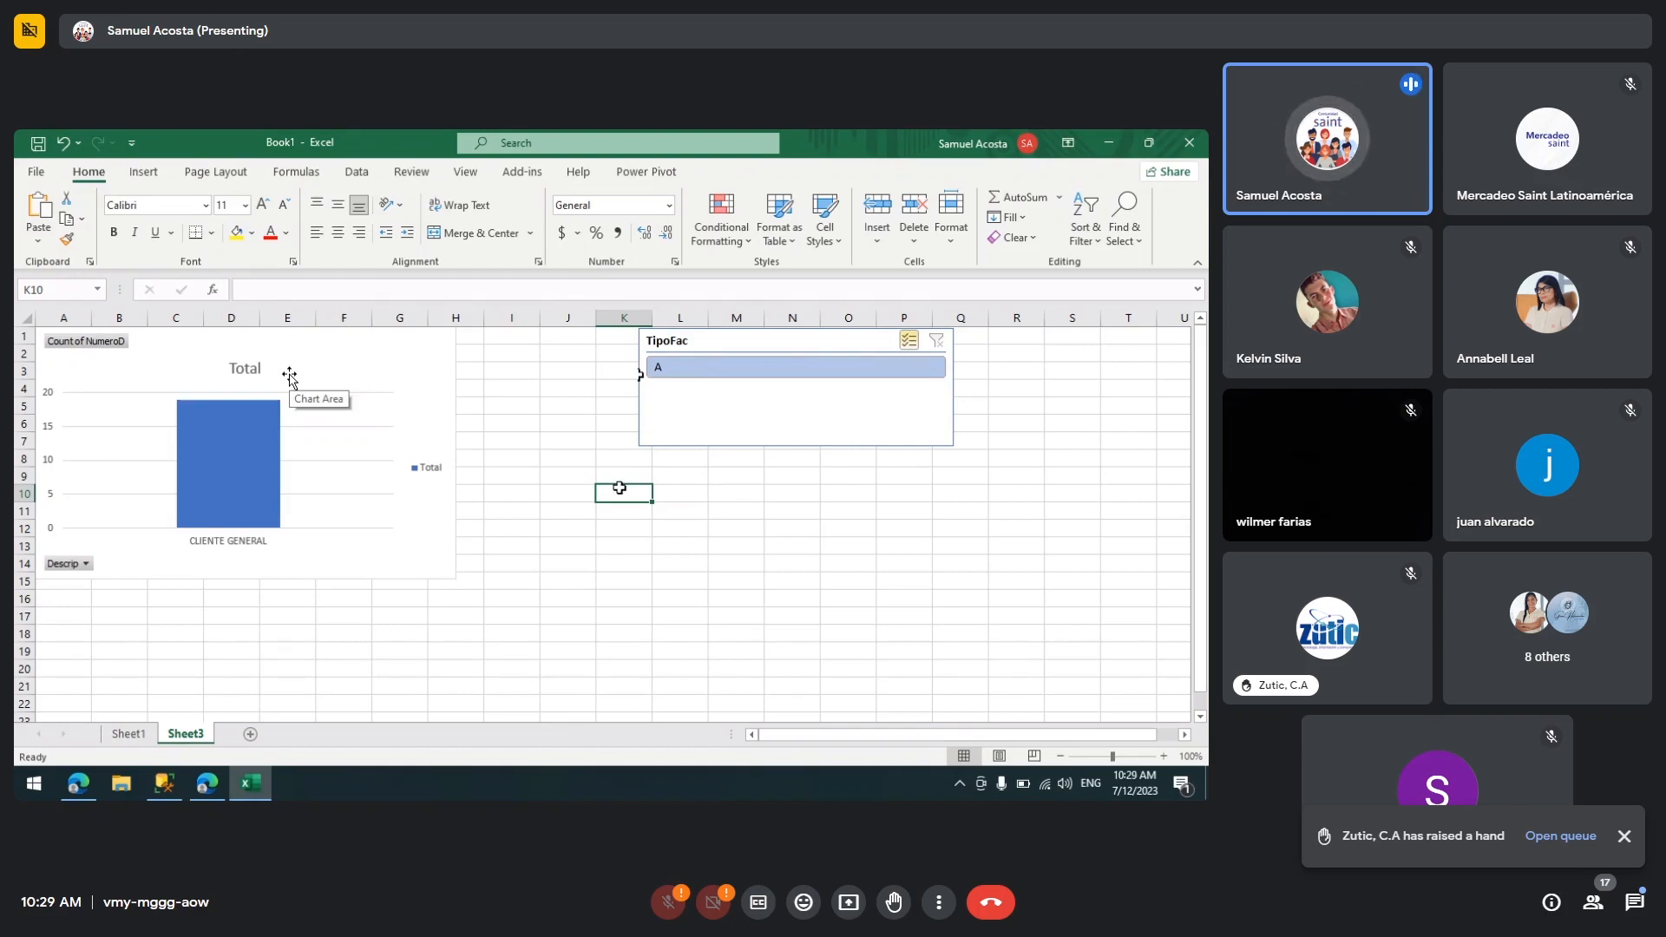
Step: Open the Data Model in diagram view to review the relationship between SACLIE and SAFACT, then return to the workbook
click(732, 415)
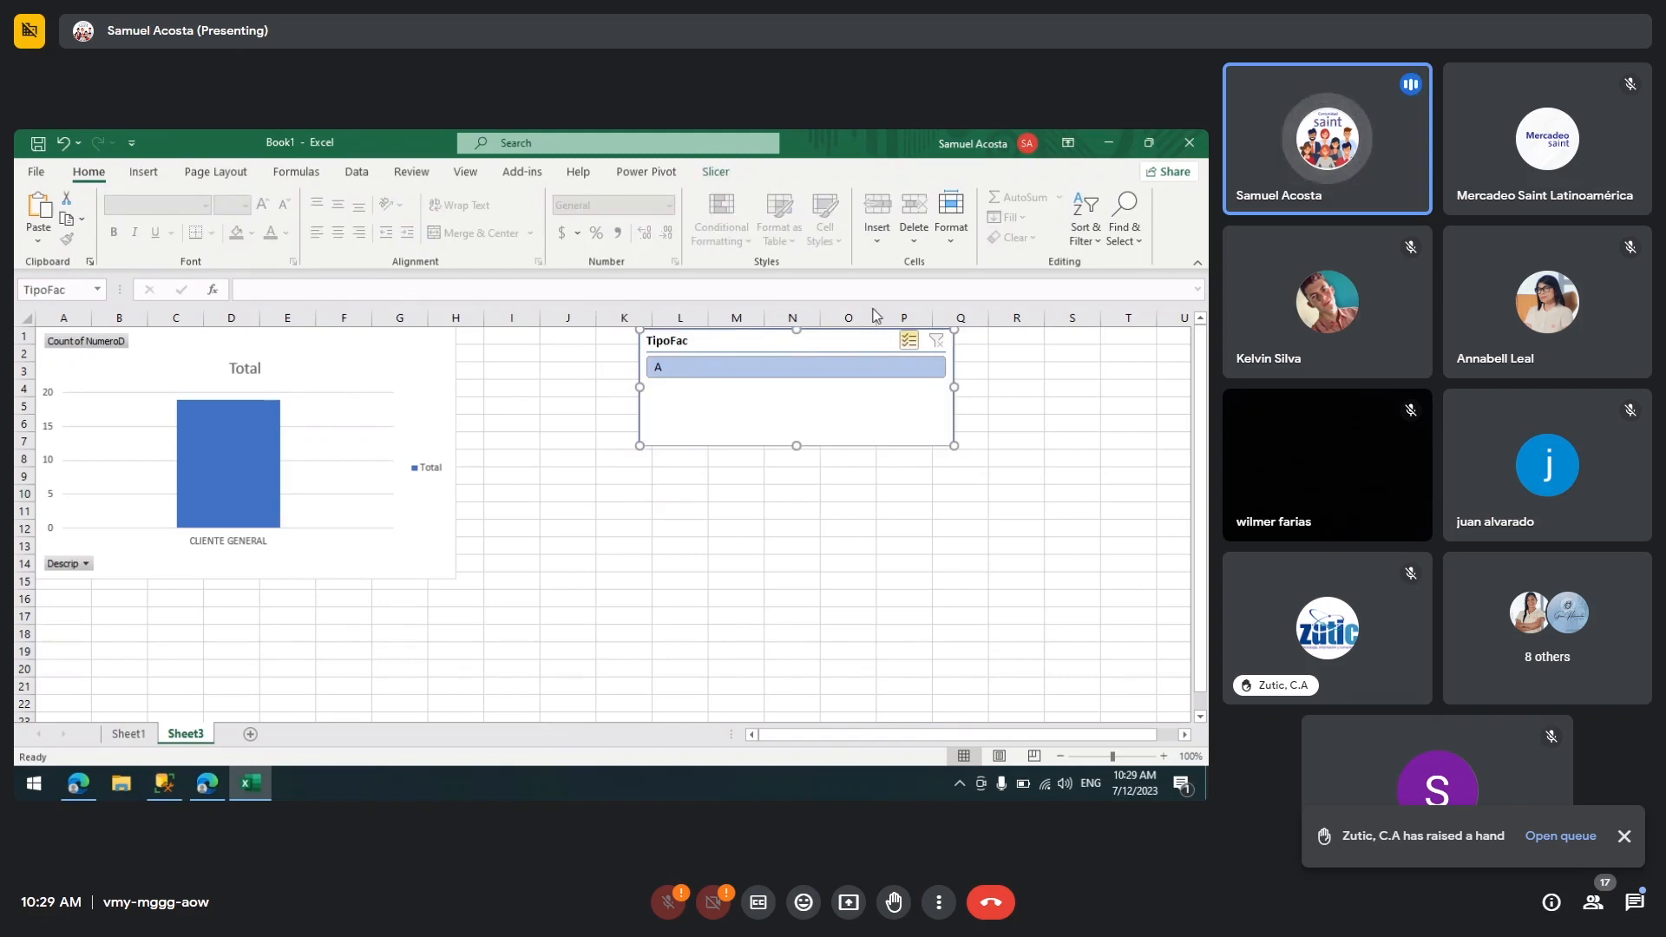
click(129, 735)
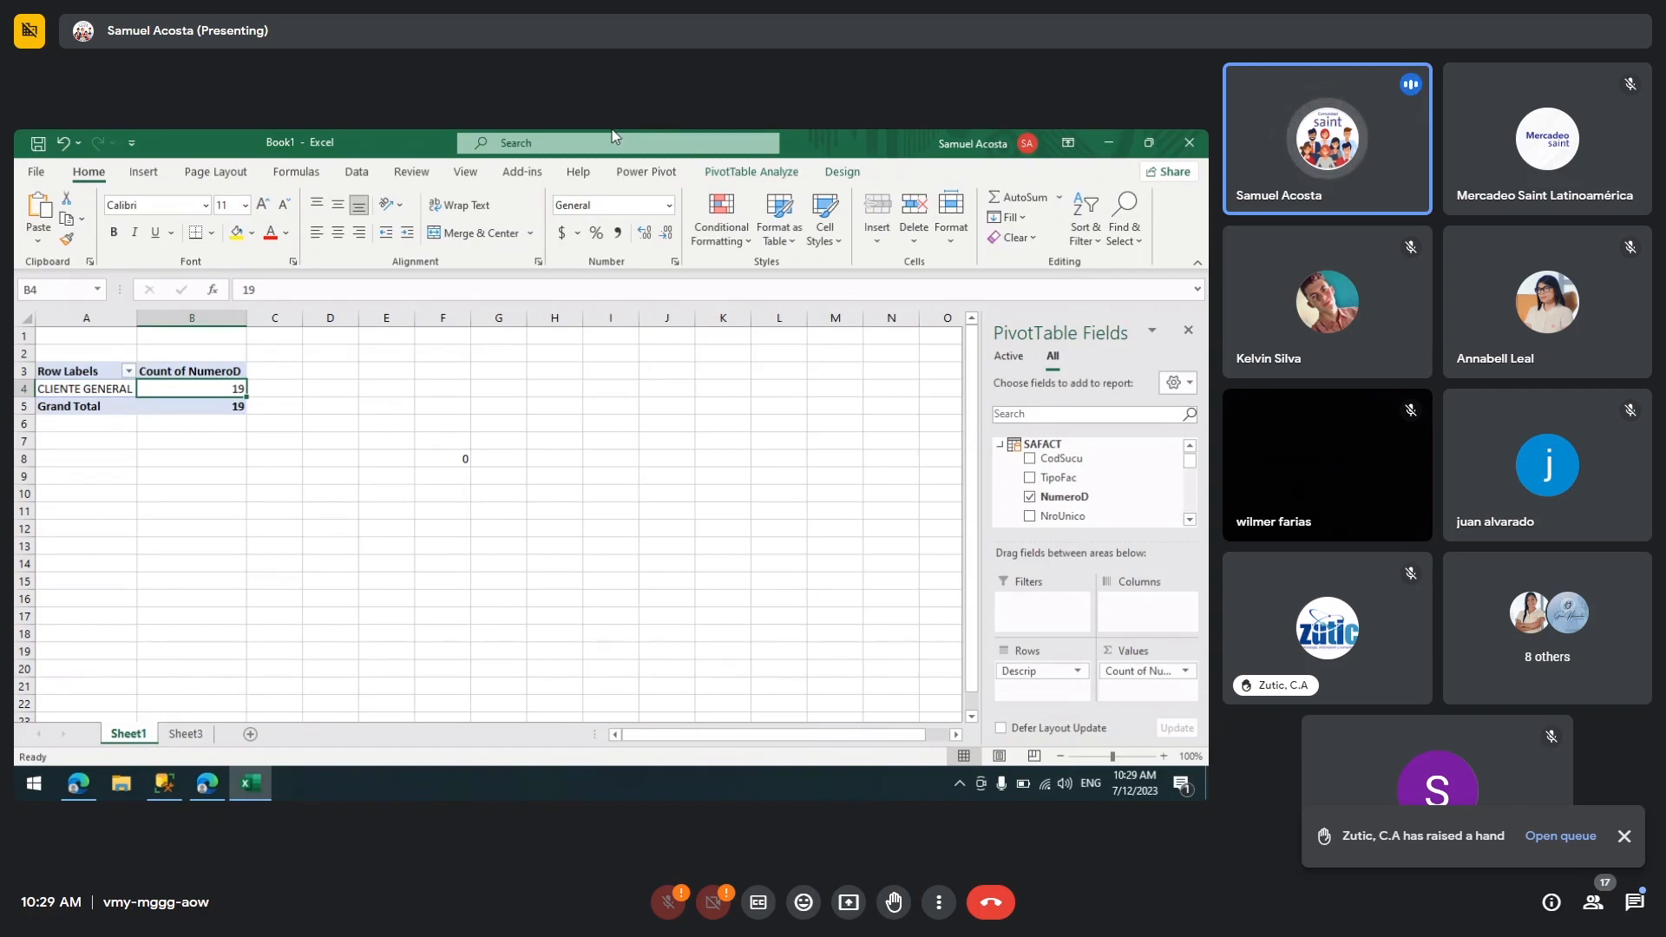
click(358, 174)
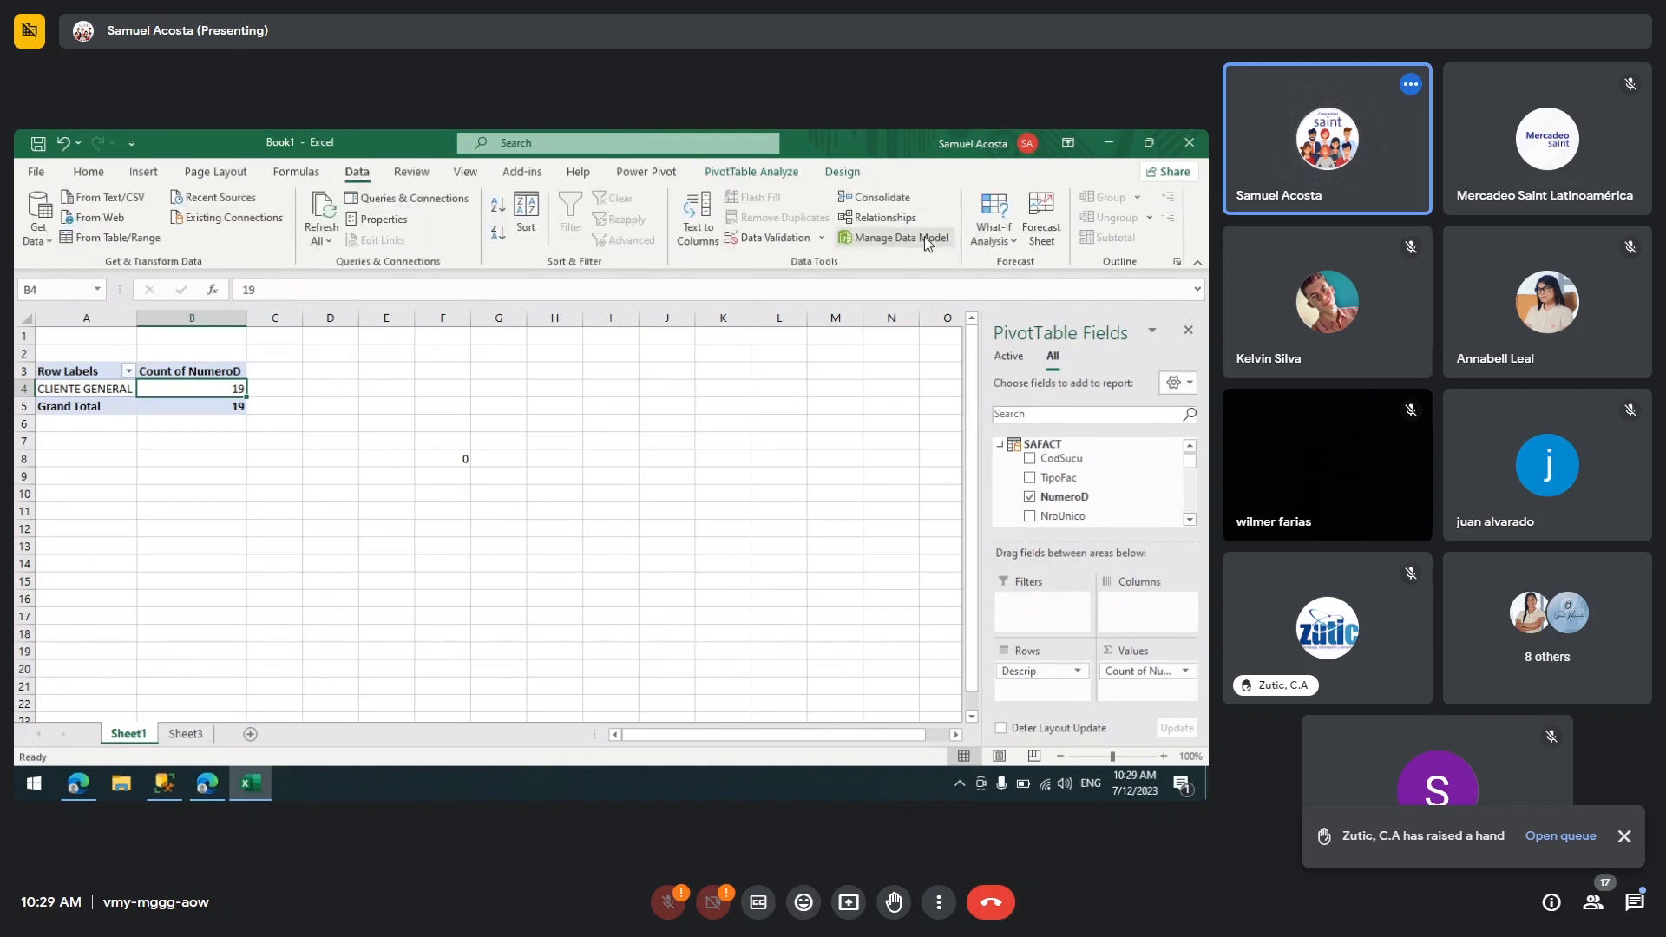
click(924, 236)
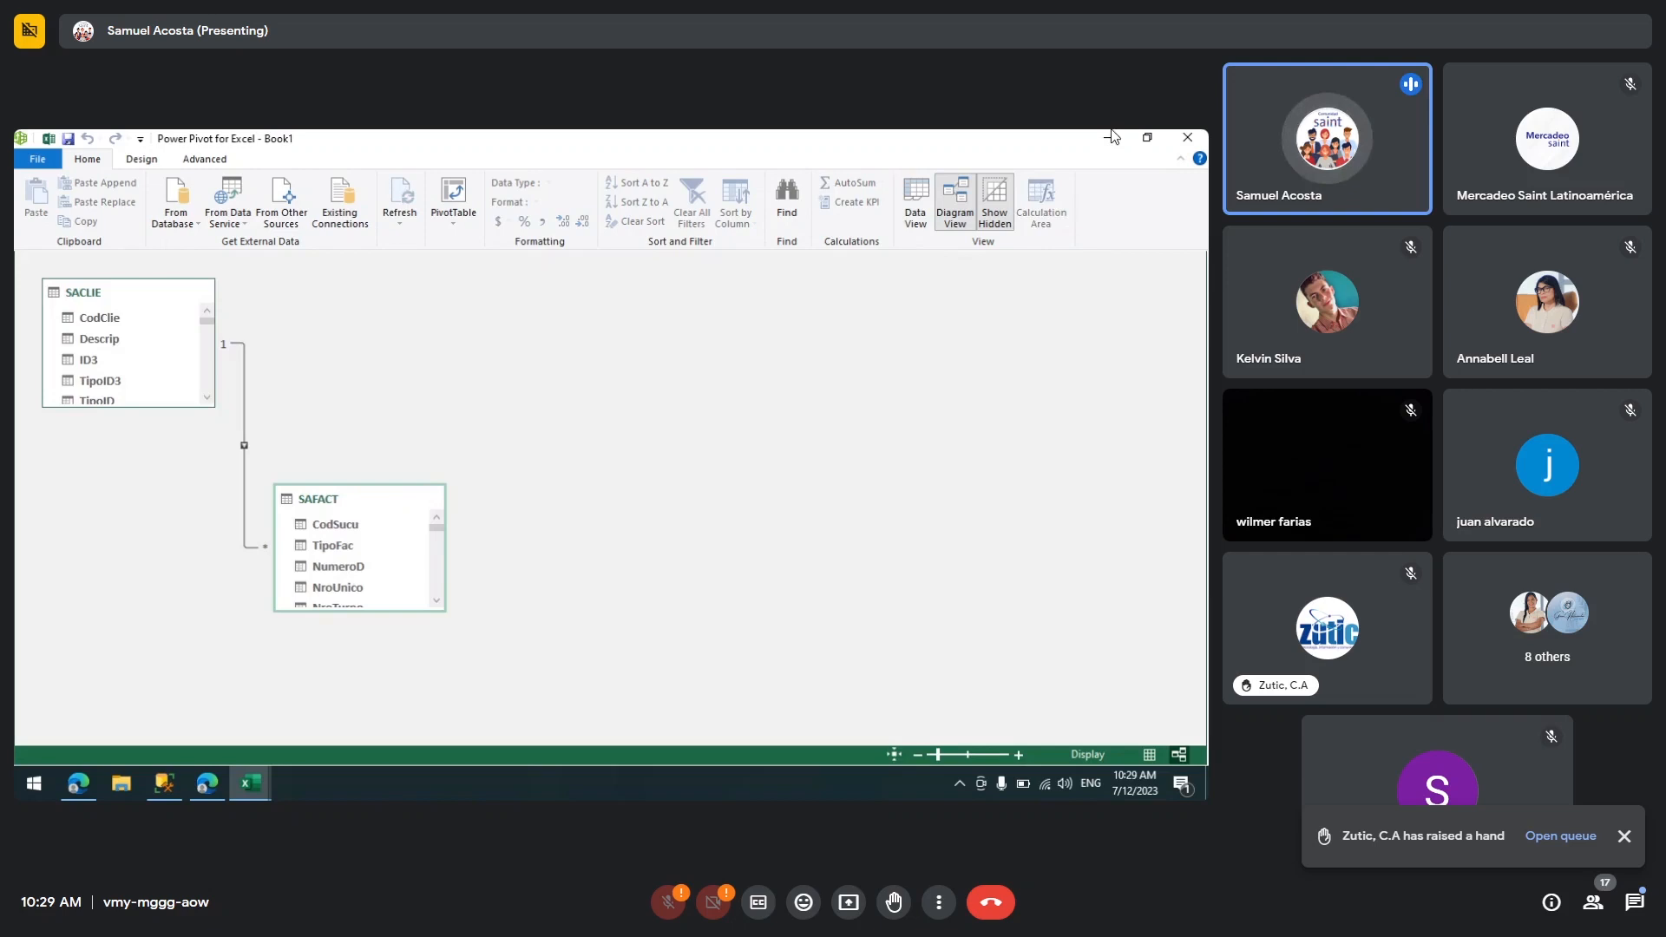
click(1108, 138)
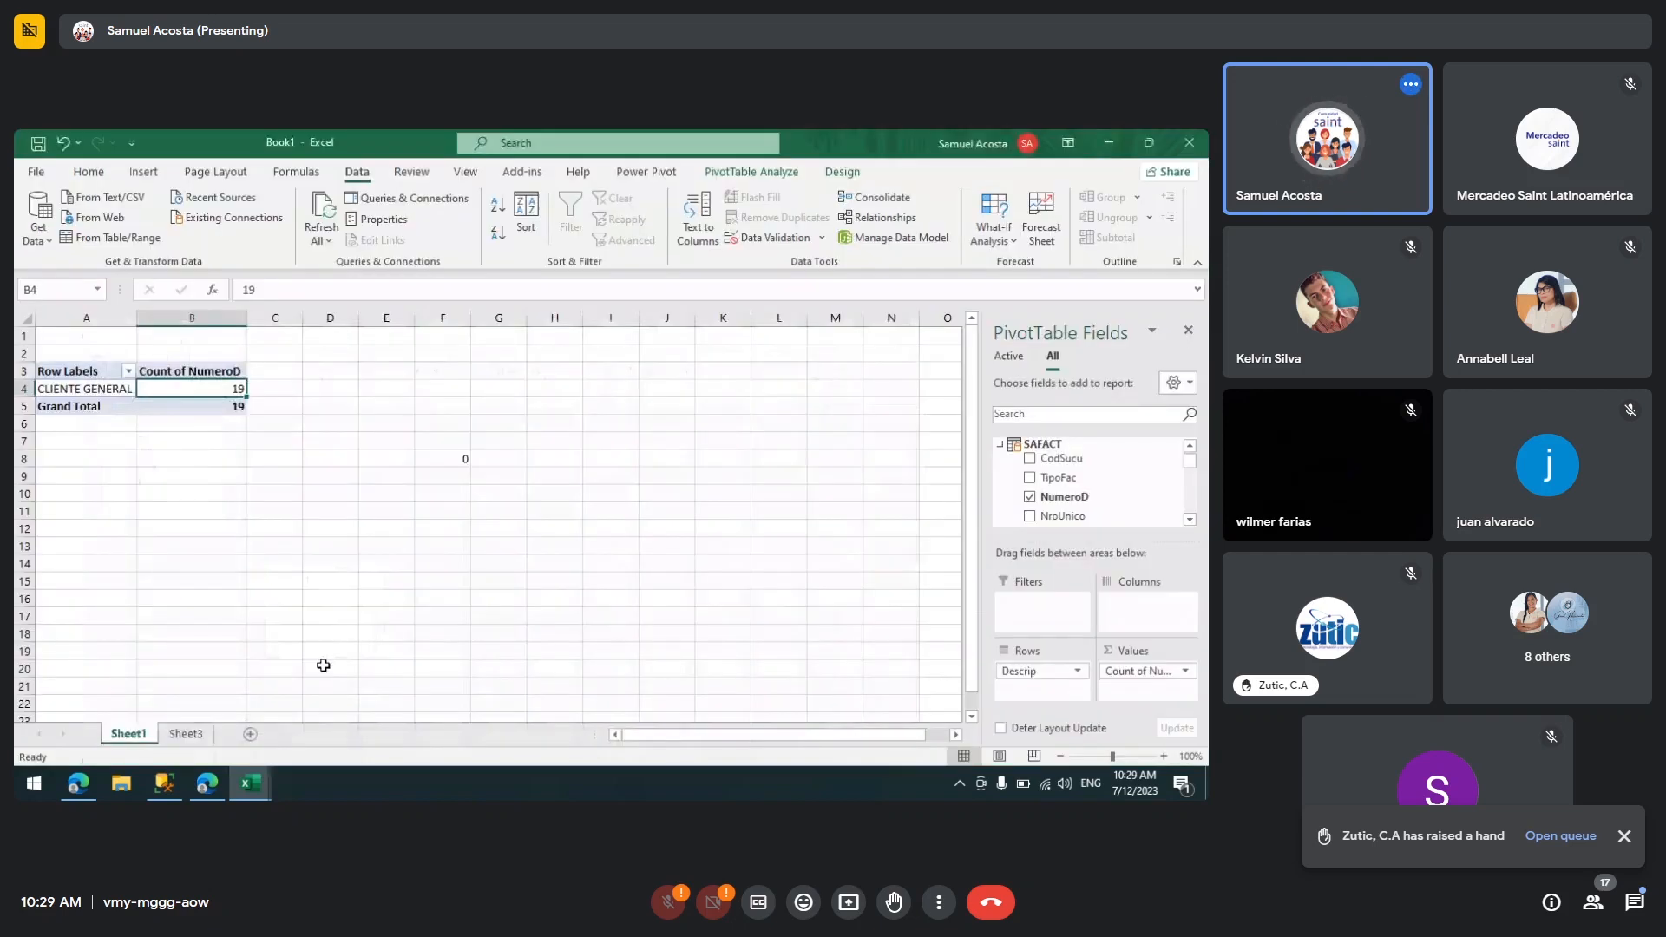
click(180, 735)
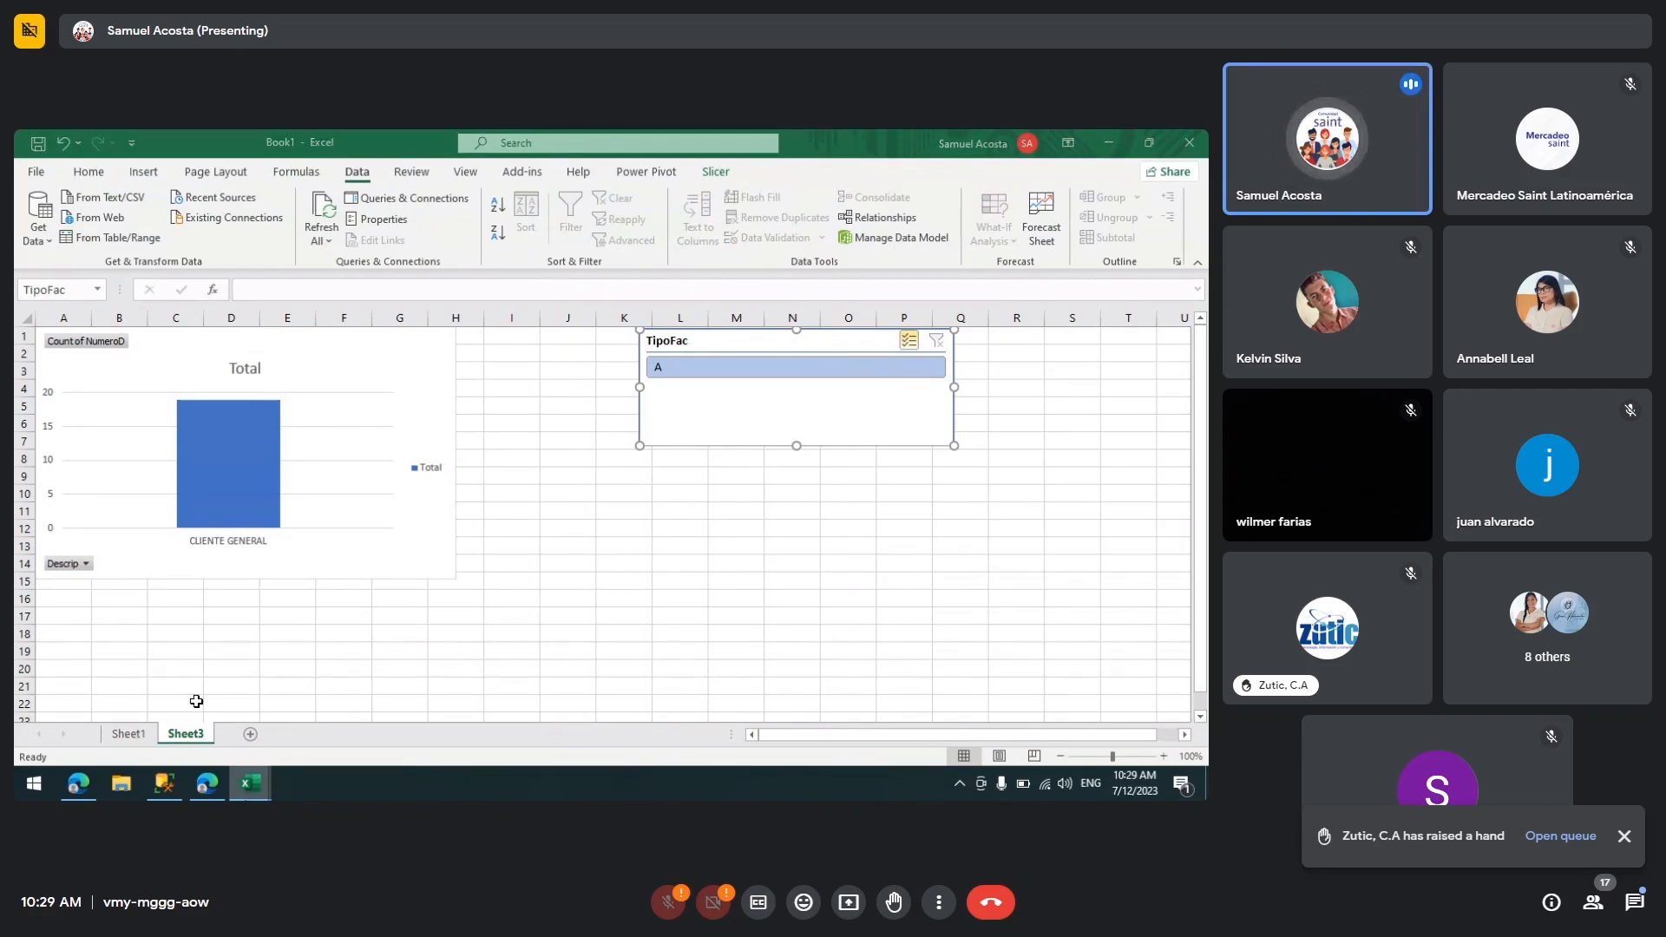
mouse_move(250, 784)
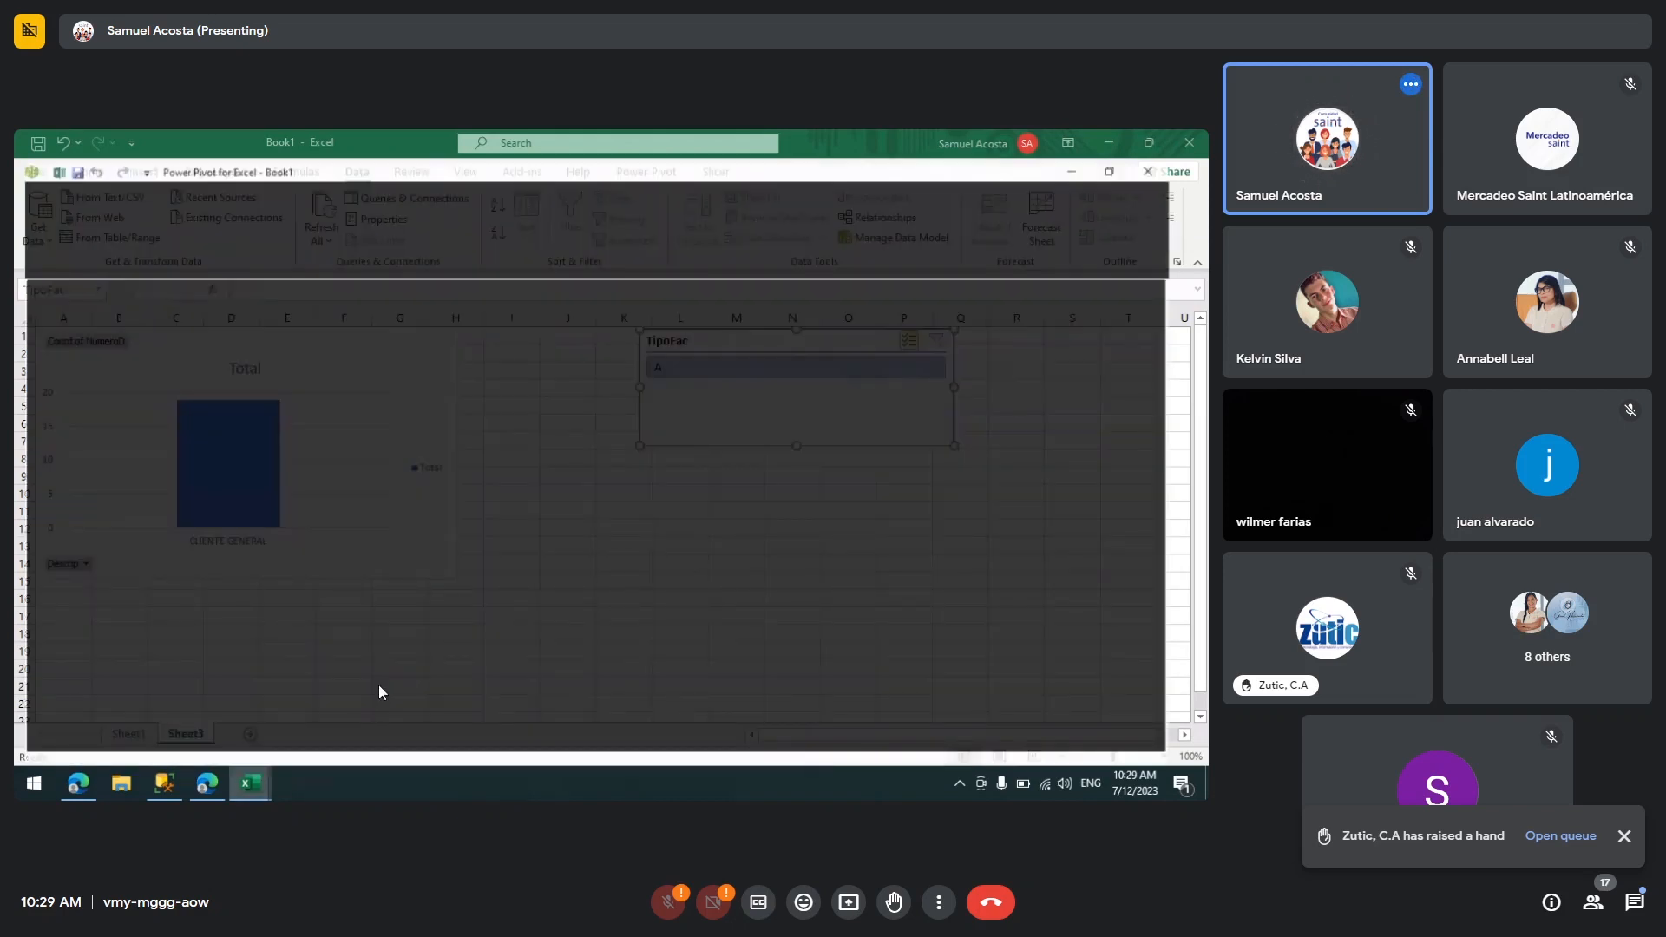
click(378, 685)
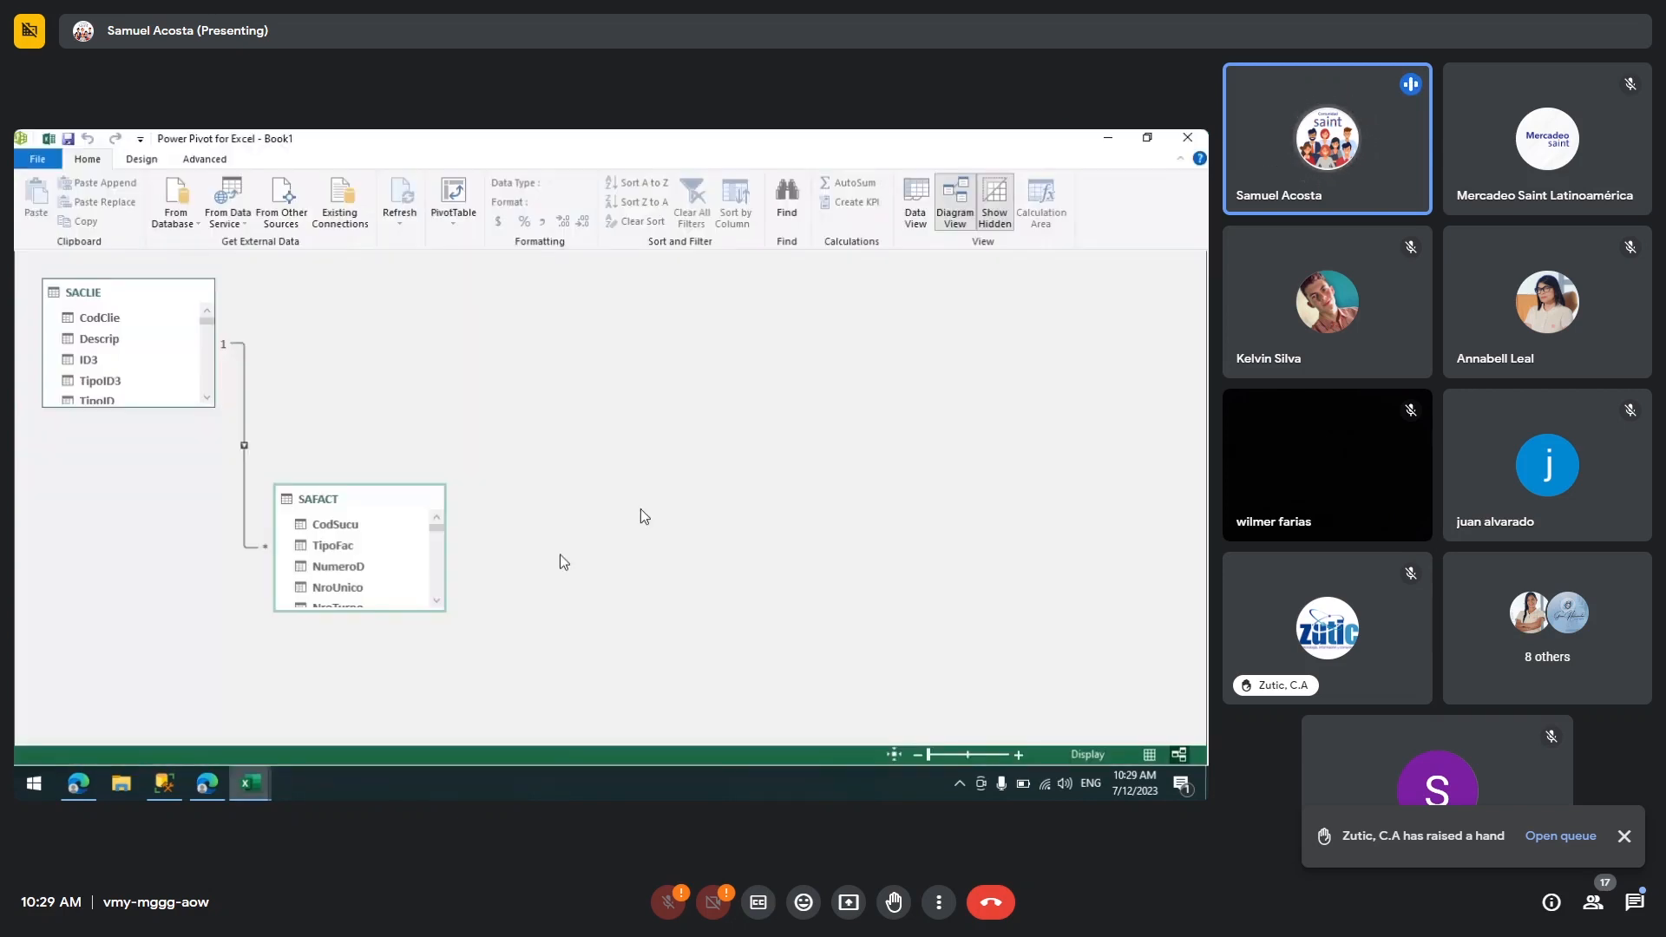
click(1102, 139)
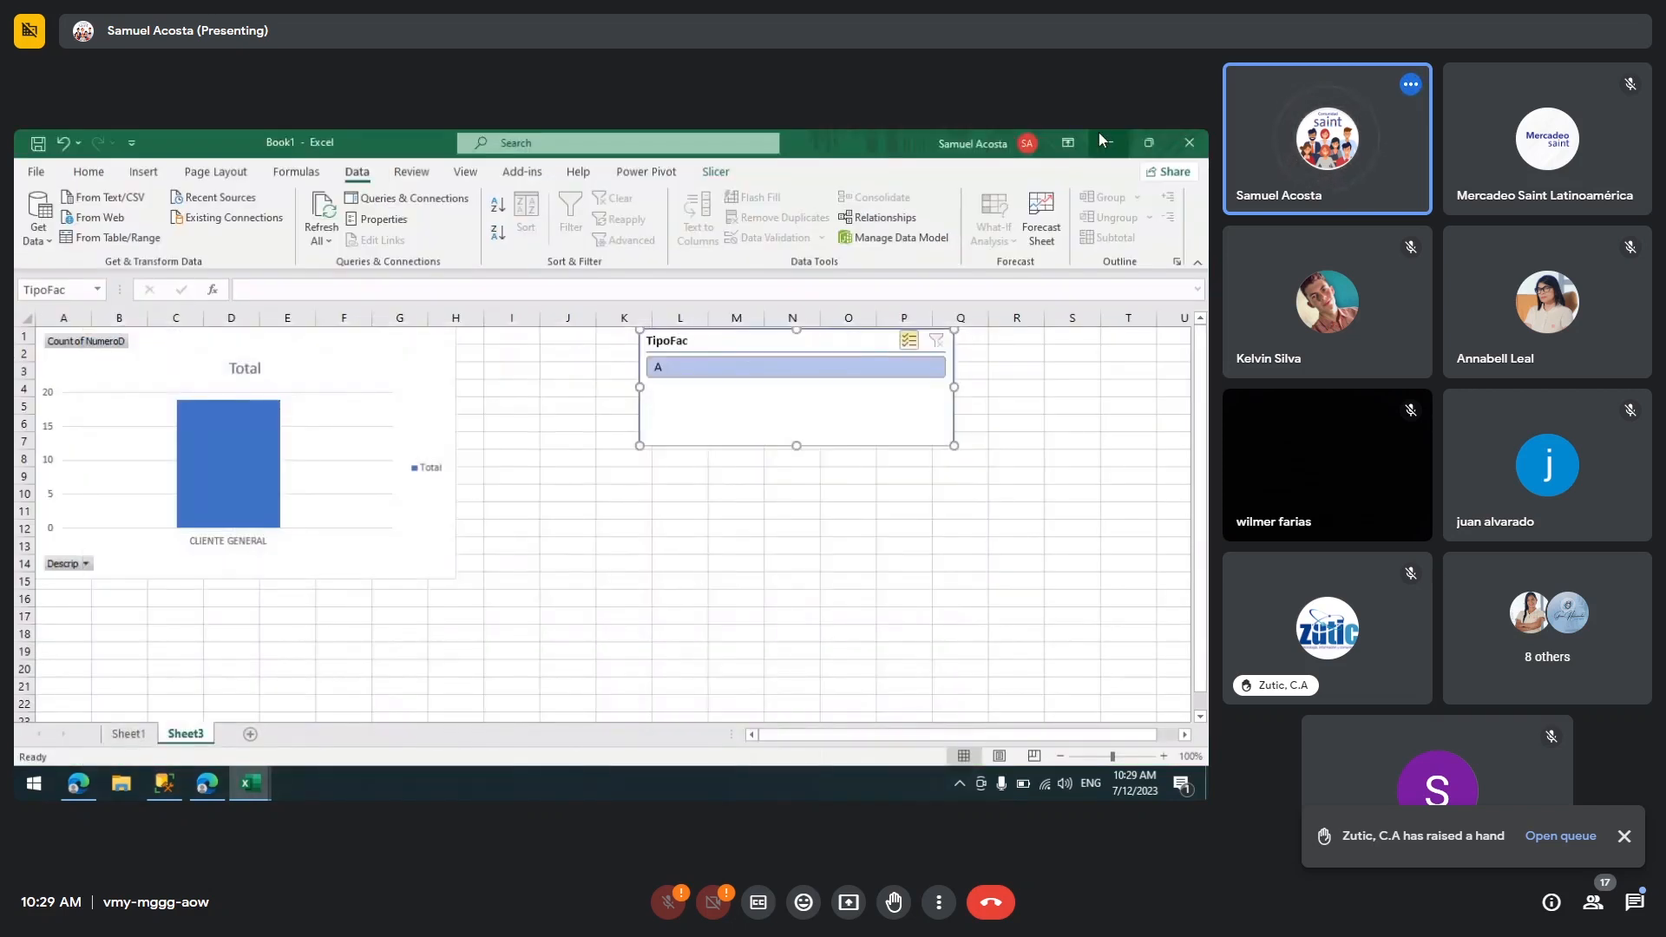
Step: Insert a timeline for the SAFACT table's FechaE field on the Sheet1 PivotTable
click(139, 737)
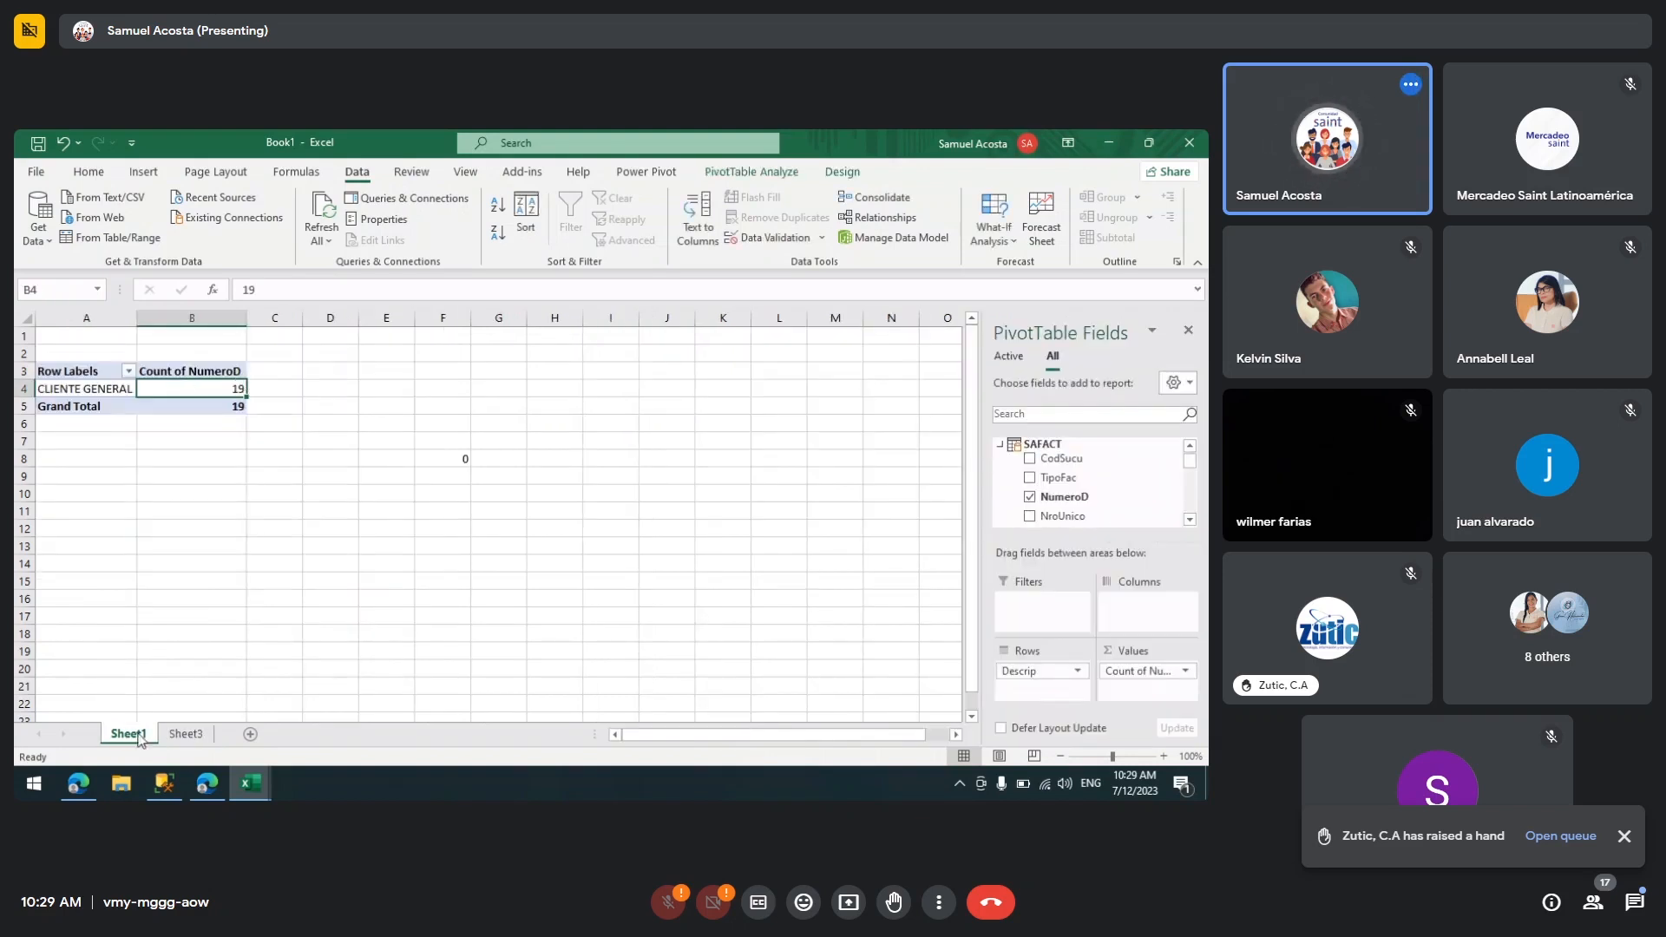
click(753, 174)
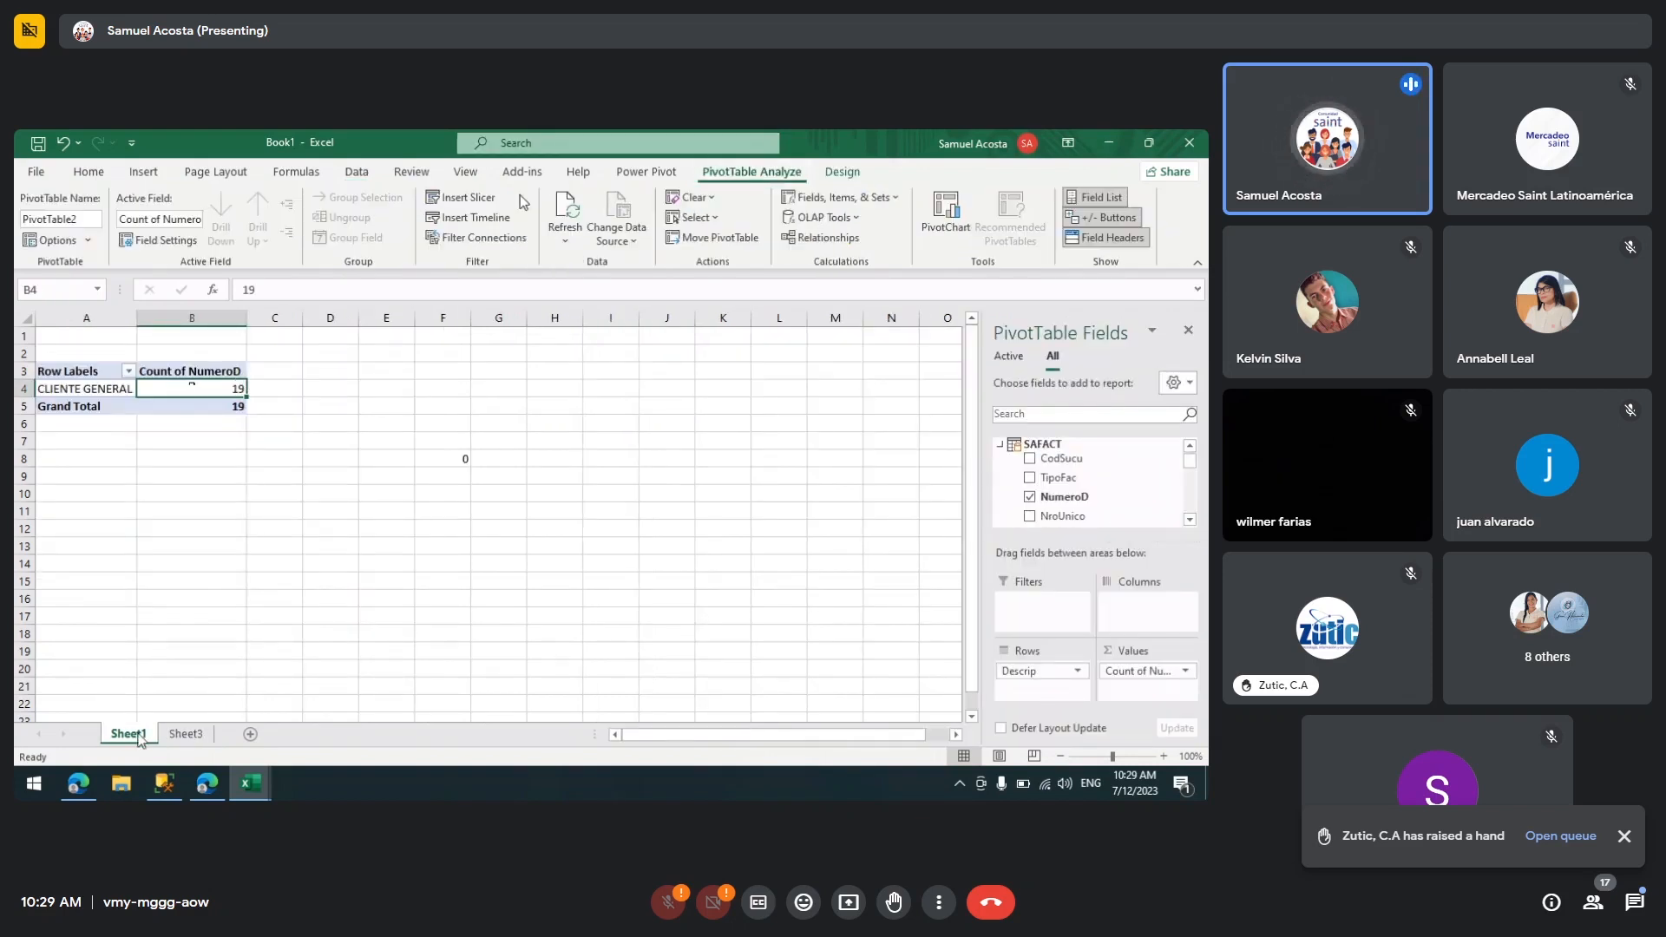
click(501, 224)
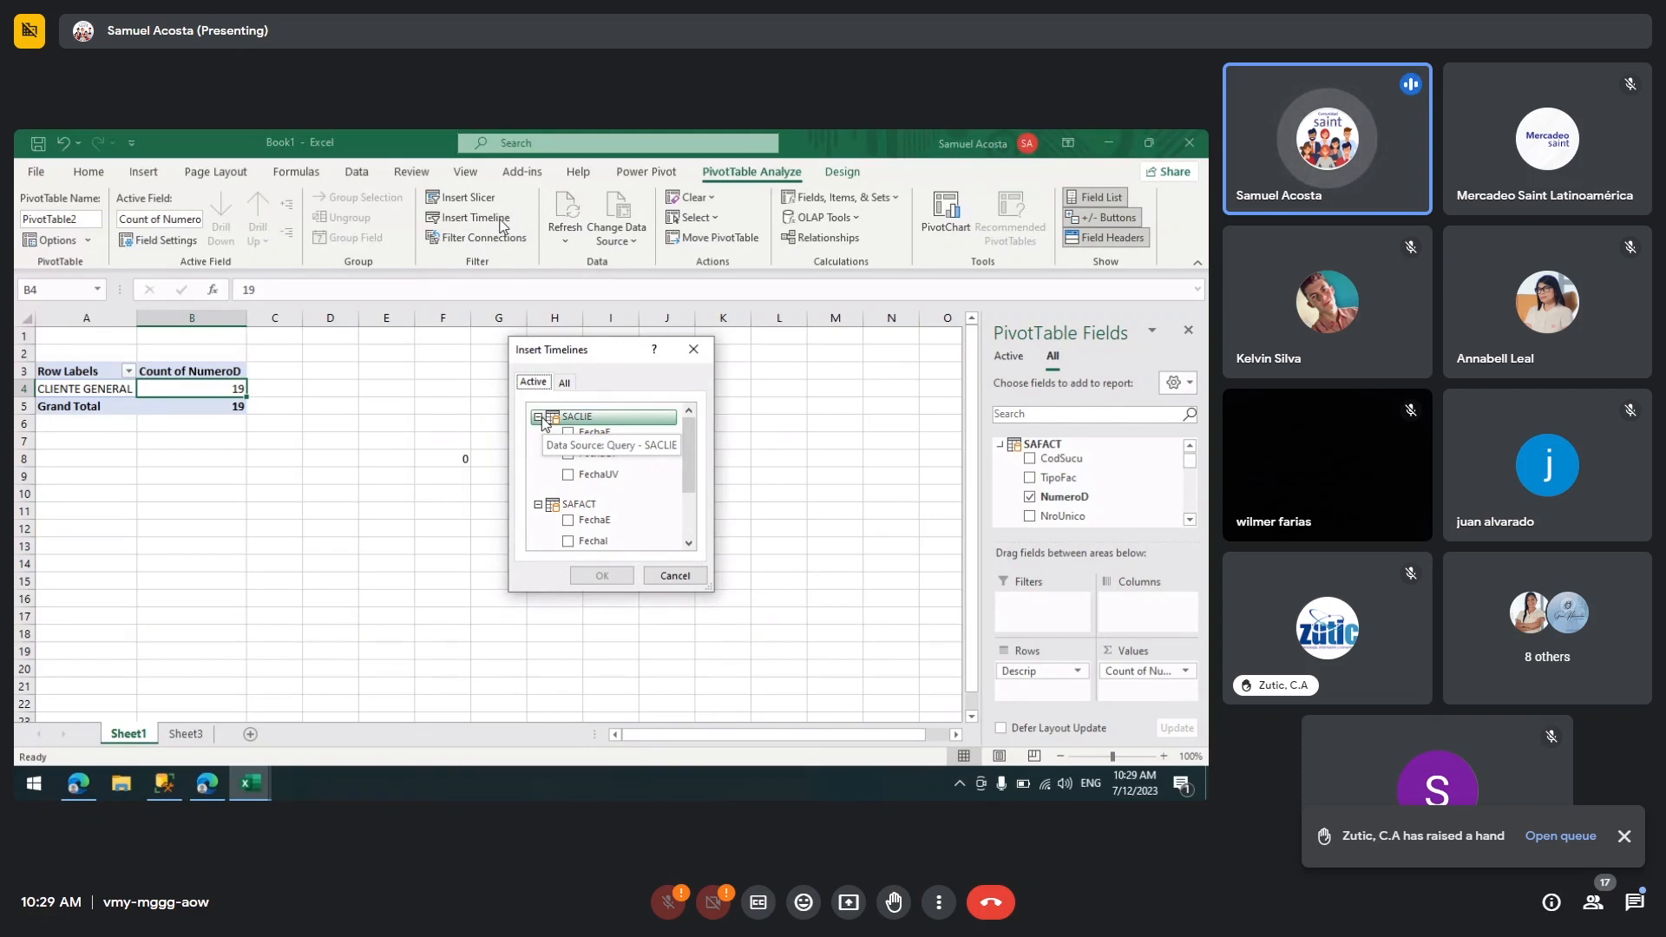
click(538, 417)
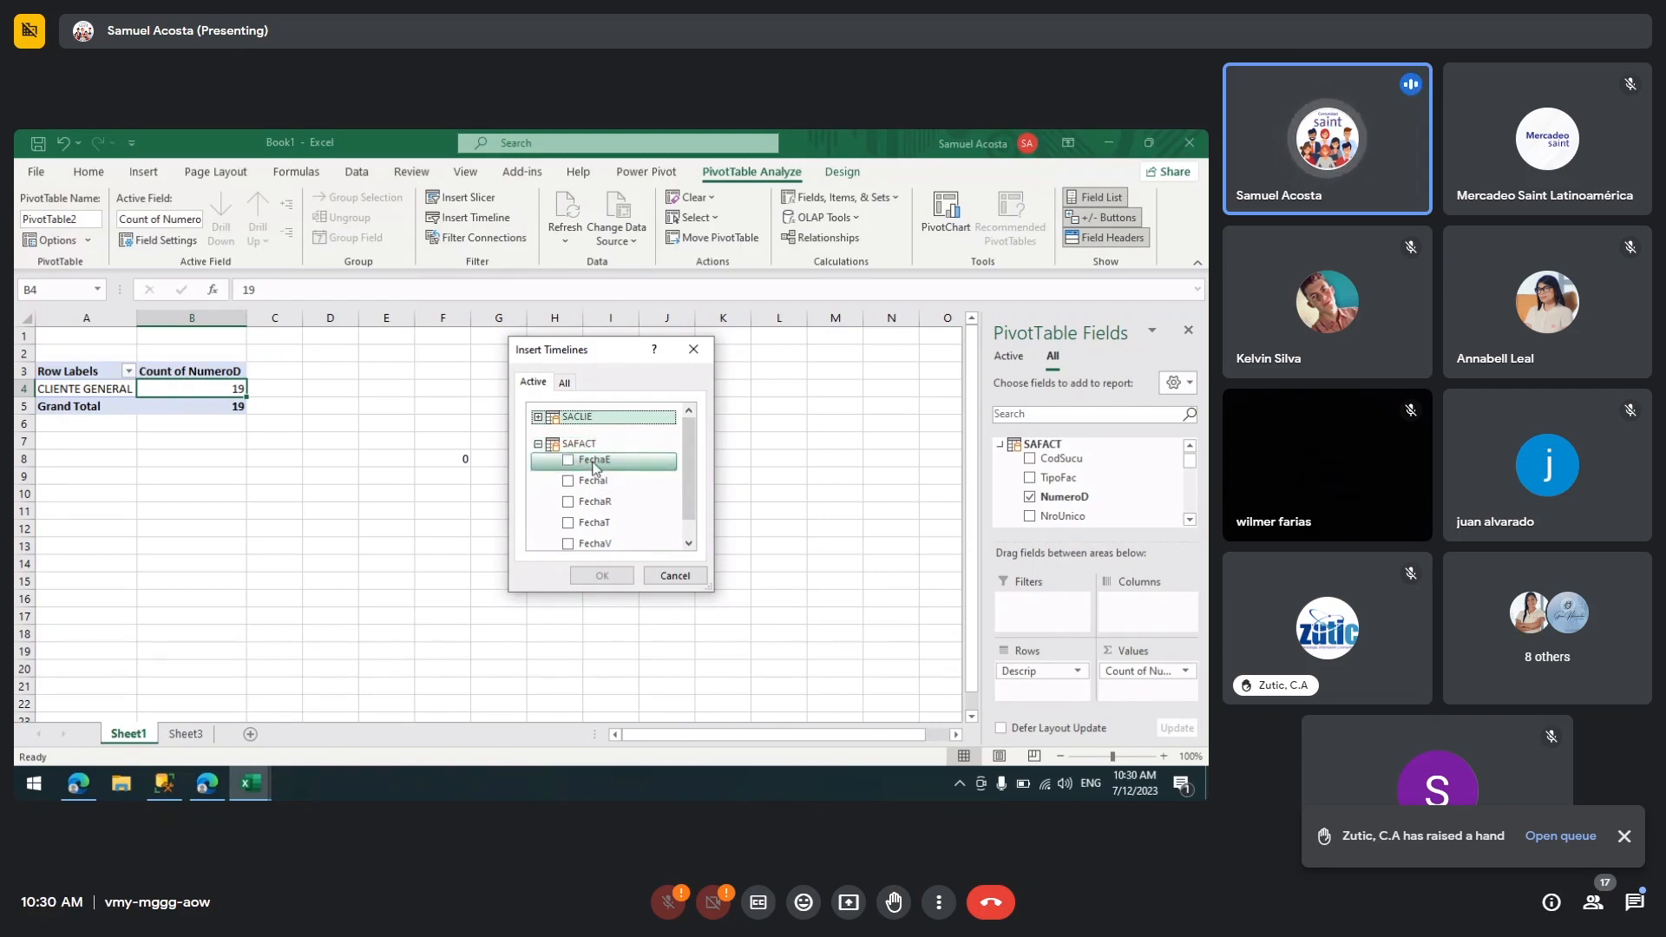
click(569, 461)
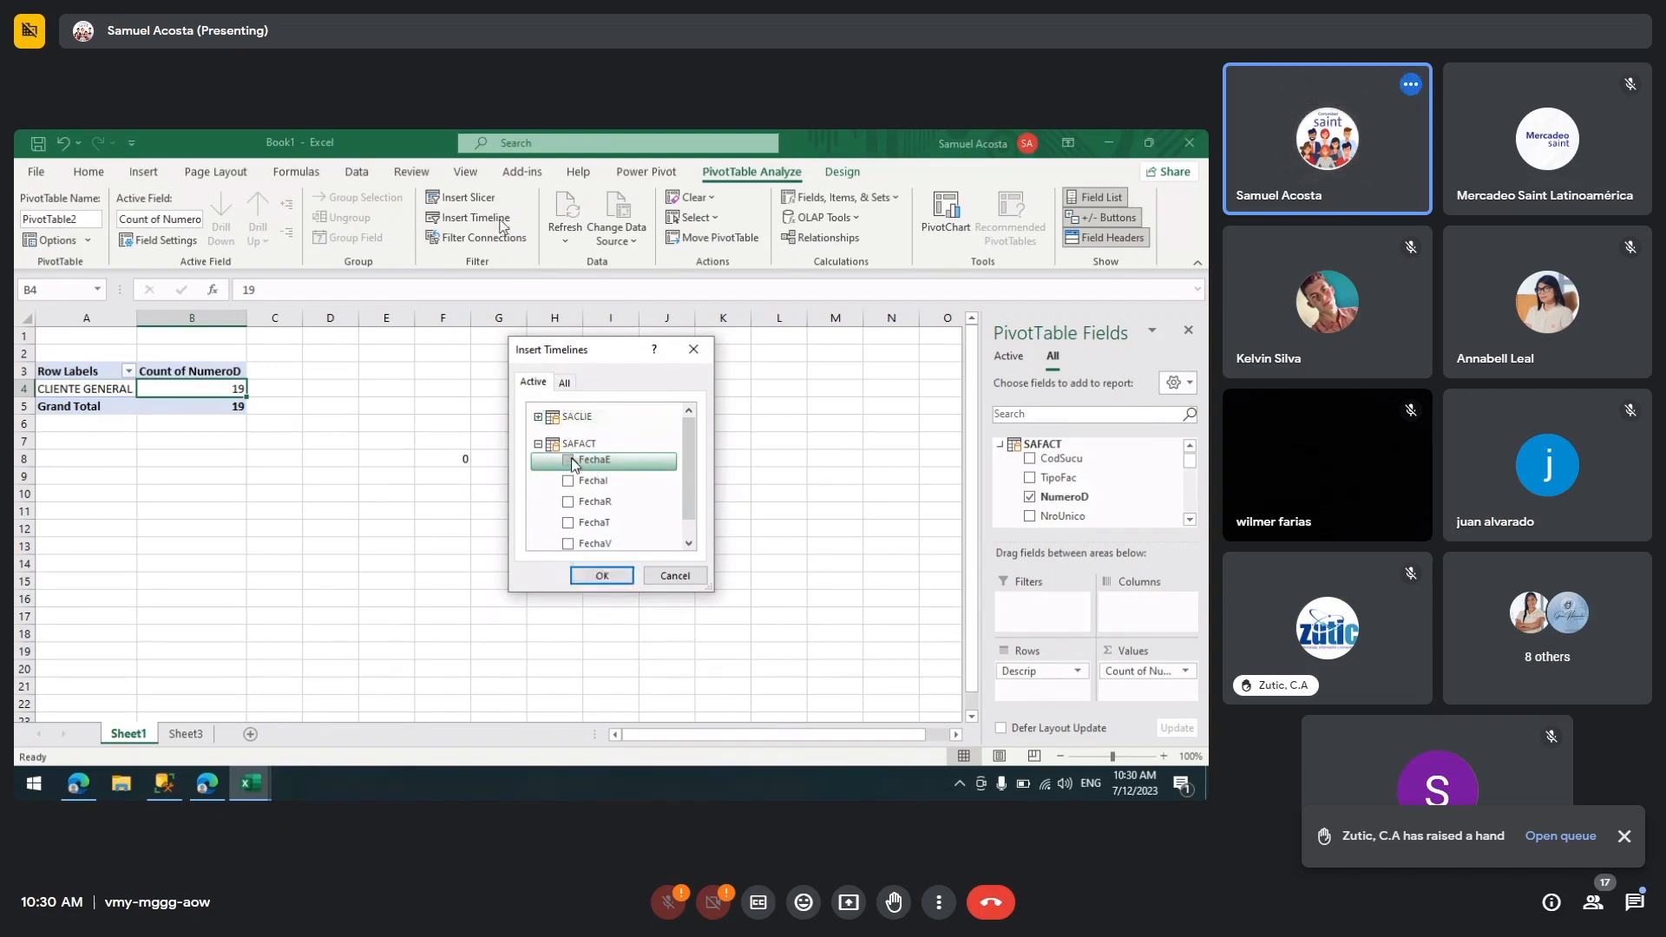
click(601, 576)
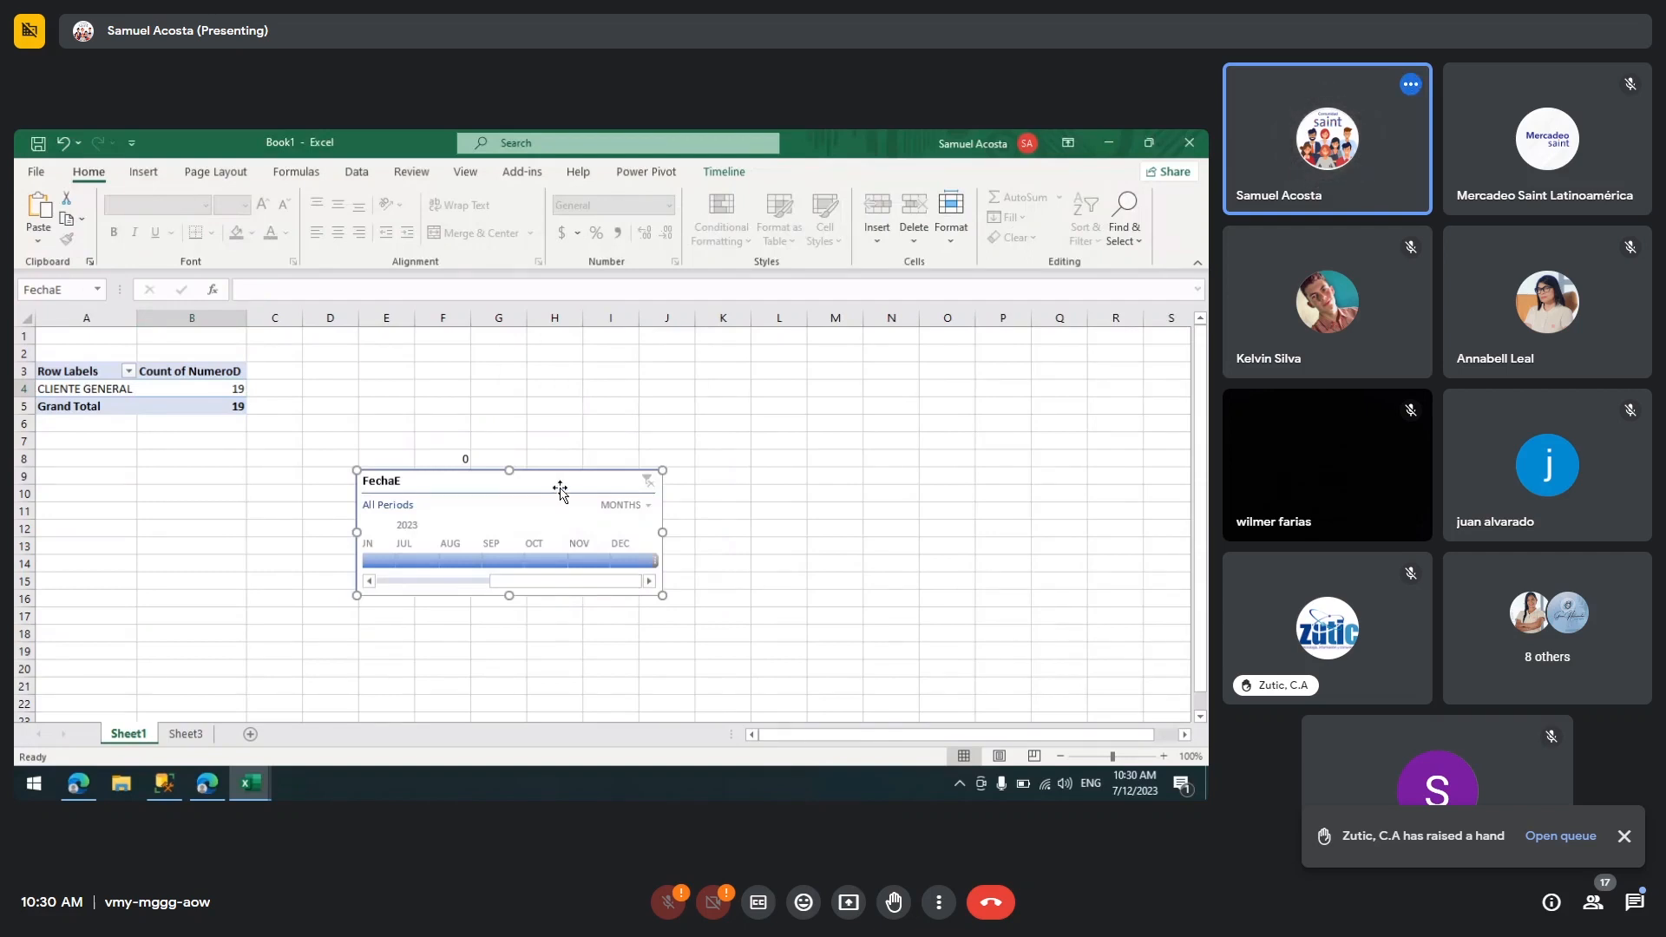
Step: Move the FechaE timeline from Sheet1 to Sheet3 and place it directly beneath the TipoFac slicer
key(Delete)
click(186, 734)
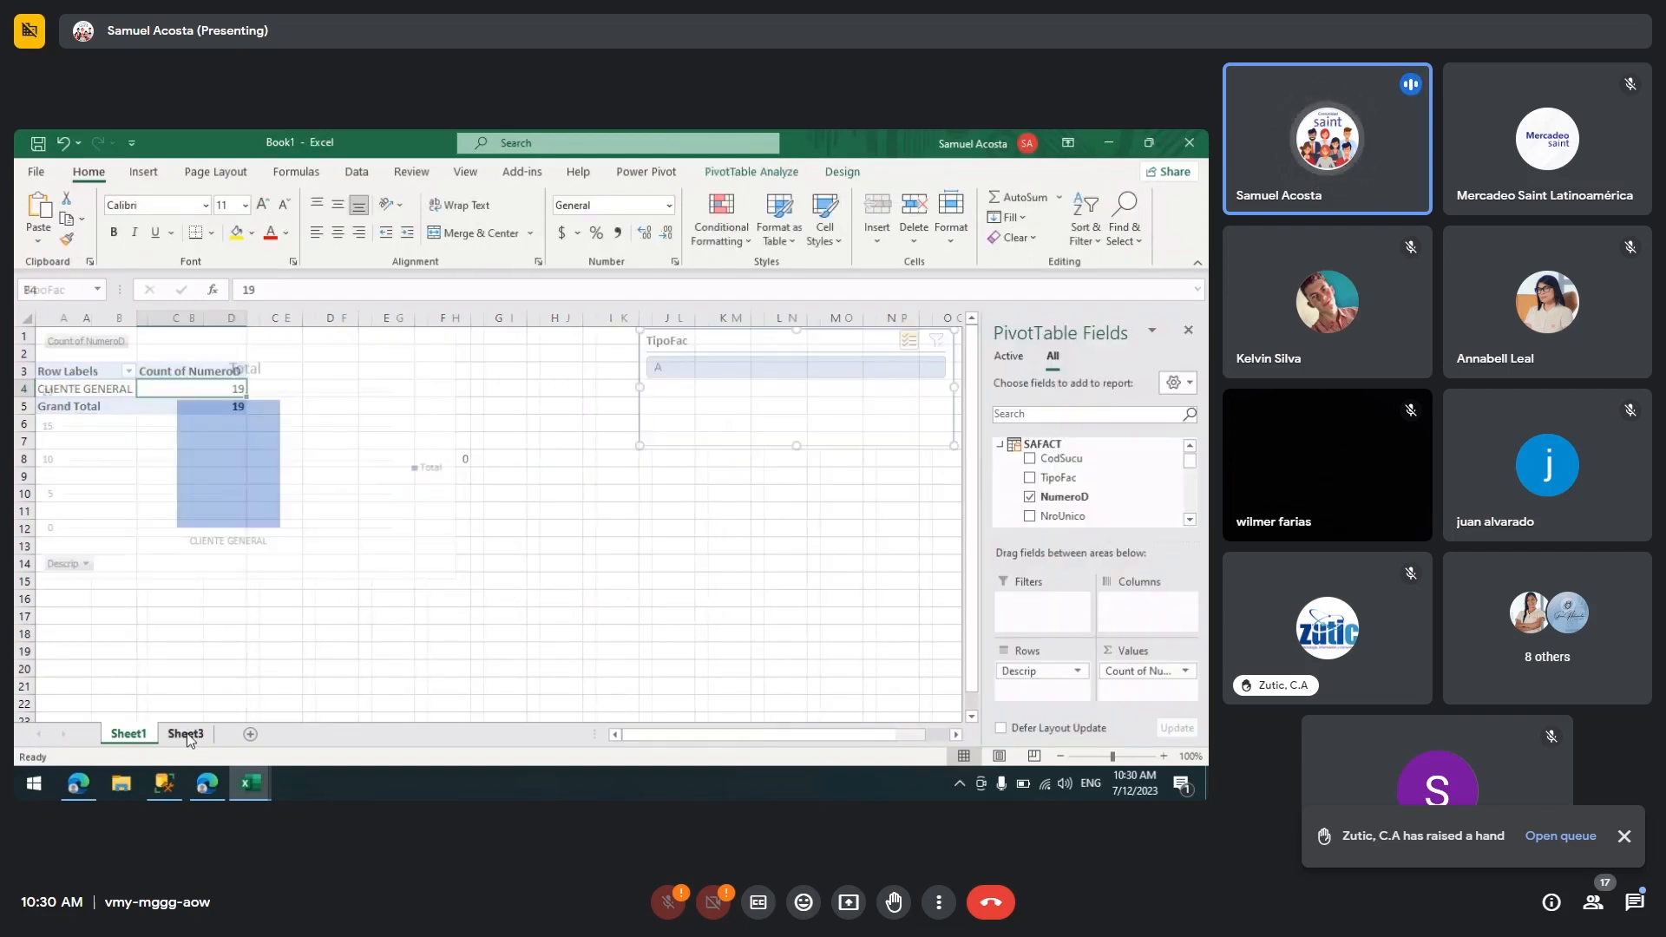
click(639, 546)
key(ctrl+v)
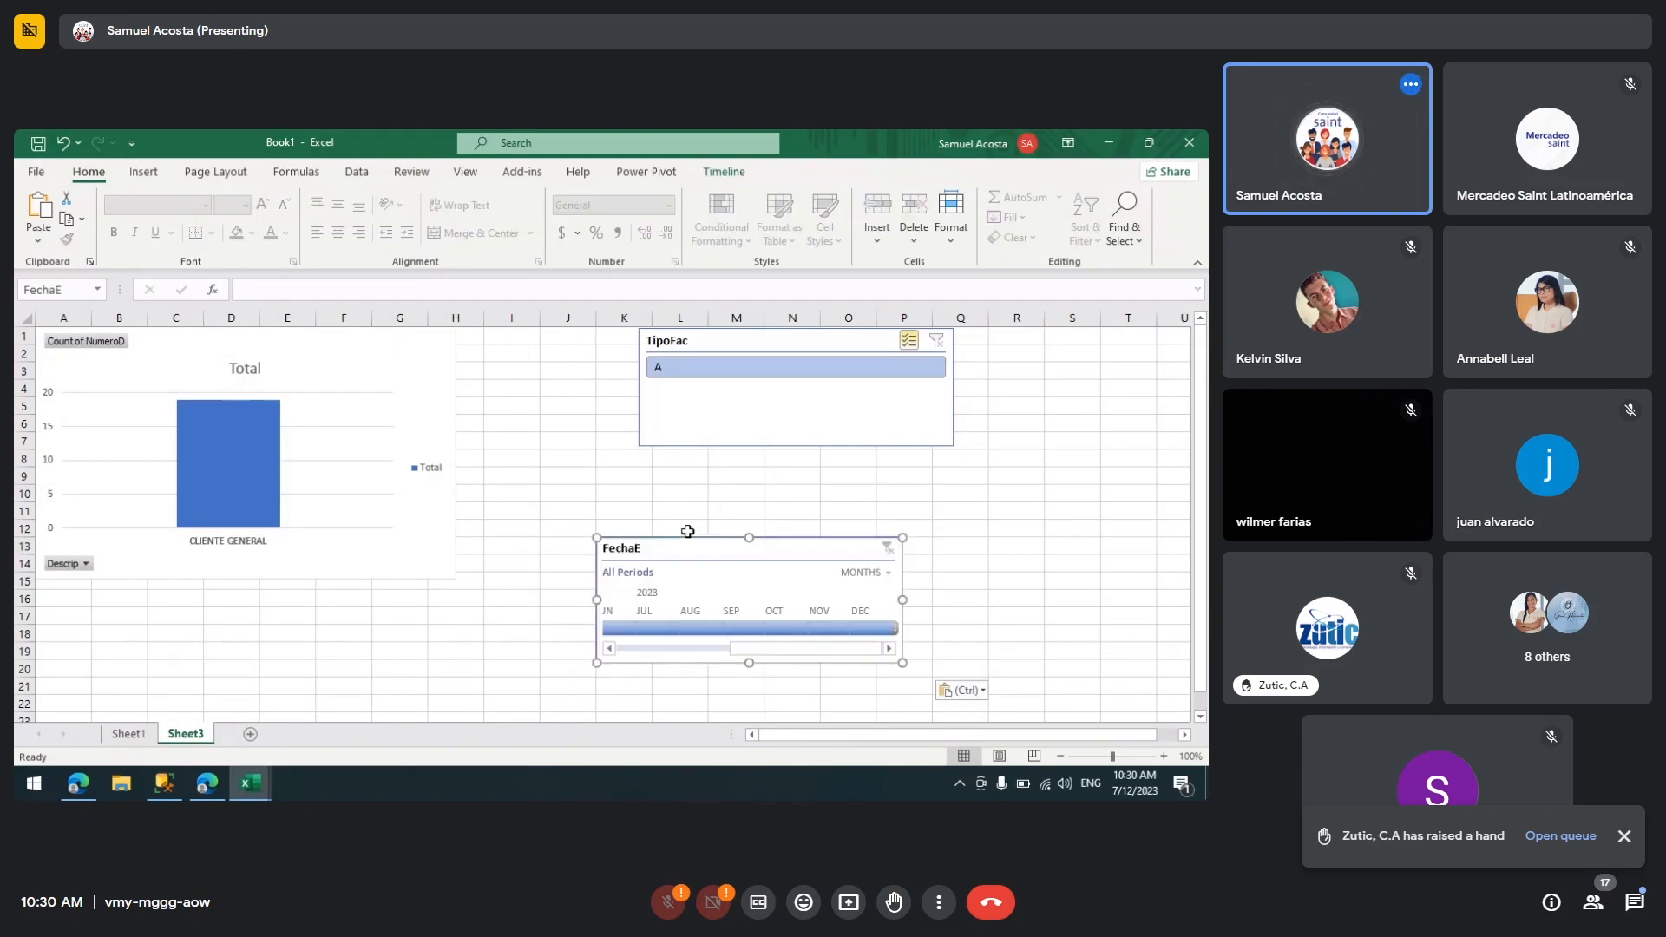
drag(688, 532, 730, 463)
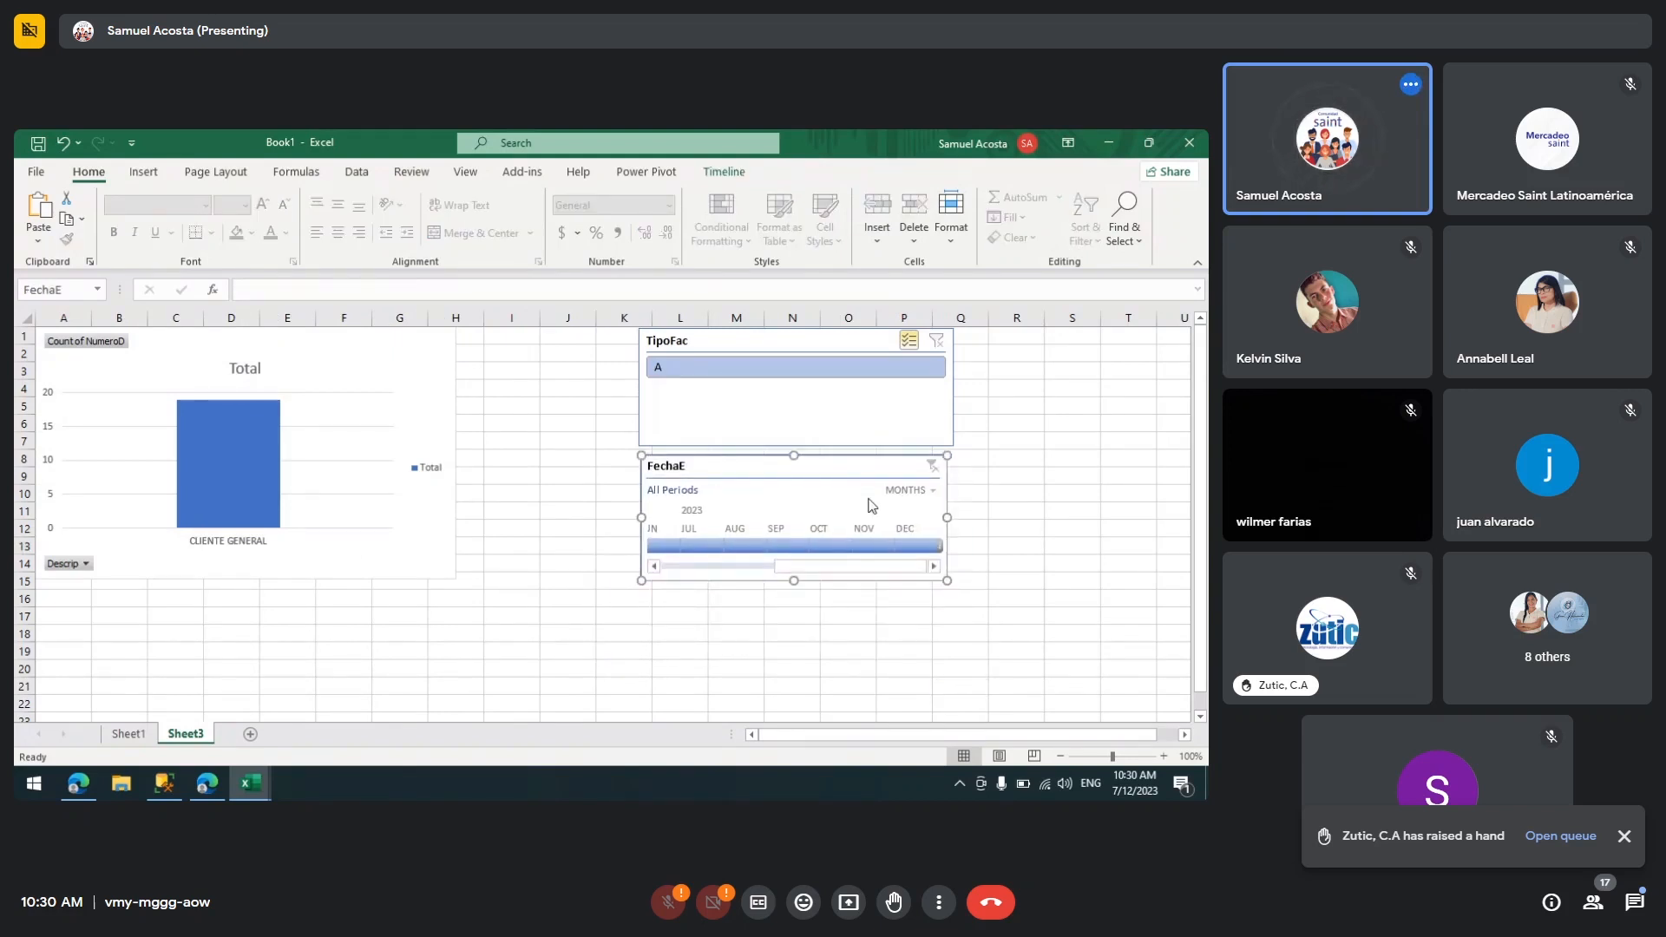
Step: Filter the FechaE timeline to January through May 2023
click(934, 492)
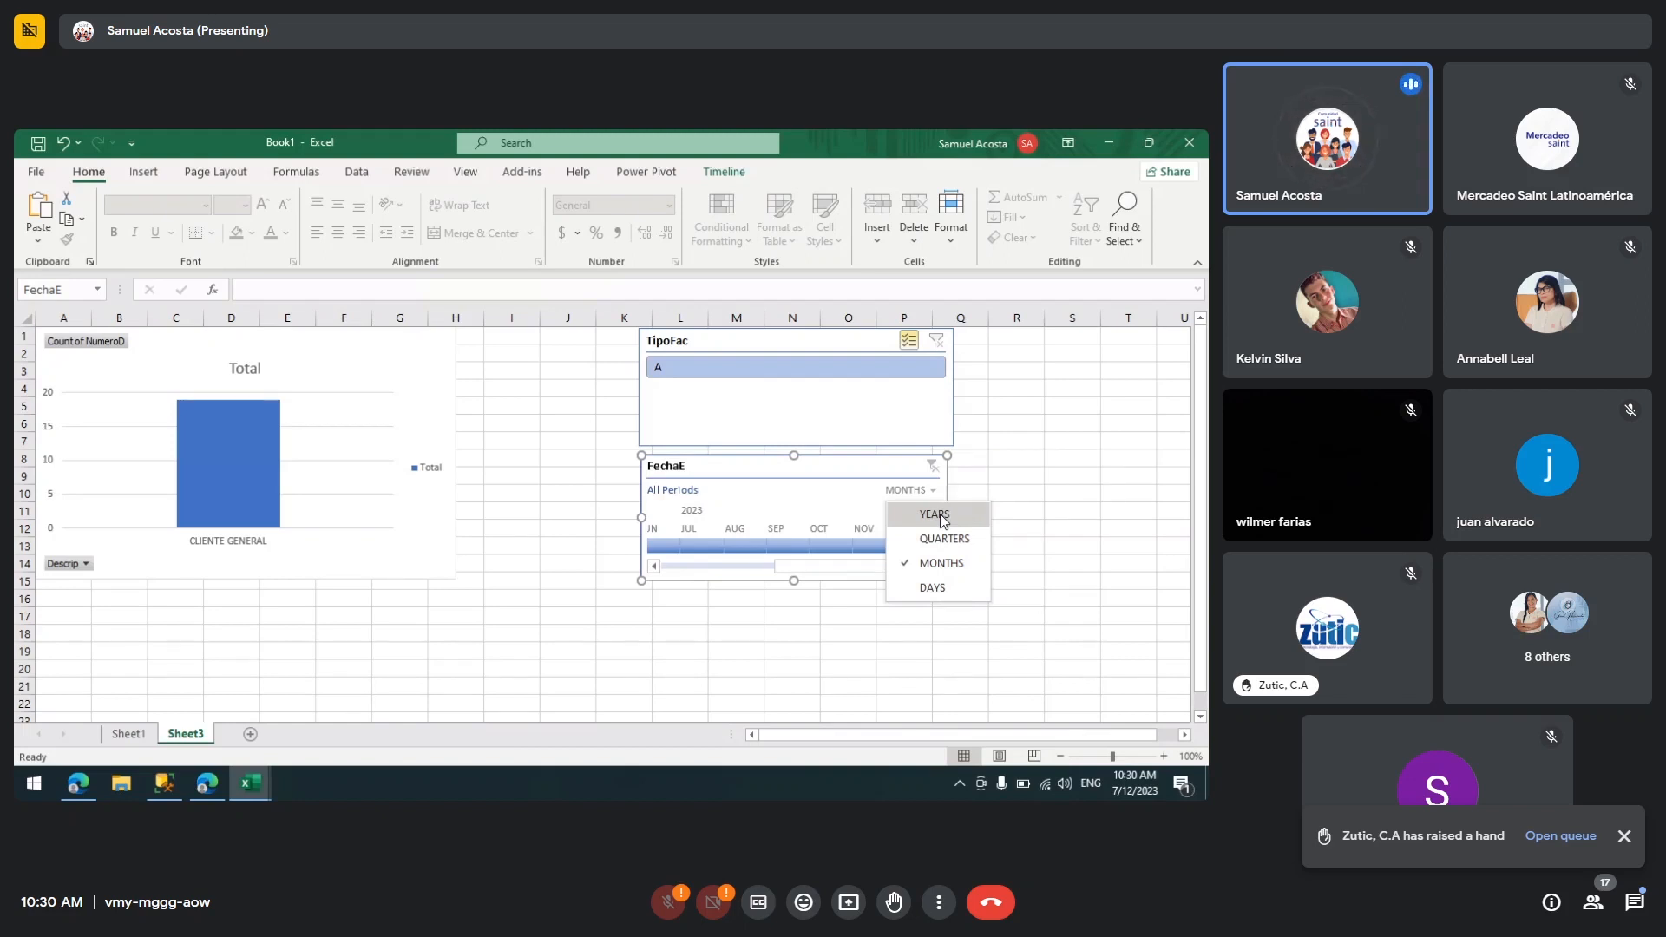
click(785, 565)
drag(755, 566, 680, 582)
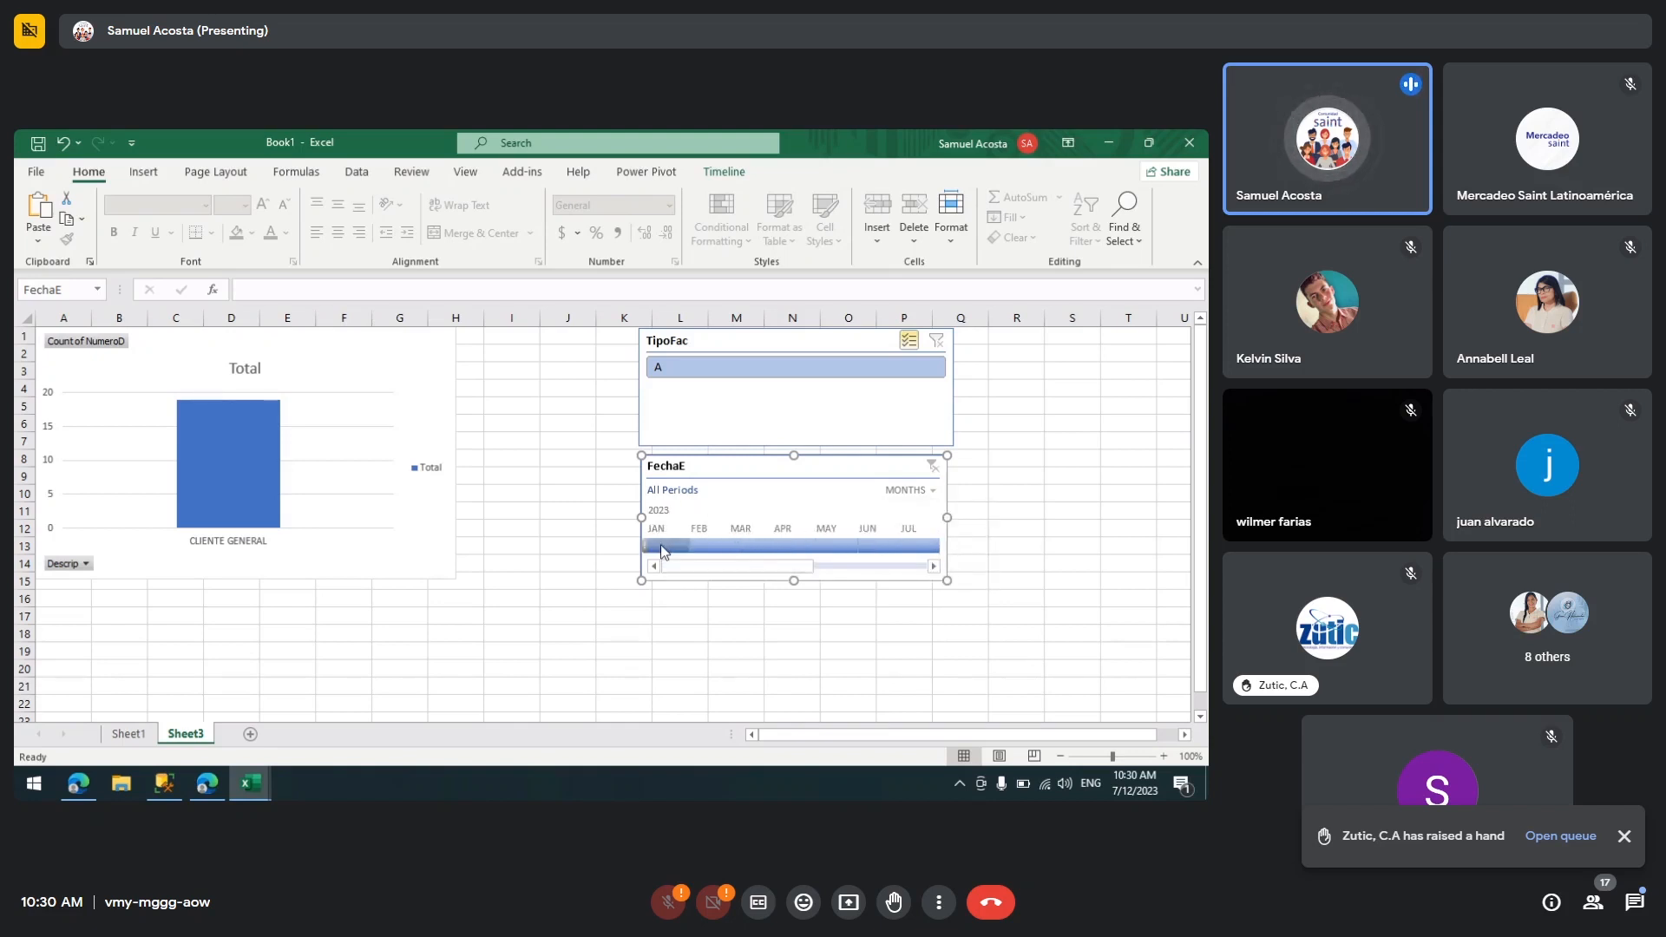
drag(659, 543, 857, 553)
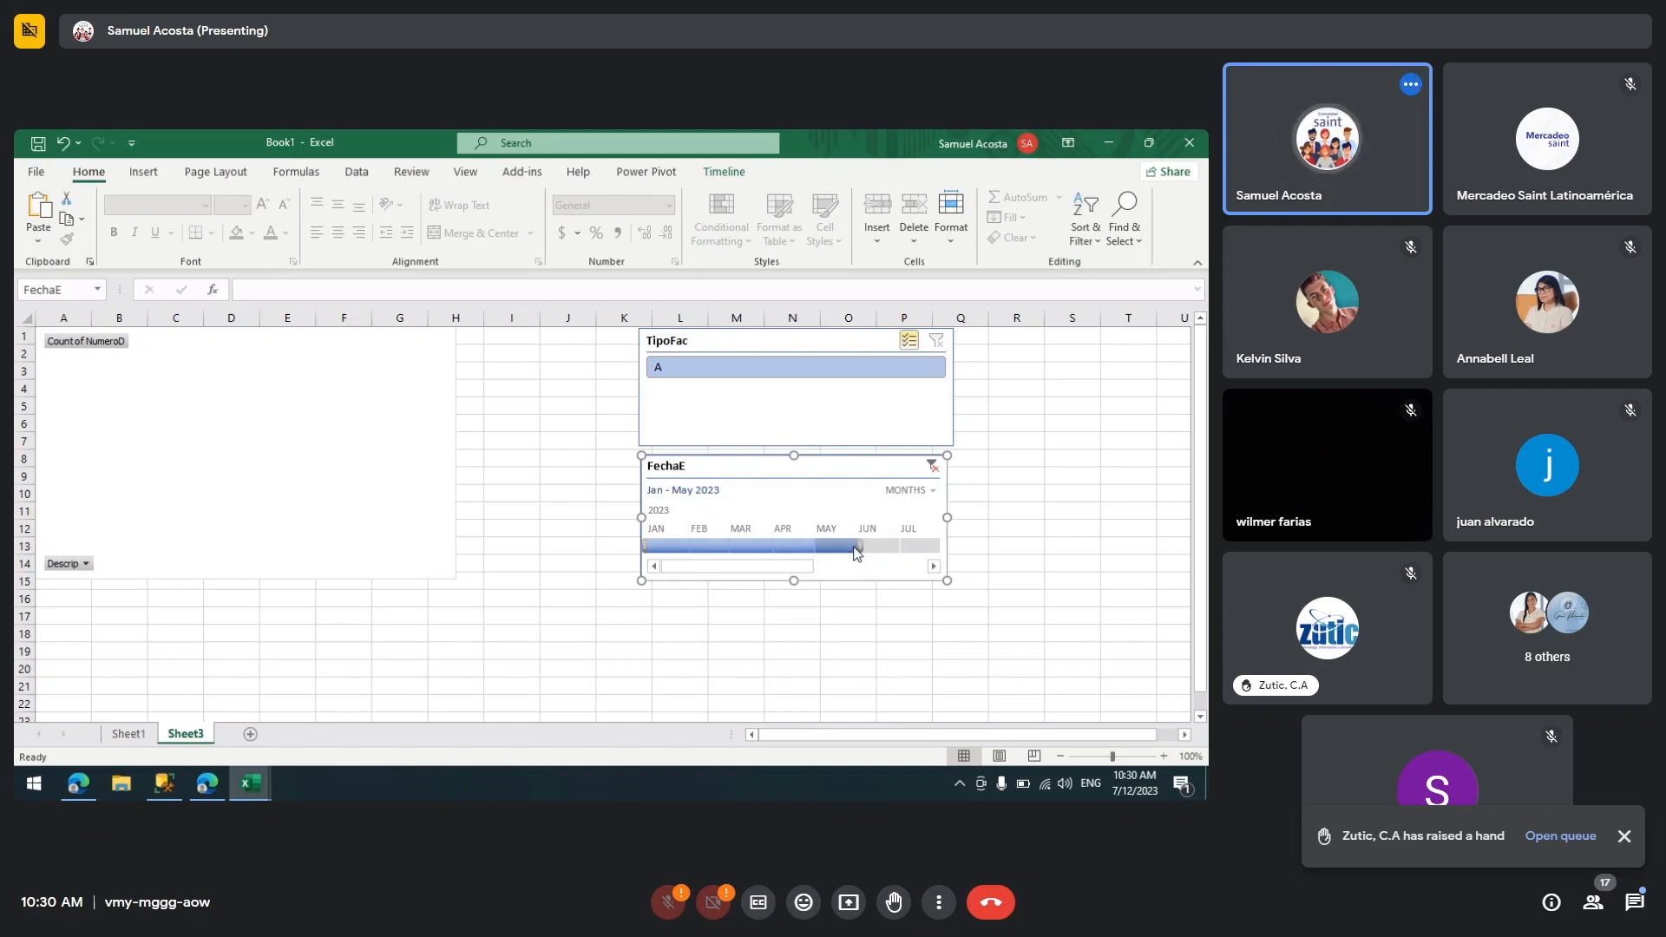
Step: Filter the timeline to July 2023 and view the resulting PivotTable on Sheet1
drag(699, 565, 830, 566)
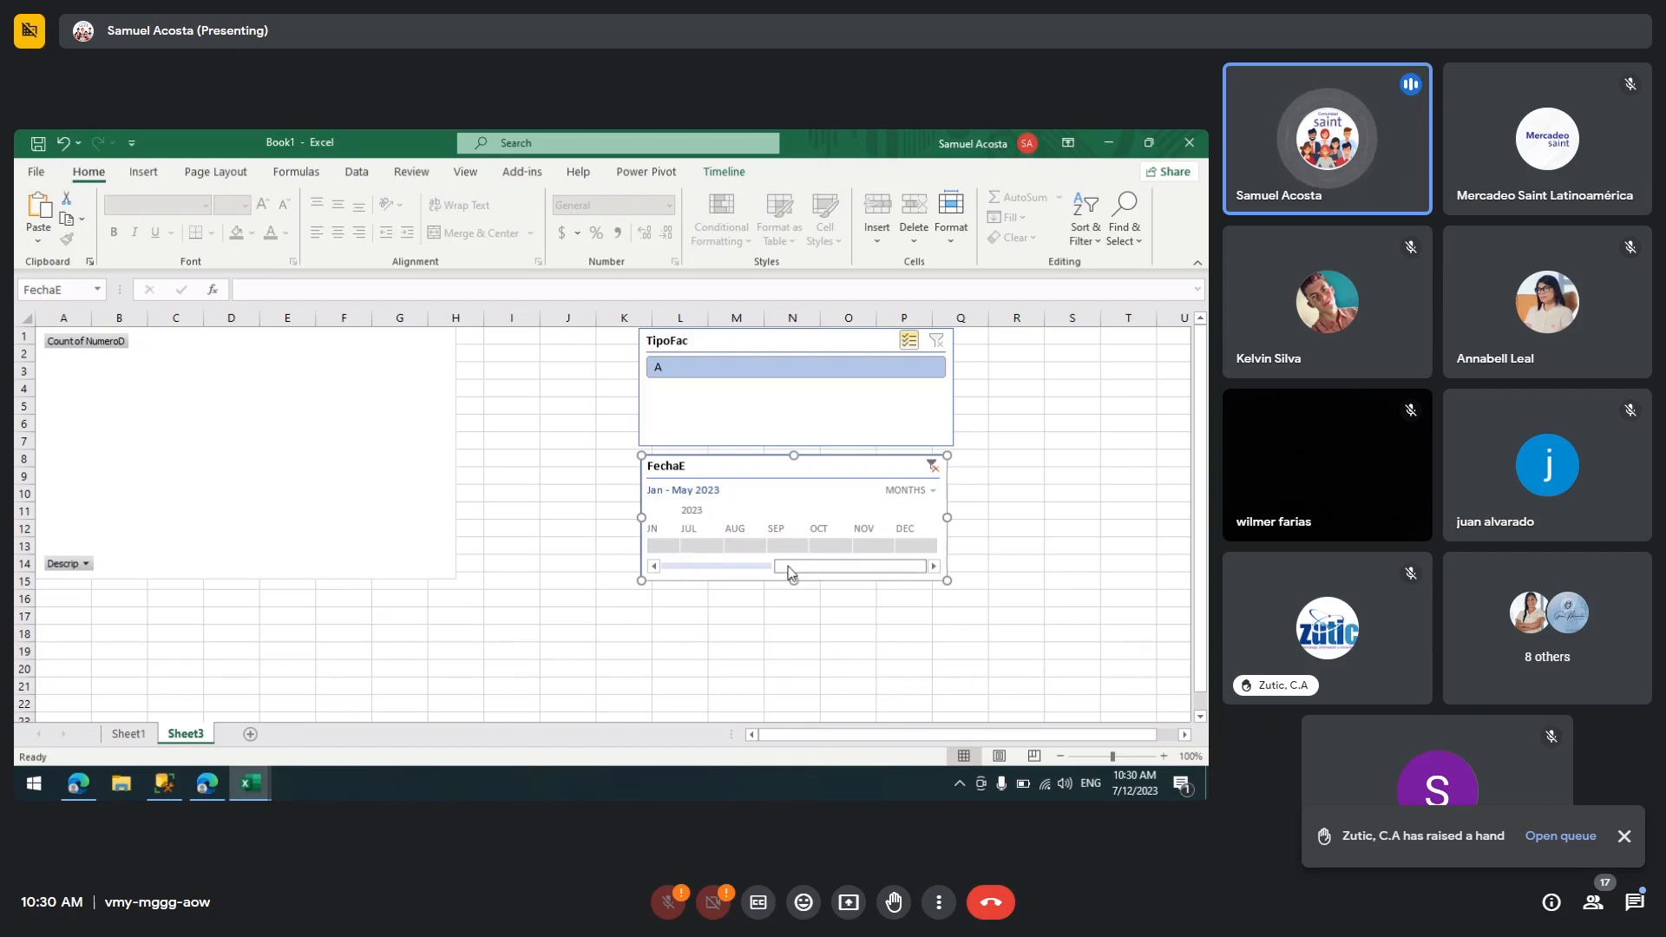
click(701, 546)
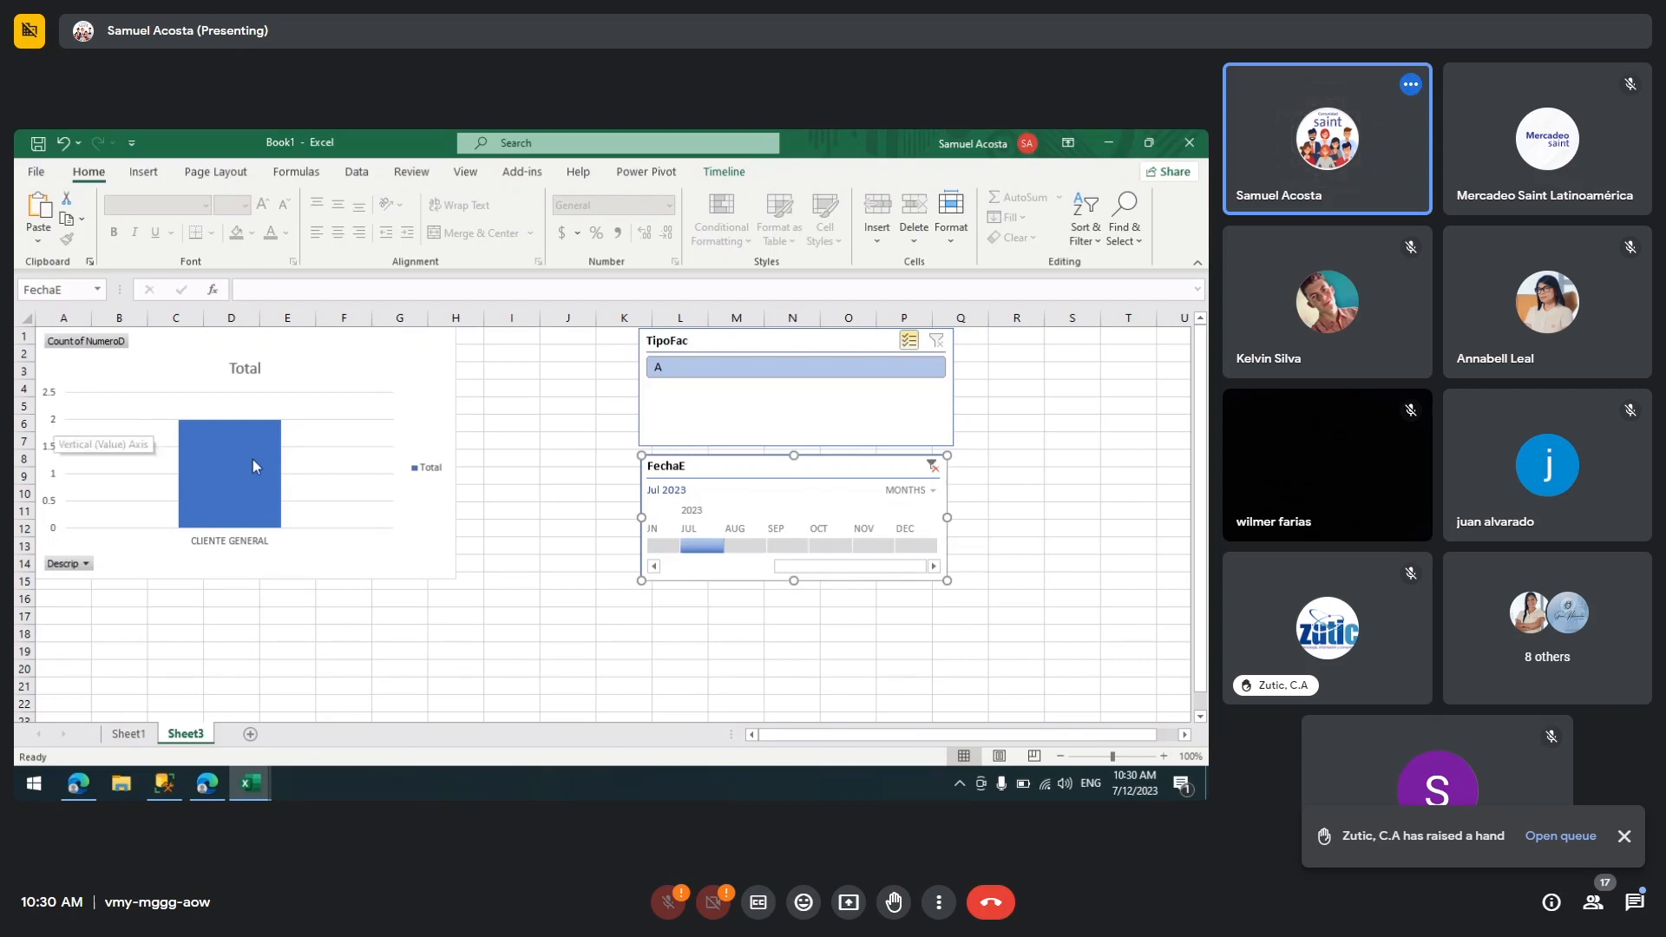
mouse_move(258, 462)
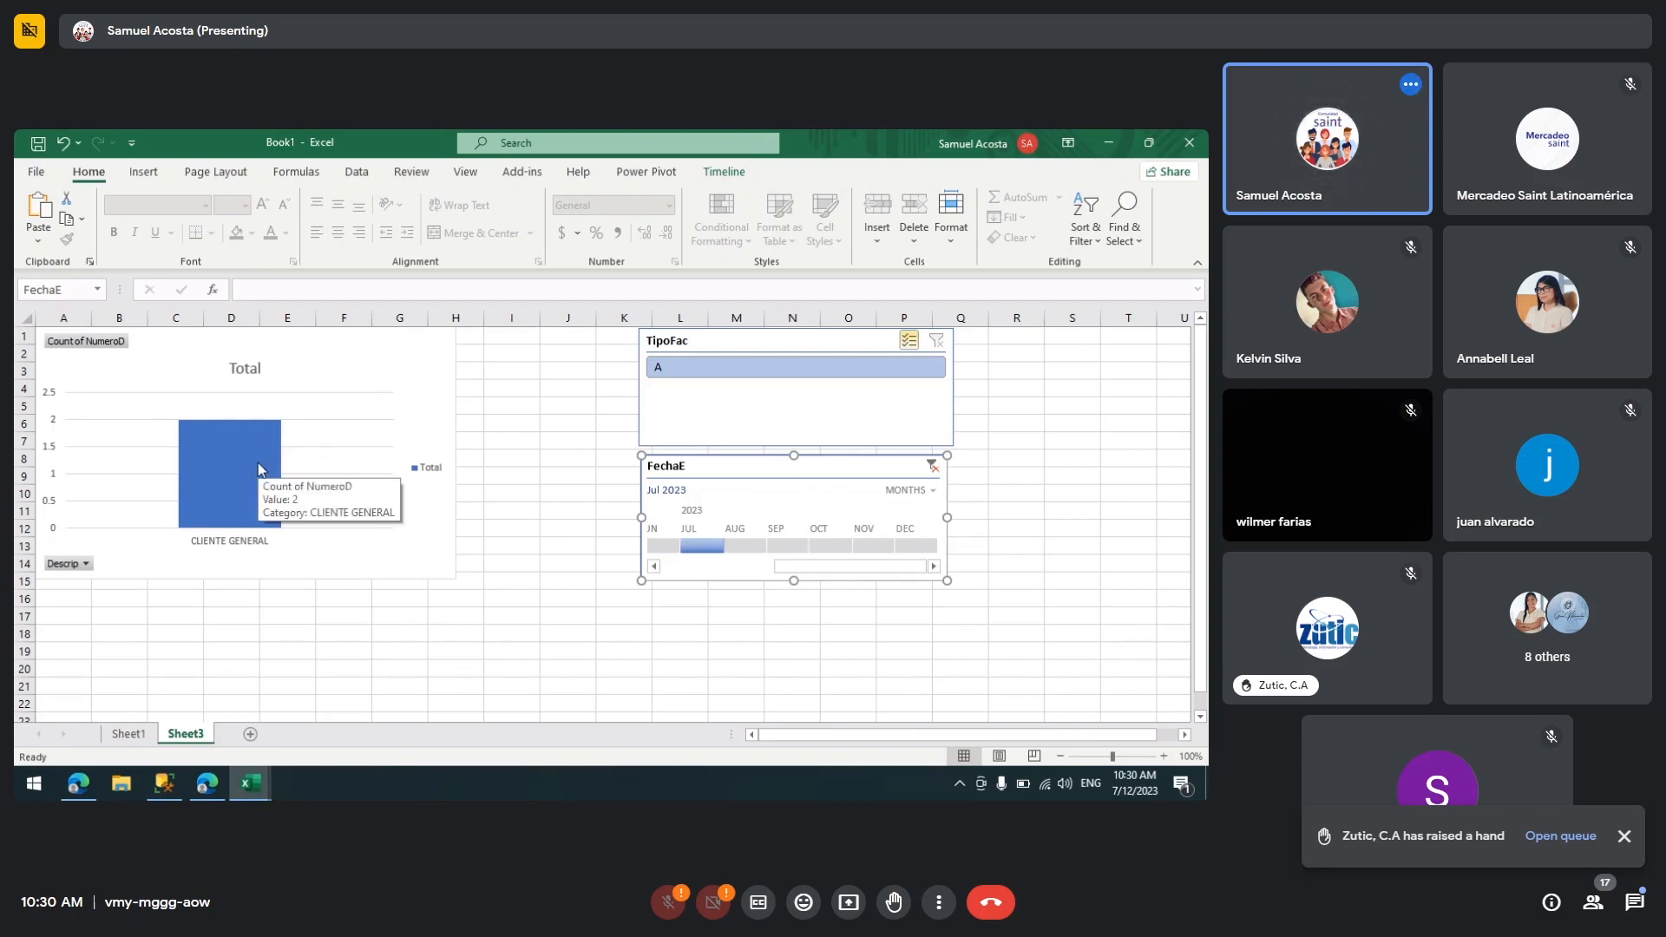
click(127, 740)
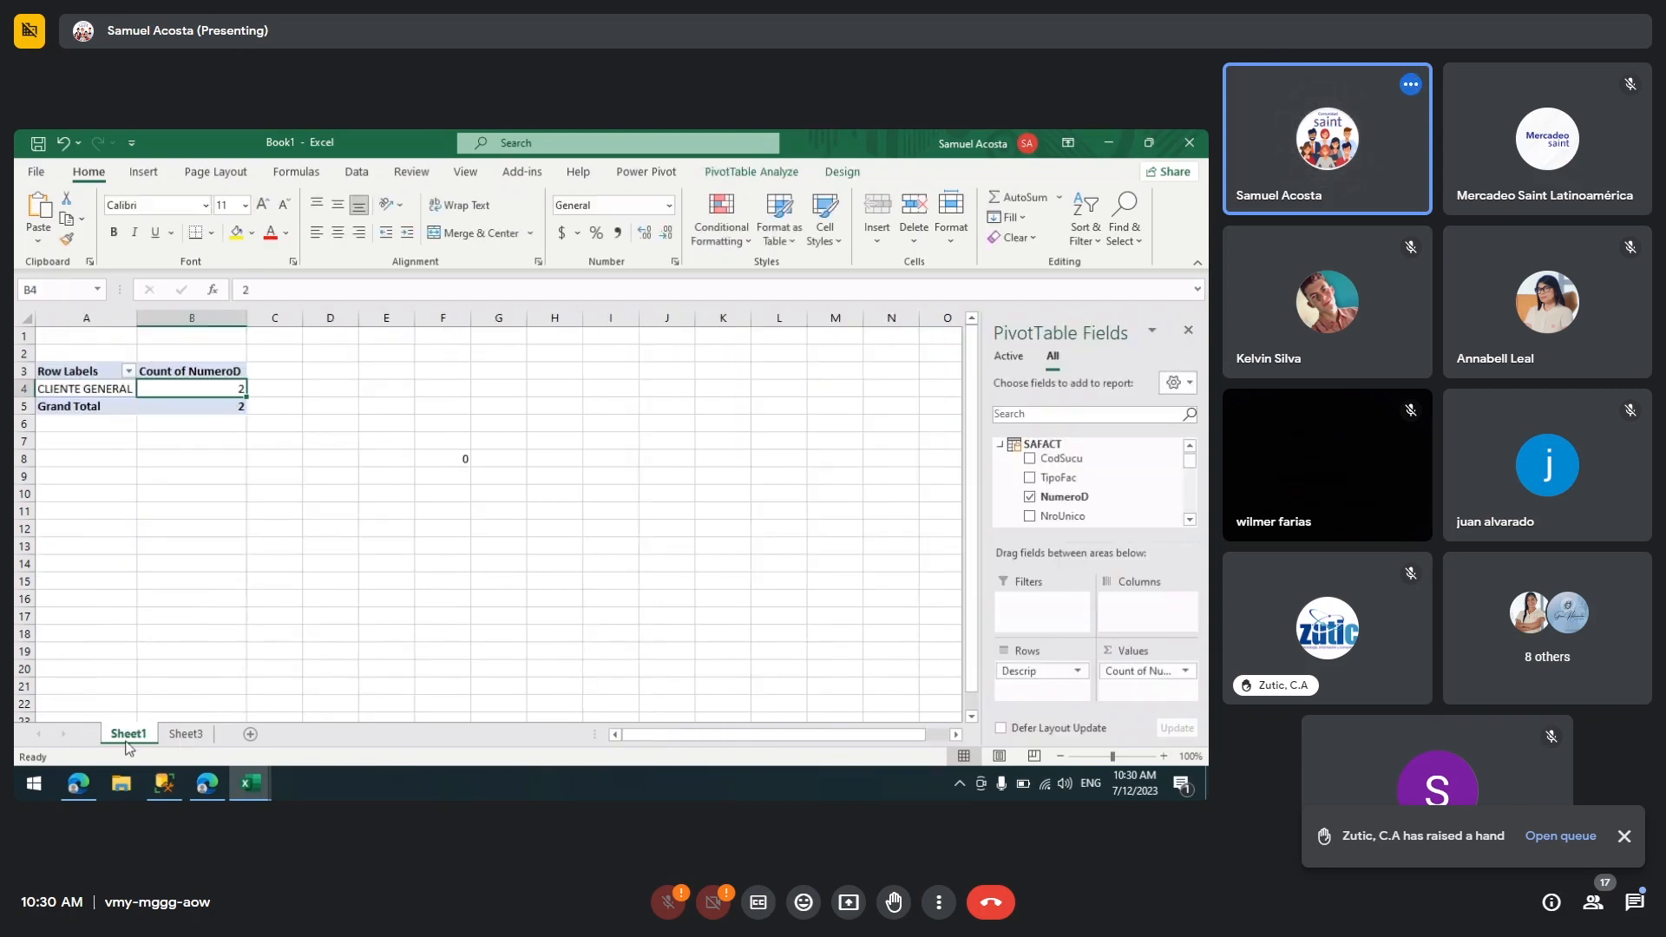
Step: Filter the timeline to August 2023, then widen the selection to June through July 2023
click(184, 733)
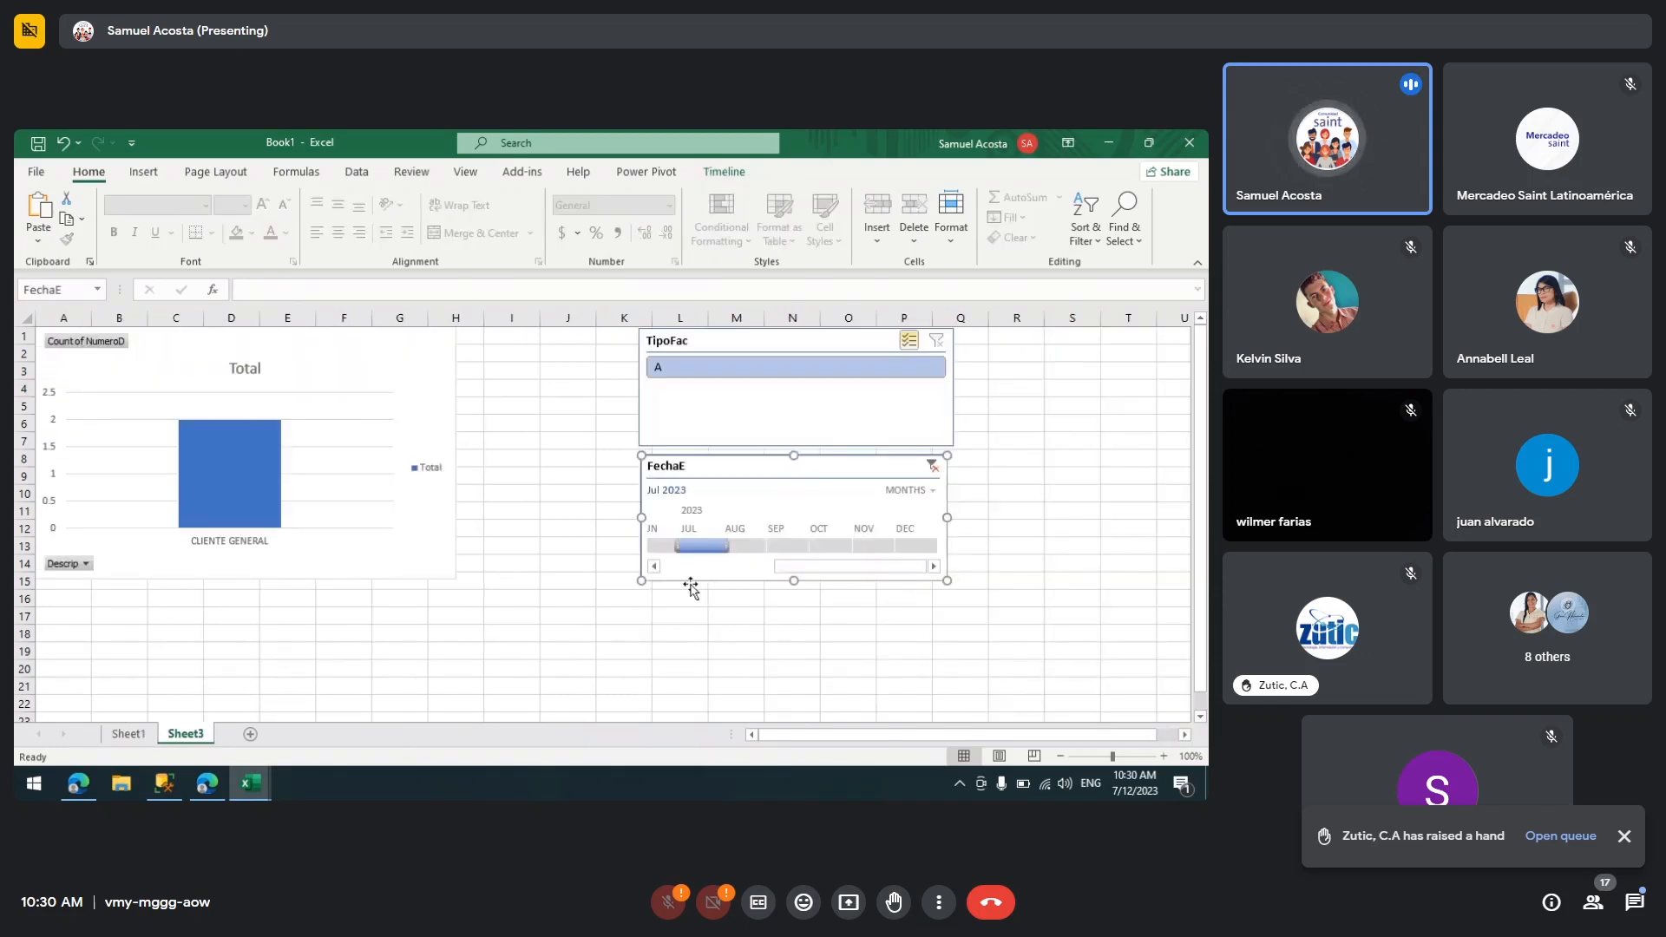
click(742, 545)
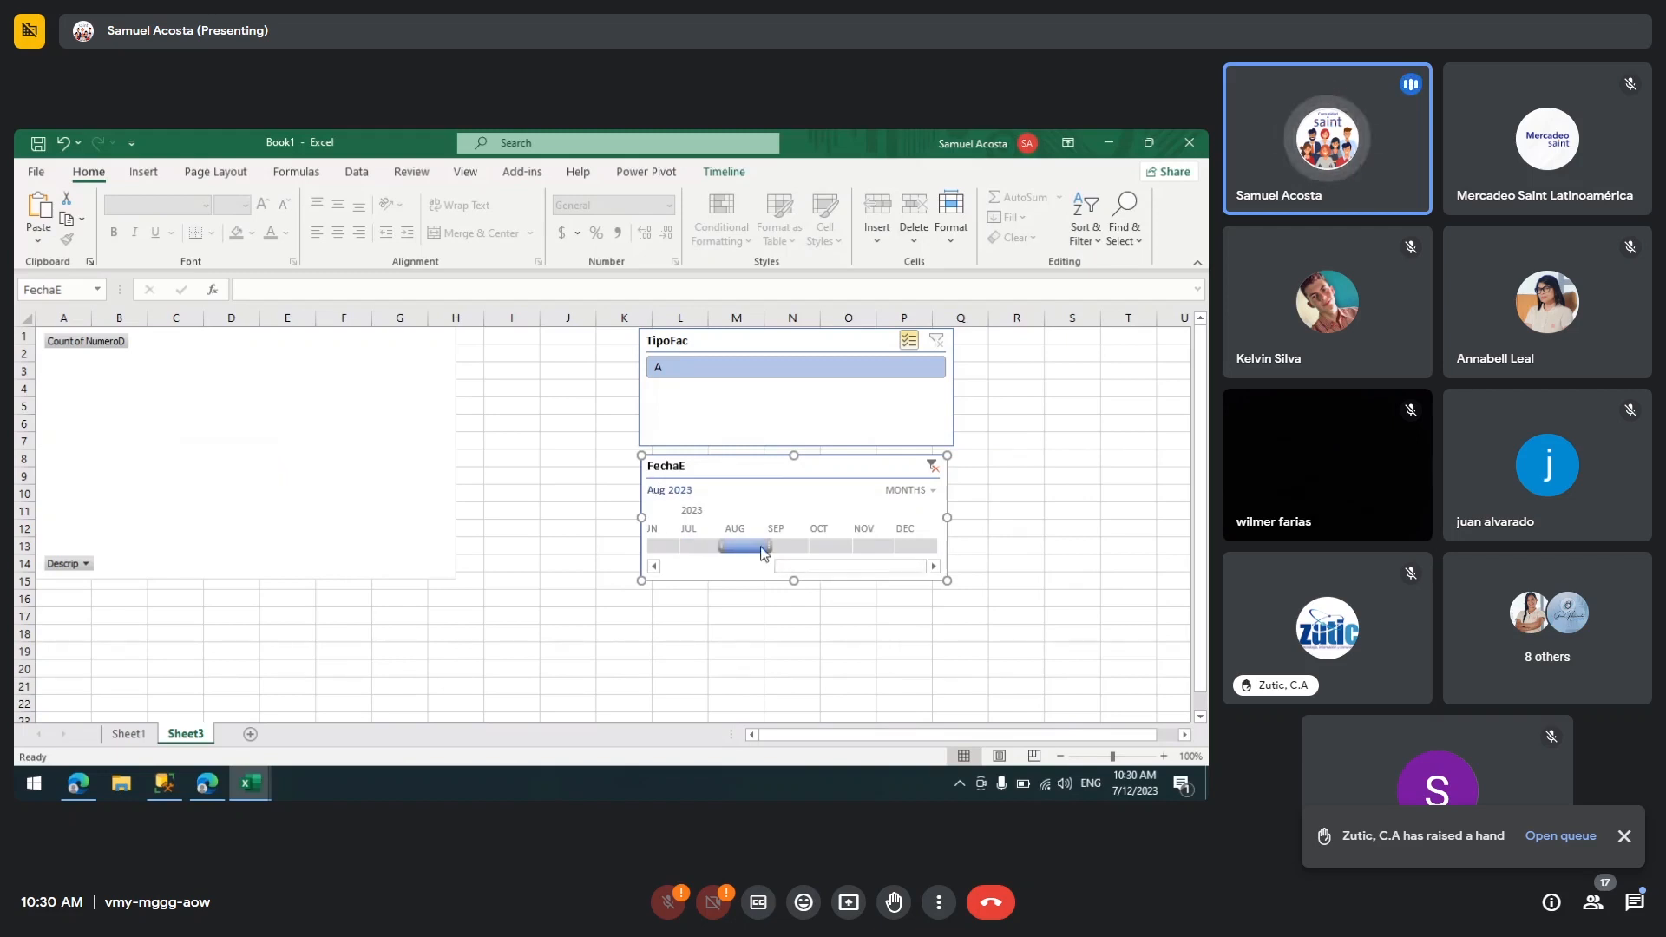
drag(760, 550, 646, 546)
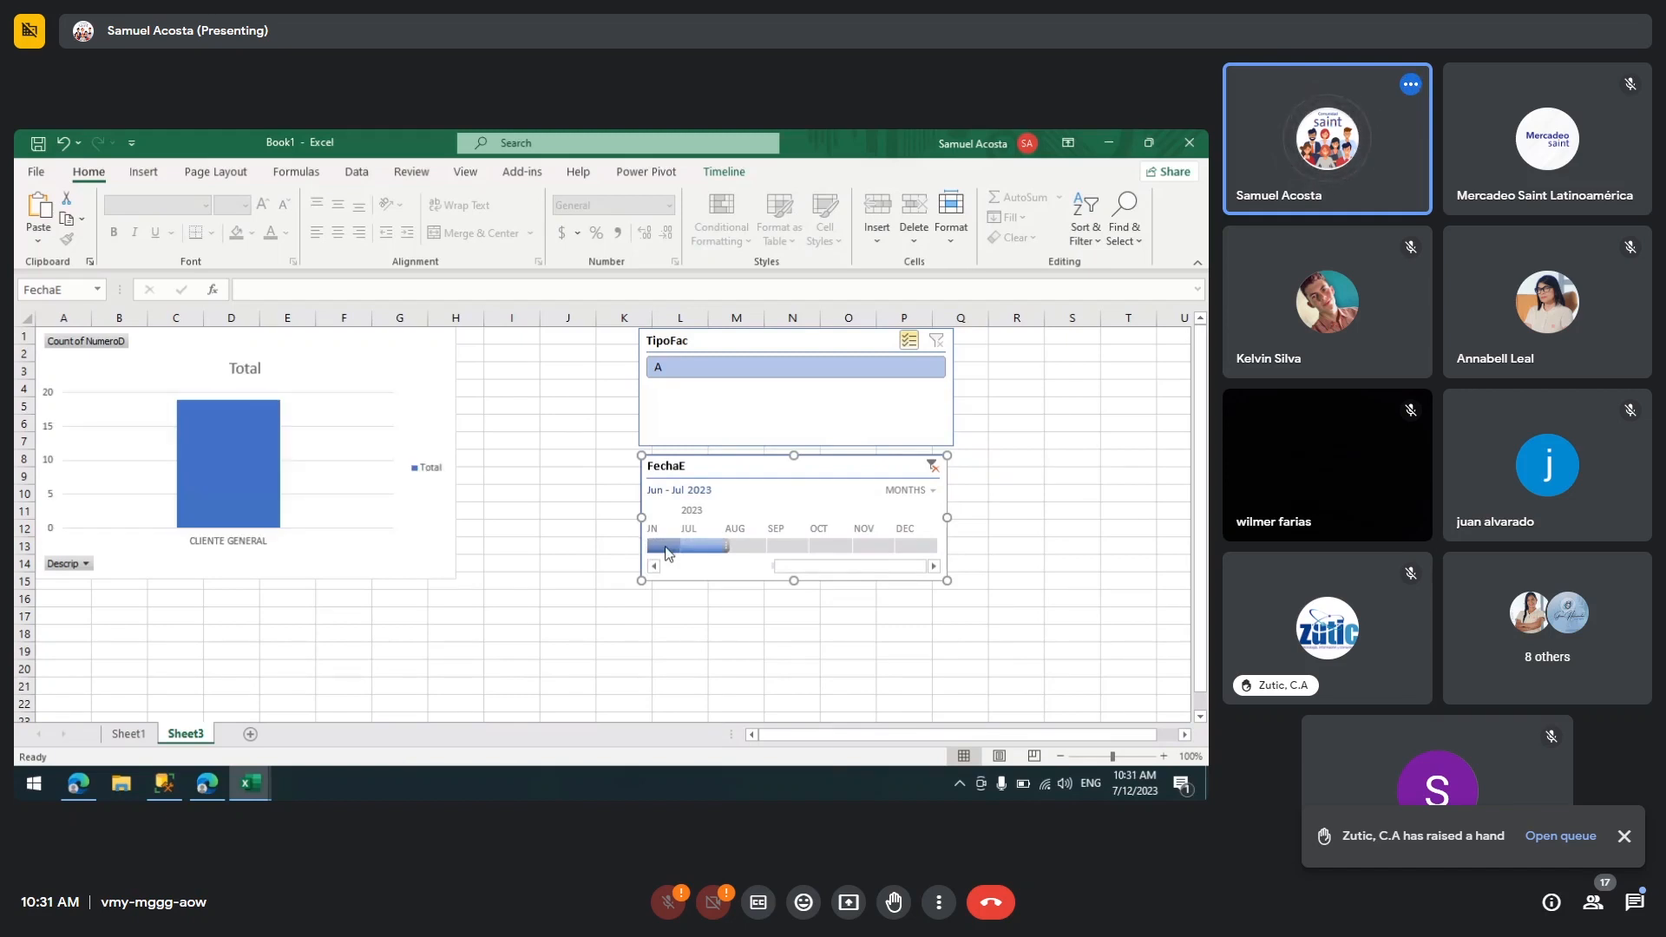
mouse_move(258, 467)
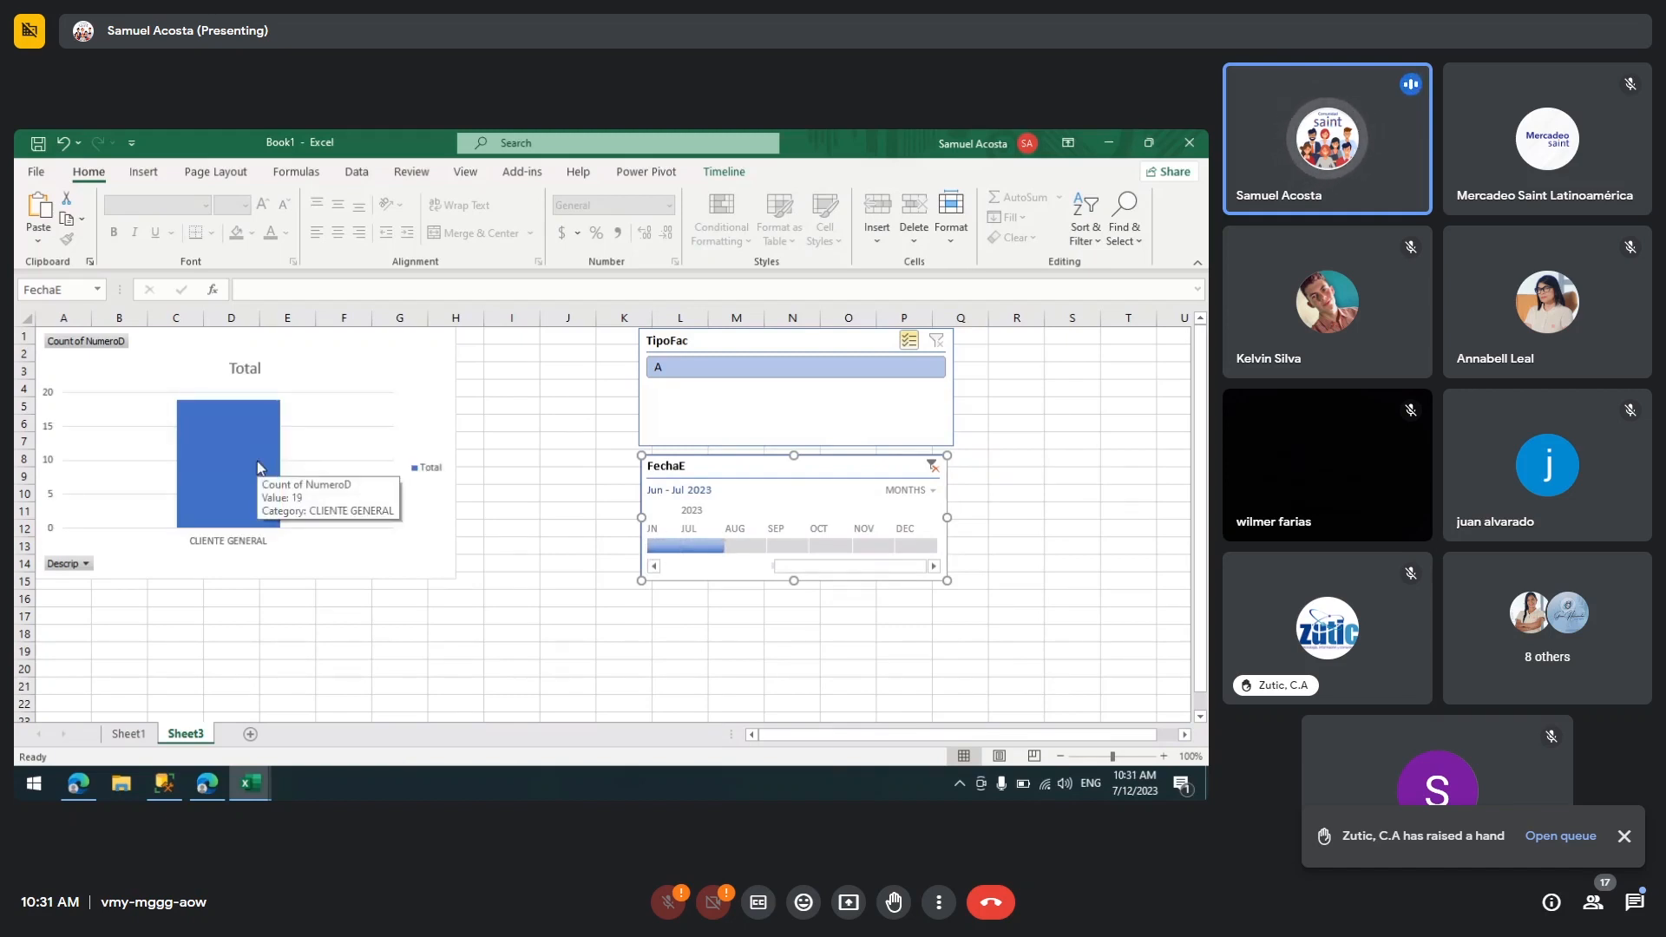
Step: Filter the FechaE timeline on Sheet3 back to July 2023 only
click(128, 737)
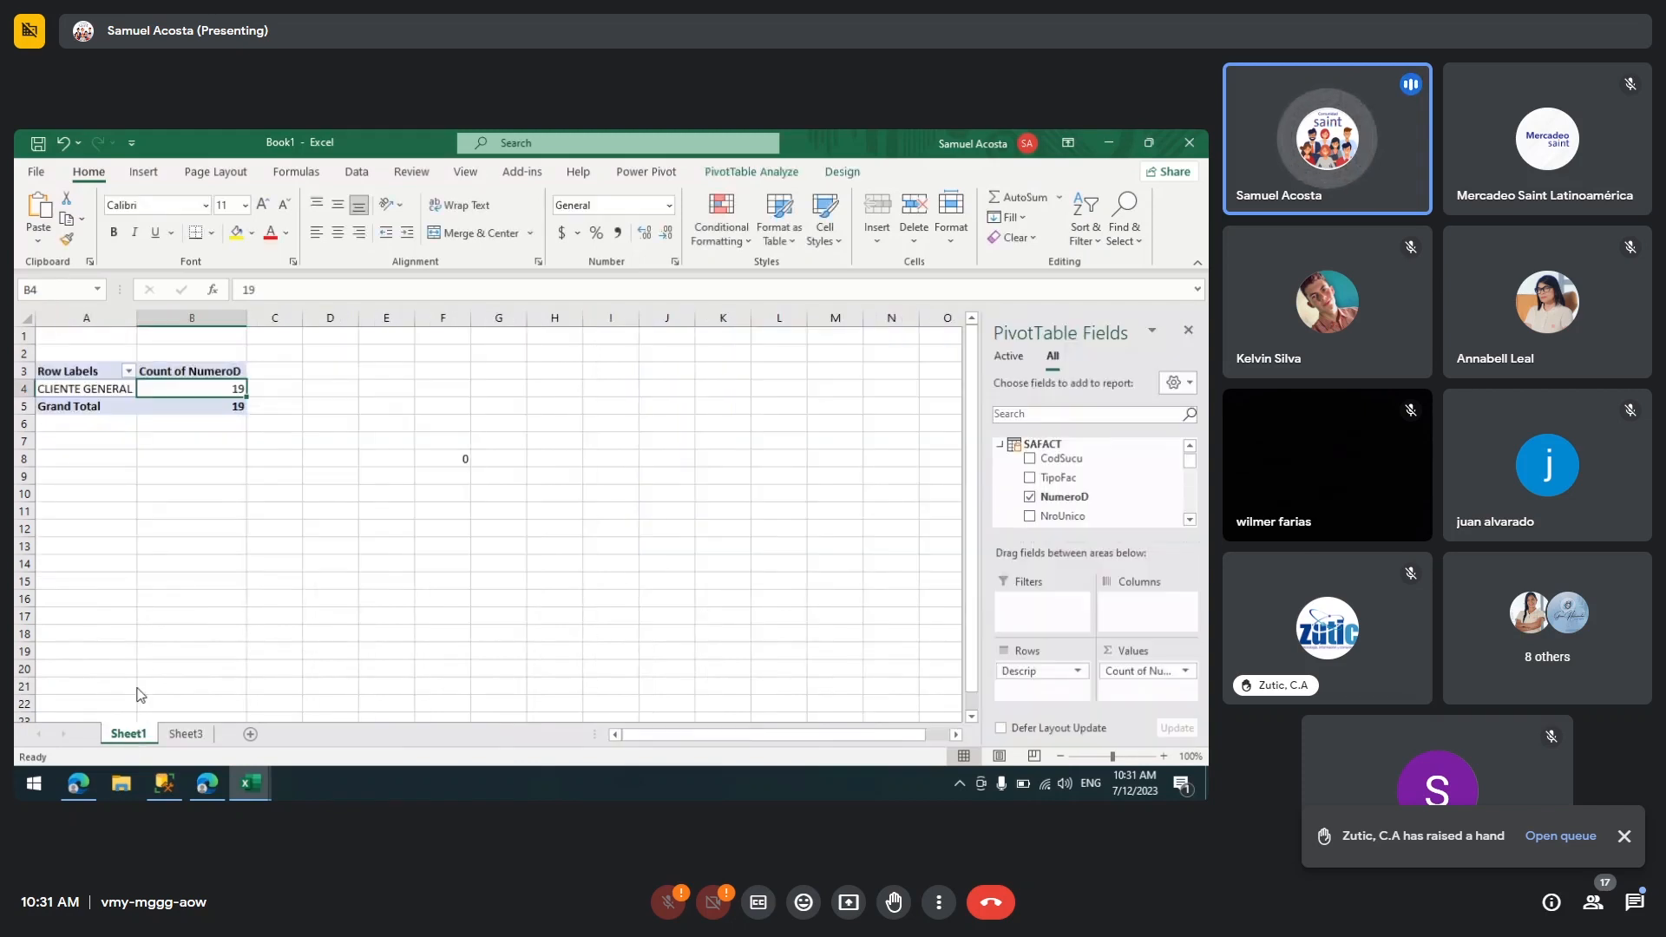
click(187, 741)
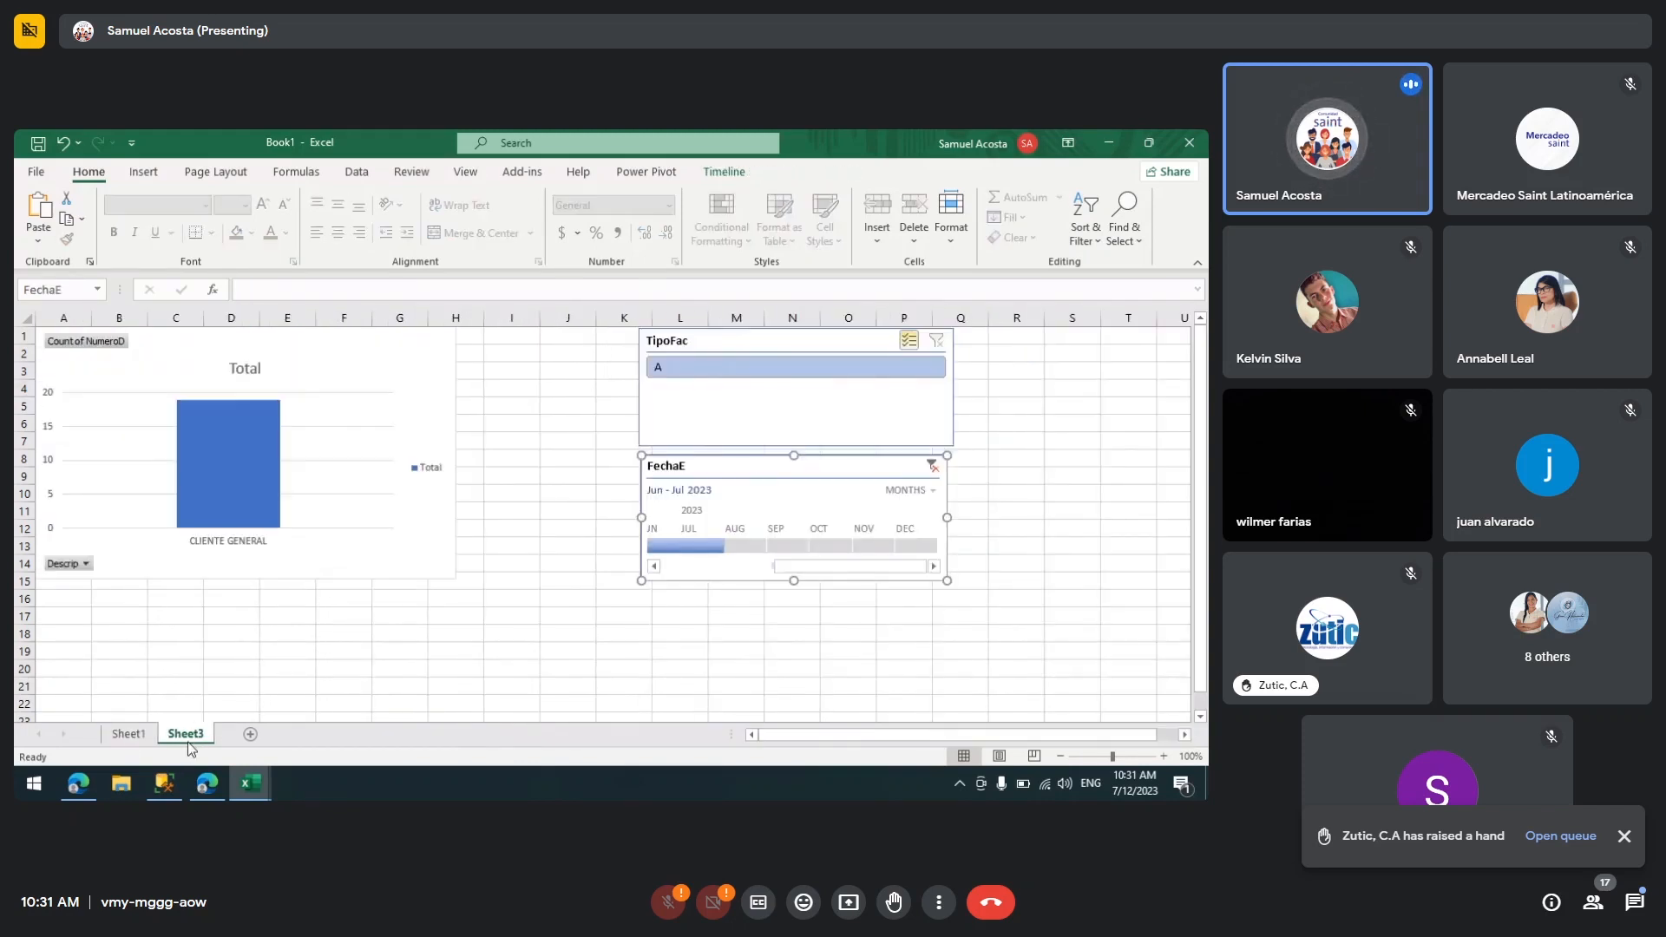
click(694, 548)
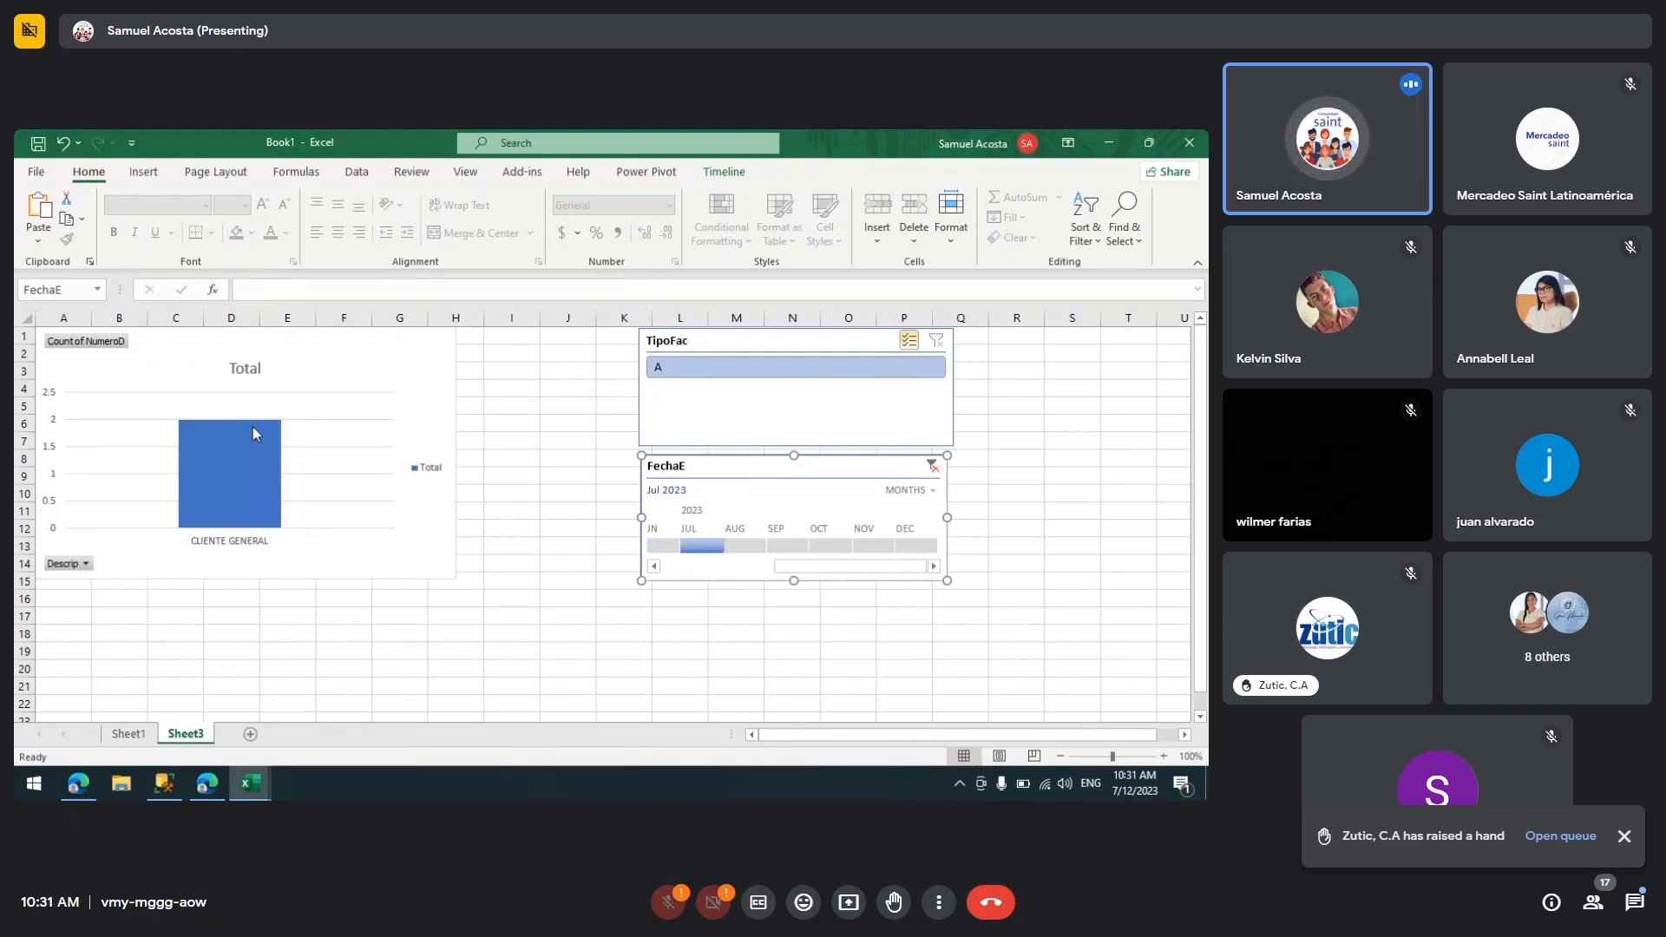
Step: Compare the filtered PivotTable on Sheet1 with the PivotChart and timeline on Sheet3
click(134, 736)
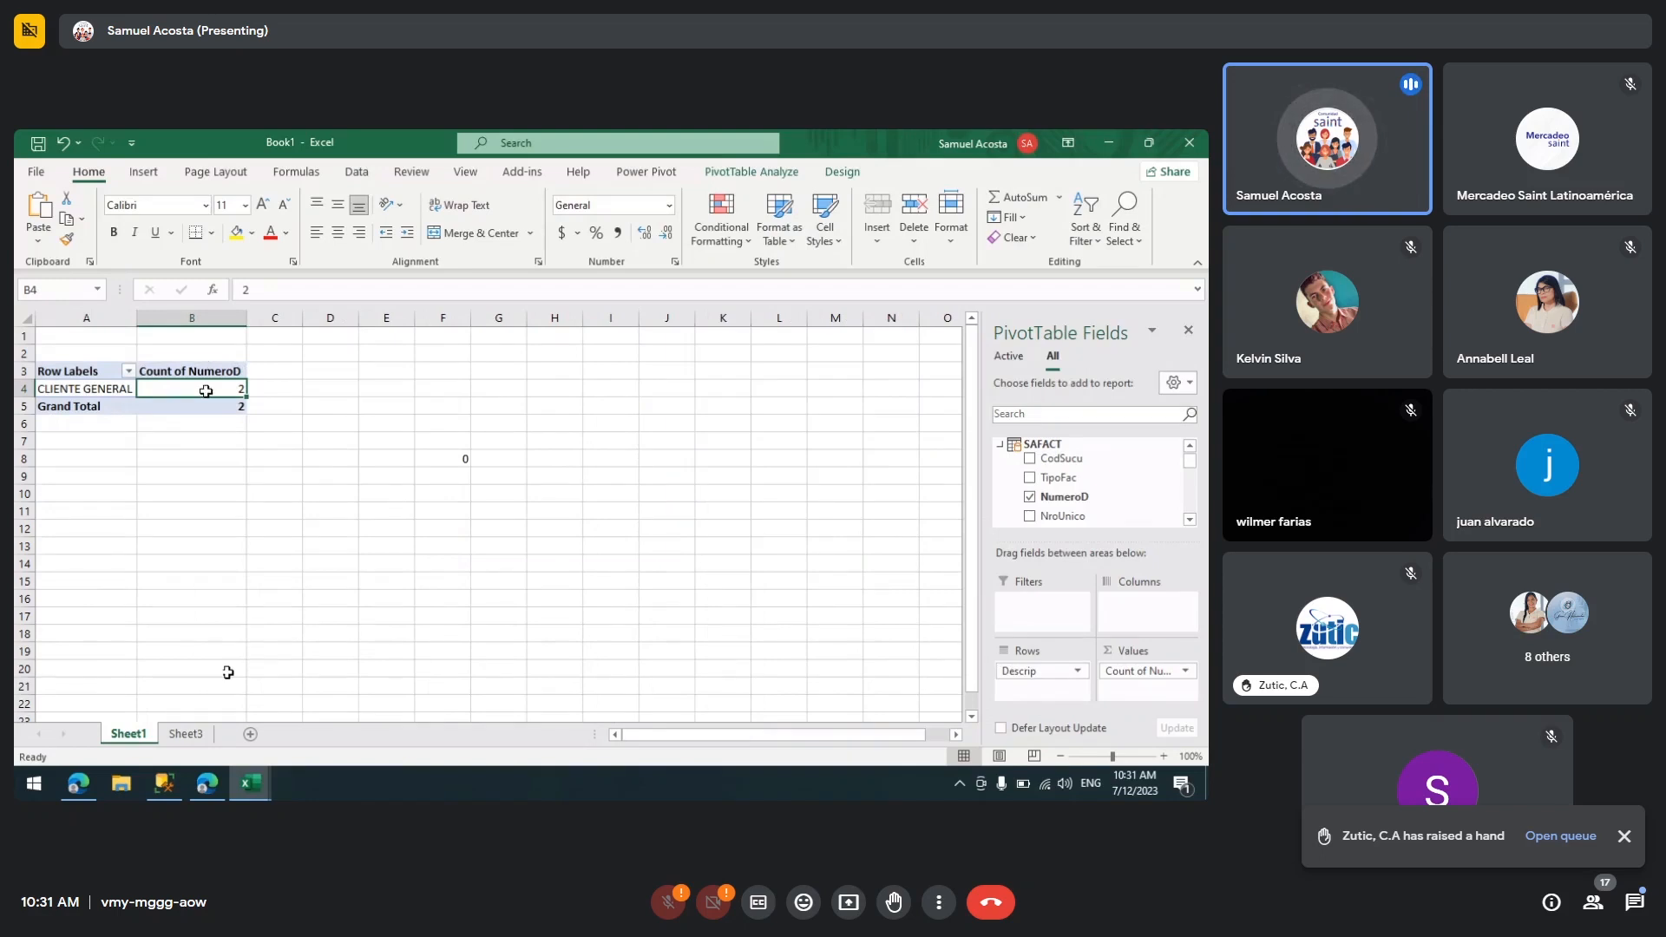
mouse_move(206, 391)
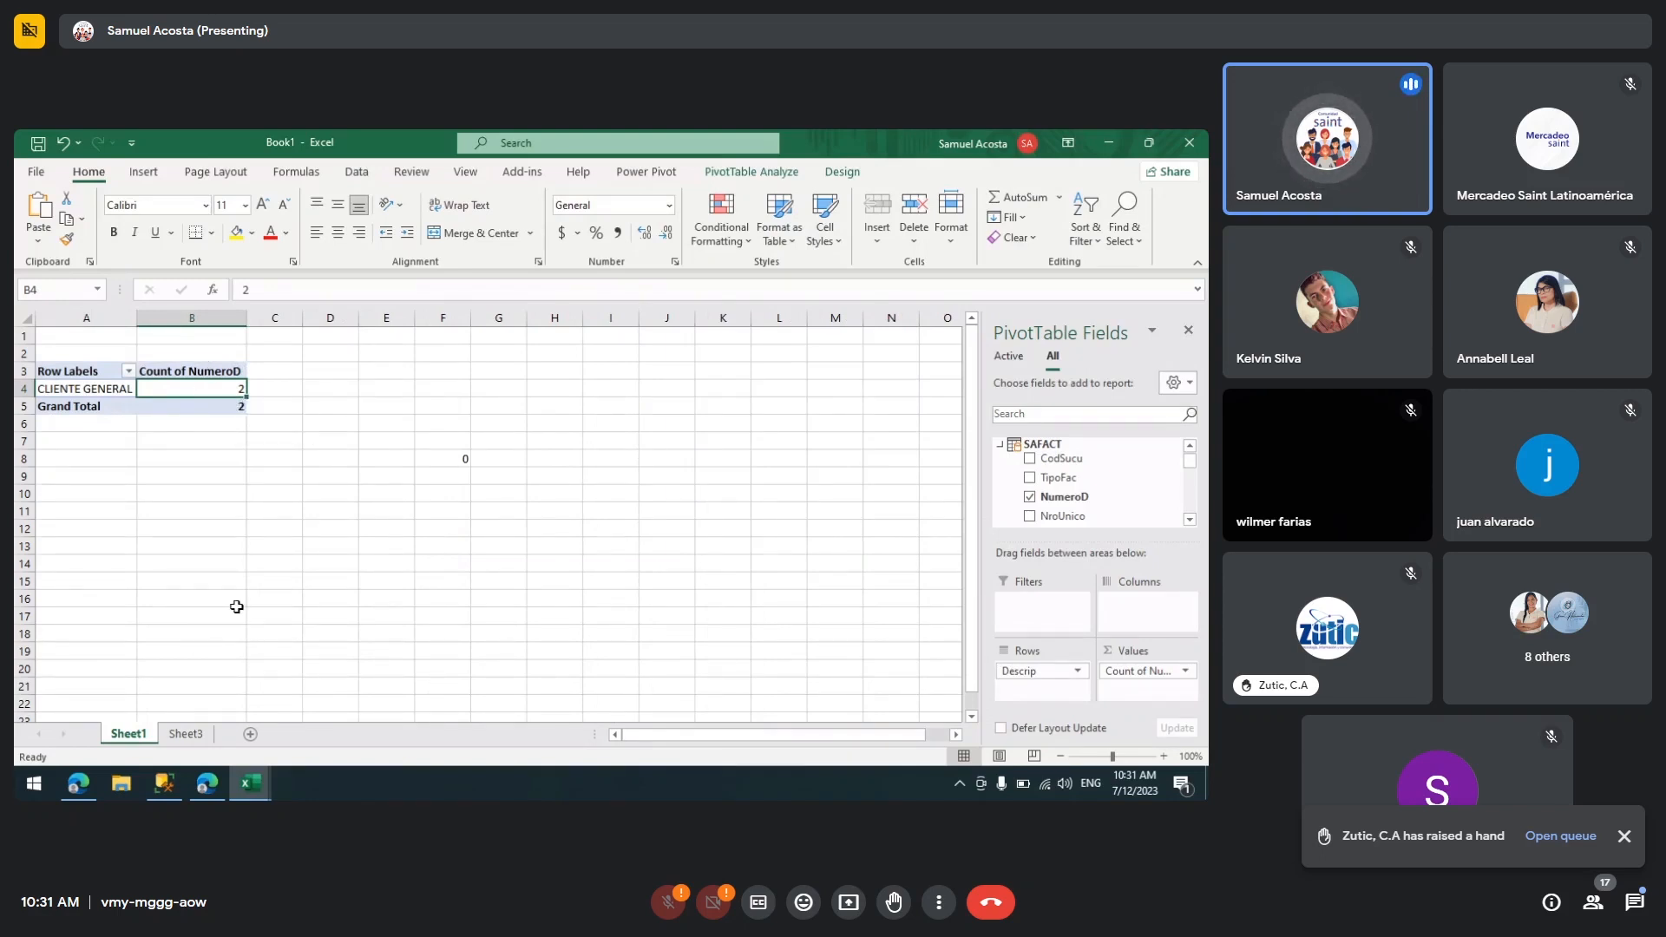
click(196, 736)
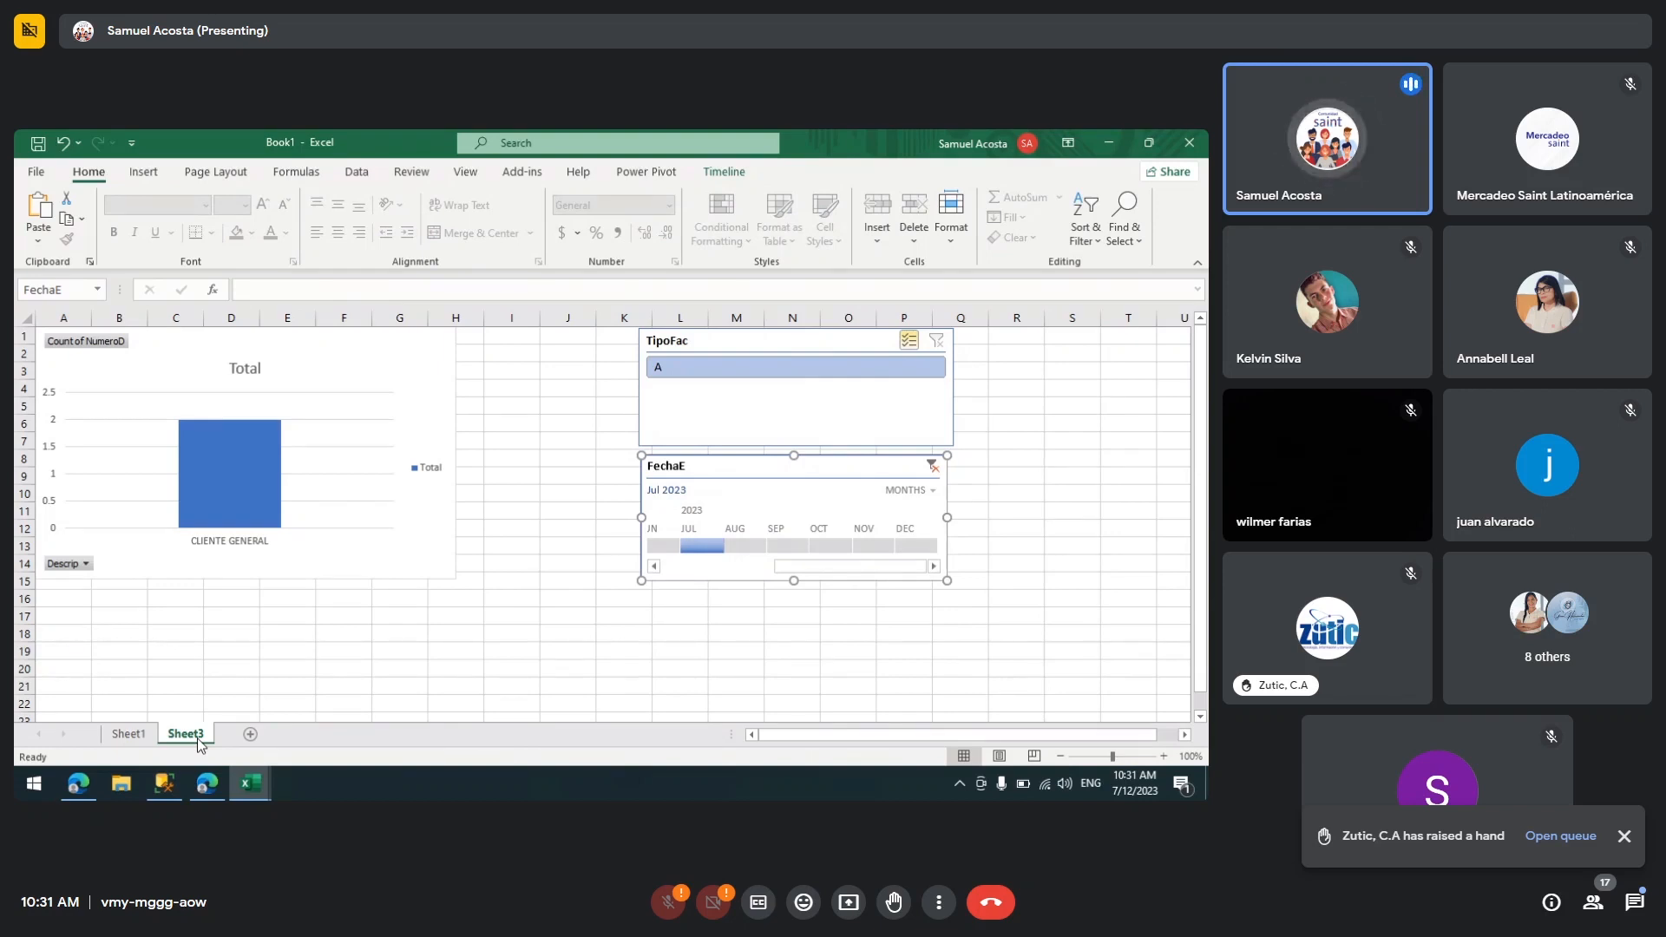
click(132, 735)
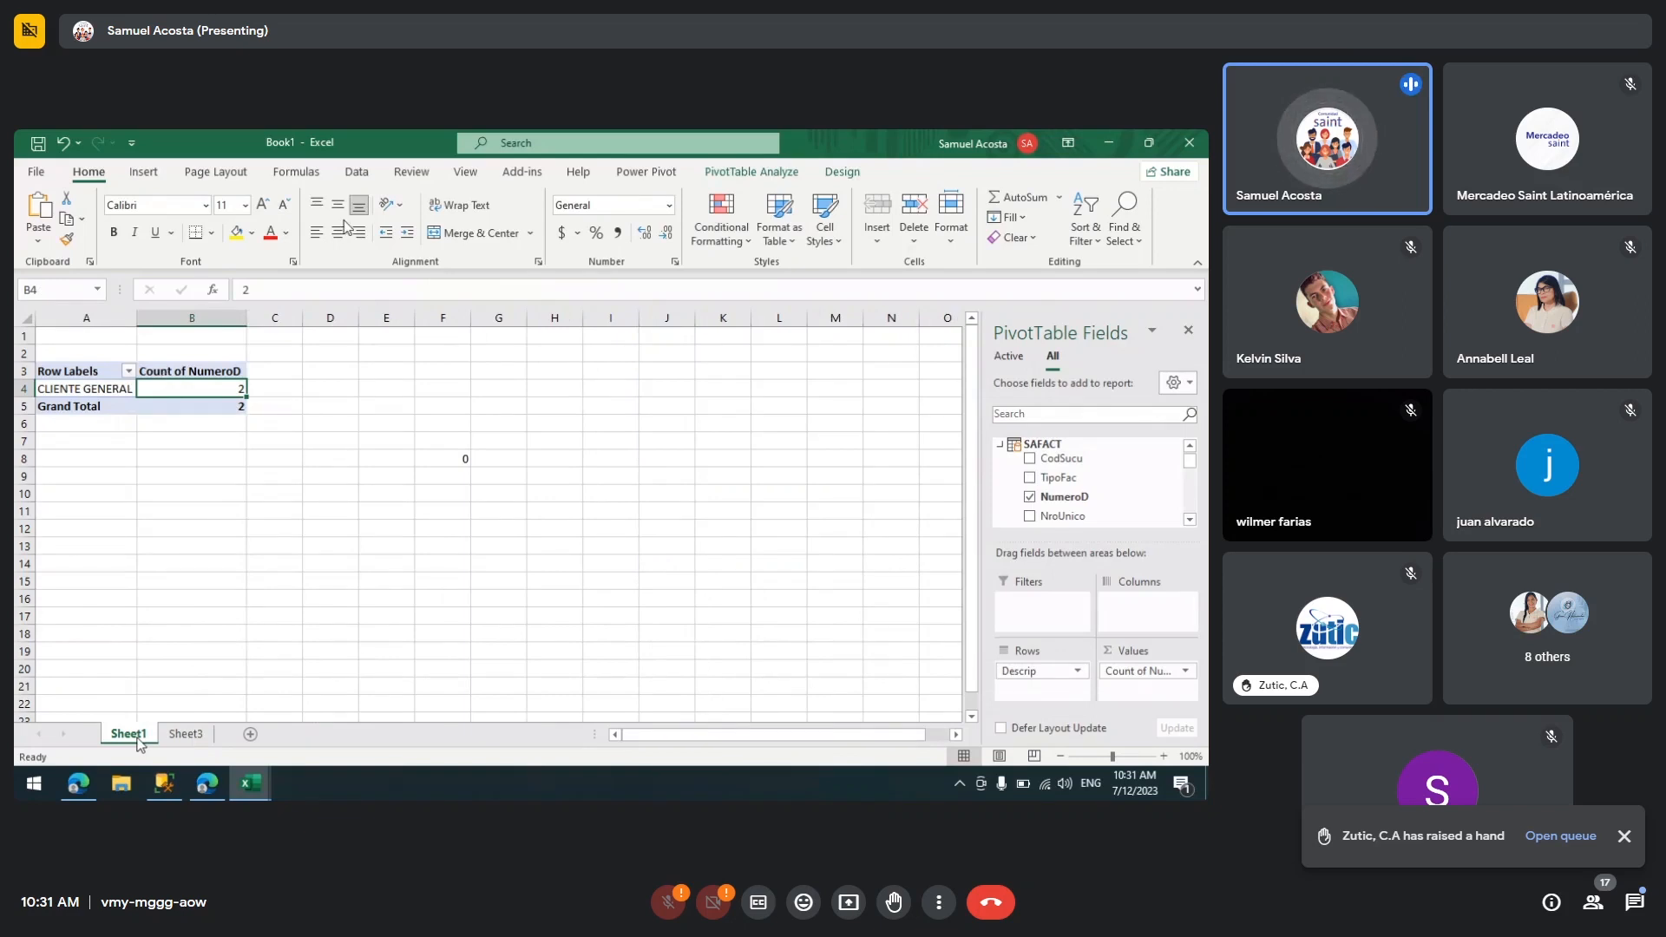
click(369, 181)
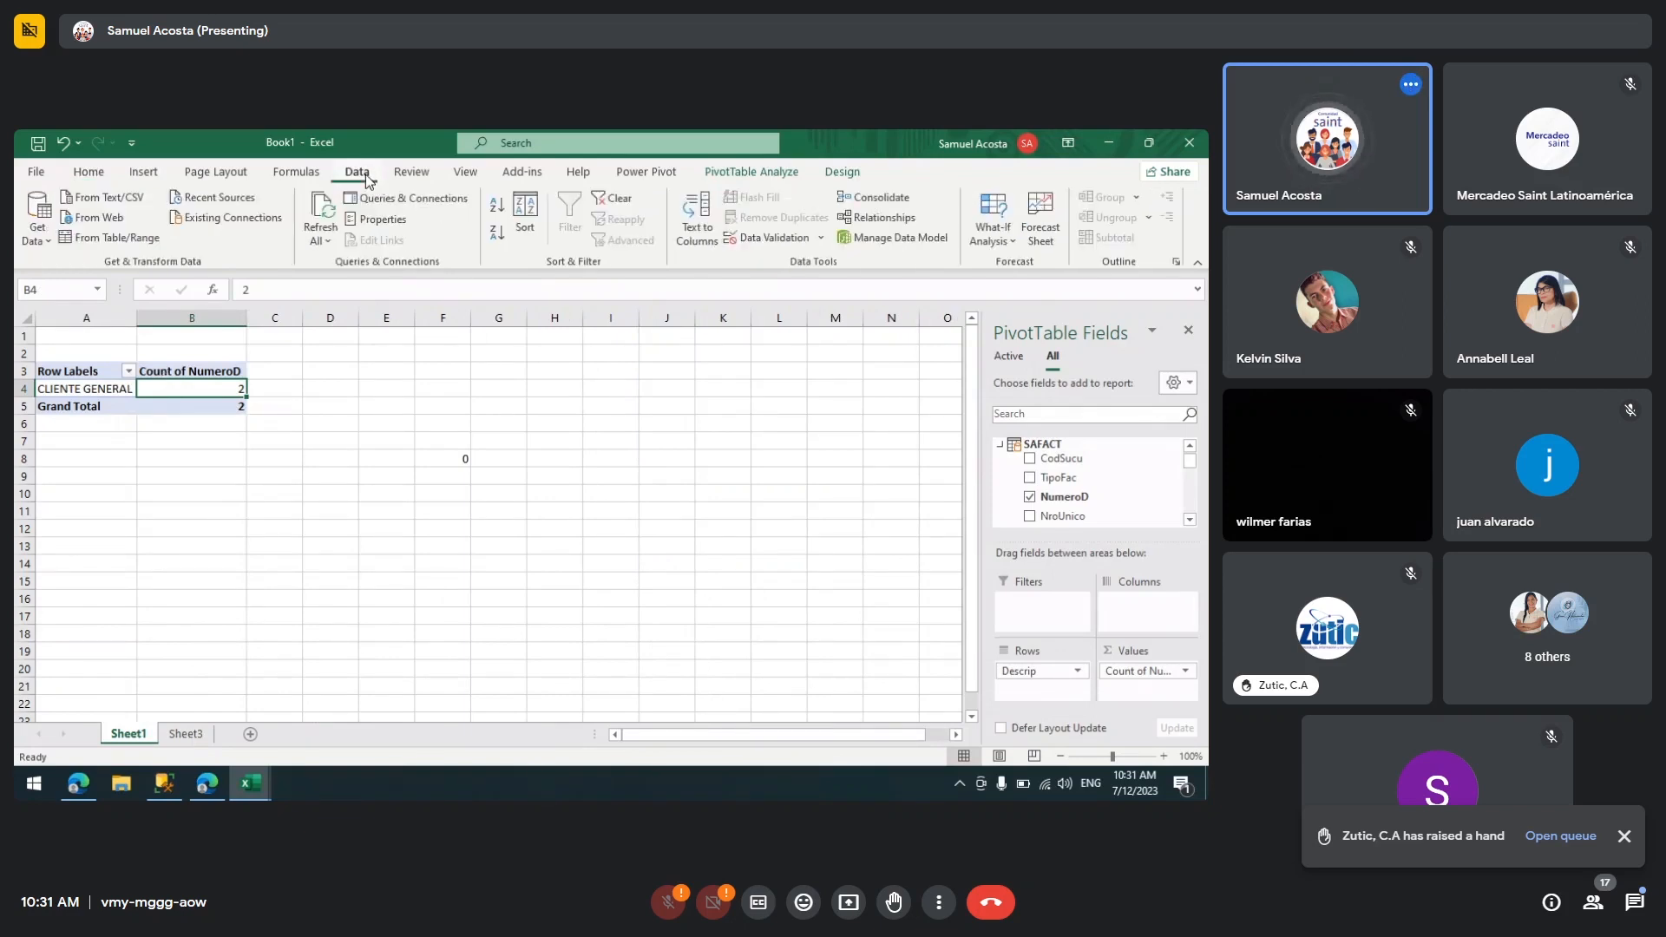
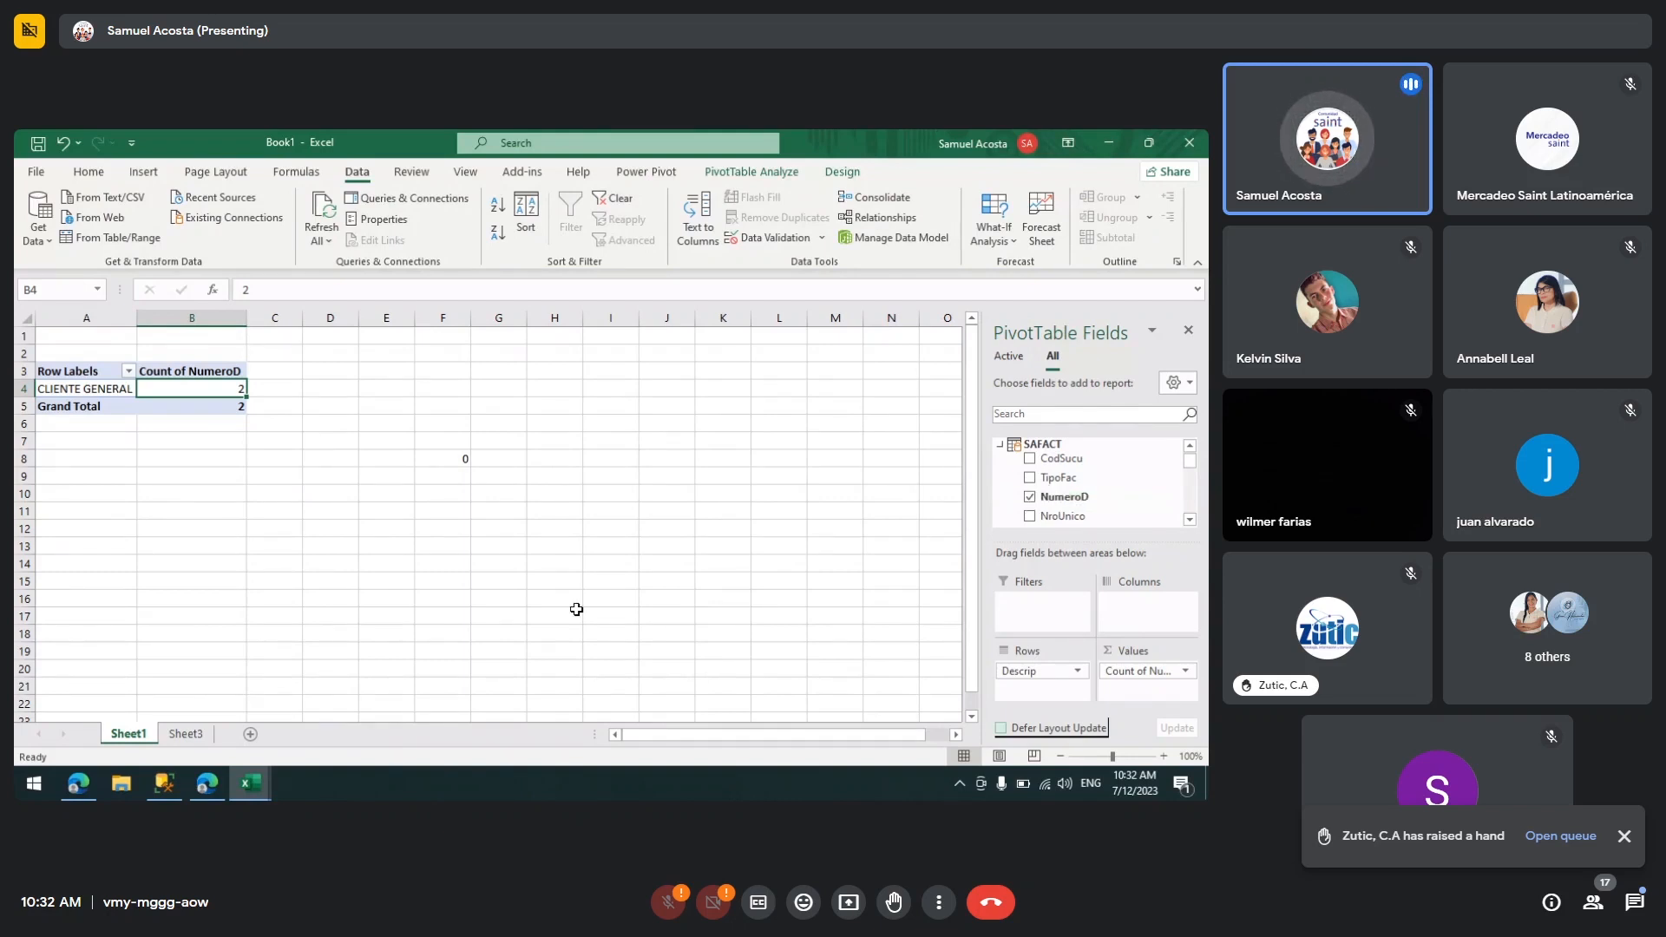
Step: Search the PivotTable field list for fecha and add the FechaE field to the Filters area
click(1190, 474)
drag(1189, 476, 1189, 472)
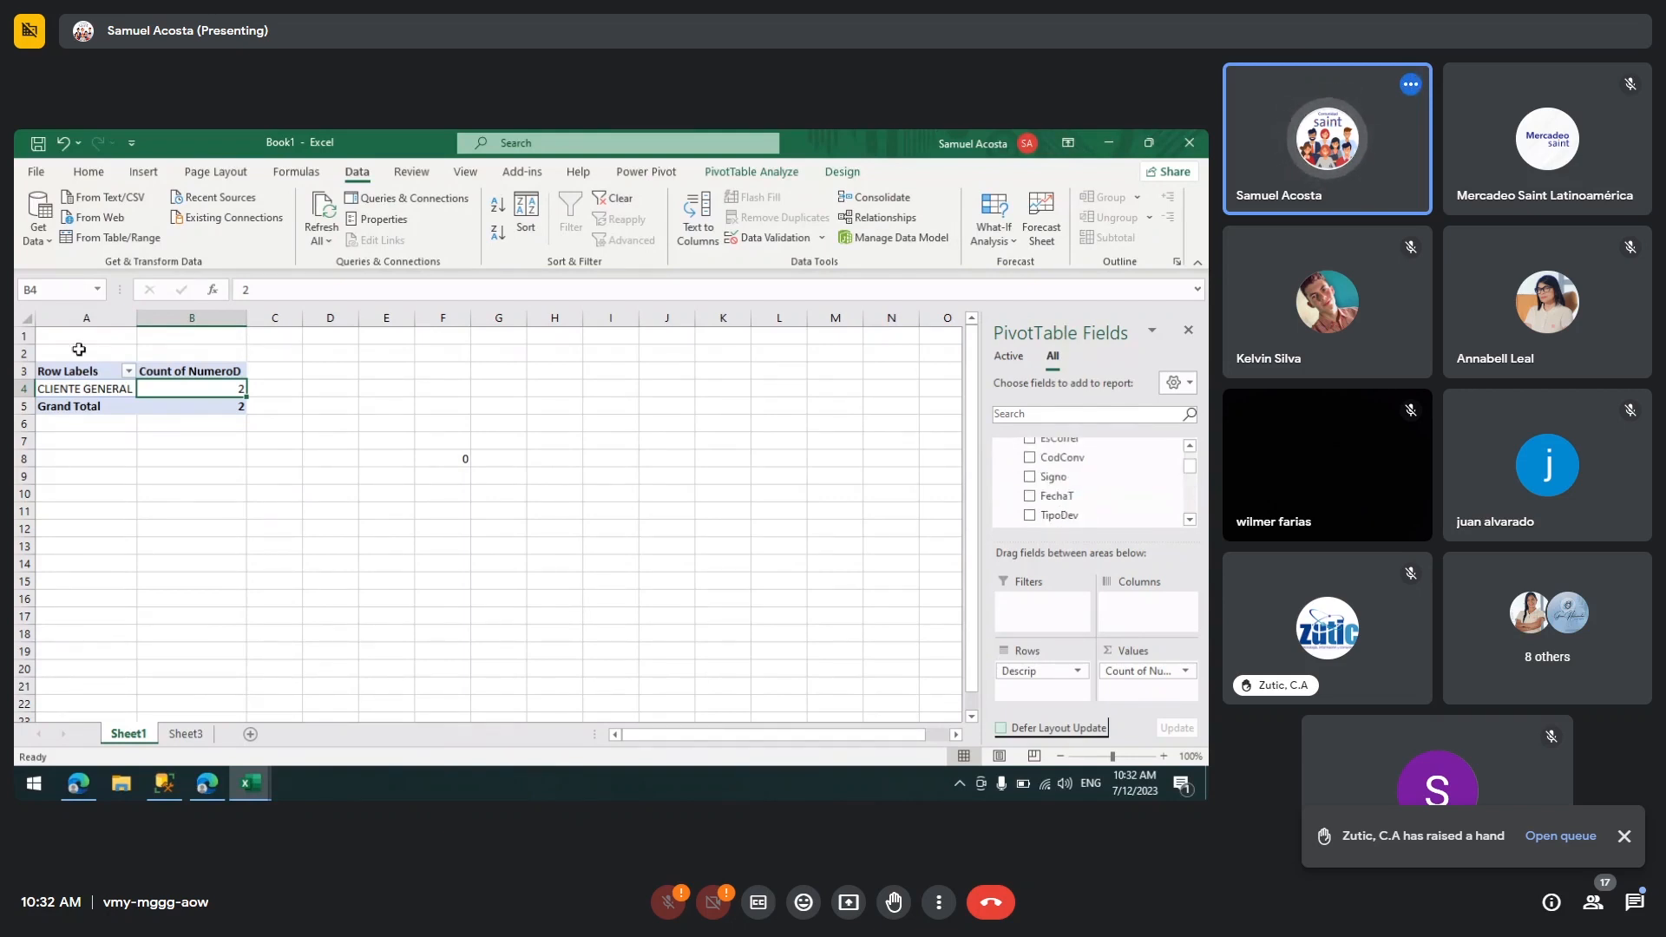
click(803, 175)
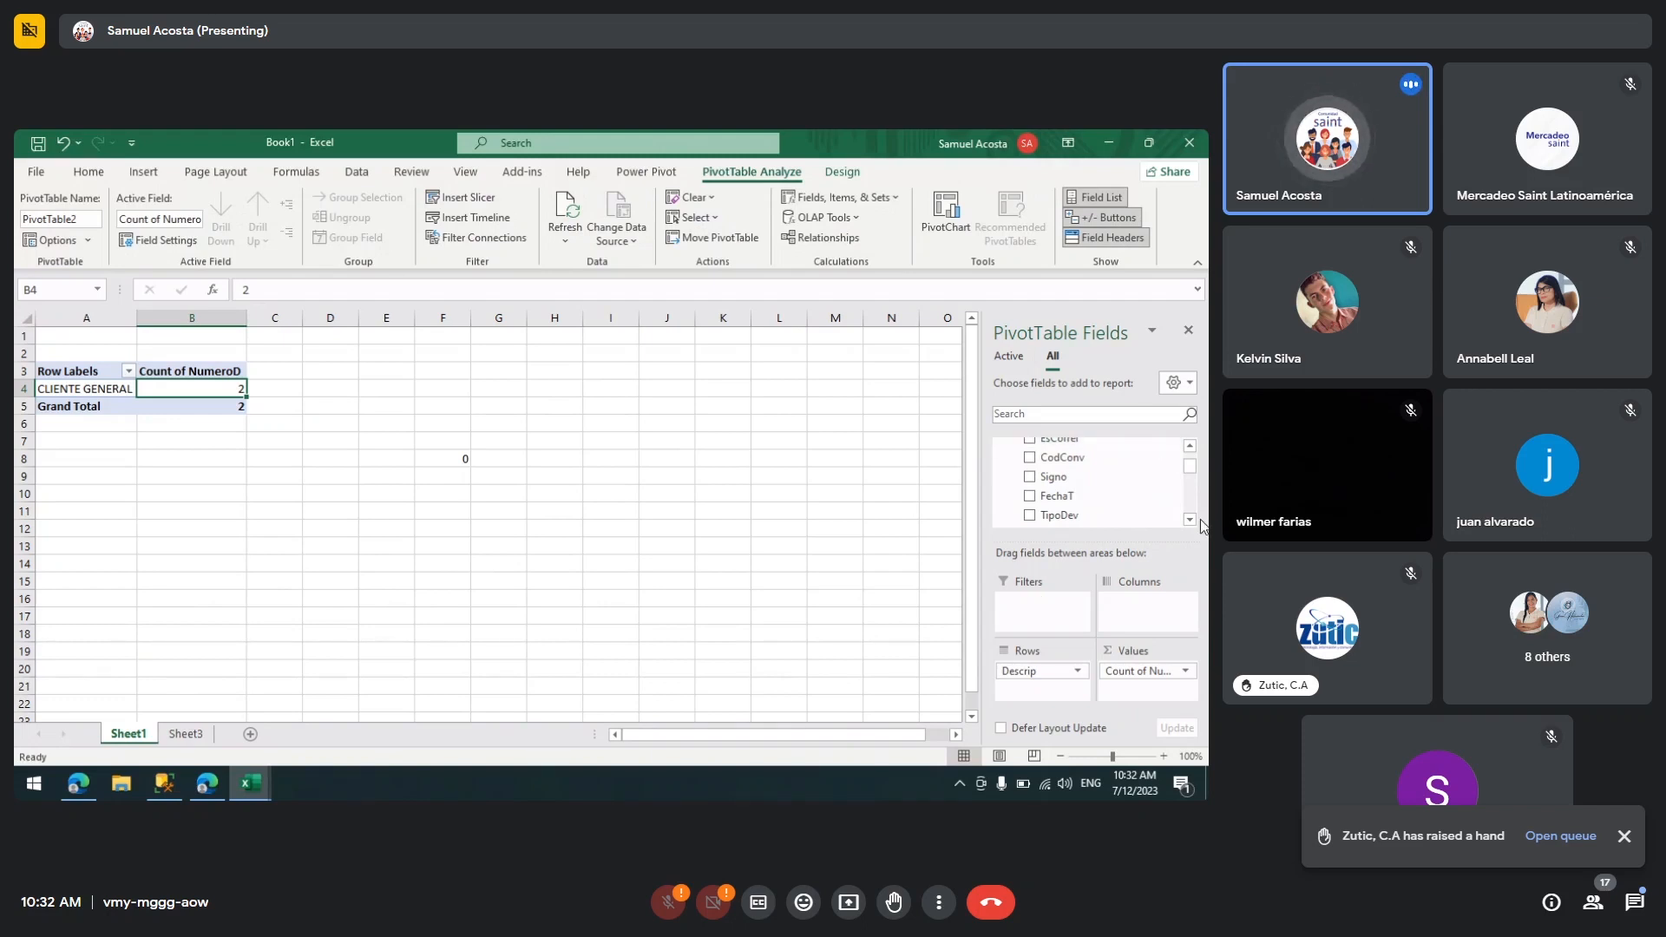
click(1065, 417)
text(fecha)
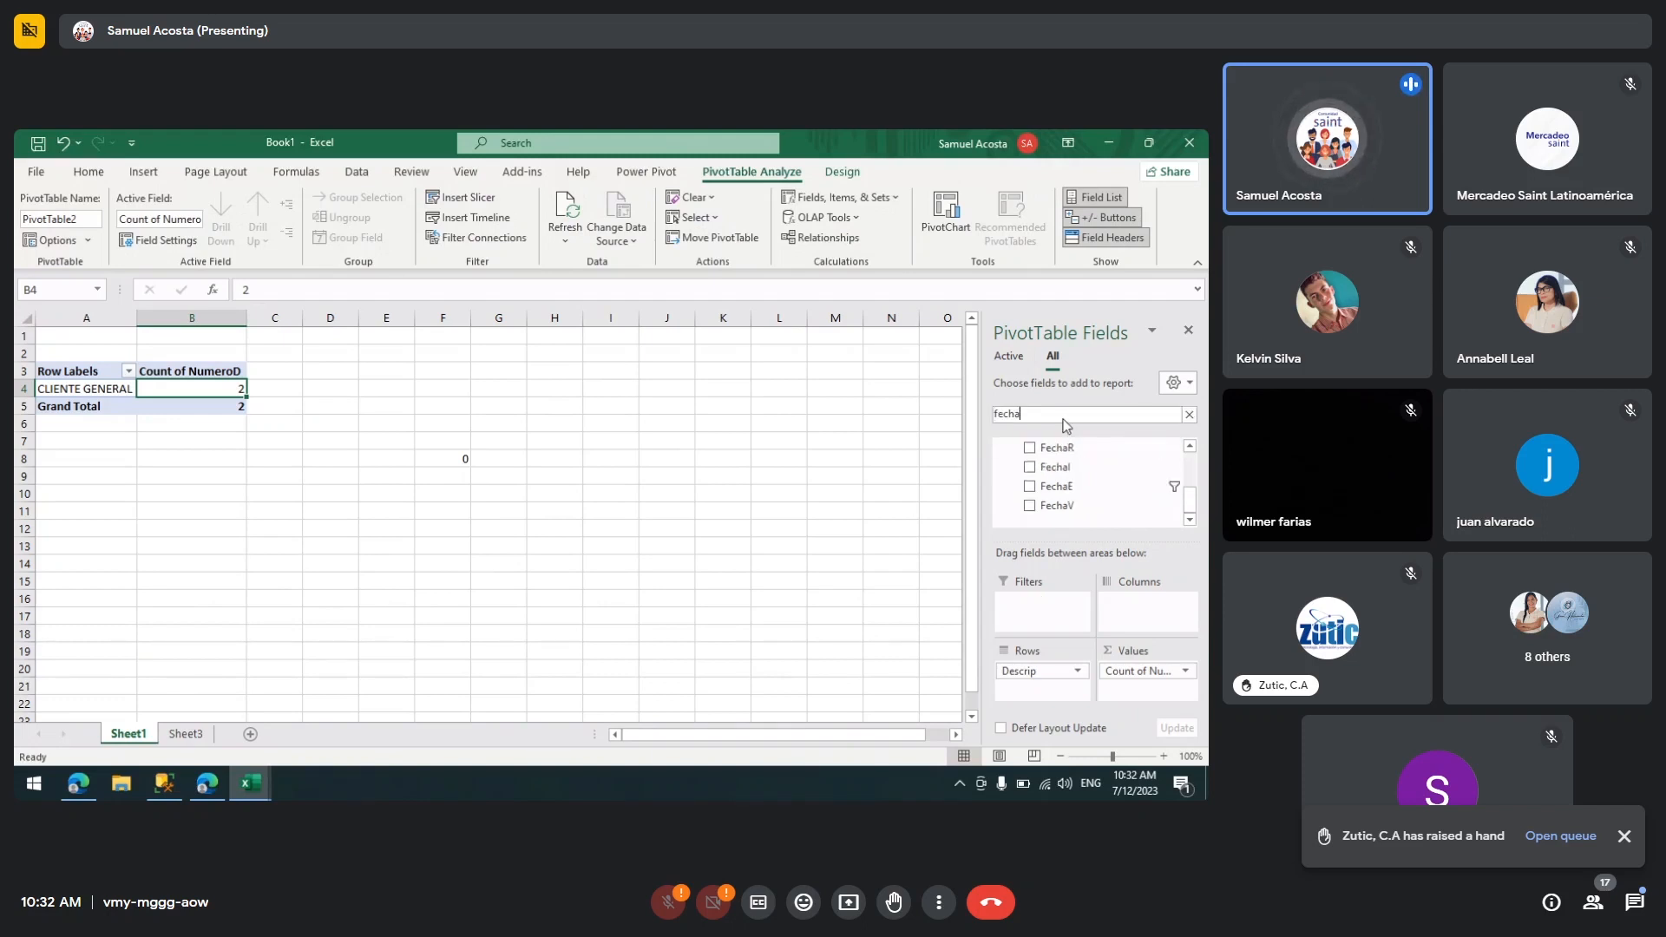
drag(1053, 484, 1039, 611)
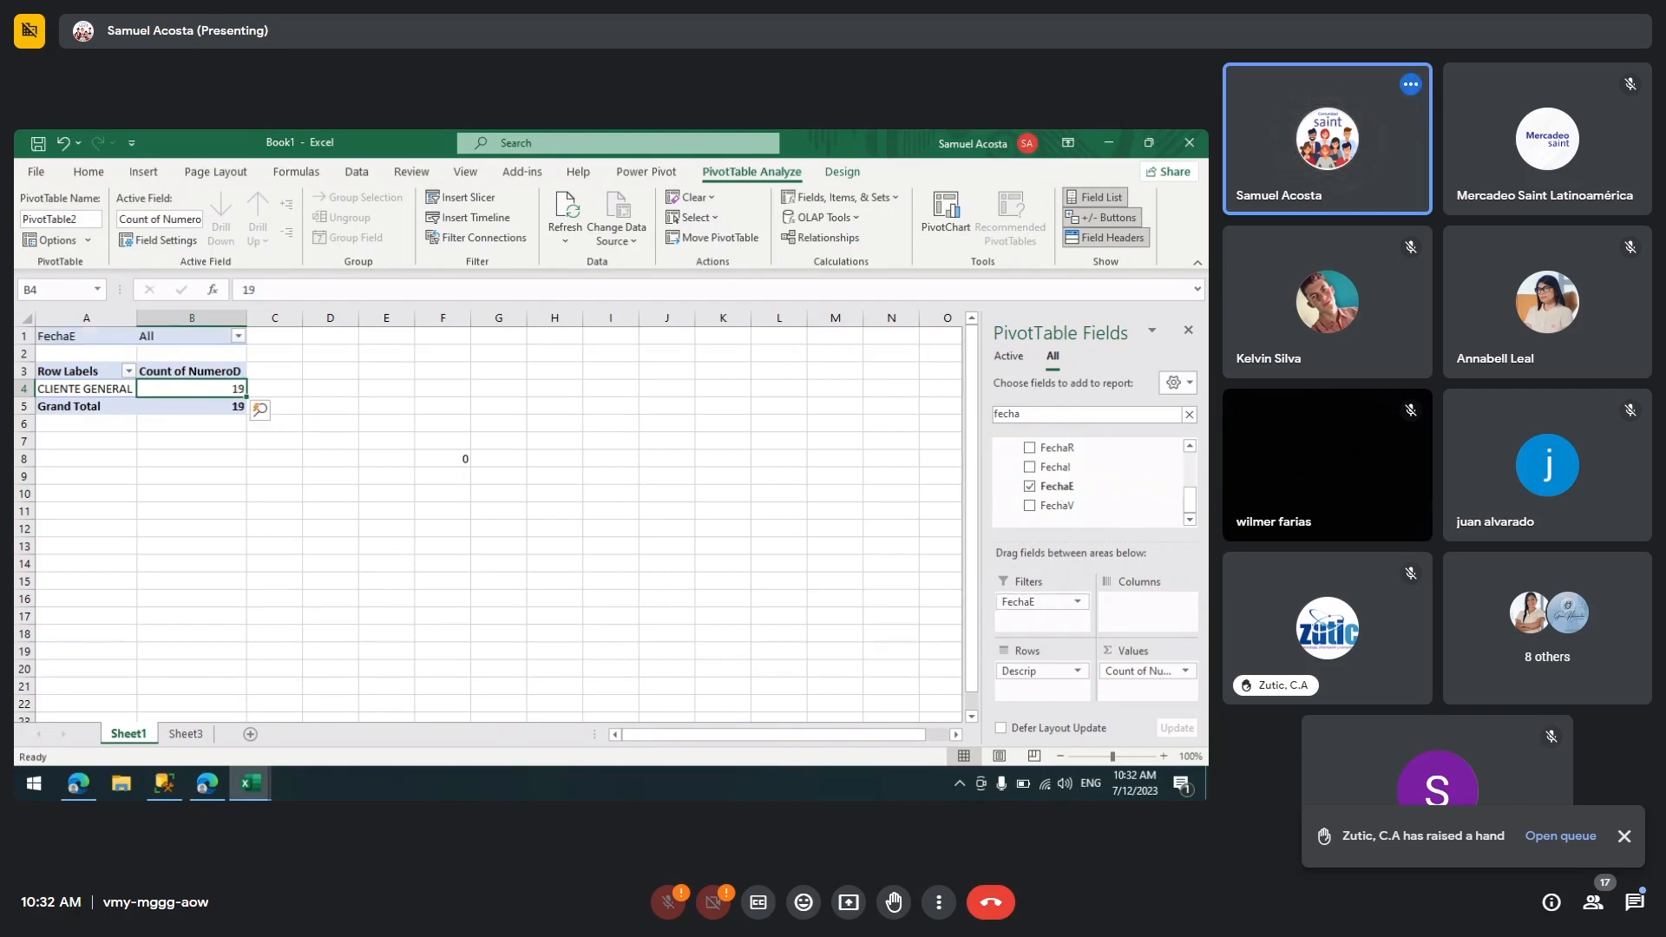
Step: Browse the FechaE filter's date-time entries without applying any filter
click(170, 740)
click(127, 736)
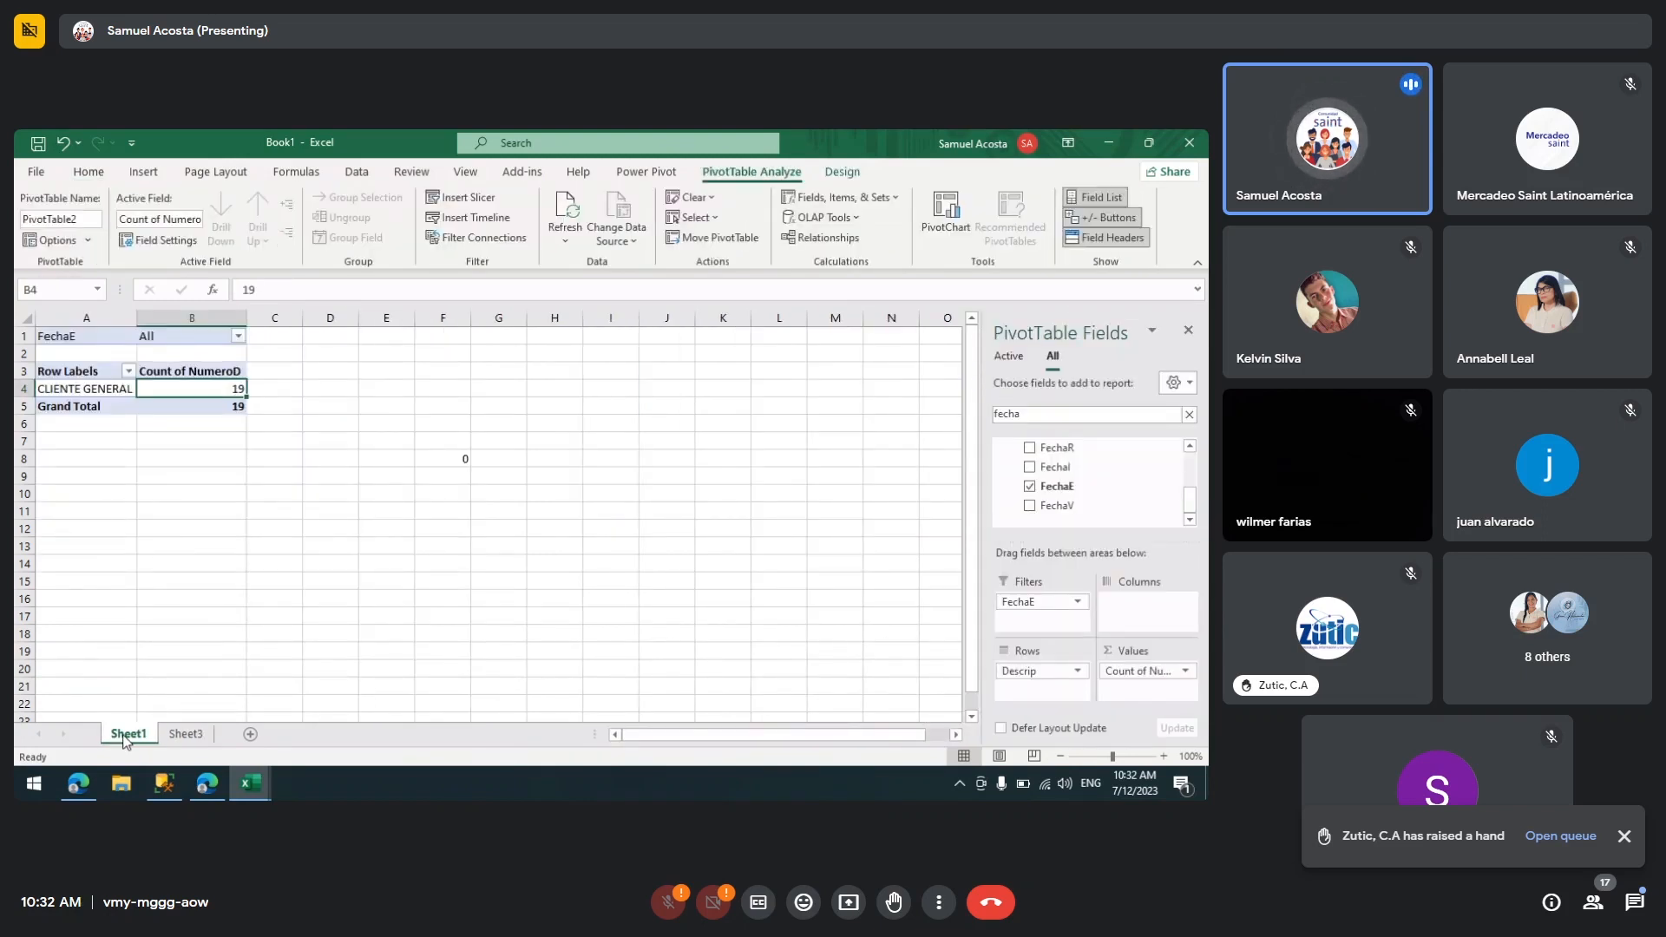
click(239, 337)
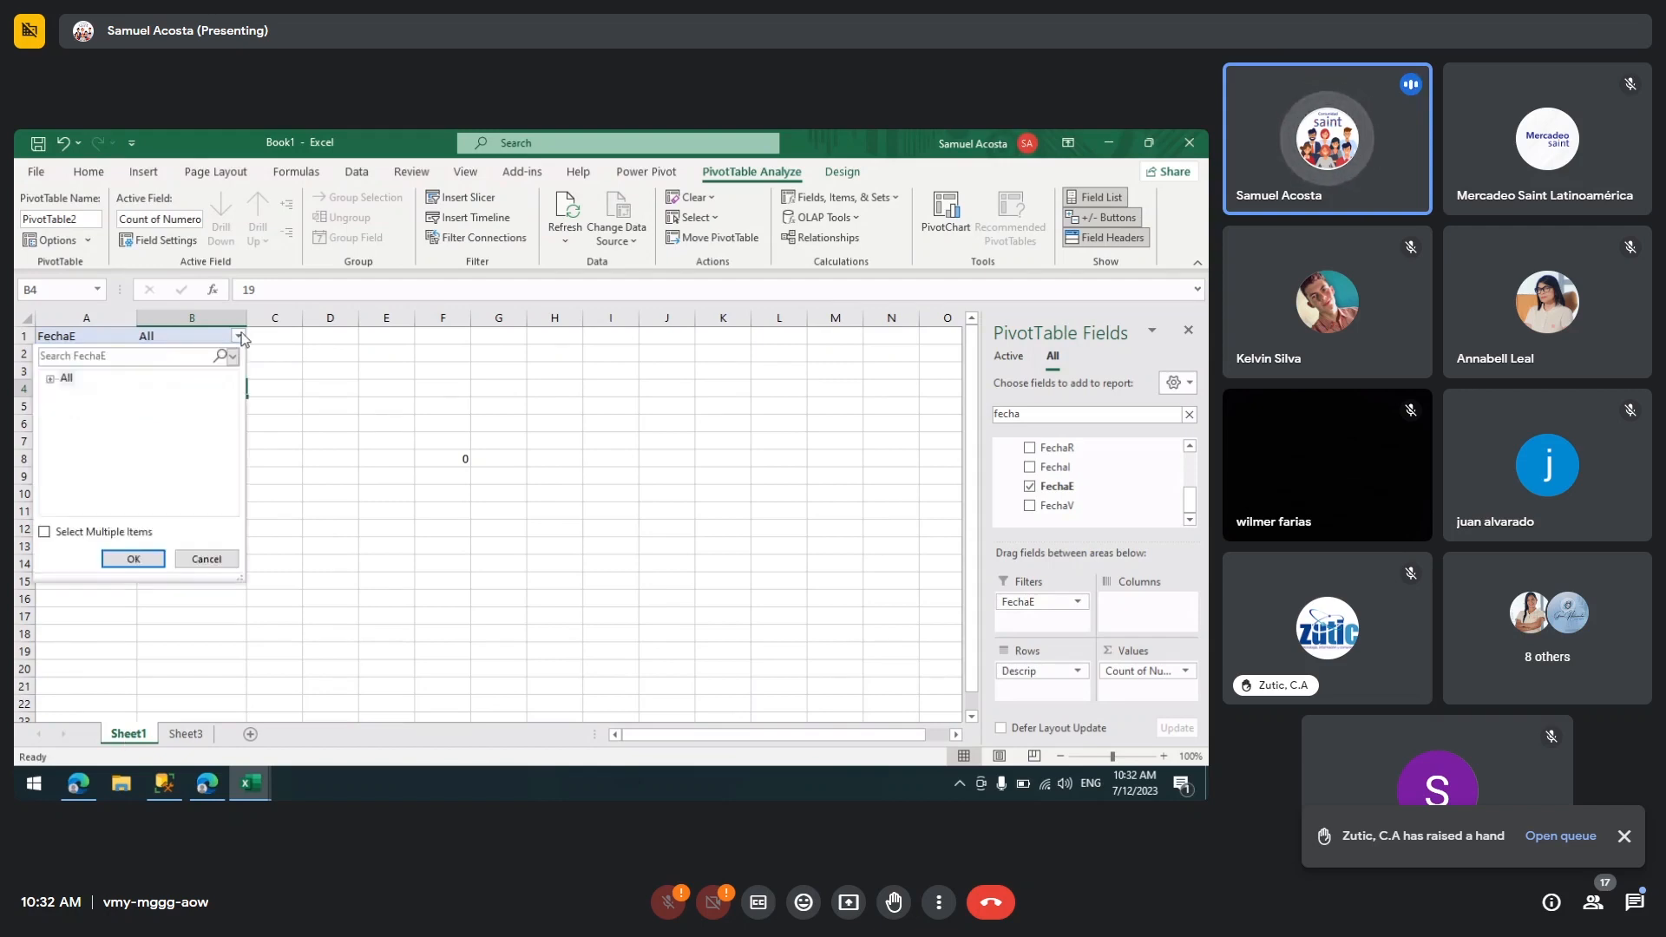
click(50, 379)
click(95, 411)
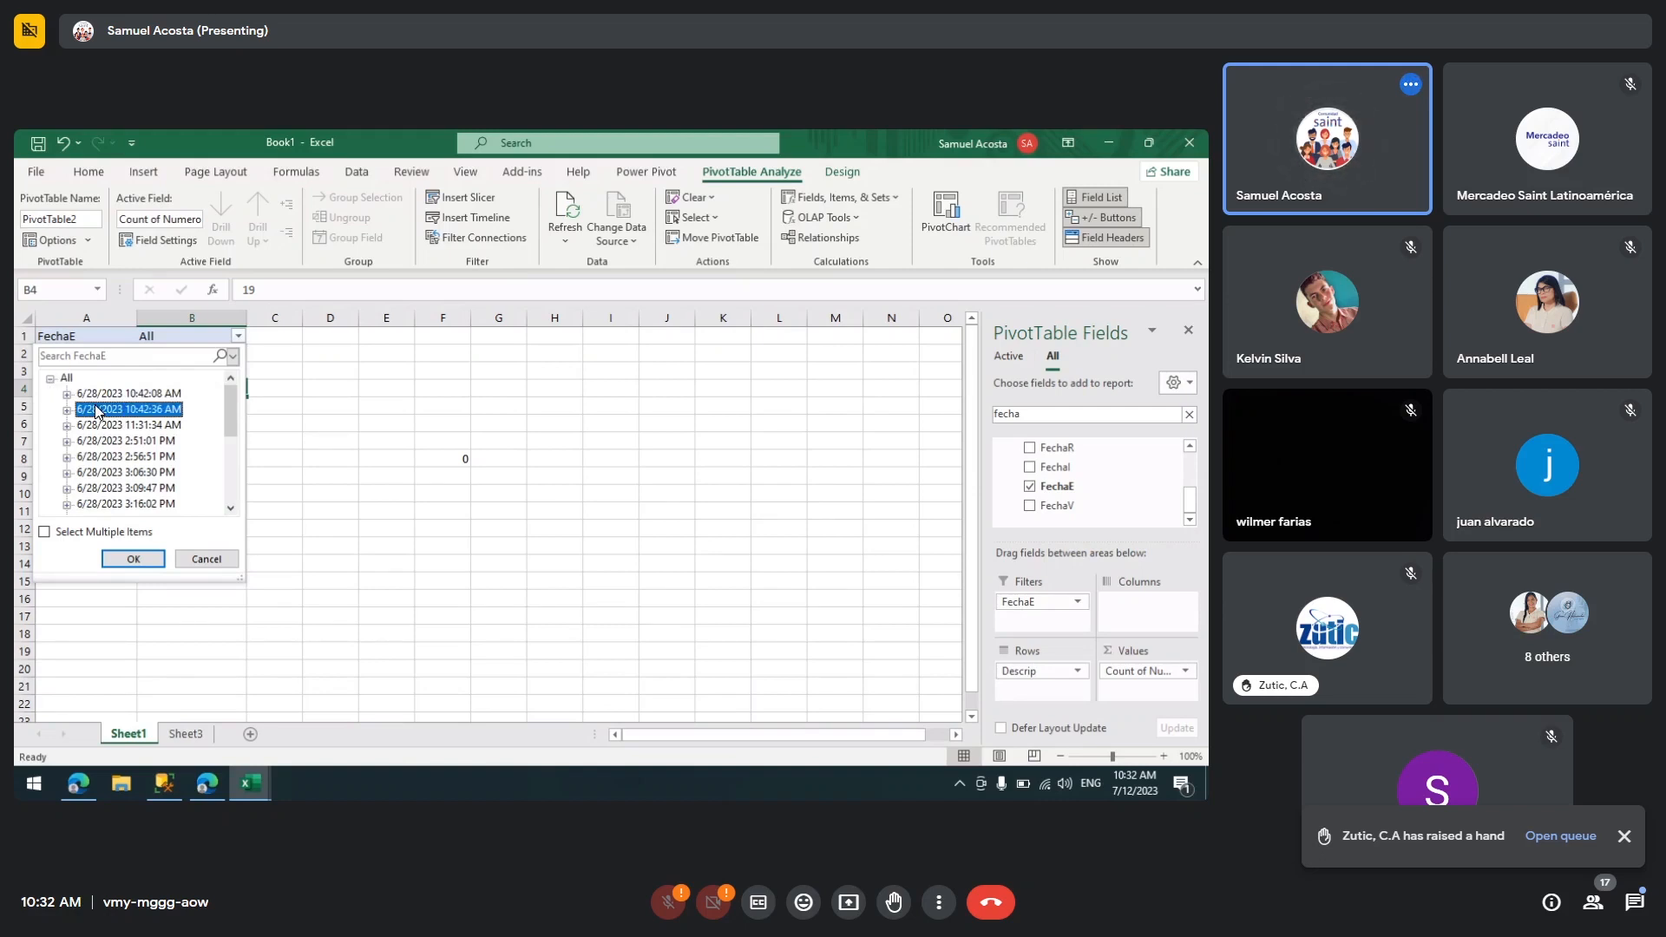
click(122, 504)
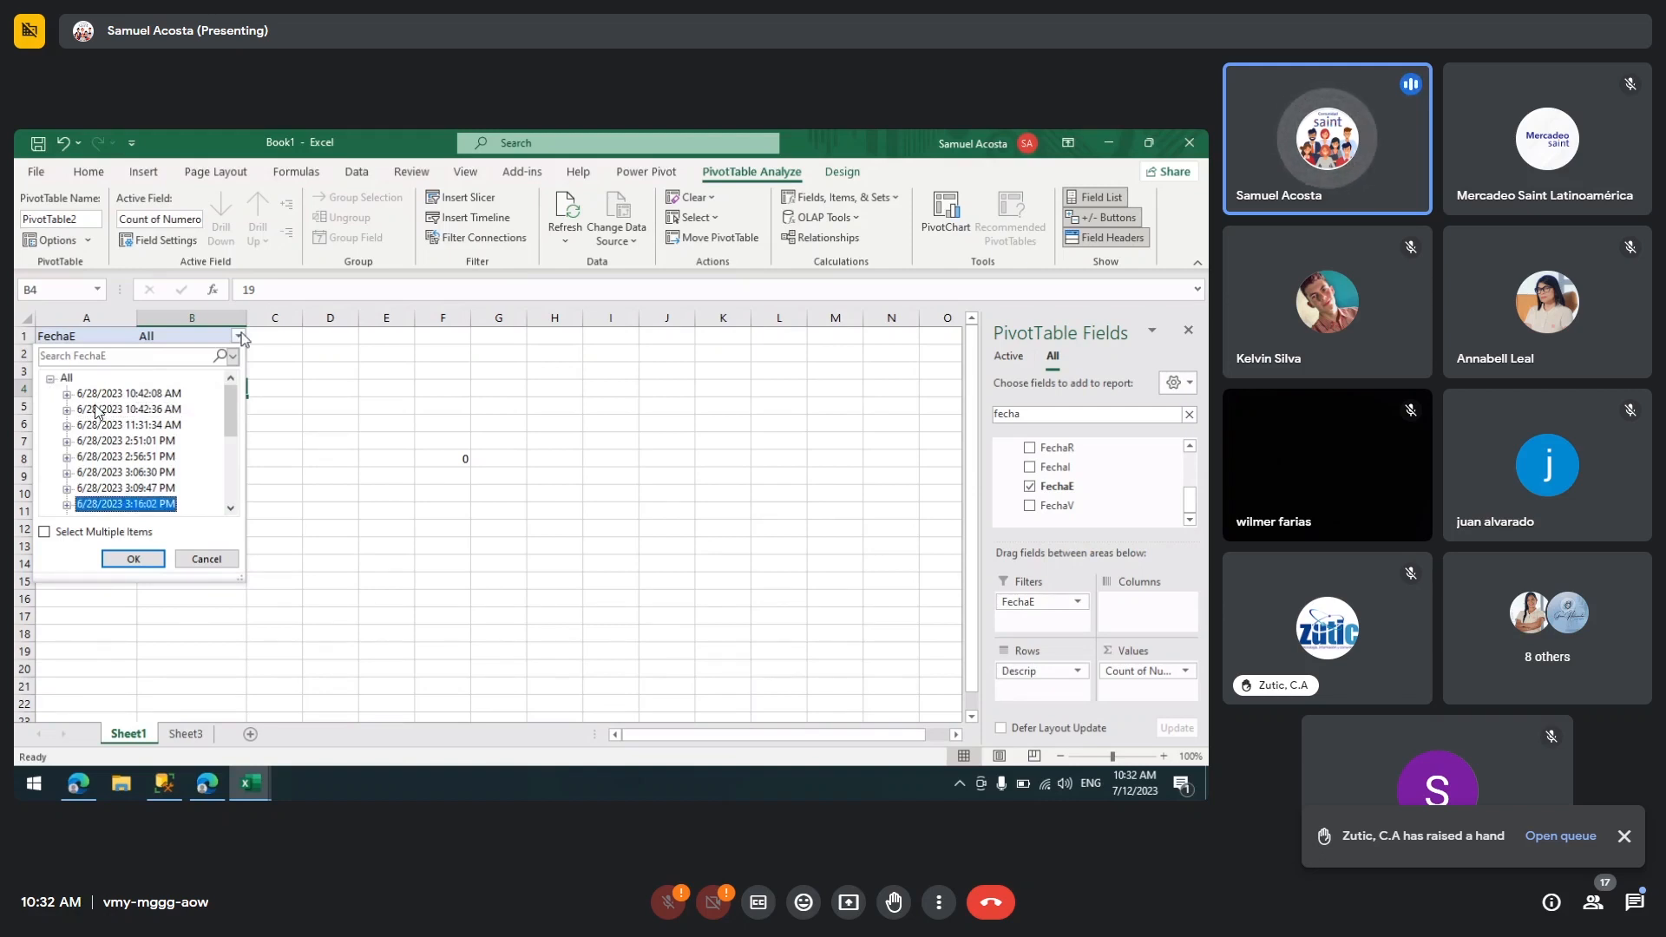
key(Down)
key(Down)
key(Down)
key(Down)
key(Down)
key(Down)
key(Down)
key(Down)
key(Down)
key(Down)
key(Down)
click(206, 558)
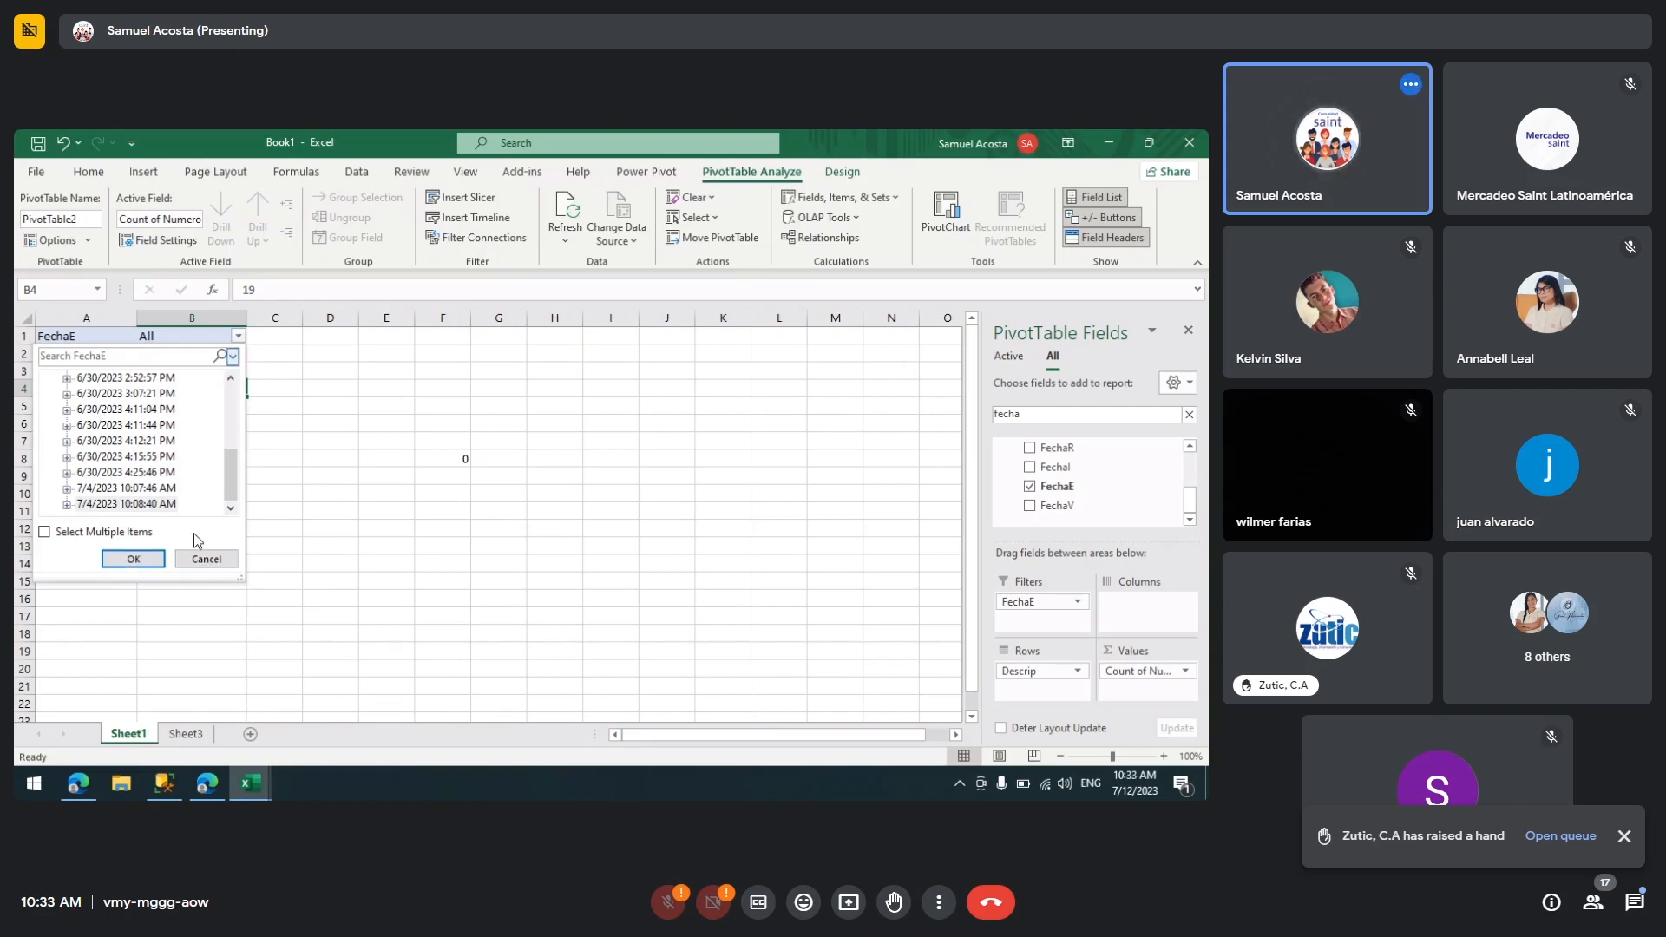
click(200, 555)
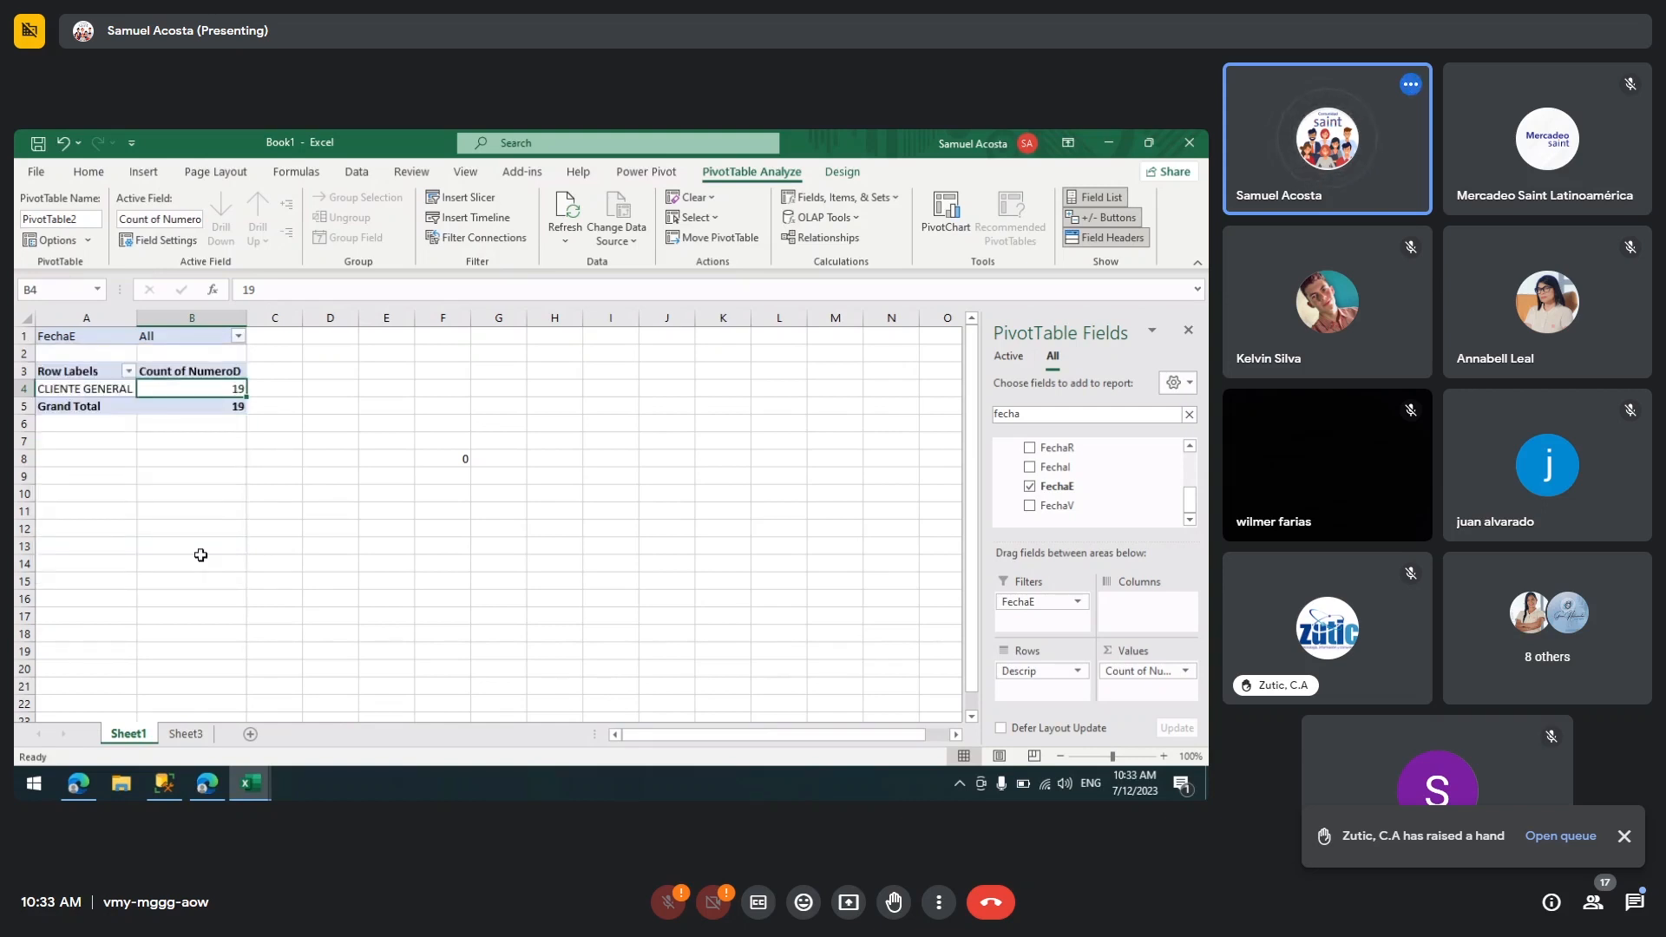
click(200, 560)
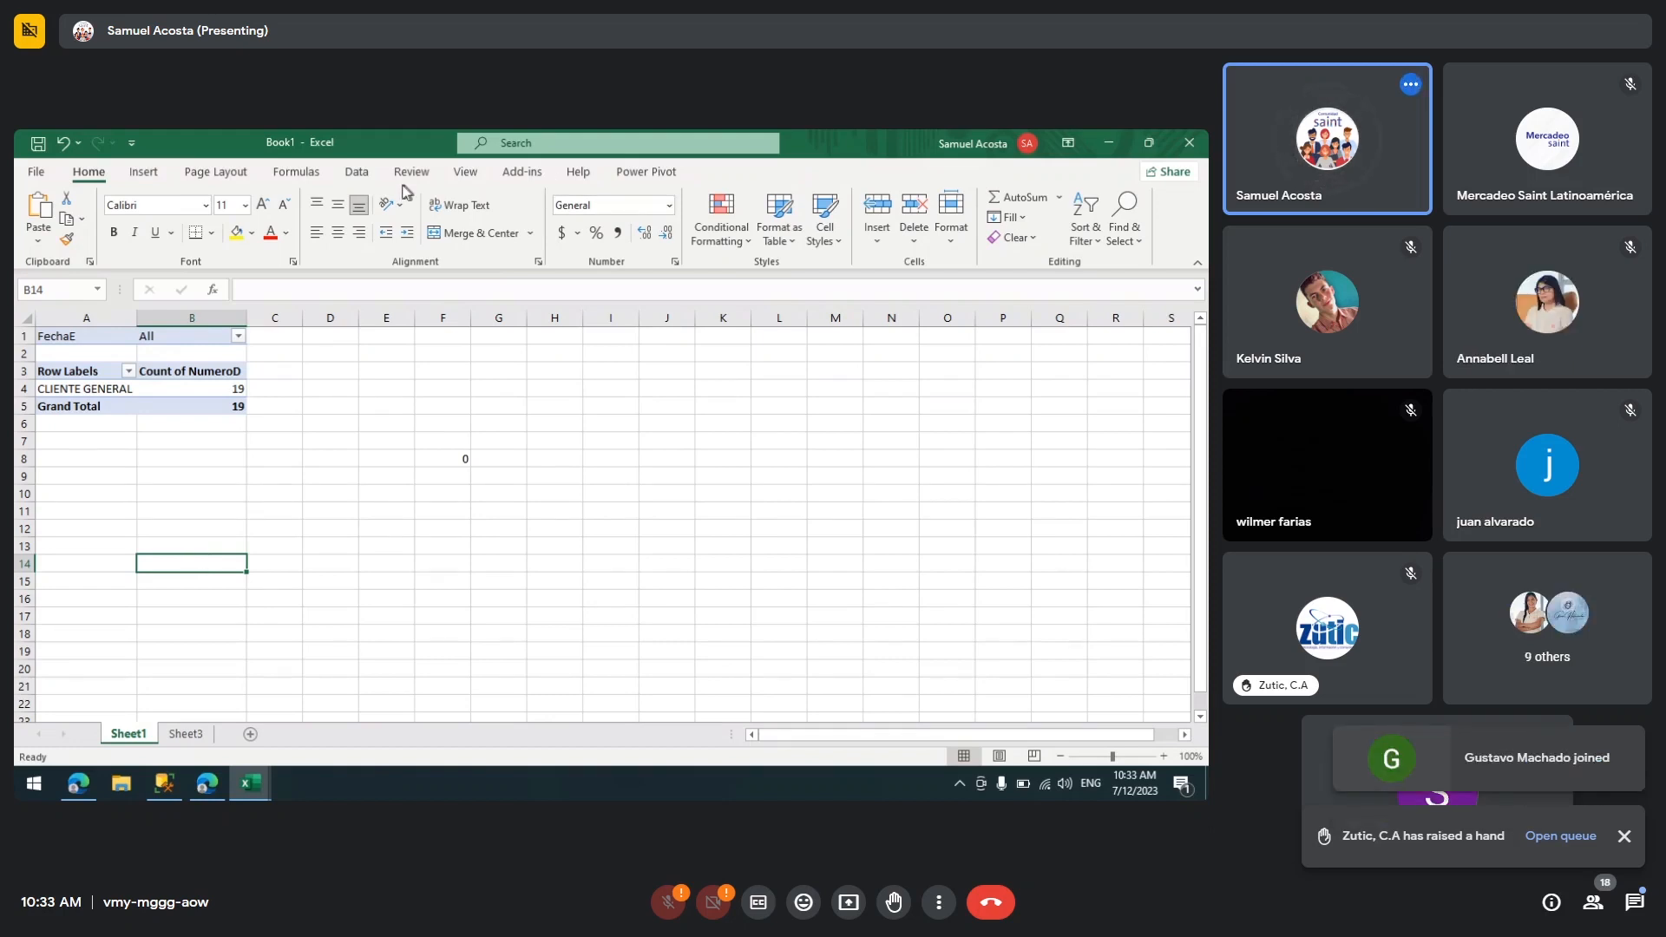
Step: Open the SAFACT query from Queries & Connections in the Power Query Editor
click(351, 175)
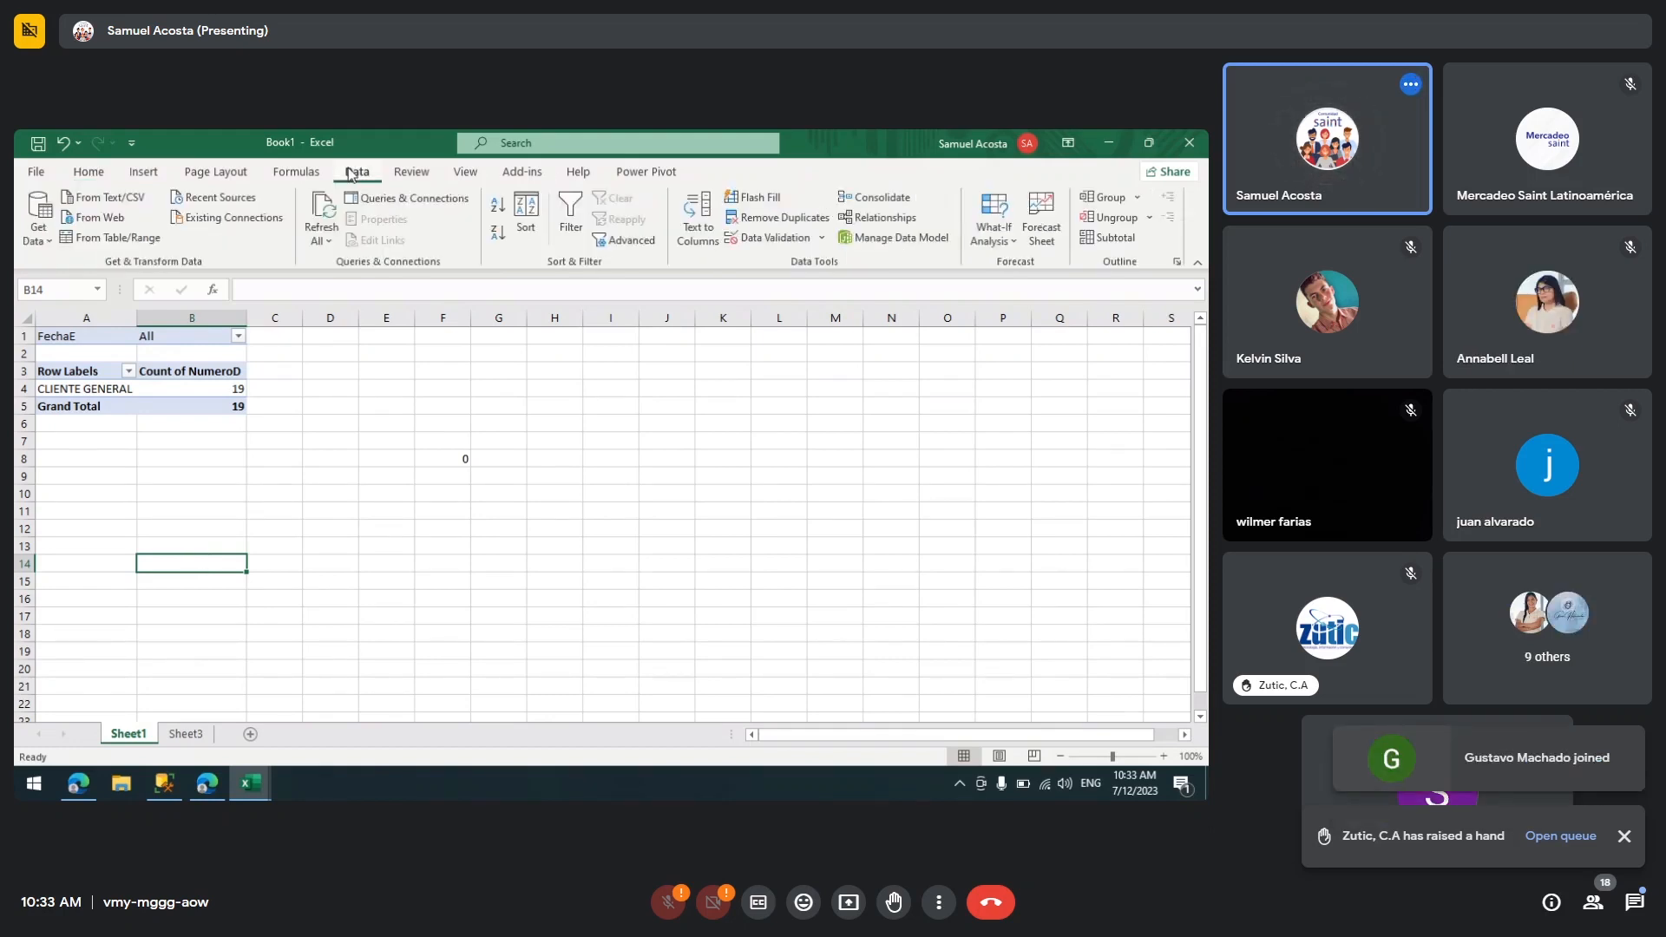
click(413, 206)
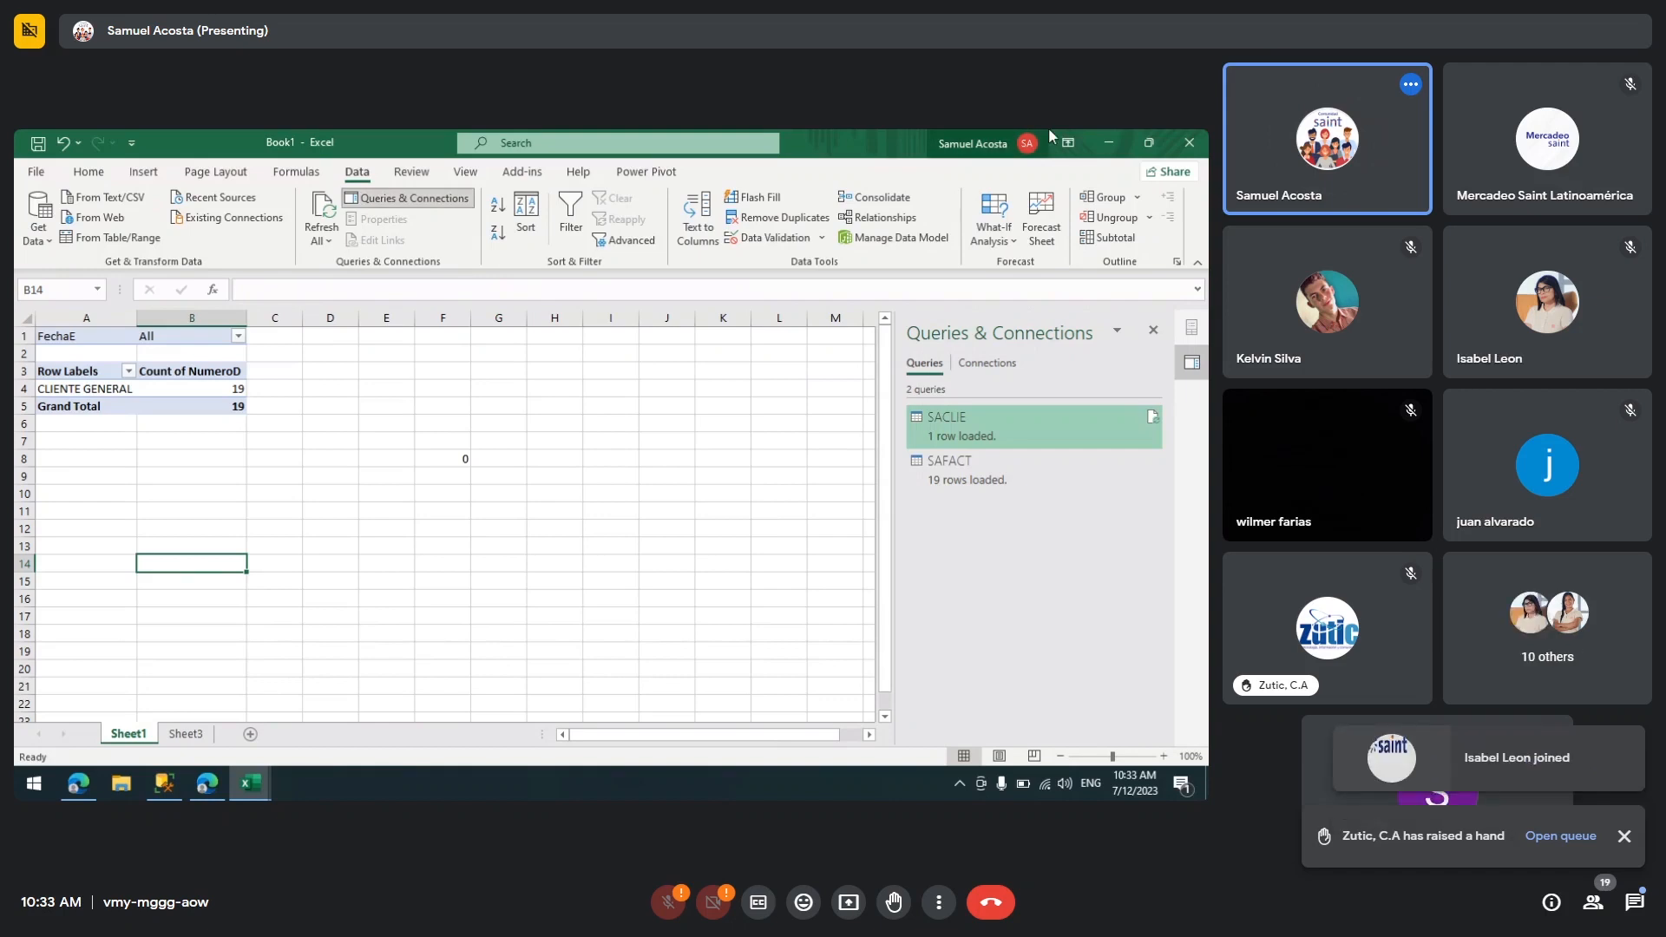
double_click(1005, 472)
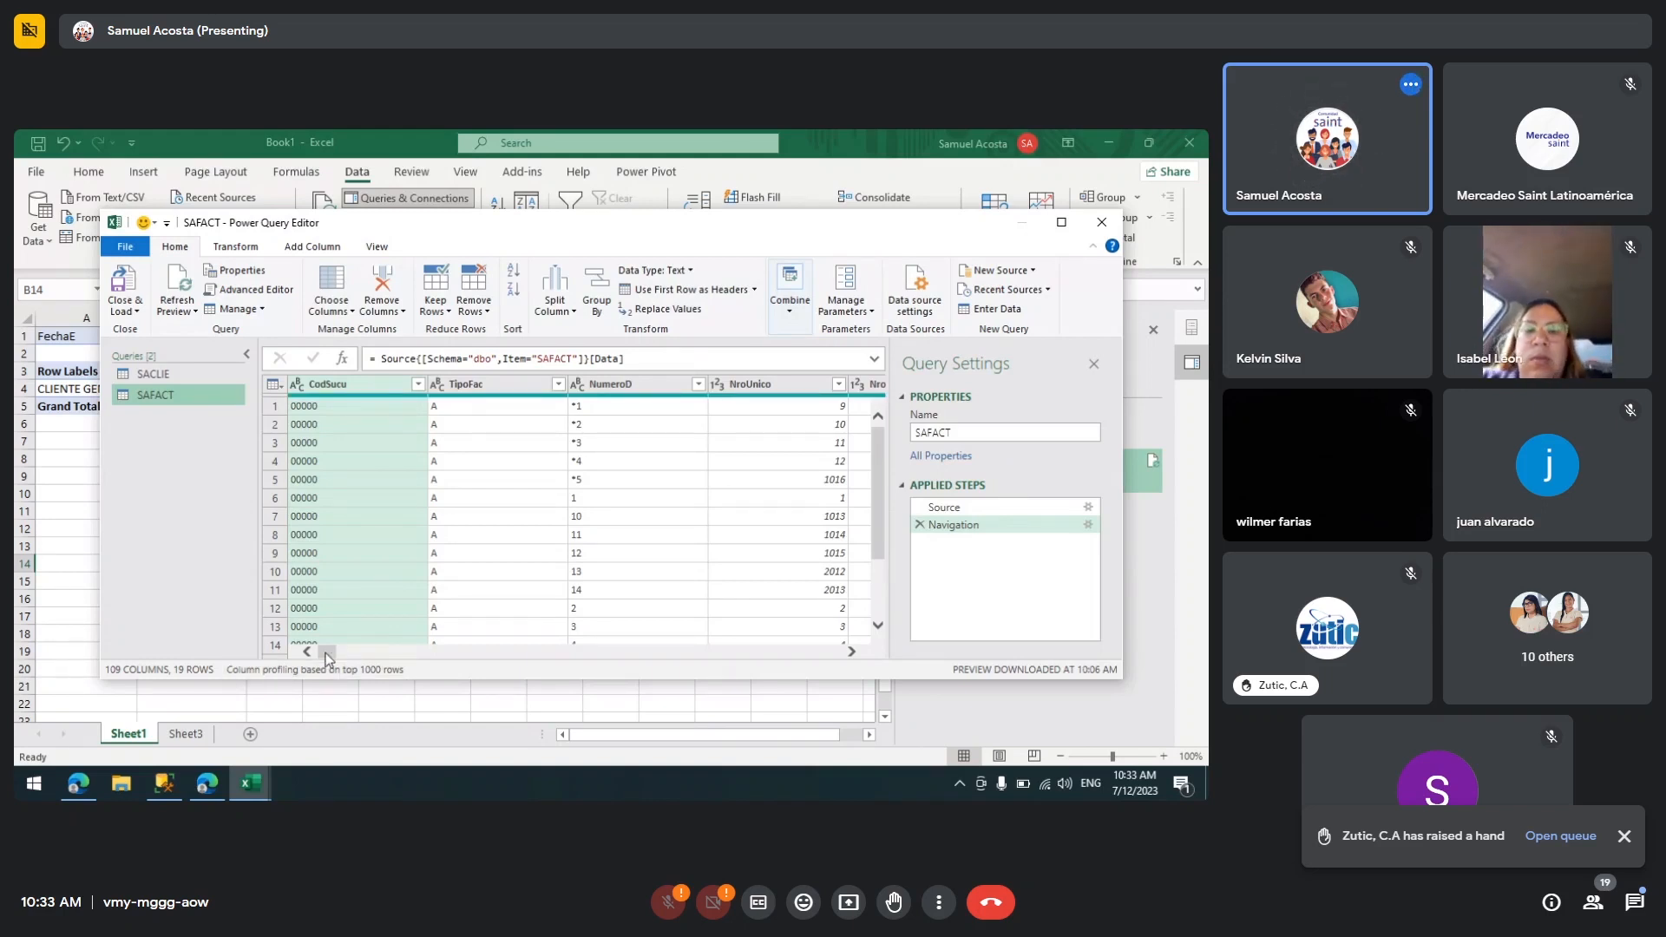
Step: Transform the SAFACT query's FechaE column to Date Only
click(853, 652)
click(853, 652)
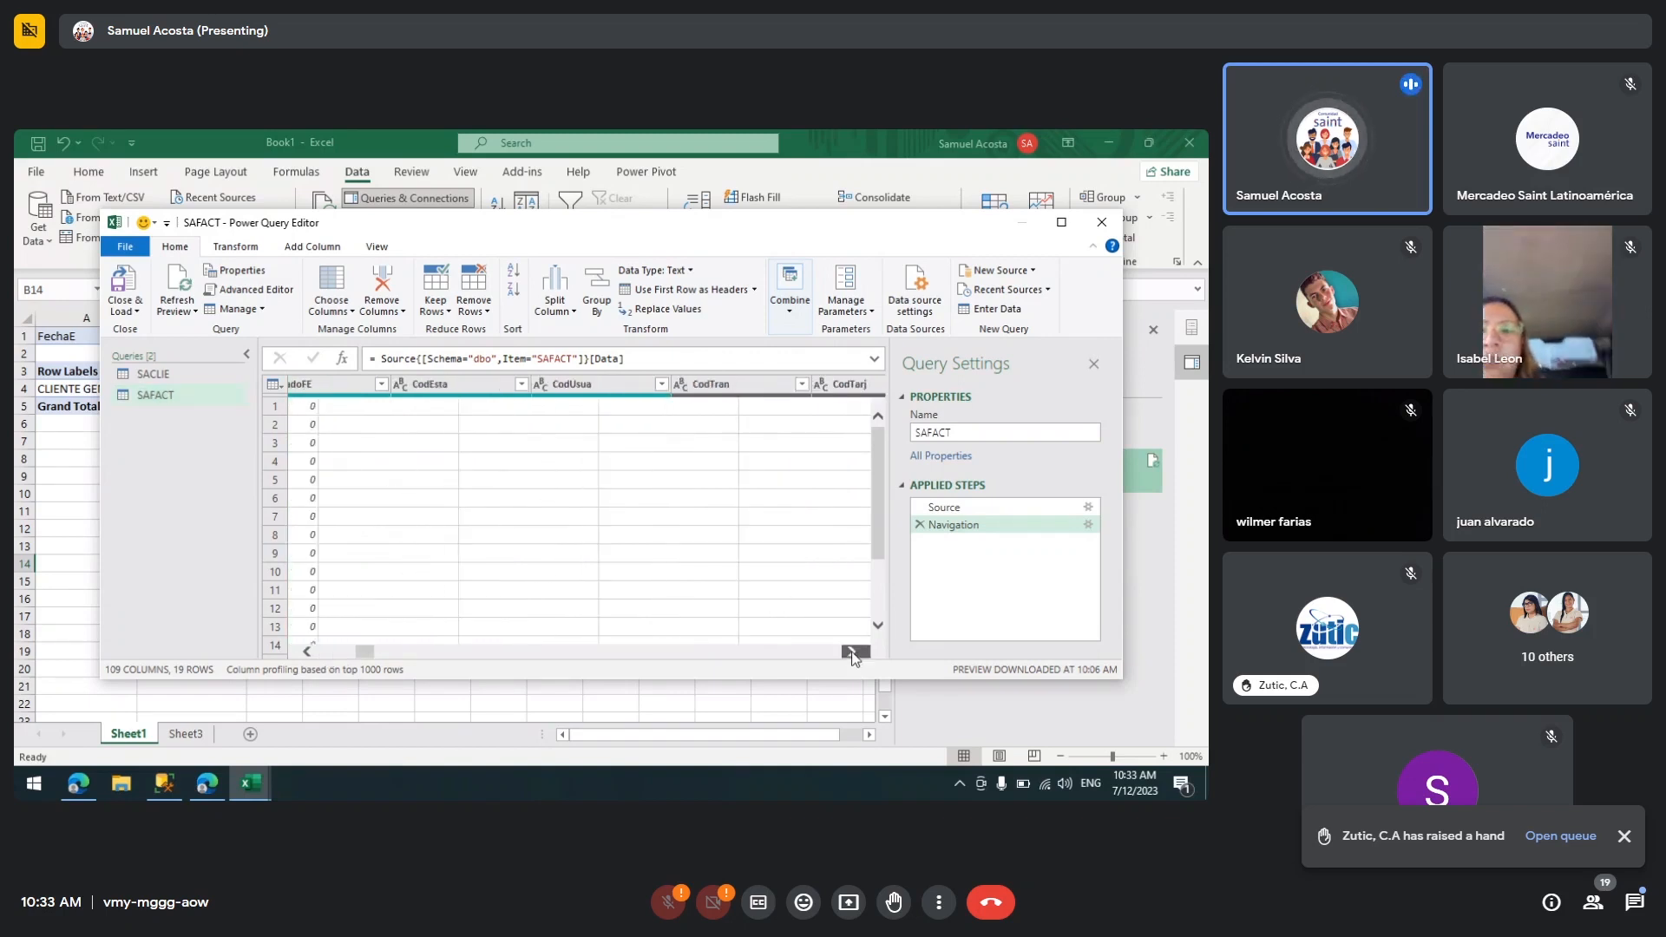
click(853, 652)
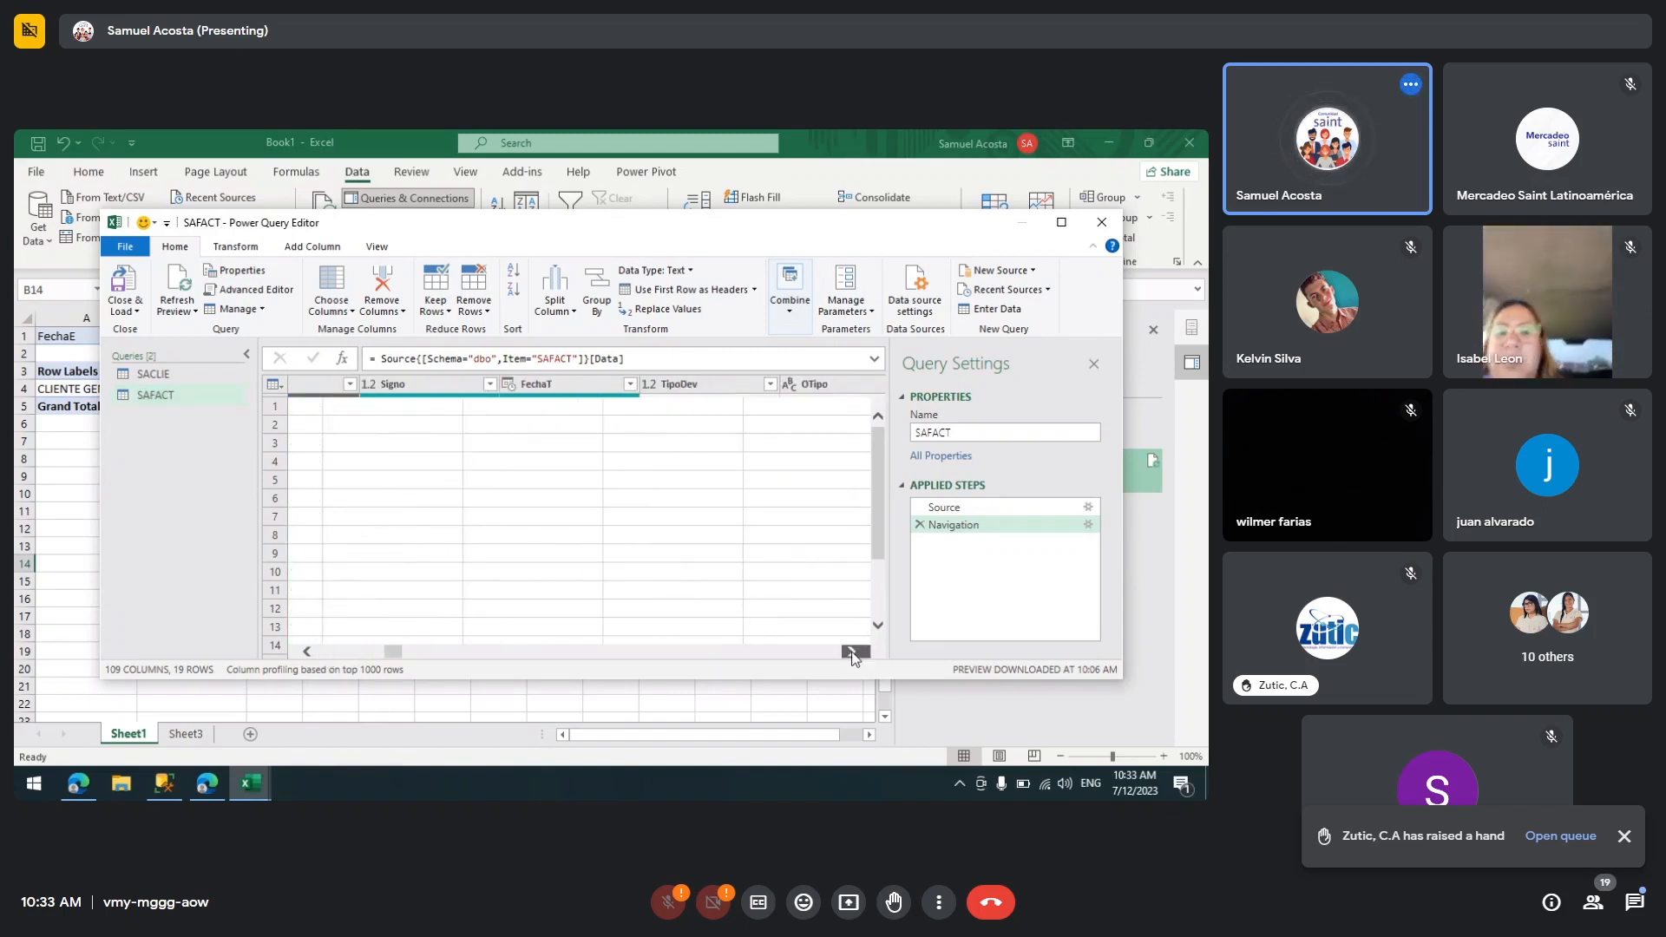
click(853, 651)
click(853, 652)
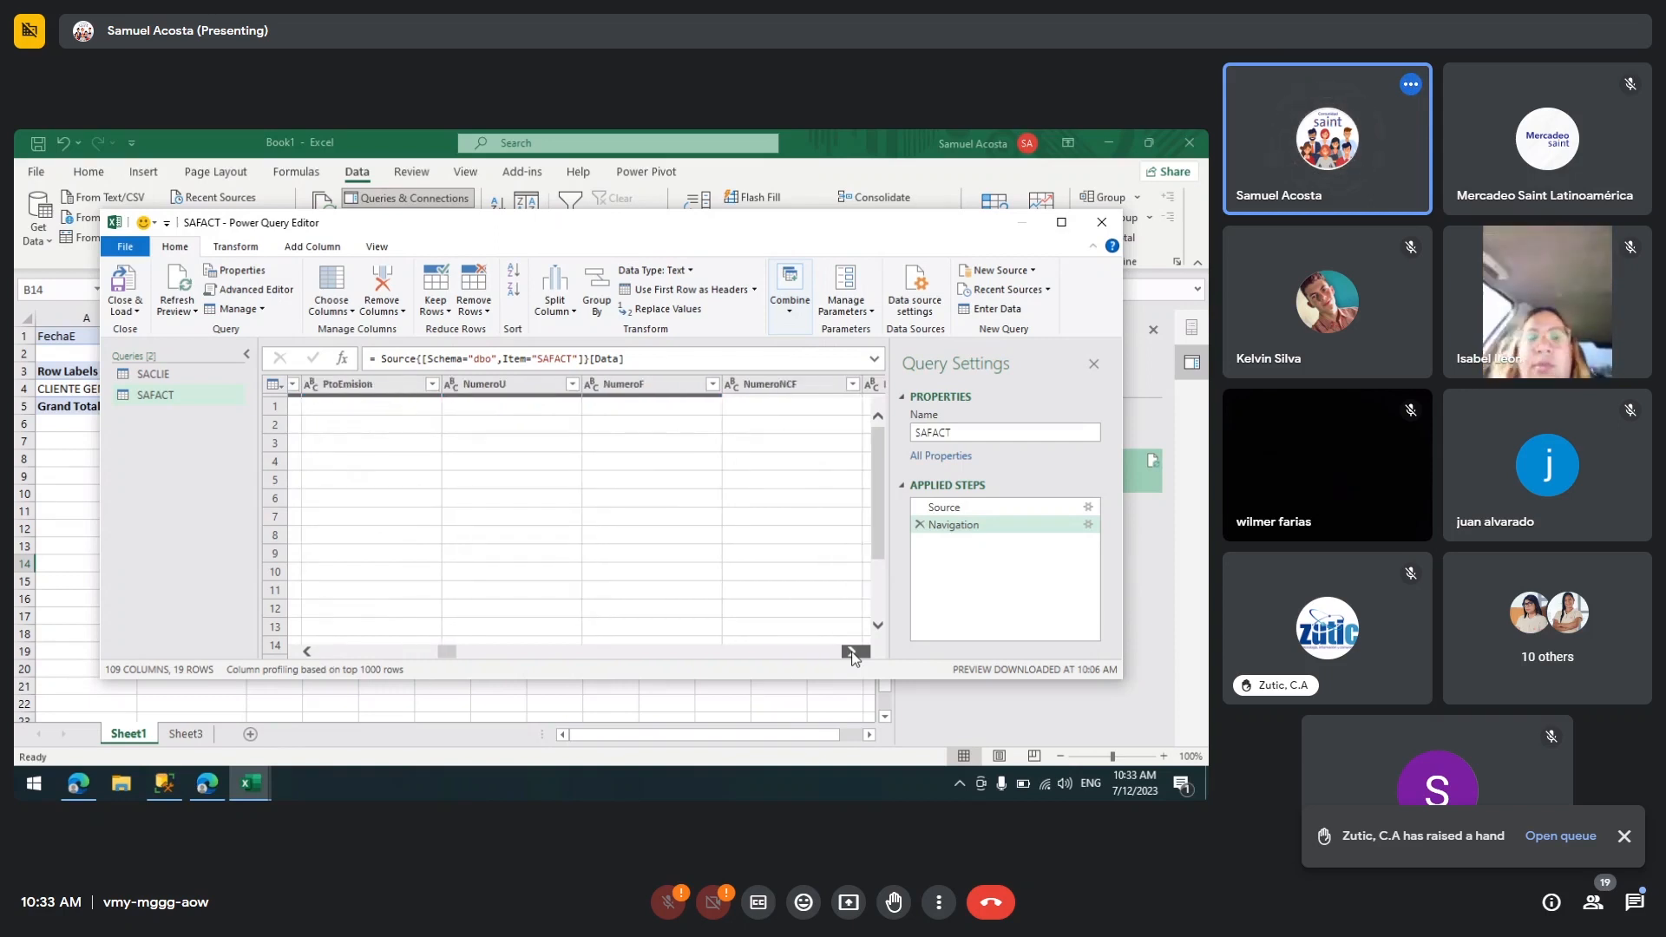
click(853, 651)
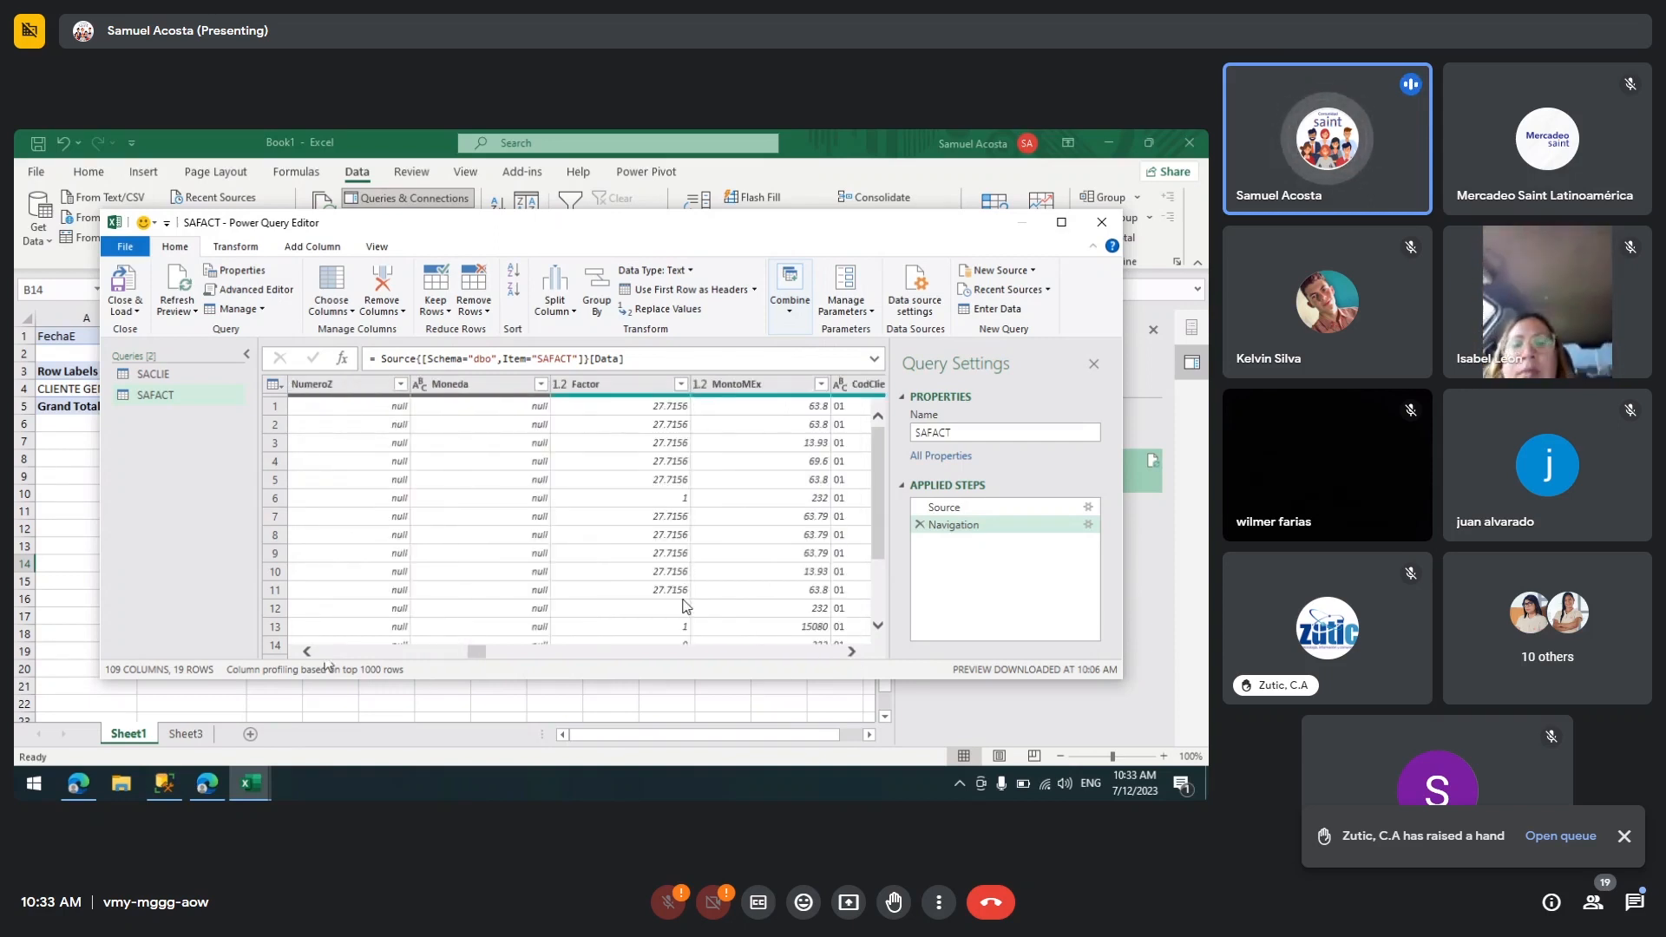
drag(478, 652, 390, 656)
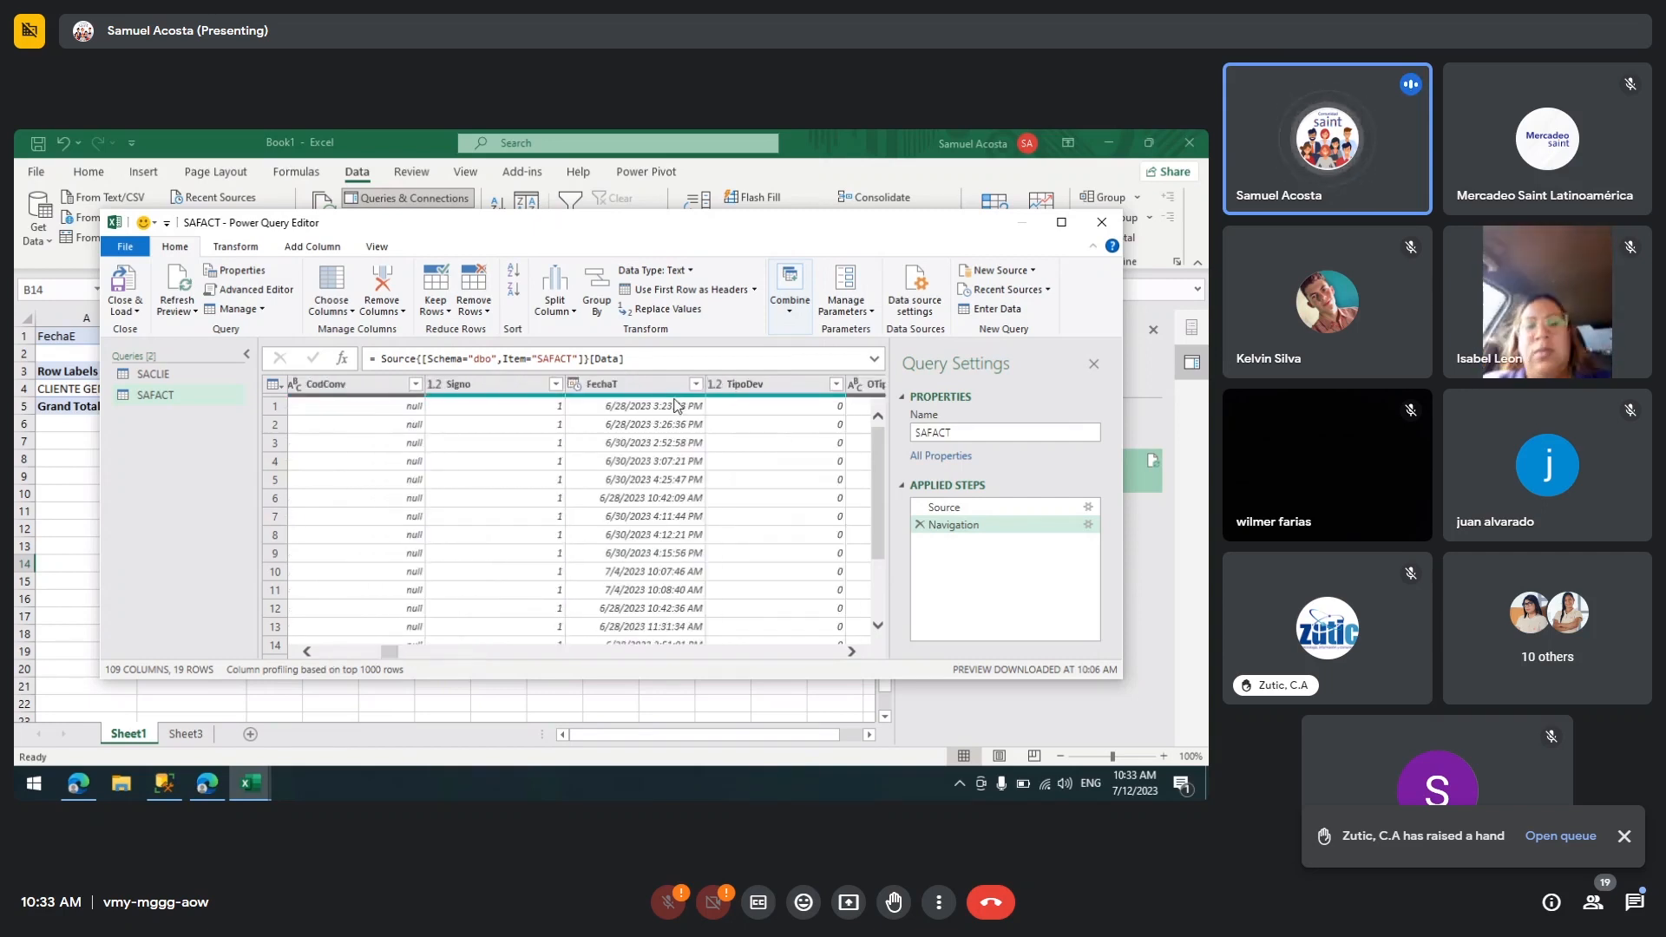
drag(390, 652, 586, 672)
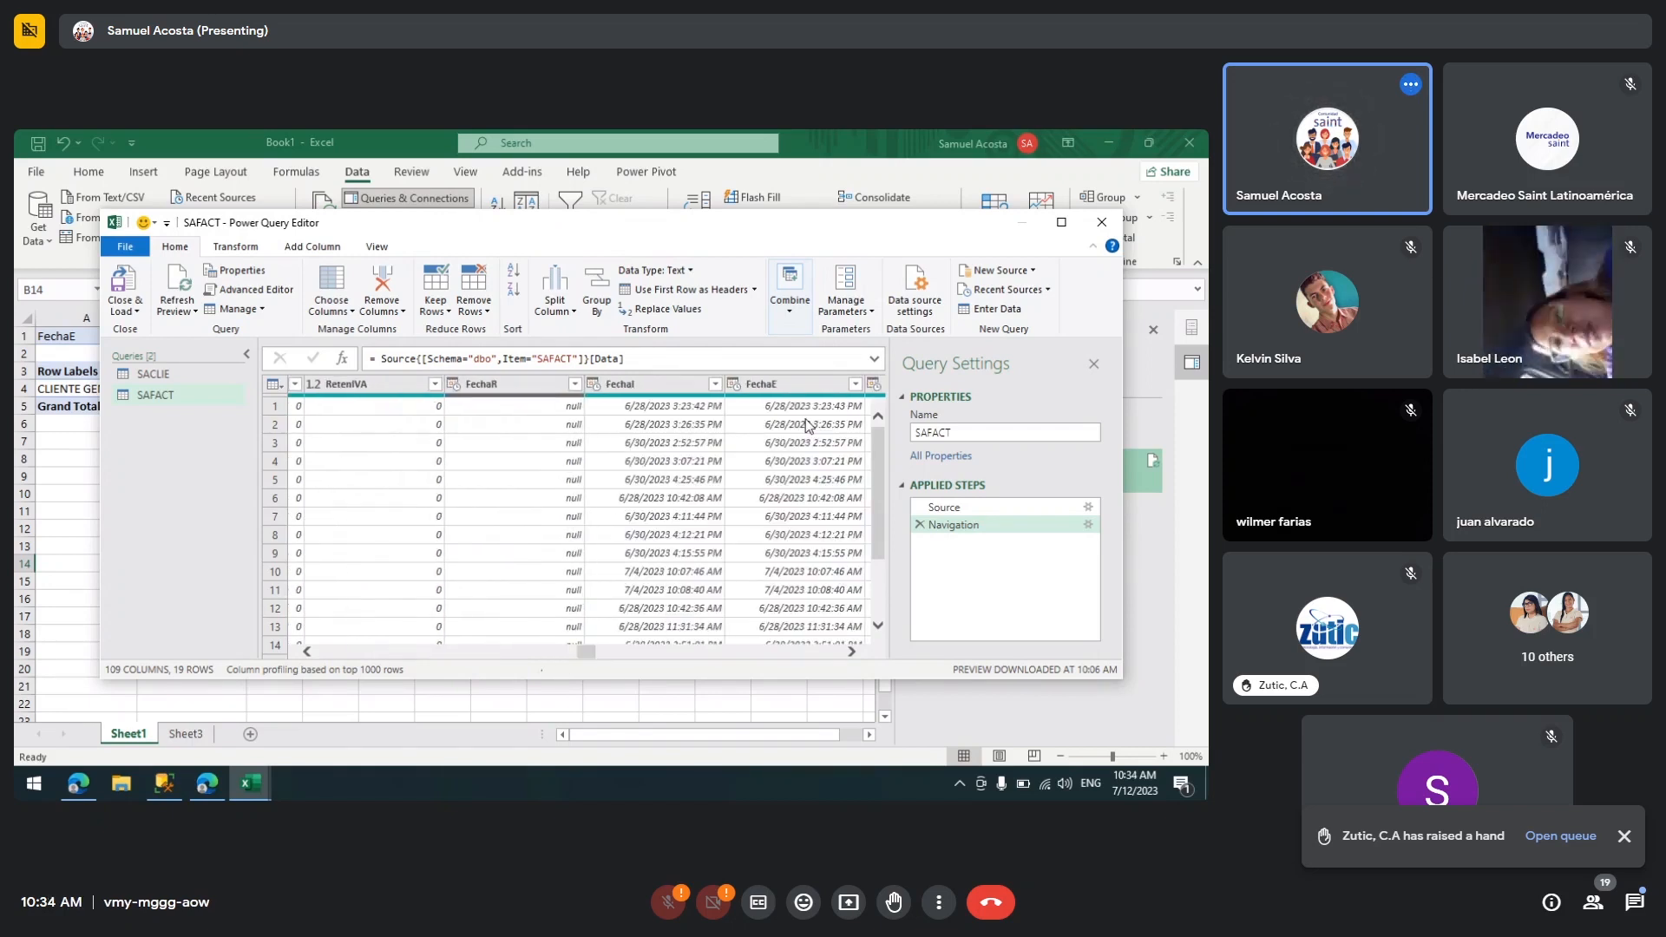
click(789, 387)
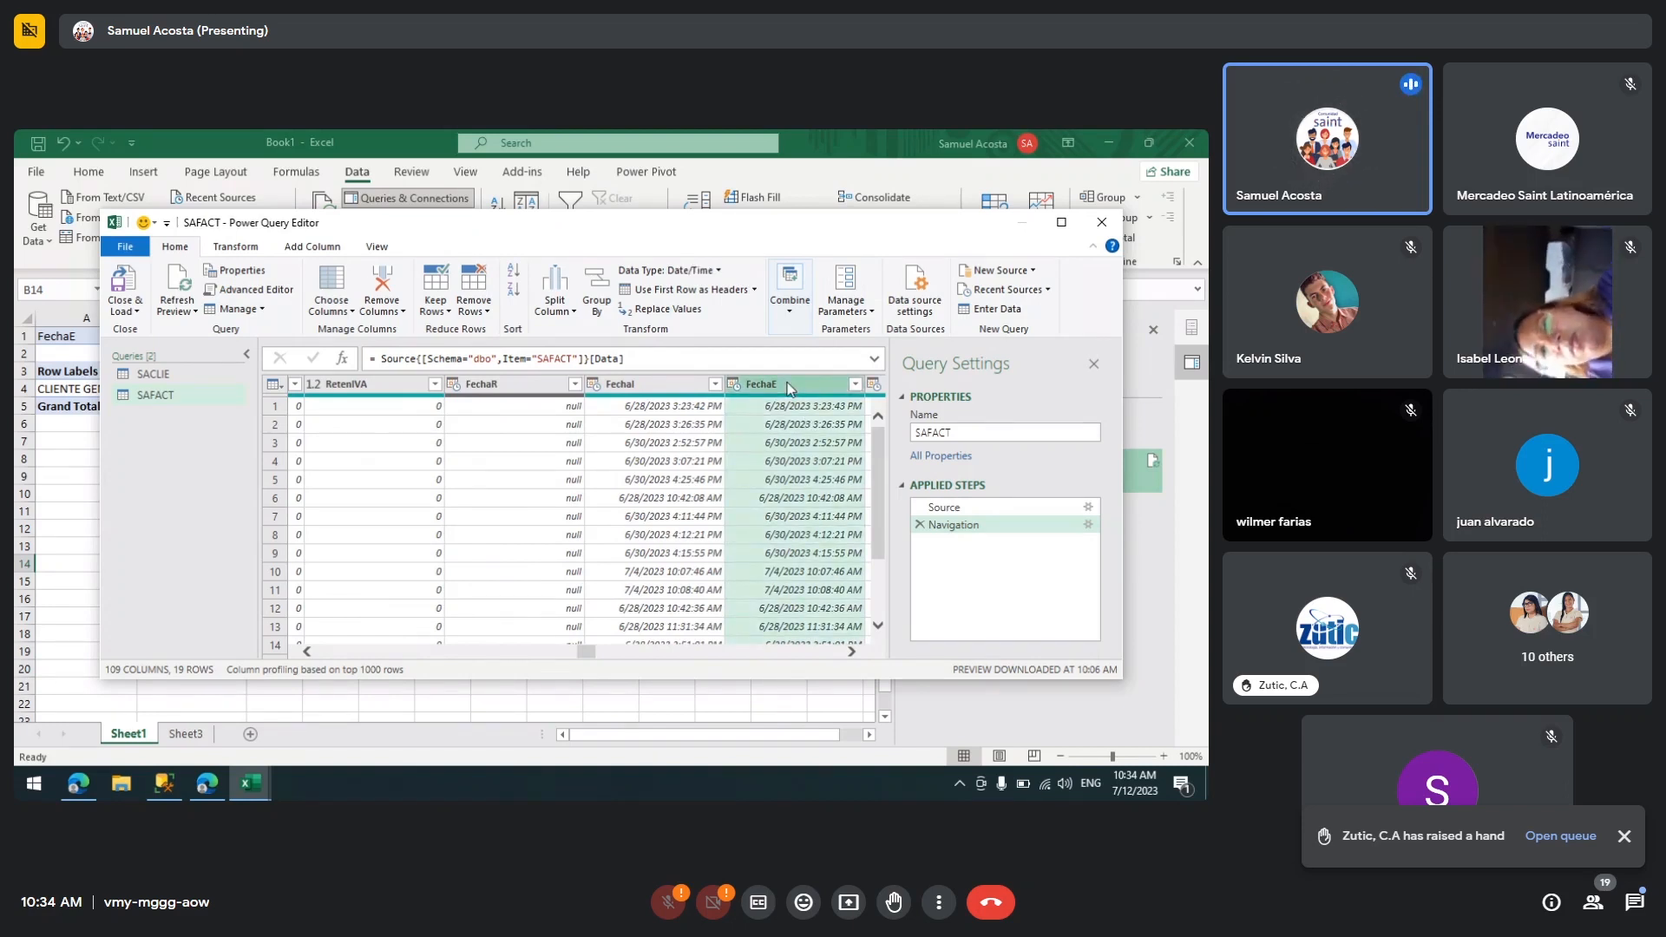
right_click(790, 388)
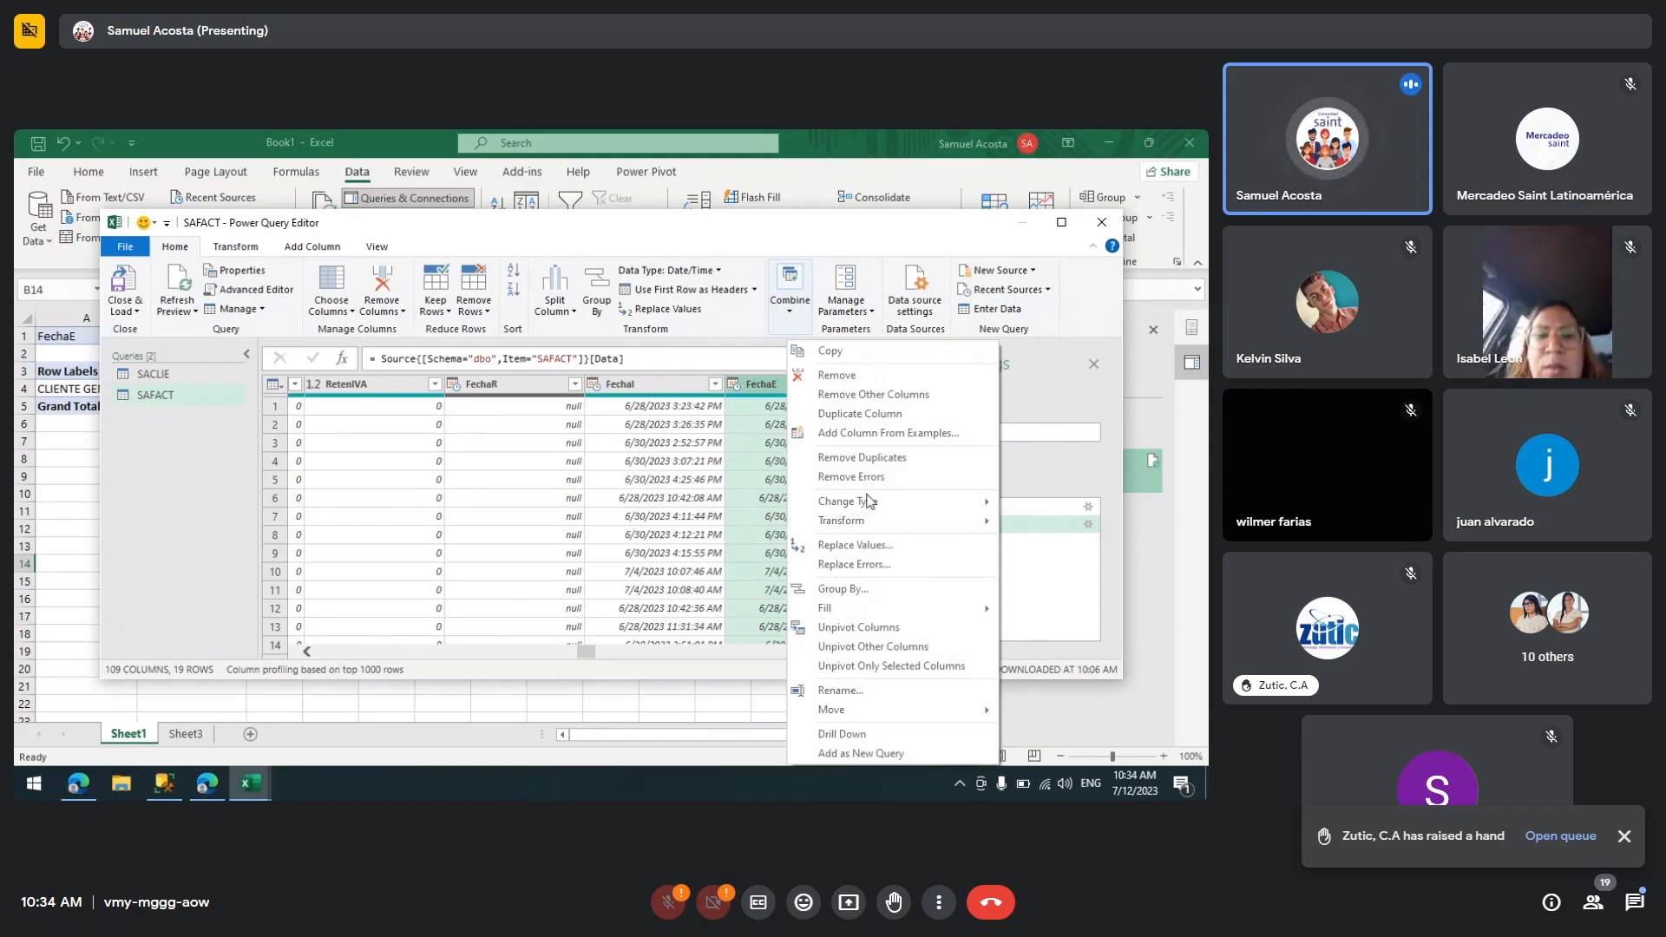
mouse_move(875, 529)
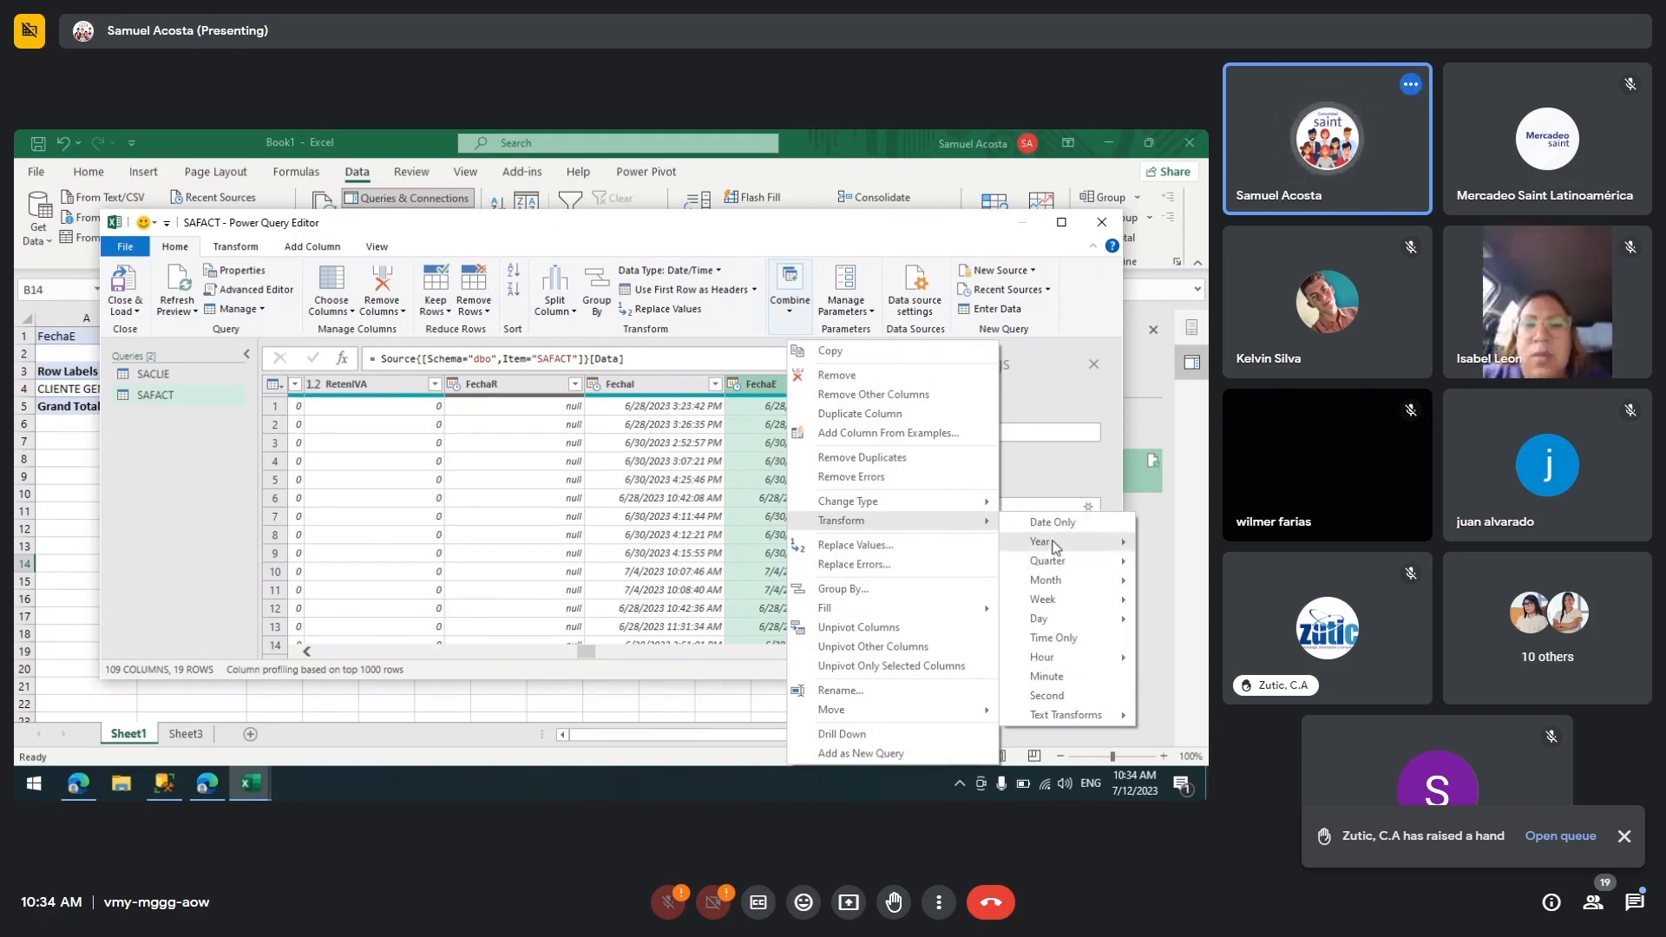
mouse_move(1058, 565)
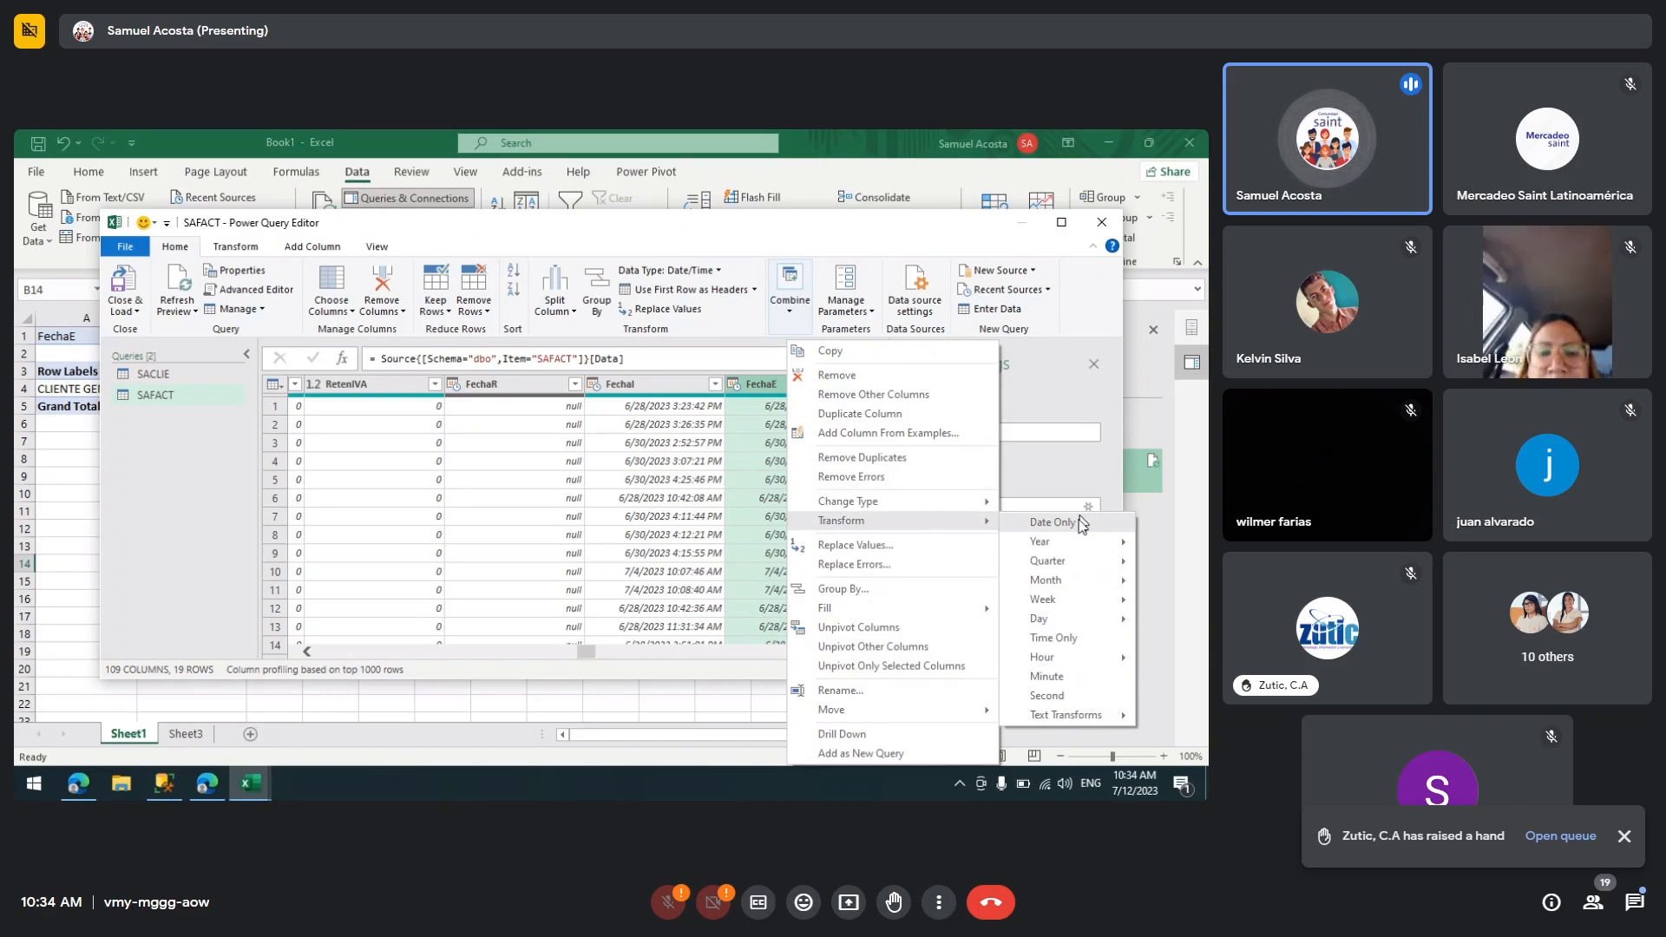
click(1053, 522)
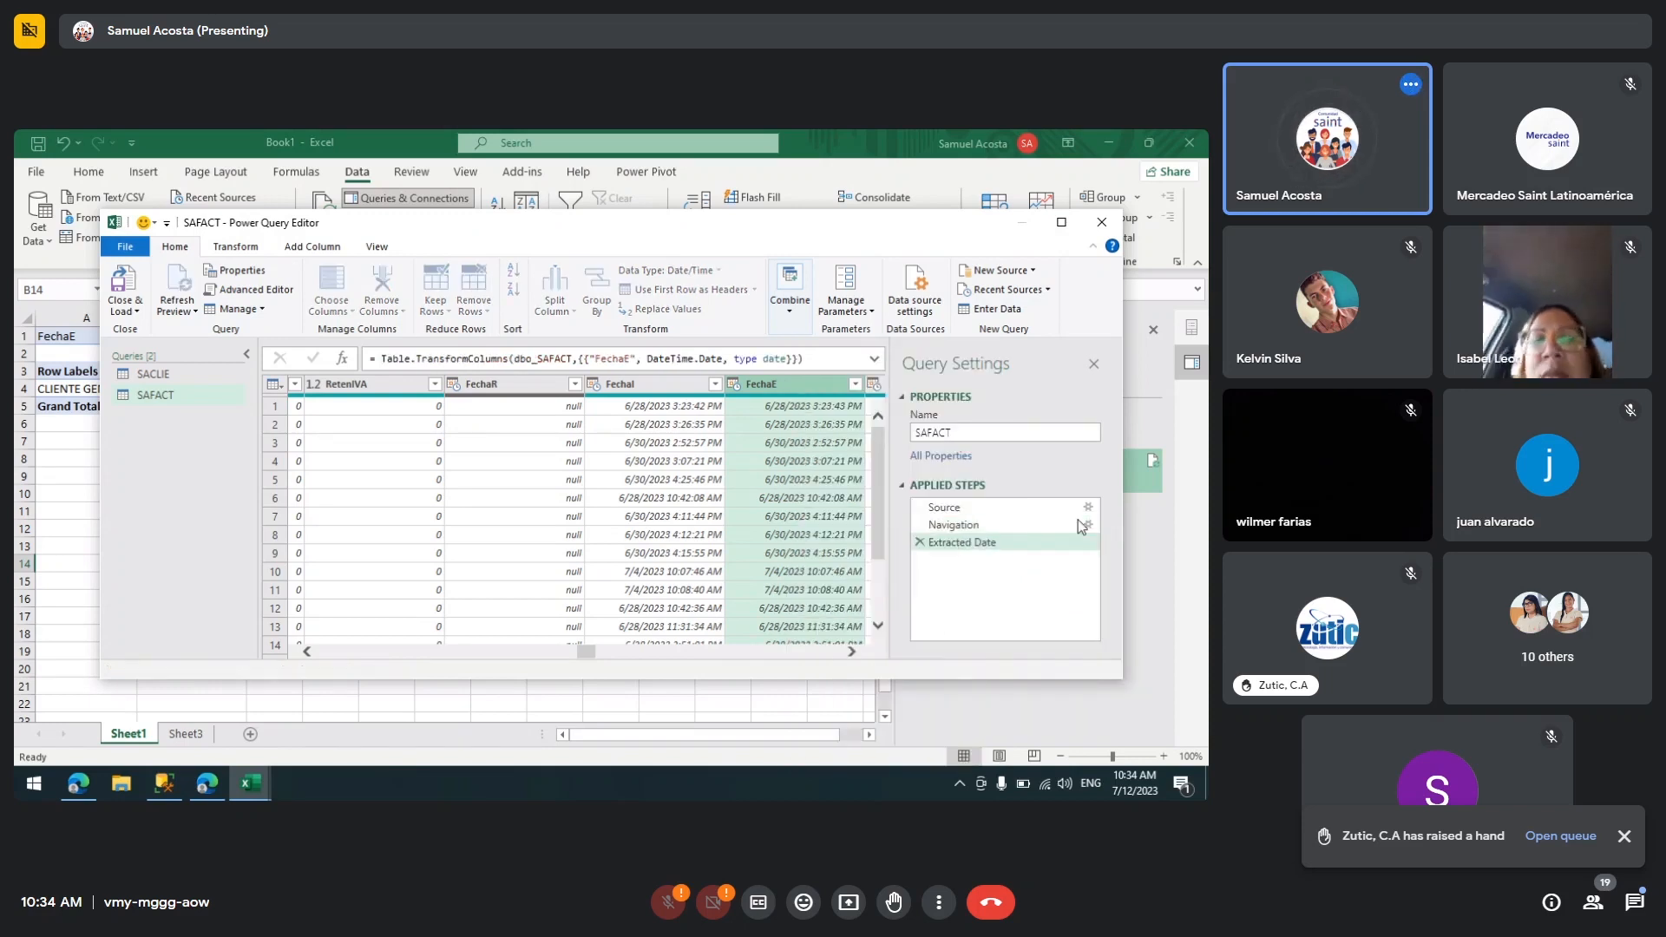
Step: Inspect the converted FechaE values, then close and load the query back to the workbook
mouse_move(822, 401)
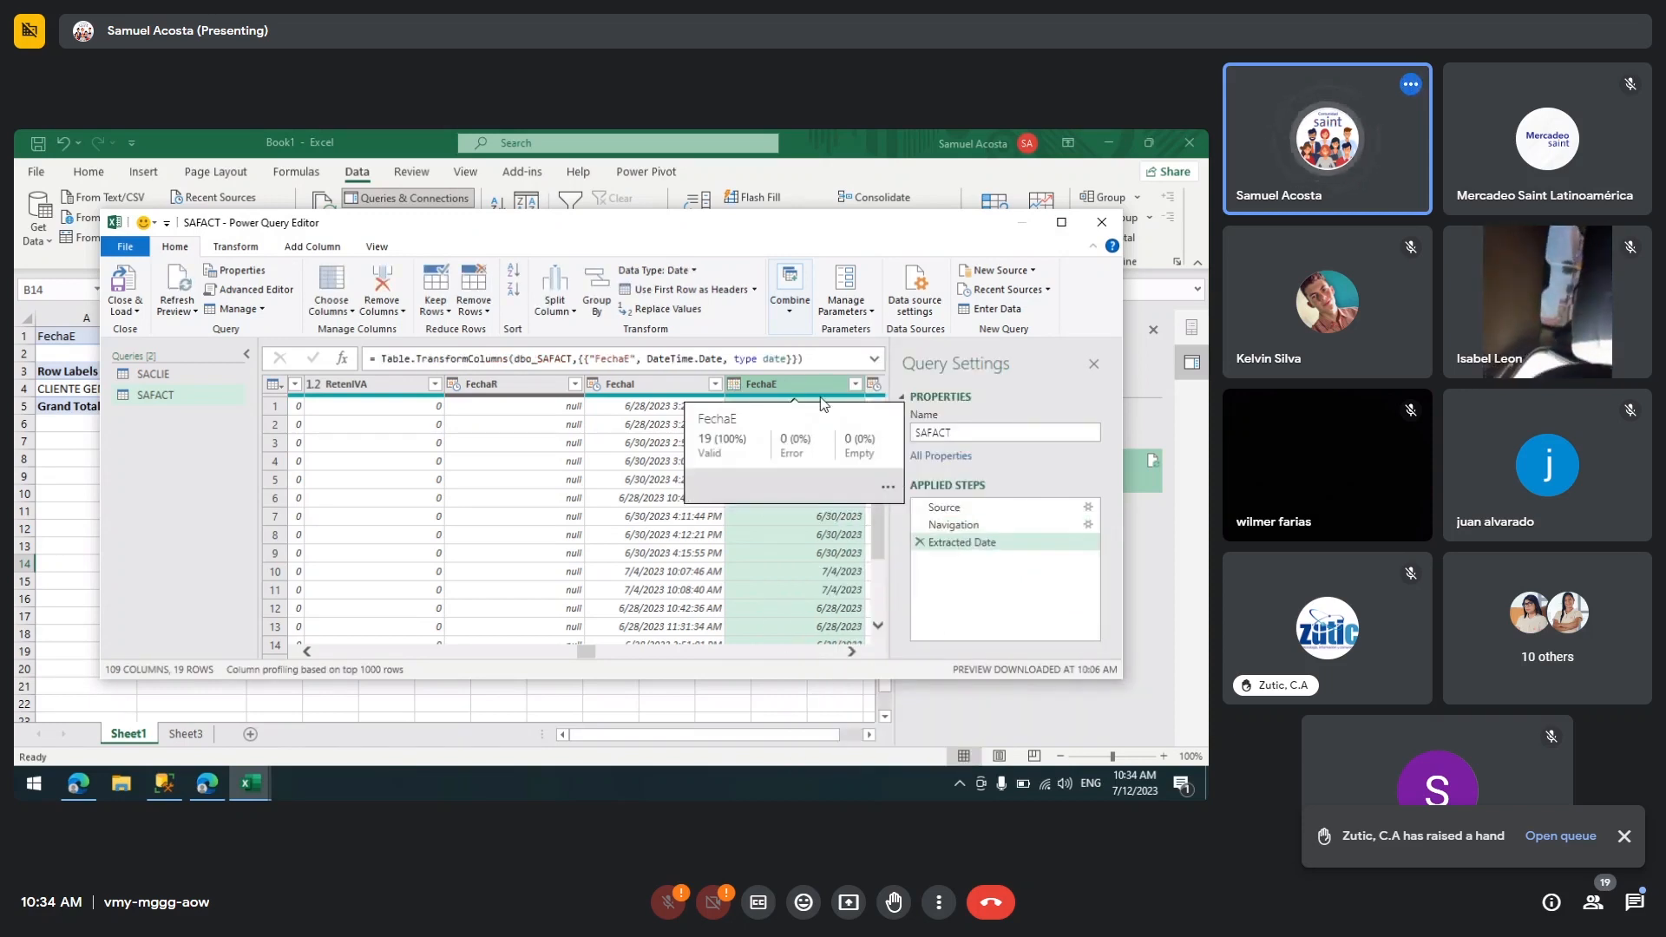
click(824, 542)
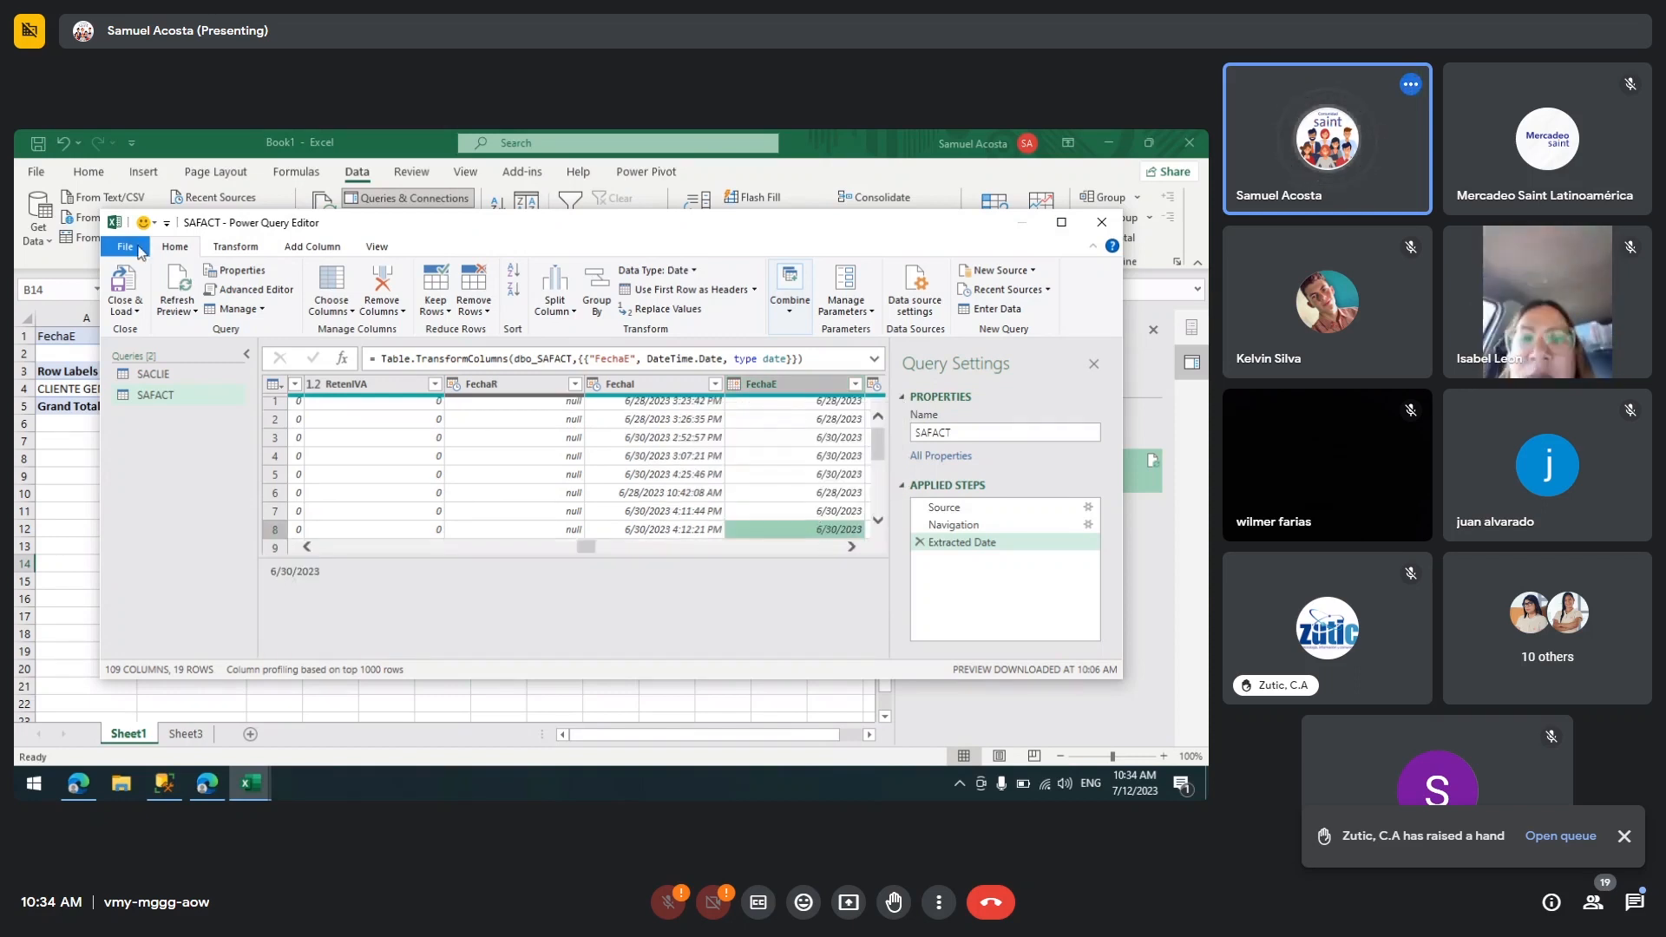
click(130, 286)
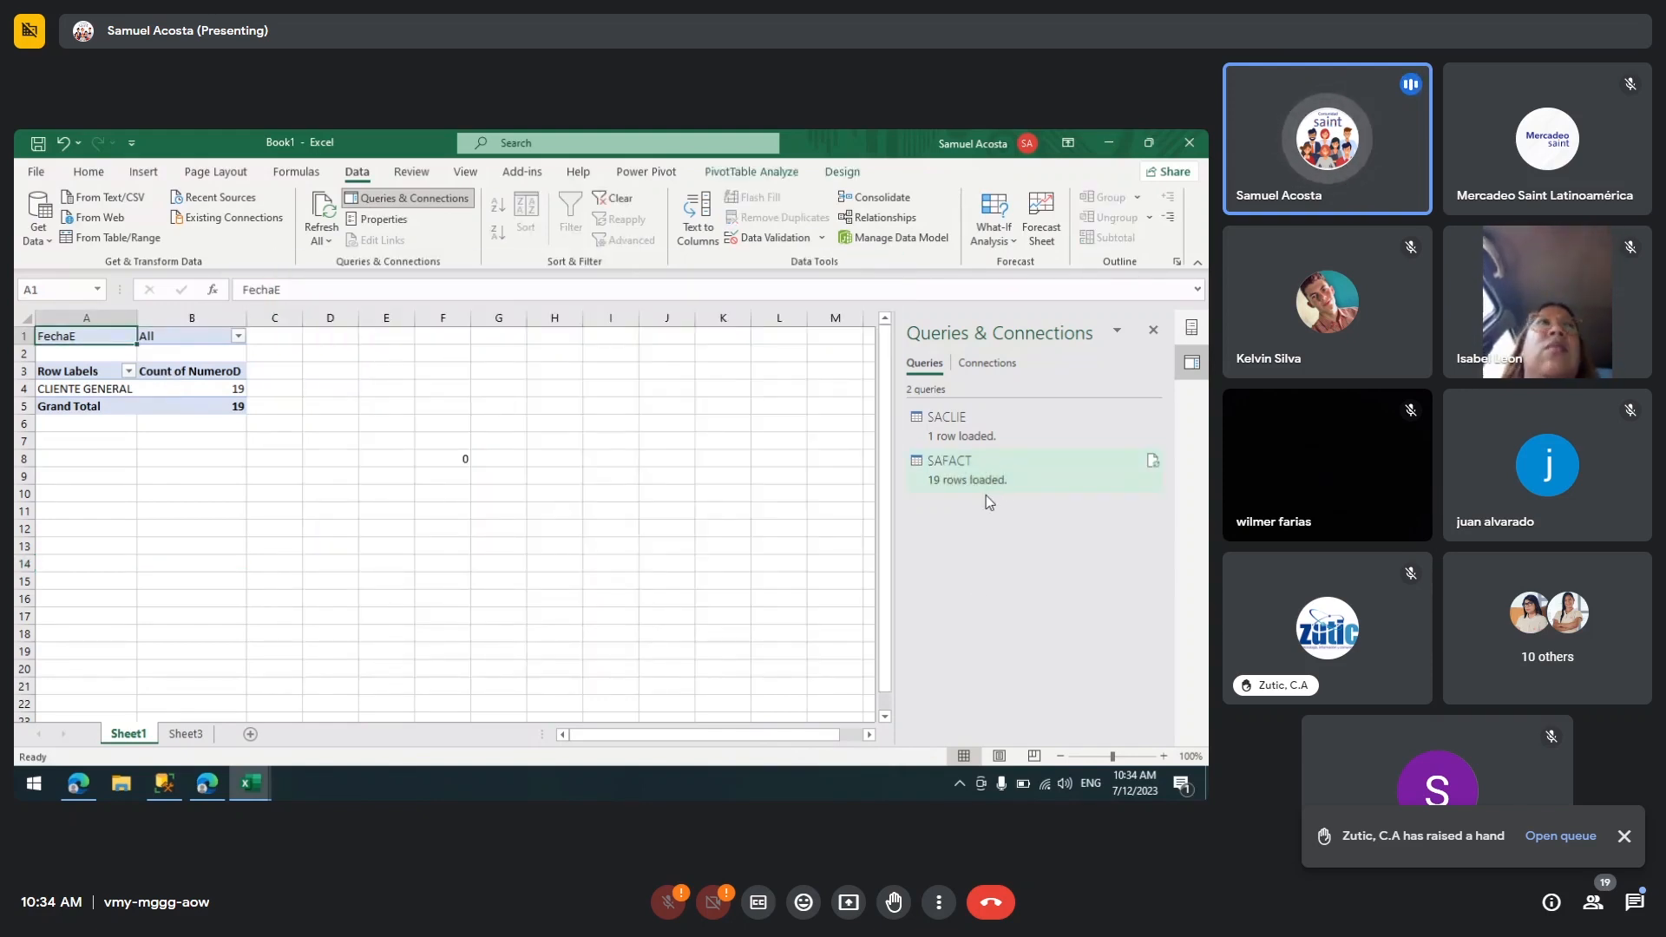
Step: Refresh all connections so the PivotTable picks up the updated SAFACT data
click(993, 491)
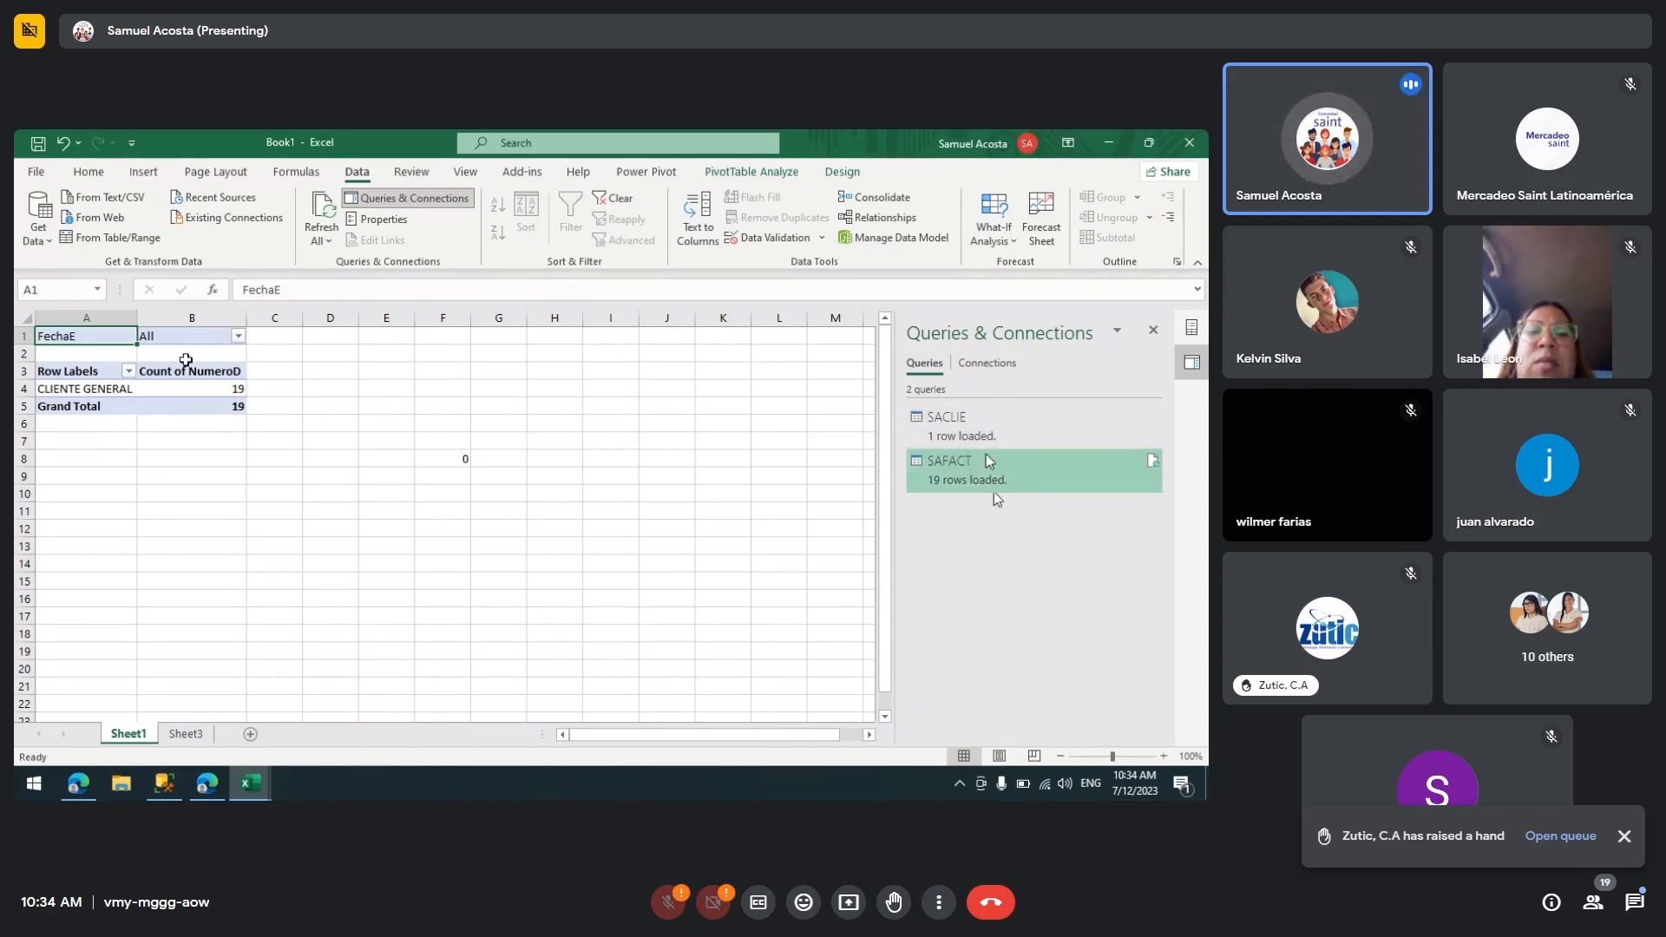
click(180, 388)
click(329, 241)
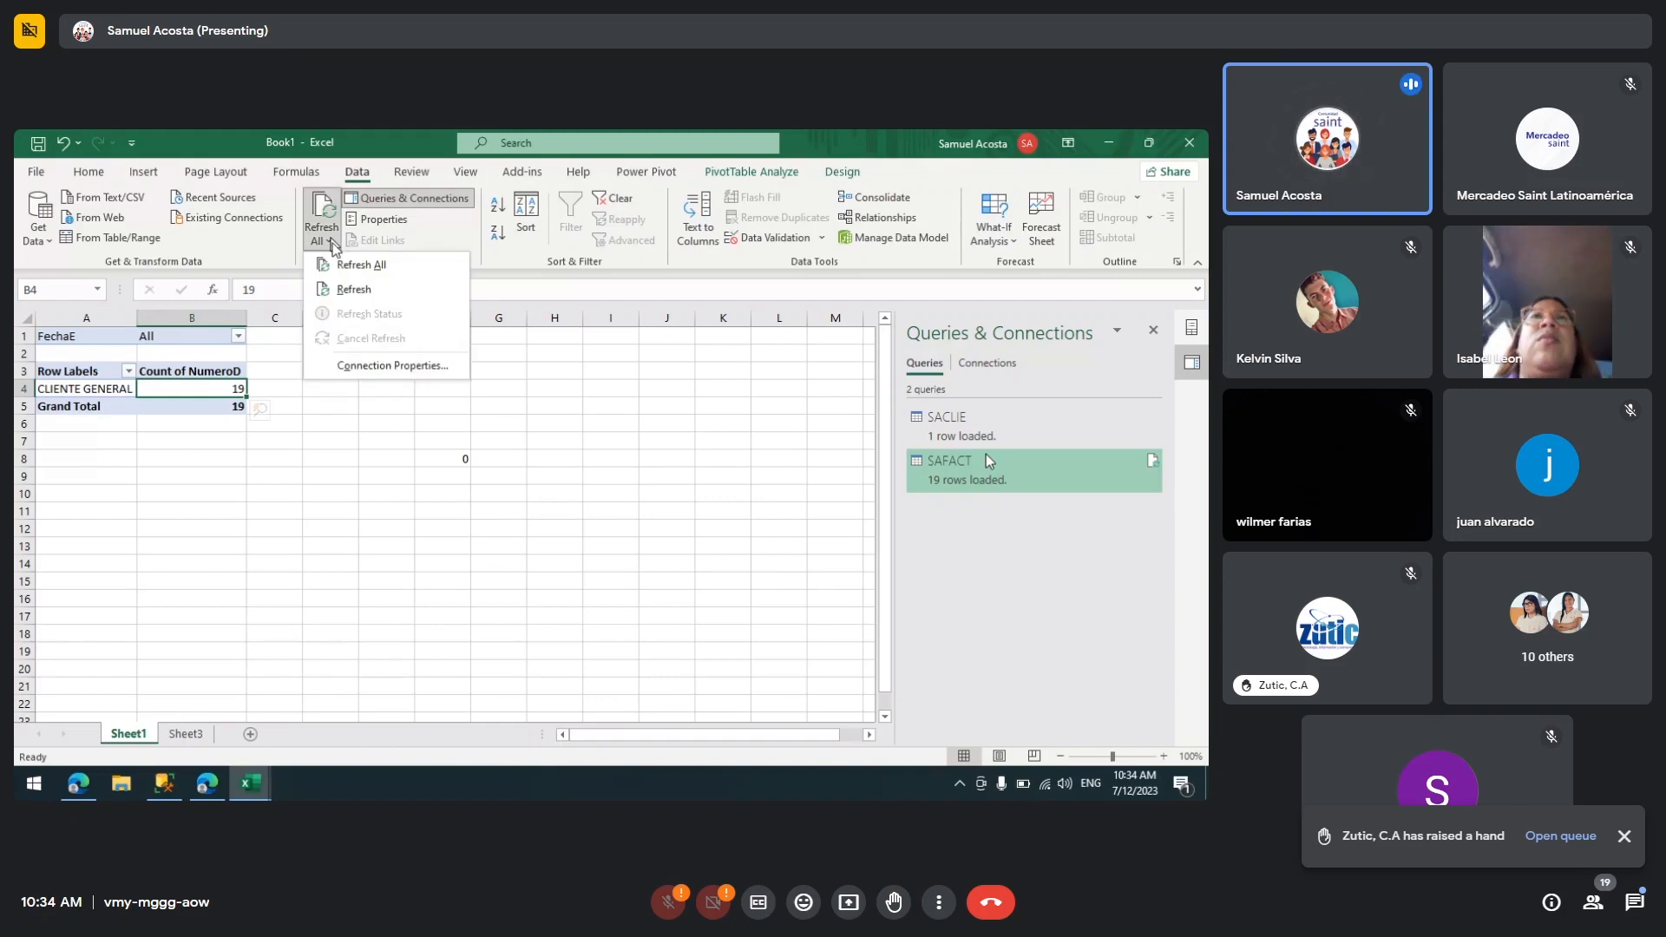
click(359, 266)
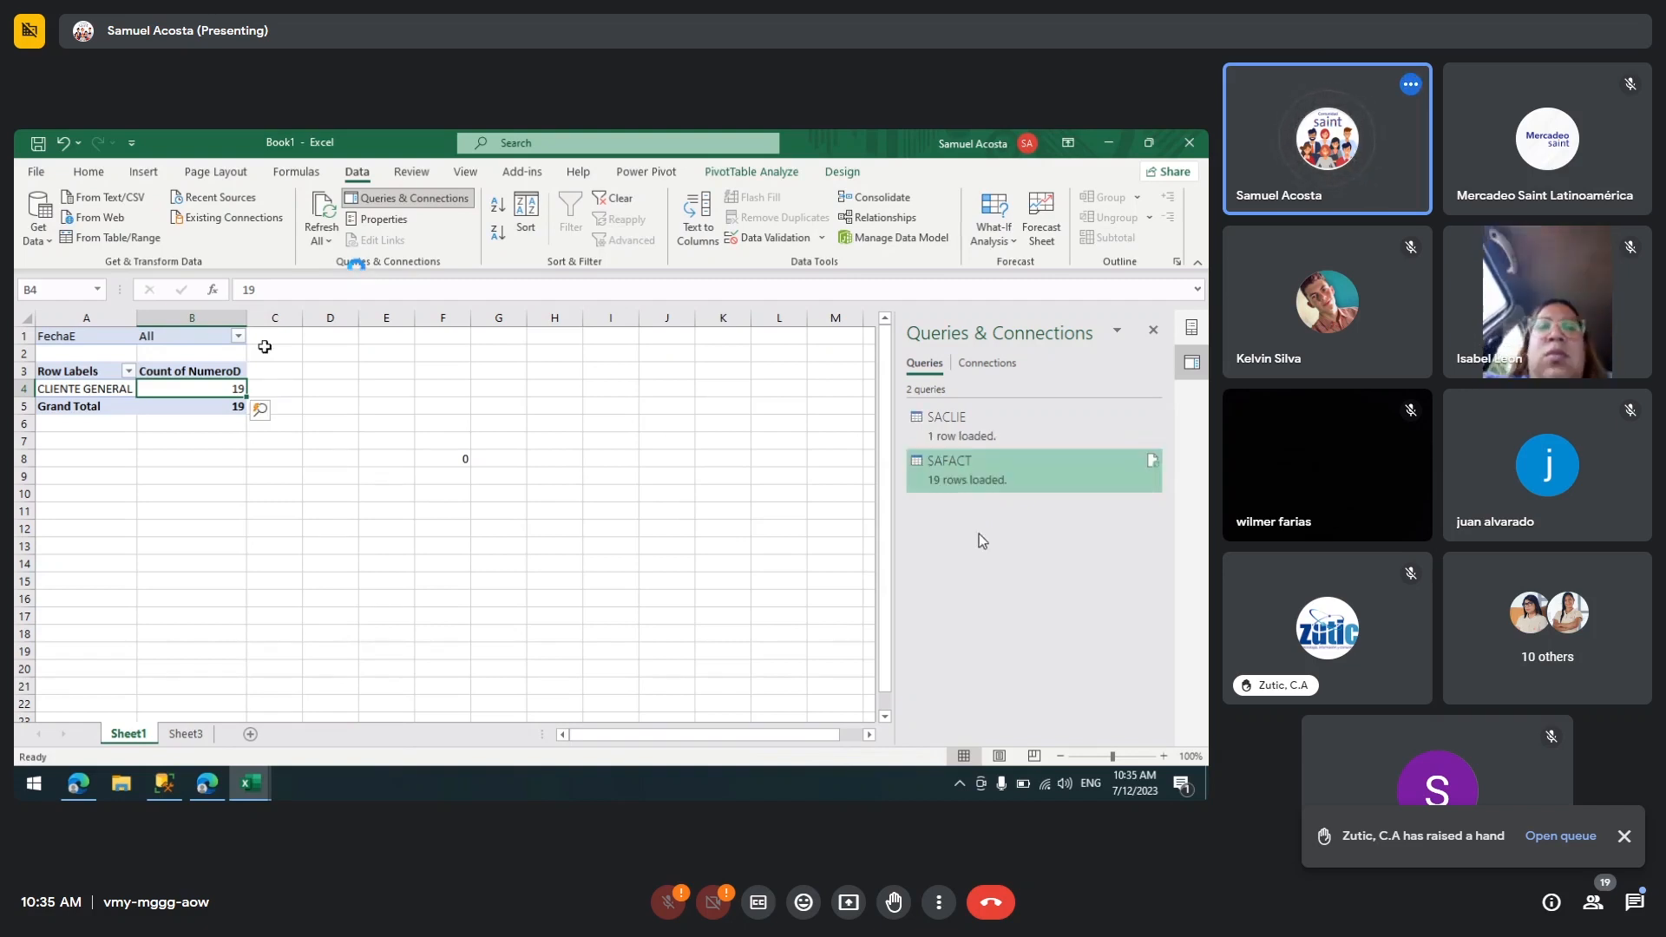
Step: Enable multiple selection in the PivotTable's FechaE filter, keeping 6/28/2023, 6/30/2023 and 7/4/2023 all checked
click(239, 337)
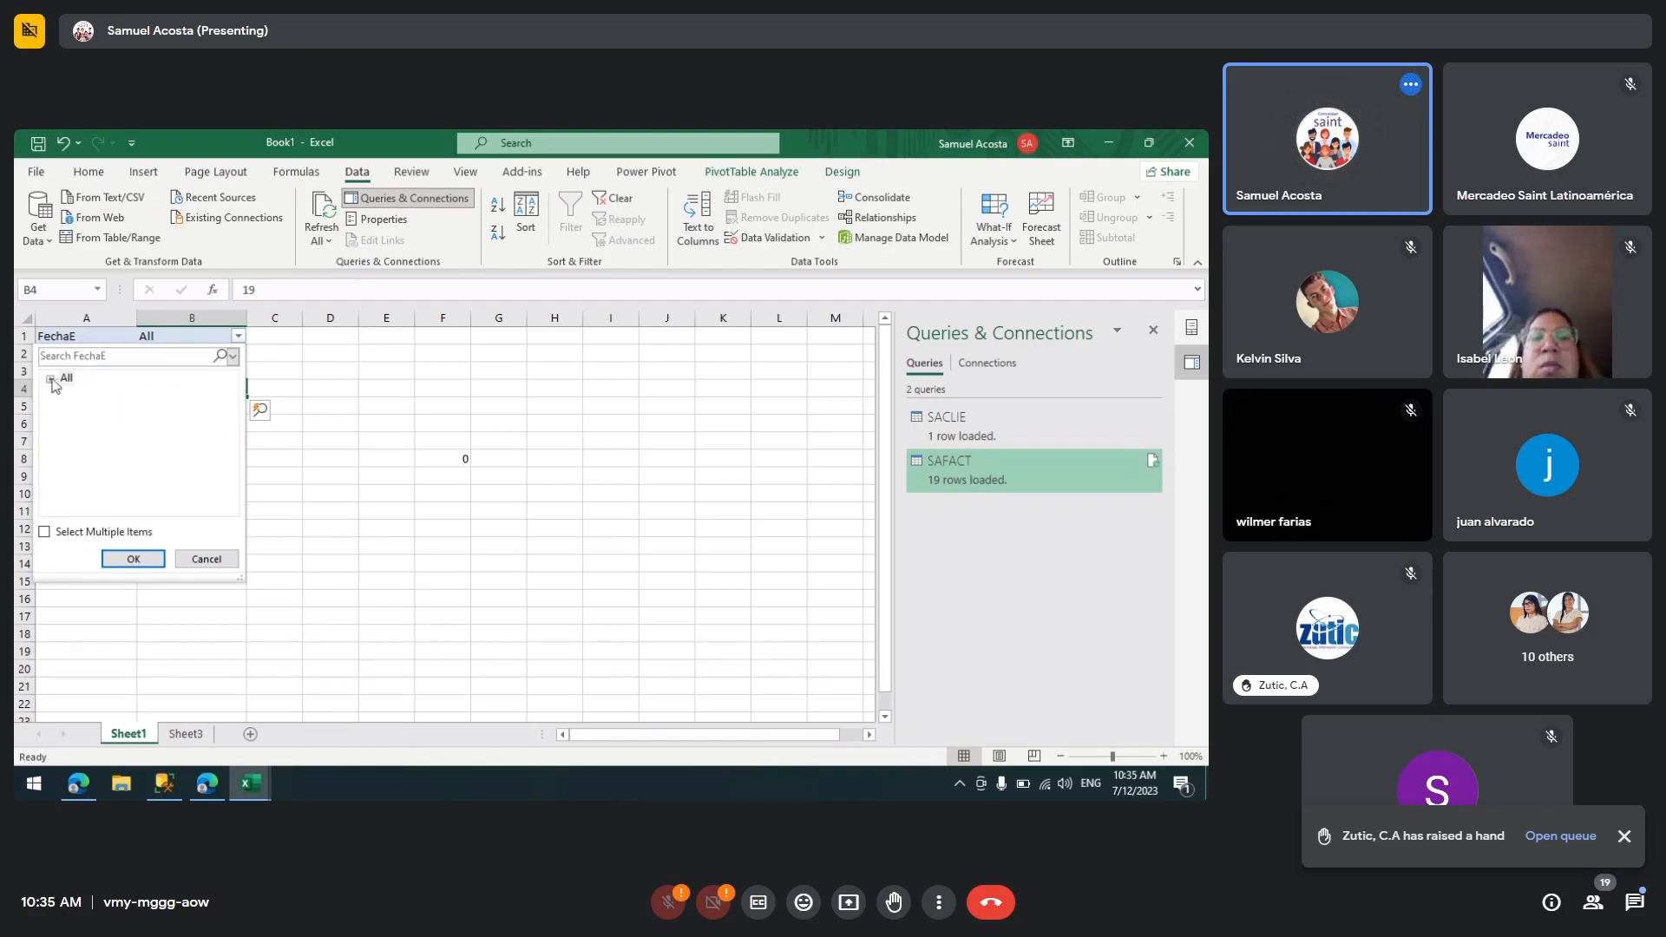
click(51, 380)
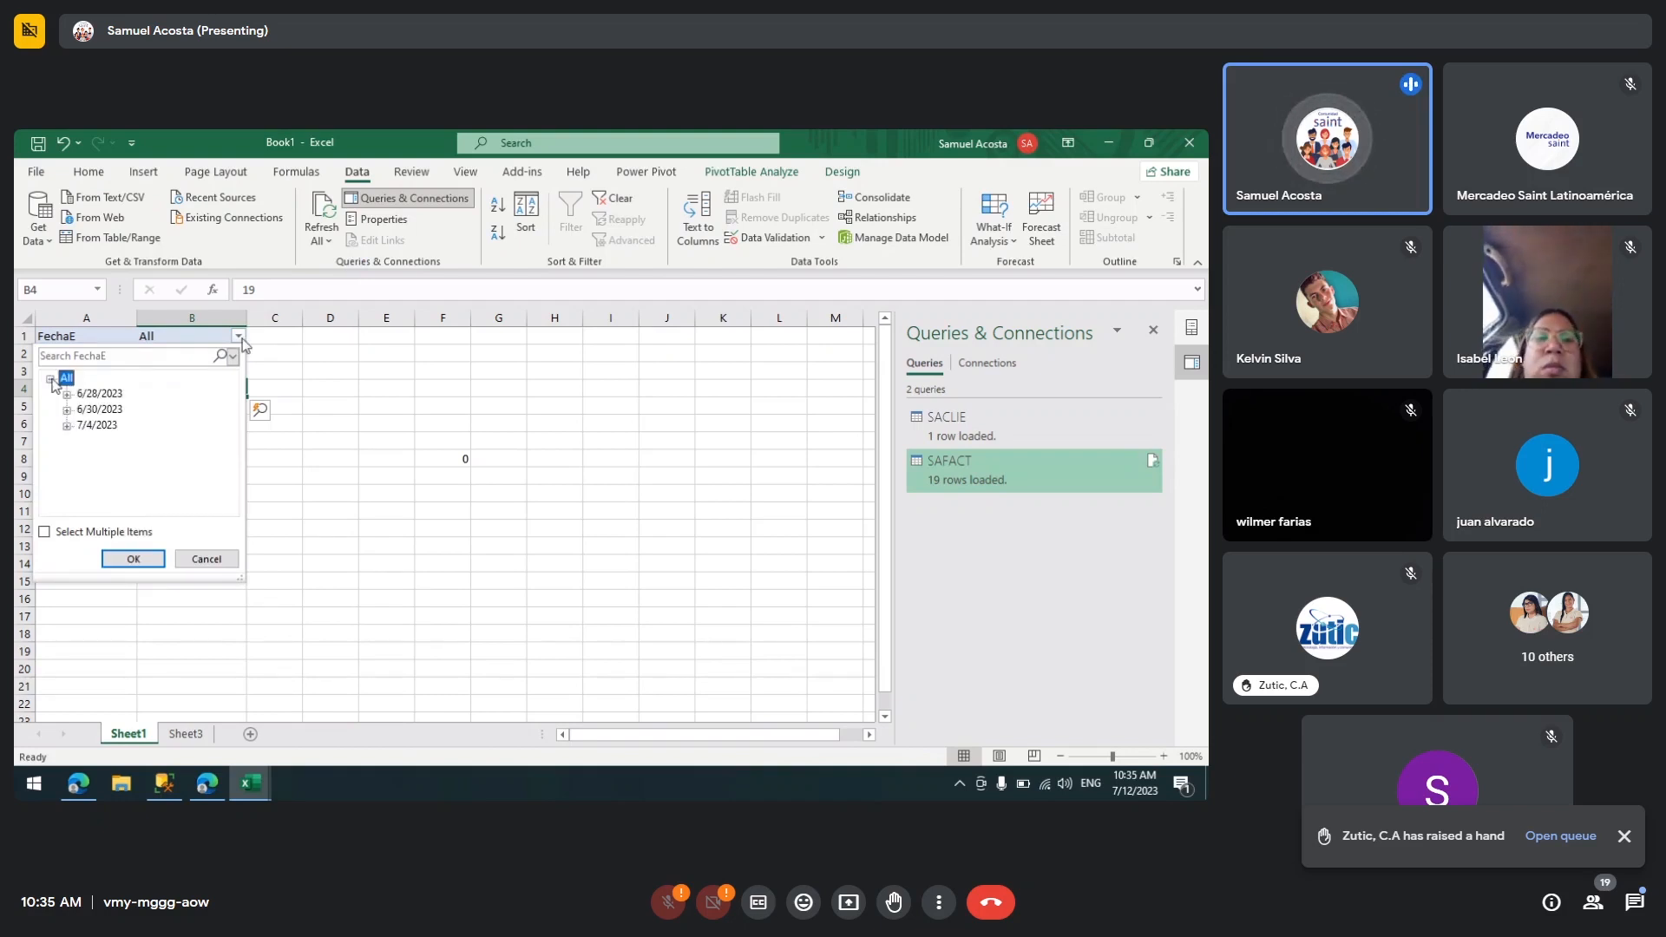
click(91, 393)
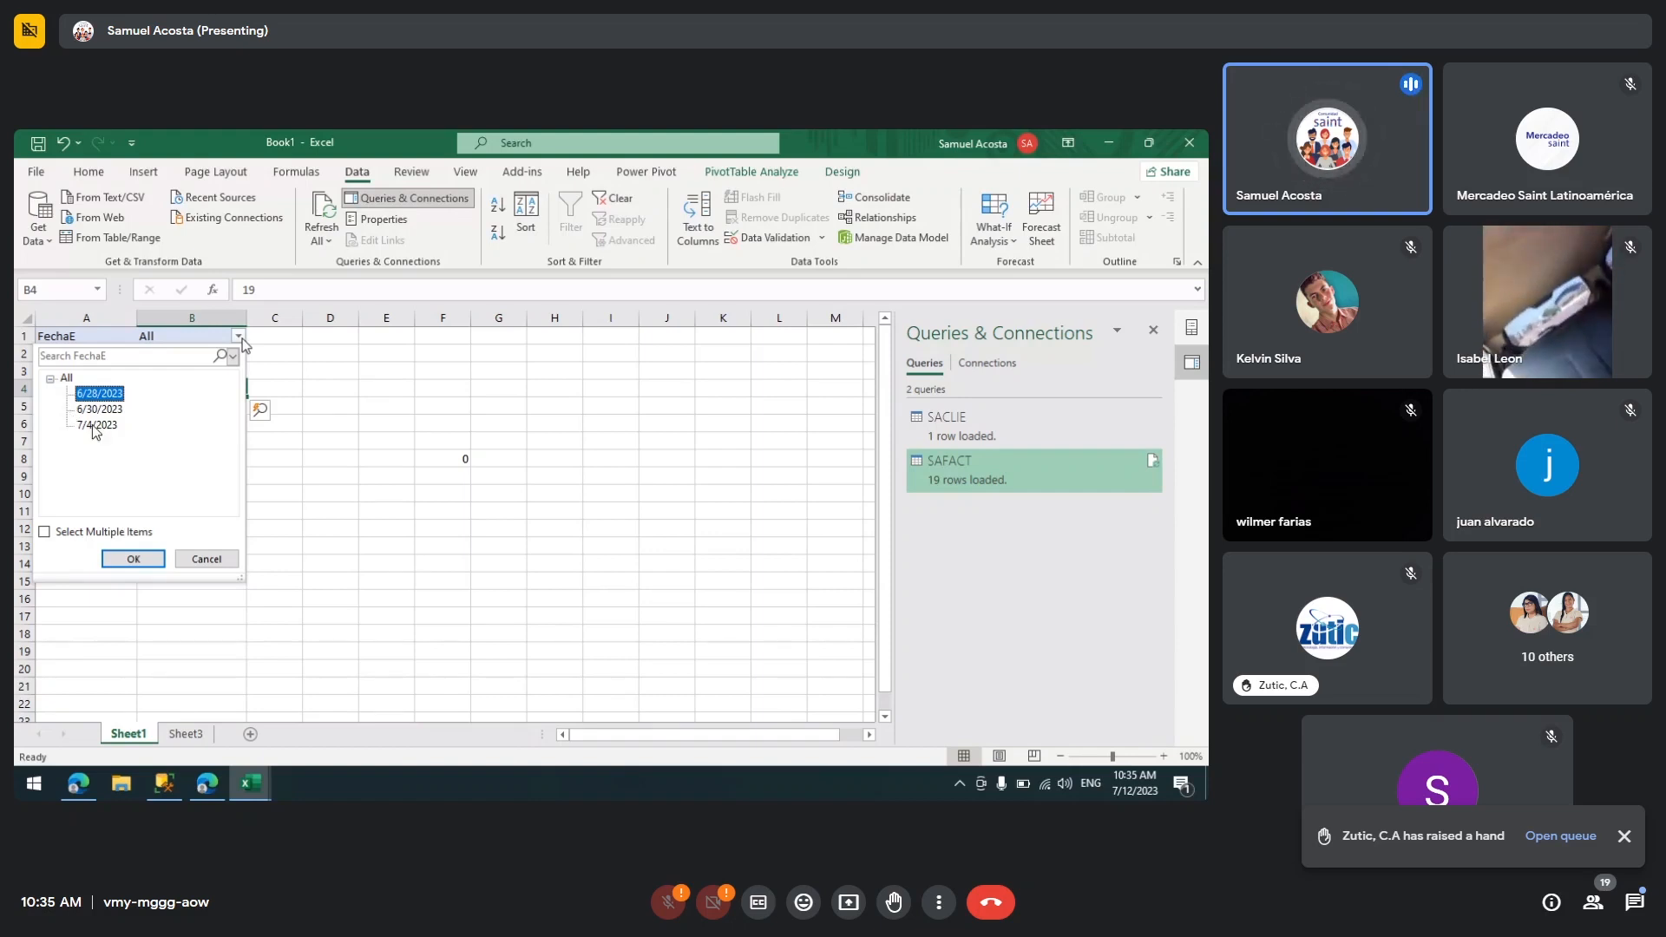
click(98, 426)
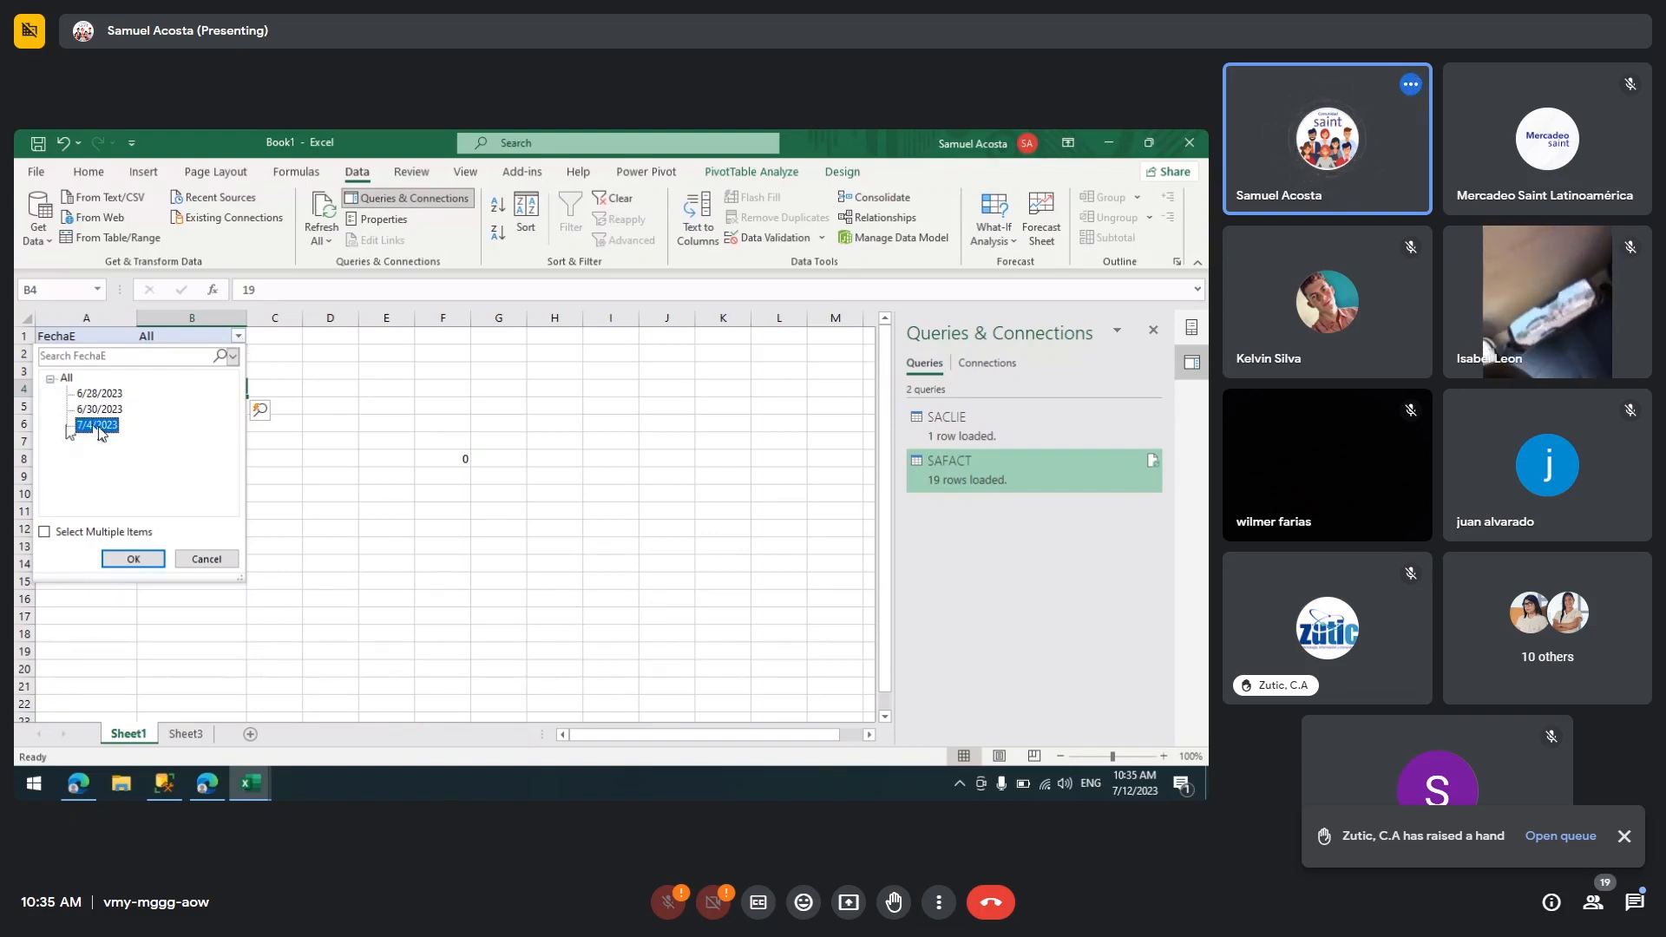
click(44, 532)
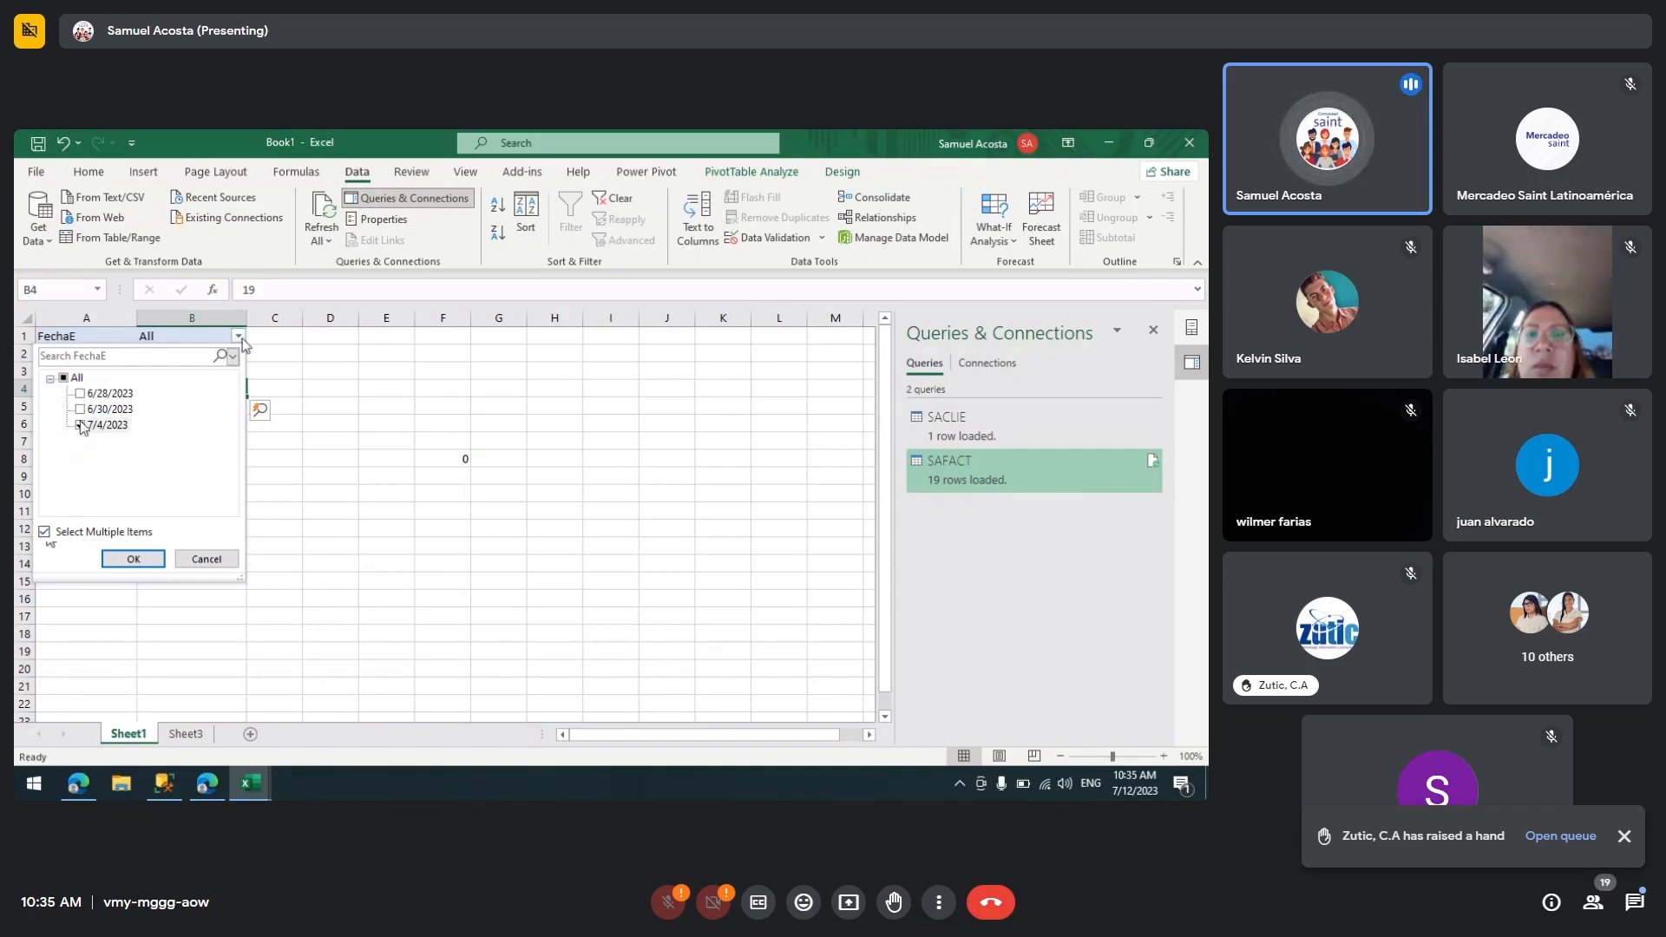
click(80, 408)
click(80, 394)
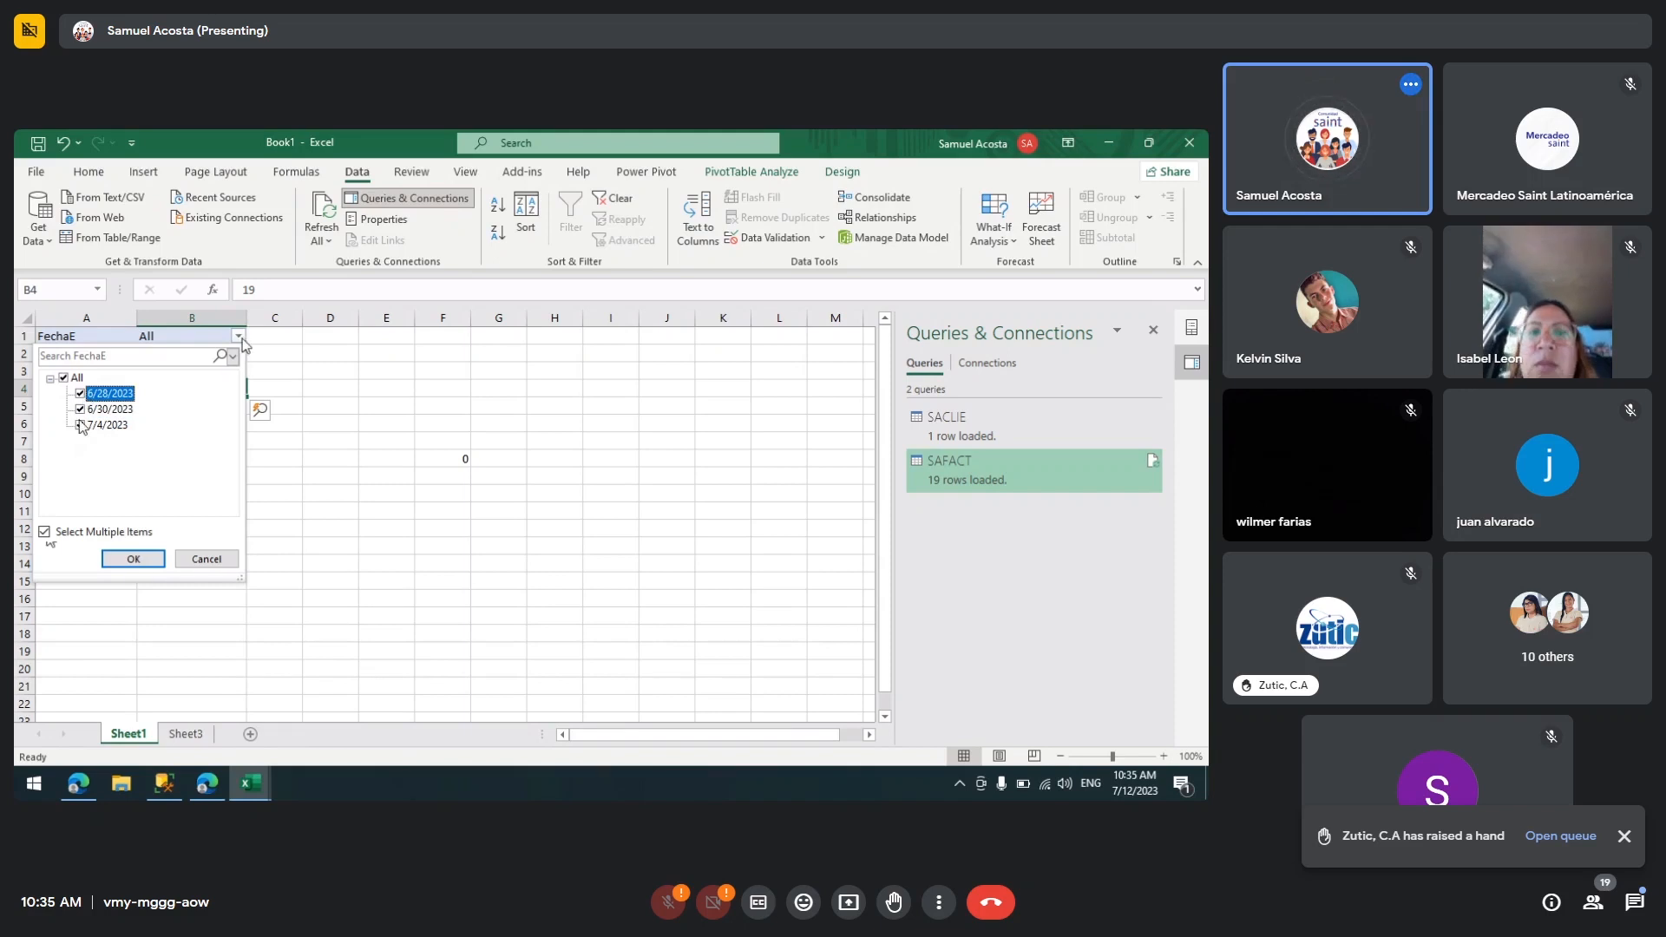
click(133, 559)
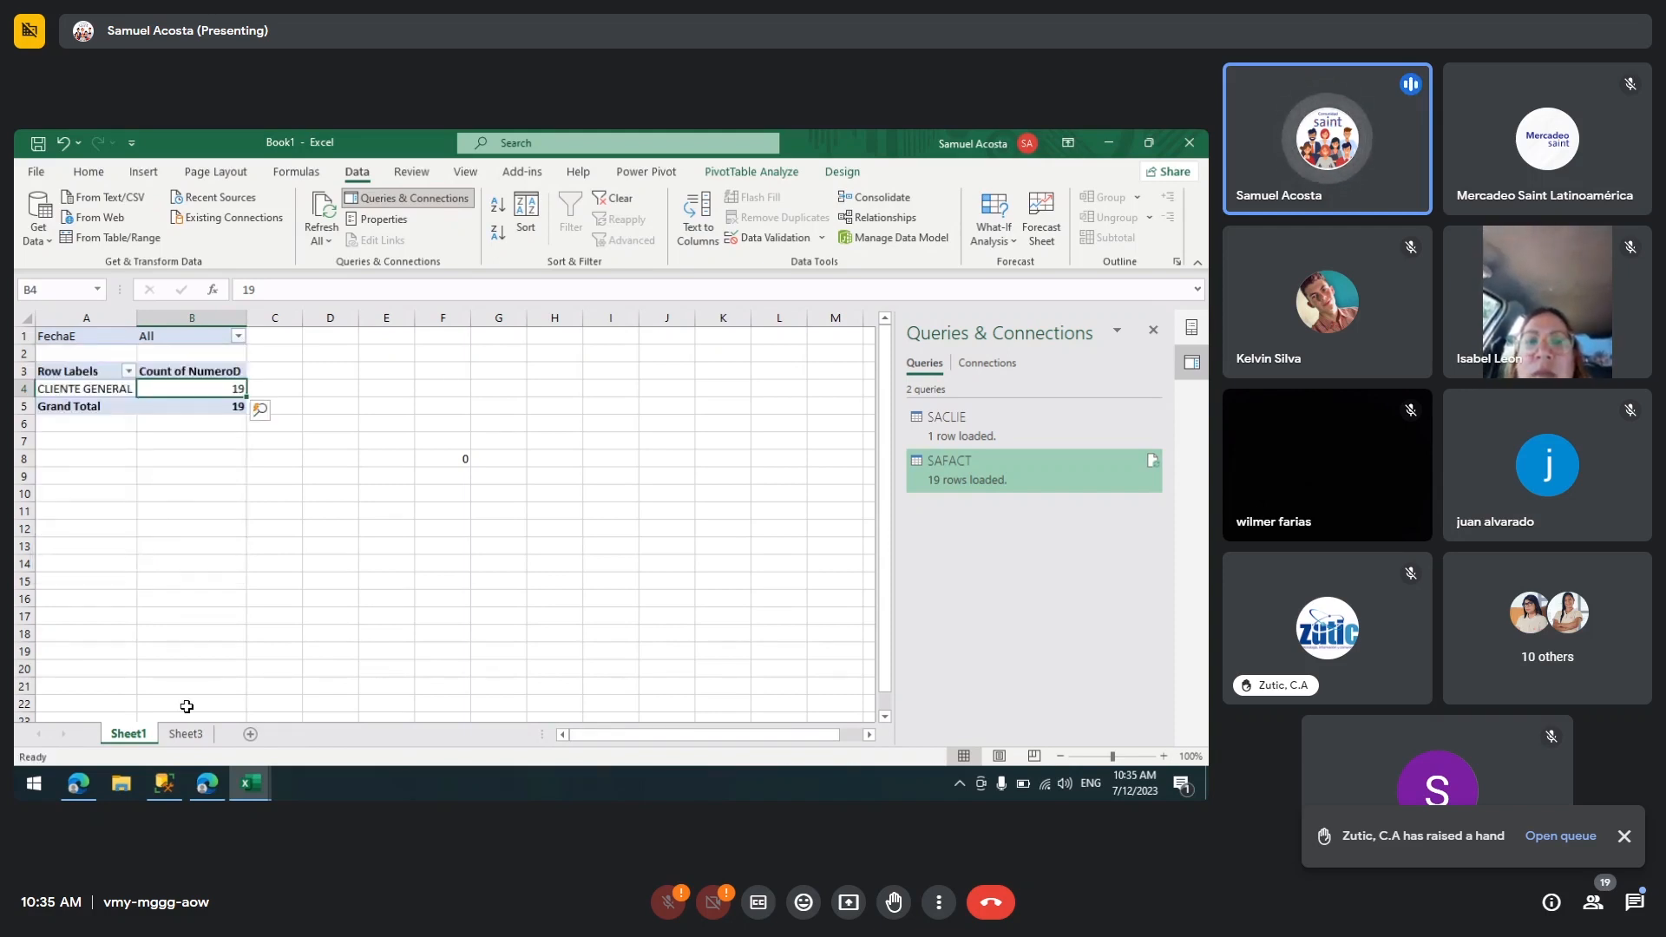
Step: Switch to Sheet3 and close the Queries & Connections pane
click(185, 734)
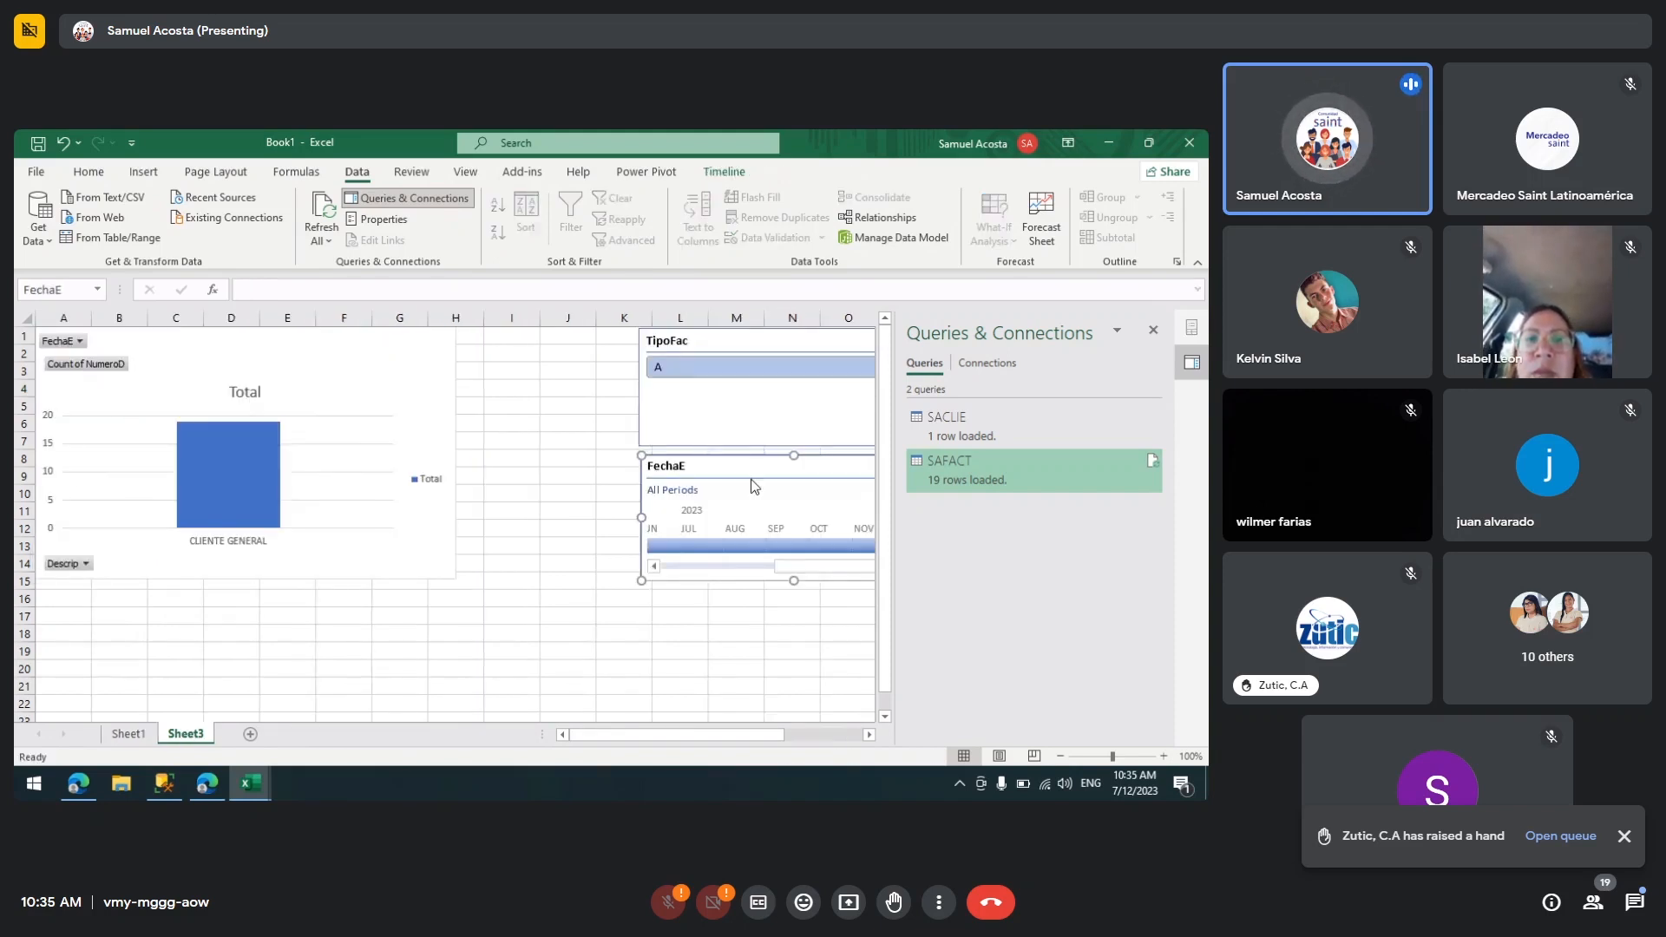
click(526, 512)
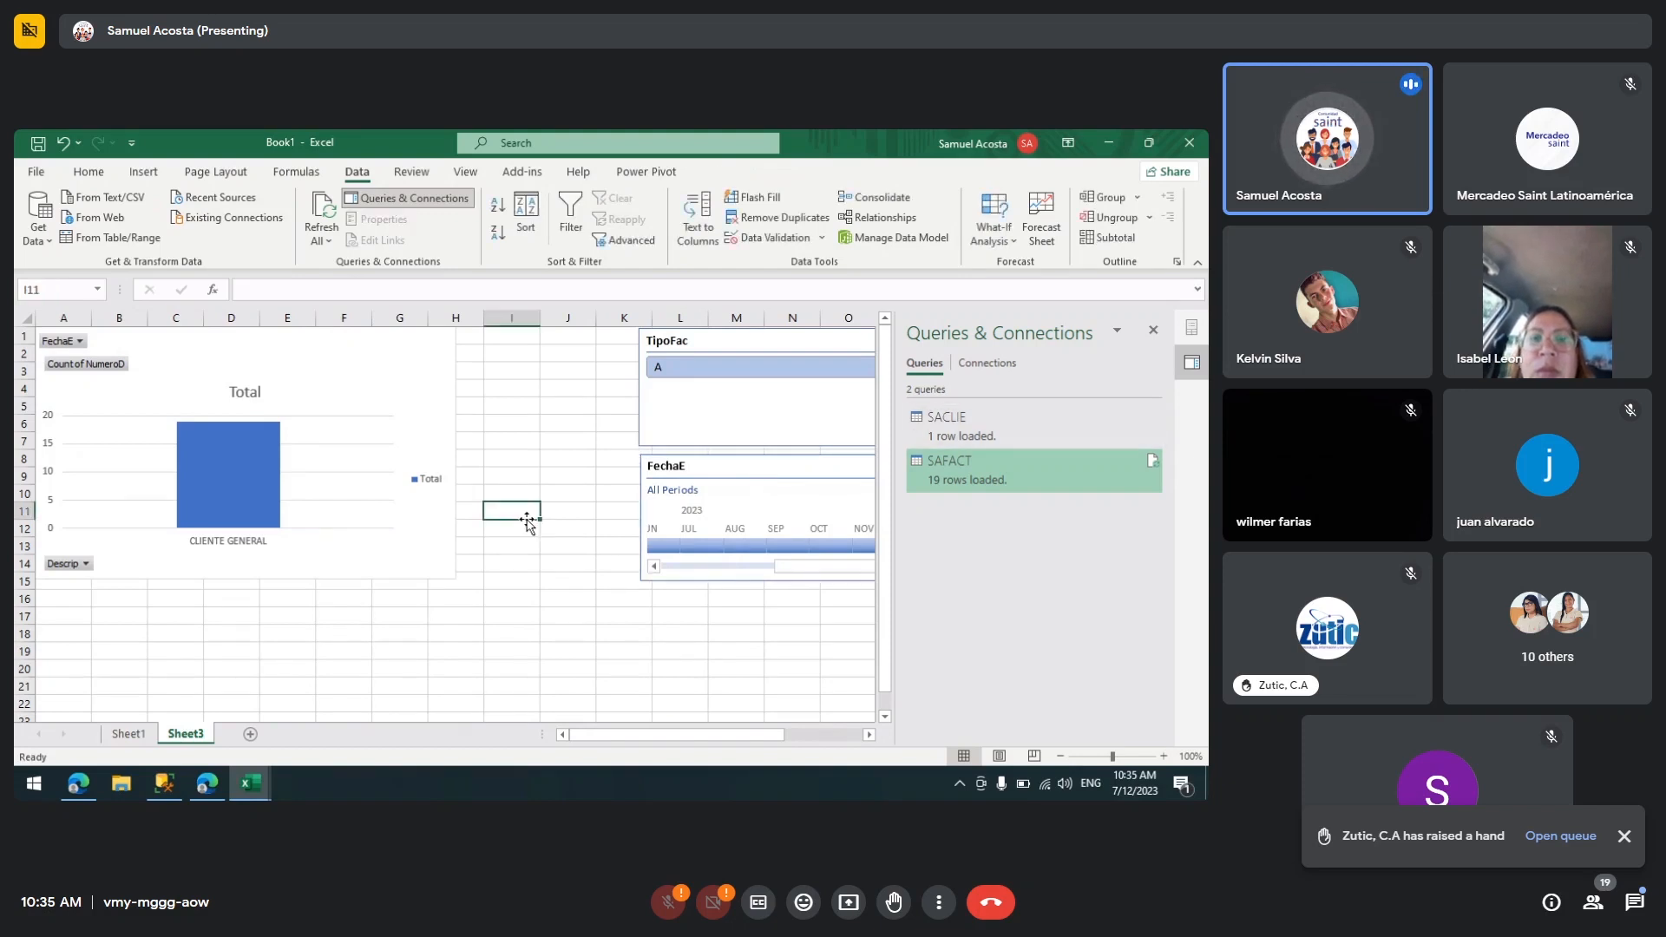
click(1154, 330)
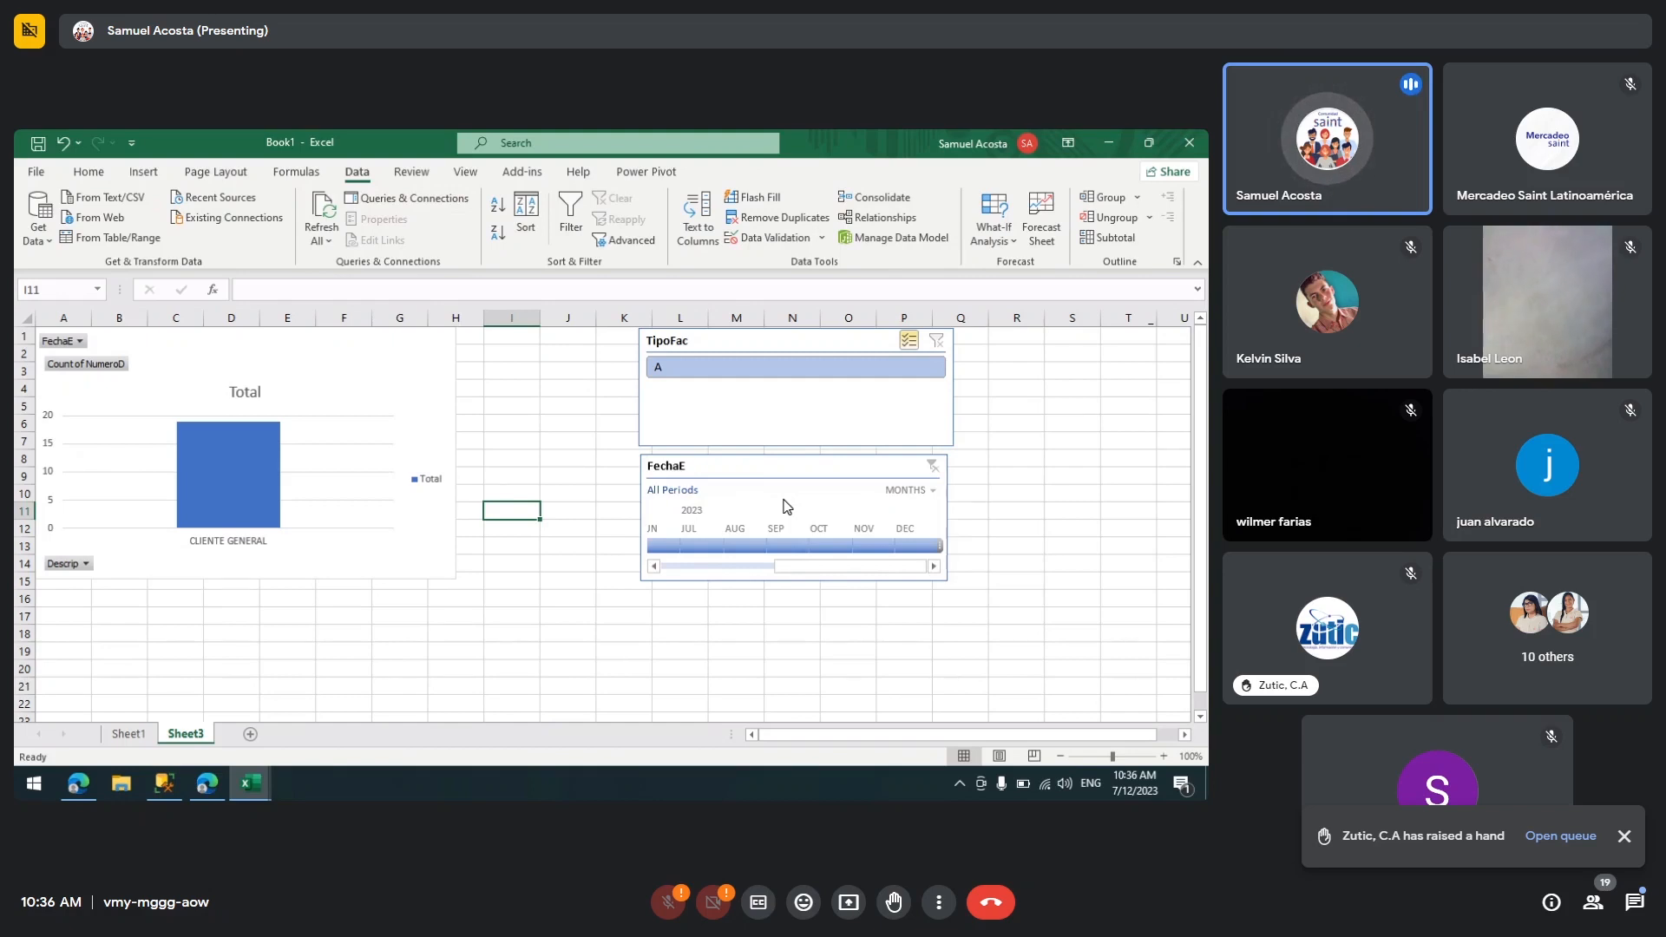
Step: Open the Power Pivot diagram of SACLIE and SAFACT, then return to the worksheet
click(288, 753)
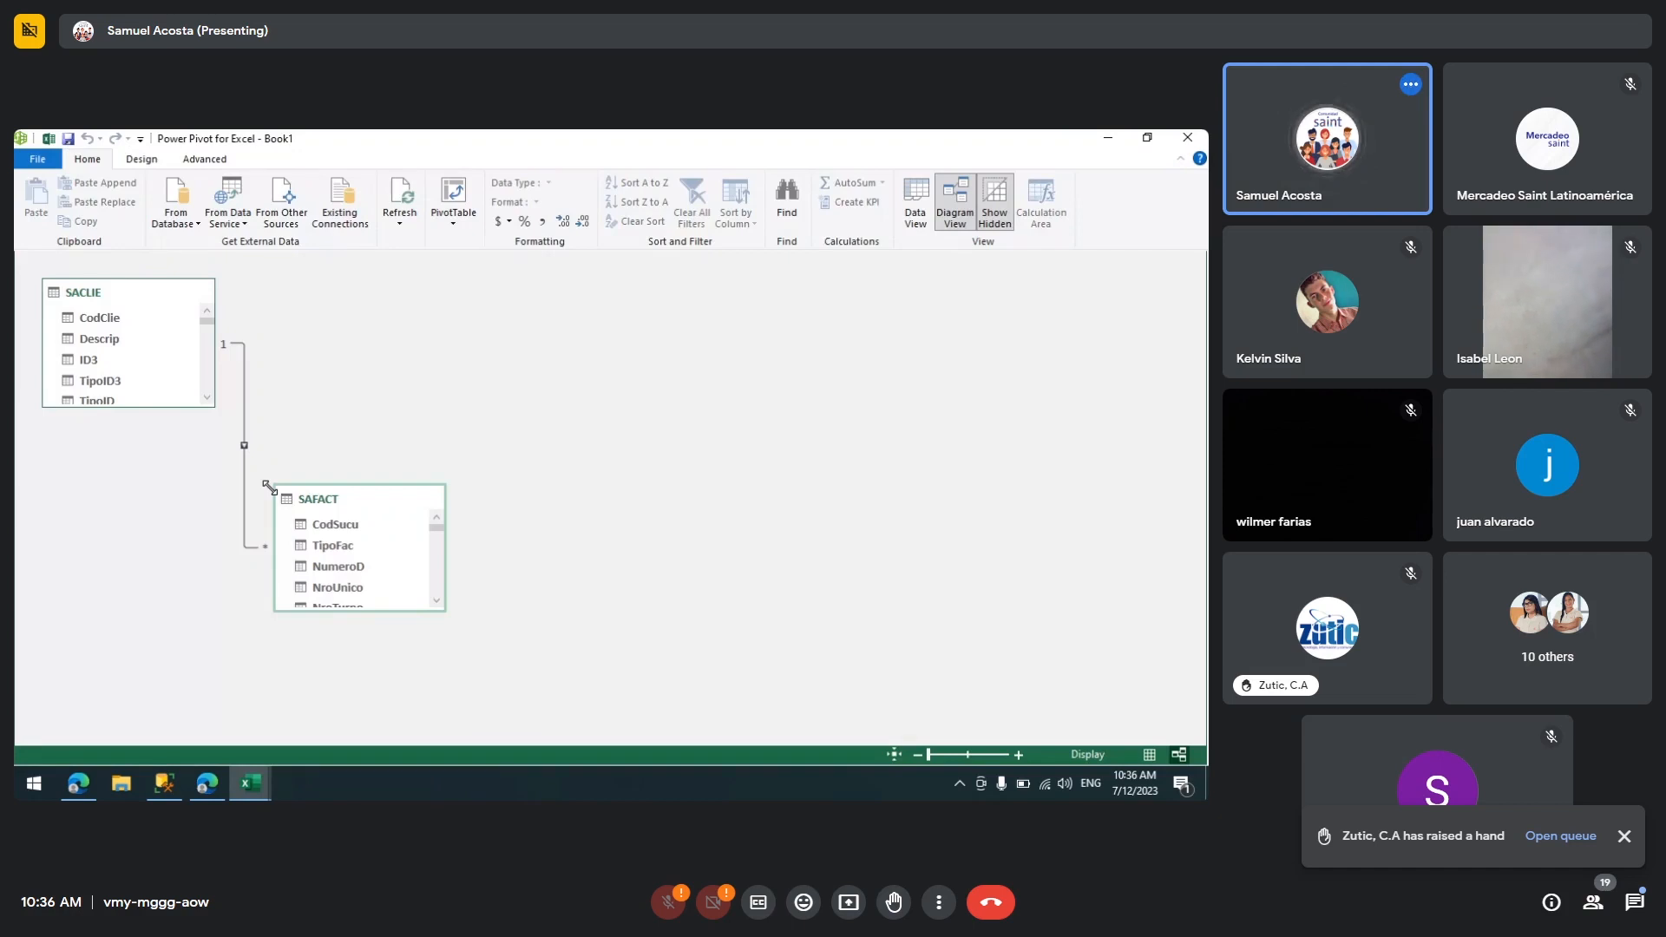
click(1103, 138)
click(506, 375)
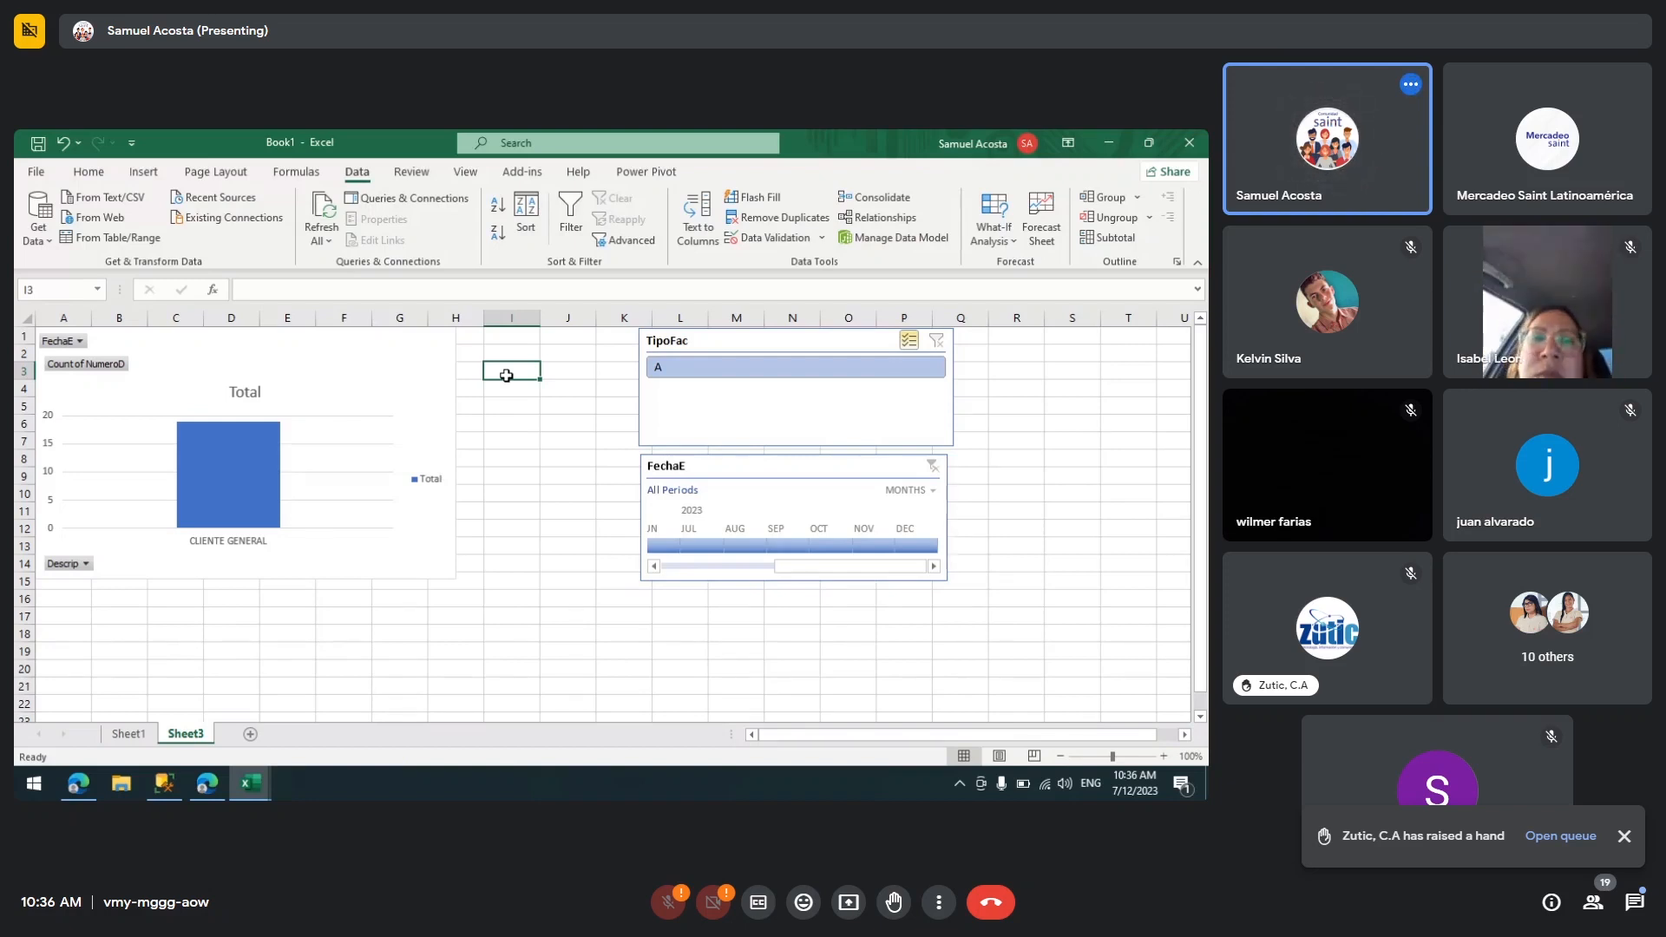
Step: Enable the Developer tab in the ribbon customization options
click(35, 172)
click(42, 744)
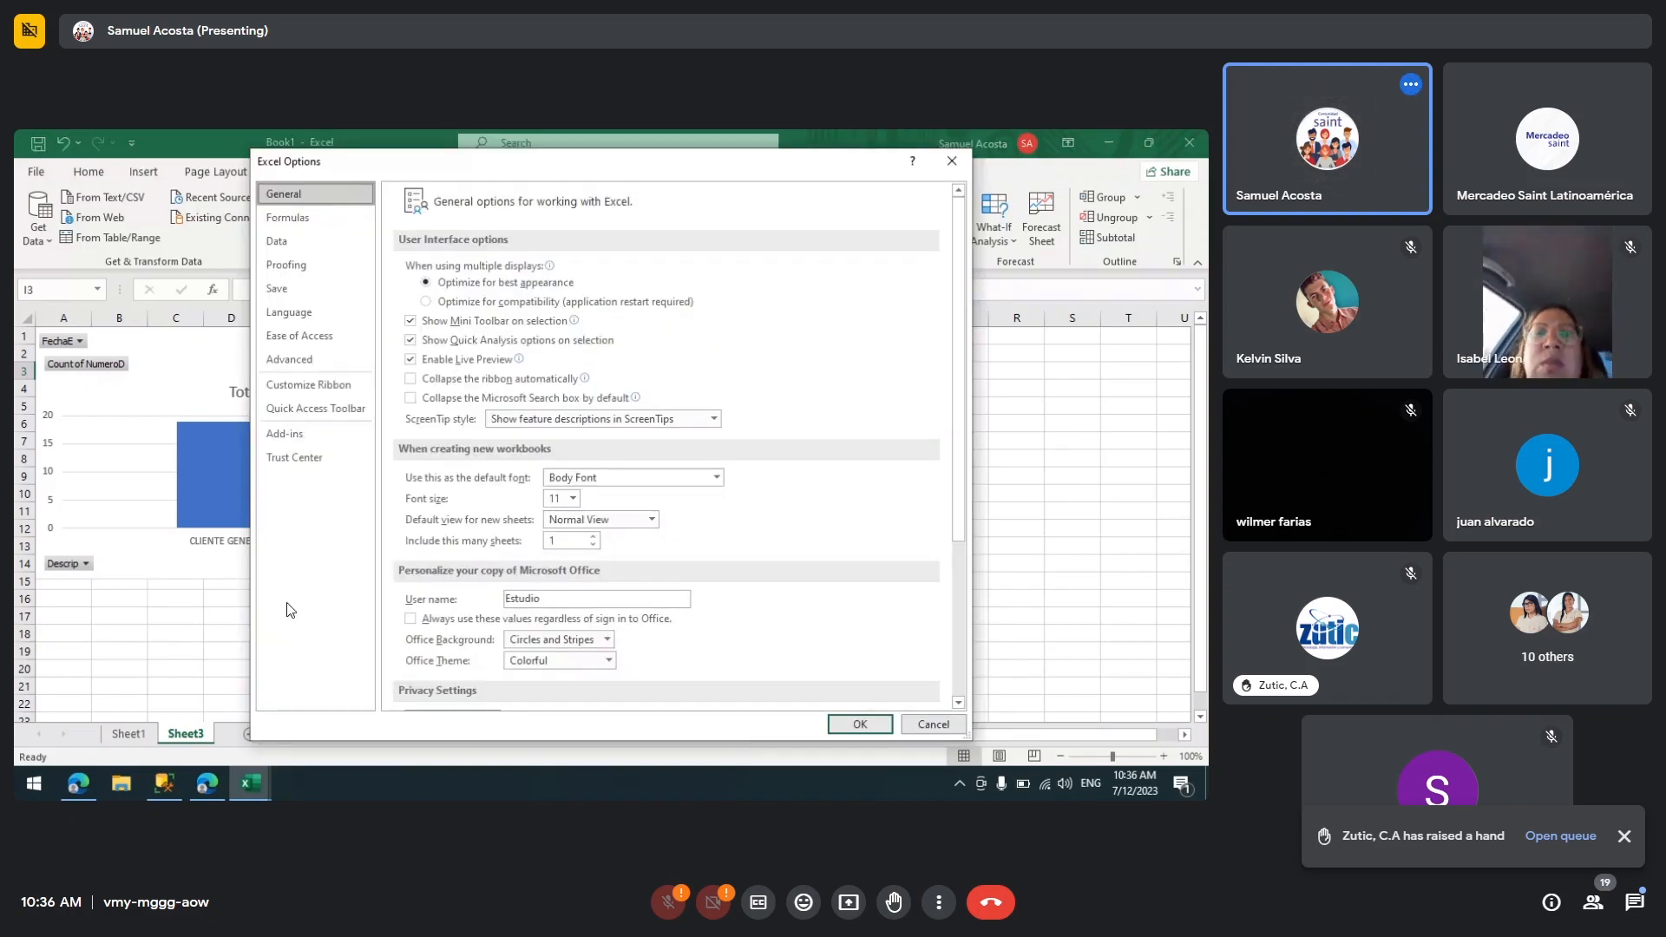
click(314, 393)
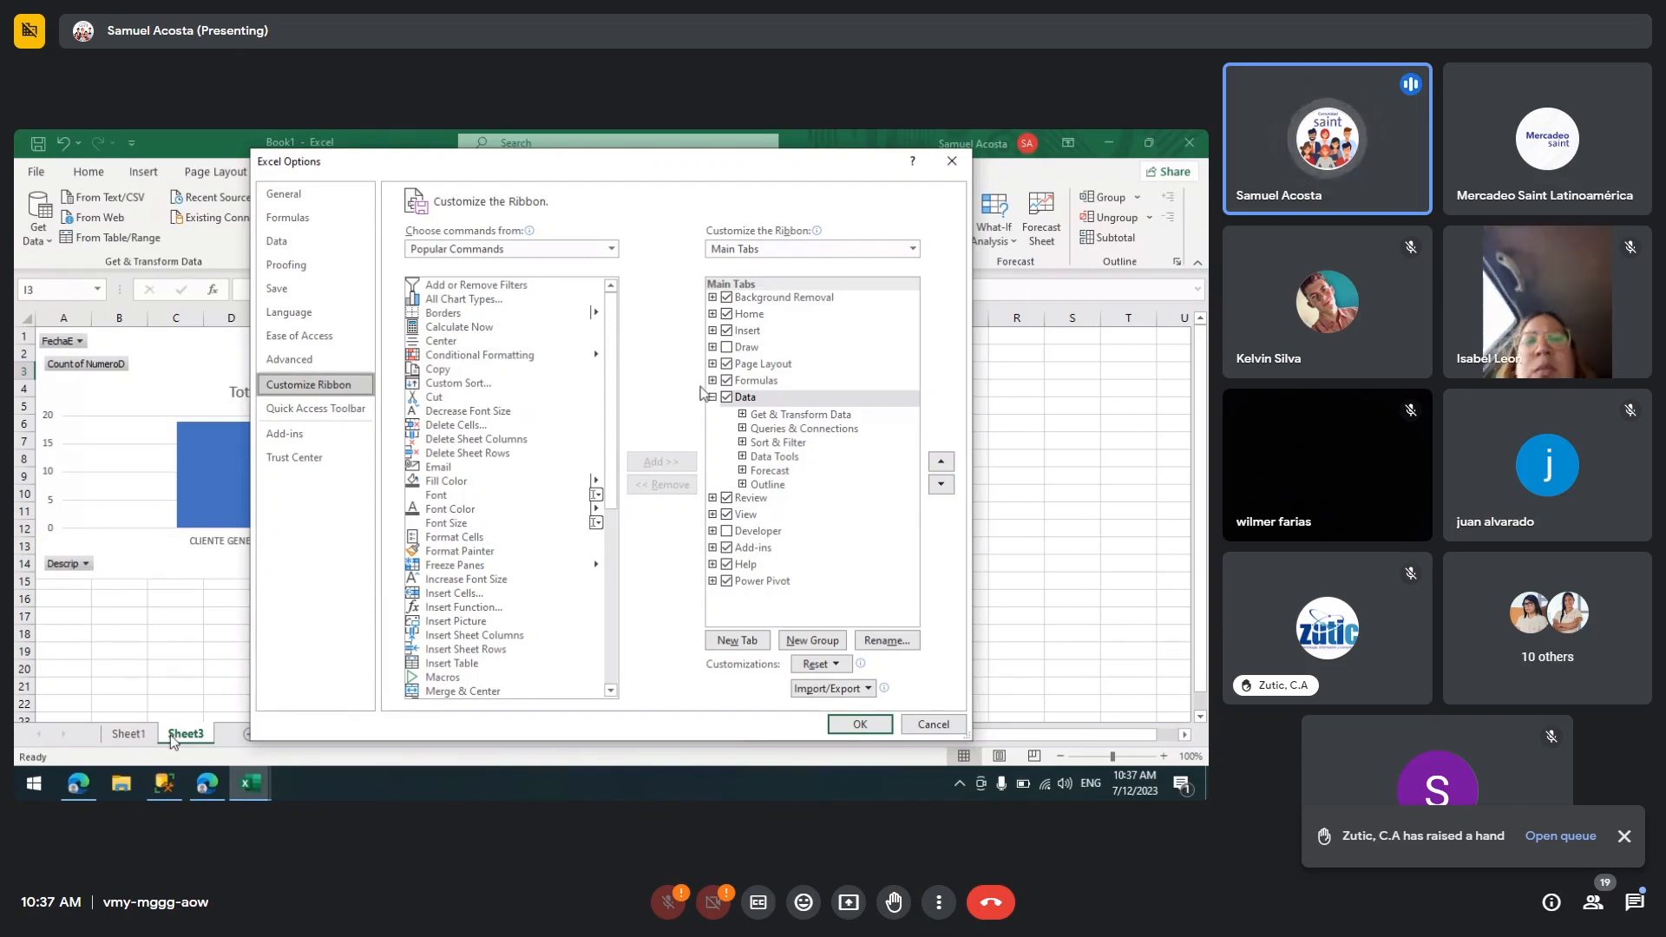
click(749, 349)
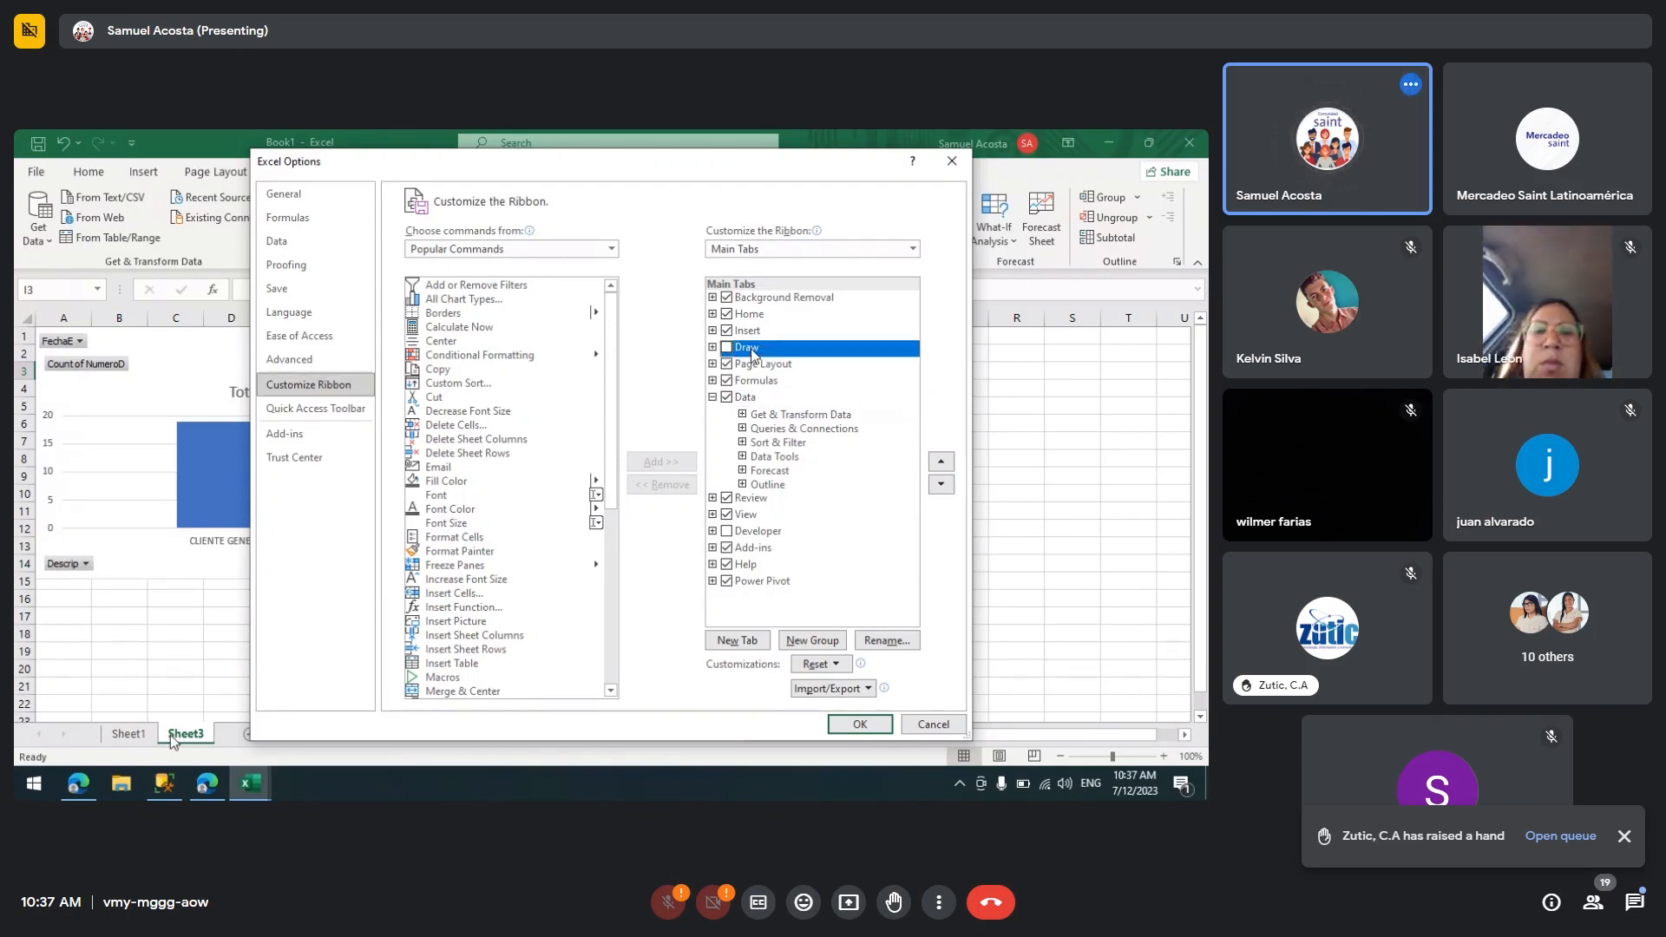
click(758, 531)
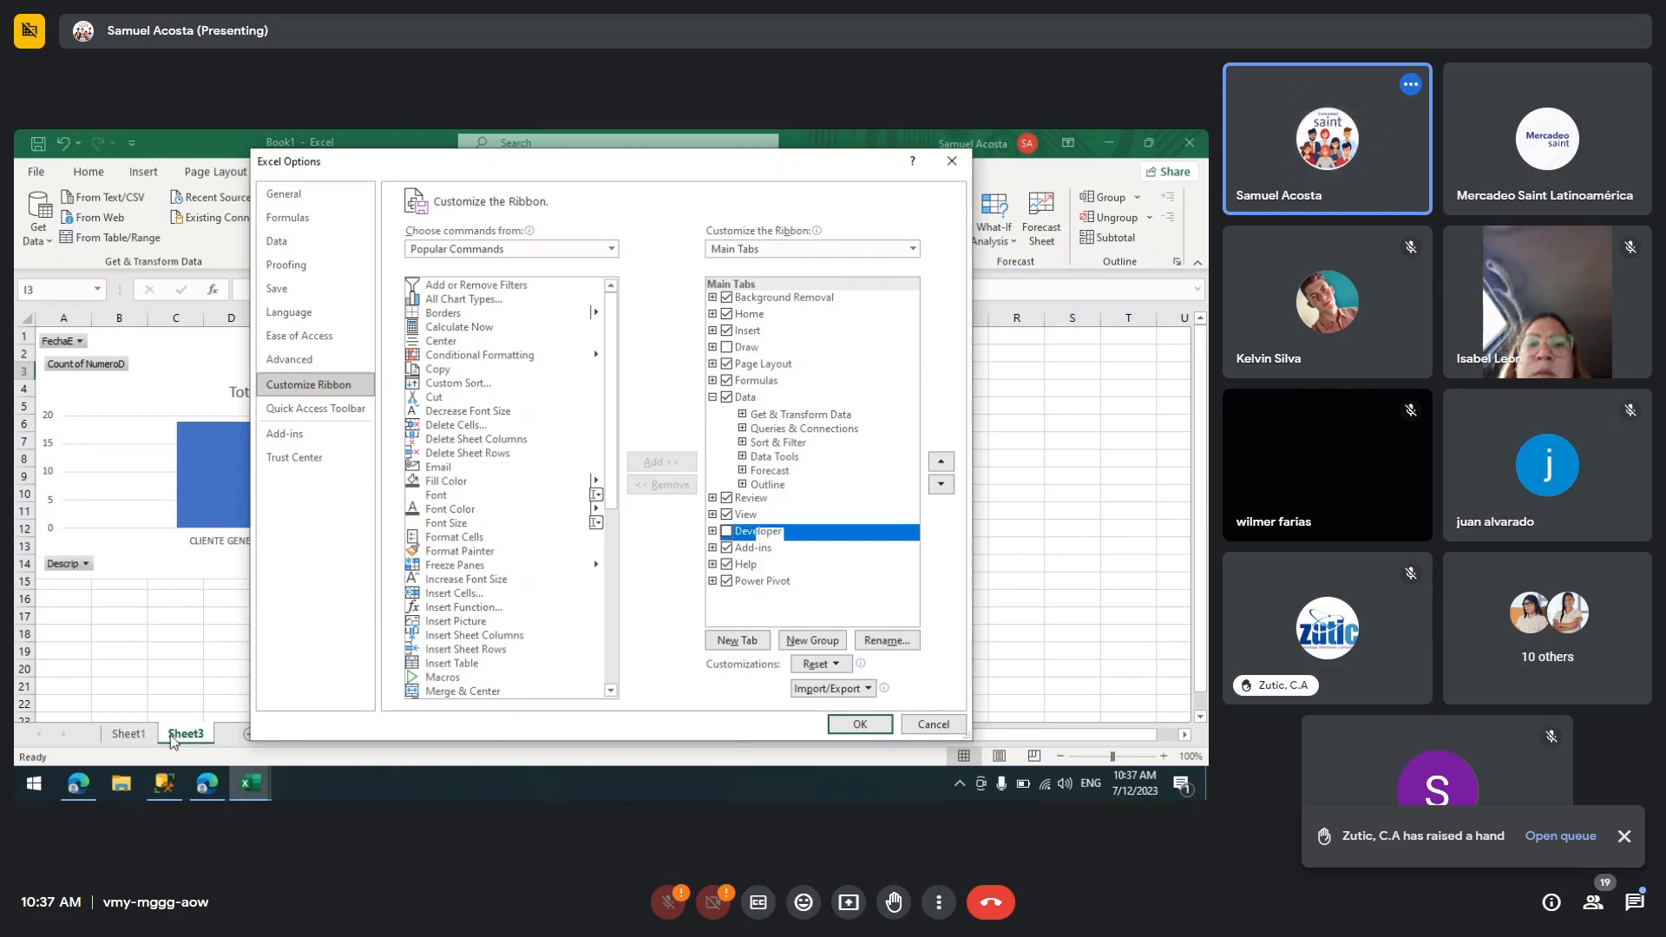
click(727, 531)
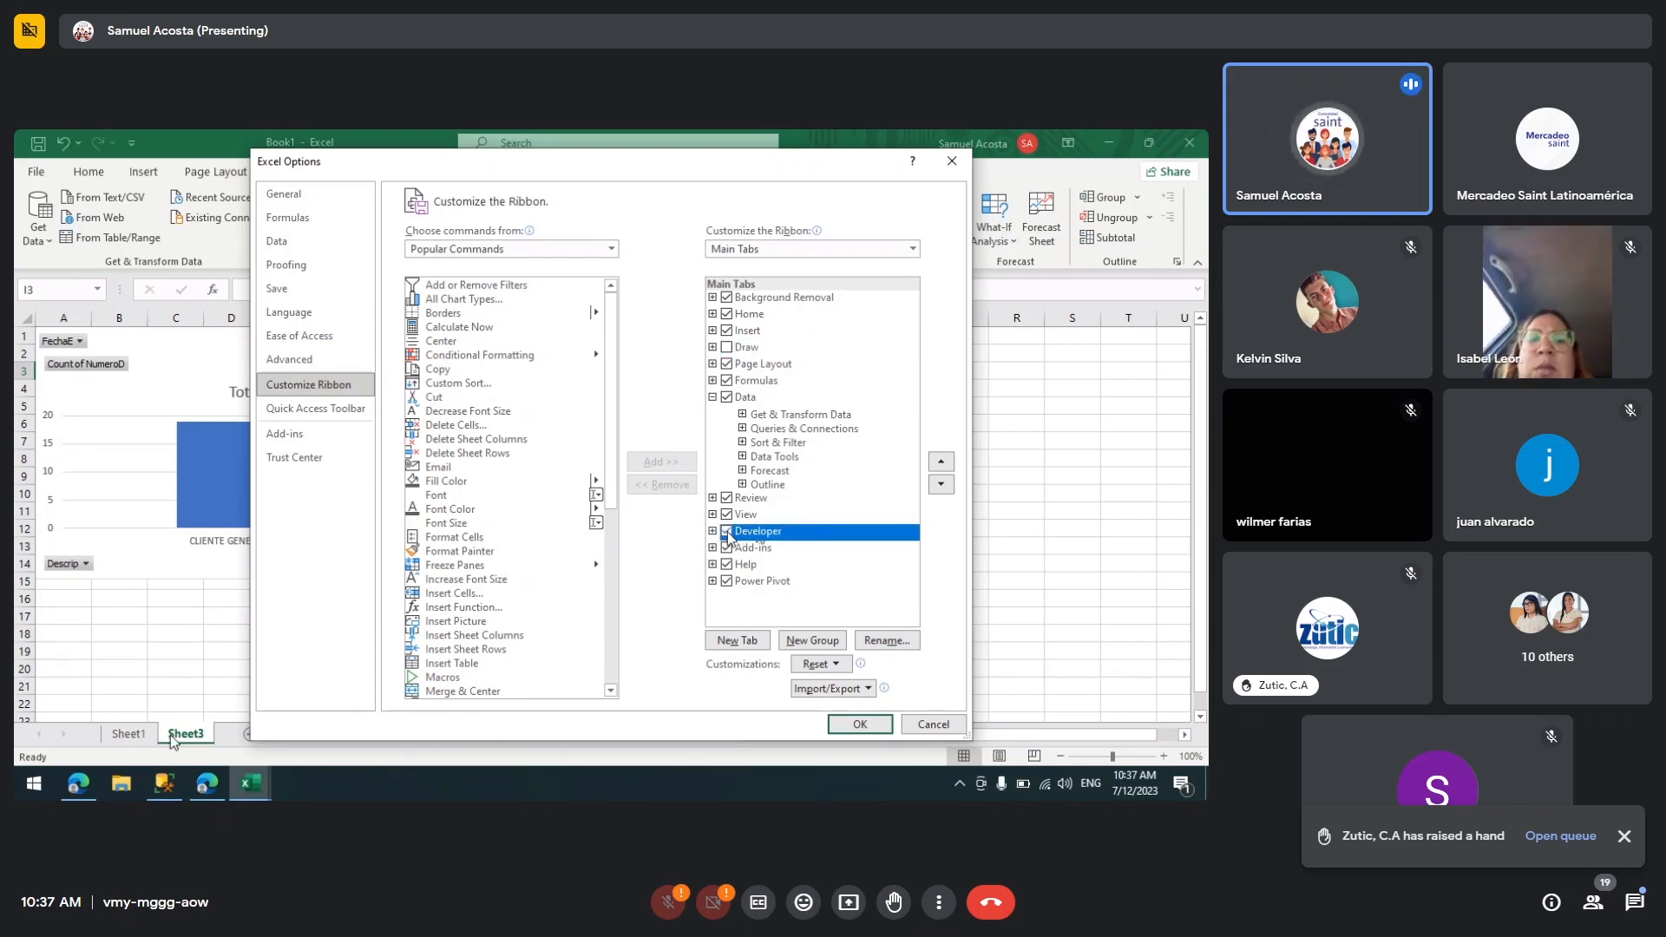
click(846, 723)
Step: Start recording a macro named Macro1 stored in This Workbook
click(445, 425)
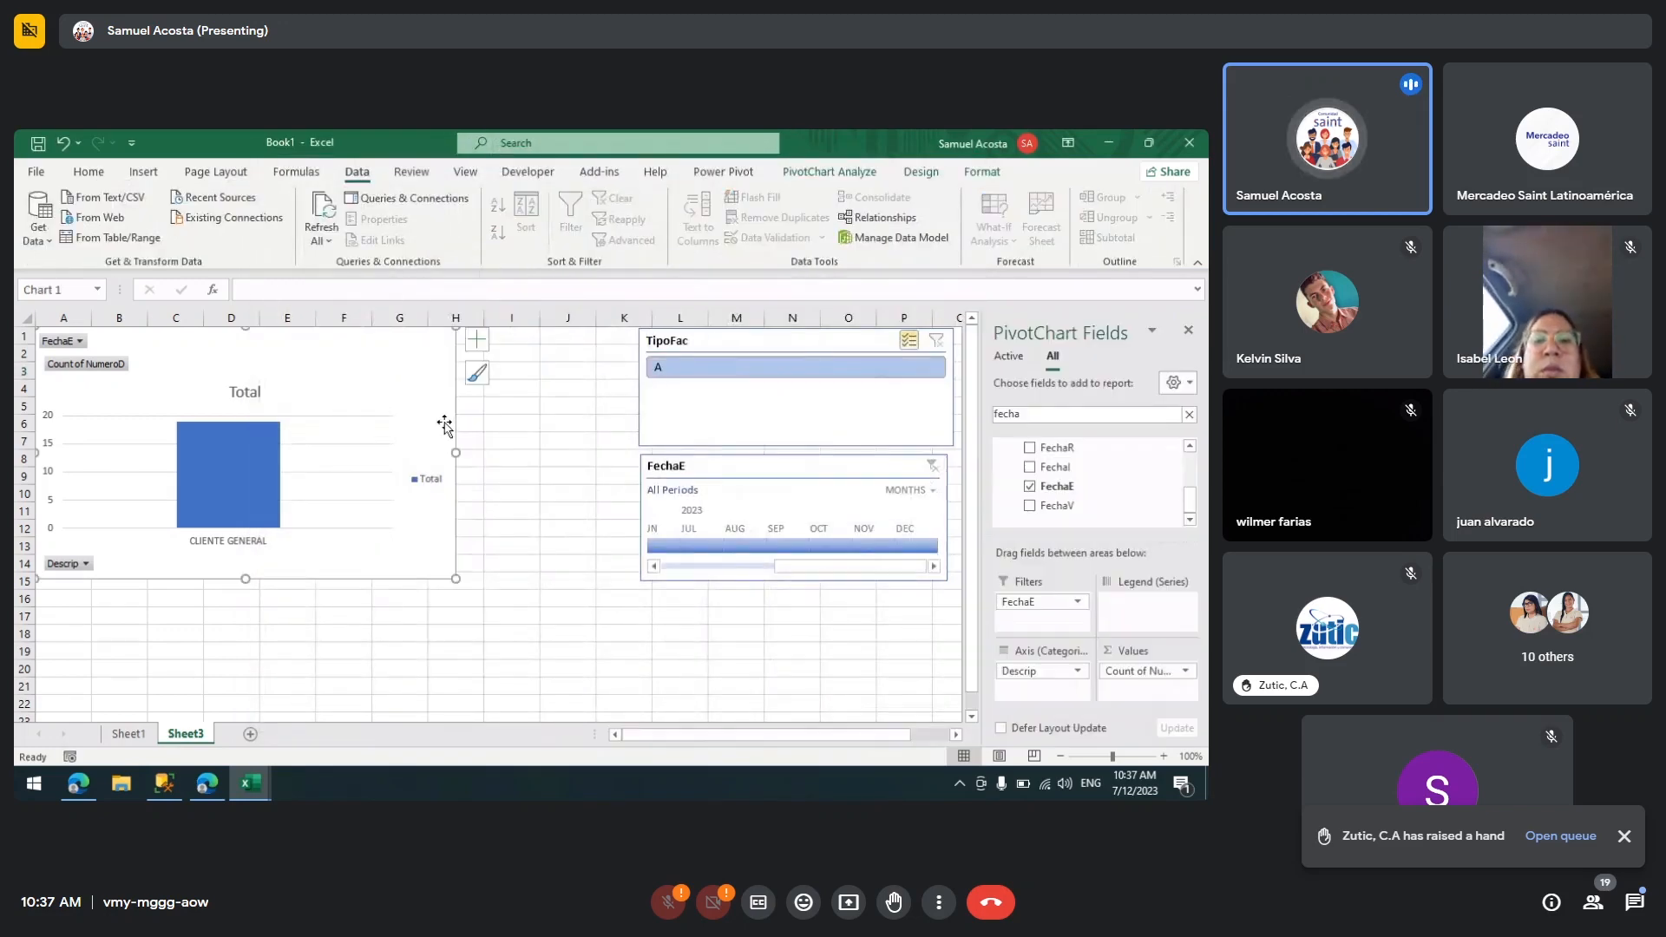
click(531, 173)
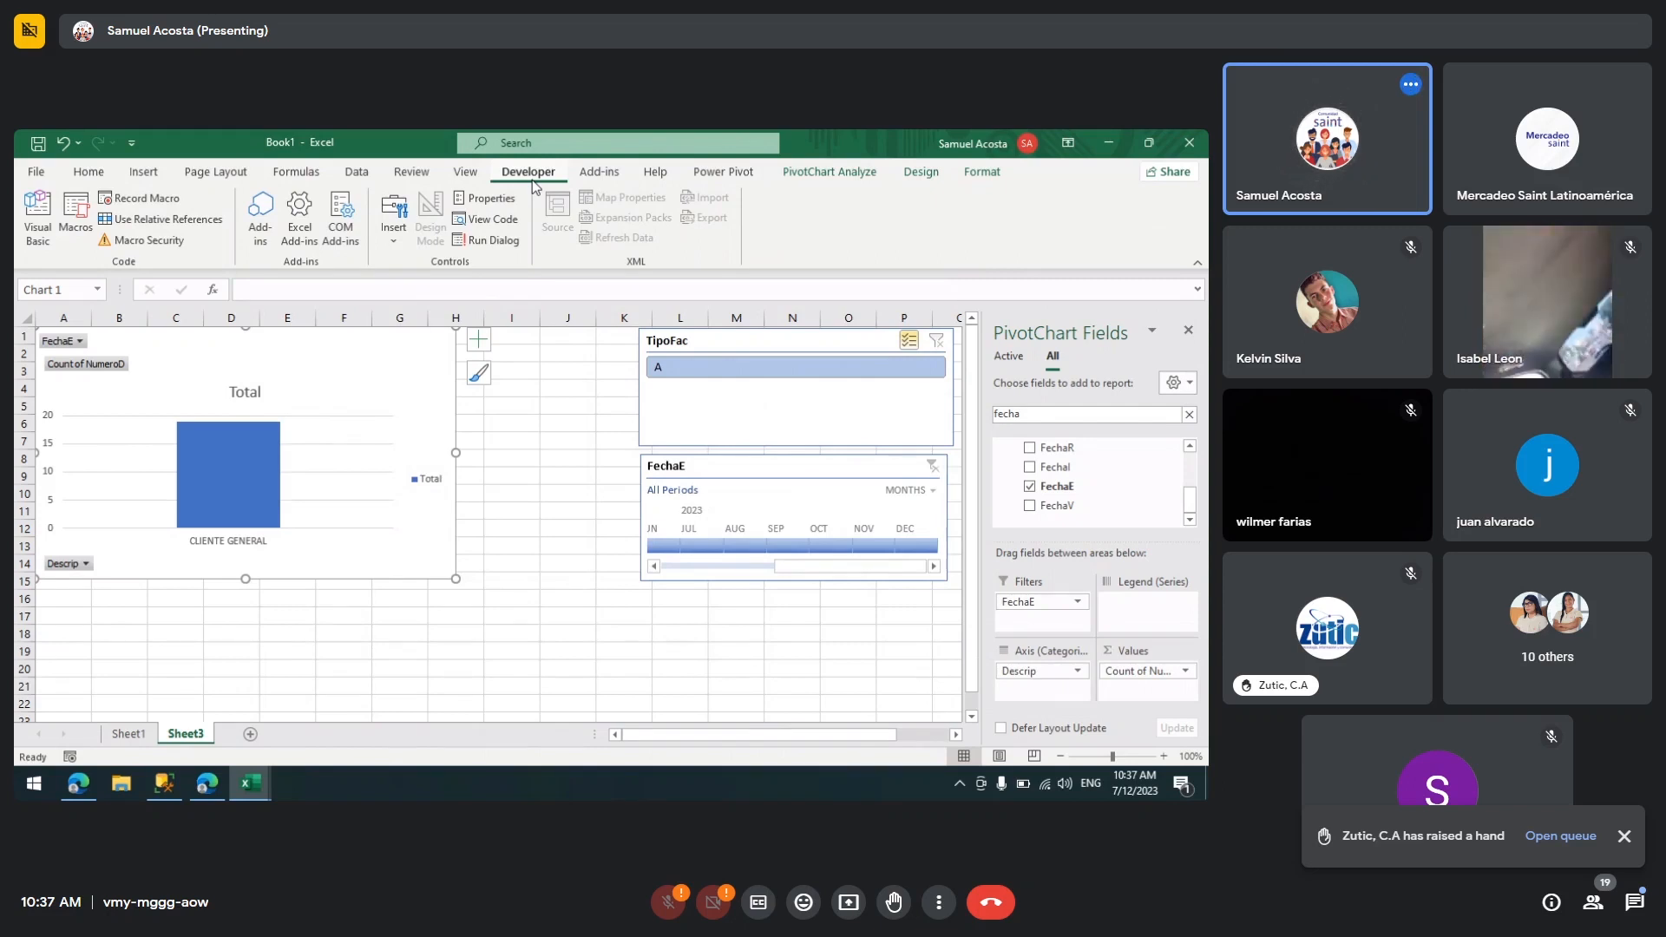
click(156, 205)
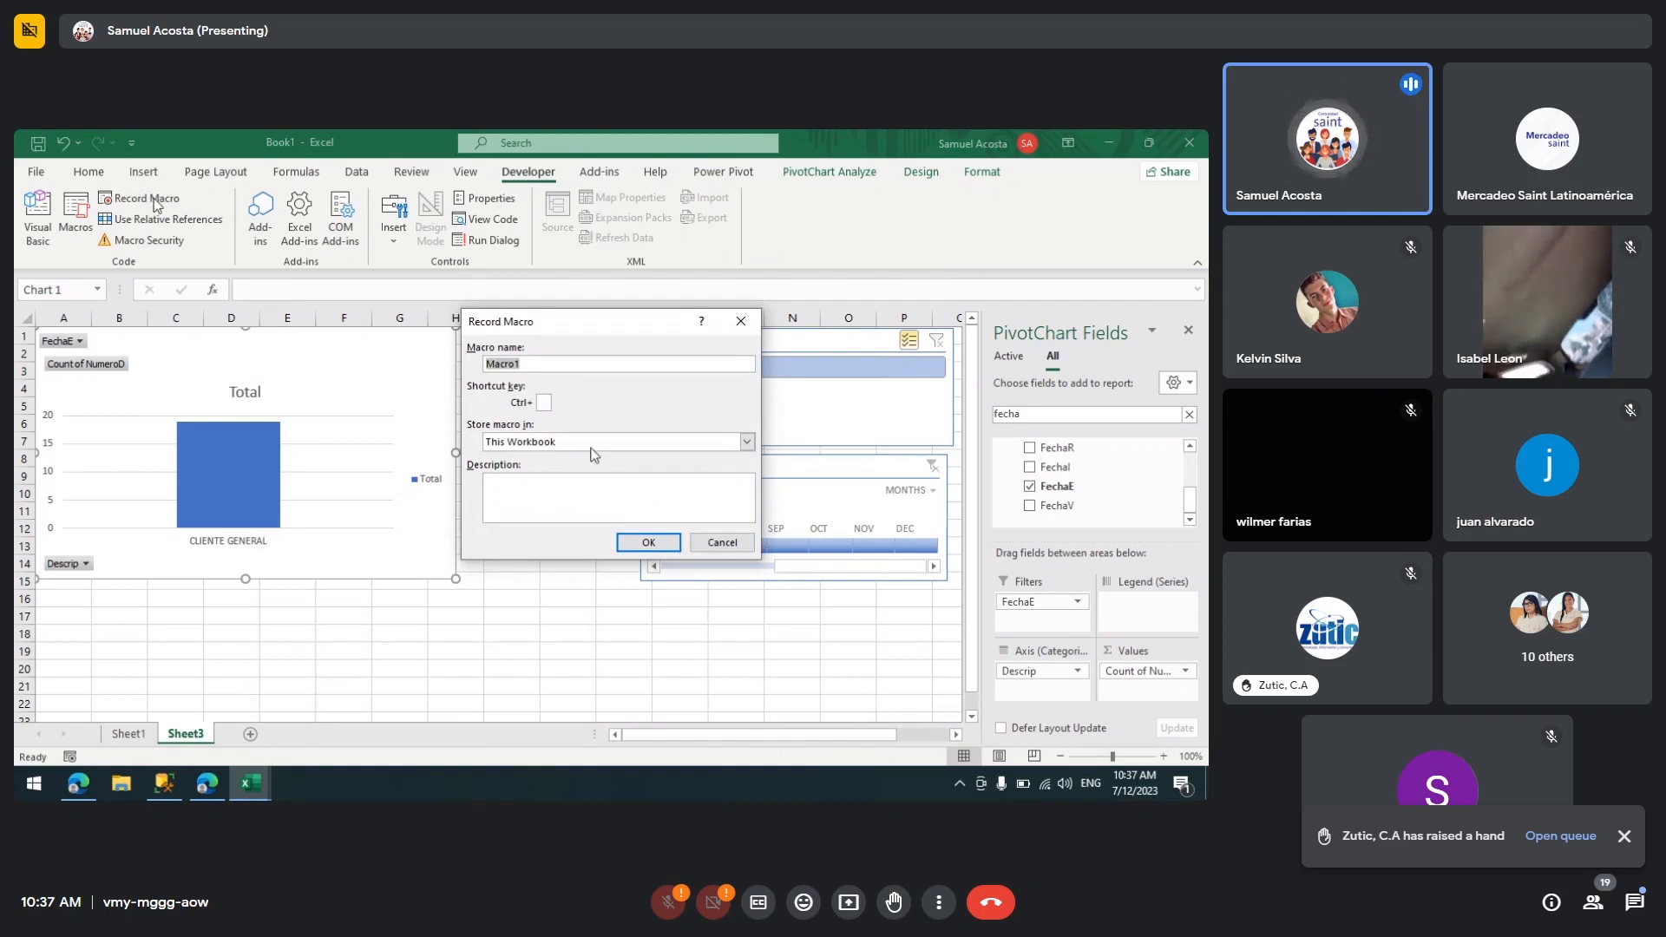
click(650, 544)
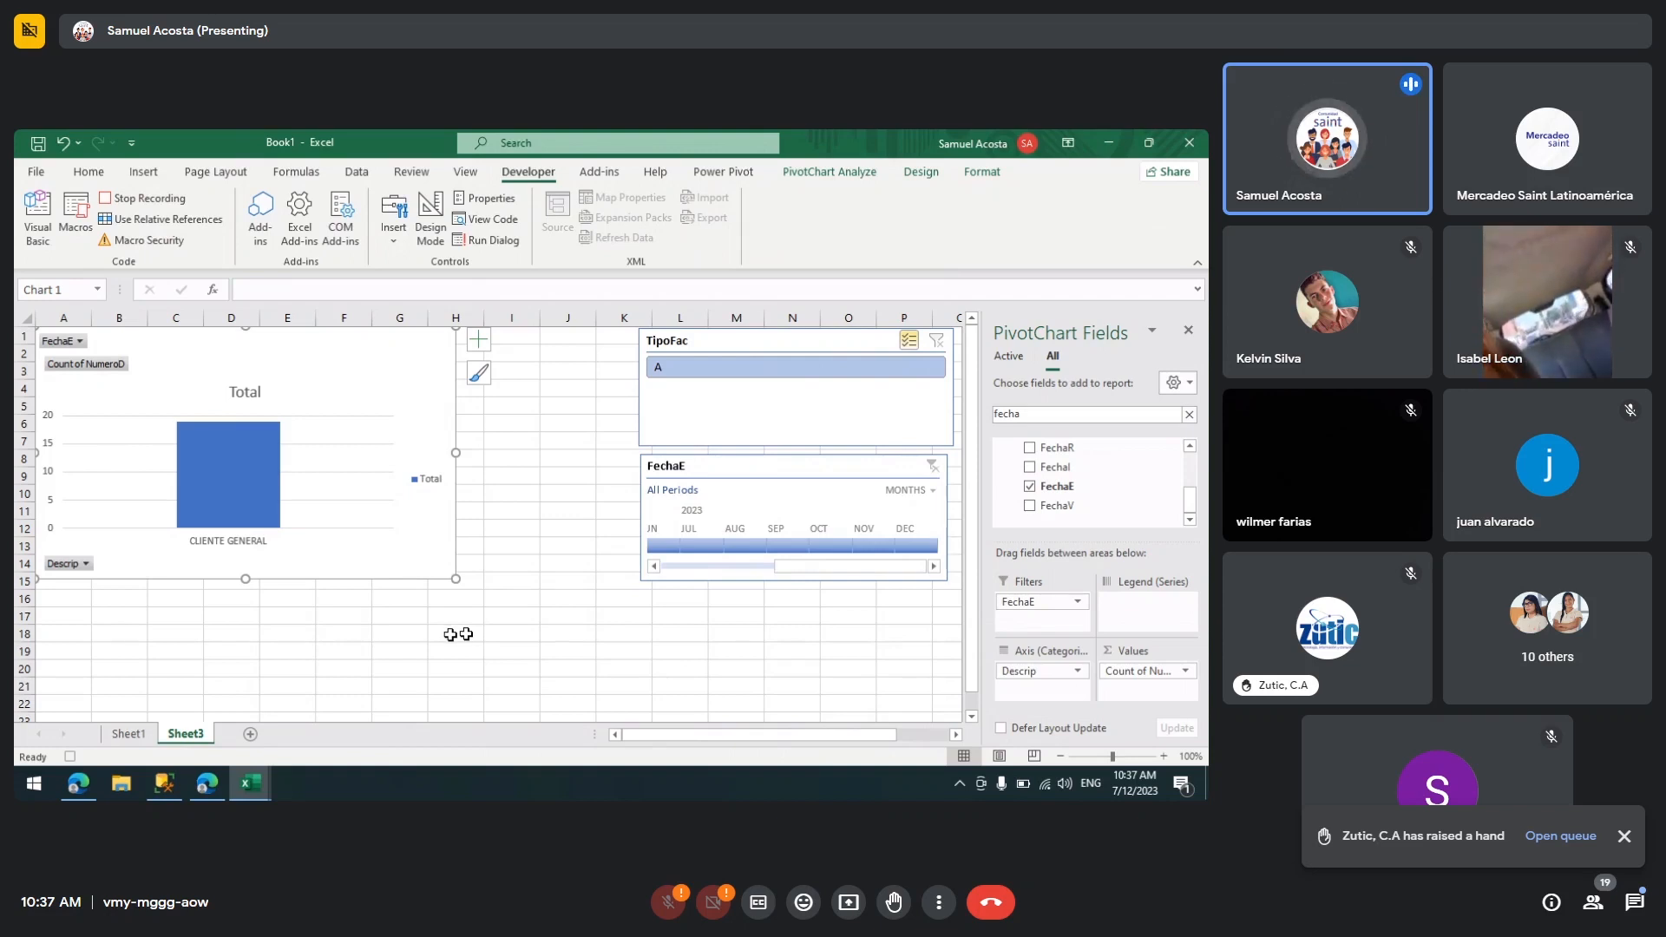
Step: Format cells A19 to K19 with a dark blue fill and bold white font
click(75, 655)
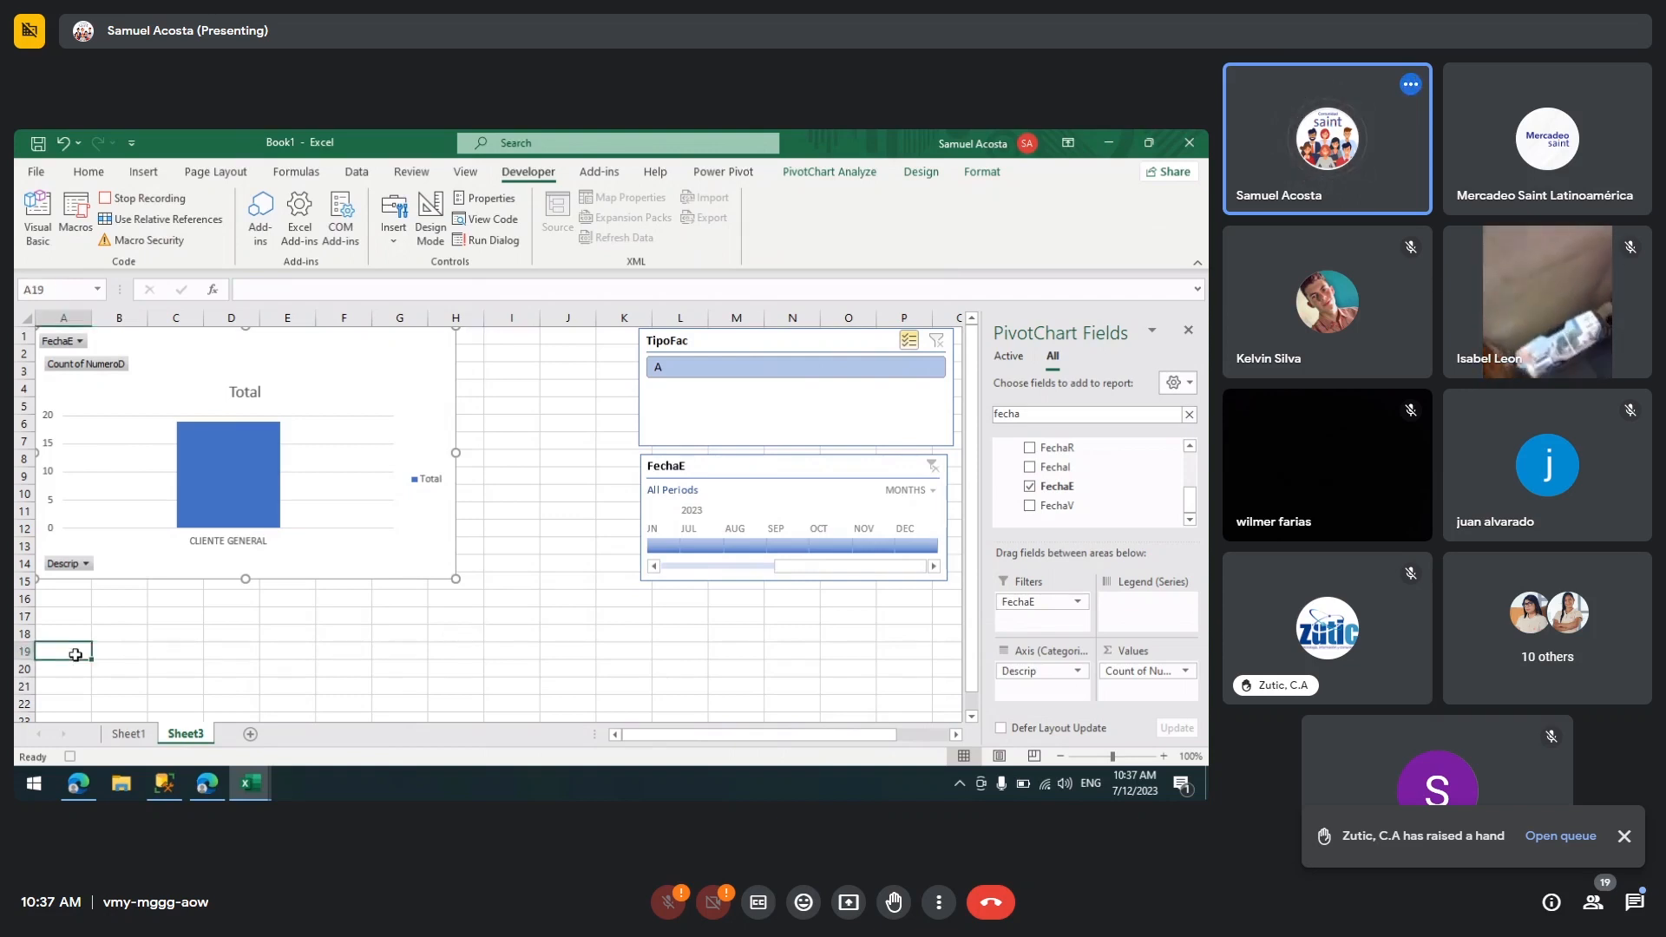
drag(76, 655, 633, 651)
click(89, 171)
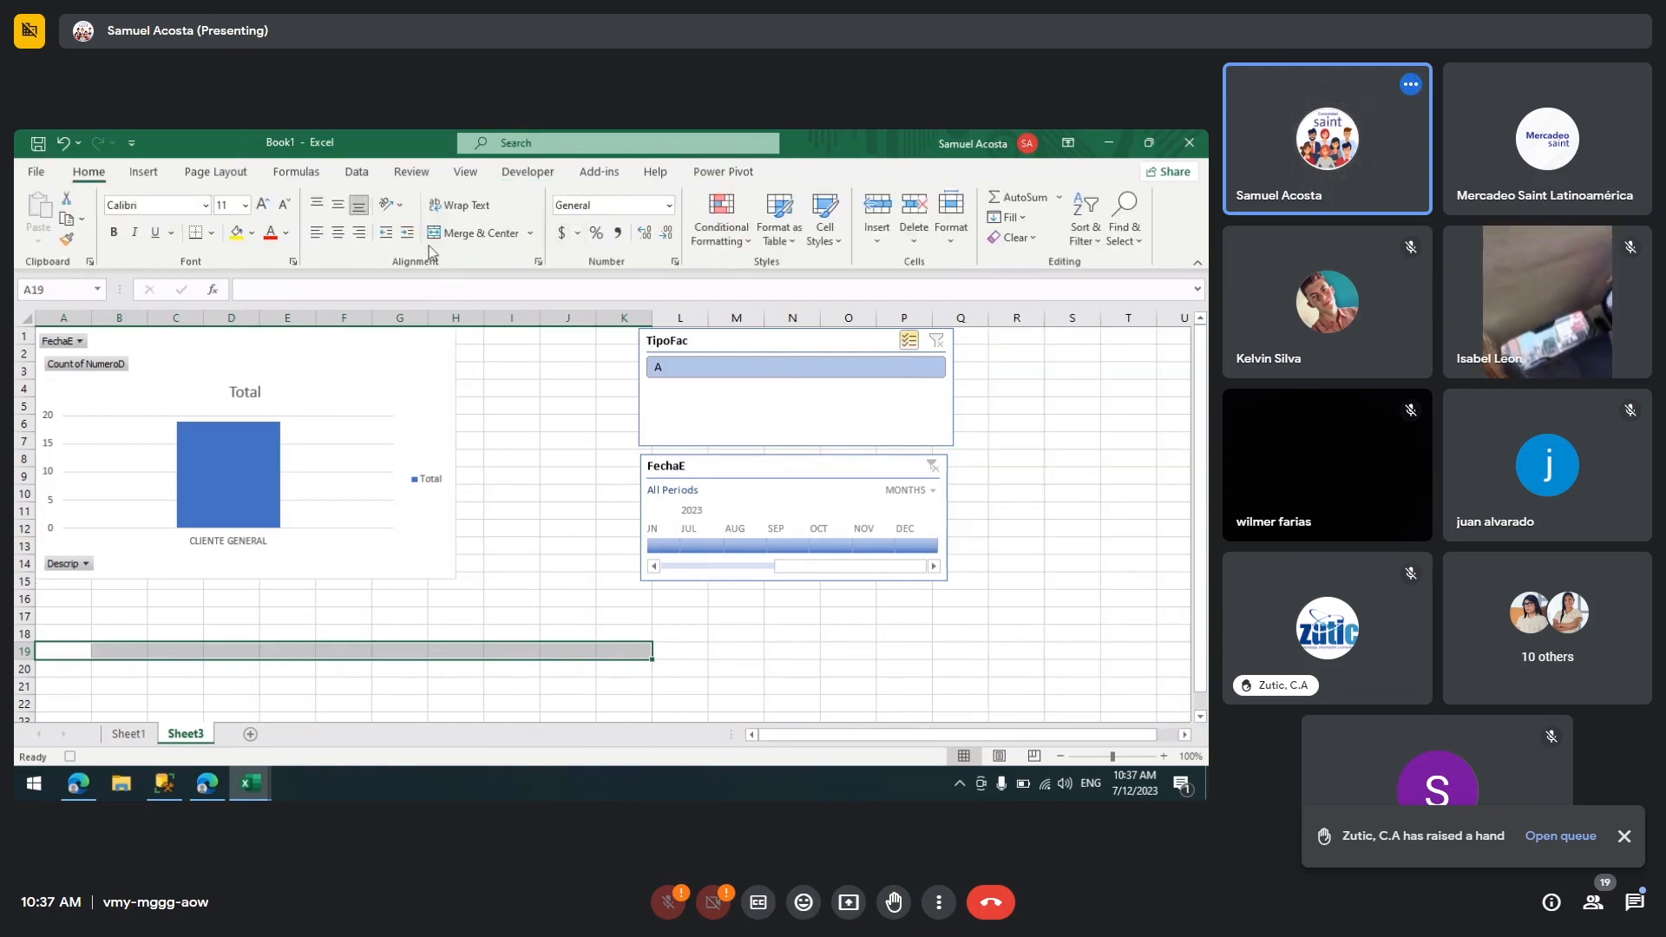
click(252, 233)
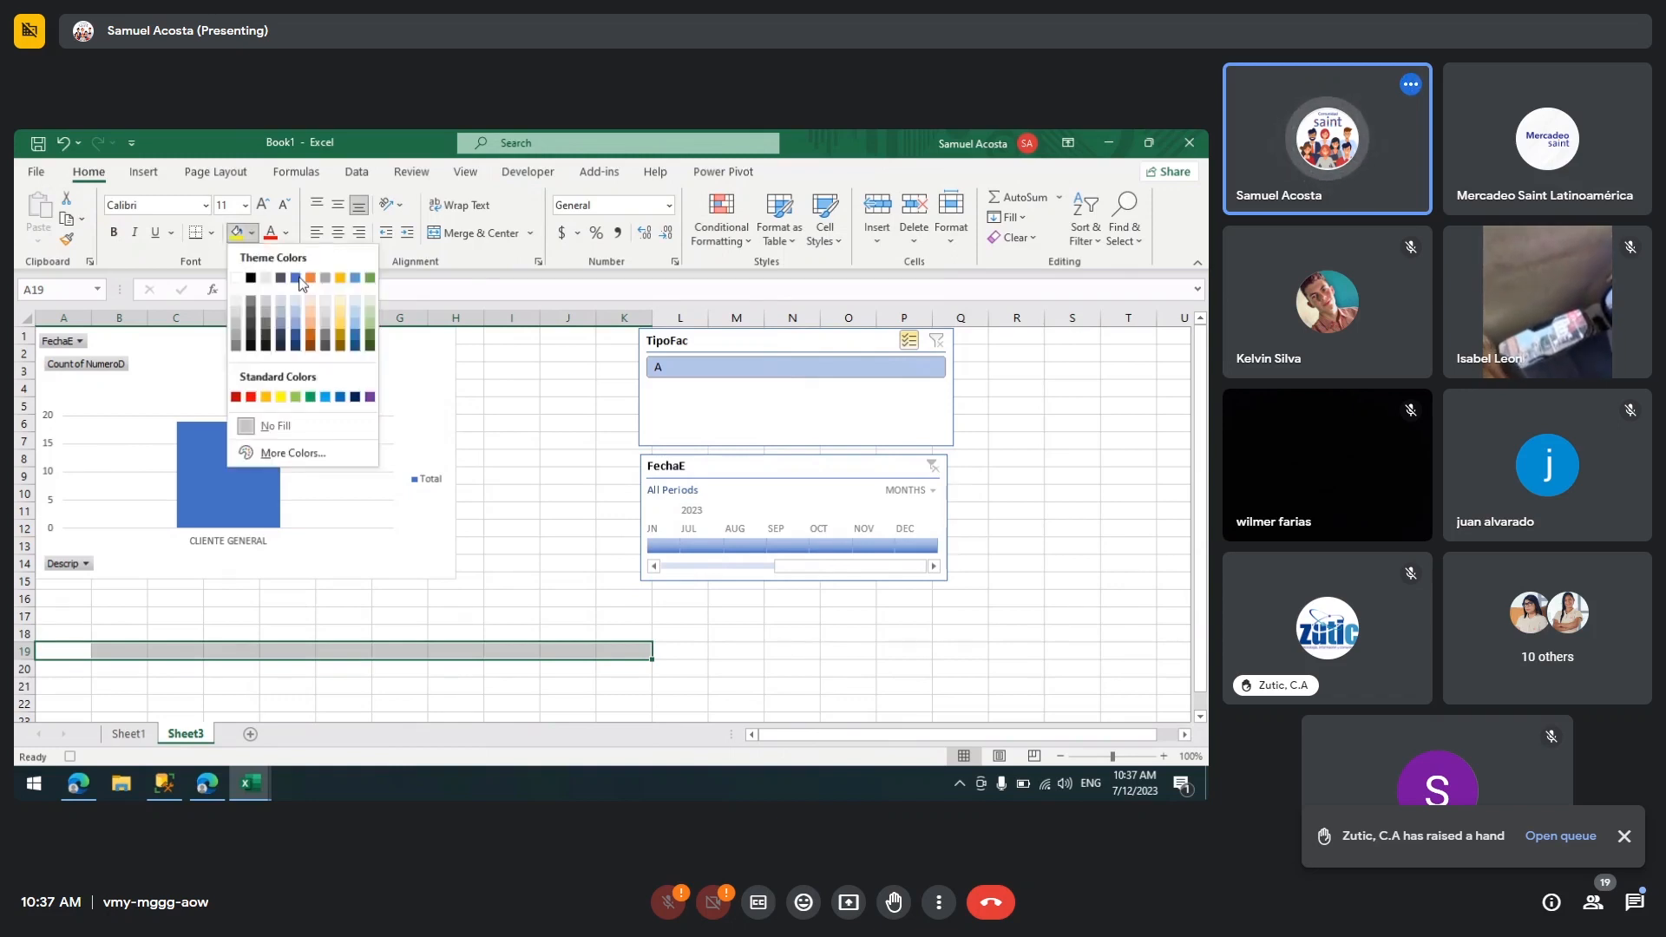
click(297, 279)
click(285, 233)
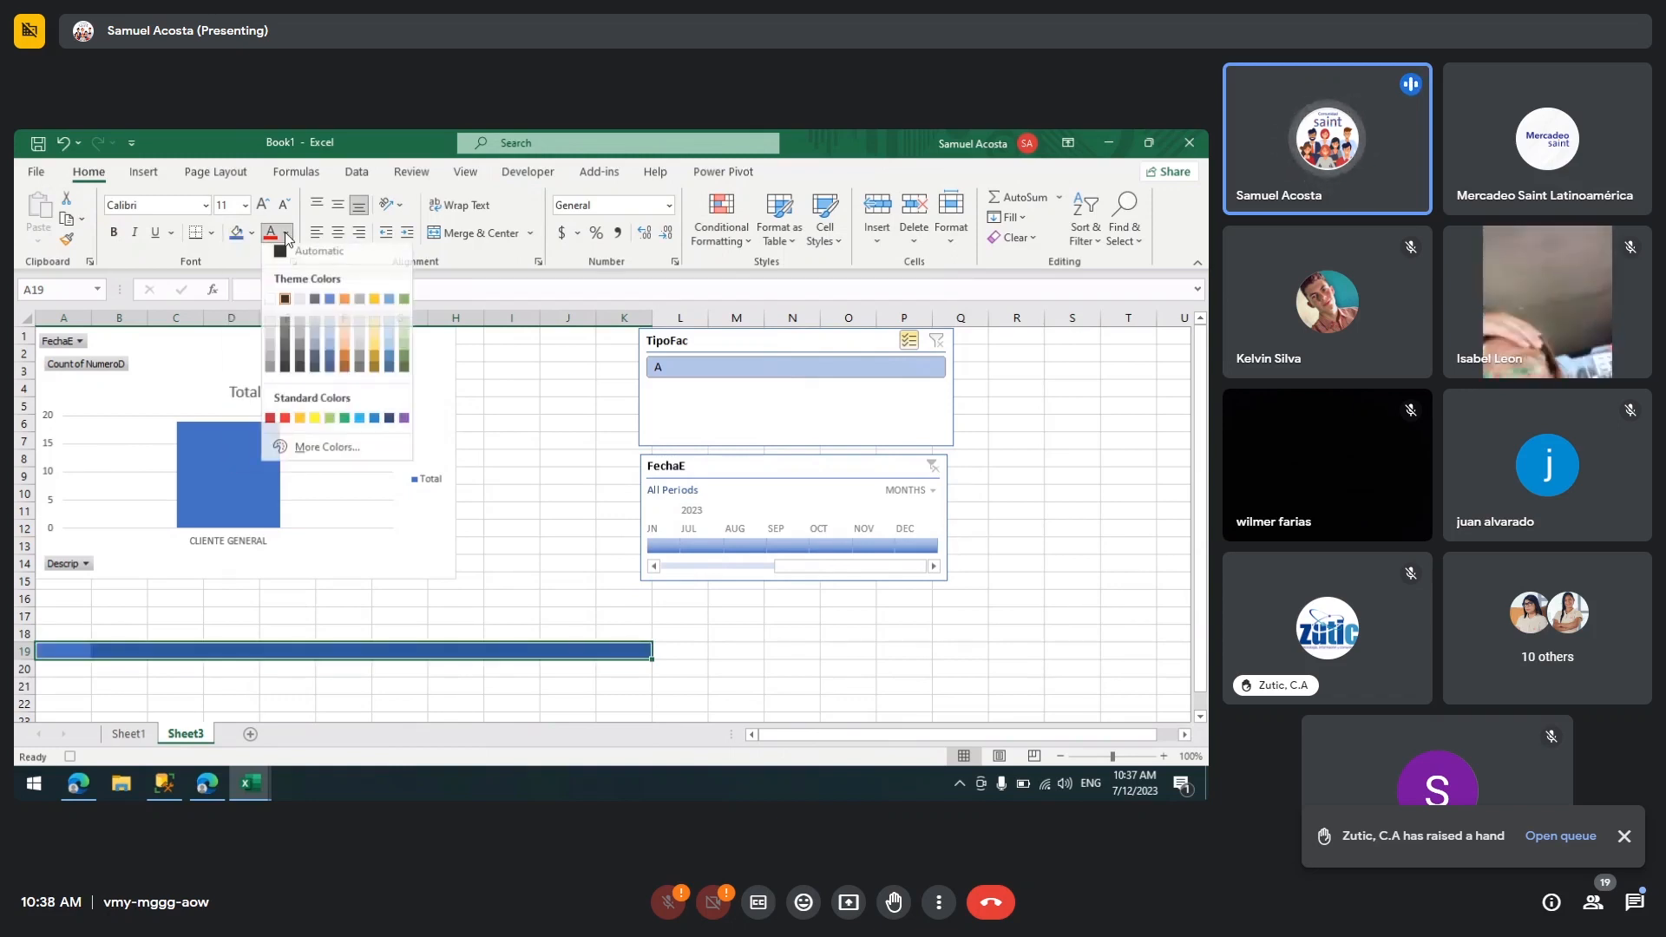
click(271, 305)
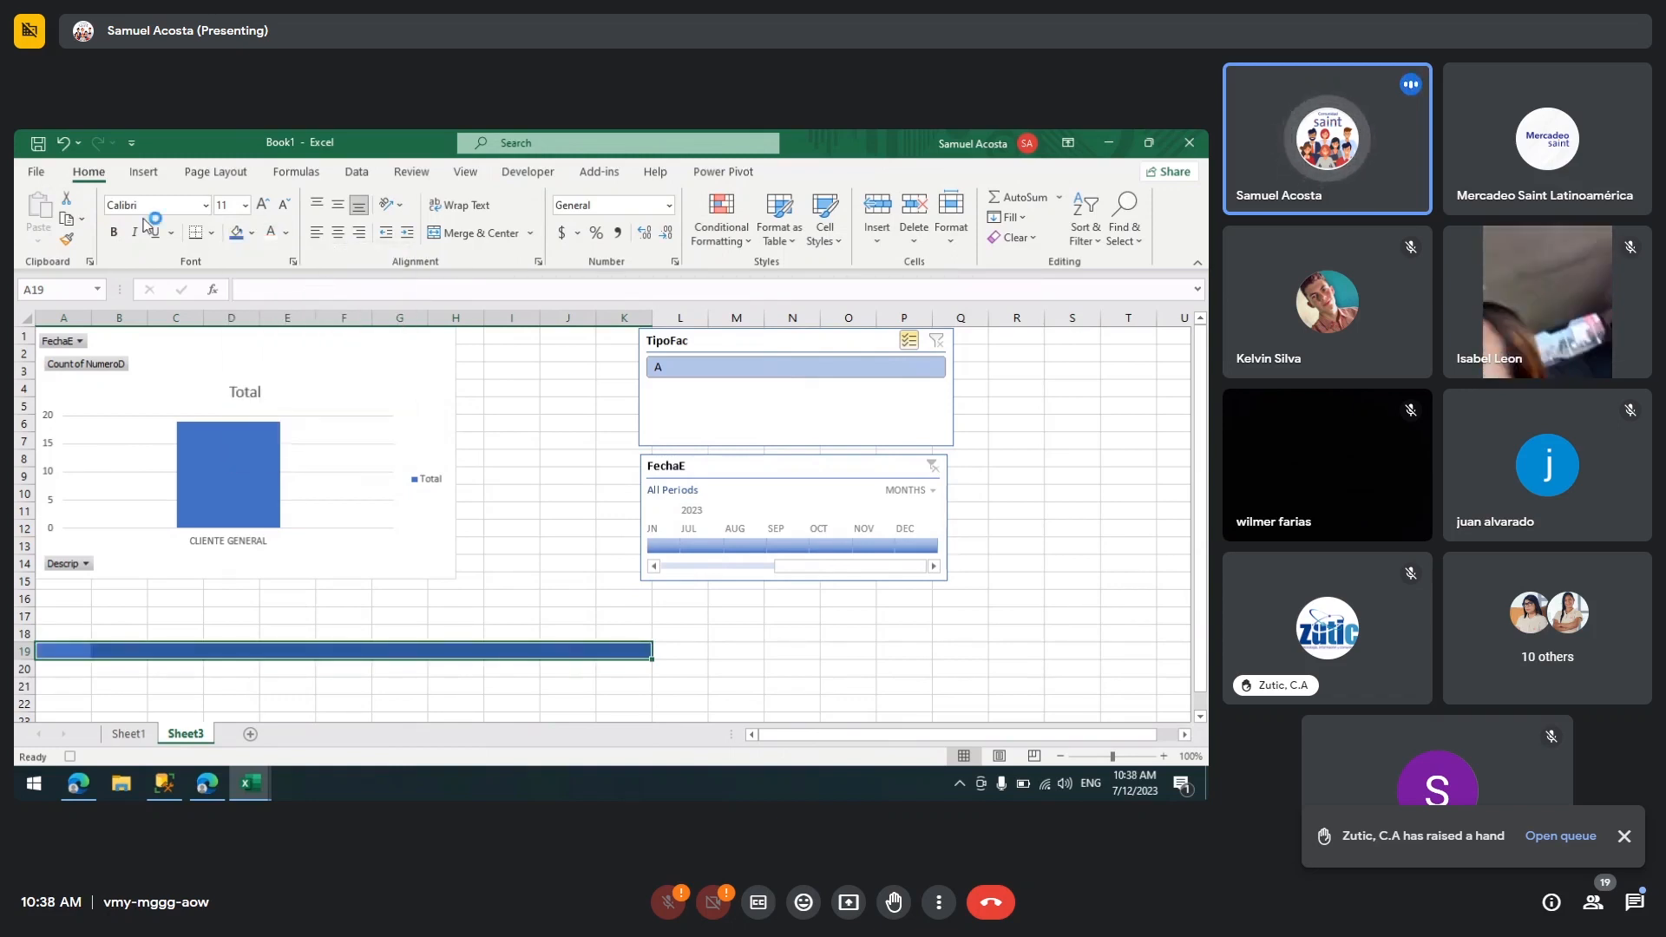
click(113, 233)
click(64, 650)
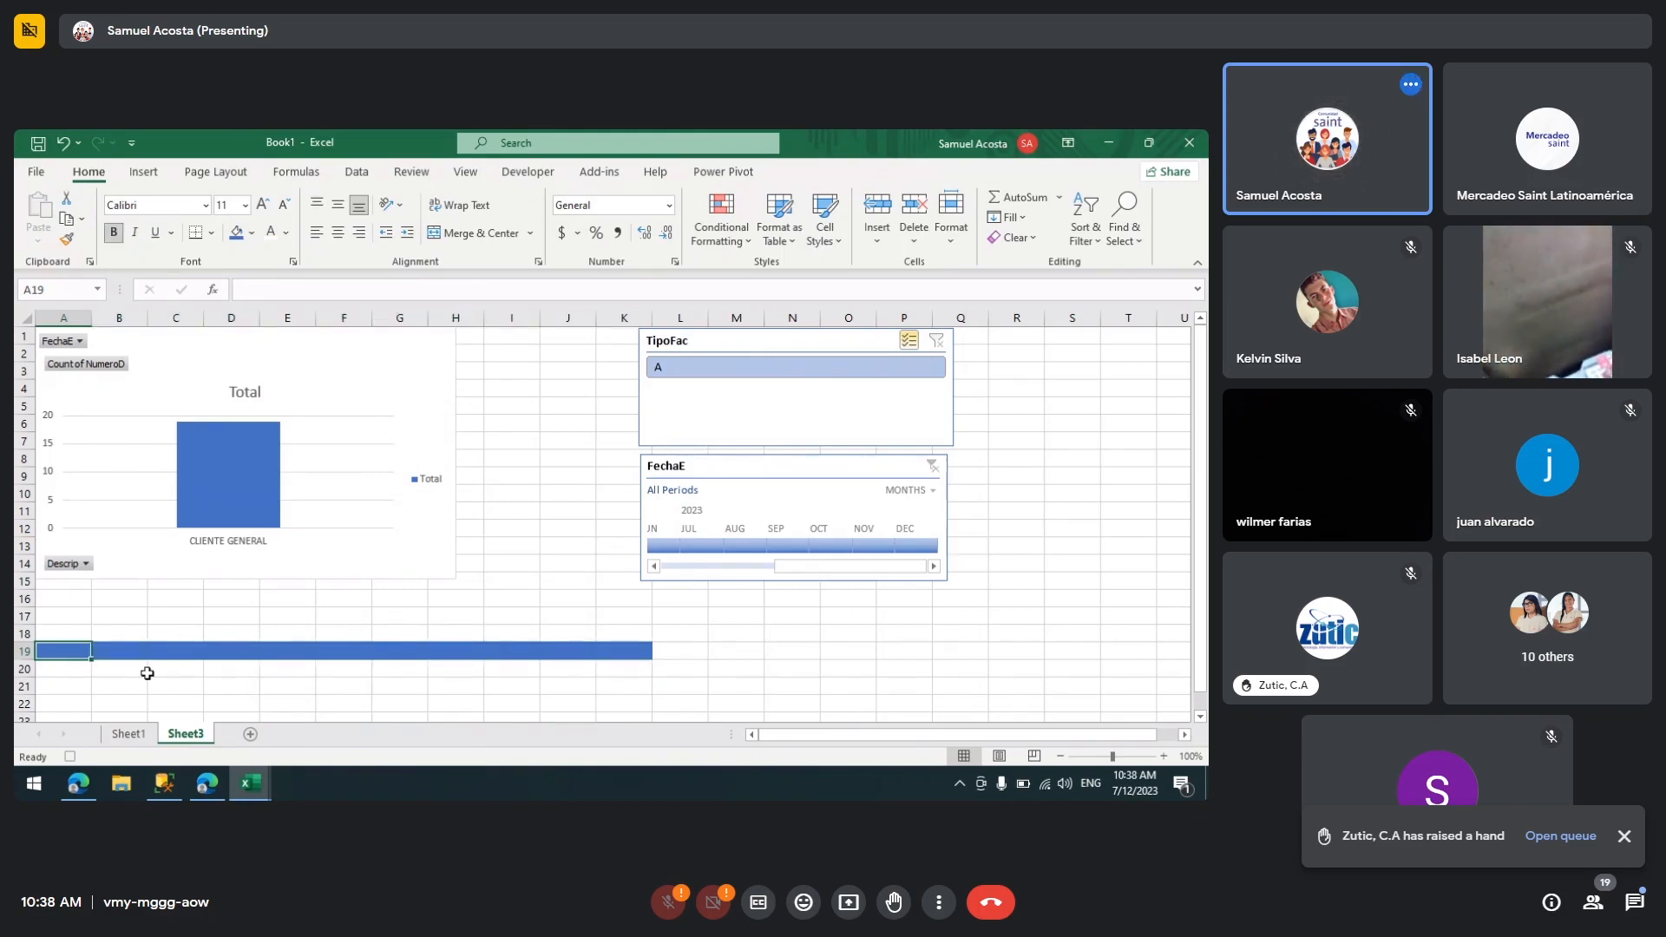
Step: Enter "Dato #1" in A19 and copy it into every cell from B19 to K19
text(Dato #1)
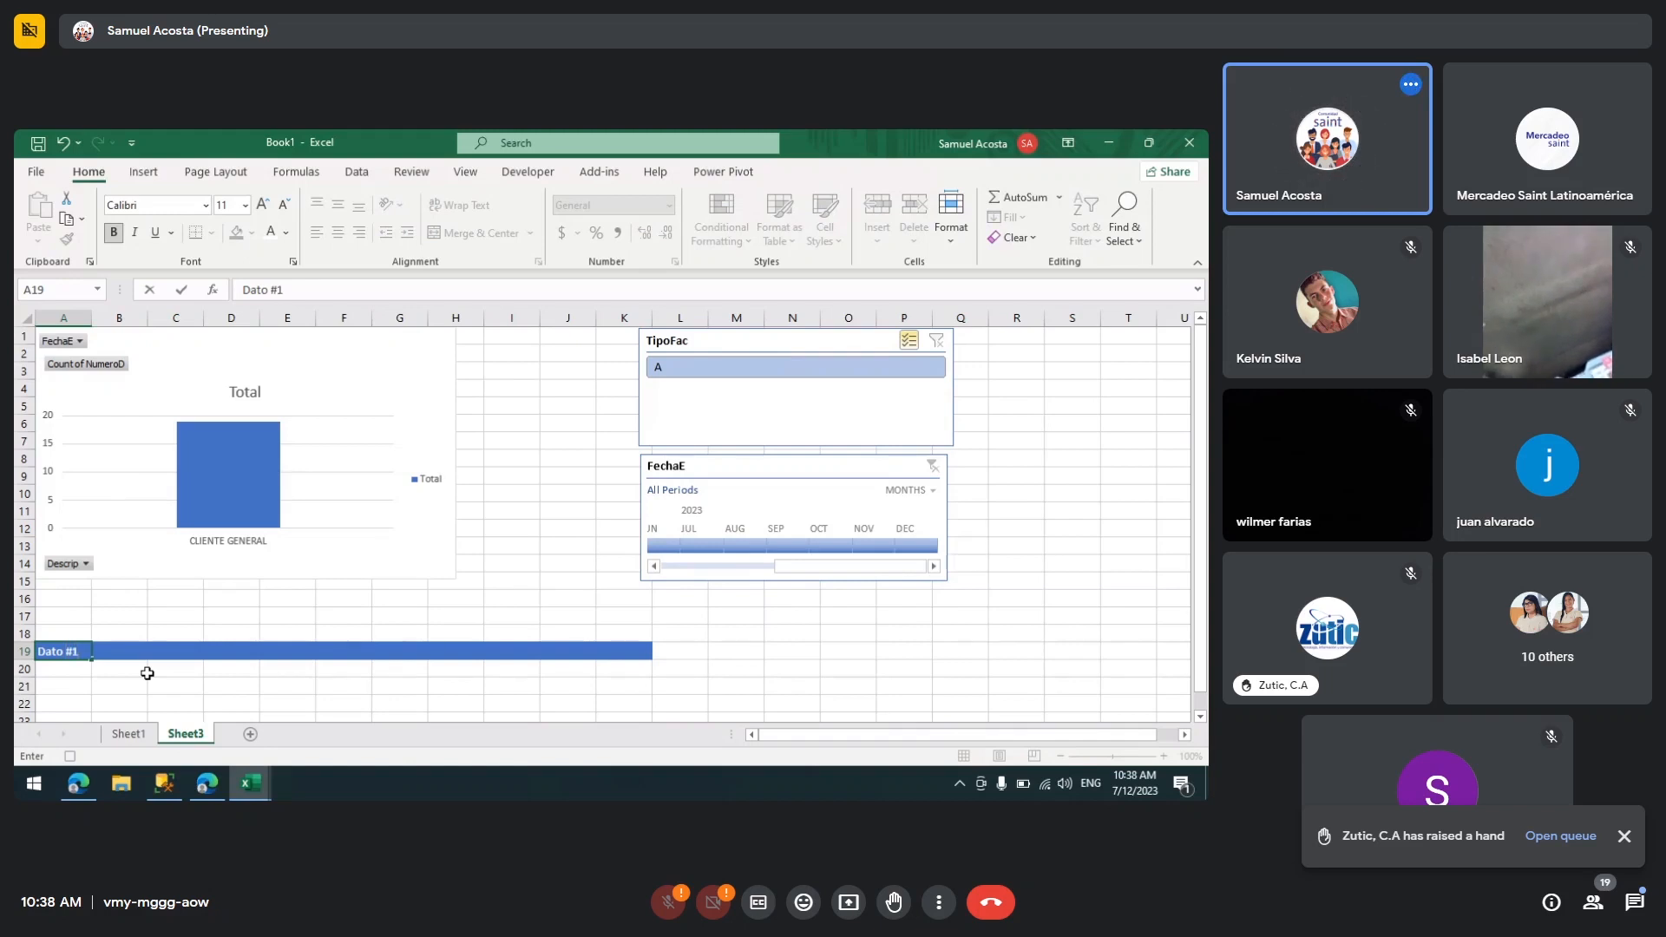
key(Tab)
key(Left)
key(ctrl+c)
key(Right)
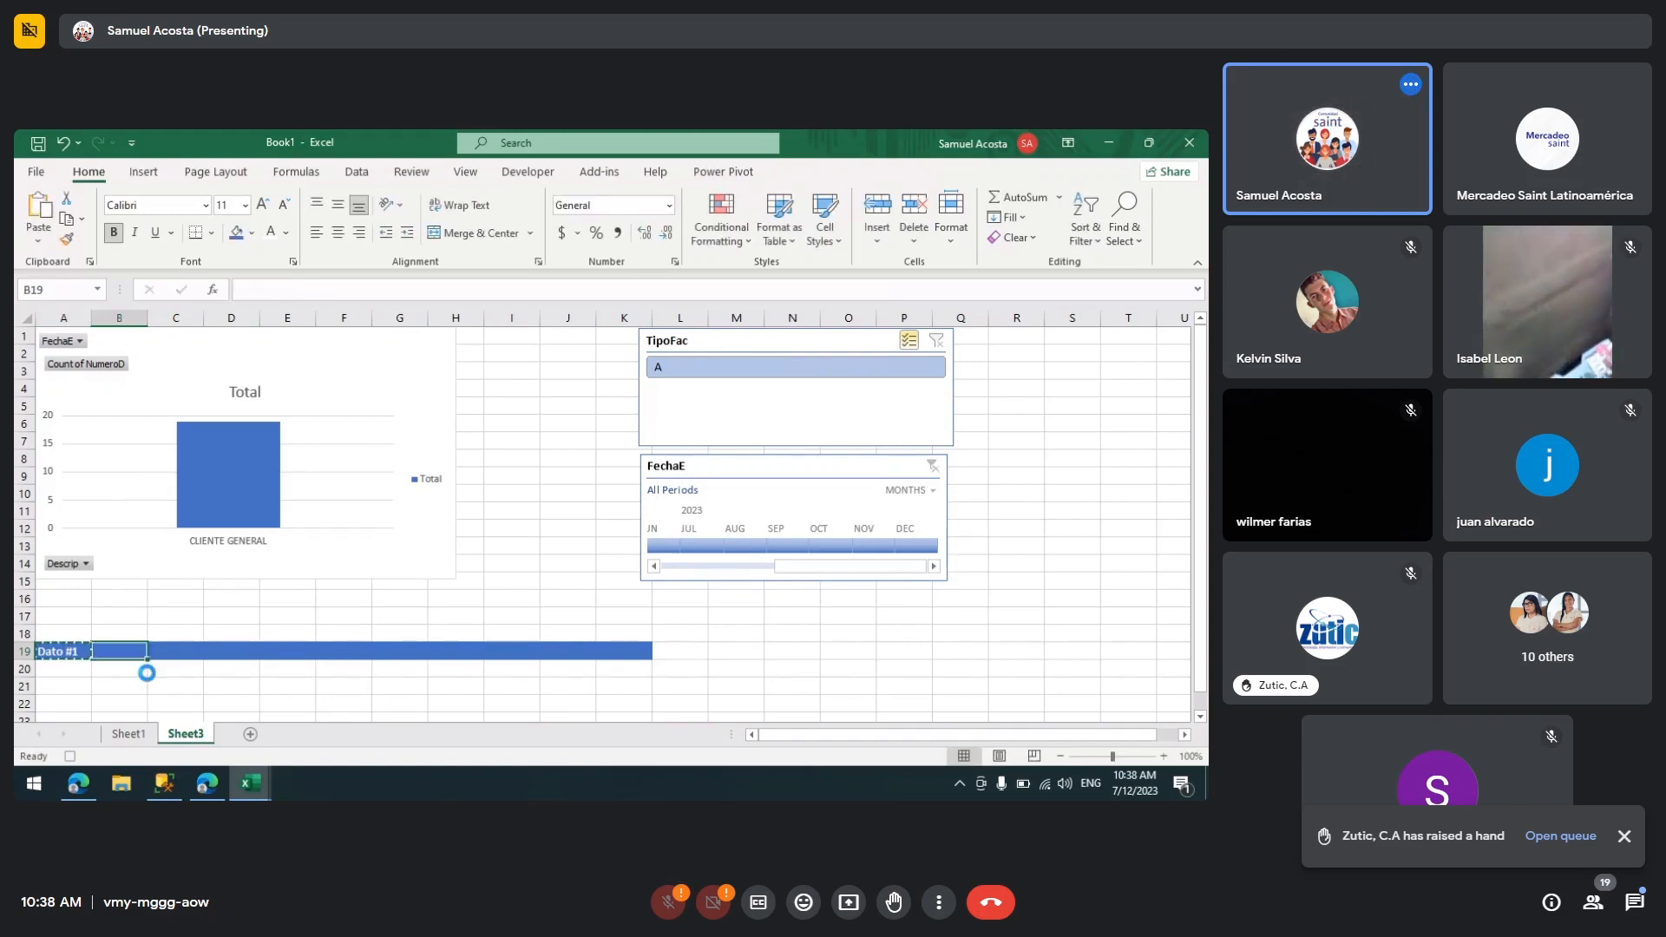
key(ctrl+v)
key(Right)
key(ctrl+v)
key(Right)
key(ctrl+v)
key(Right)
key(ctrl+v)
key(Right)
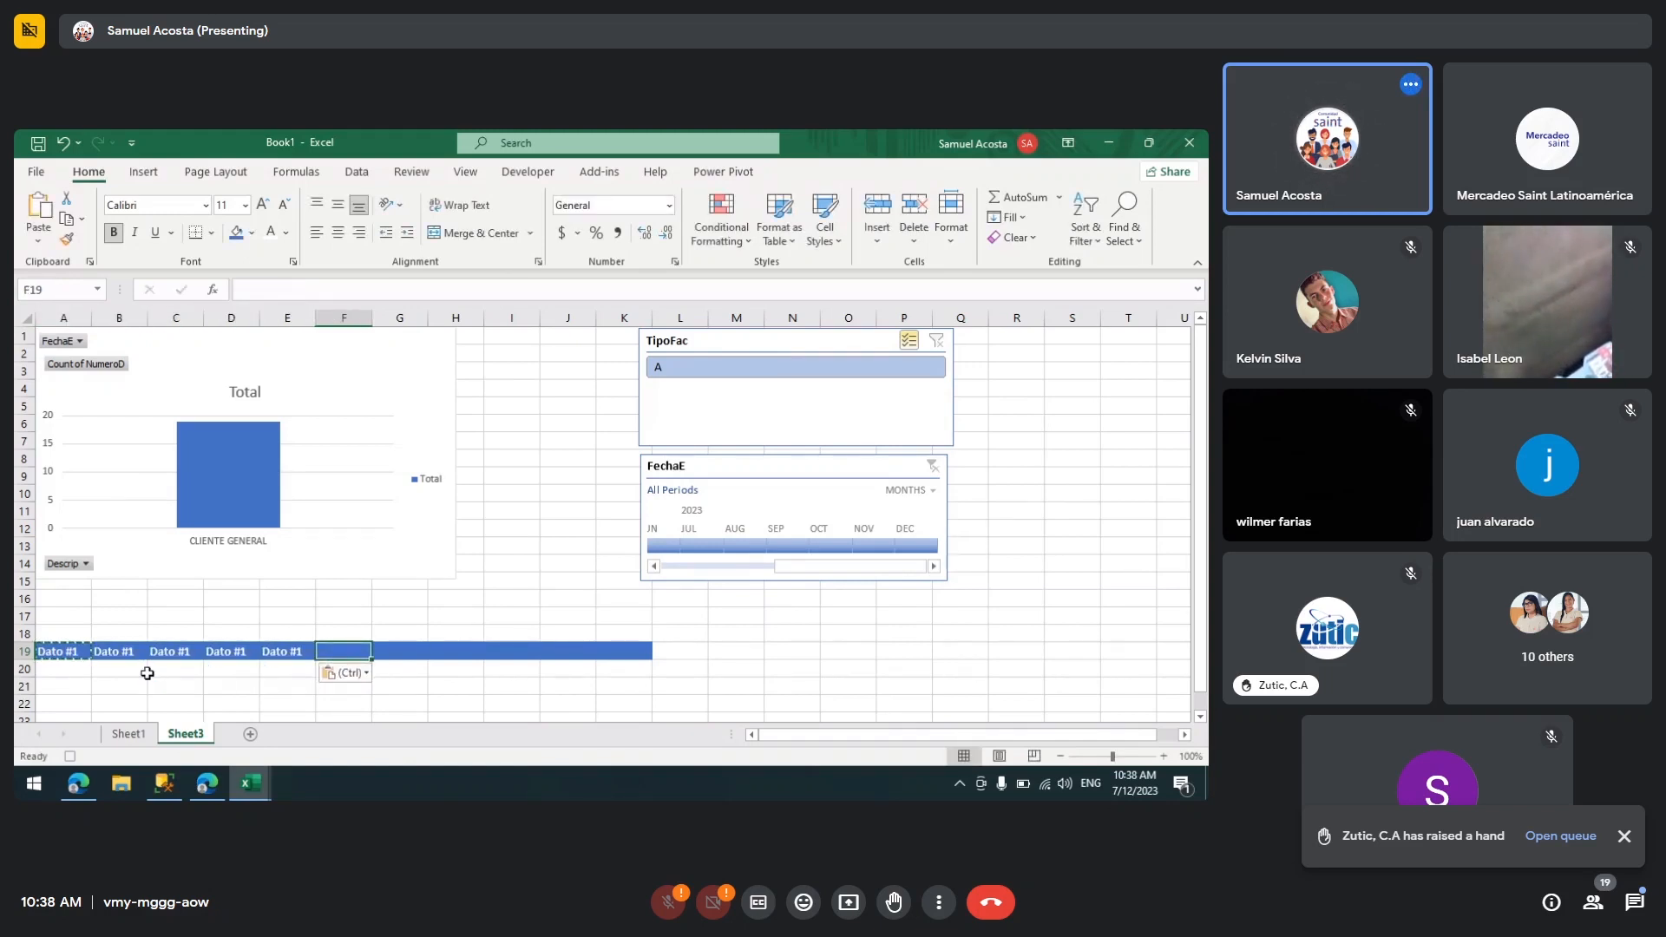
key(ctrl+v)
key(Right)
key(ctrl+v)
key(Right)
key(ctrl+v)
key(Right)
key(ctrl+v)
key(Right)
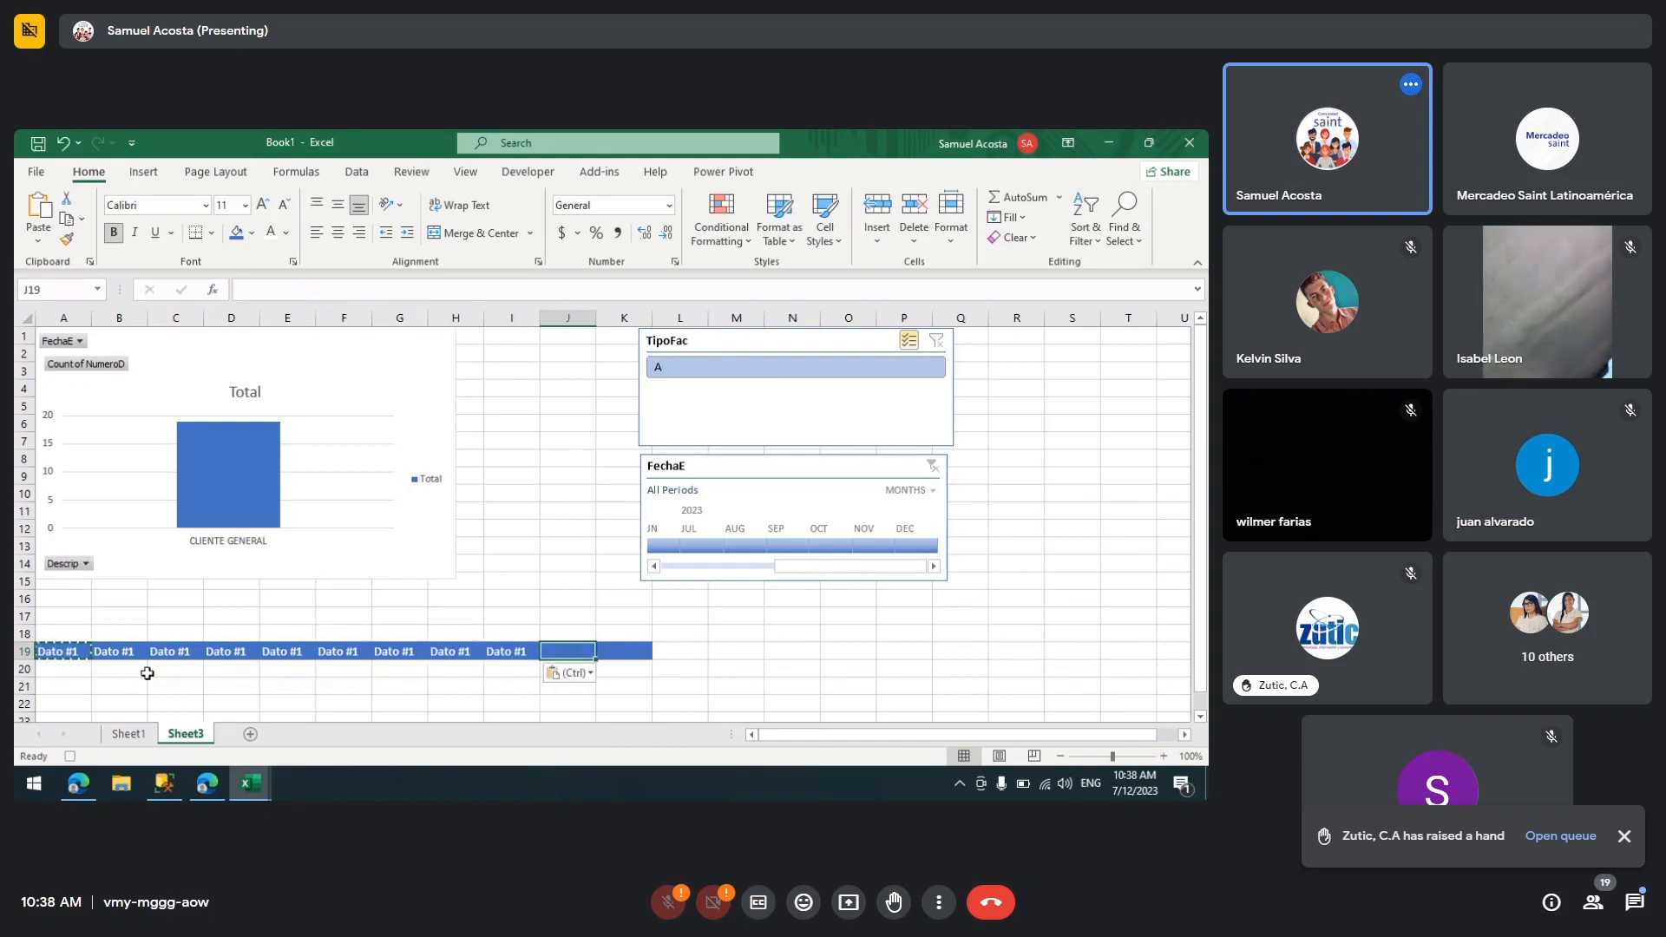
key(ctrl+v)
key(Right)
key(ctrl+v)
Step: Change the text in B19 to "Dato #2" and in C19 to "Dato #3"
click(145, 657)
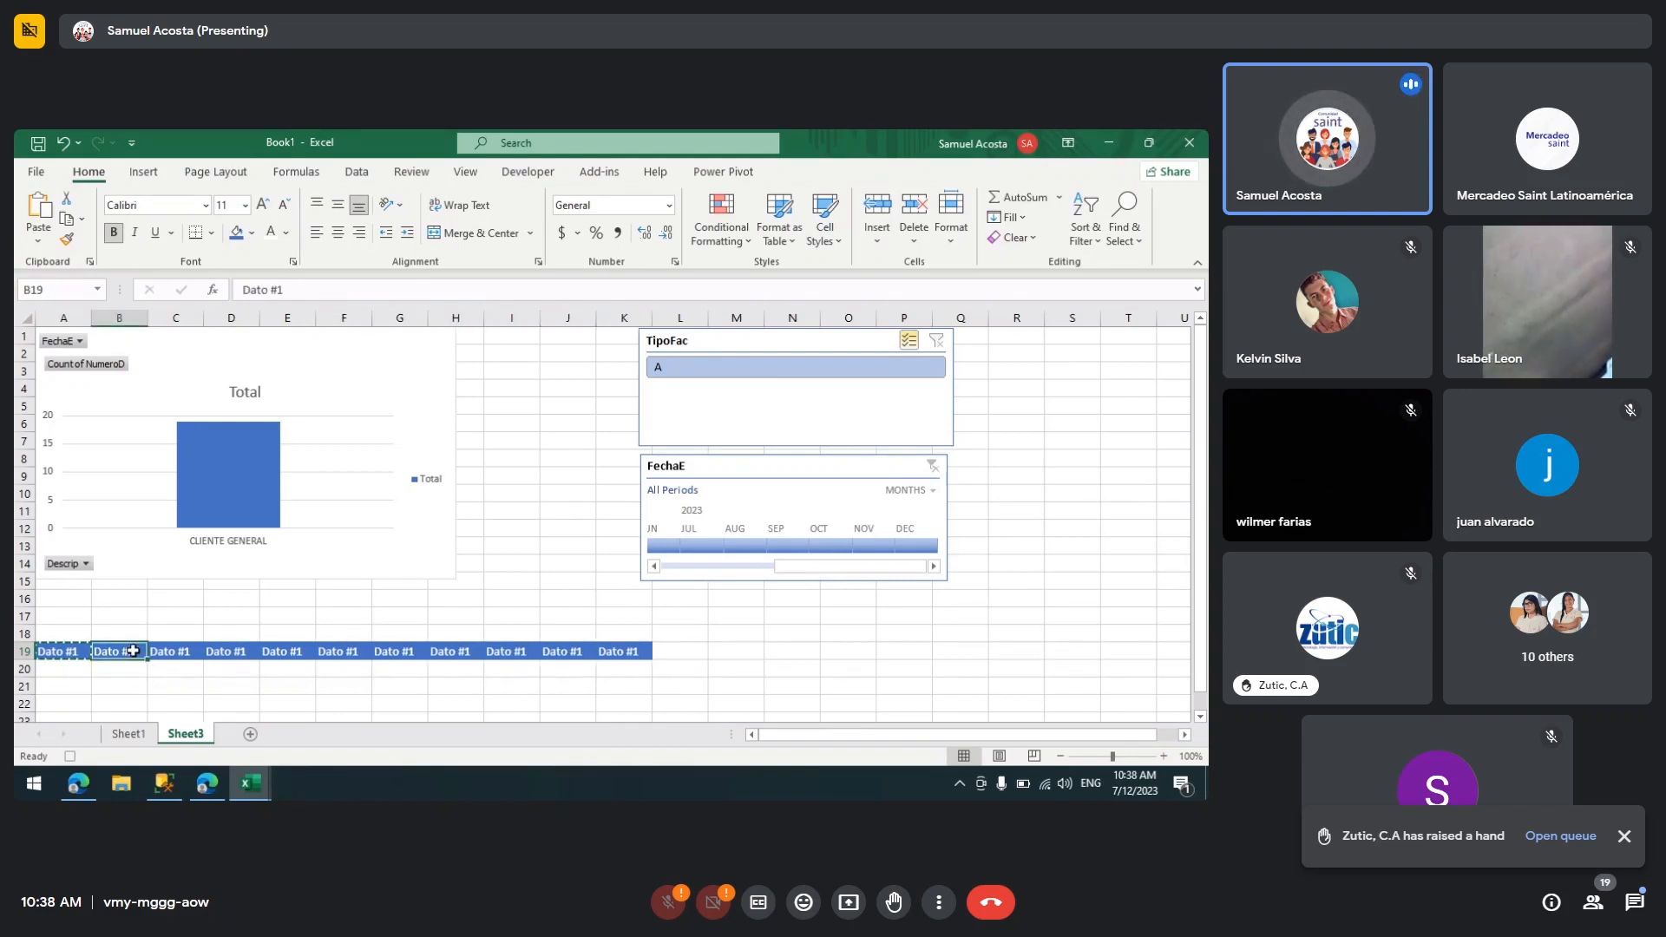
double_click(145, 657)
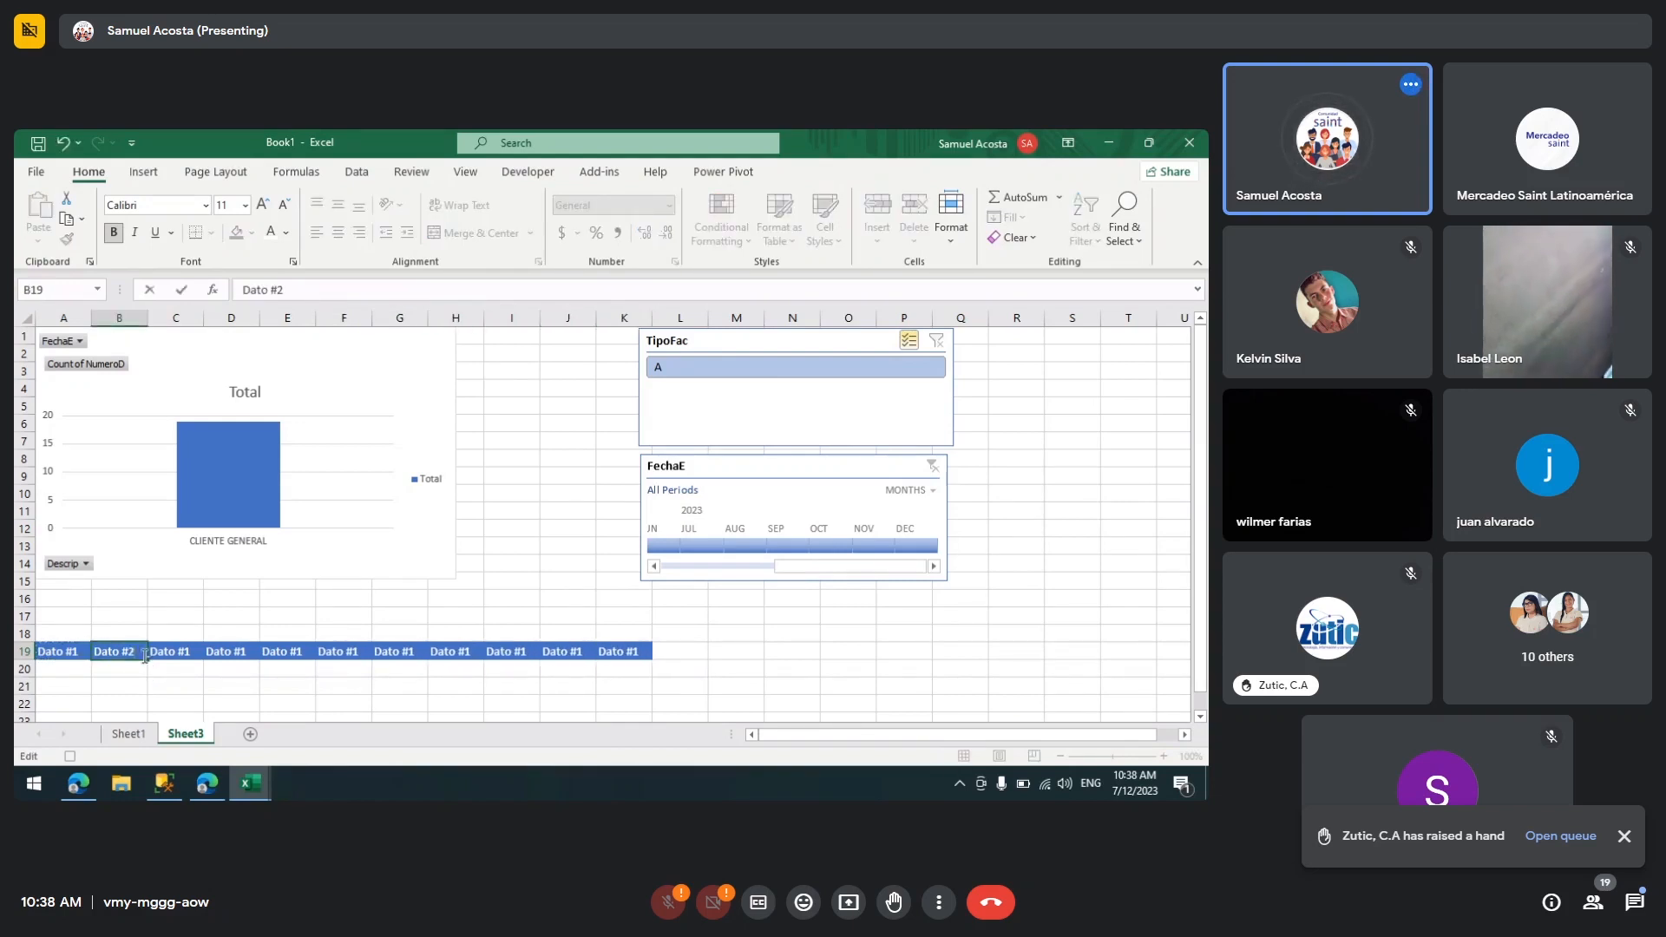
key(BackSpace)
text(2)
key(Tab)
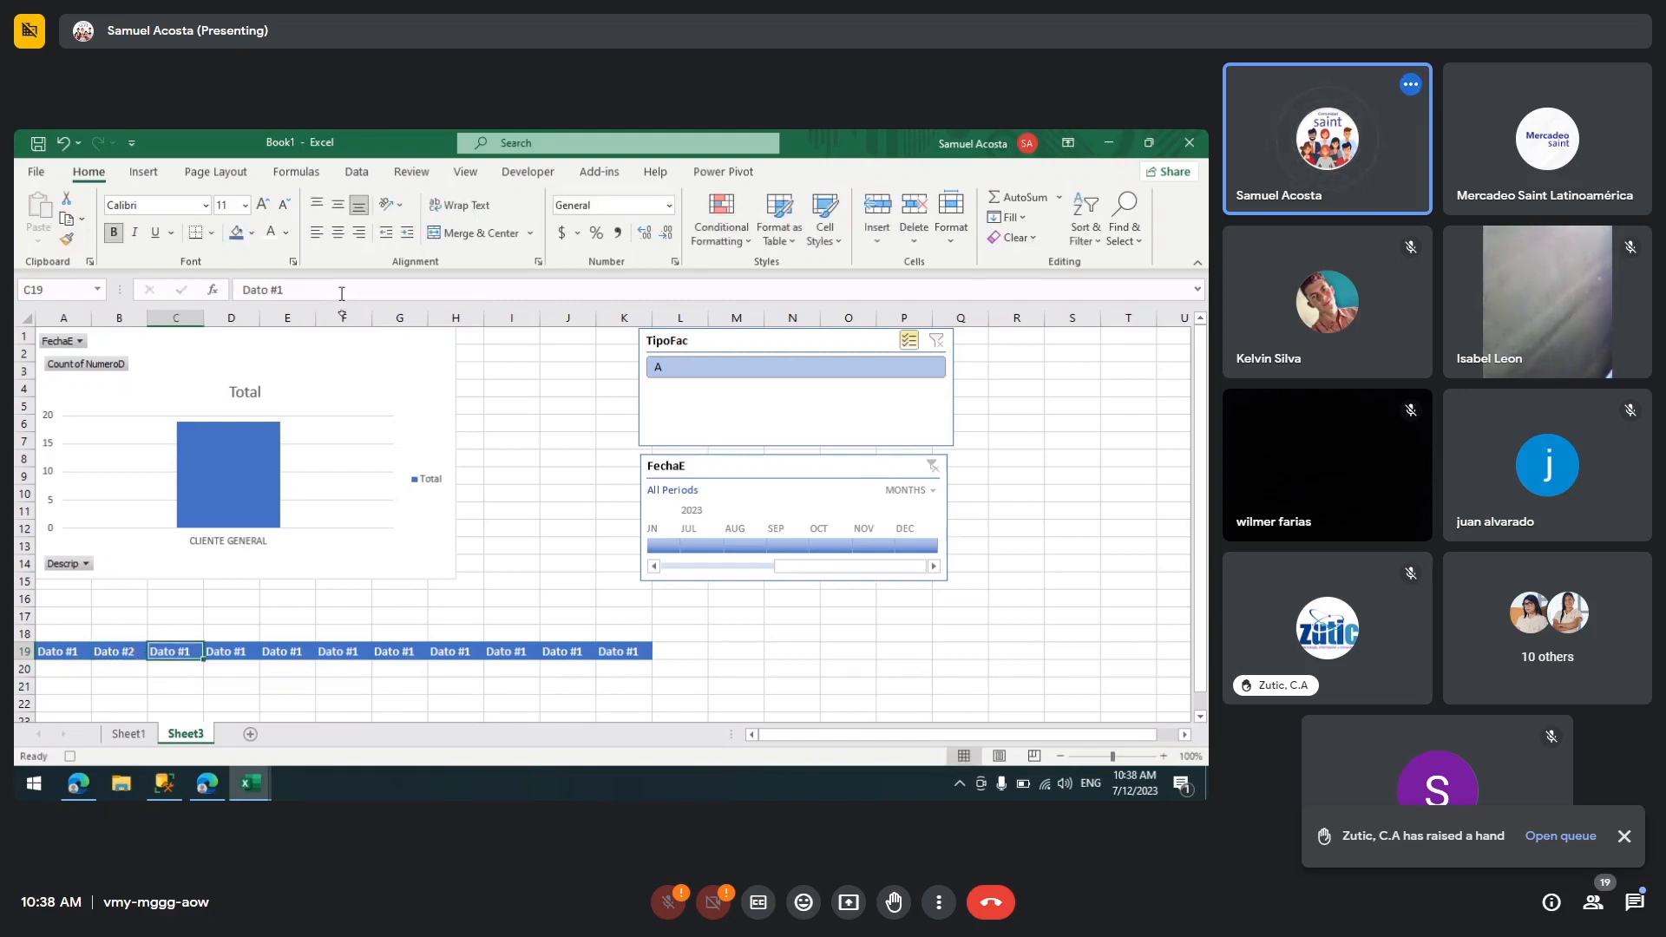
click(341, 292)
key(BackSpace)
text(3)
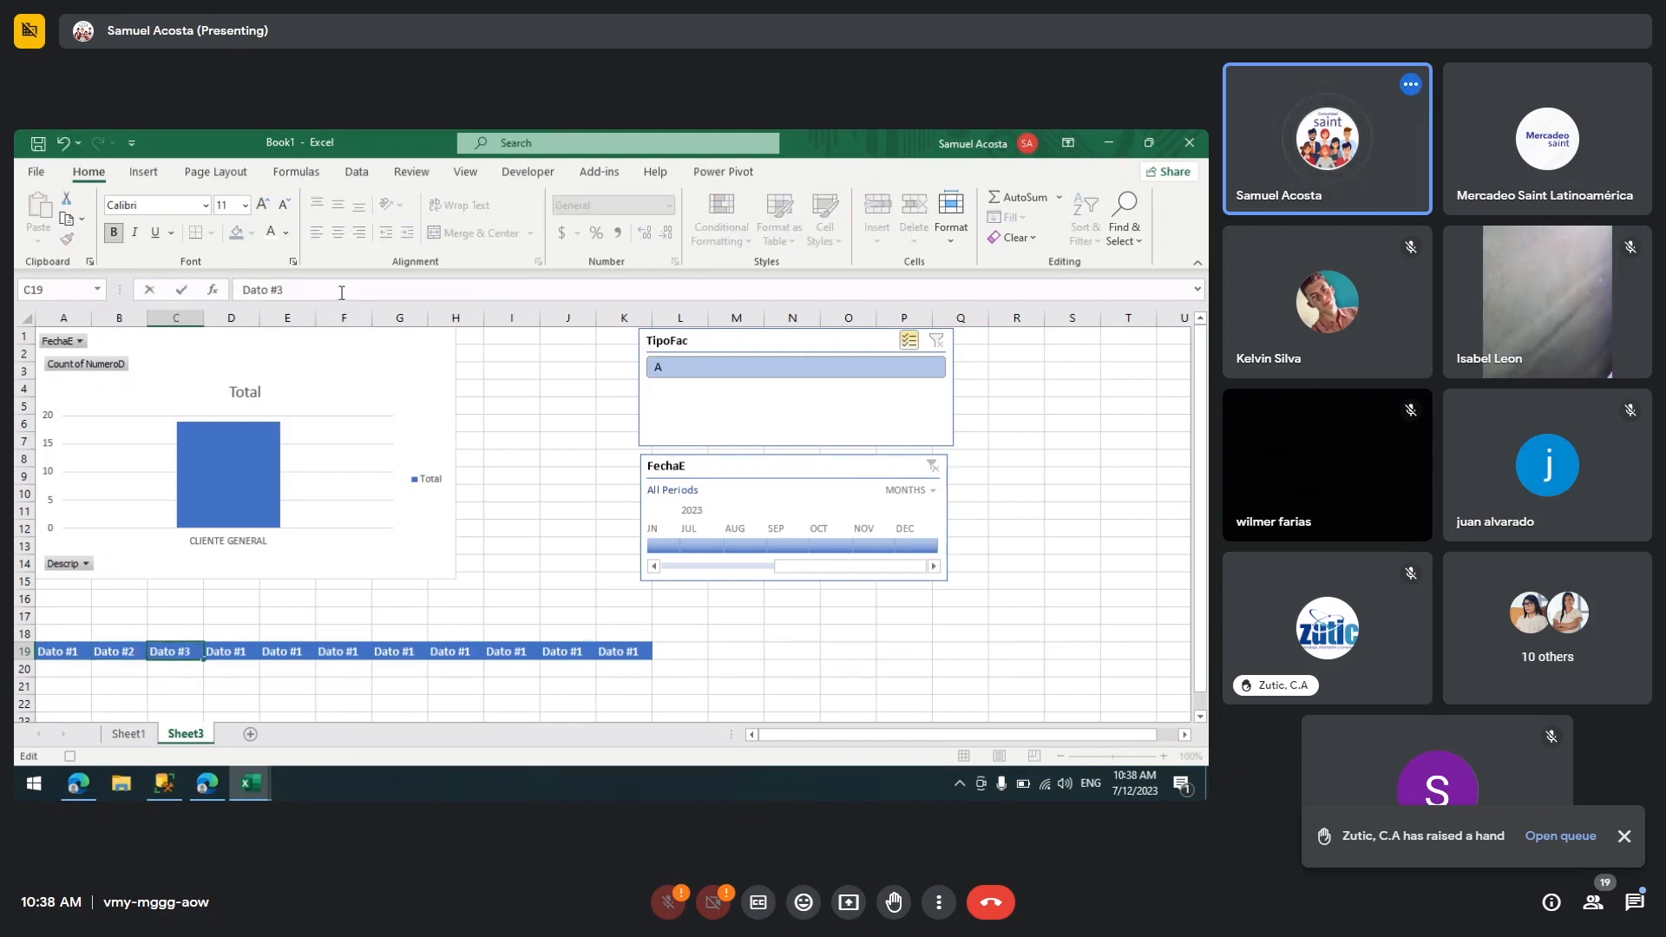
click(515, 603)
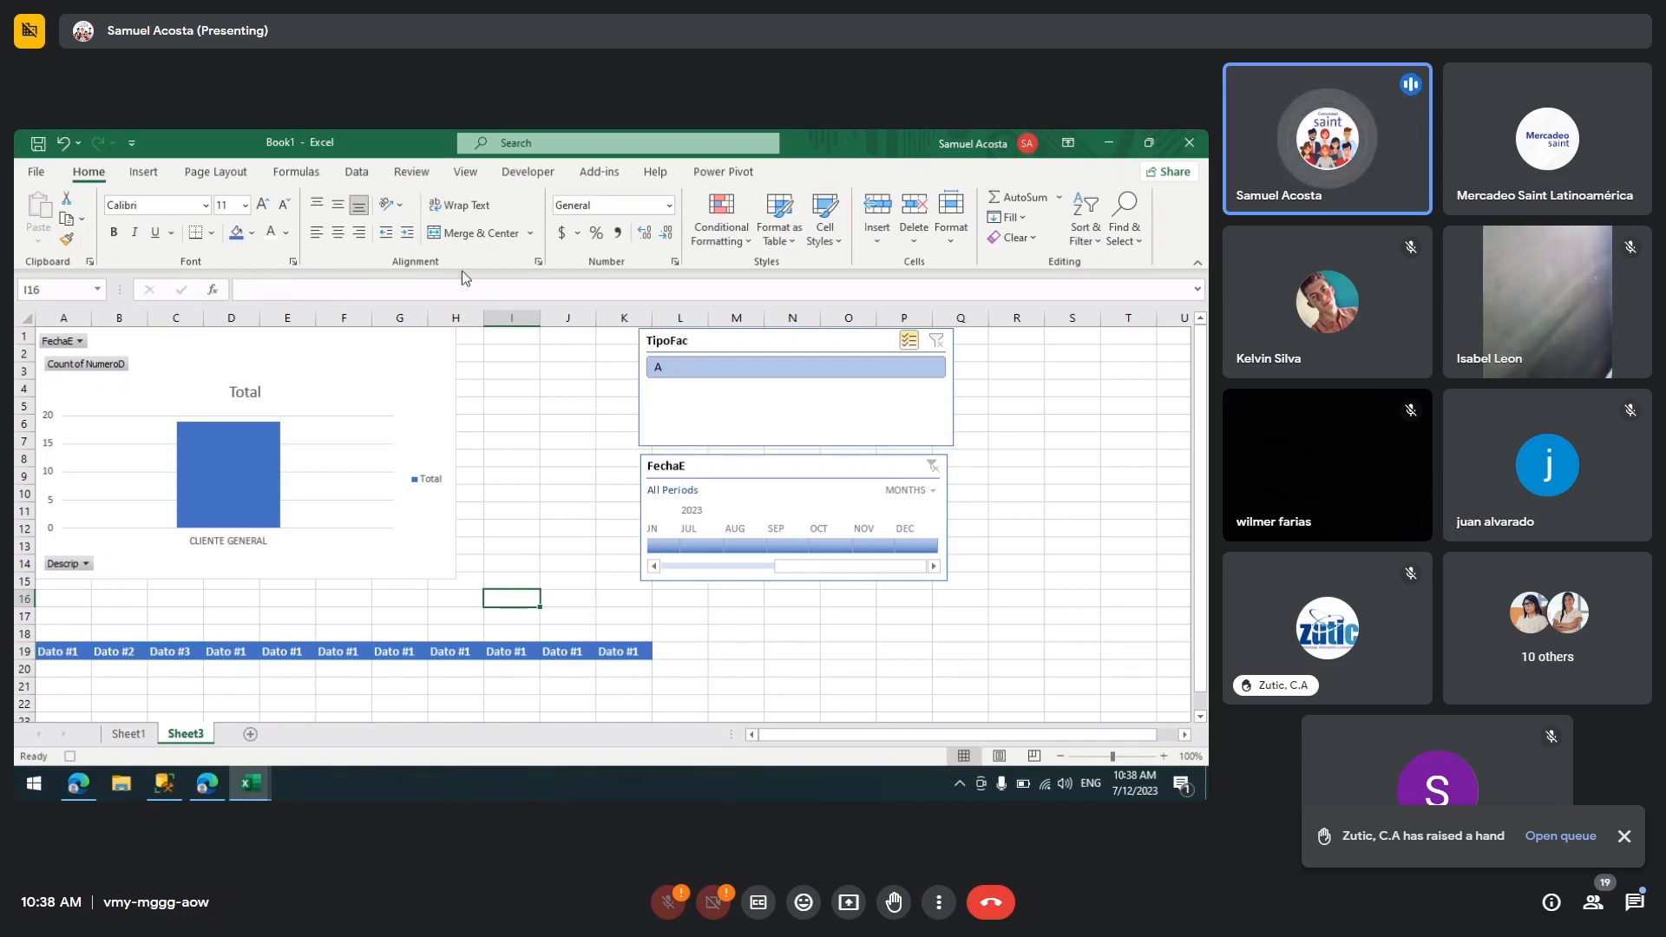
Step: Stop the macro recording
click(528, 171)
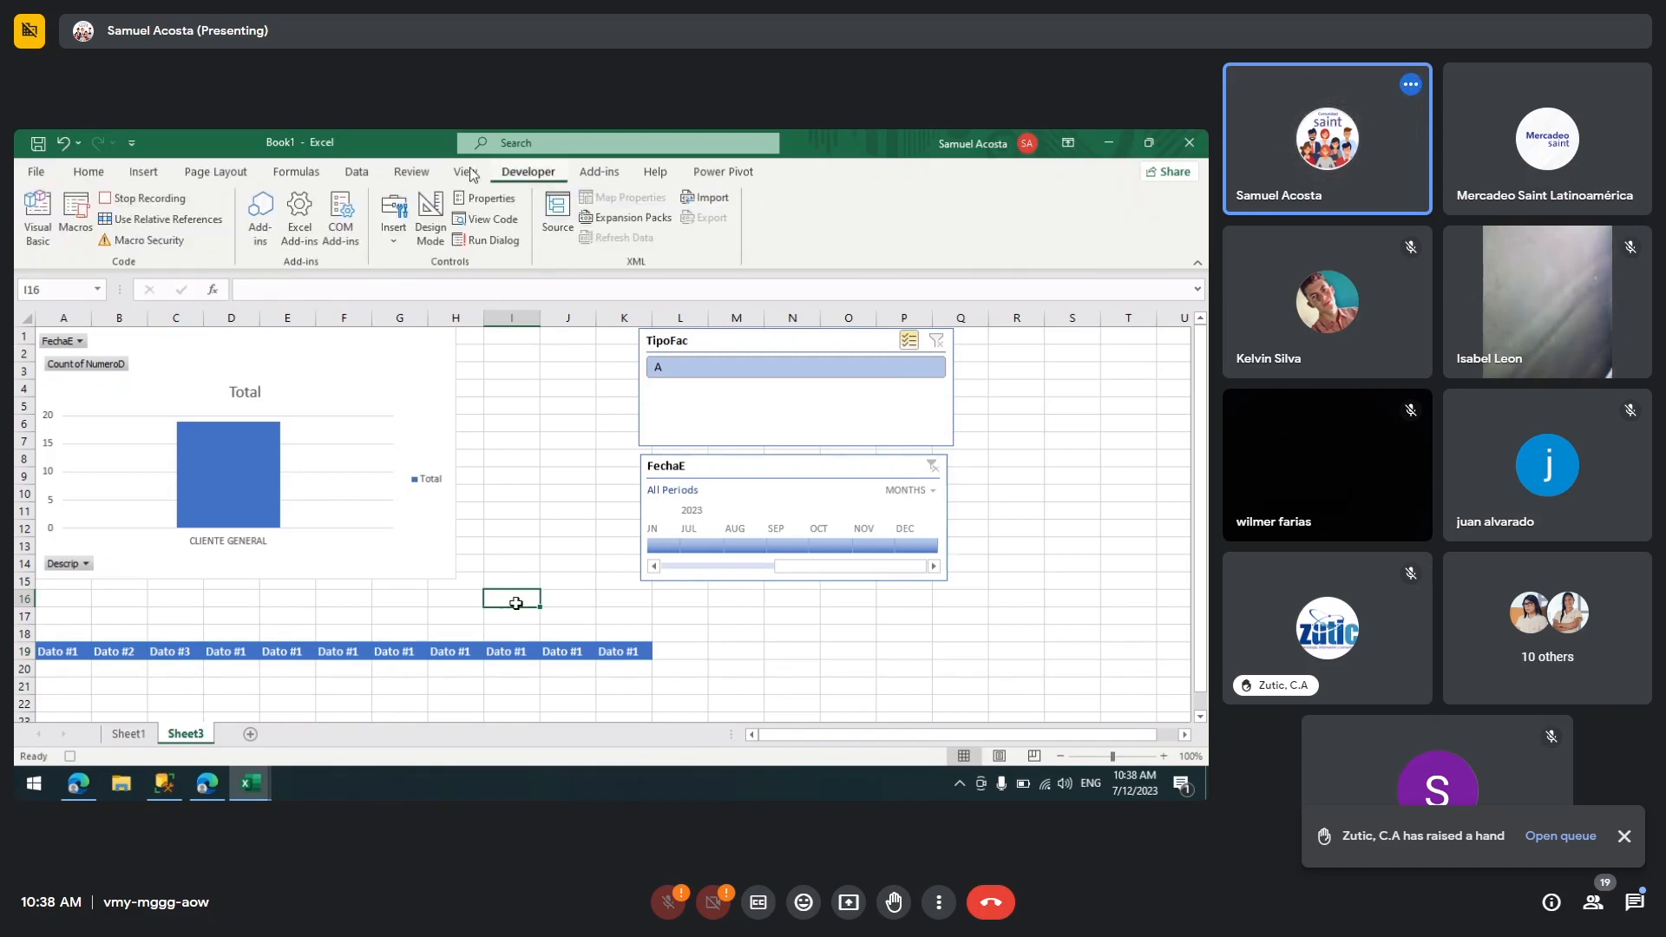
click(144, 199)
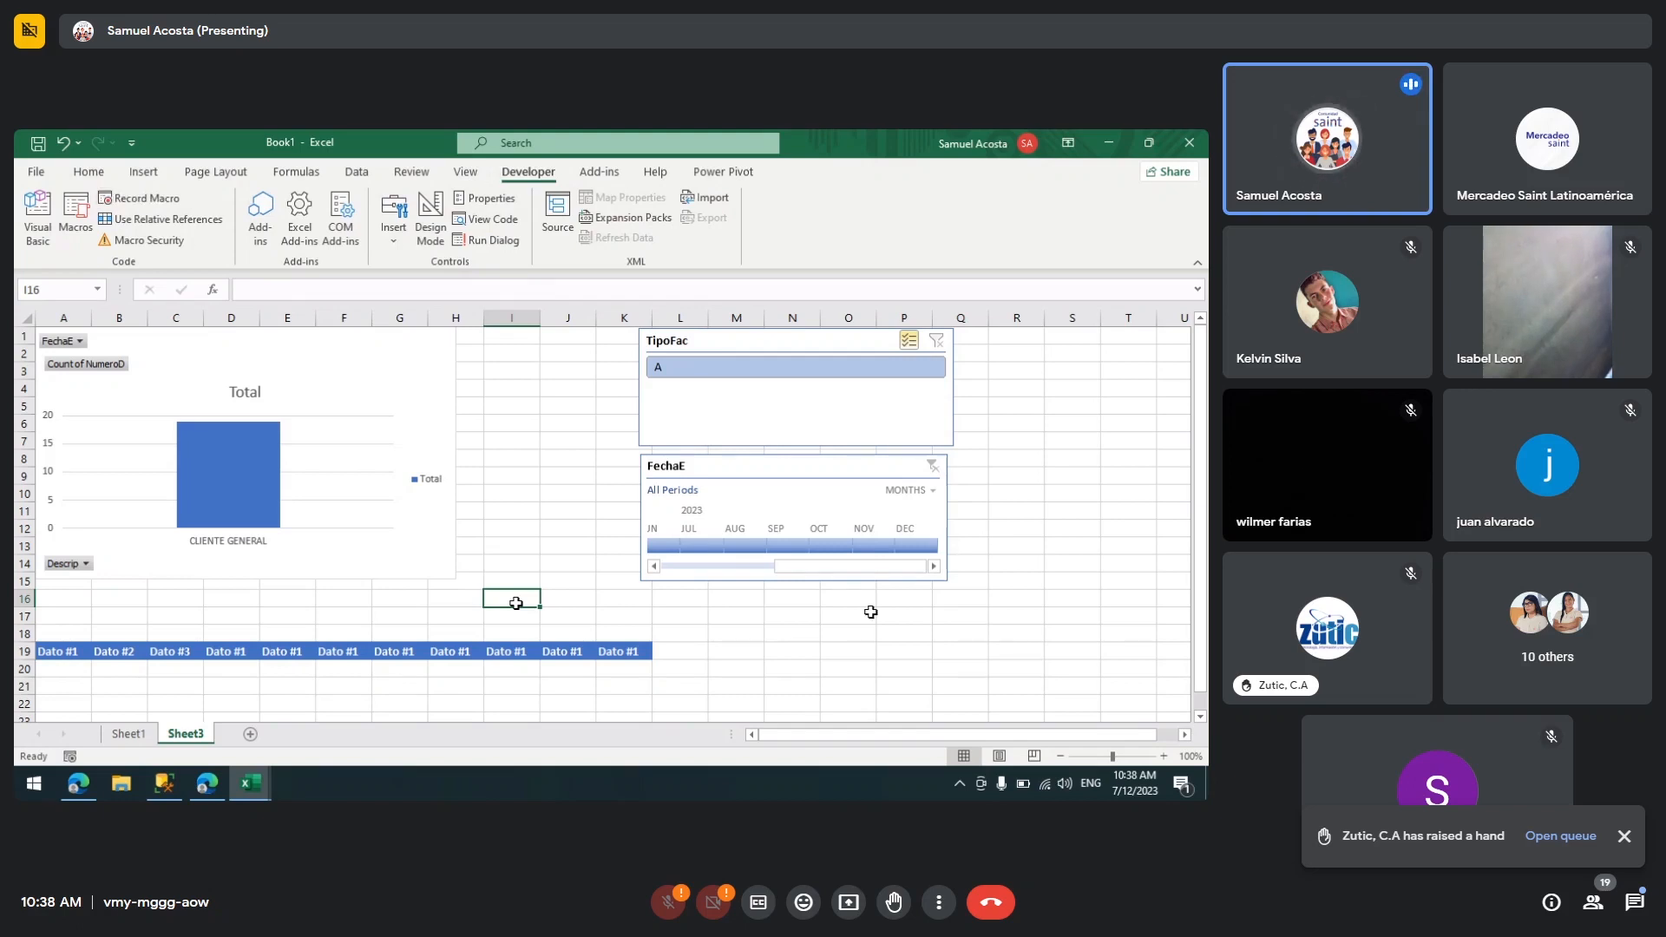
Step: Select row 19 and set its fill colour to white to blank out the formatted header
click(680, 651)
shift+click(38, 651)
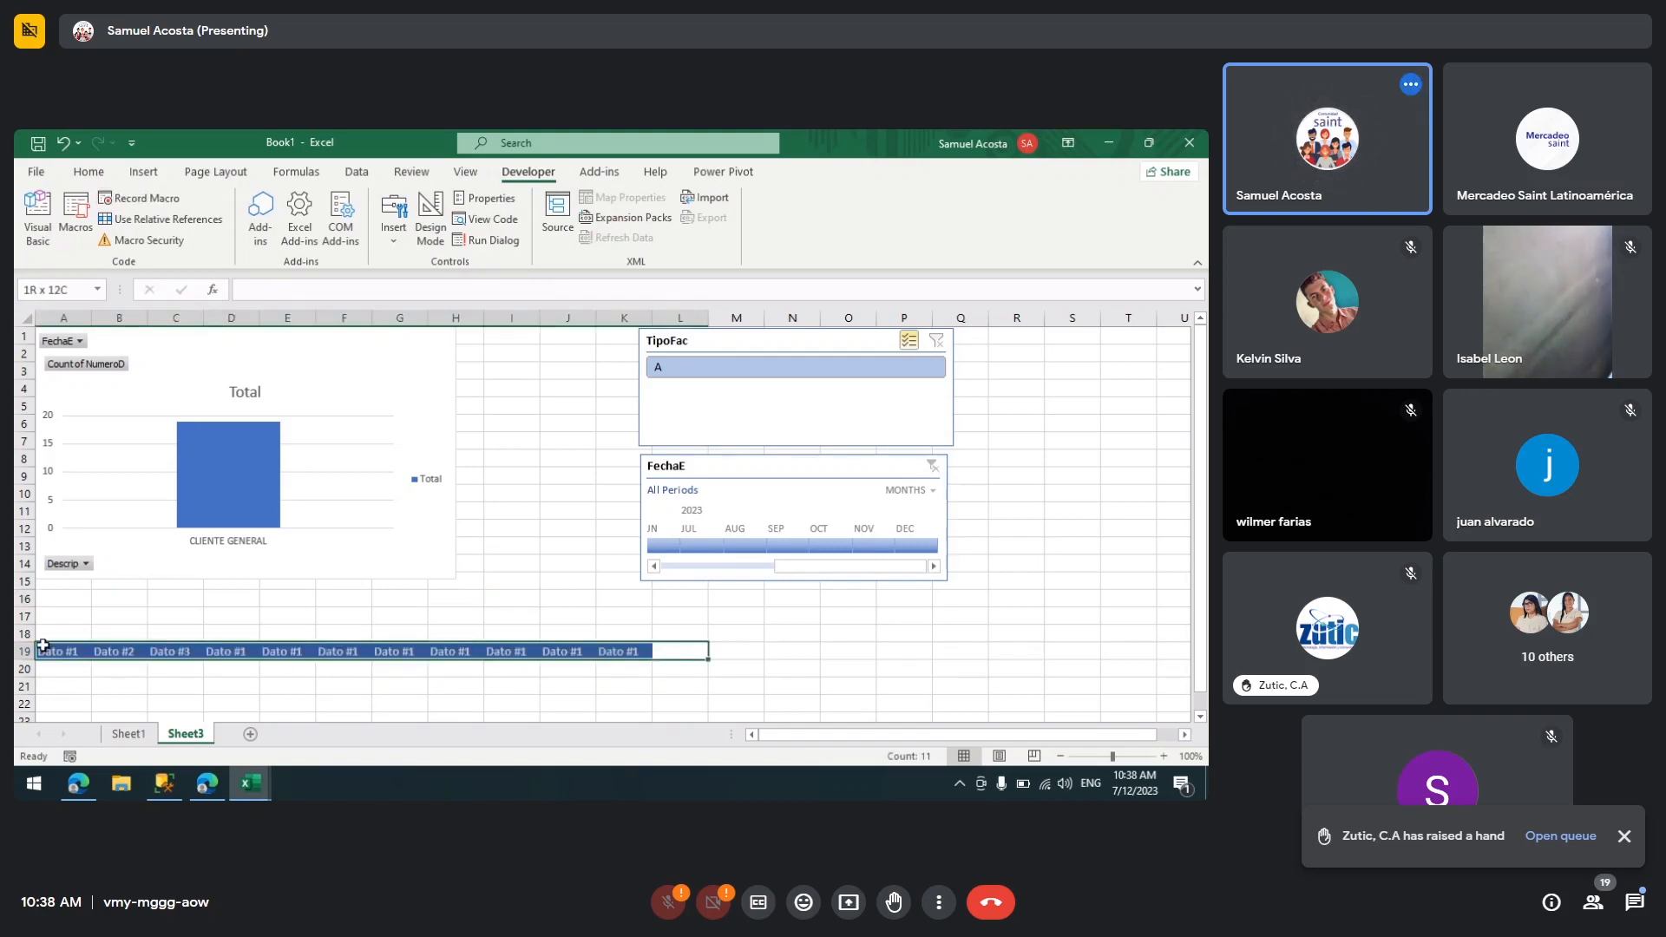
click(89, 172)
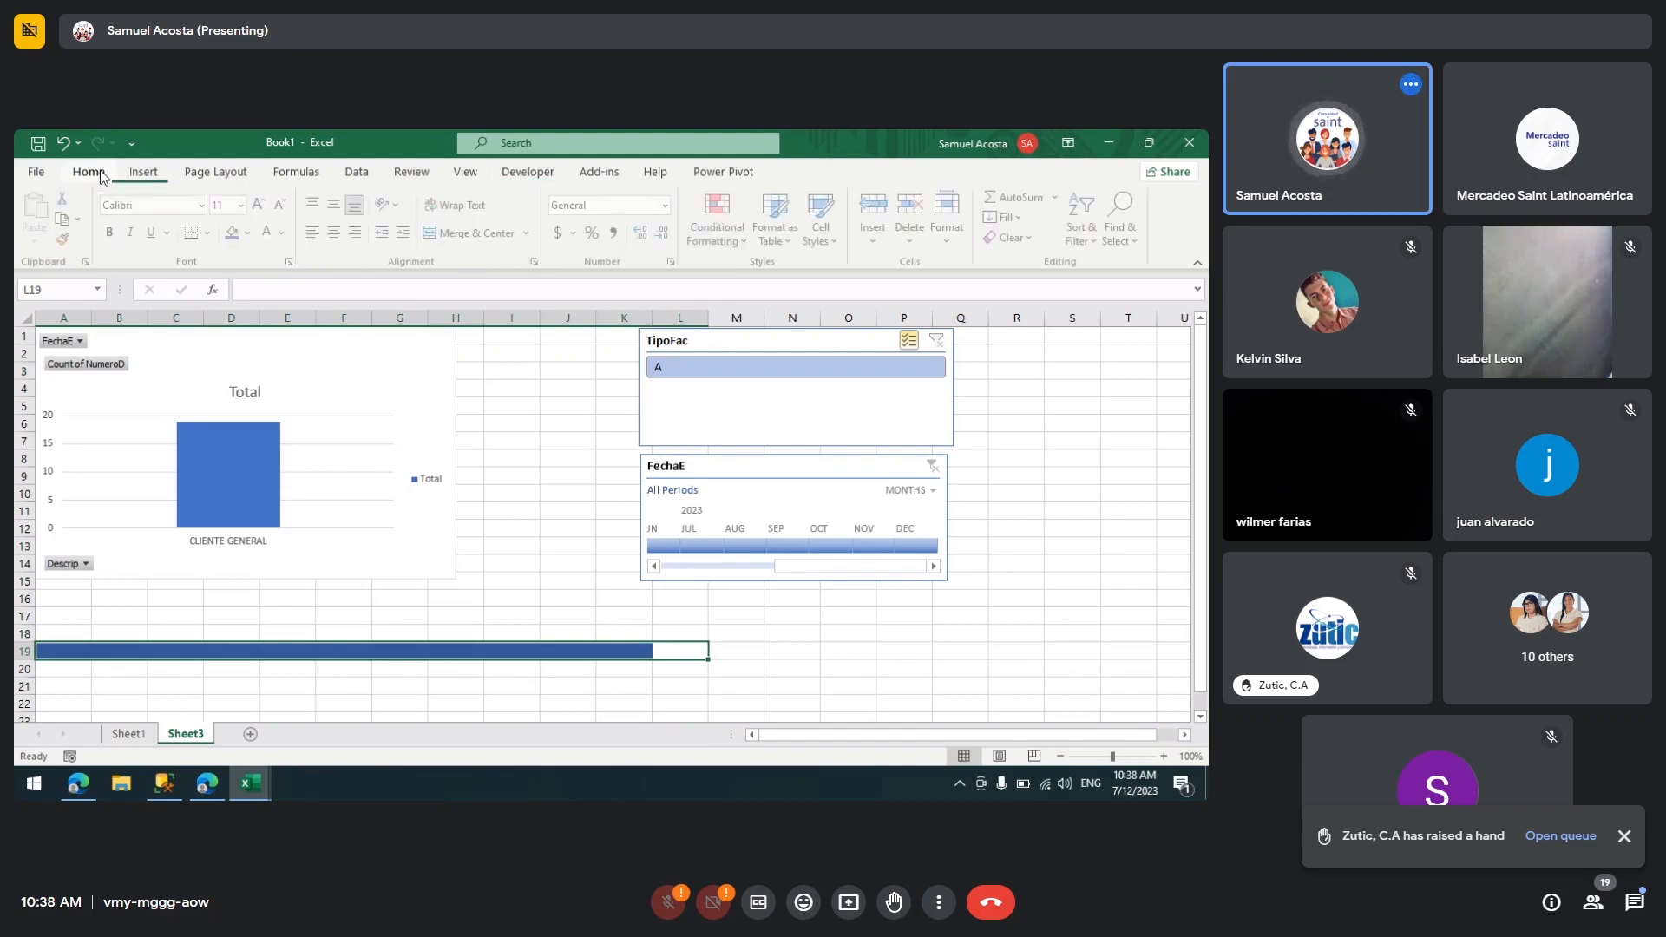
click(285, 232)
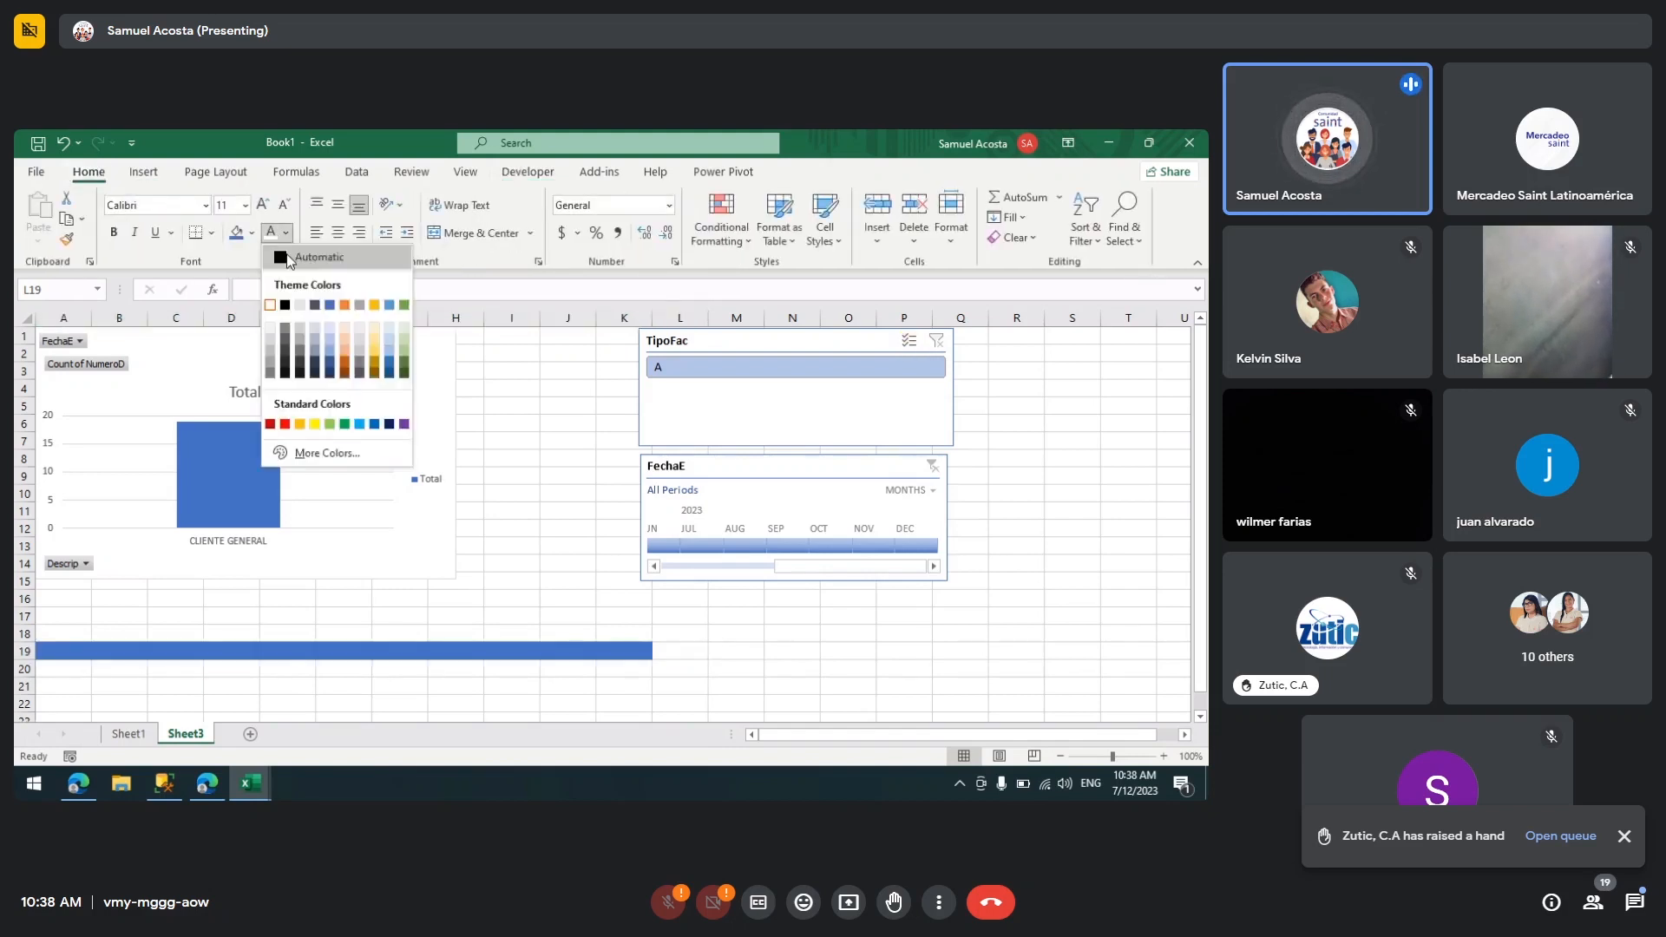
click(252, 233)
click(253, 233)
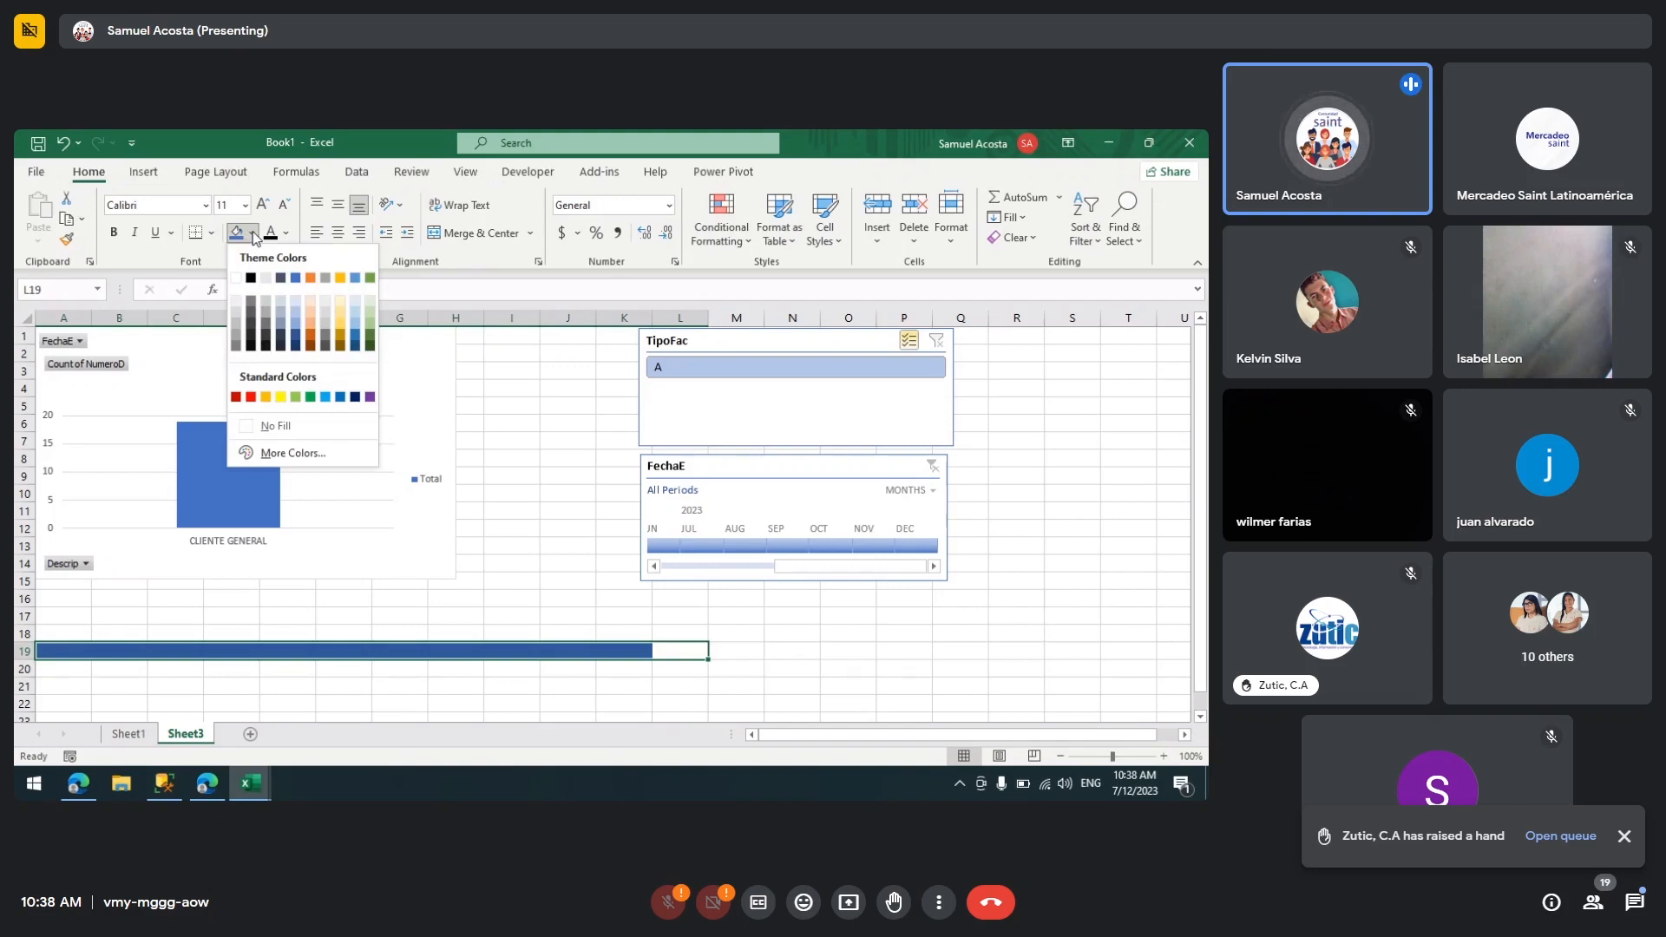
click(235, 278)
click(480, 530)
click(508, 493)
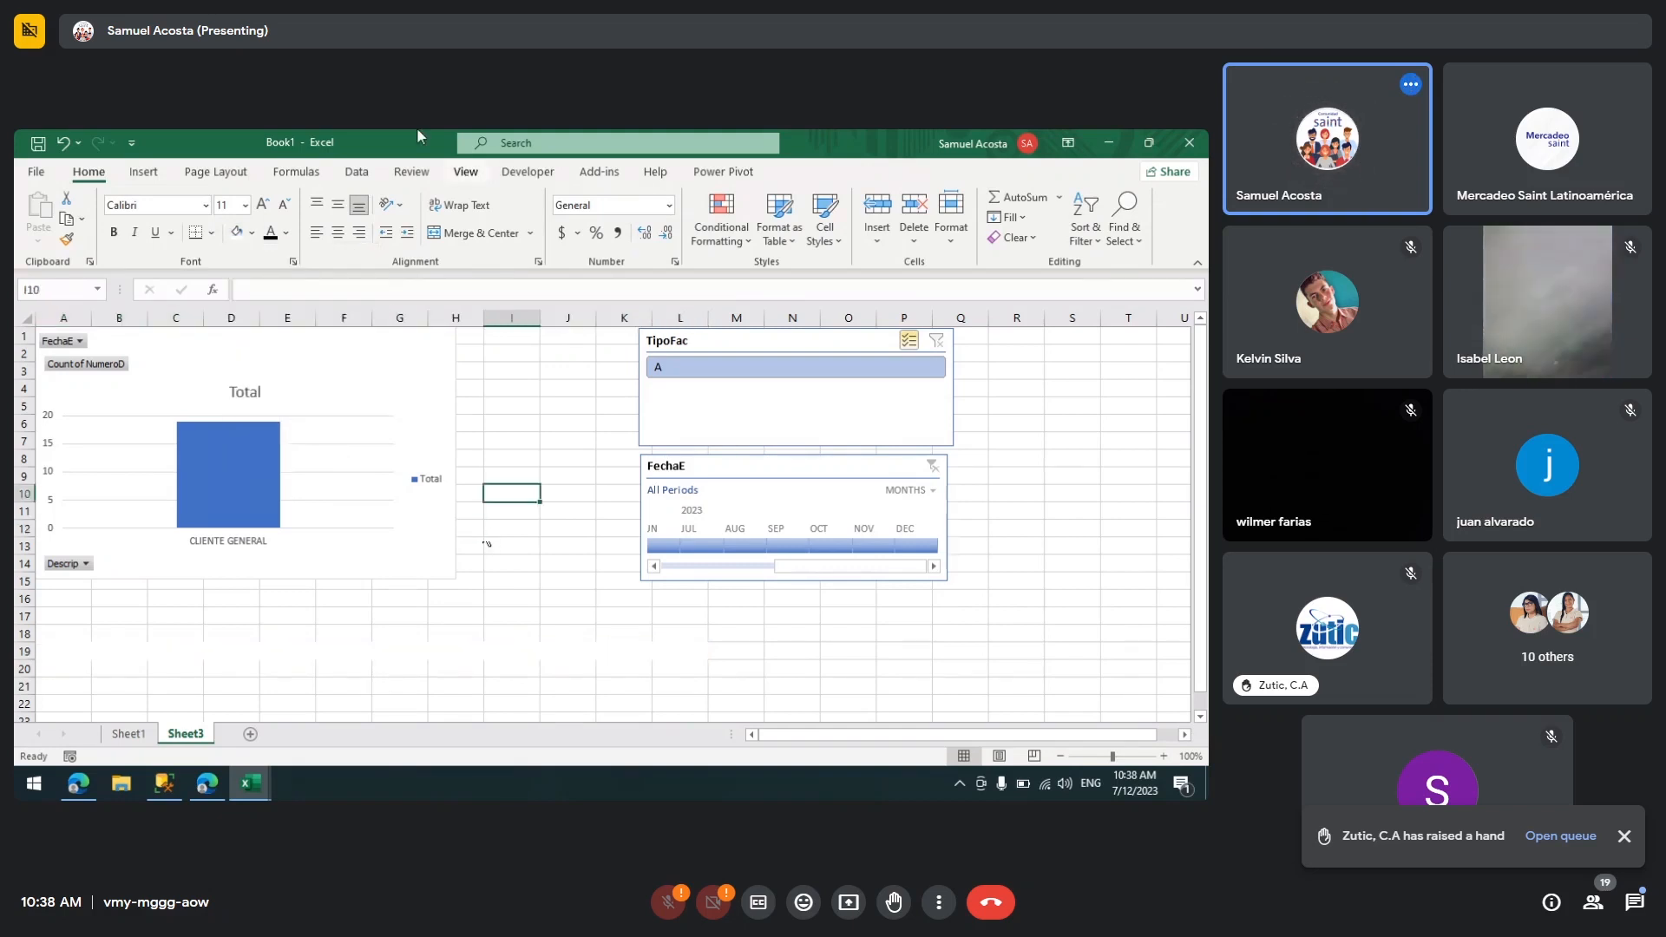
Step: Run Macro1 from the macros list
click(528, 172)
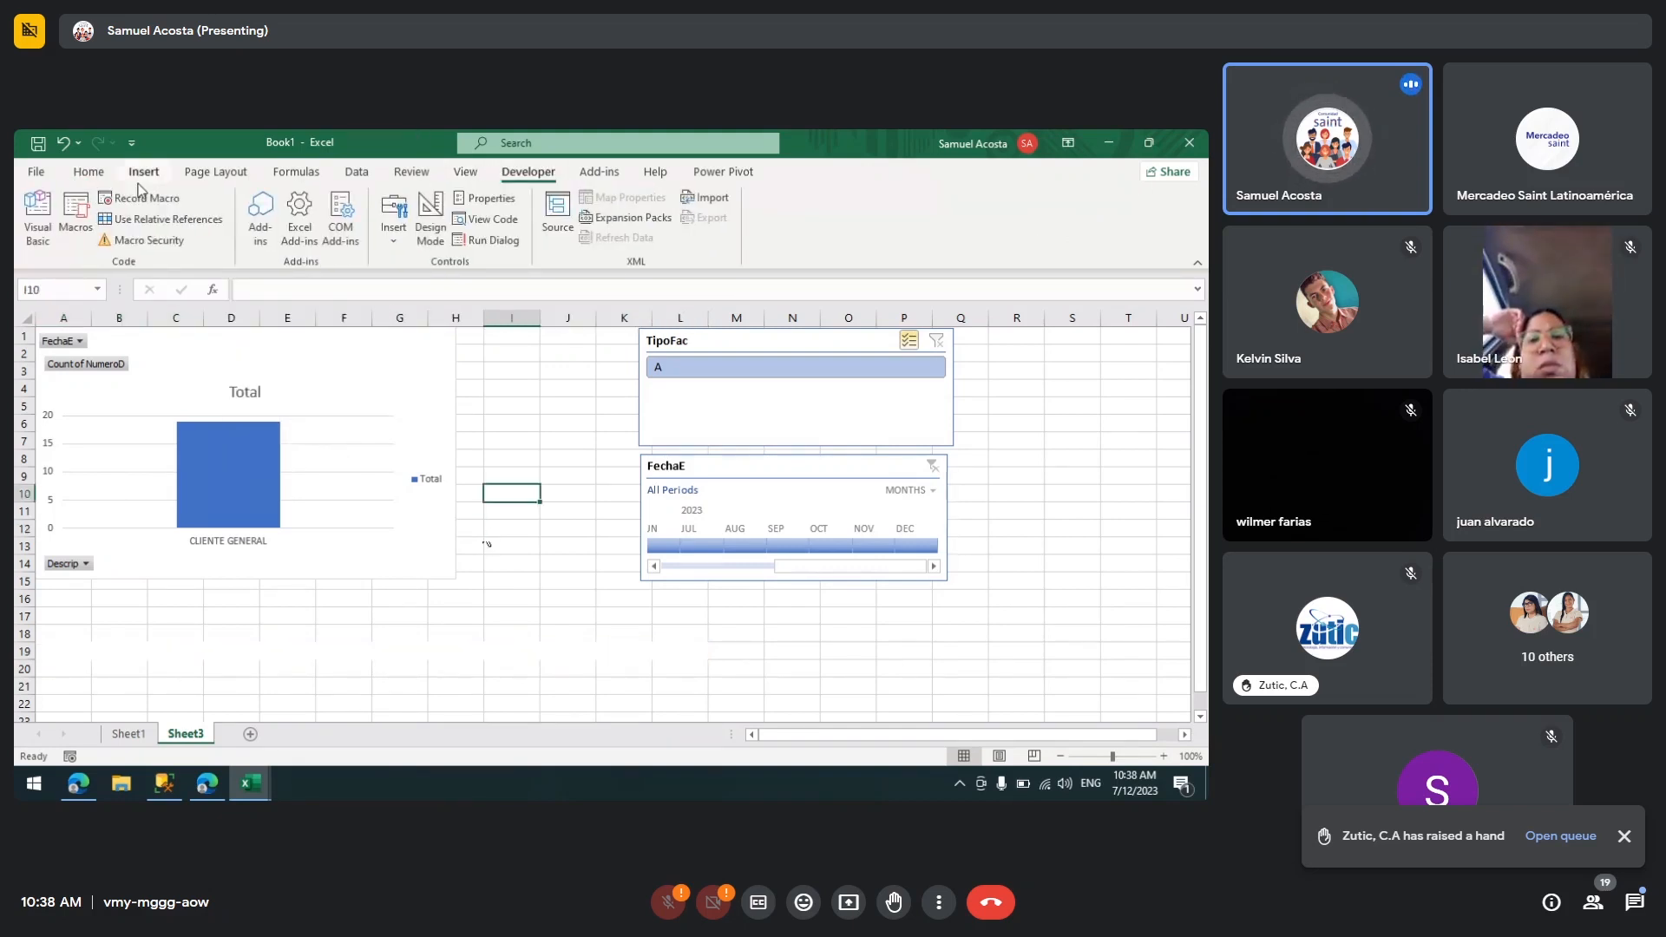
click(76, 213)
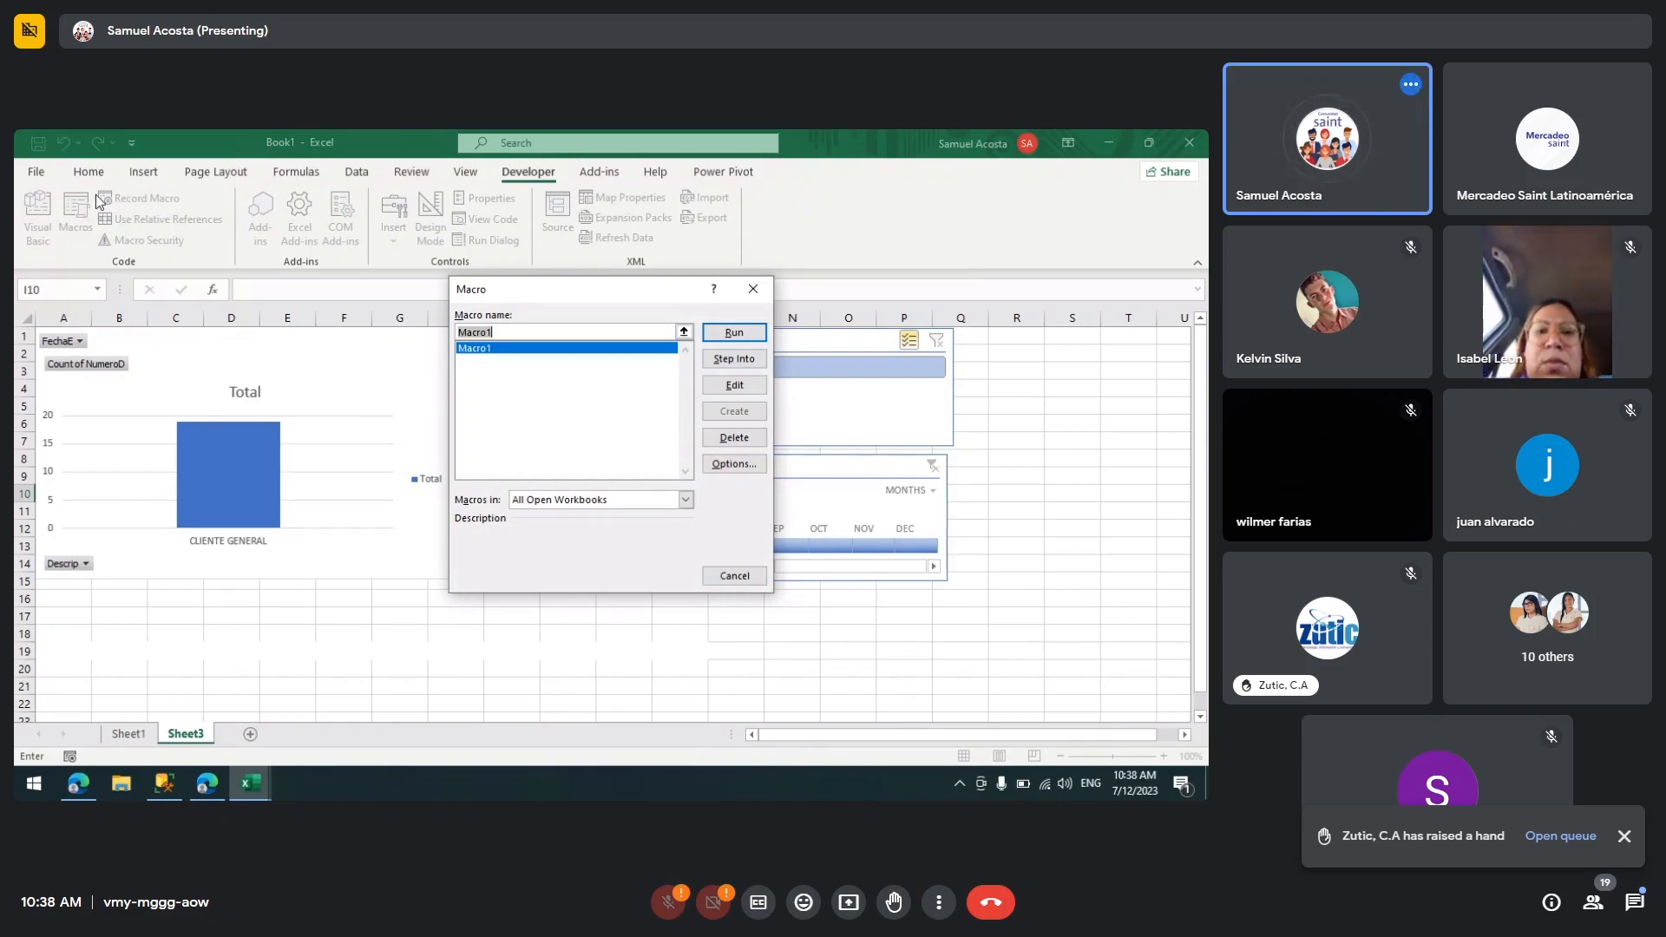
click(734, 334)
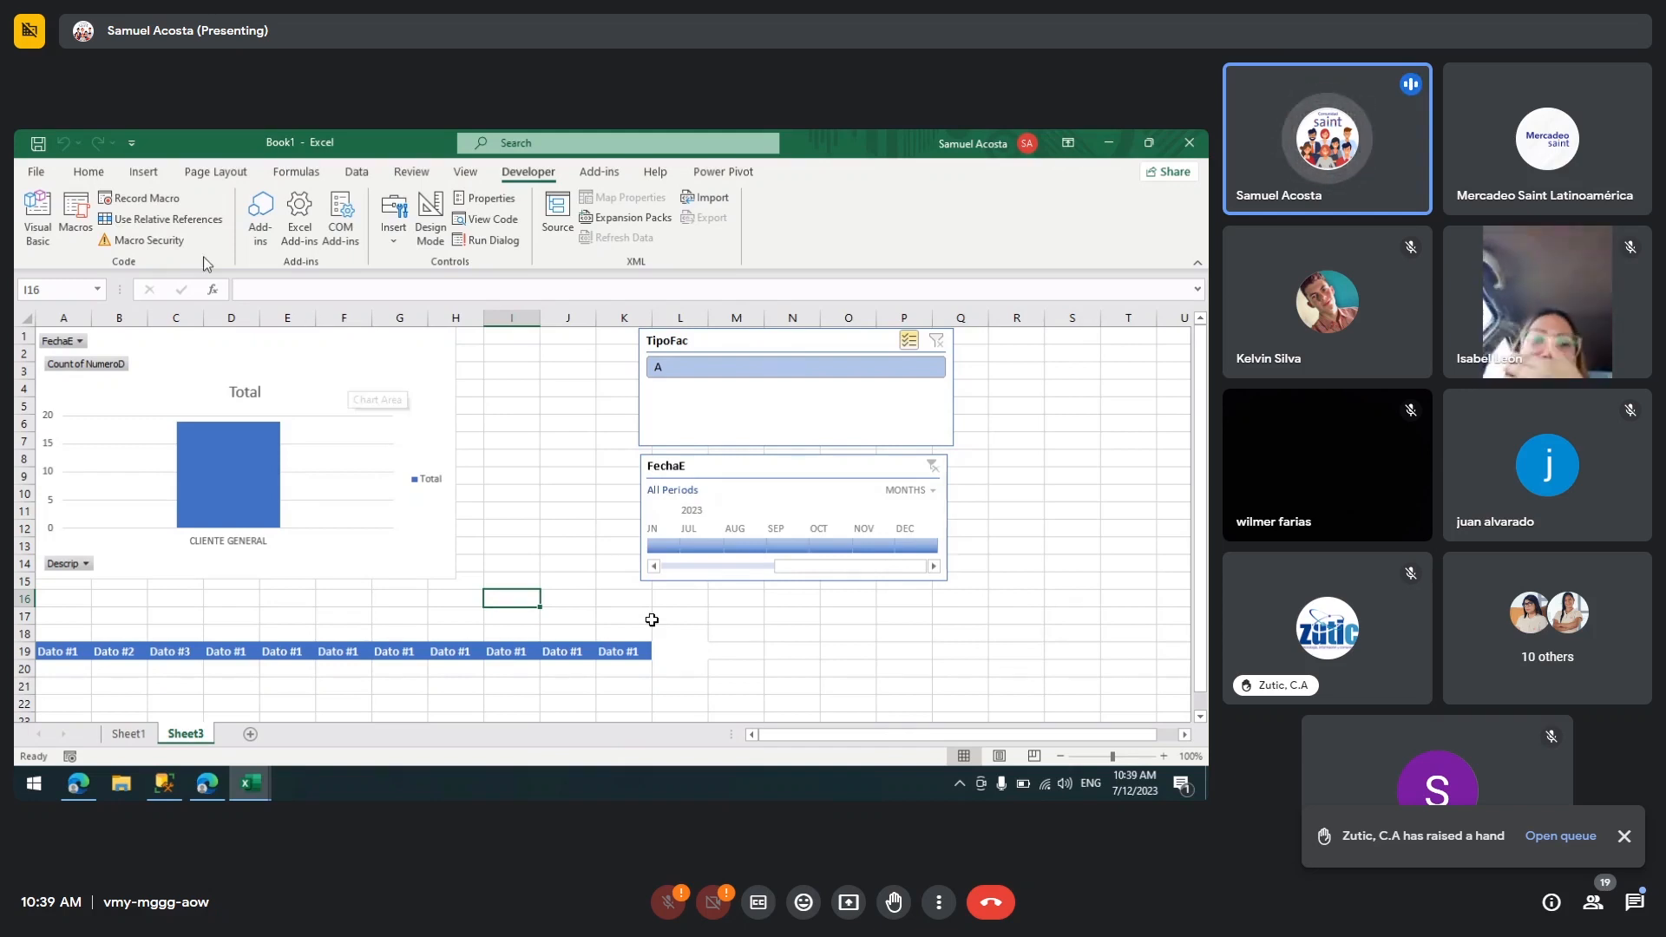
Step: Open the Visual Basic editor and display the code of Module1
click(33, 230)
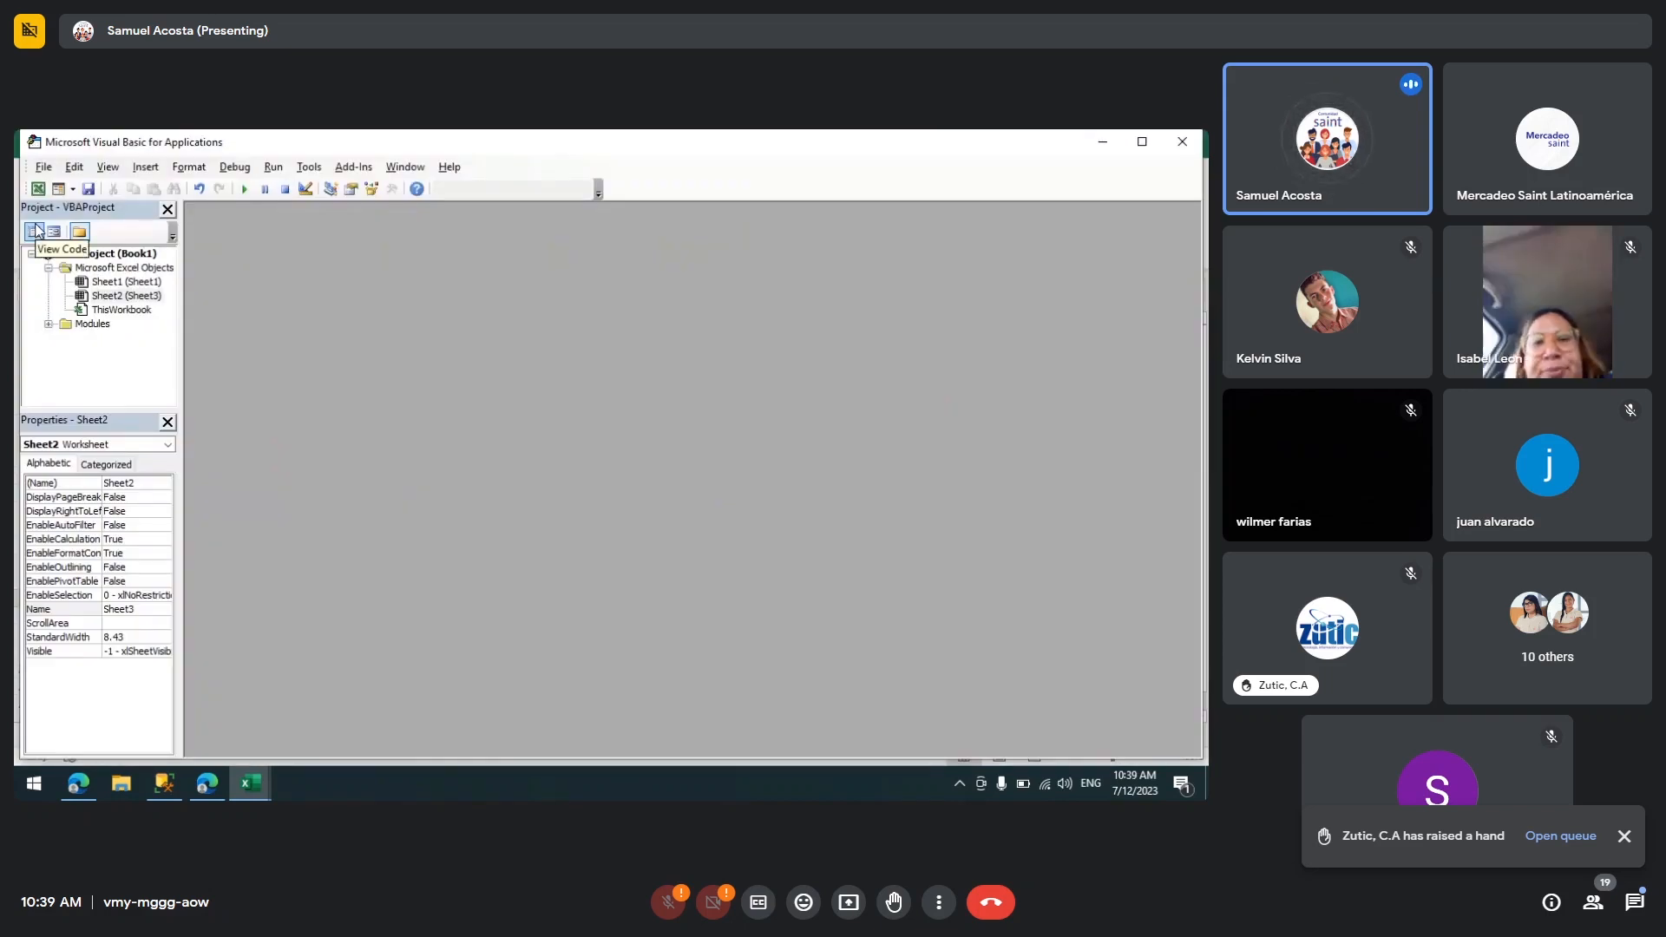
click(1147, 144)
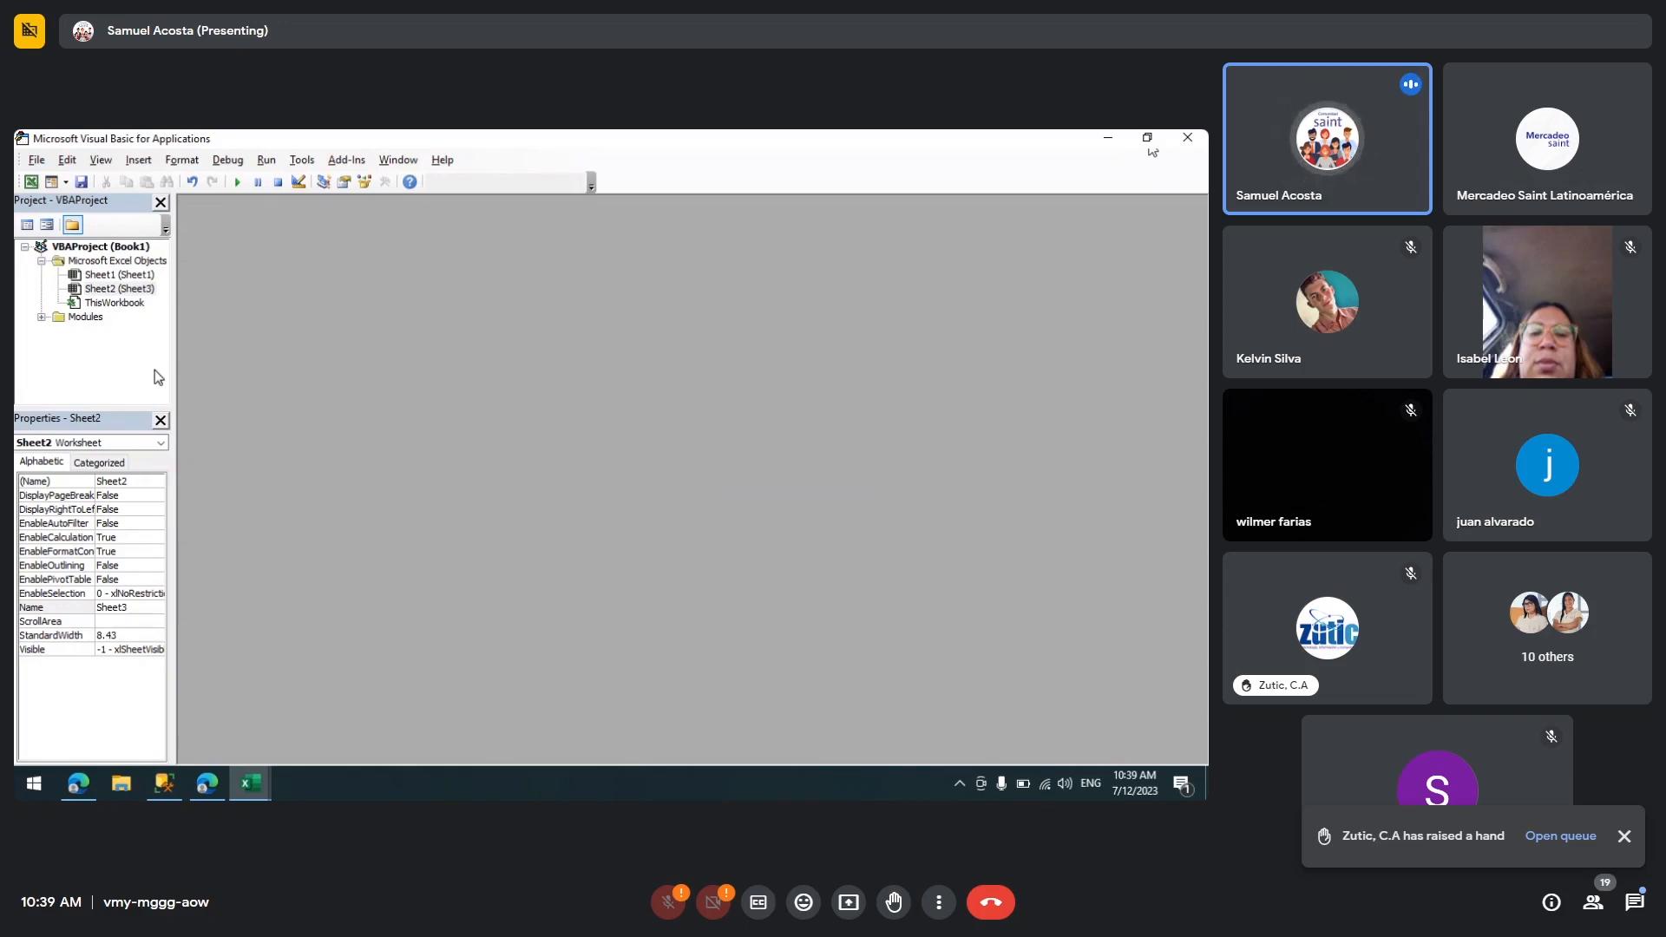
click(42, 317)
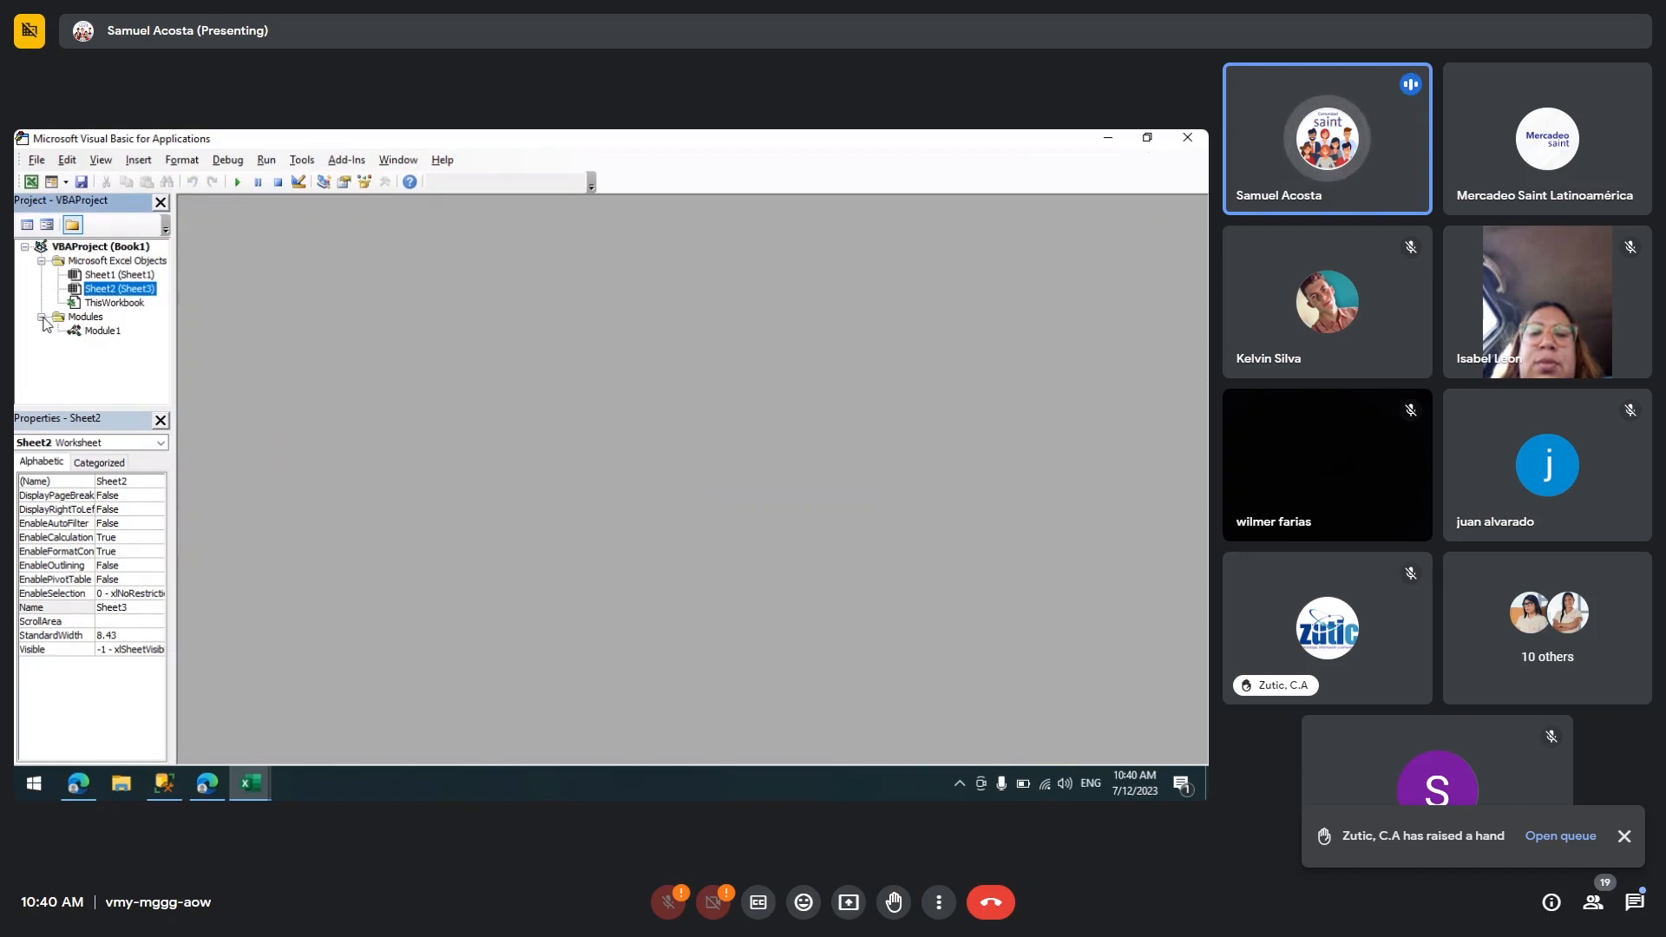
double_click(102, 332)
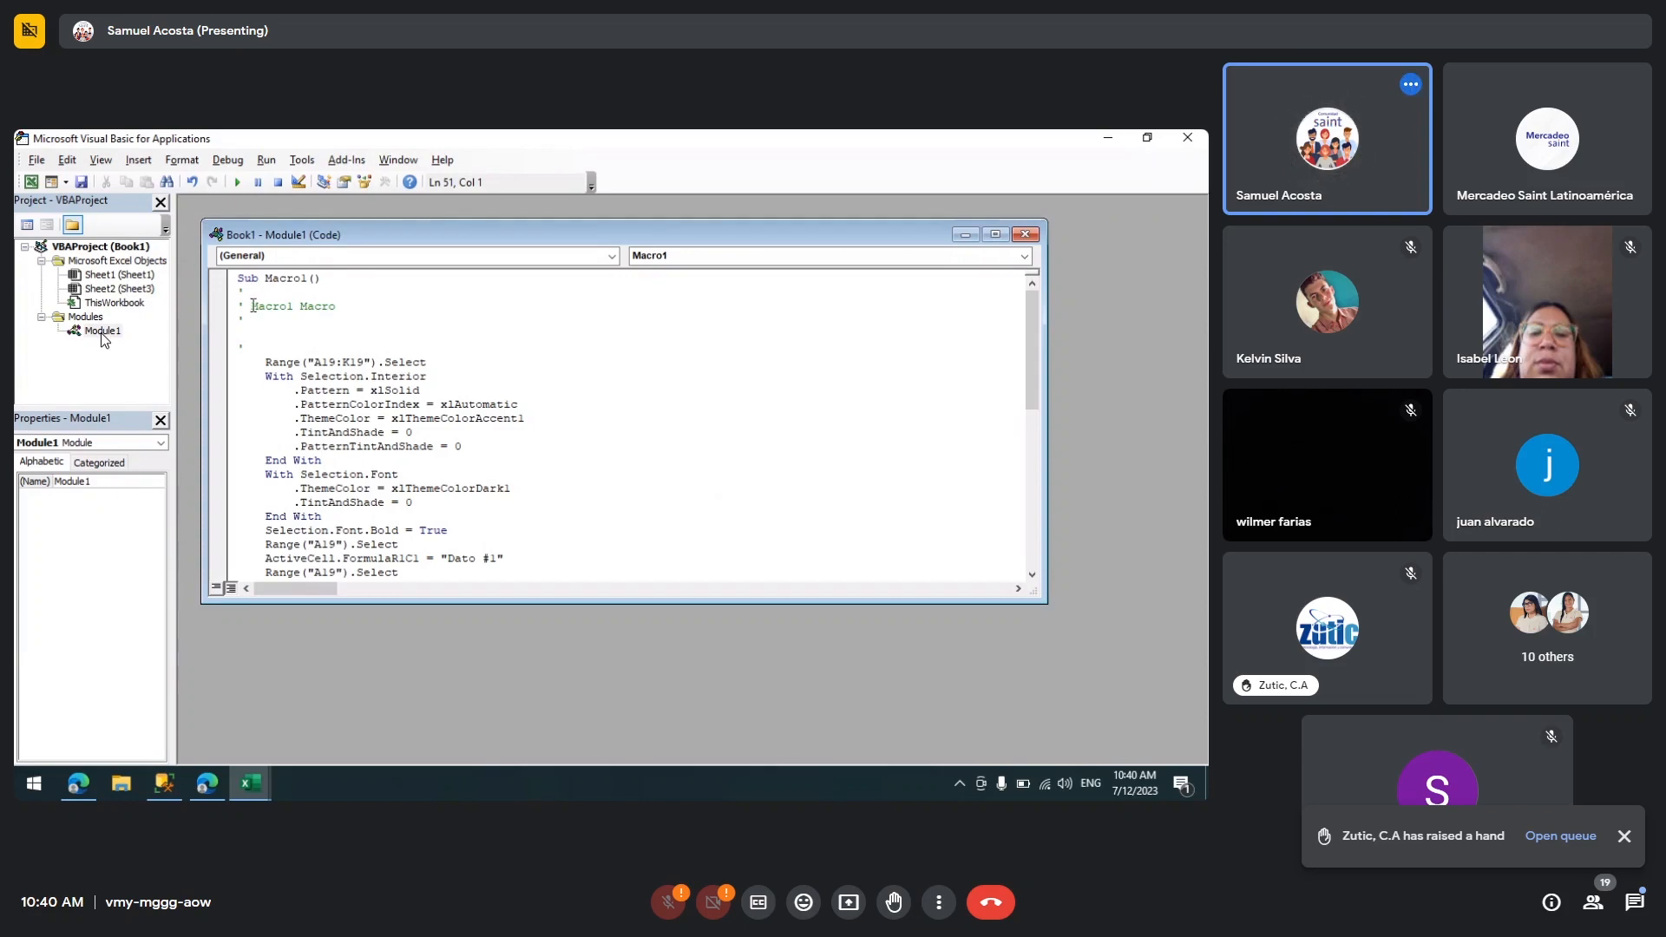
Step: Read through the recorded Macro1 code, then close the Visual Basic editor
click(309, 319)
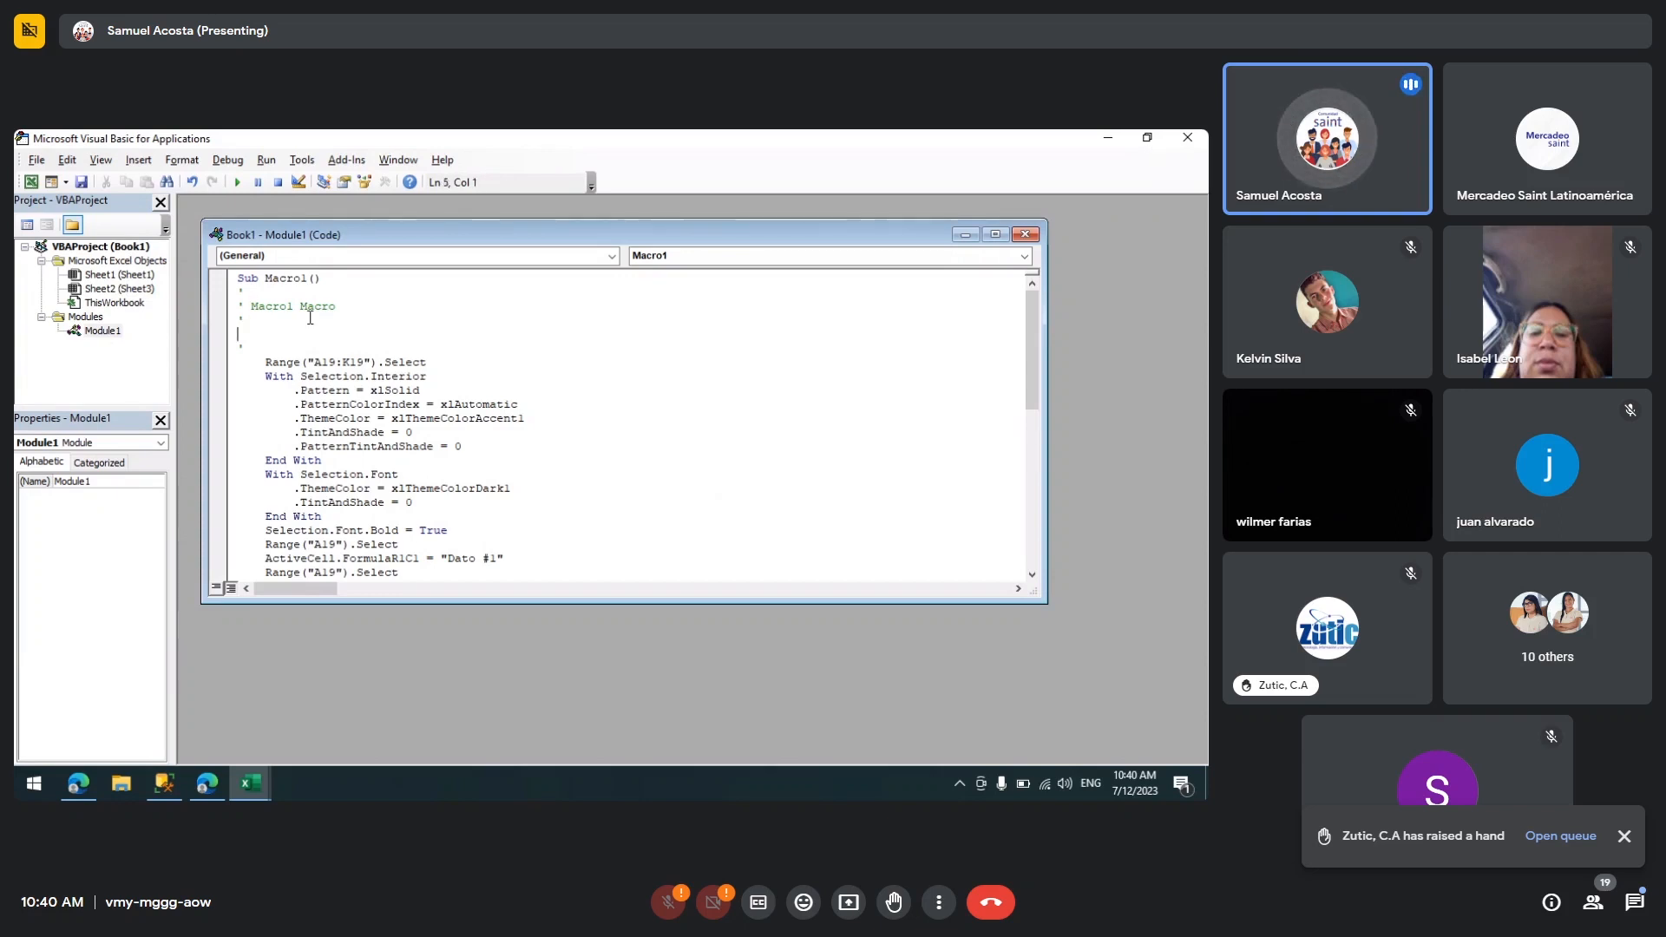
key(Down)
key(Down)
key(Down)
key(Down)
key(Down)
key(Down)
key(Down)
key(Down)
key(Down)
key(Down)
key(Down)
key(Down)
key(Down)
key(Down)
key(Down)
key(Down)
key(Down)
key(Down)
key(Down)
key(Down)
key(Down)
key(Down)
key(Down)
key(Down)
key(Down)
key(Down)
key(Down)
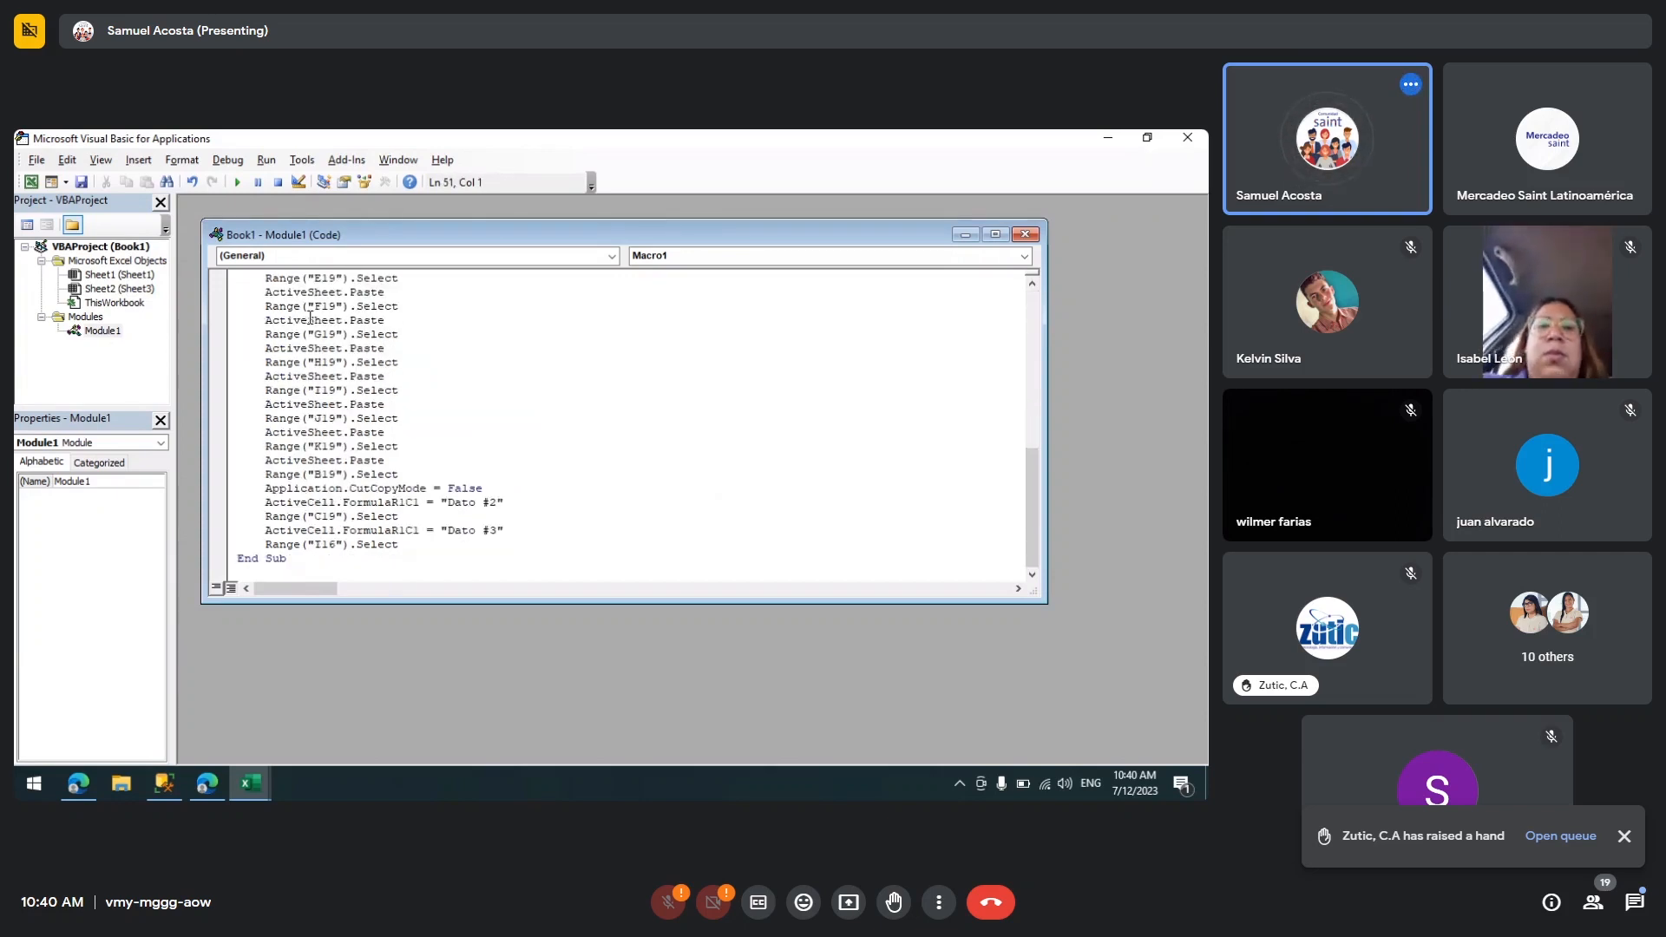
key(ctrl+Home)
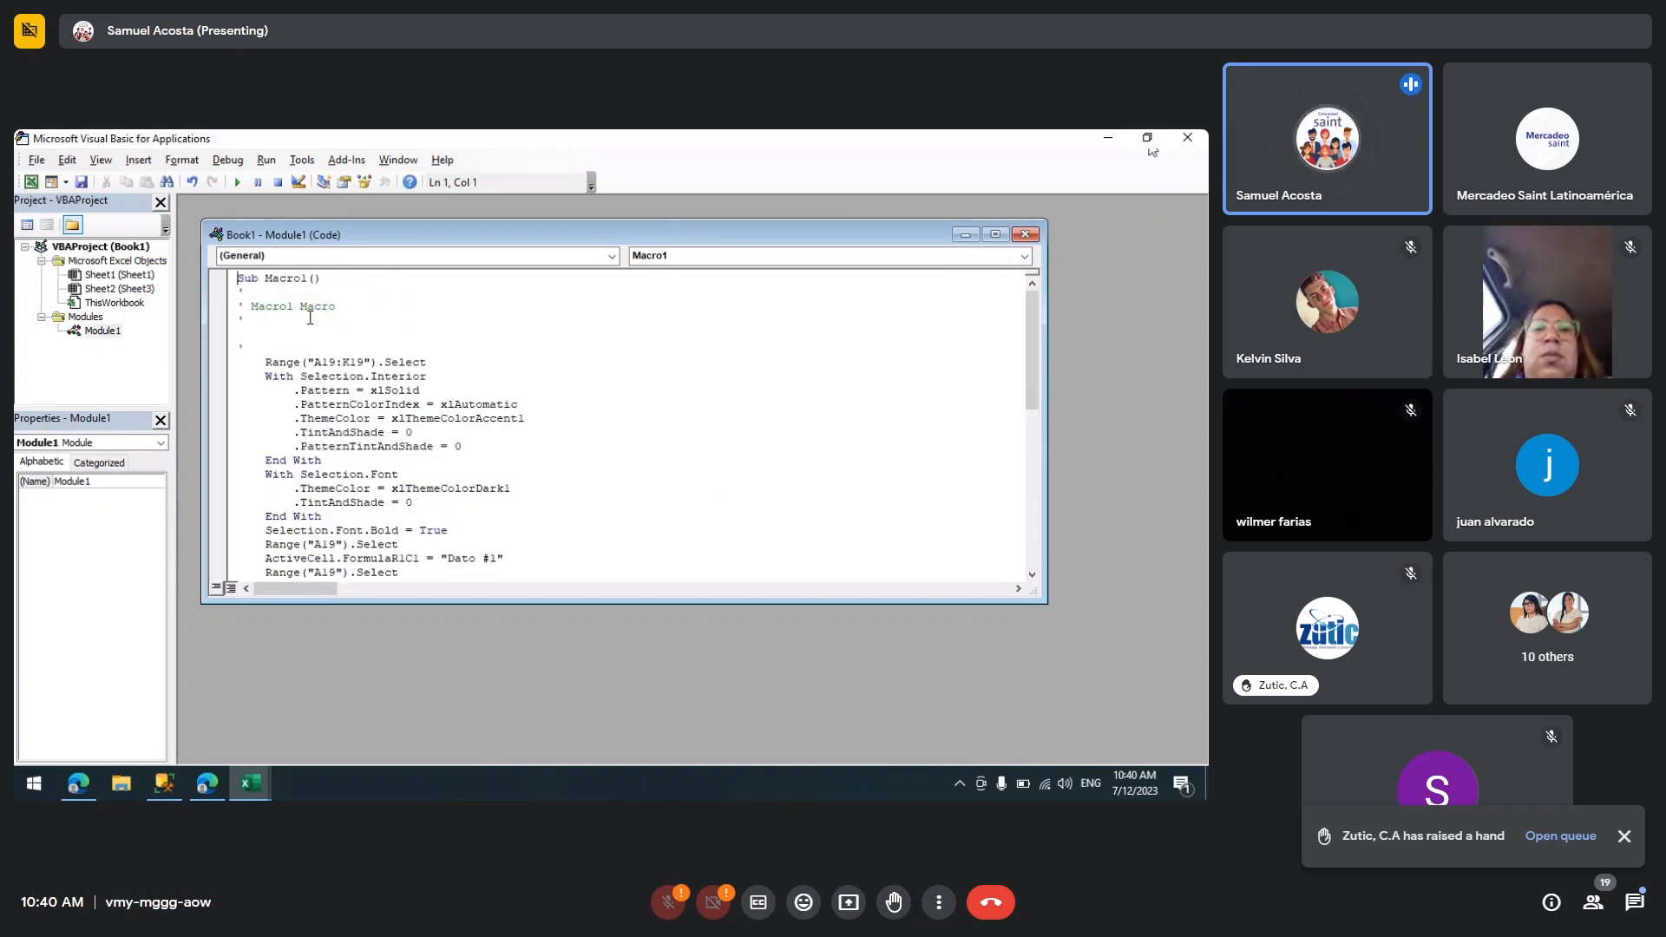
key(Down)
key(Down)
key(Down)
key(Down)
key(Down)
key(Down)
key(Down)
key(Down)
key(Down)
key(Down)
key(Down)
key(Down)
key(Down)
key(Down)
key(Down)
key(Down)
key(Down)
key(Down)
key(Down)
key(Down)
key(Down)
key(Down)
key(Down)
key(Down)
key(Down)
key(Down)
key(Down)
key(Down)
key(Down)
key(Down)
key(Down)
key(Down)
key(Down)
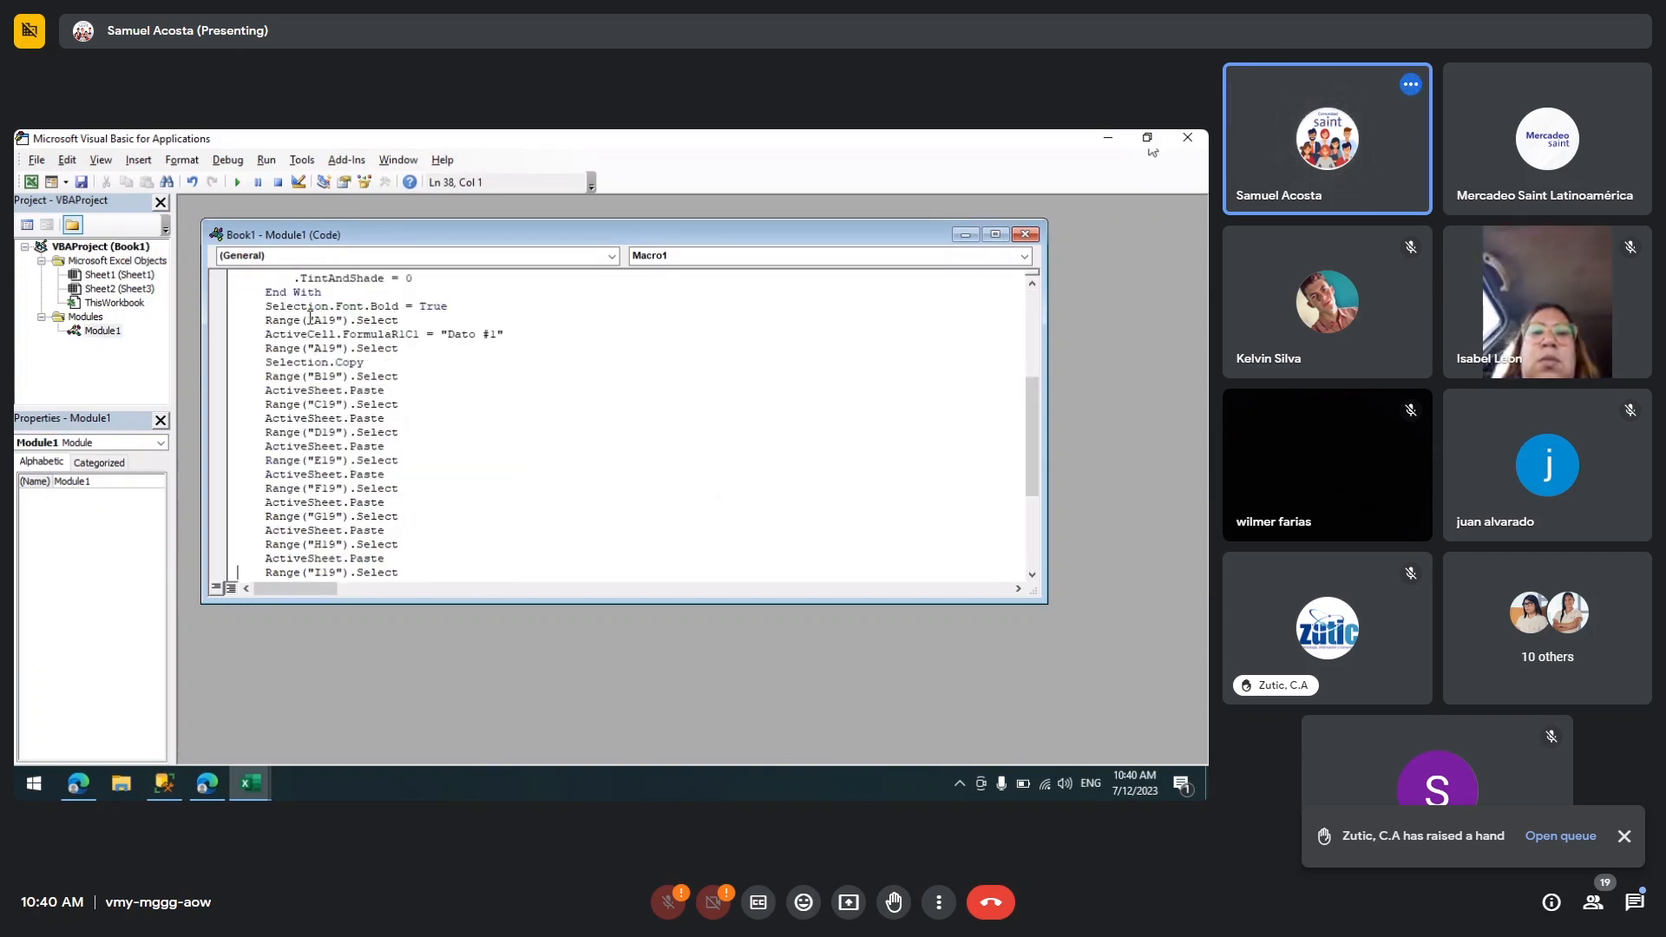
key(Down)
key(Down)
key(Down)
key(Down)
key(Down)
key(Down)
key(Down)
key(Down)
key(Down)
key(Down)
key(Down)
key(Down)
key(Down)
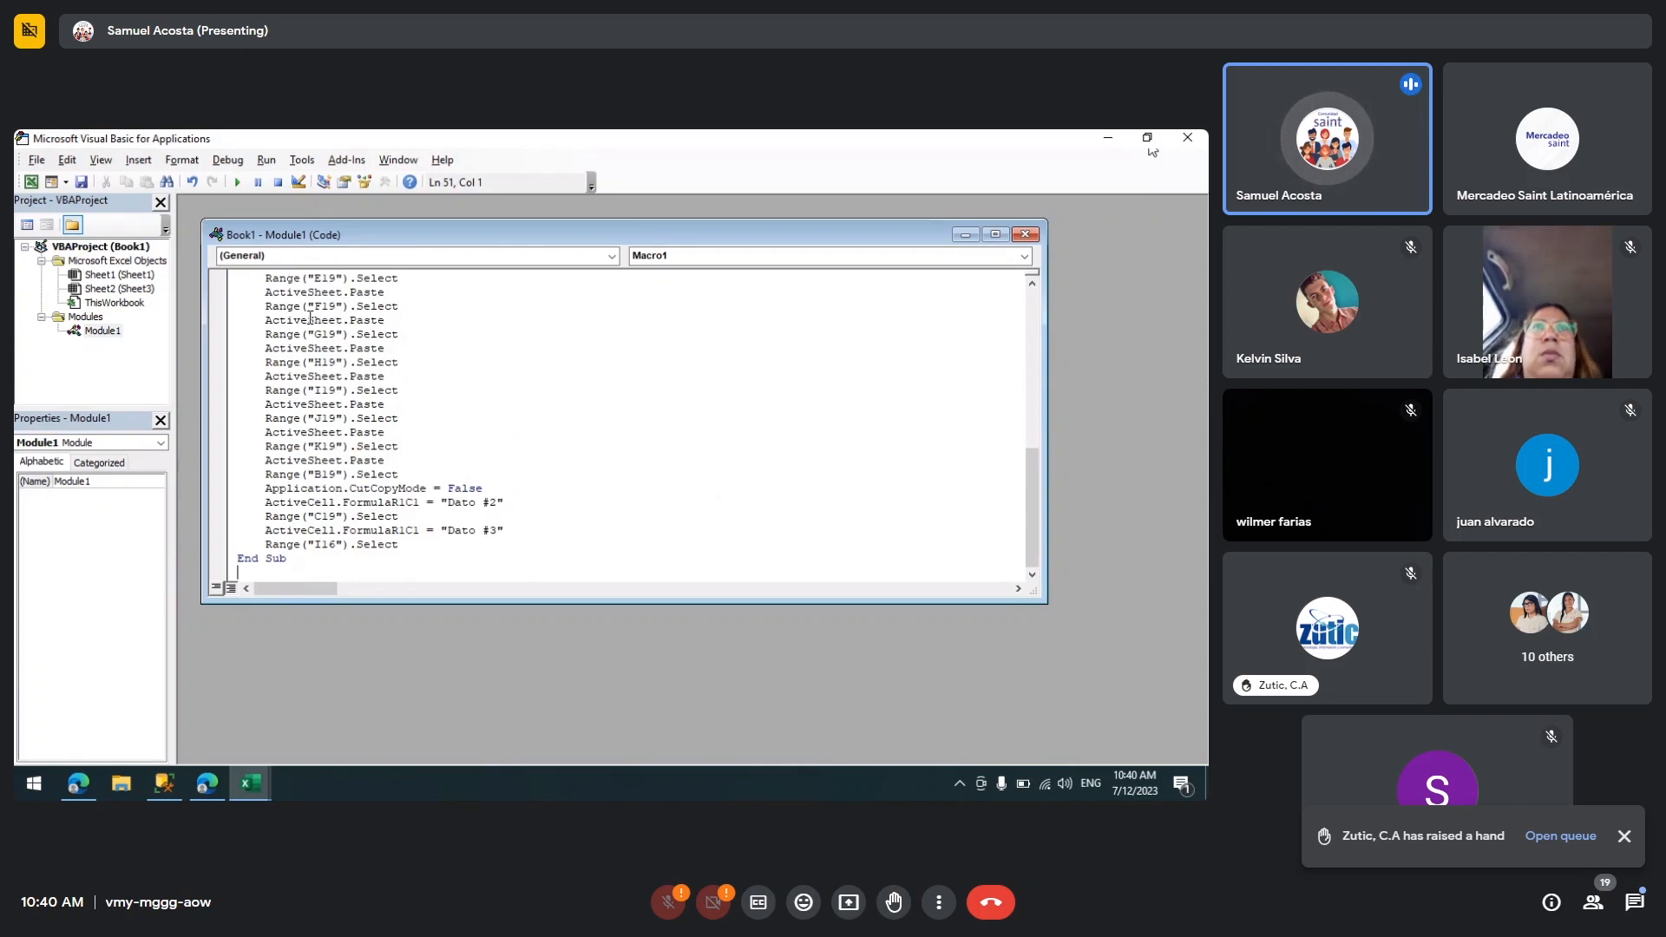
key(Up)
key(Up)
key(Up)
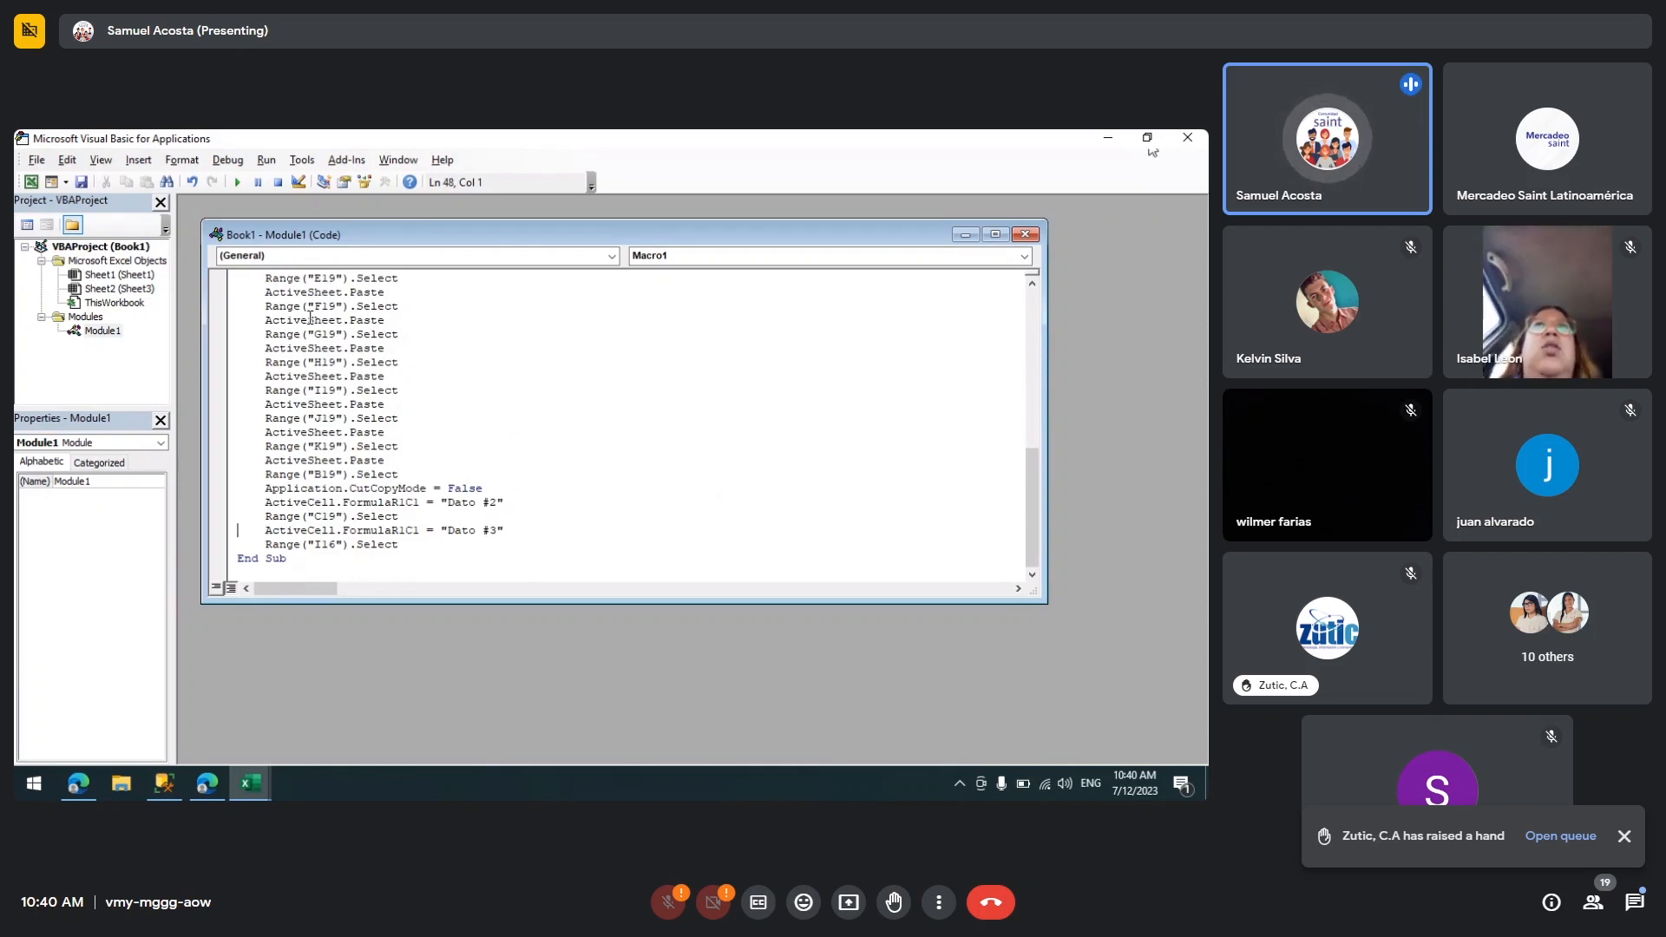
key(Up)
key(Up)
key(Up)
key(Up)
key(Up)
key(Up)
key(Up)
key(Up)
key(Up)
key(Up)
key(Up)
key(Up)
key(Up)
key(Up)
key(Up)
key(Up)
key(Up)
key(Up)
key(Up)
key(Up)
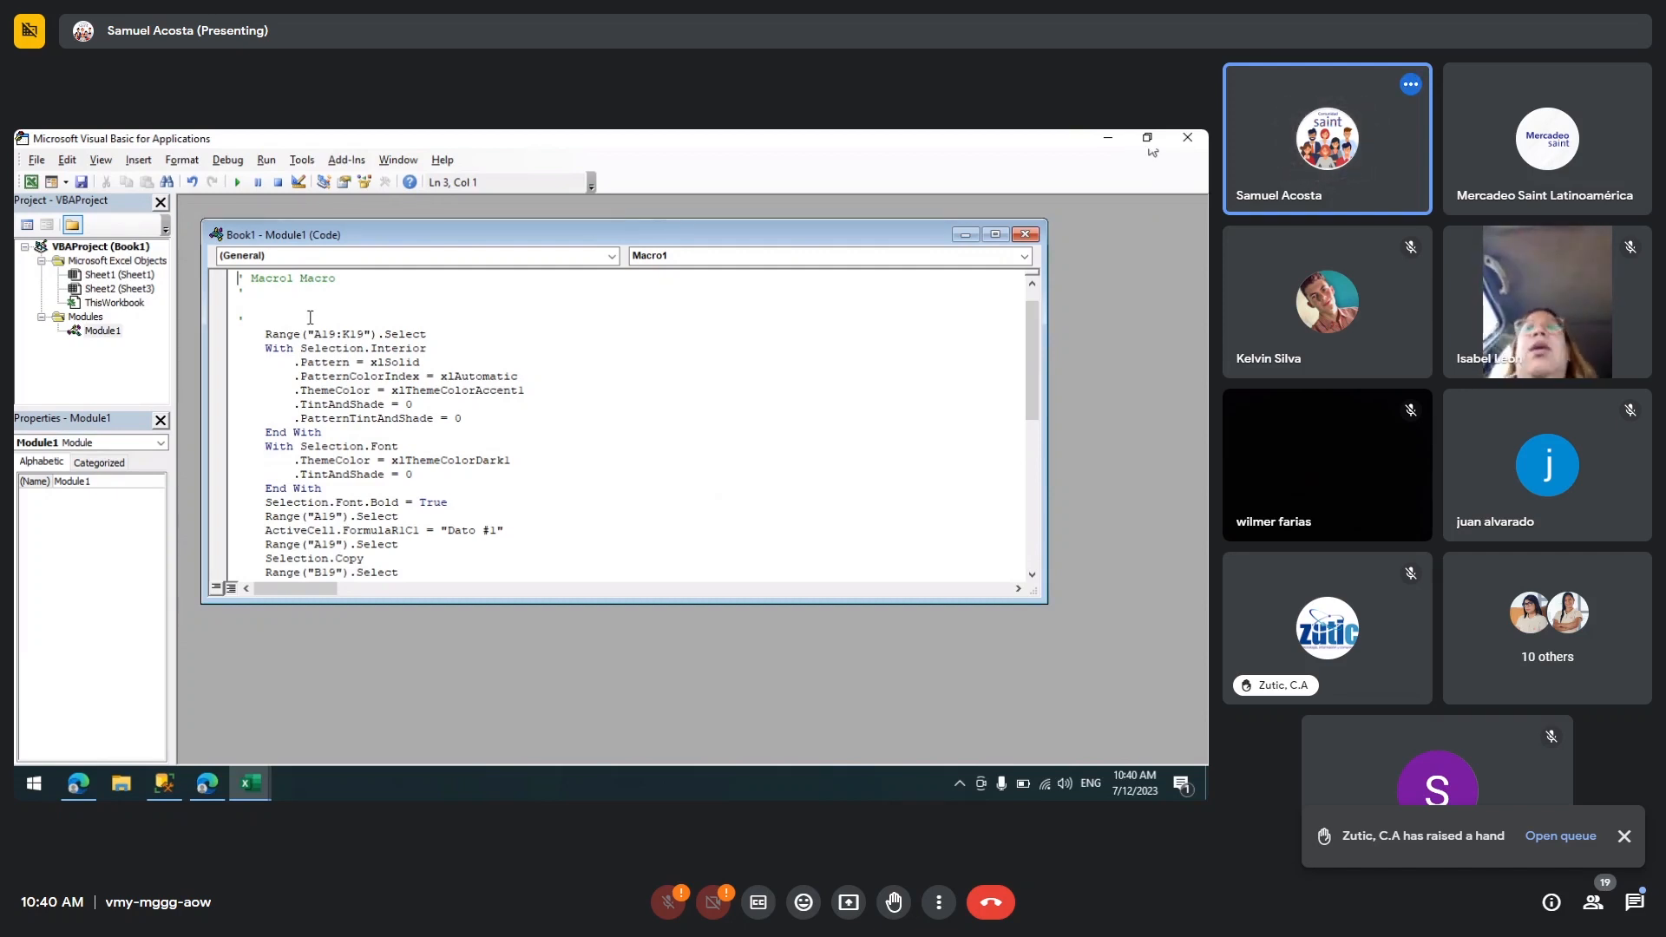
click(1201, 139)
click(508, 430)
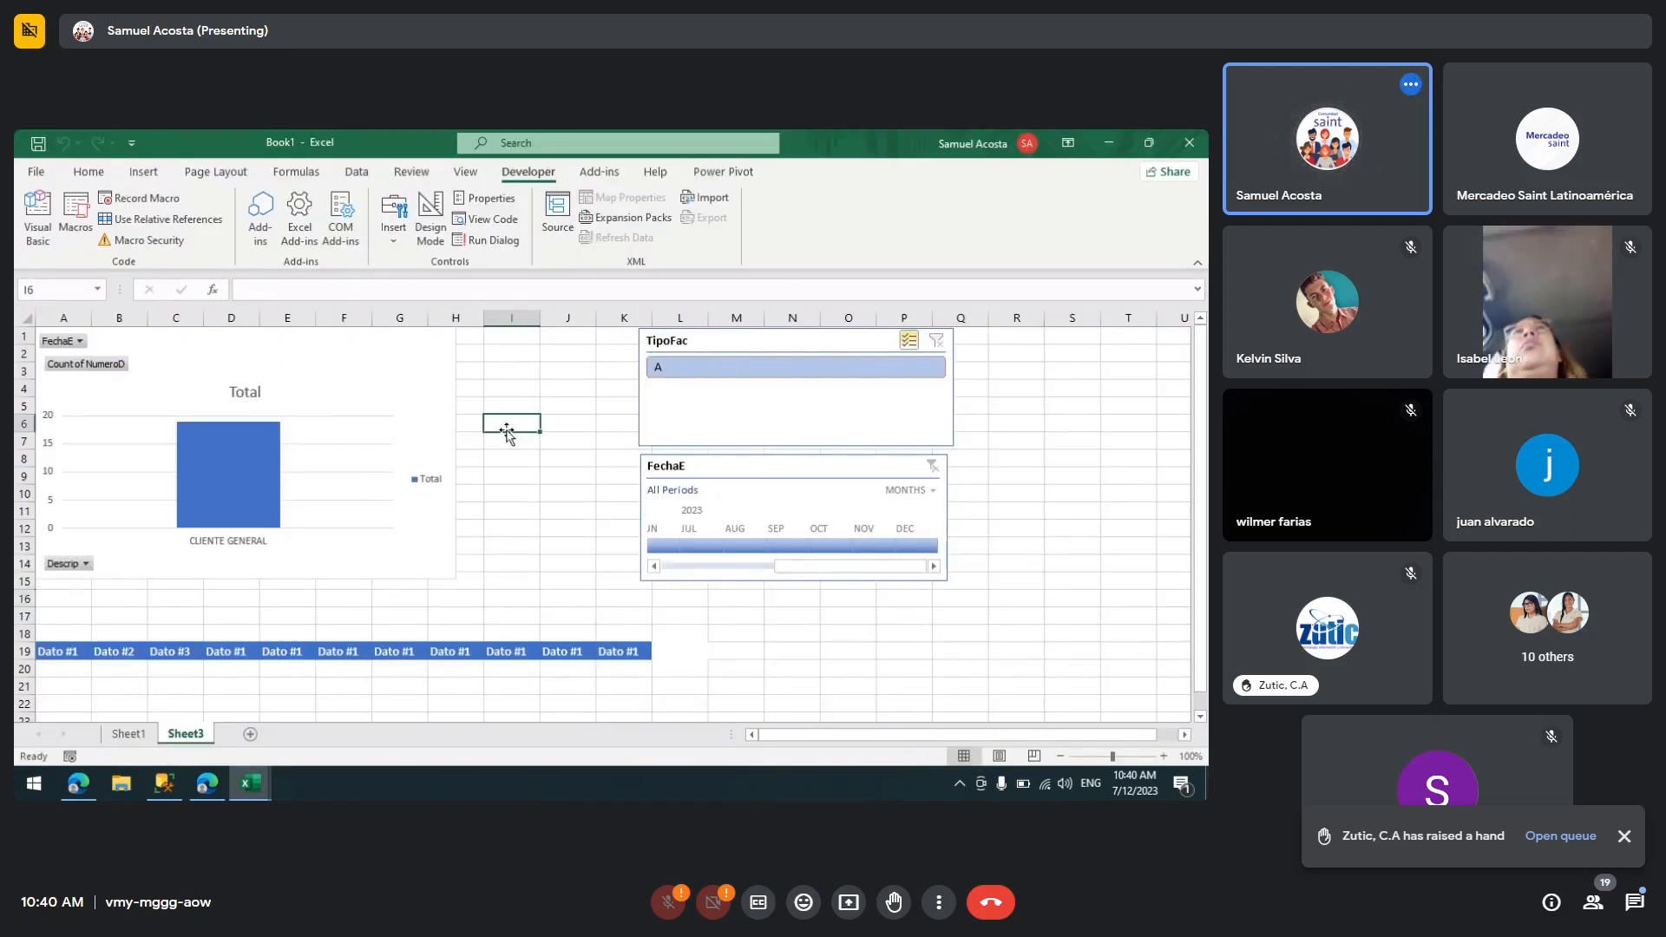